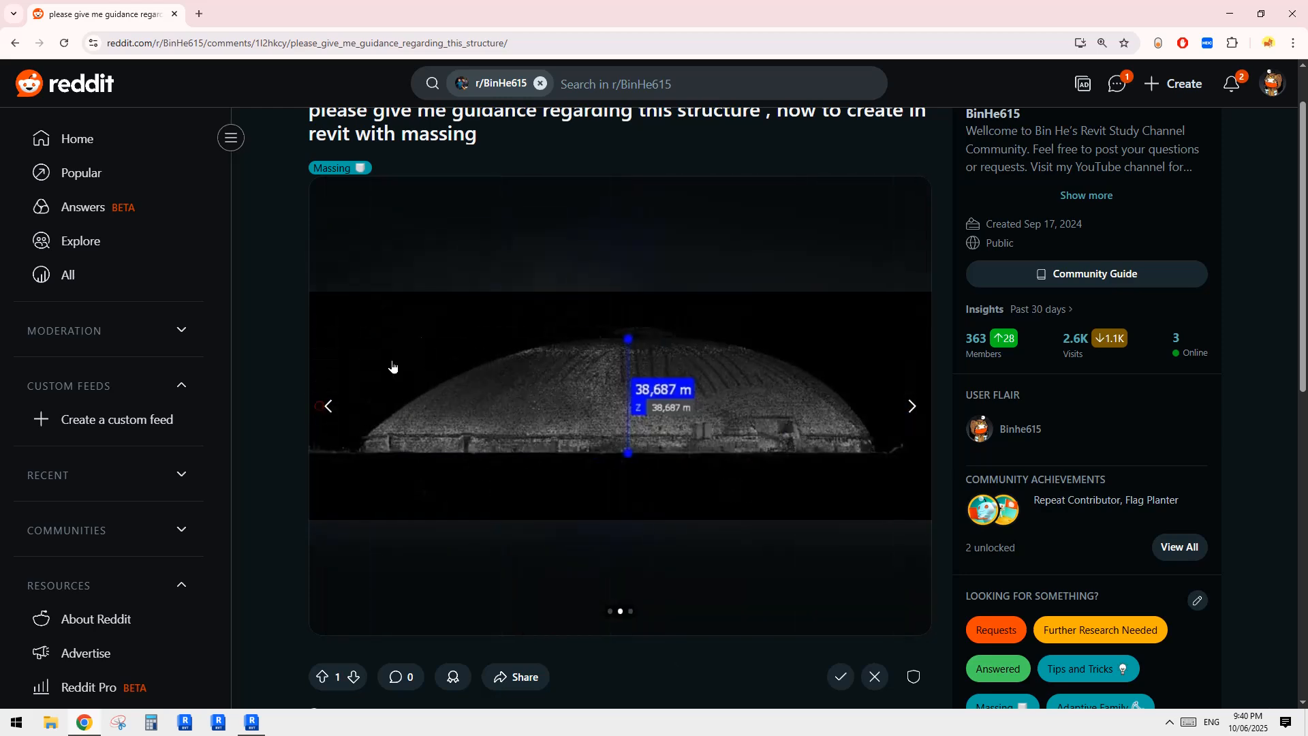
Examine the post's three reference images of the dome: roof truss close-up, side elevation and plan outline.
click(913, 408)
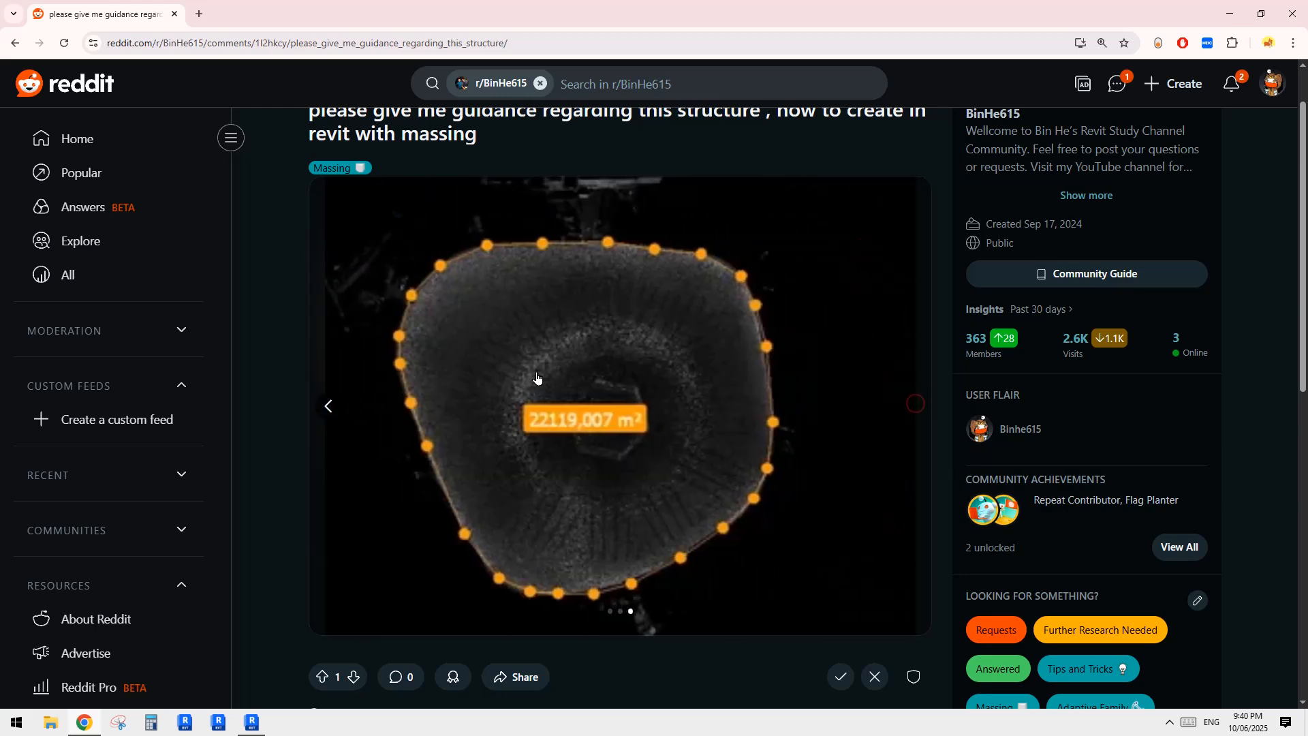
click(329, 407)
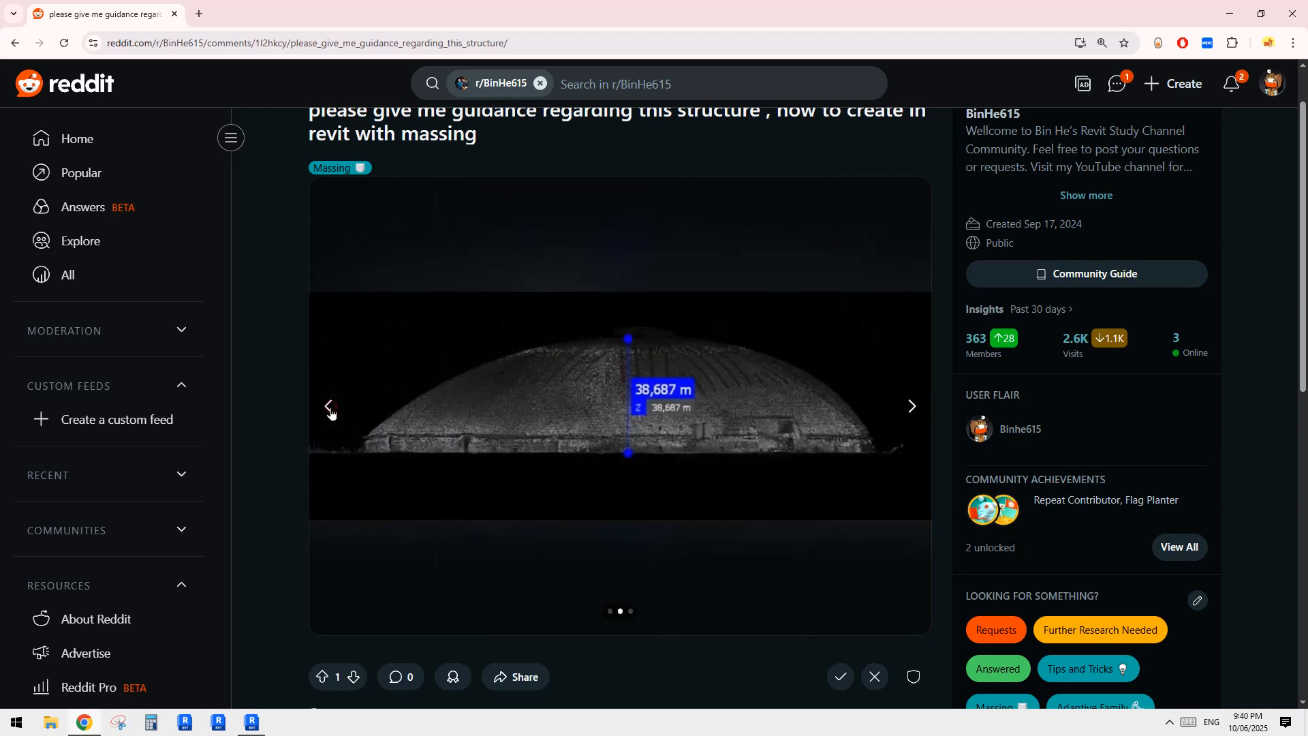
click(912, 407)
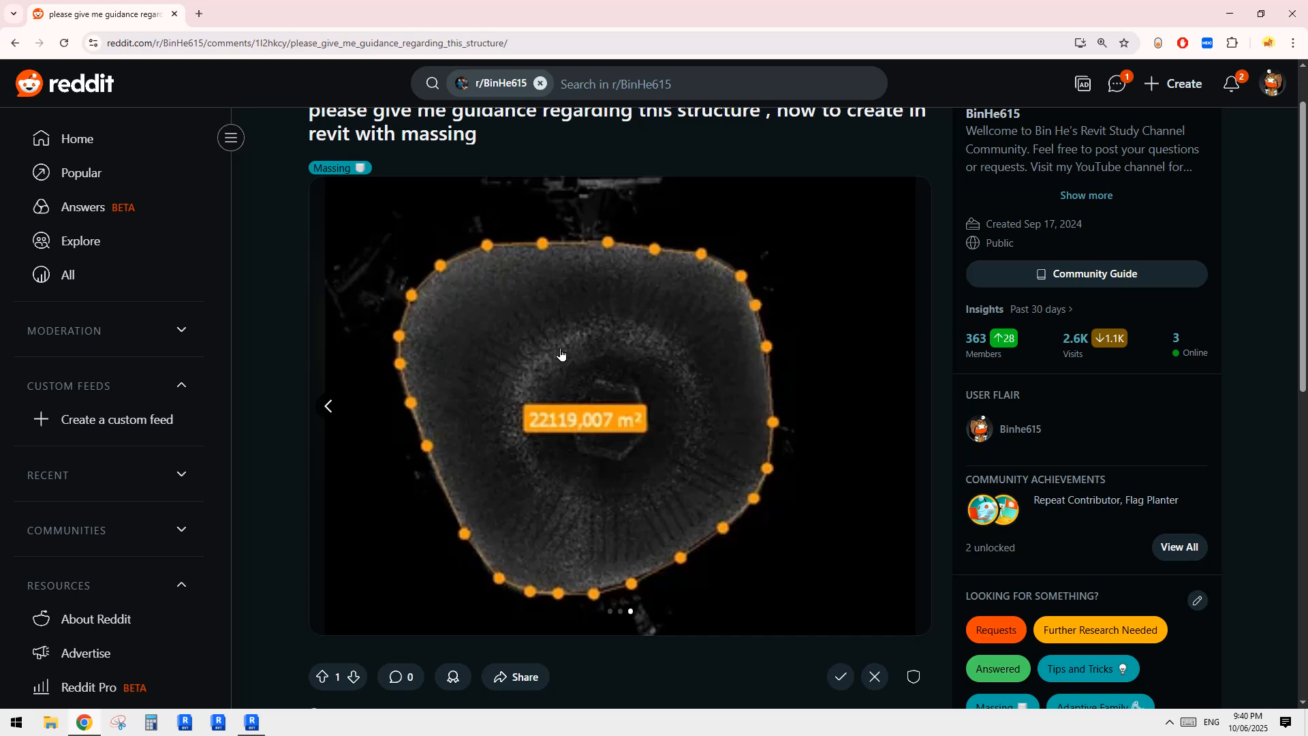
click(331, 406)
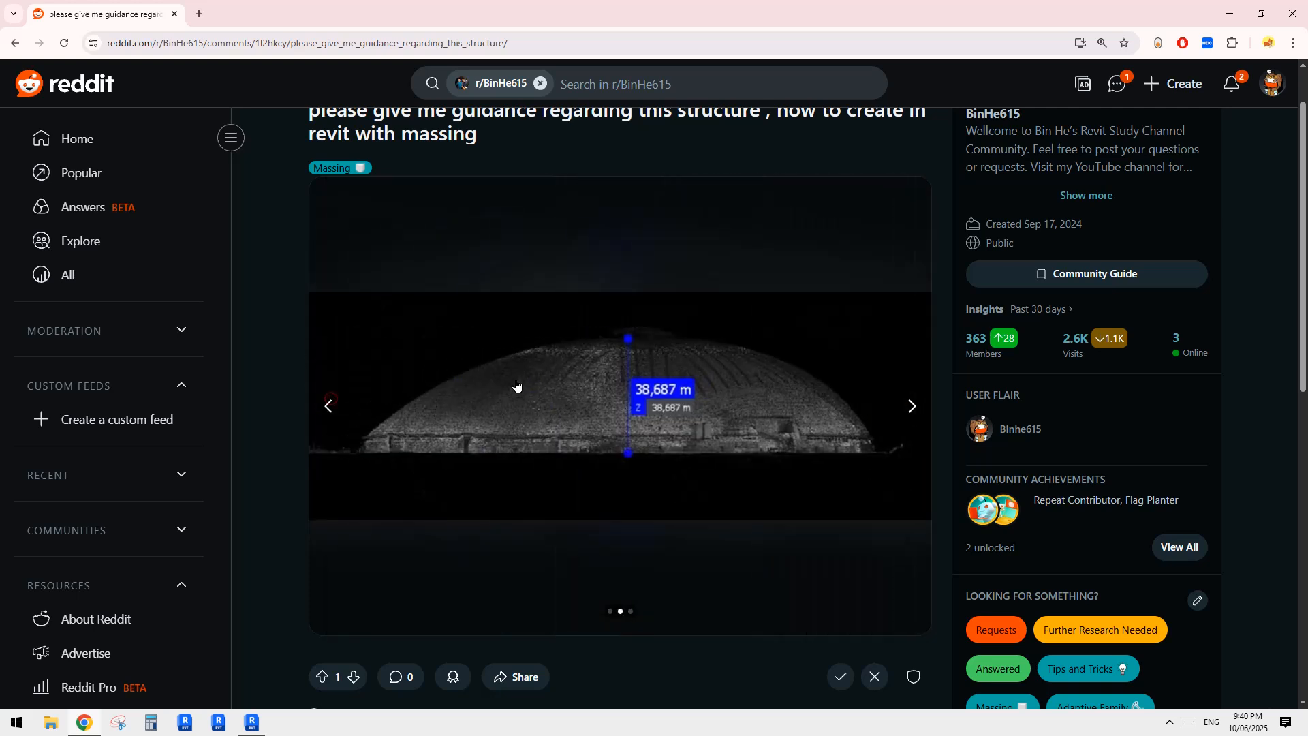
click(910, 409)
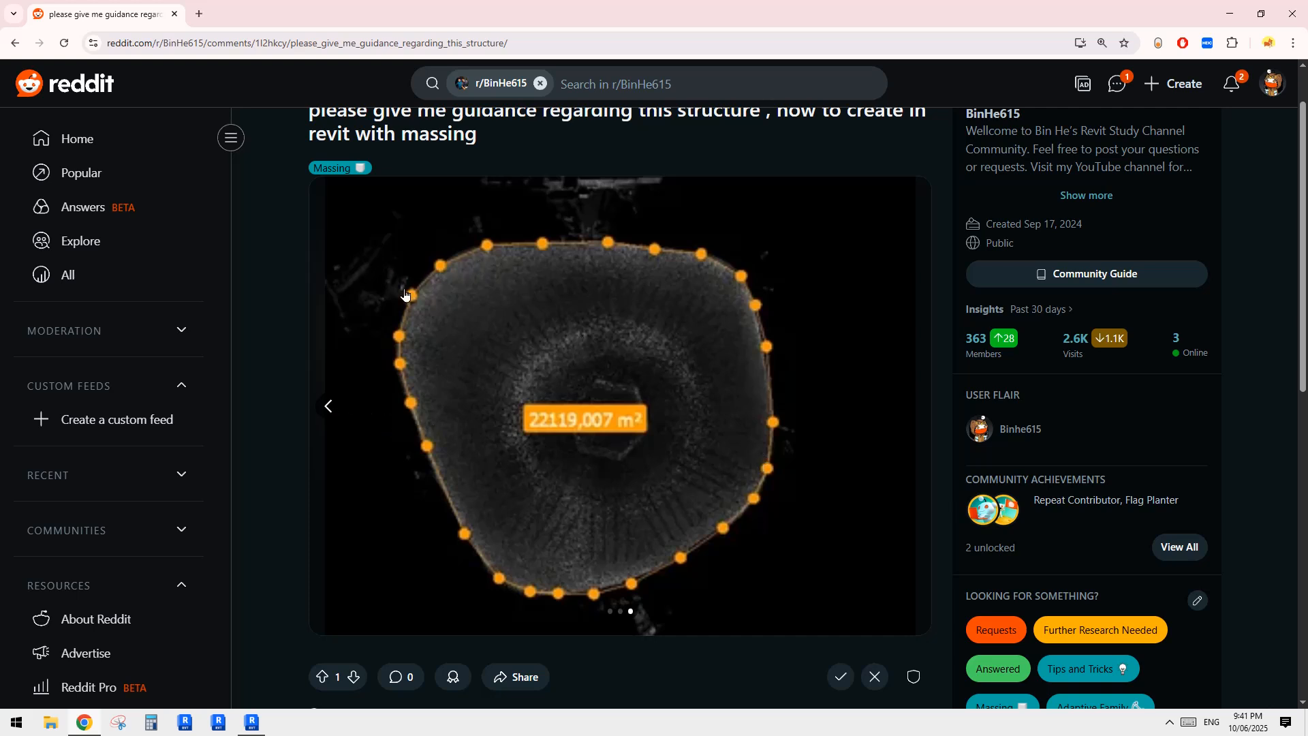
click(329, 407)
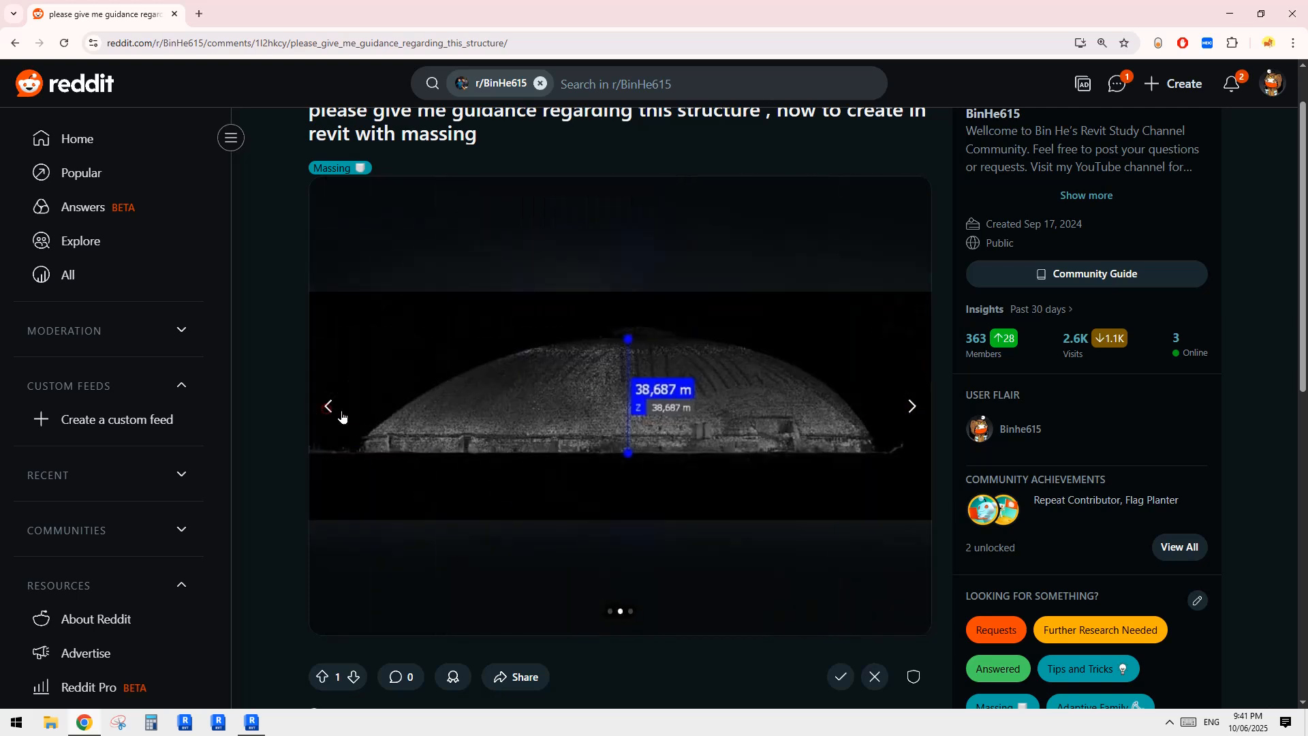
click(913, 411)
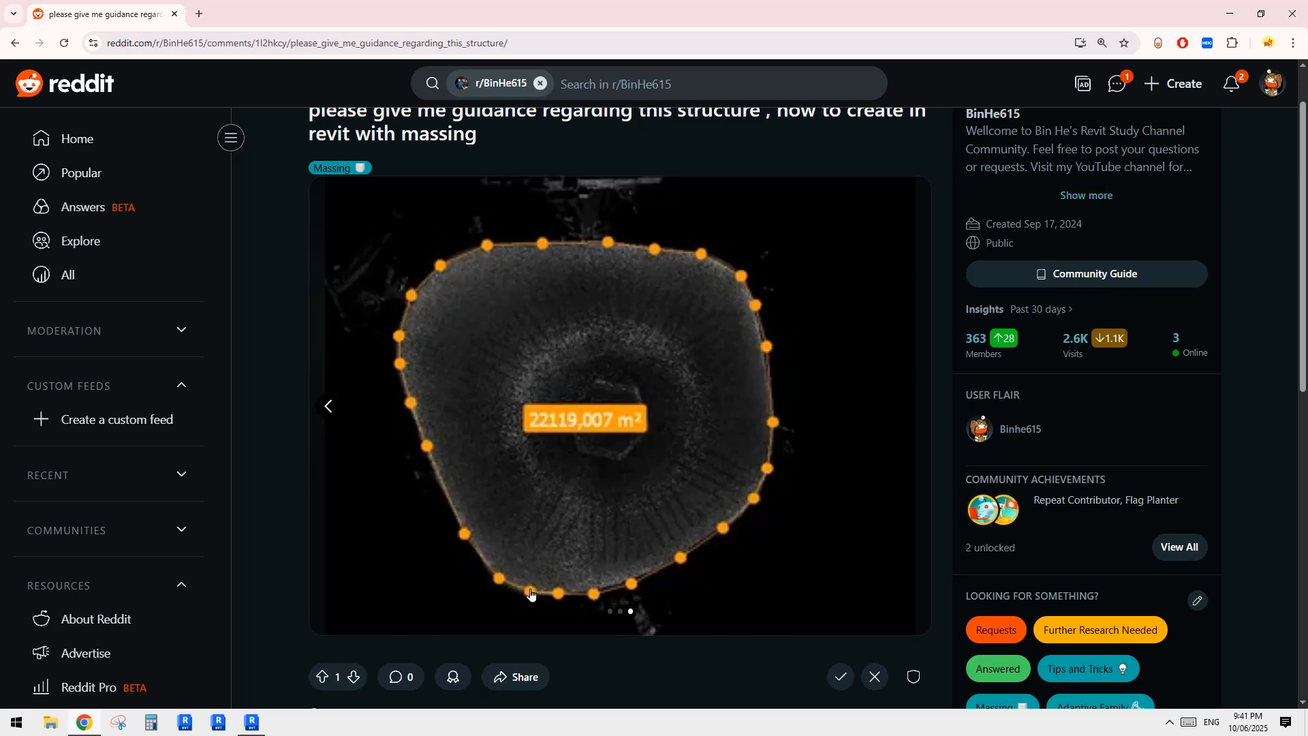
click(328, 407)
click(327, 407)
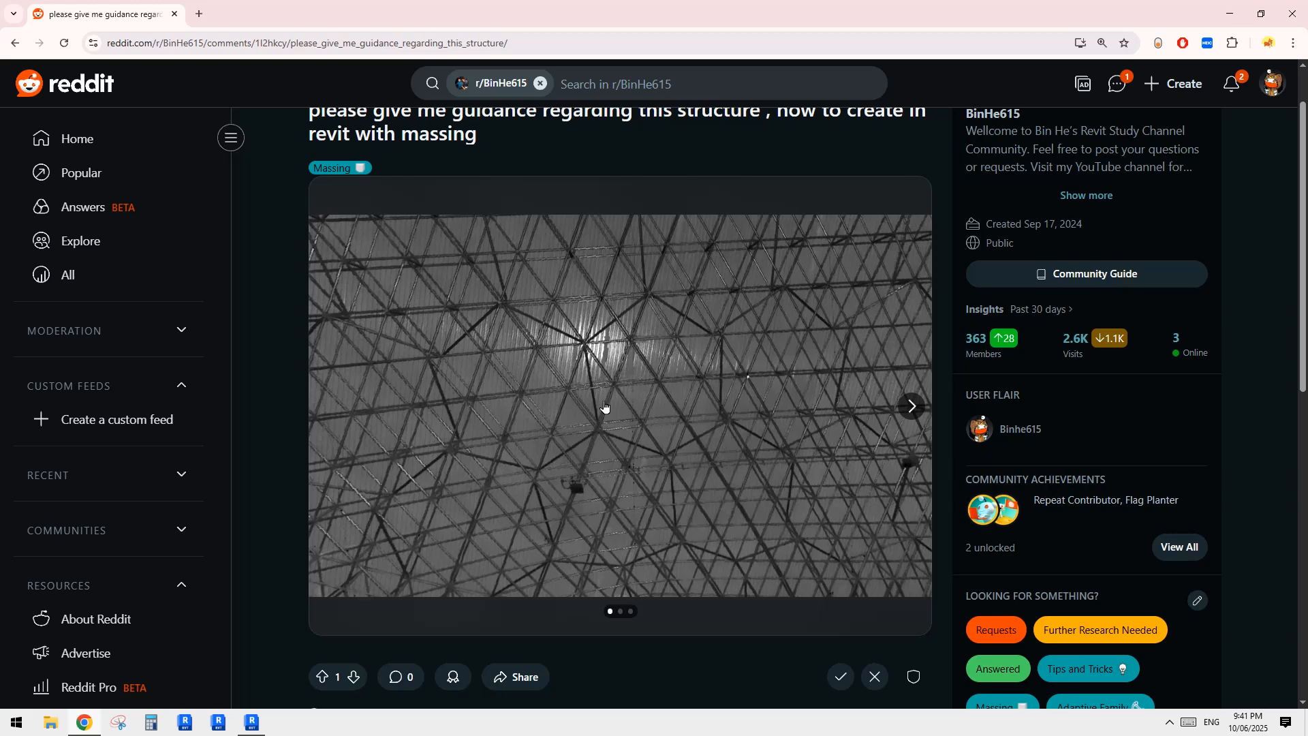
click(897, 411)
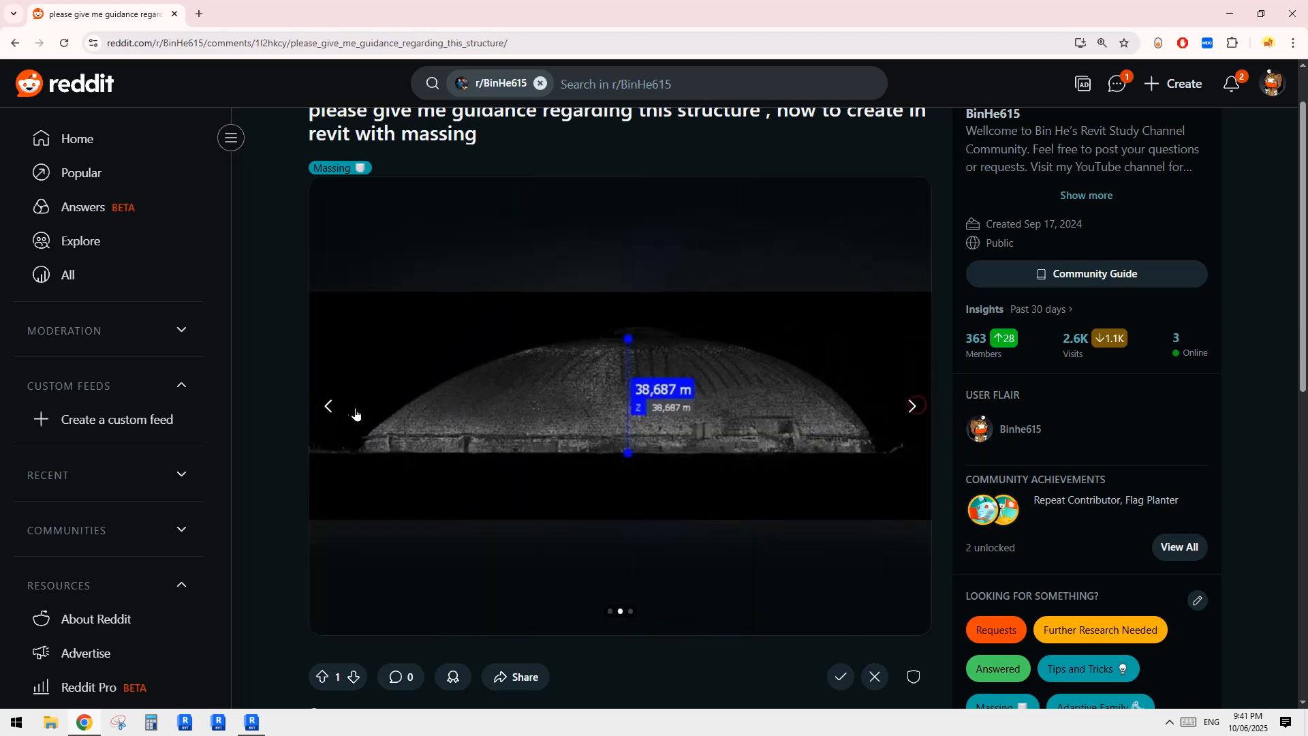
click(329, 407)
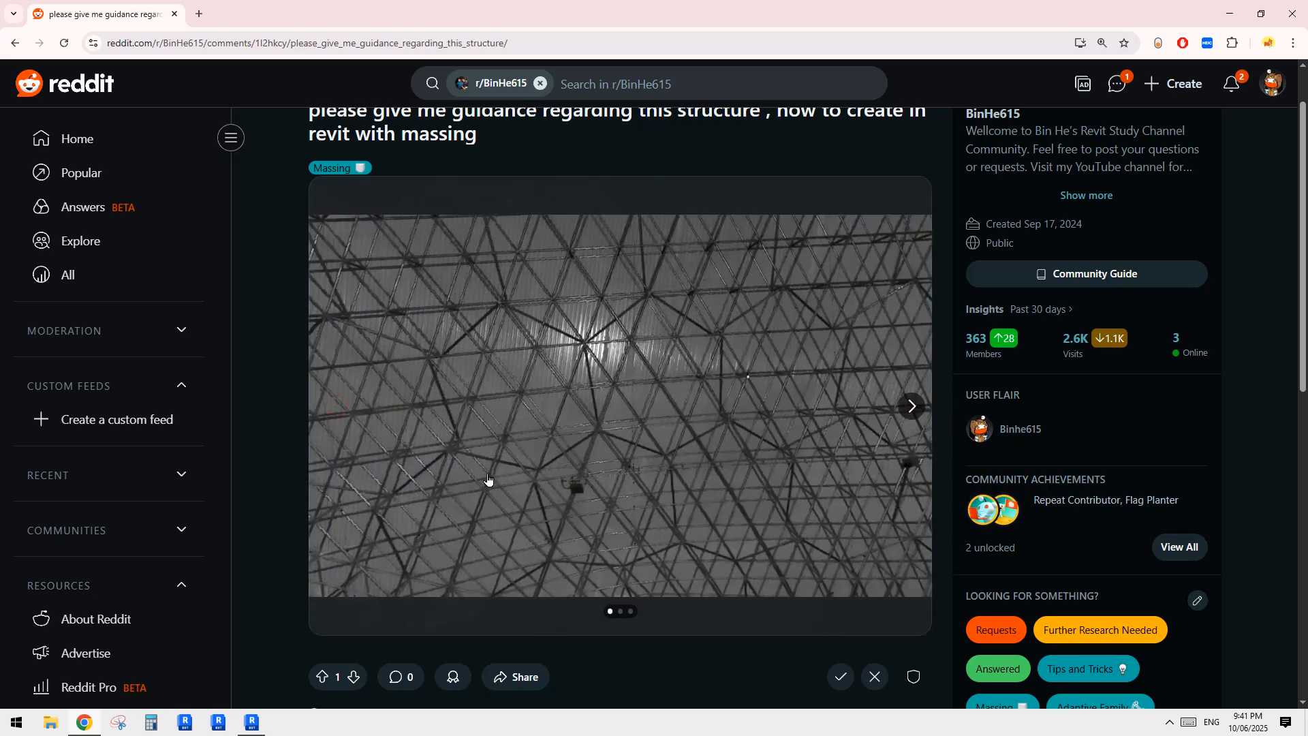
Capture the roof truss photo from the post as a rectangular snip with Snipping Tool.
click(117, 722)
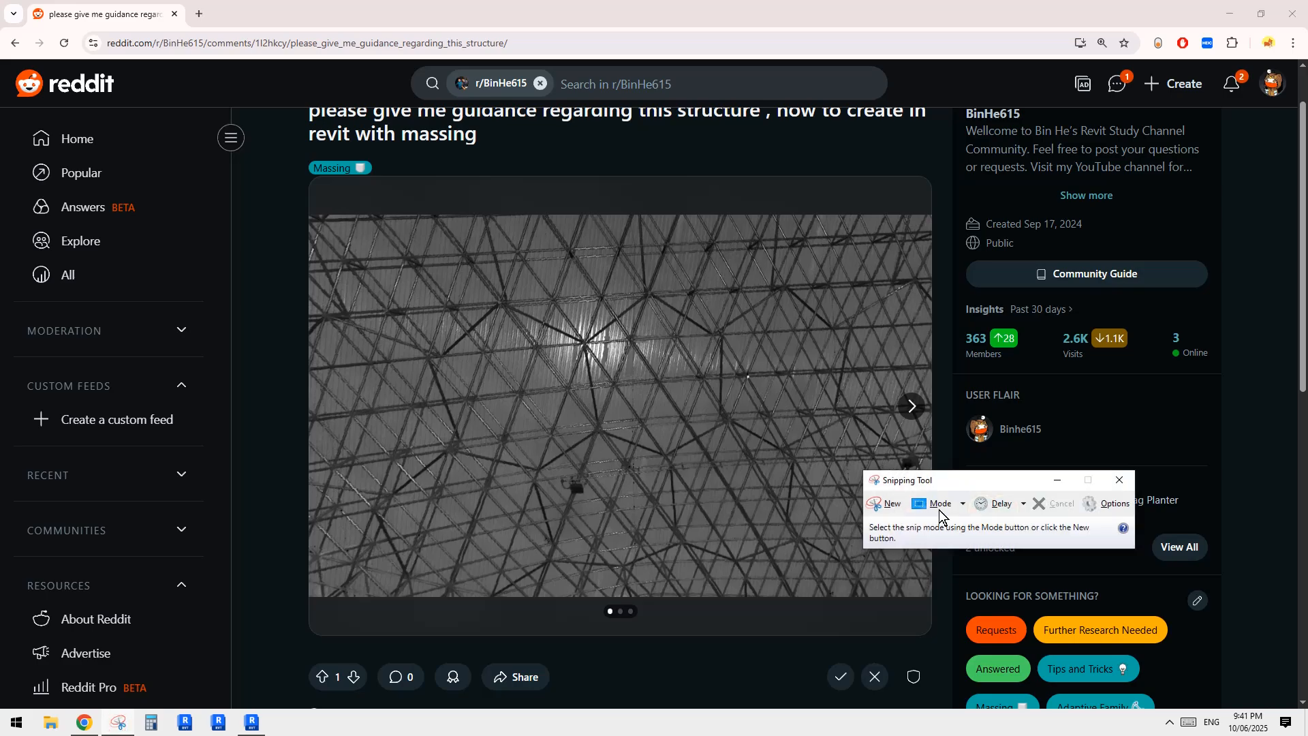
click(897, 511)
drag(364, 228, 914, 559)
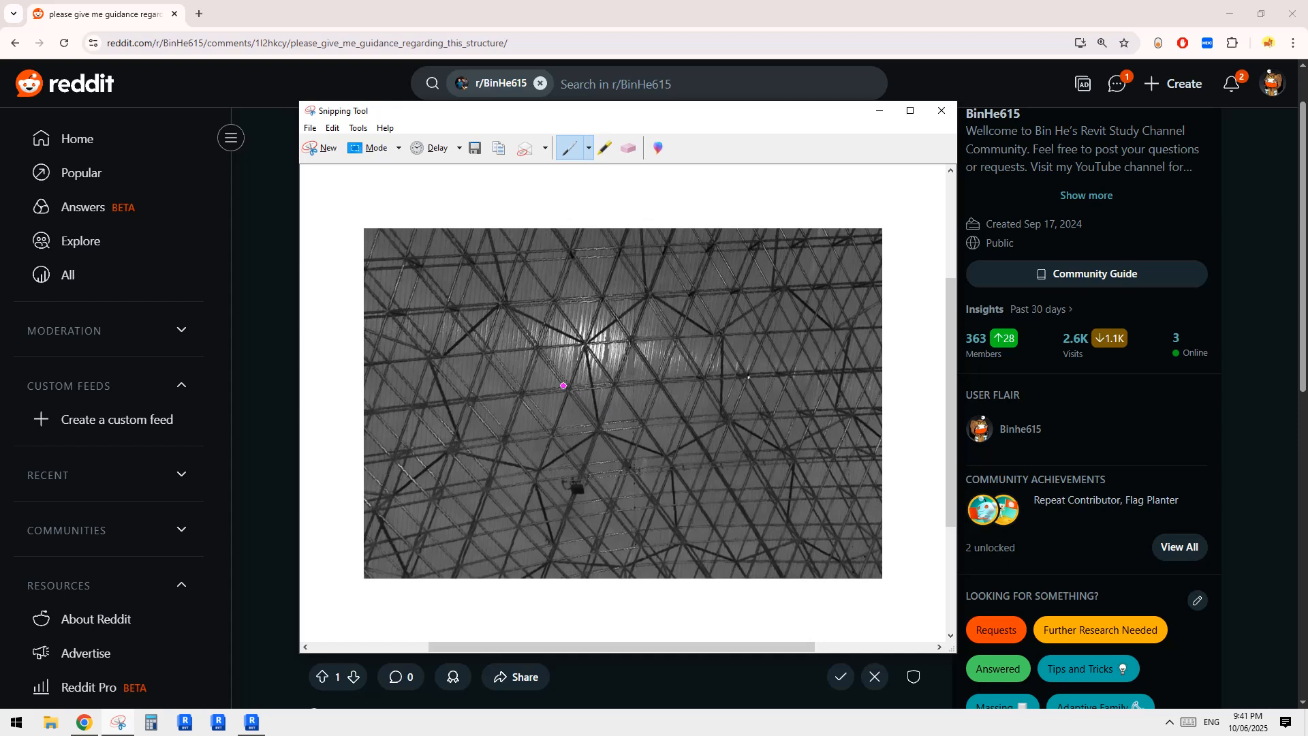
Trace the triangular truss modules with the pen at the snip's centre and near its right side.
drag(564, 386, 603, 433)
drag(619, 379, 587, 436)
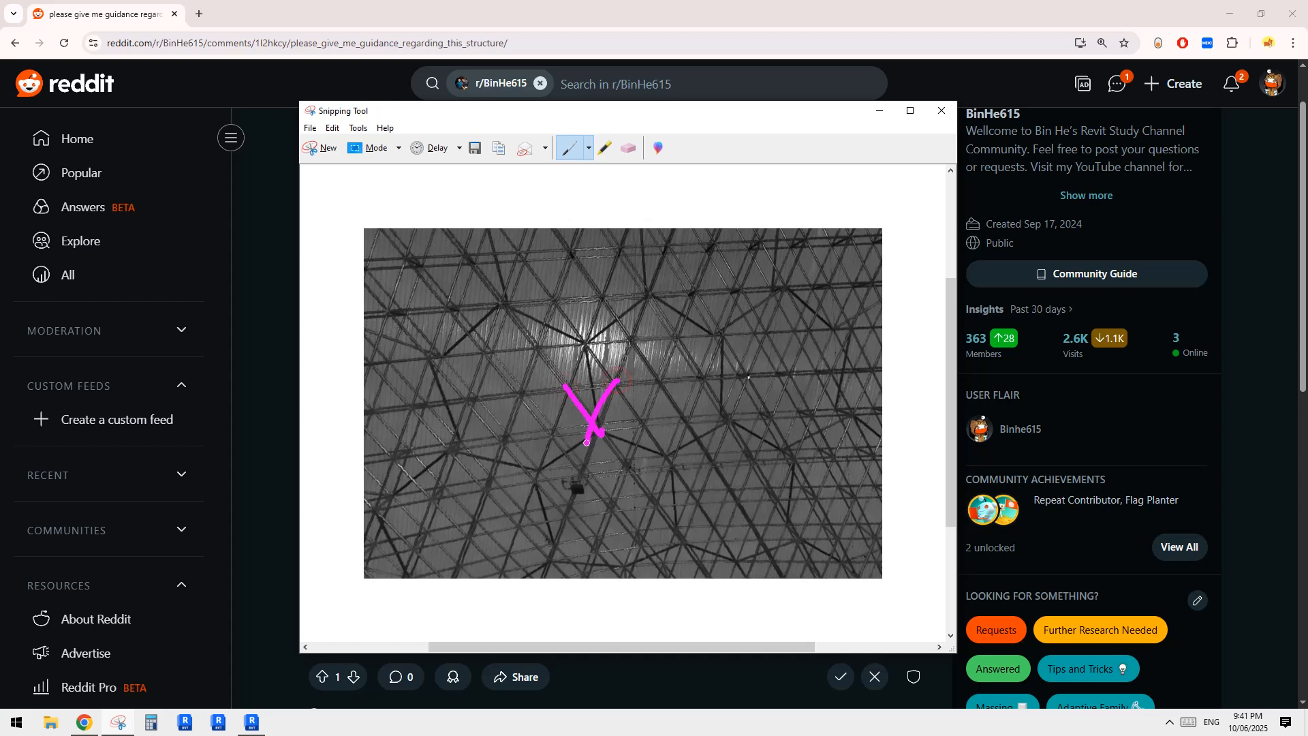
mouse_move(609, 382)
mouse_down()
mouse_move(666, 380)
mouse_move(612, 379)
mouse_move(626, 340)
mouse_move(560, 386)
mouse_up()
drag(560, 386, 592, 385)
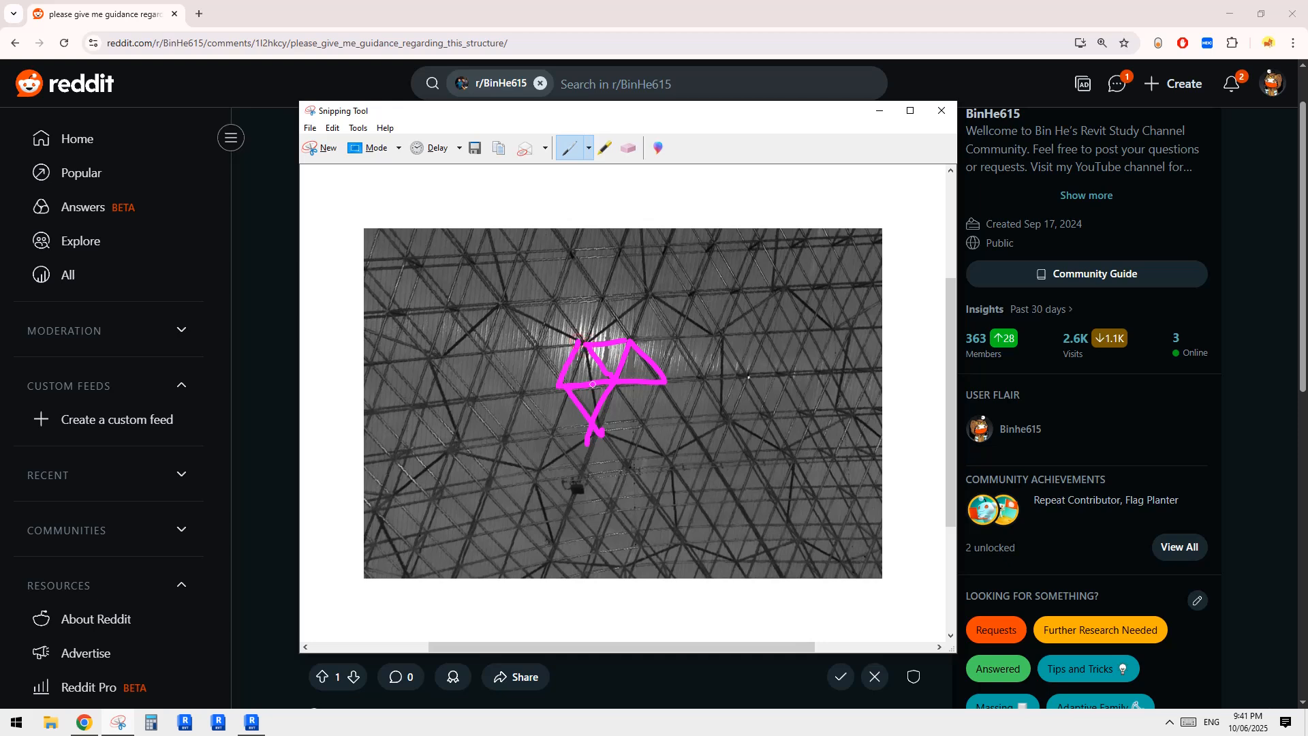
mouse_move(770, 338)
mouse_down()
mouse_move(748, 375)
mouse_move(792, 374)
mouse_move(769, 338)
mouse_up()
drag(757, 335, 748, 373)
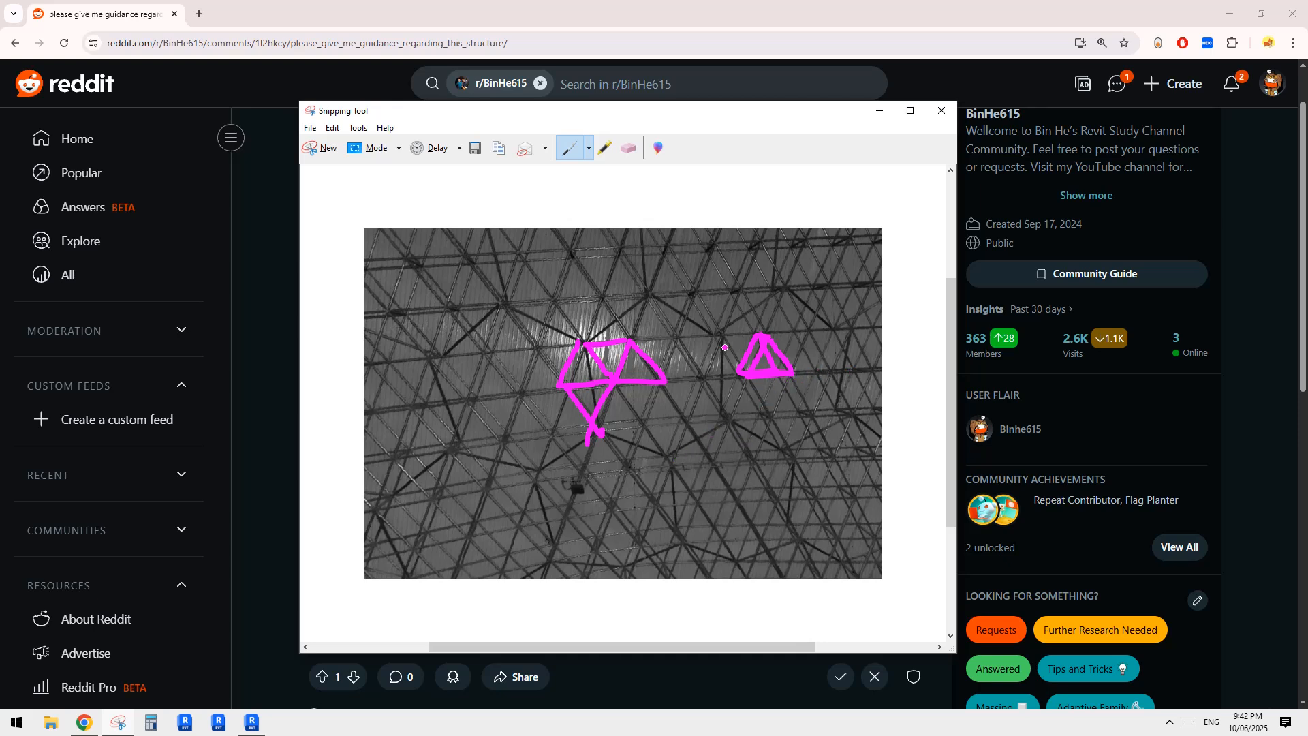
Mark four dark straight truss members with pen lines, one beside the small triangle and three around the snip's left part.
drag(720, 335, 727, 412)
drag(430, 366, 457, 431)
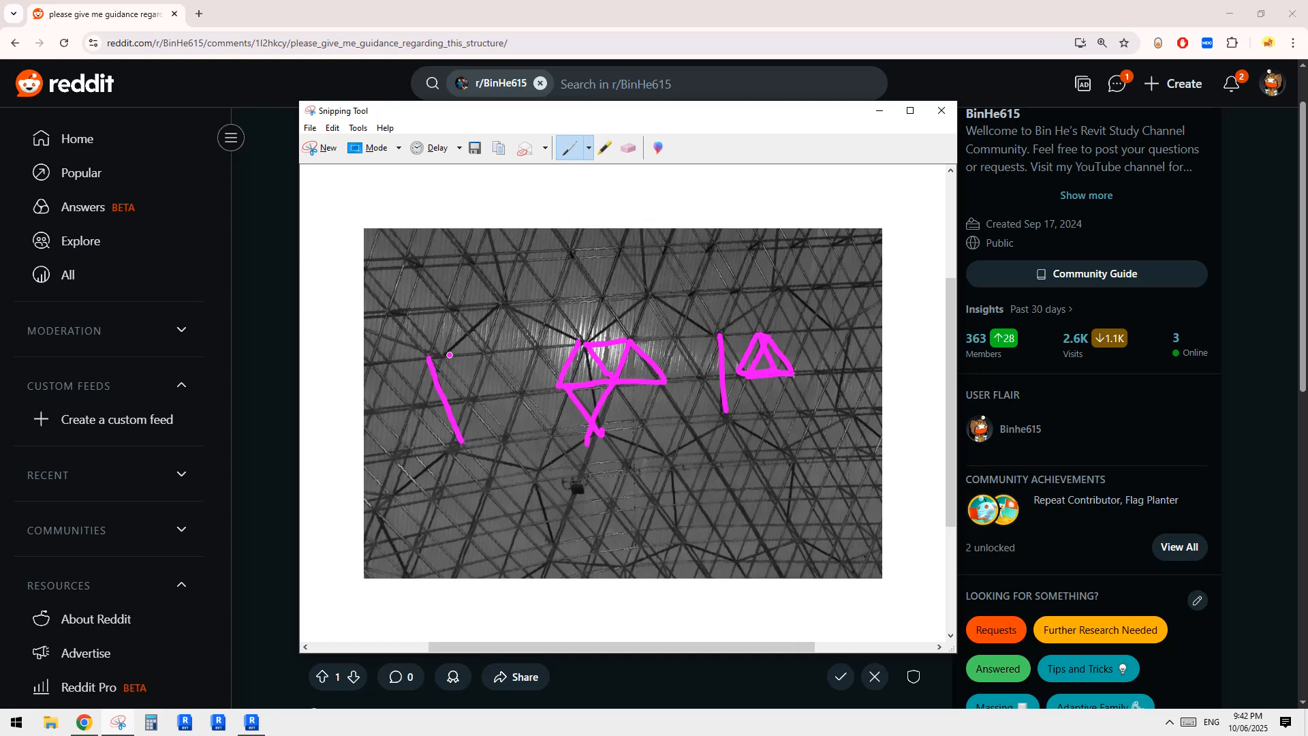
drag(444, 357, 493, 311)
drag(452, 453, 531, 467)
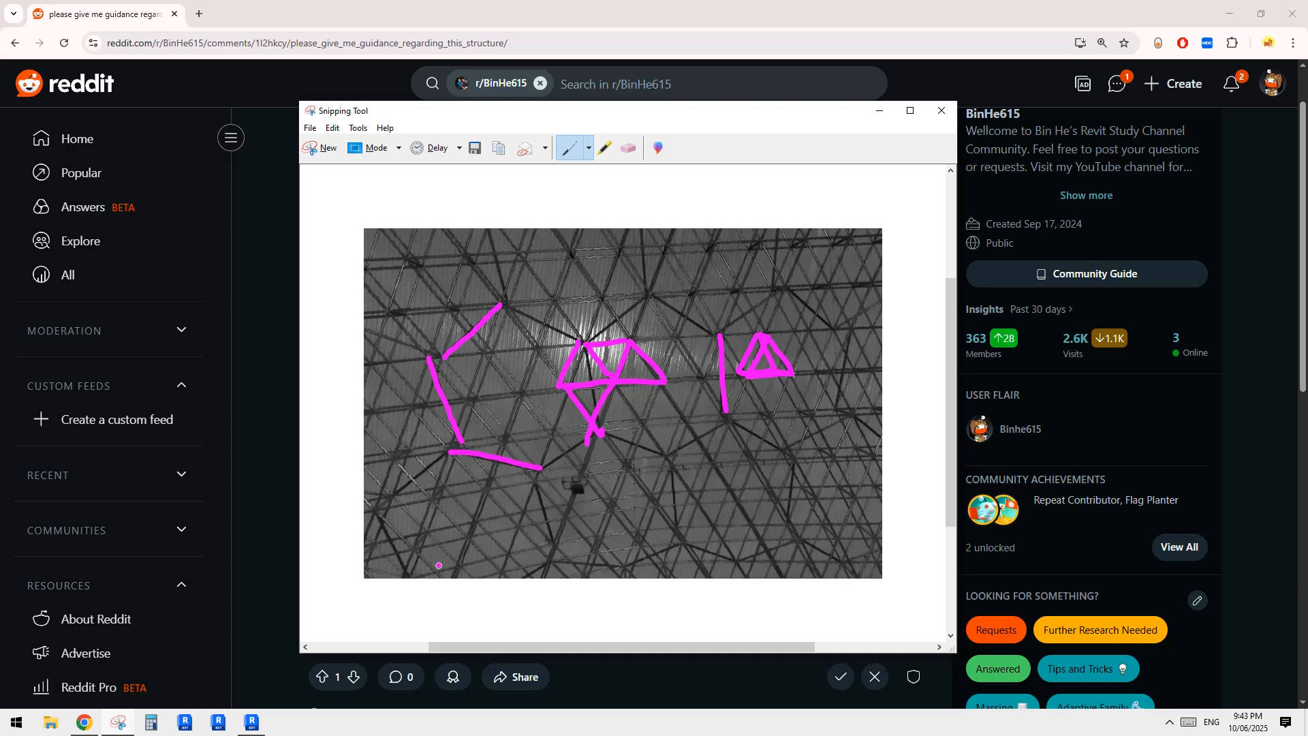
Switch to Revit and create a new pattern-based curtain panel family.
click(251, 723)
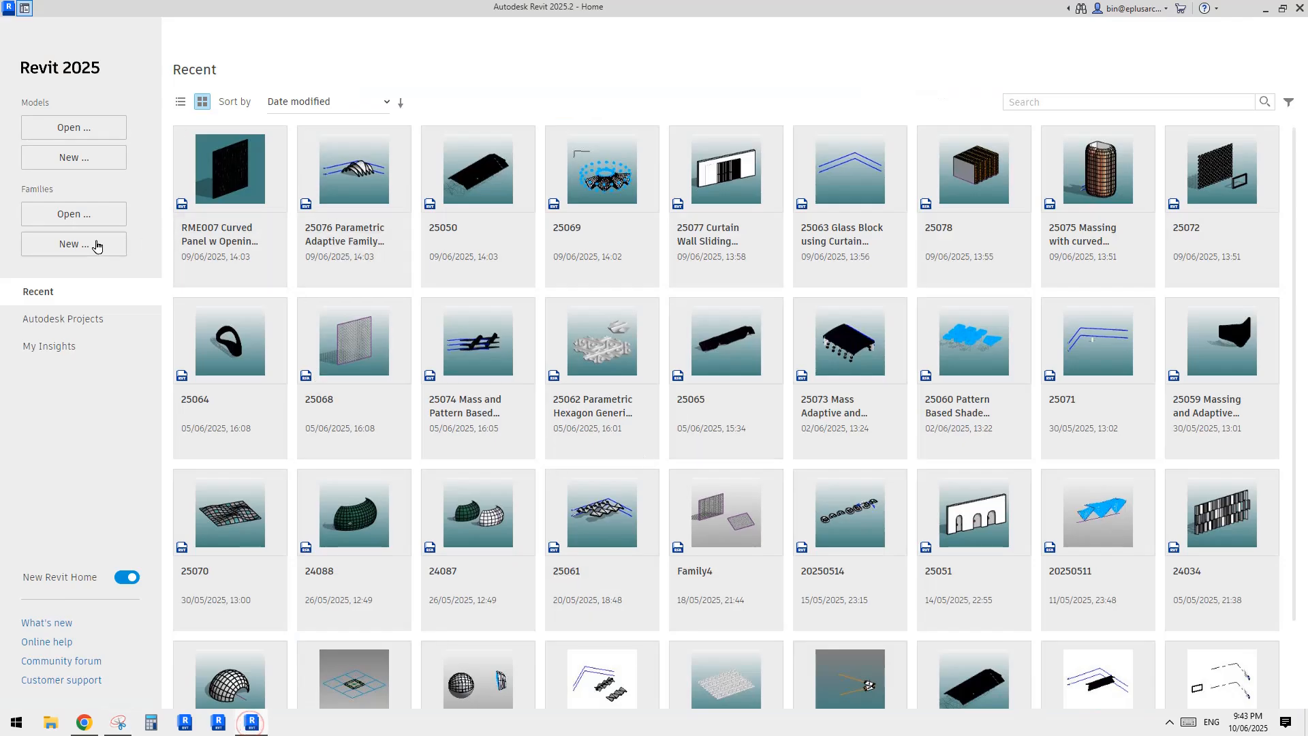
click(84, 244)
drag(811, 288, 815, 361)
double_click(602, 312)
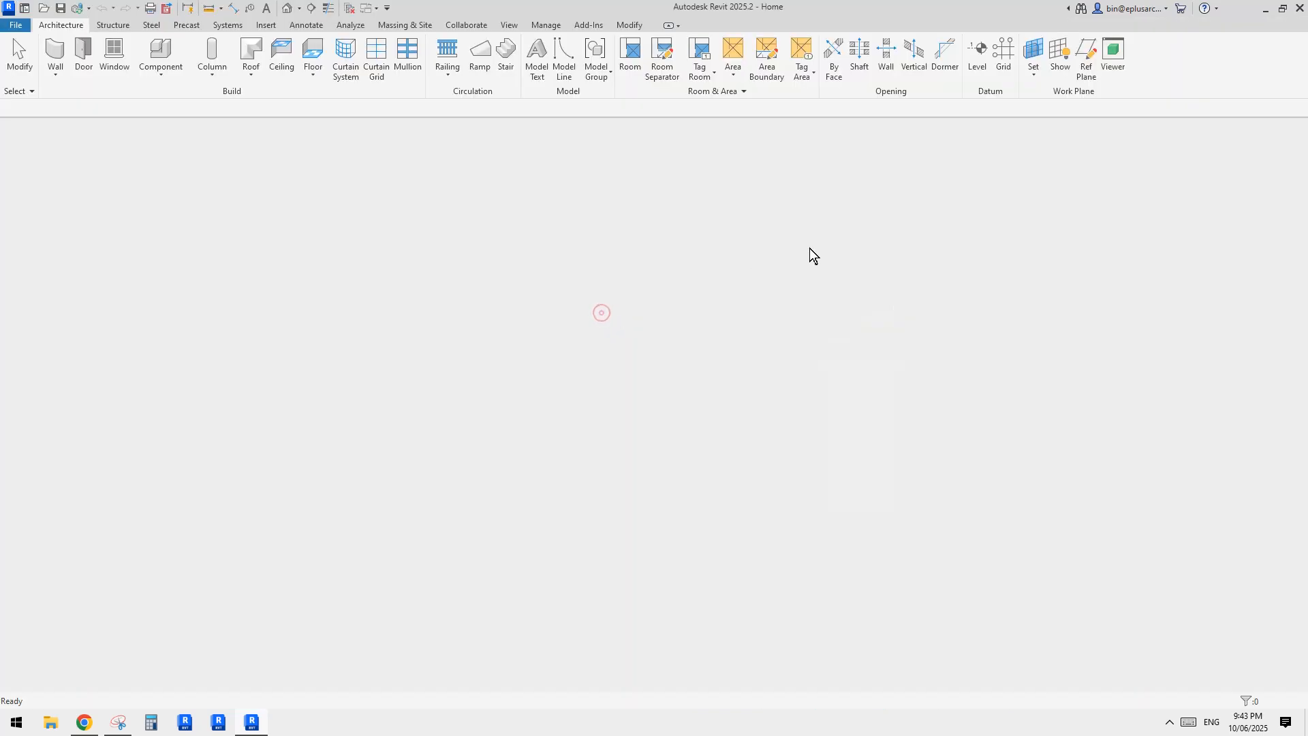
Review the roof truss photo and the annotated snip, and return to the new Revit family.
click(85, 723)
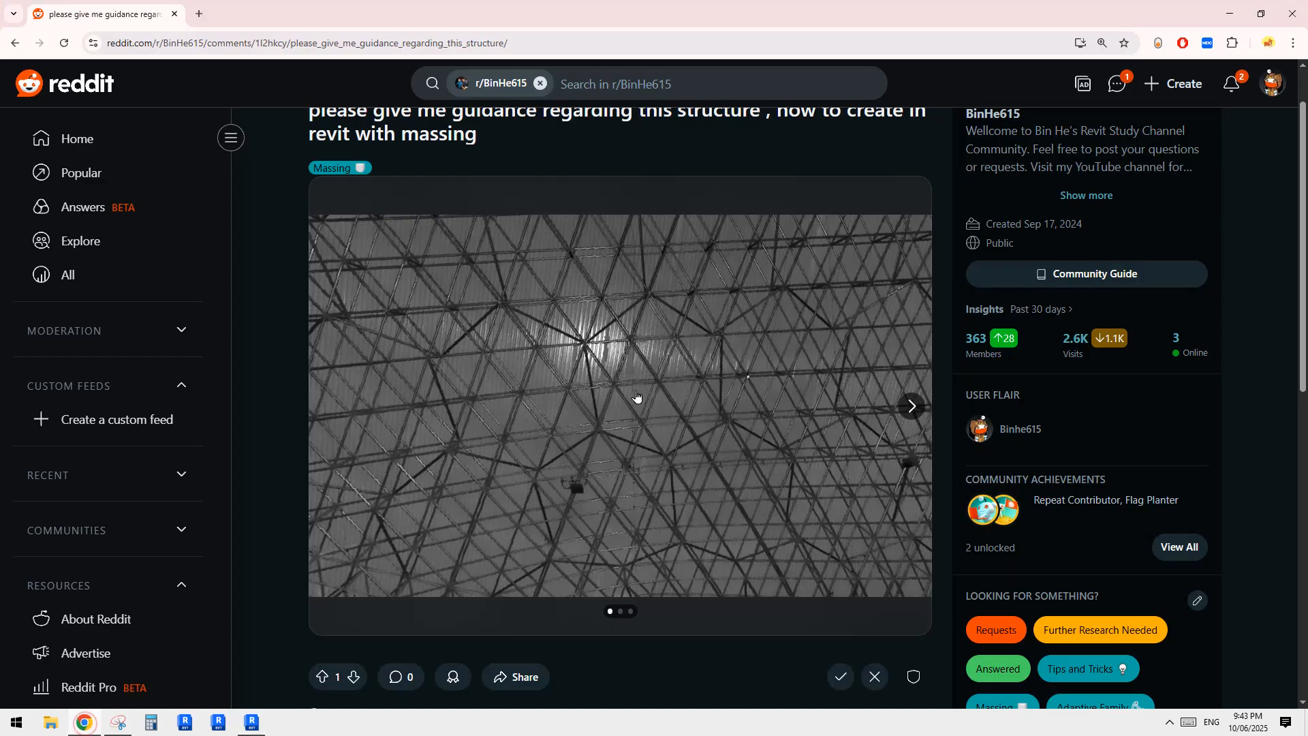
click(118, 722)
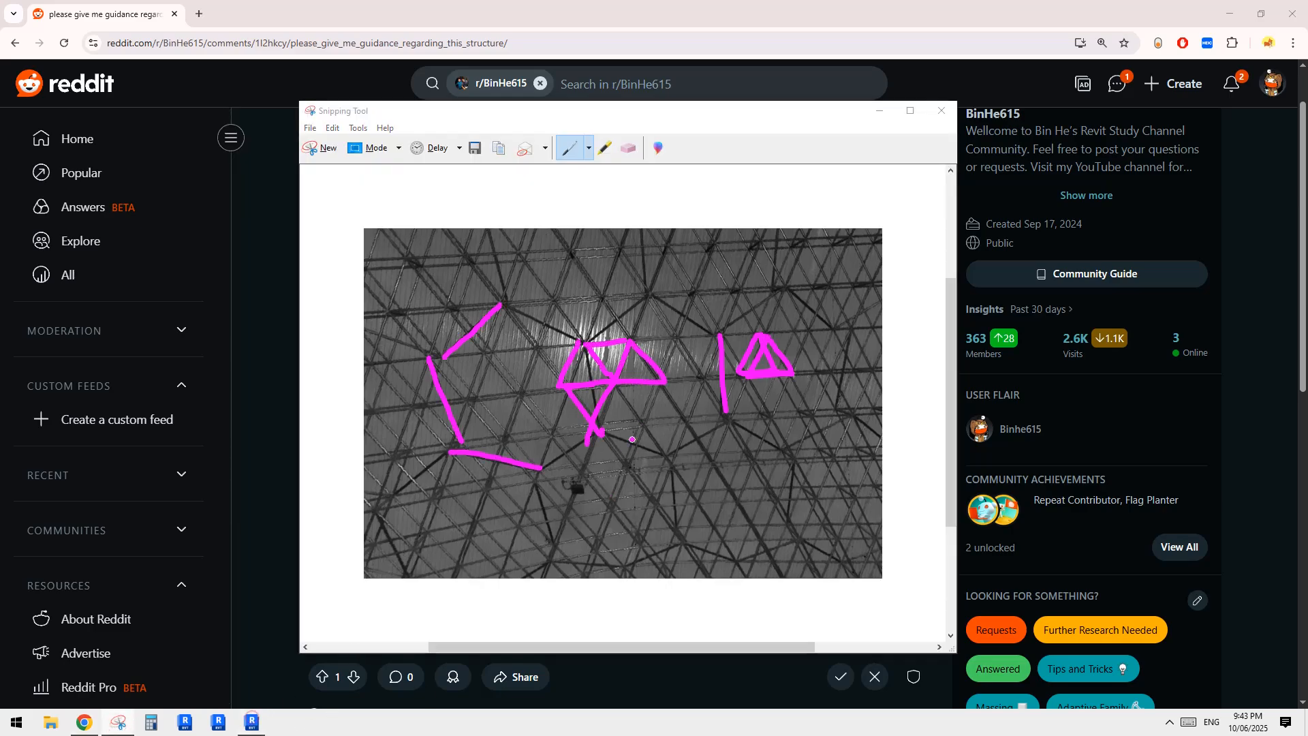
click(251, 723)
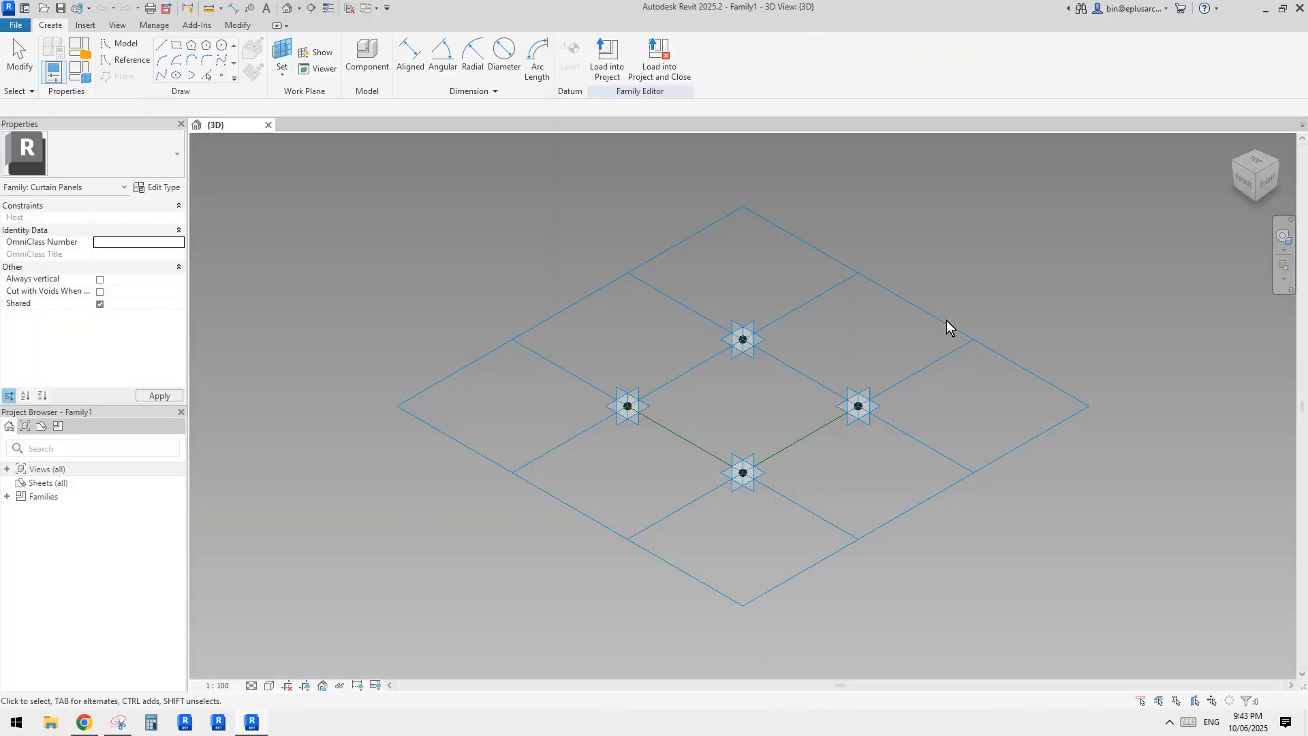
Select the tile pattern grid and examine the triangular pattern types available for it.
click(954, 327)
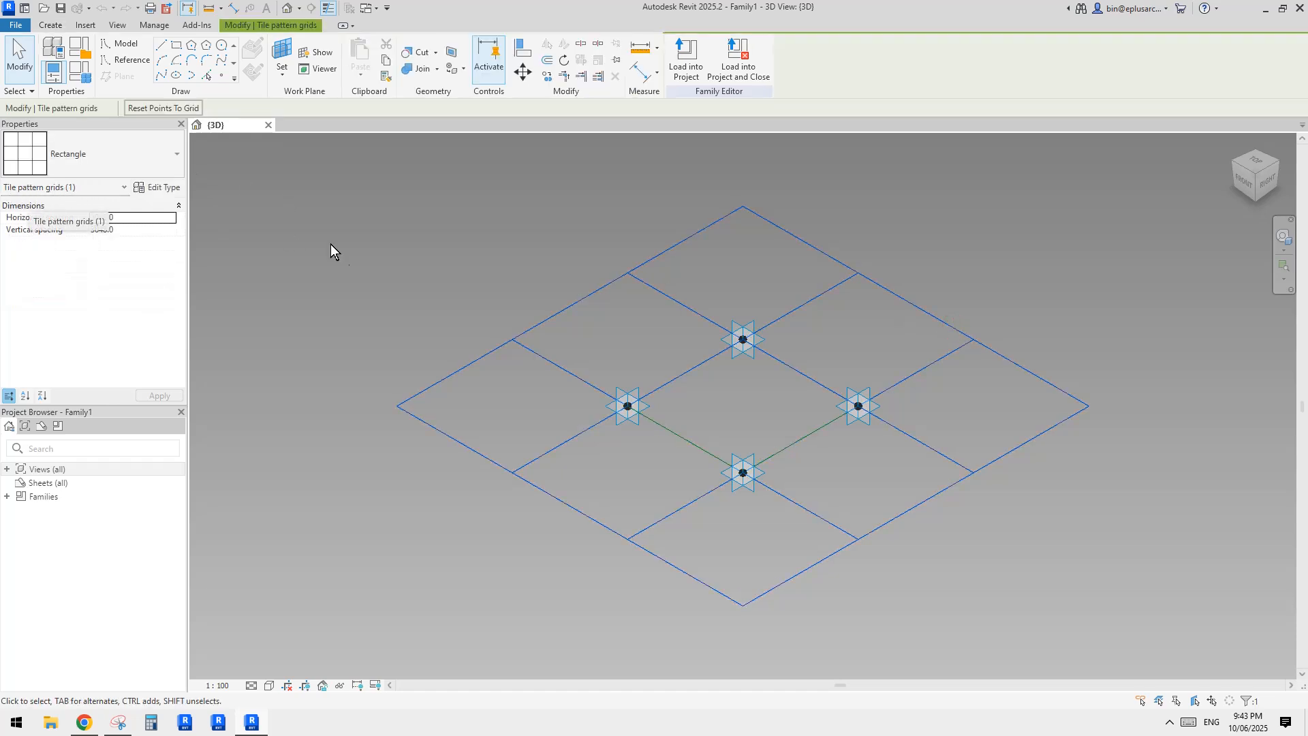
middle_drag(992, 402, 892, 427)
click(1021, 419)
drag(1034, 348, 888, 446)
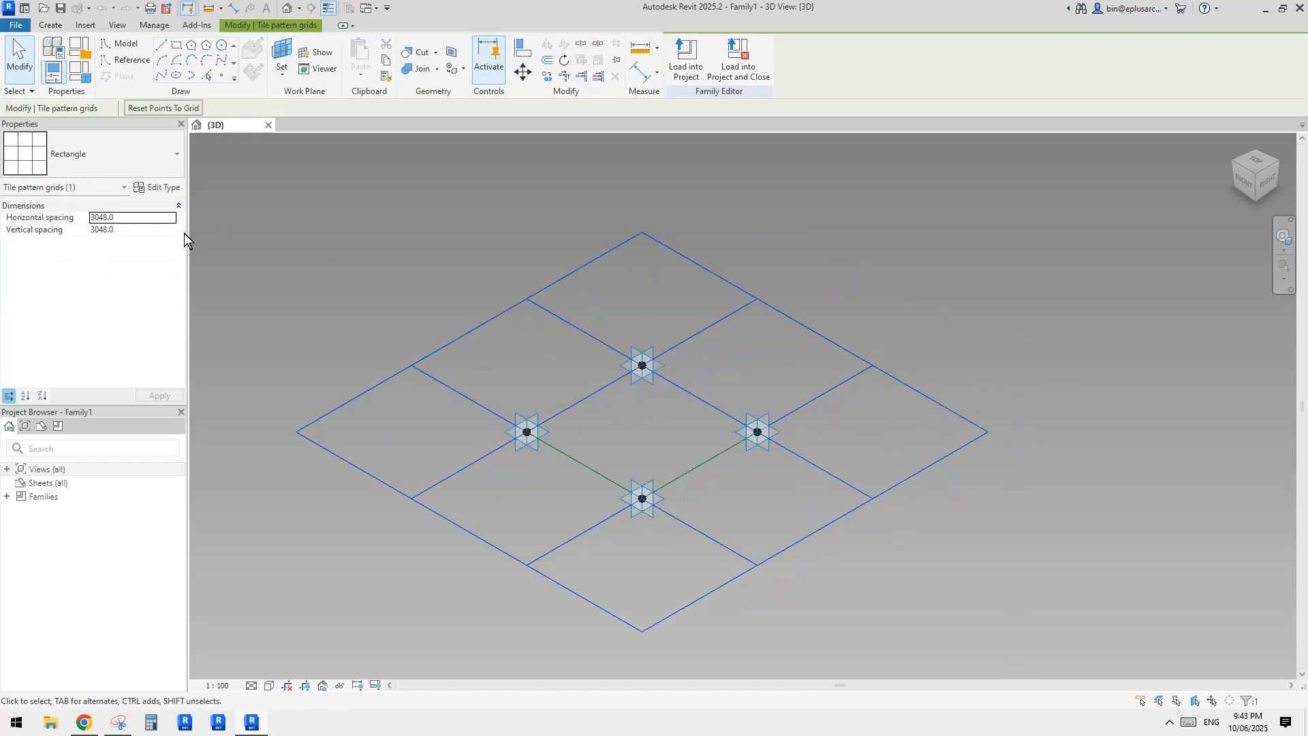
click(123, 151)
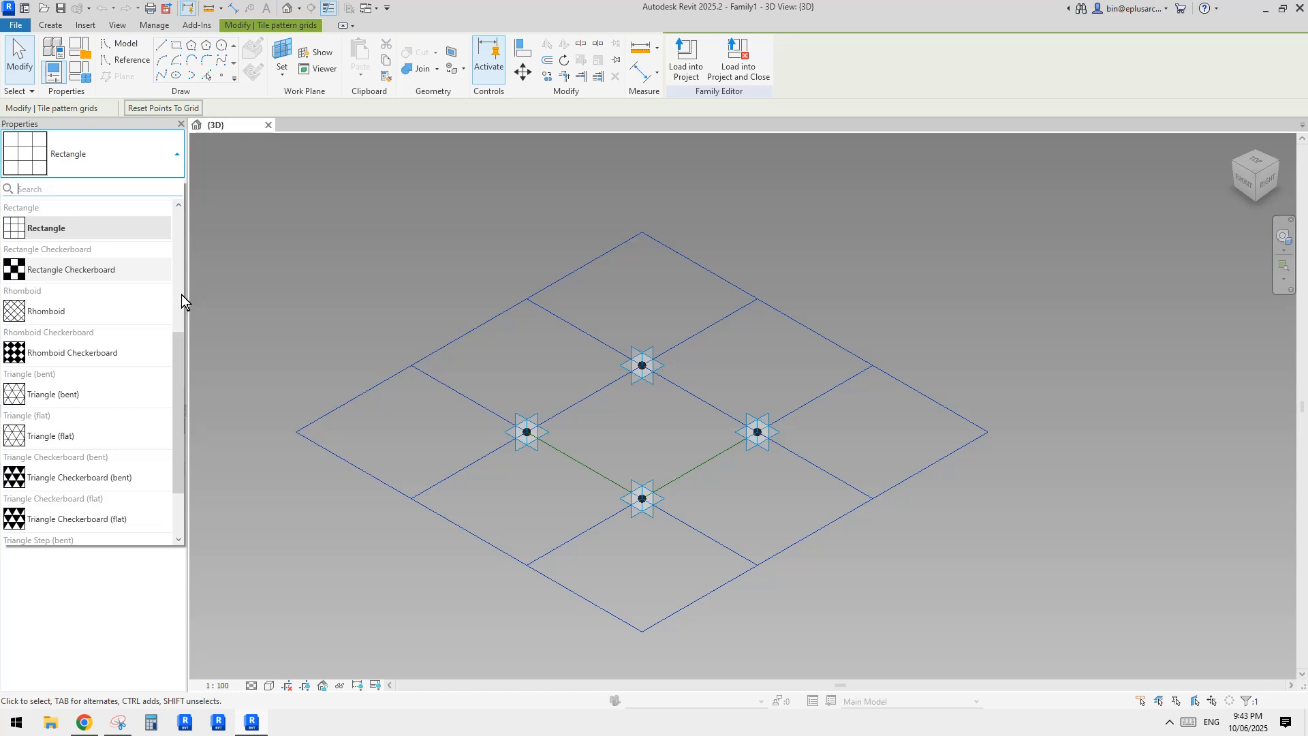
drag(178, 338, 177, 411)
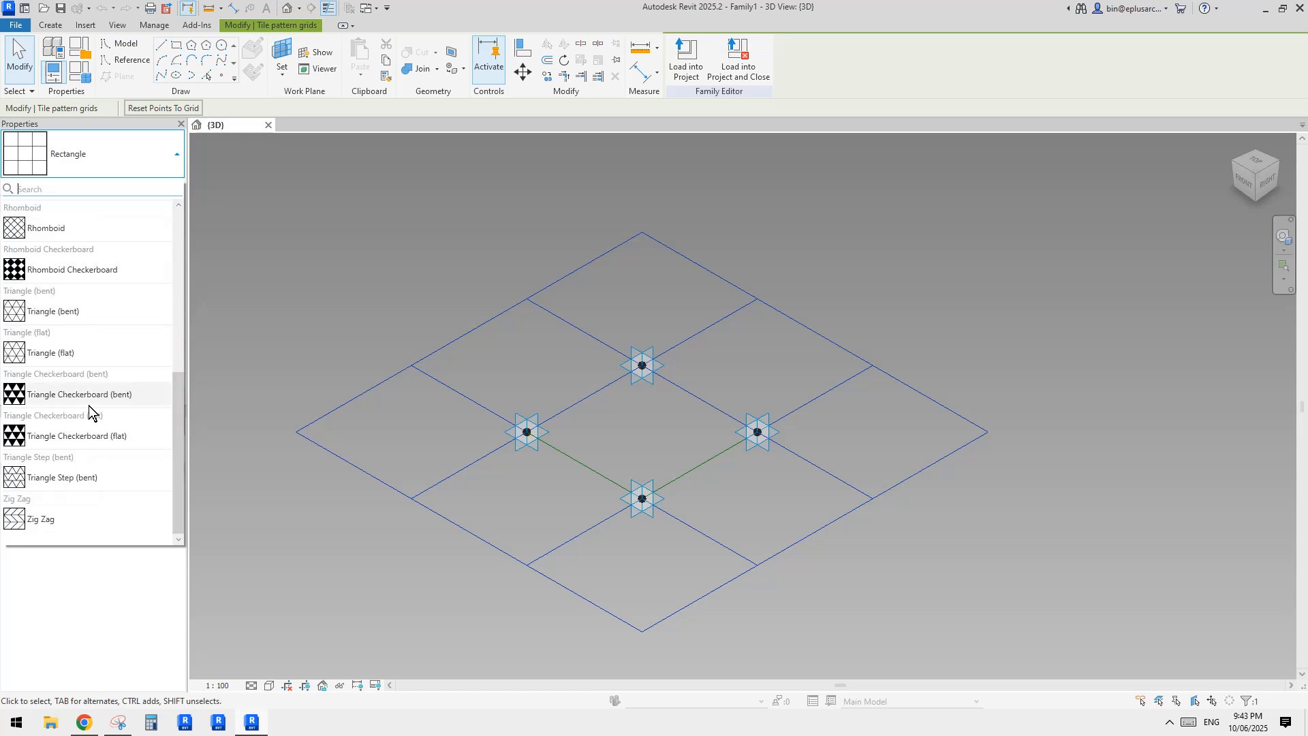
mouse_move(58, 400)
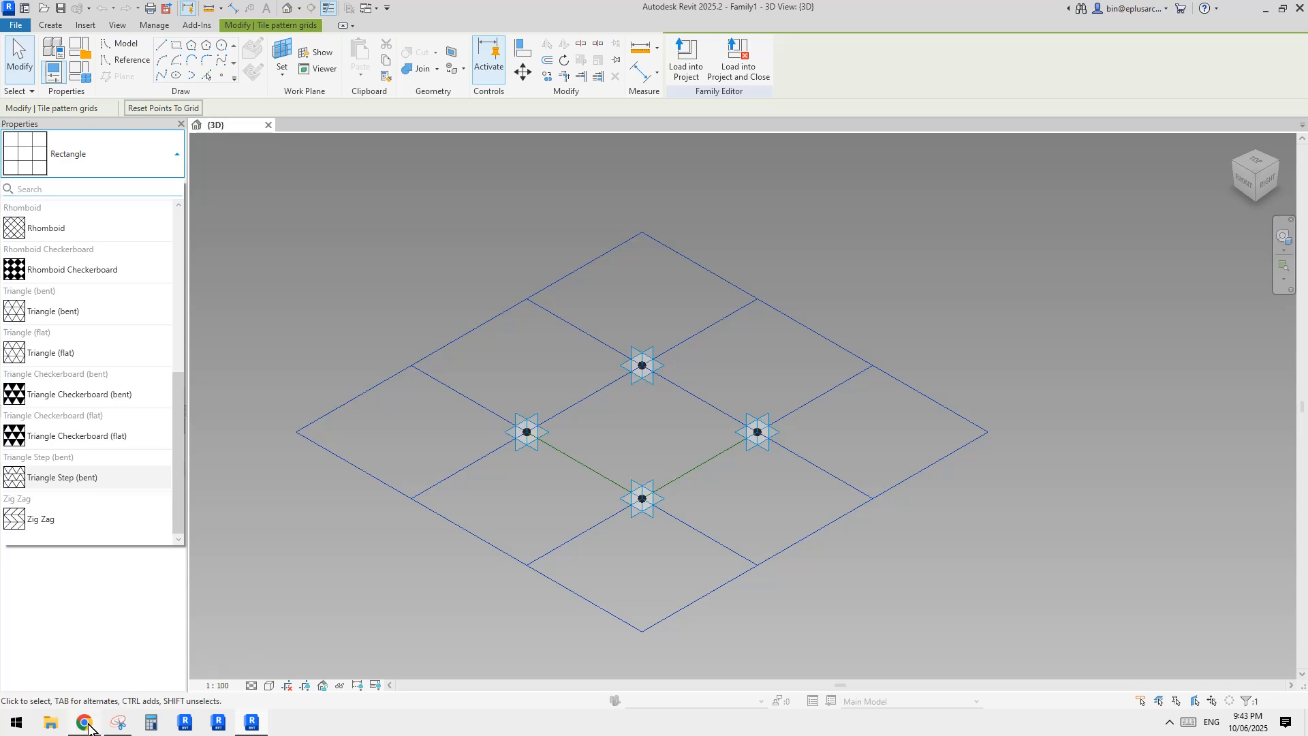
Compare the triangles traced in the snip with the pattern types offered for the tile grid in Revit.
click(133, 727)
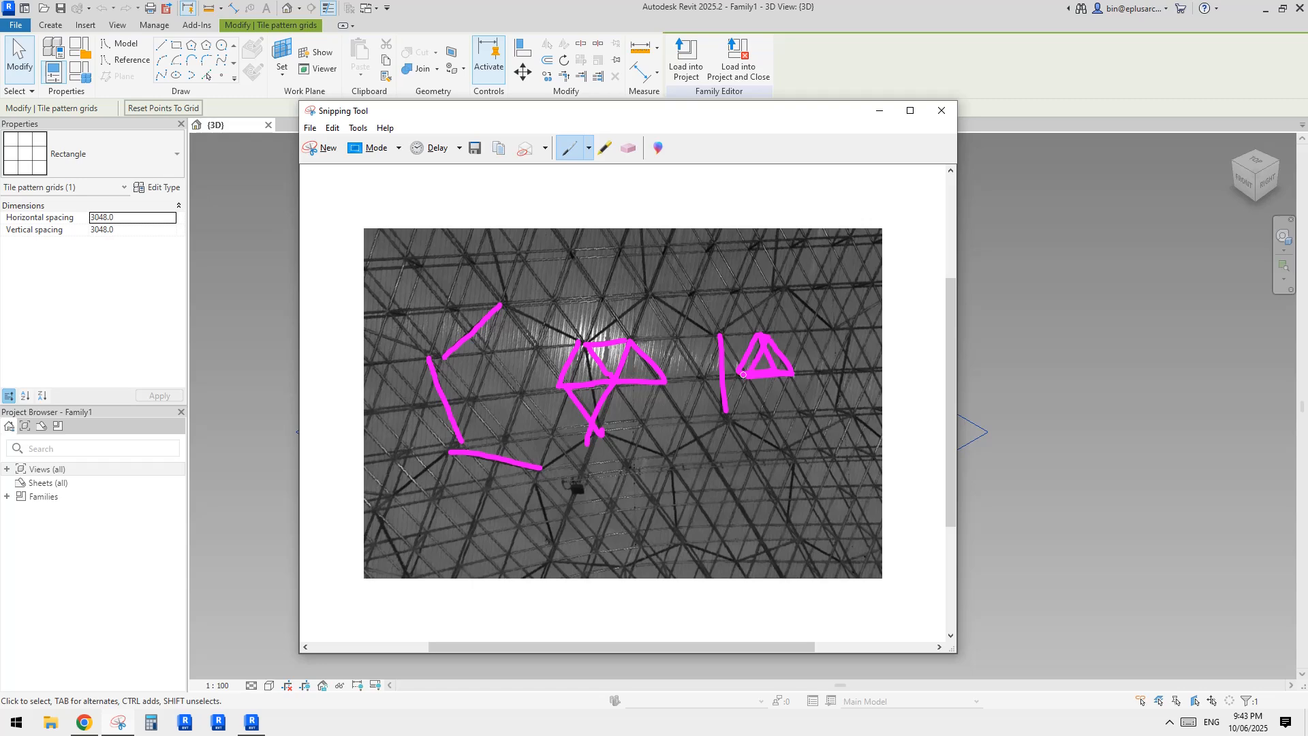
click(251, 722)
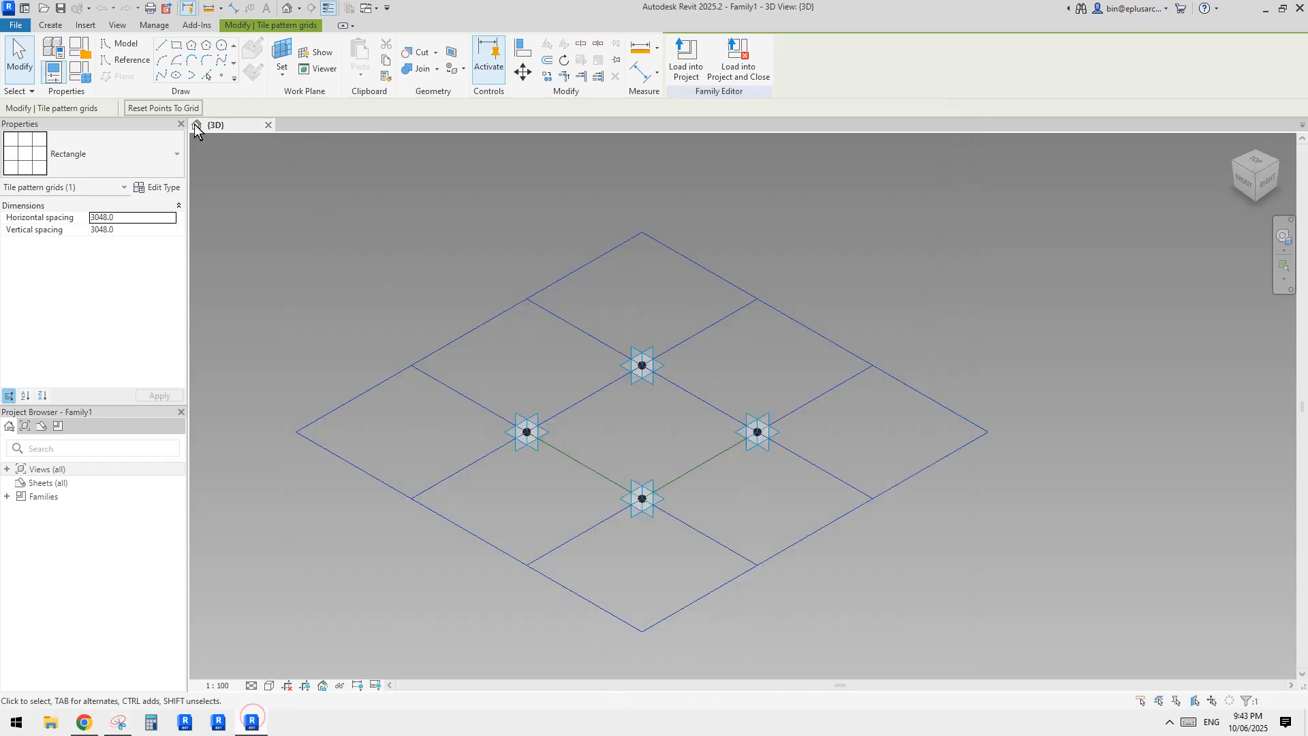
click(130, 145)
click(461, 363)
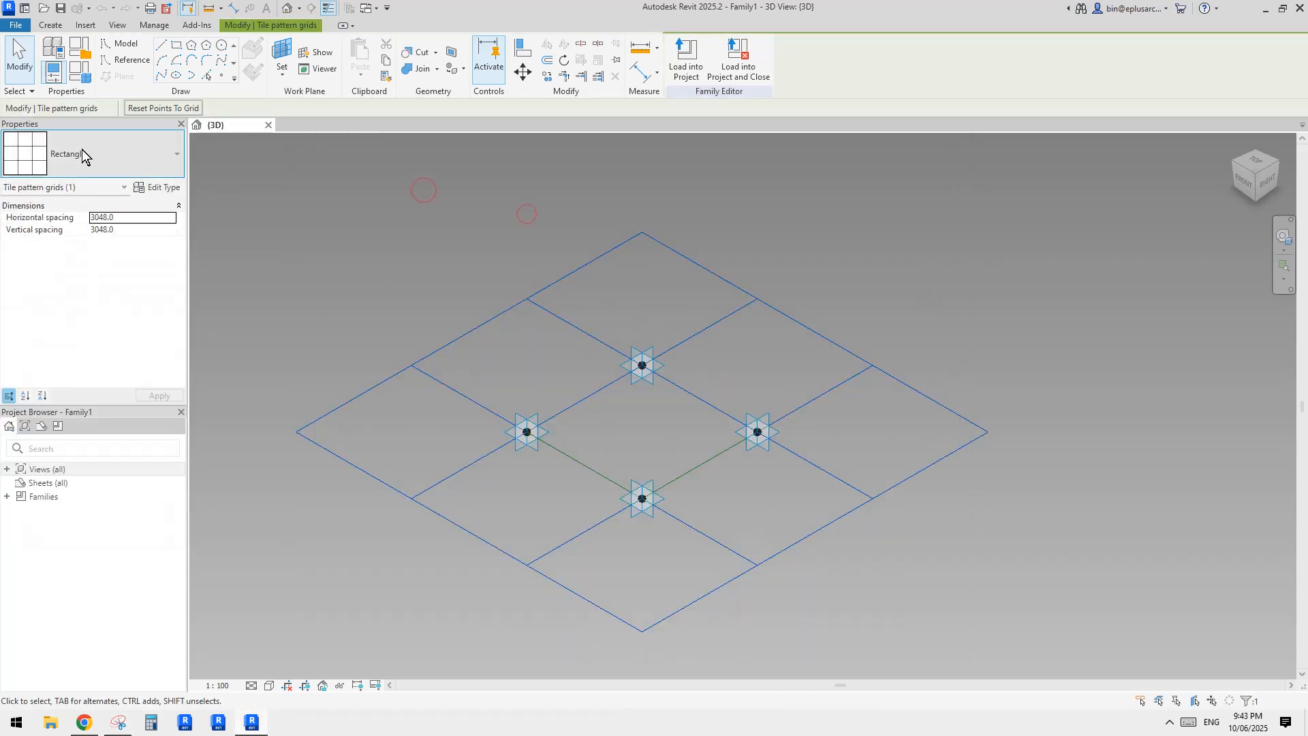
click(82, 153)
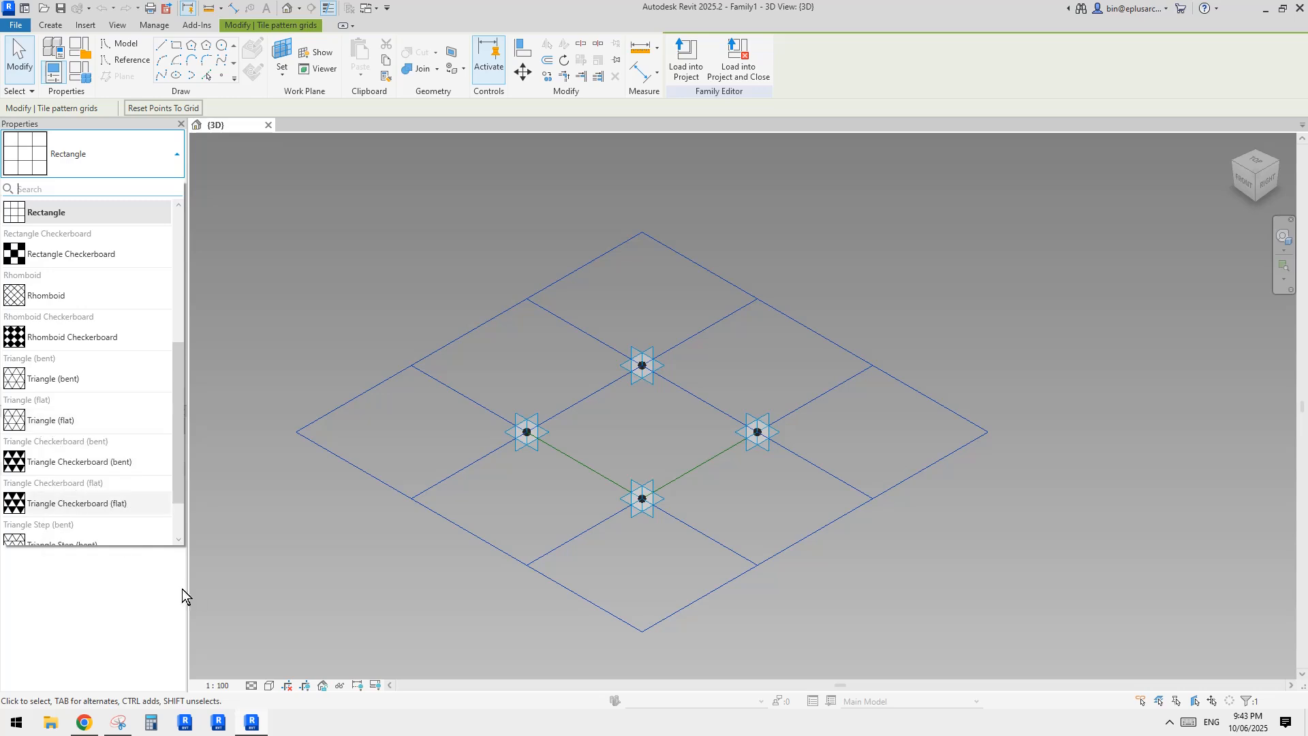
Switch to the snip and extend the small traced triangle on its right side with adjoining triangles.
click(120, 724)
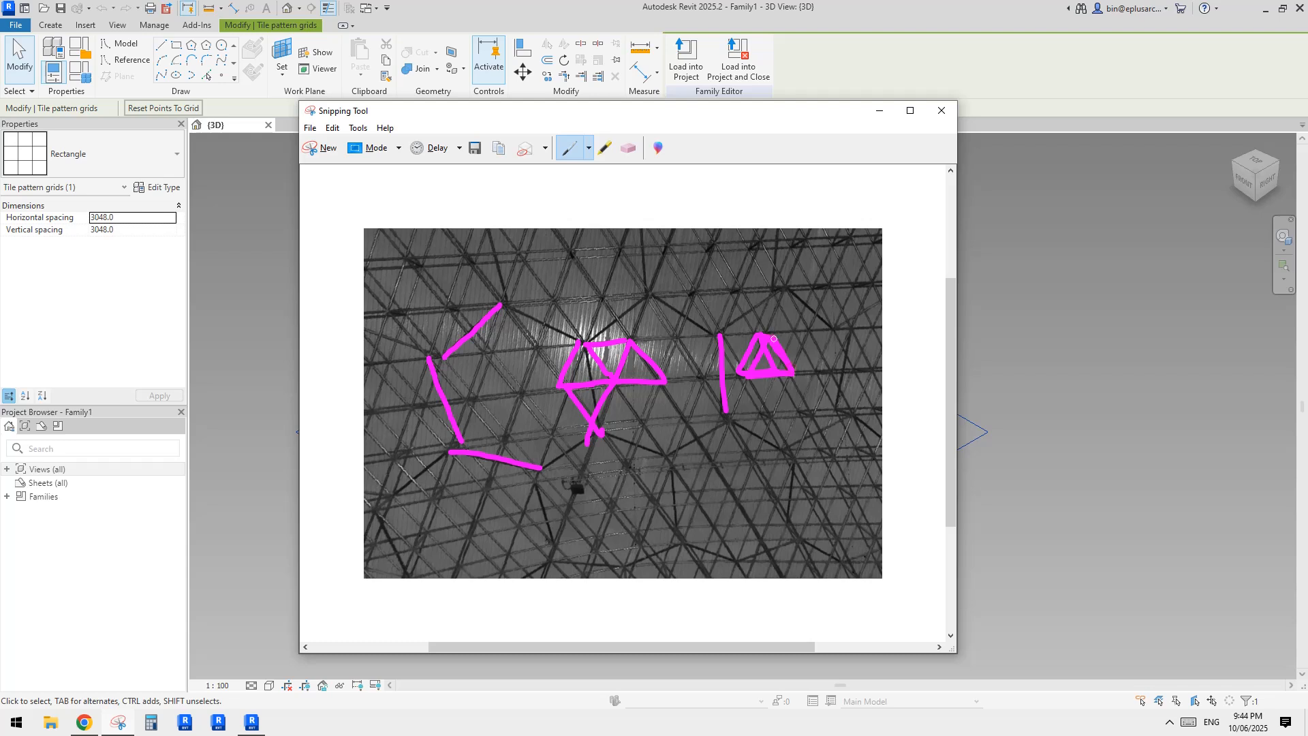
mouse_move(773, 339)
mouse_down()
mouse_move(766, 327)
mouse_move(815, 332)
mouse_move(797, 361)
mouse_up()
mouse_move(748, 377)
mouse_down()
mouse_move(773, 420)
mouse_move(791, 387)
mouse_up()
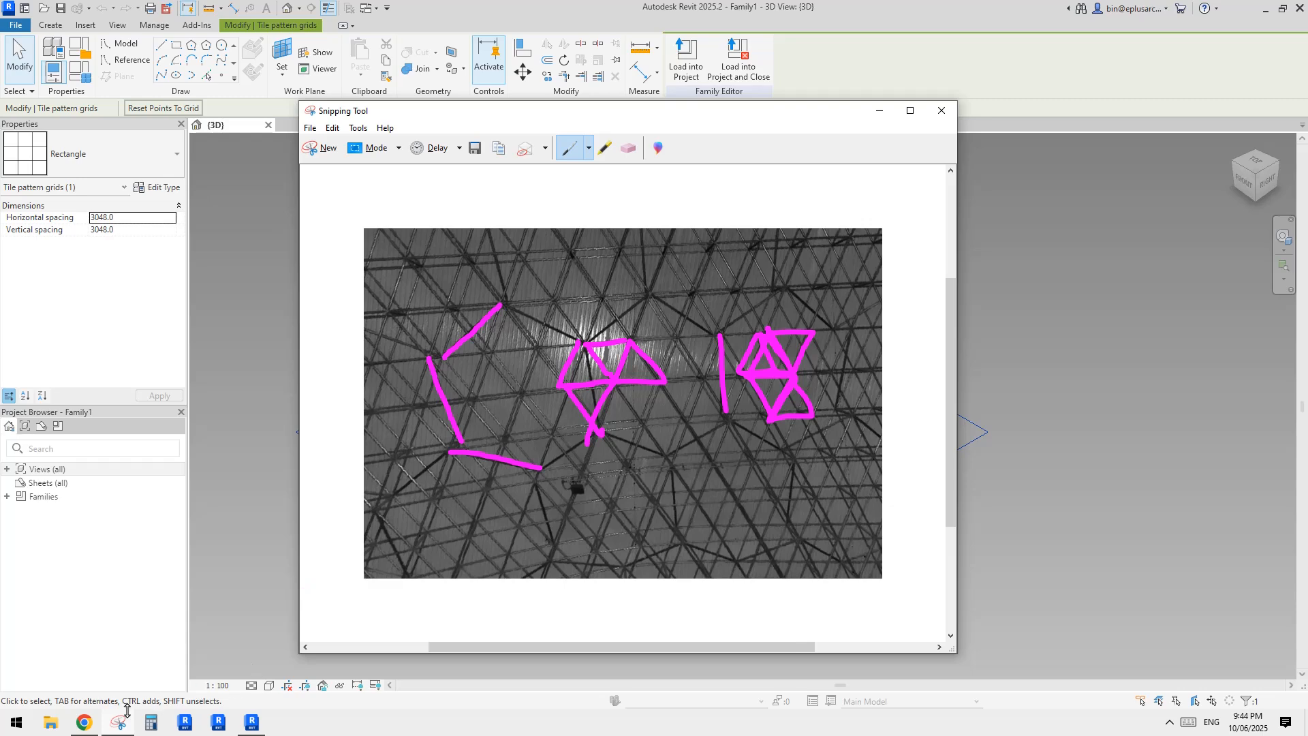
Return to the Revit family and change the tile pattern grid's type to Triangle Checkerboard (flat).
click(259, 727)
click(458, 200)
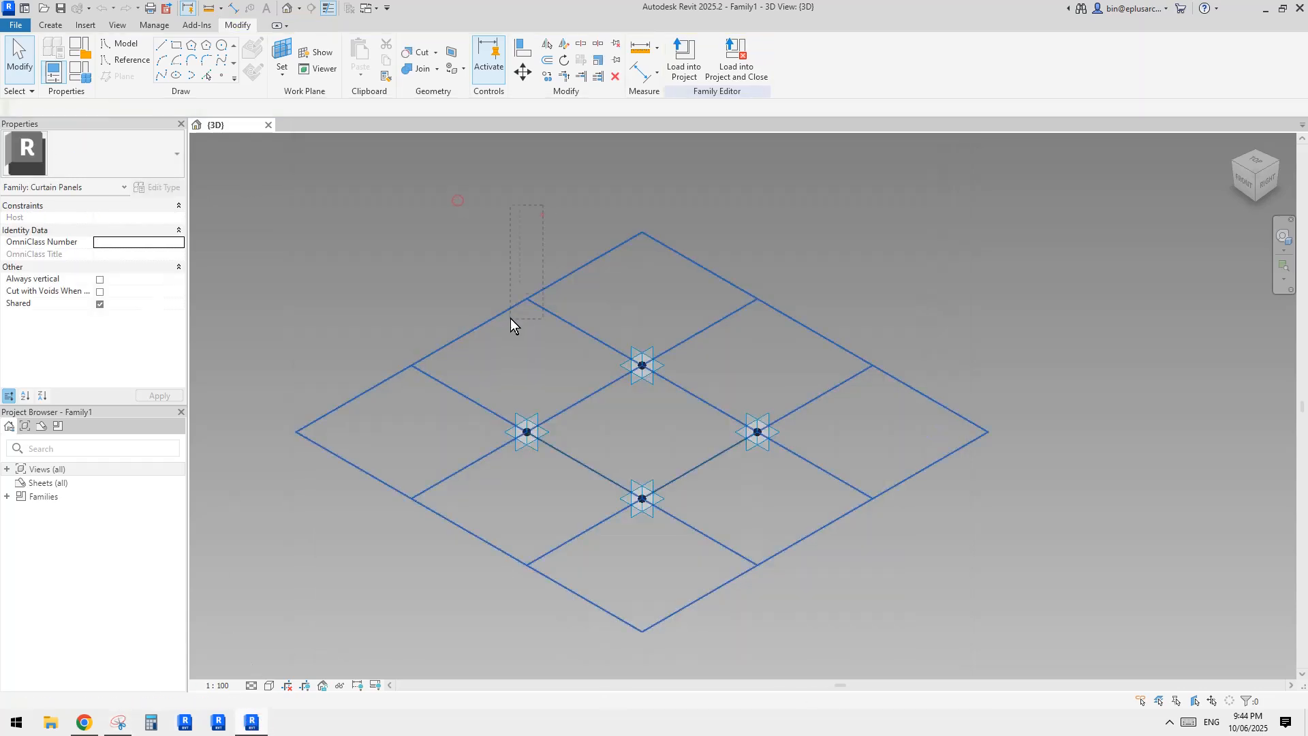
click(510, 318)
click(140, 162)
scroll(102, 409, down, 6)
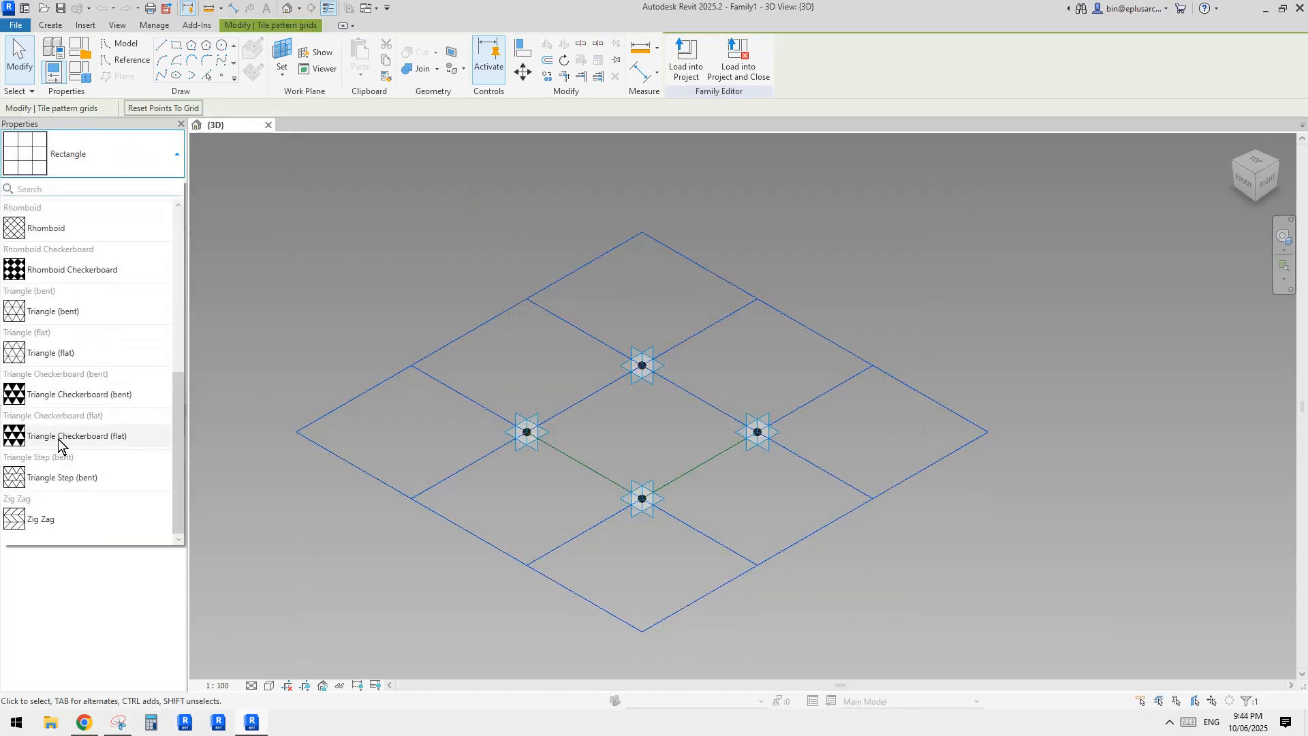
click(100, 437)
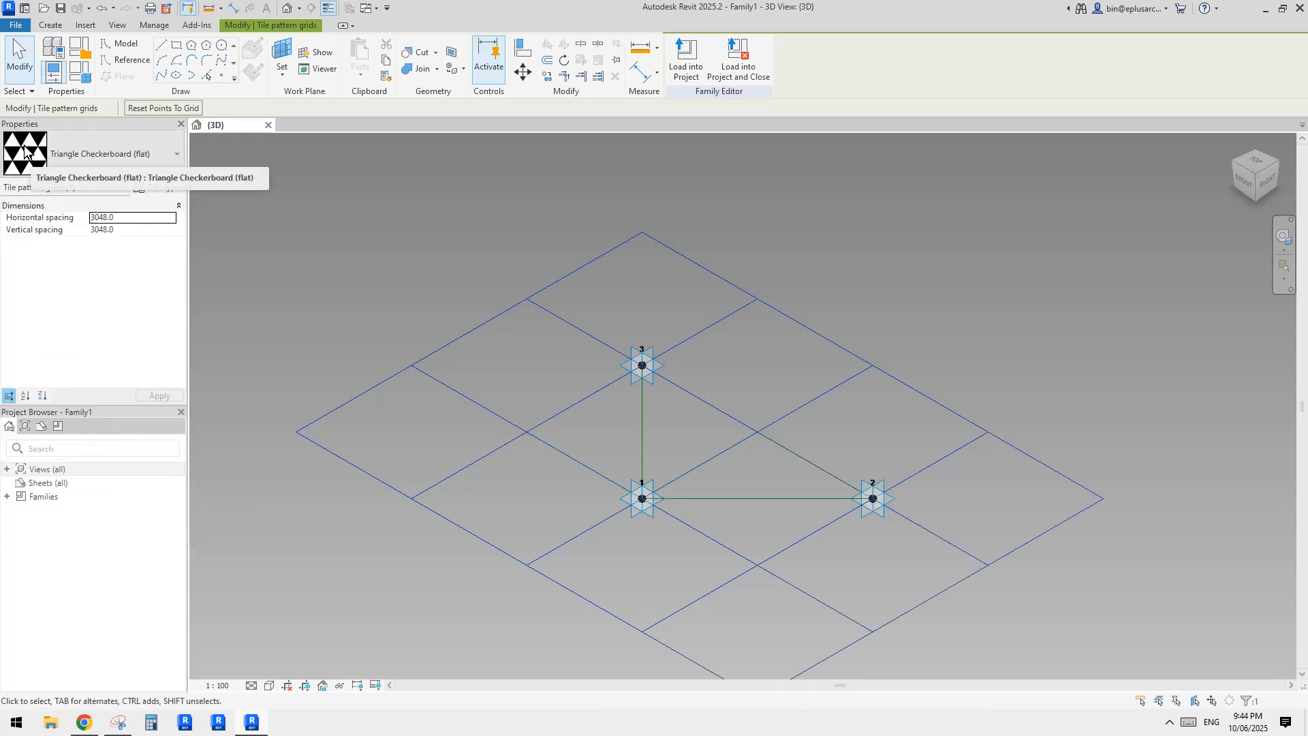
Compare the Triangle Checkerboard (flat) pattern with the triangles traced in the snip and with the roof photo, and inspect the grid in Revit.
mouse_move(28, 167)
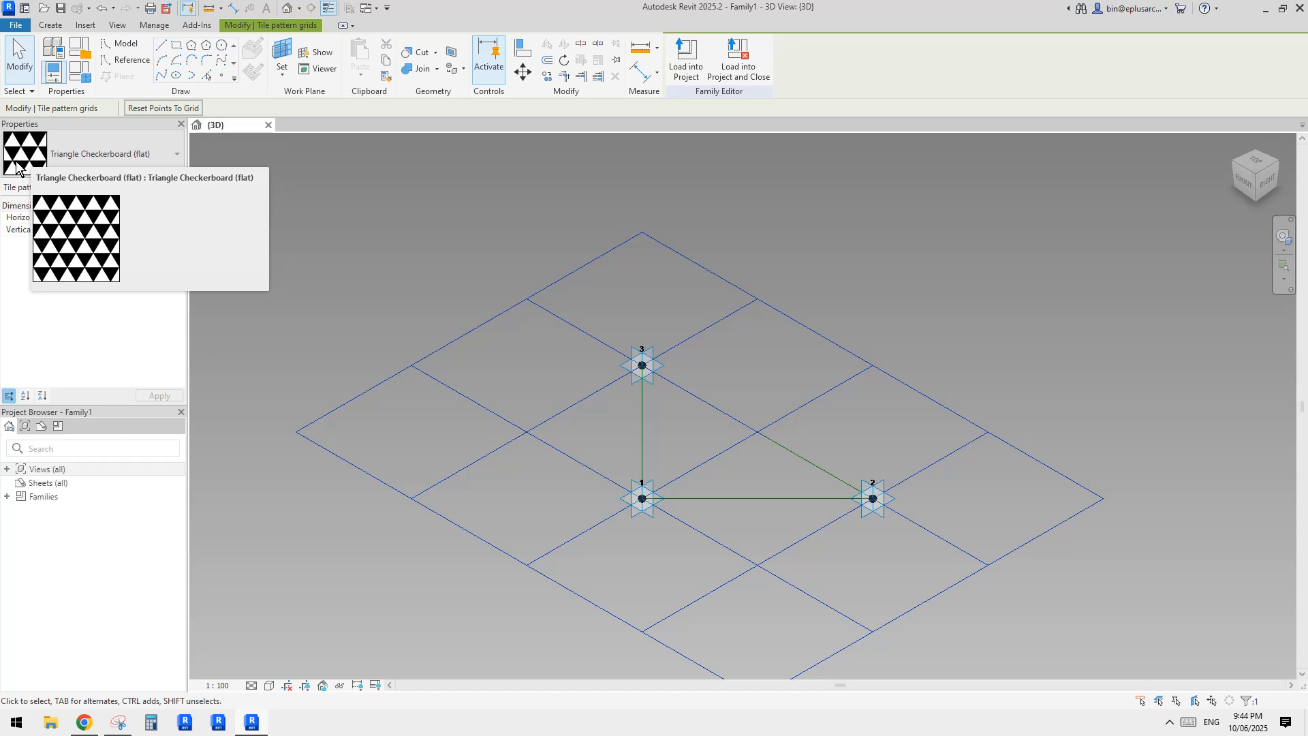
click(127, 723)
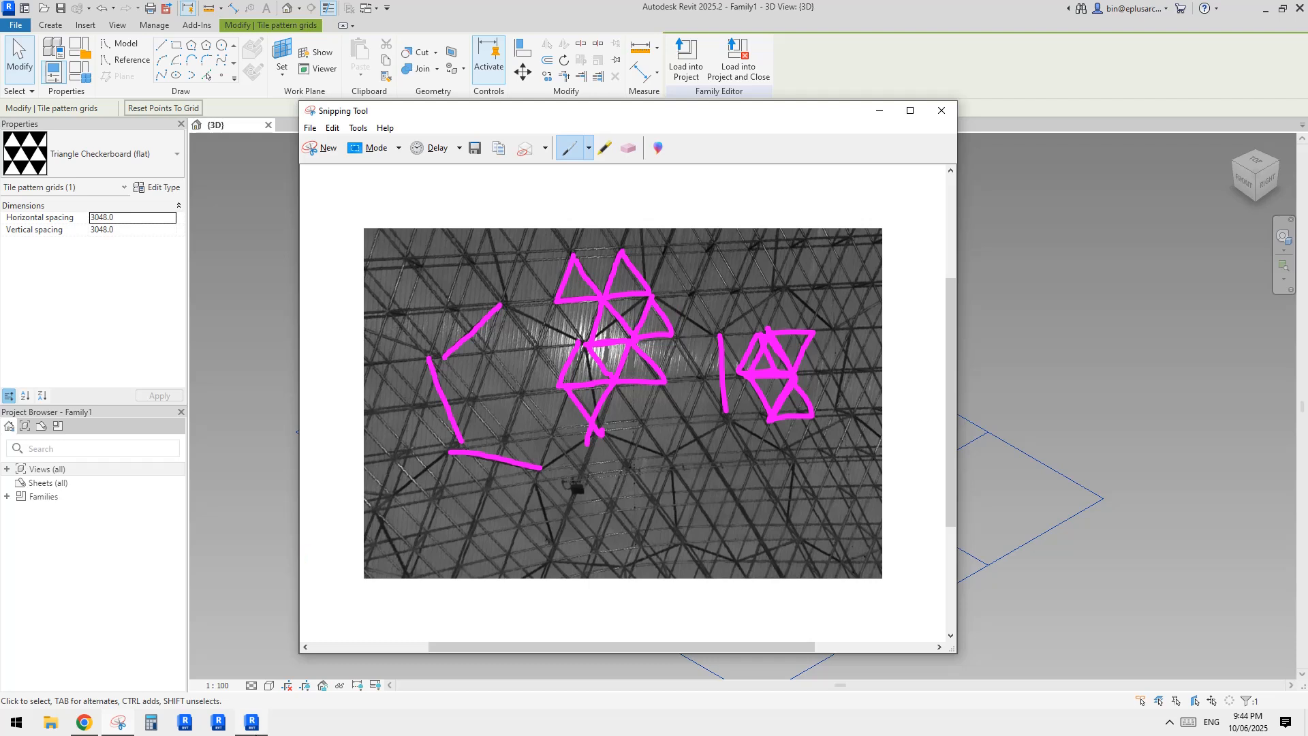
click(252, 723)
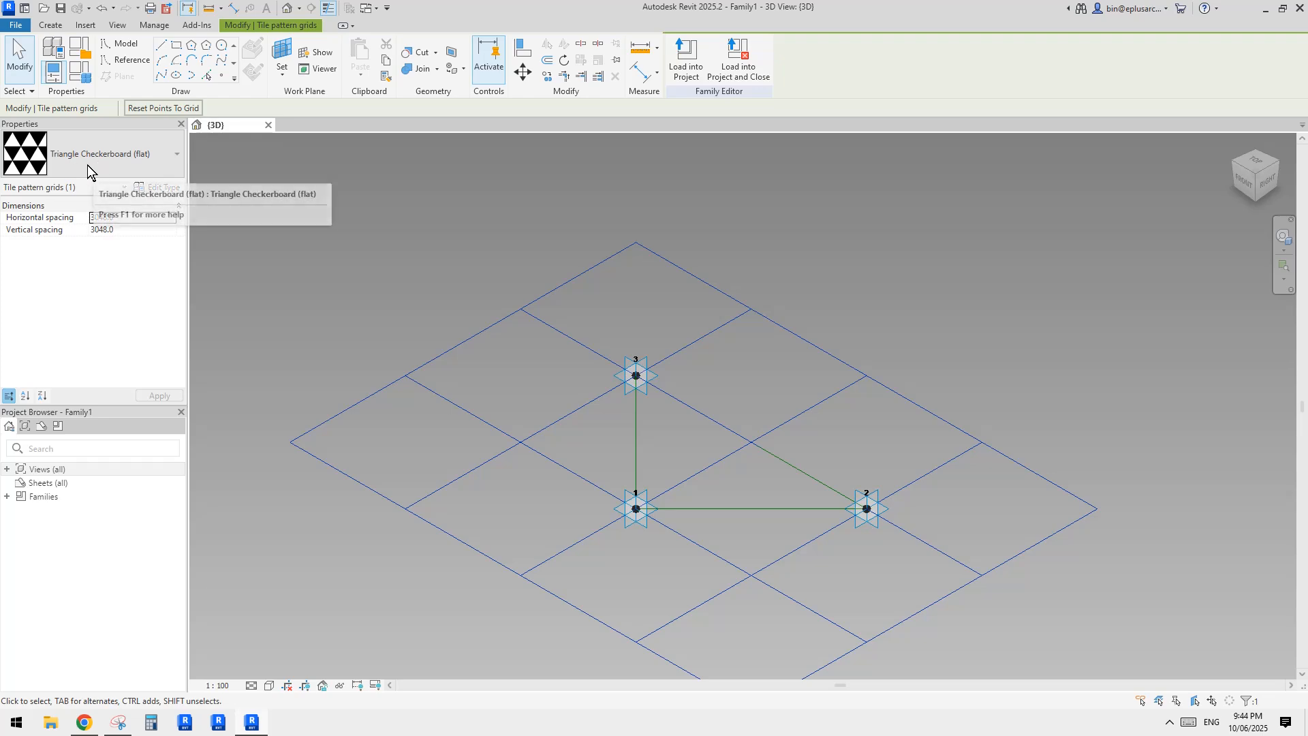
shift+middle_drag(884, 445, 736, 409)
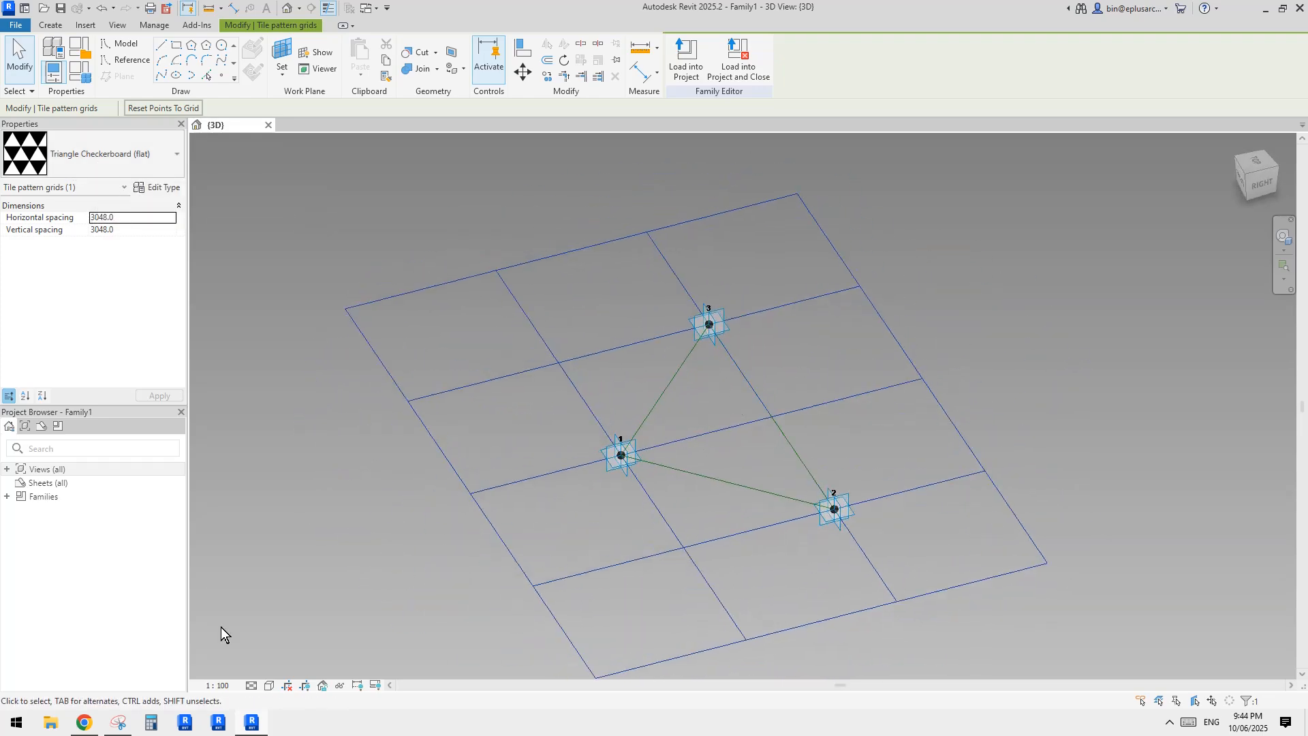
click(85, 723)
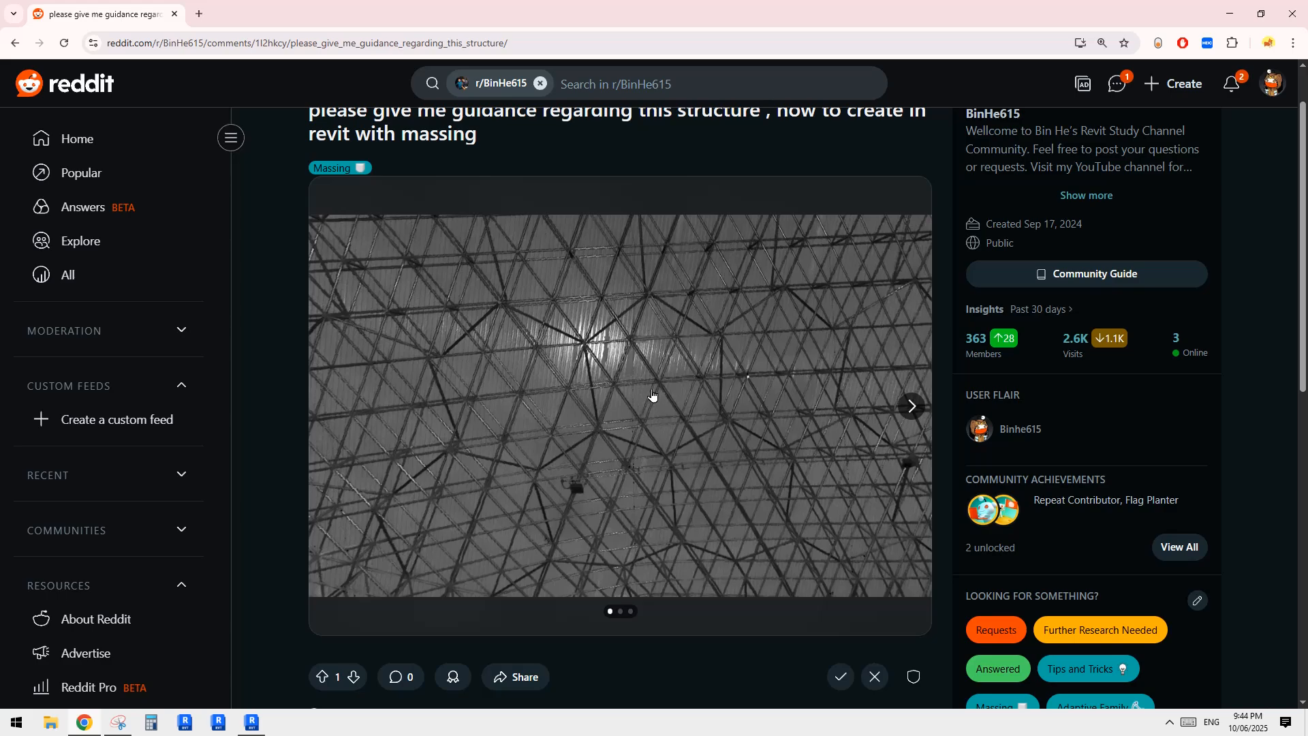
click(252, 722)
shift+middle_drag(739, 476, 763, 402)
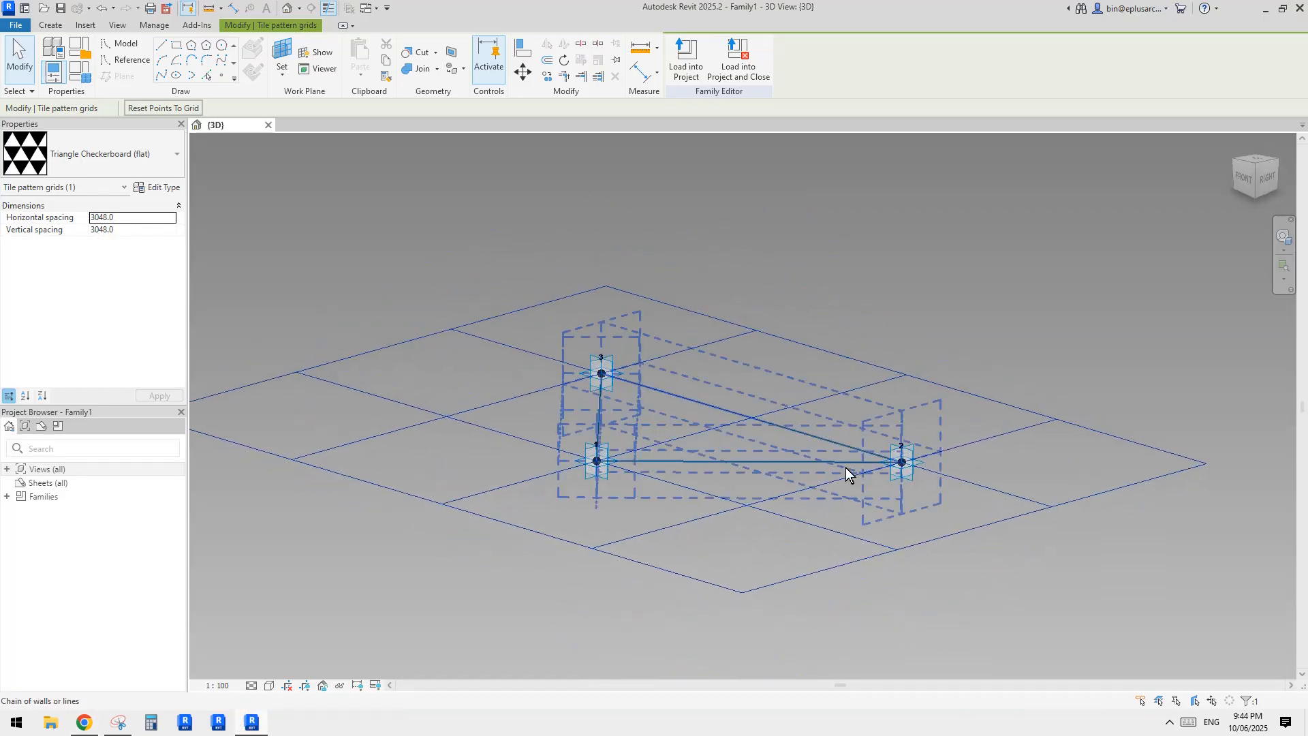
shift+middle_drag(896, 458, 879, 467)
middle_drag(610, 353, 612, 372)
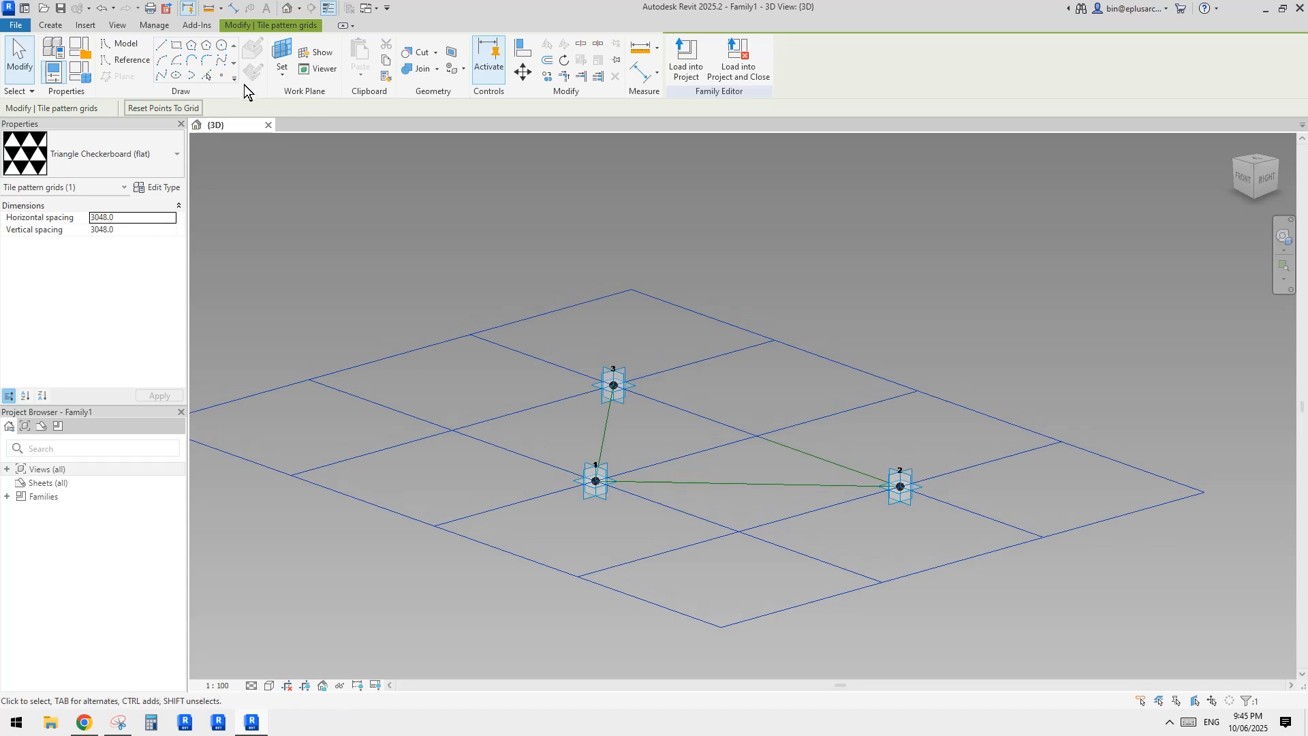
Place a reference point on each of the three adaptive points, using each placement point's own plane as the work plane.
click(223, 76)
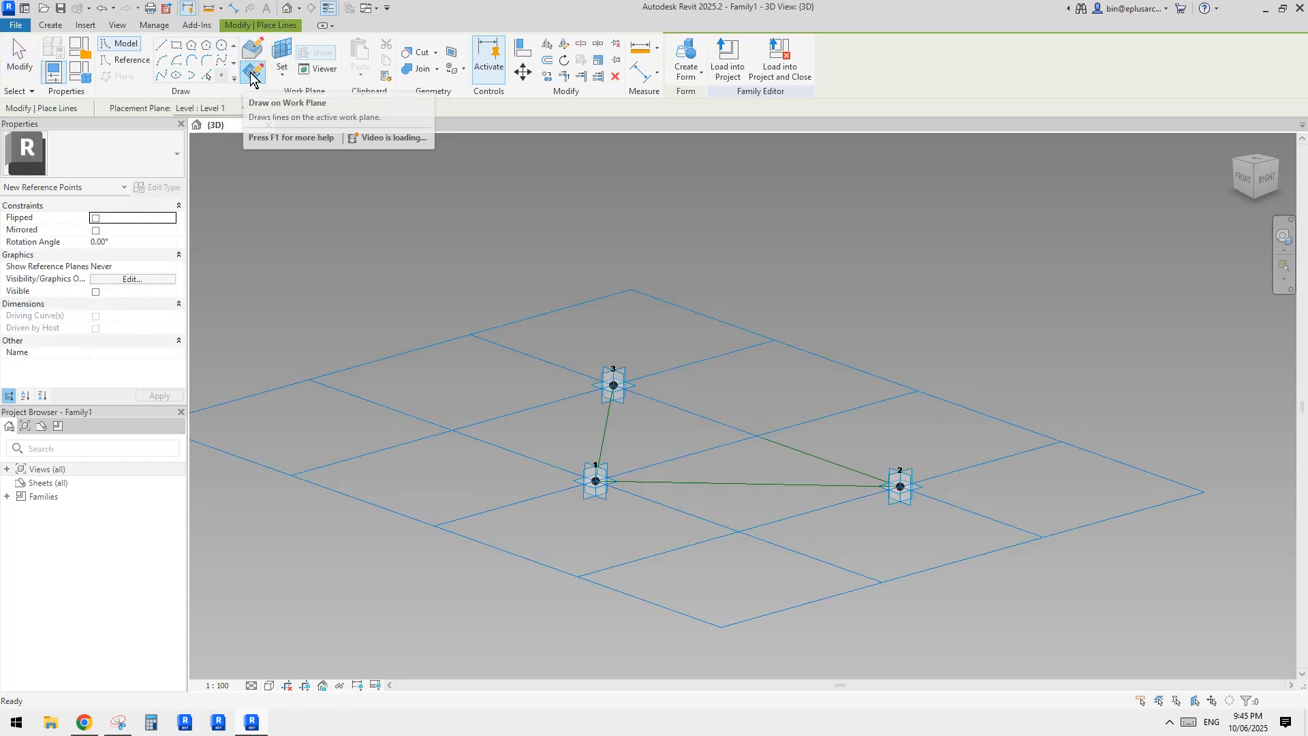
key(Escape)
click(289, 58)
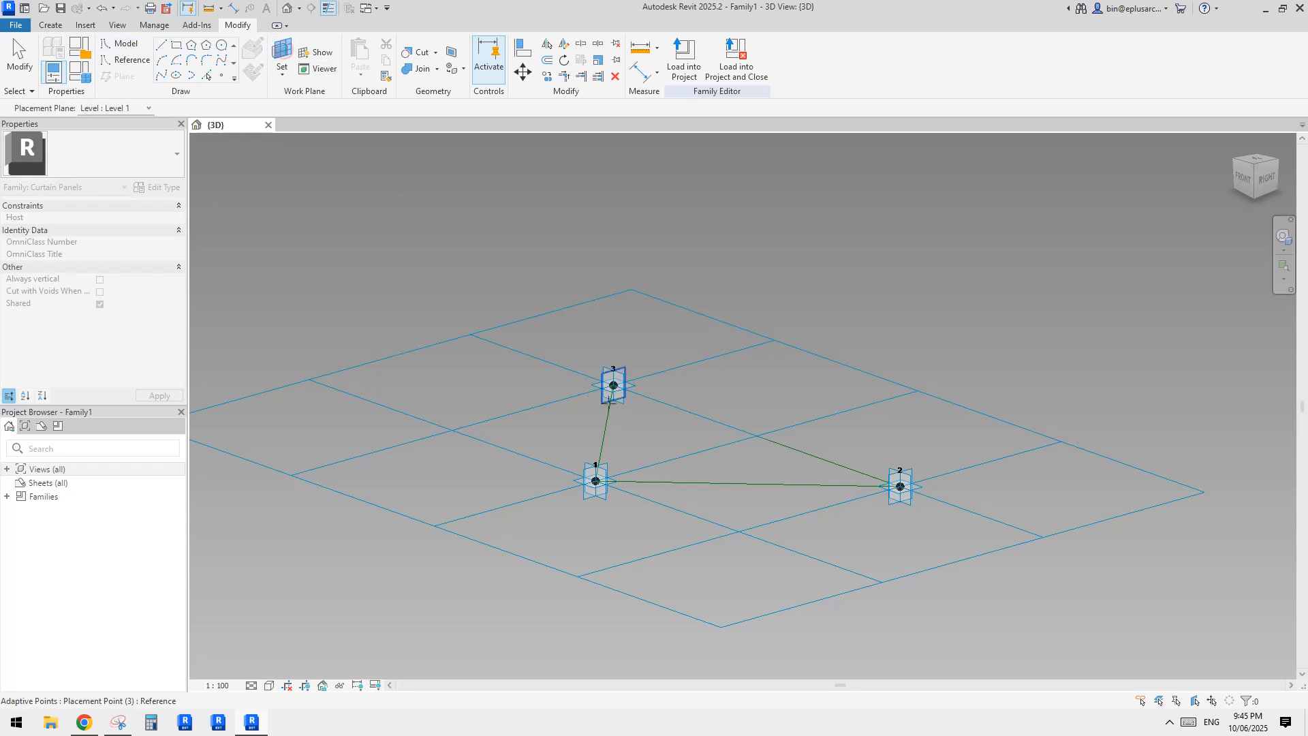
scroll(617, 487, up, 3)
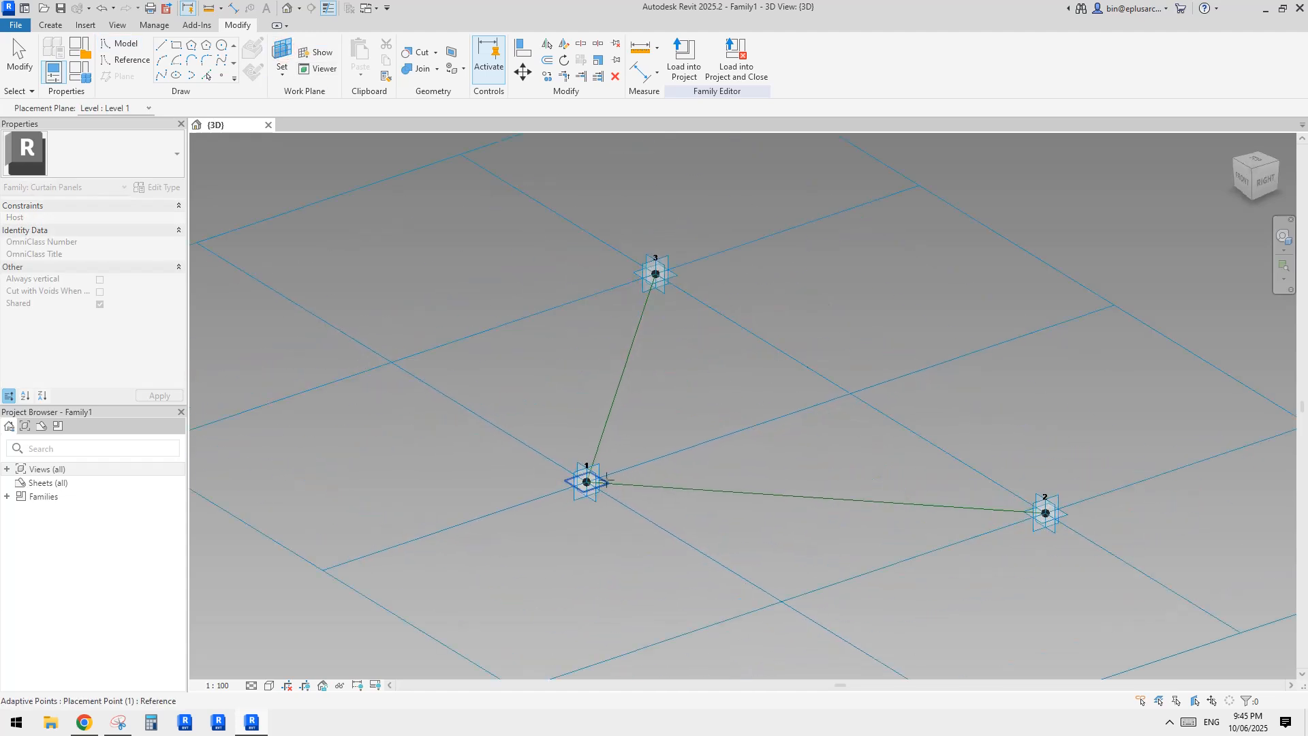
click(608, 490)
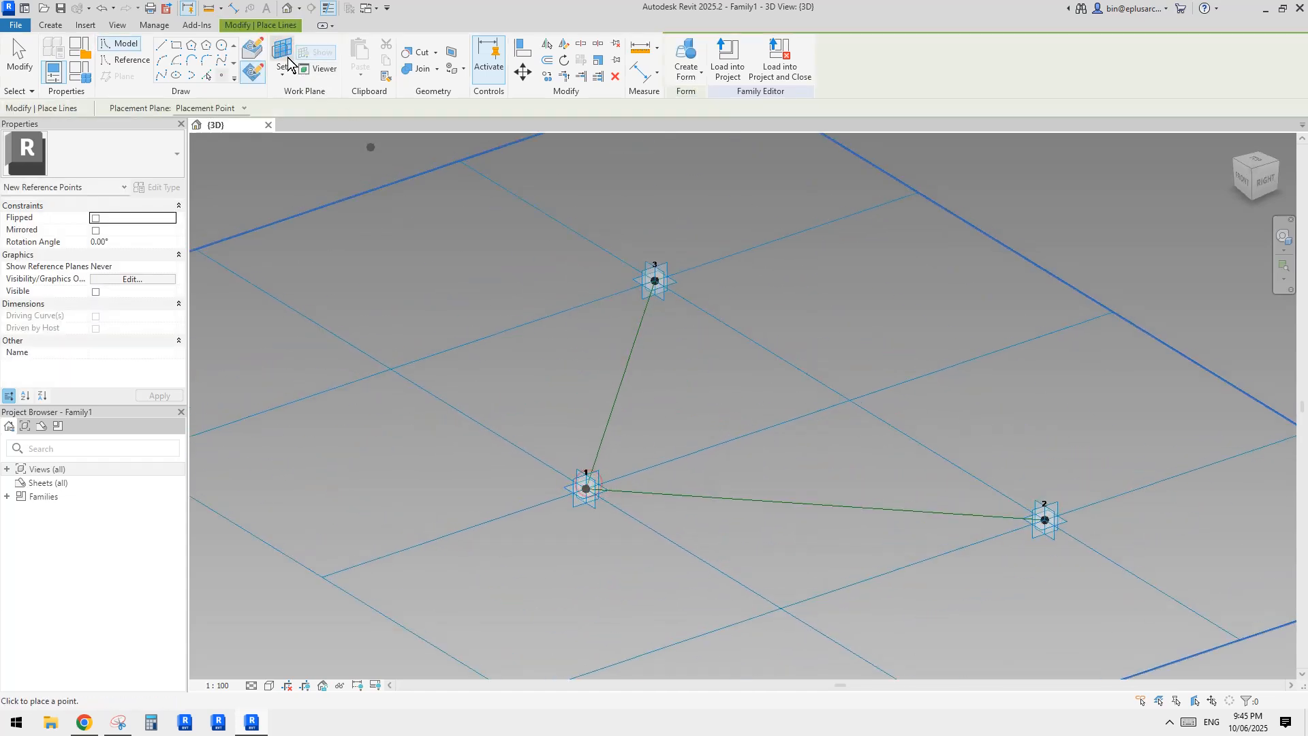
key(Escape)
click(674, 280)
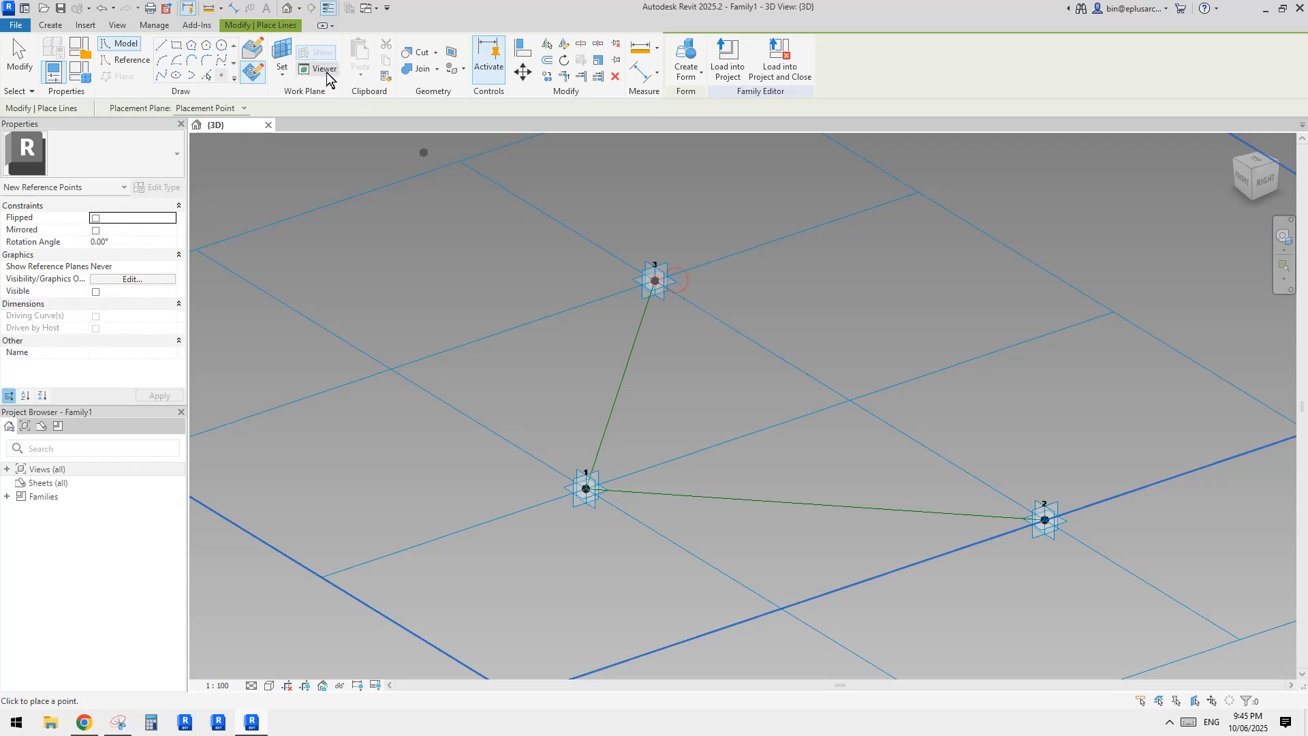
key(Escape)
click(1053, 521)
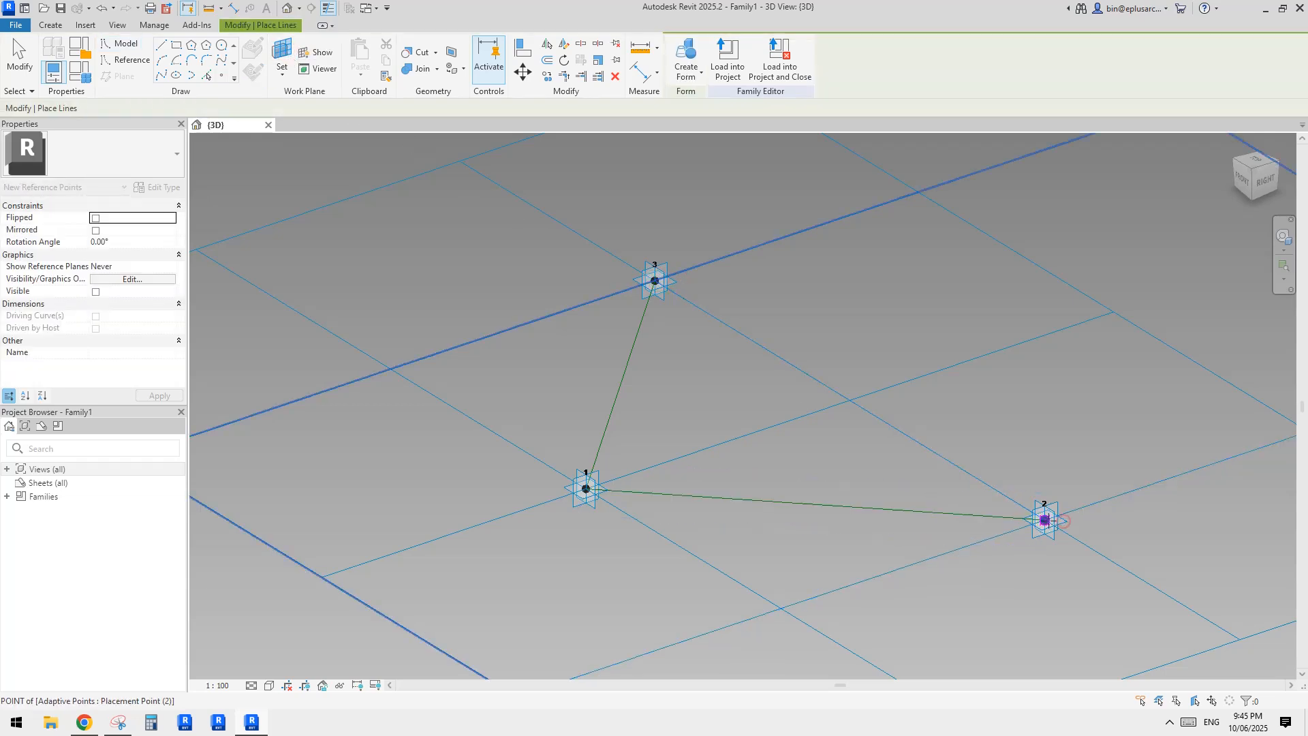
key(Escape)
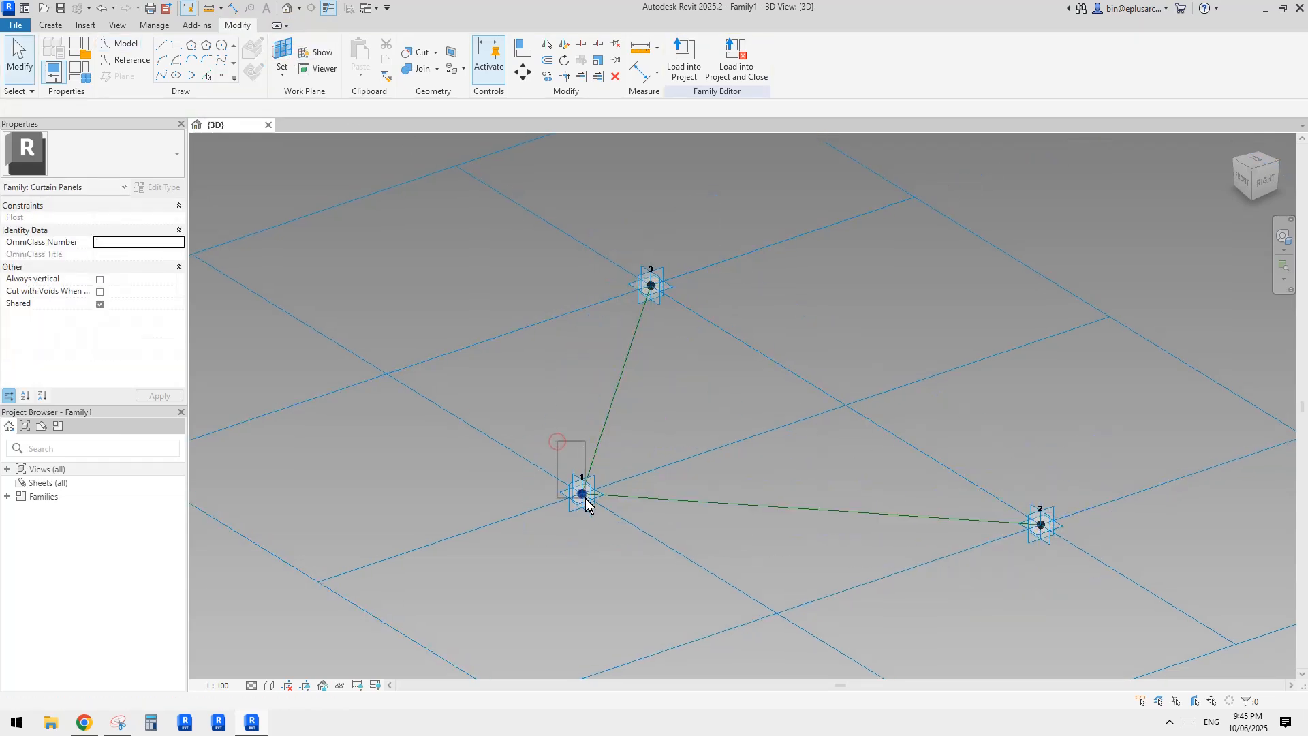
Select the three reference points hosted on the adaptive points and set their offset to 2000.
click(586, 505)
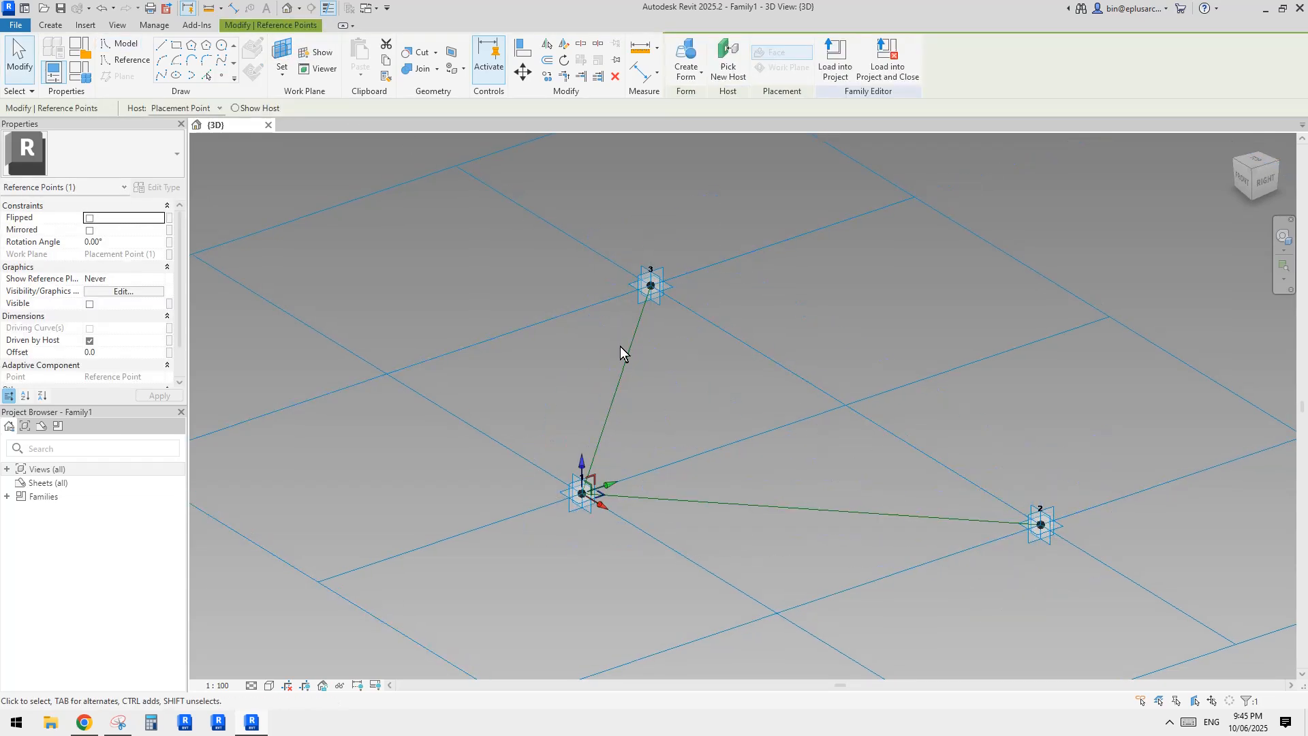
ctrl+click(647, 282)
drag(995, 471, 1043, 545)
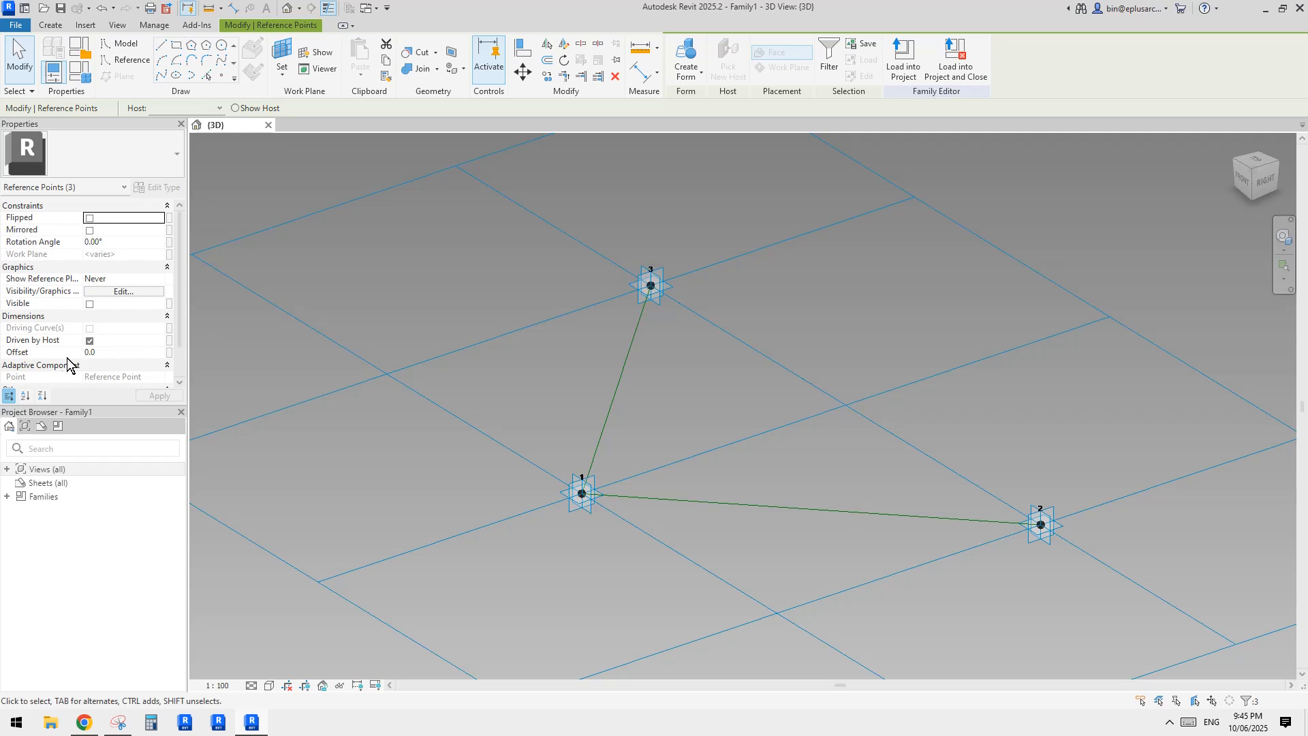
click(126, 353)
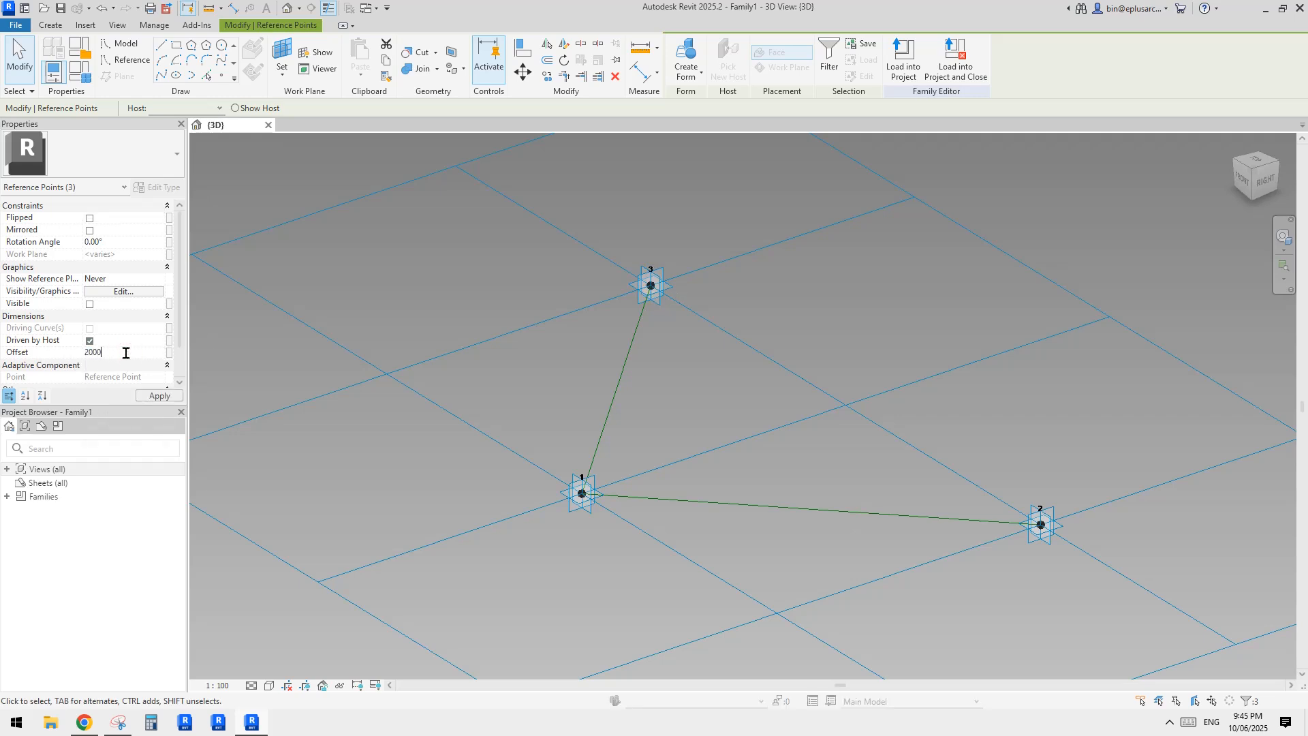
key(Return)
scroll(732, 421, down, 5)
shift+middle_drag(736, 428, 713, 388)
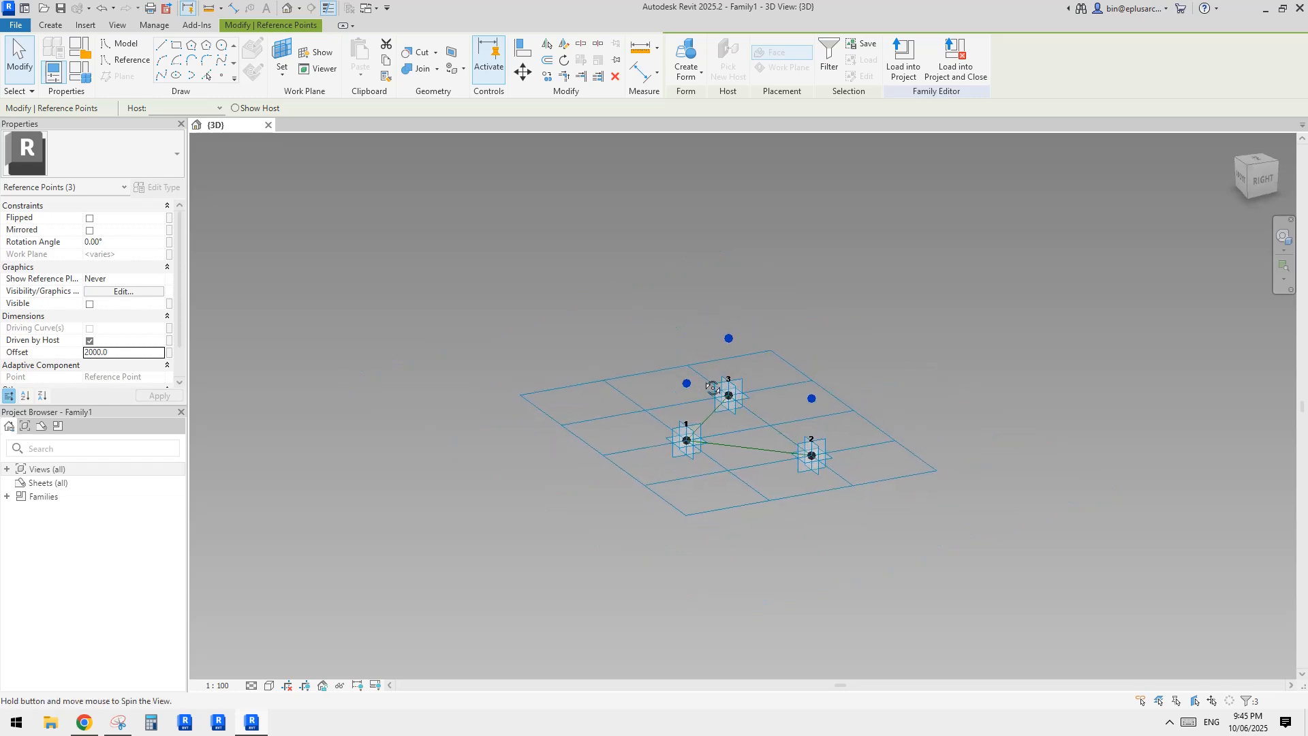
scroll(594, 380, up, 2)
Set both the horizontal and vertical spacing of the tile pattern grid to 2000.
click(594, 382)
click(136, 219)
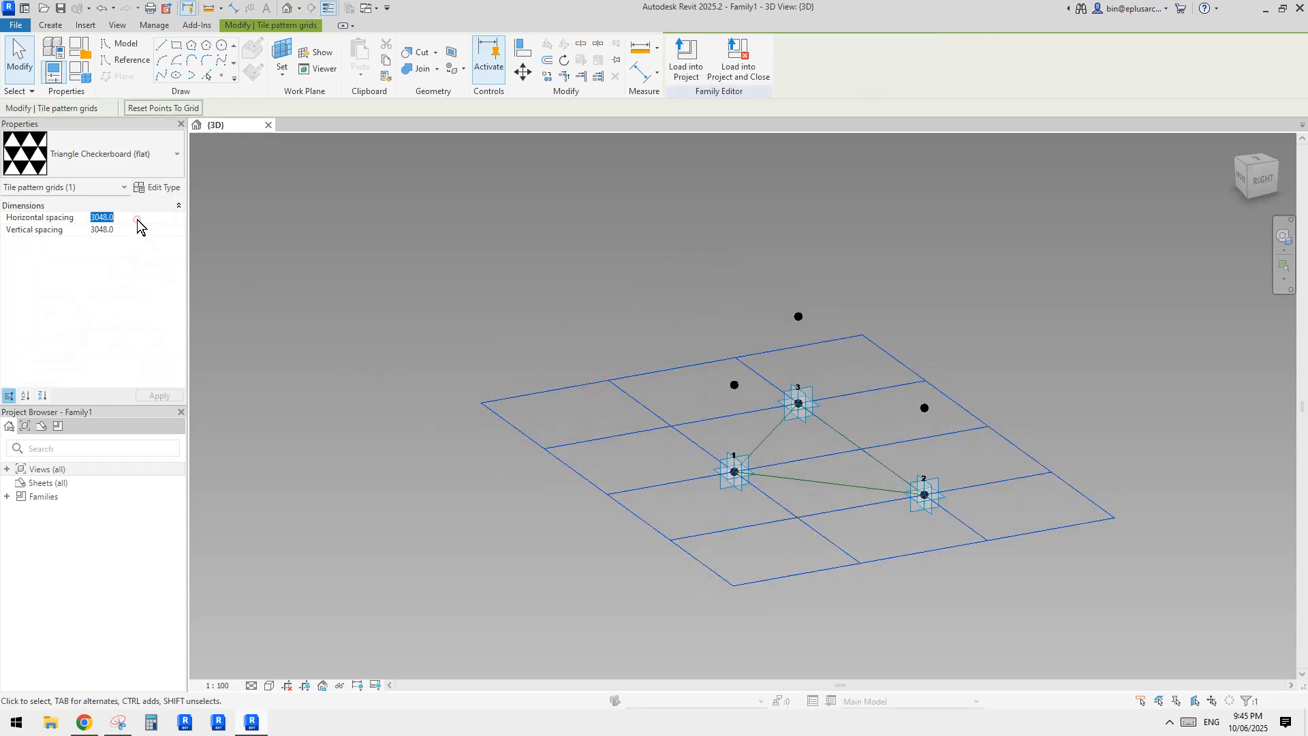
text(2000)
click(137, 230)
text(2)
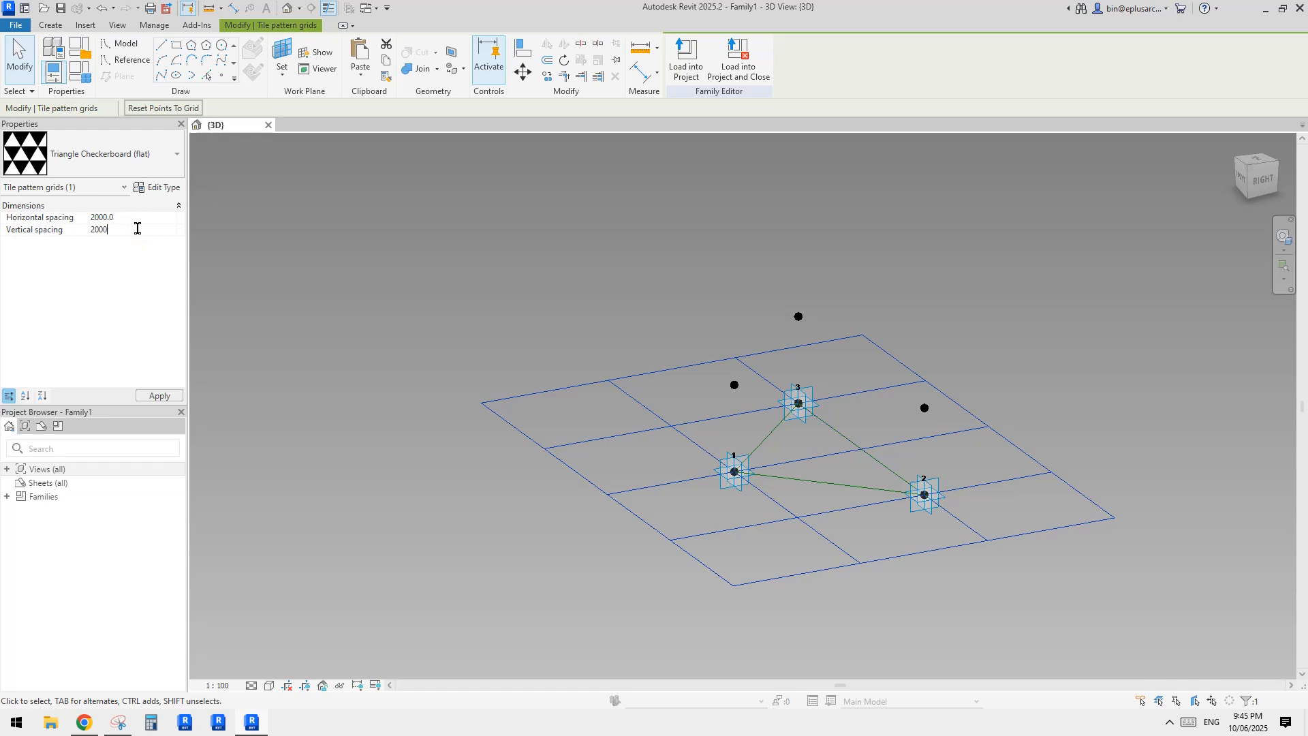
shift+middle_drag(709, 504, 827, 634)
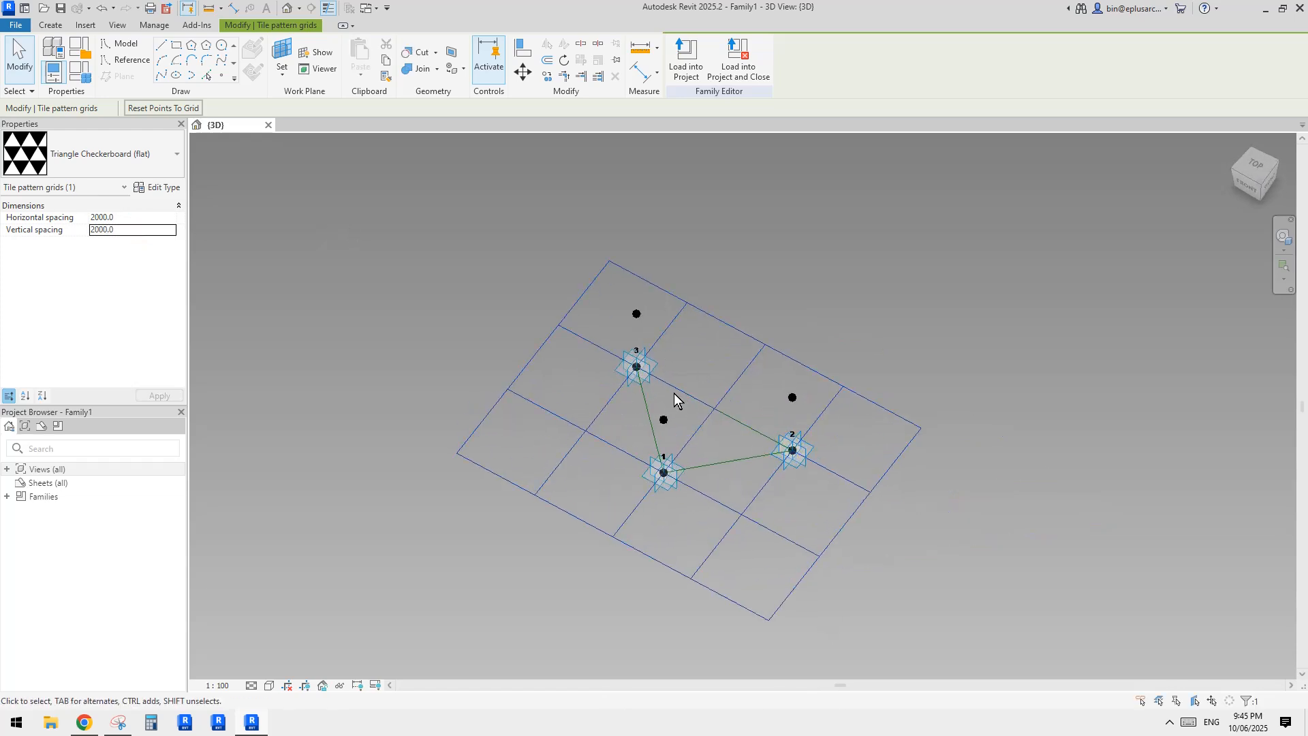
Try a vertical spacing of 100 on the tile grid, and finish with 2000 vertical and 1000 horizontal spacing.
click(144, 232)
text(100)
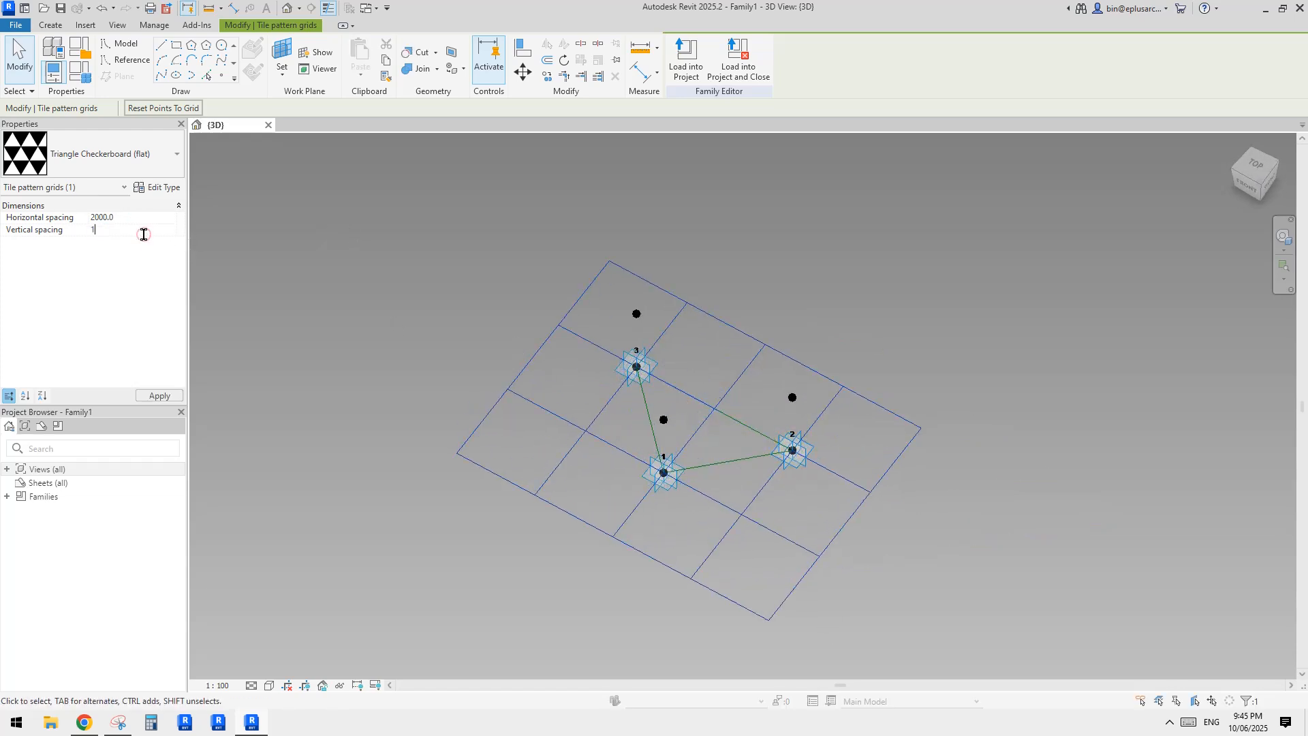
click(139, 233)
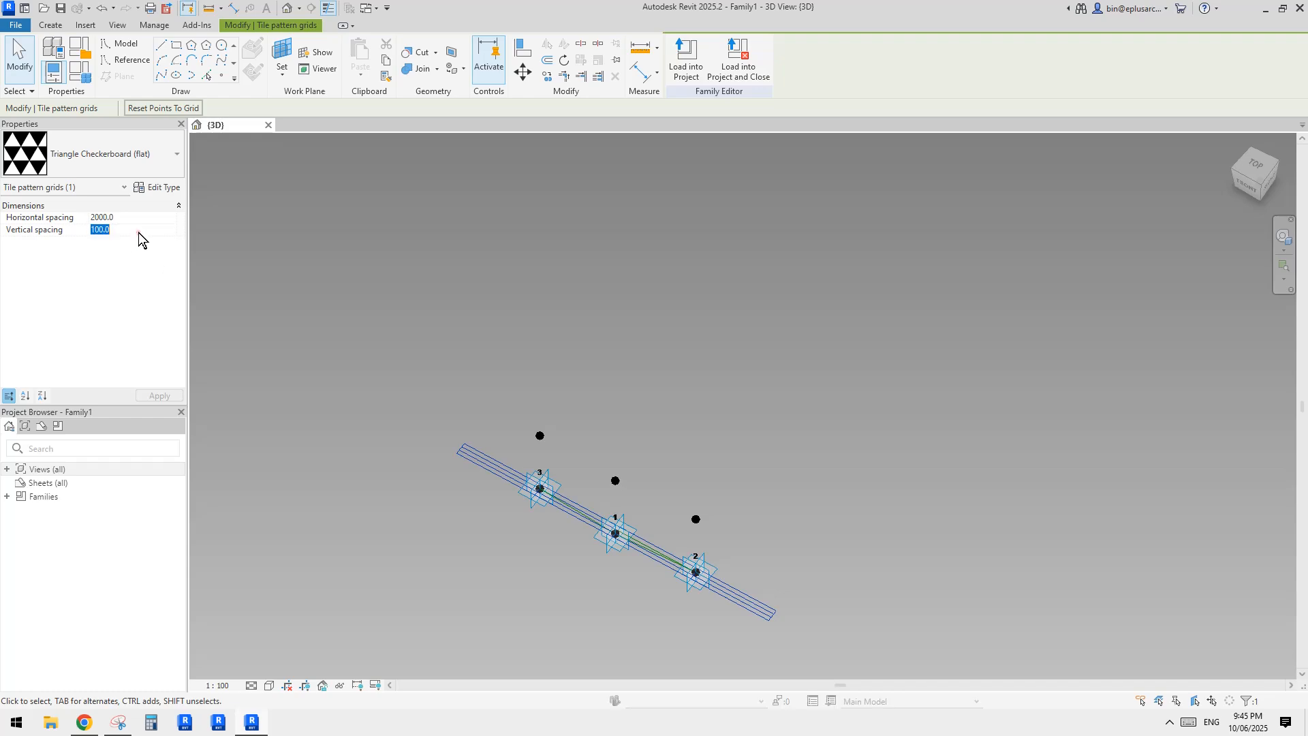
text(20)
click(140, 222)
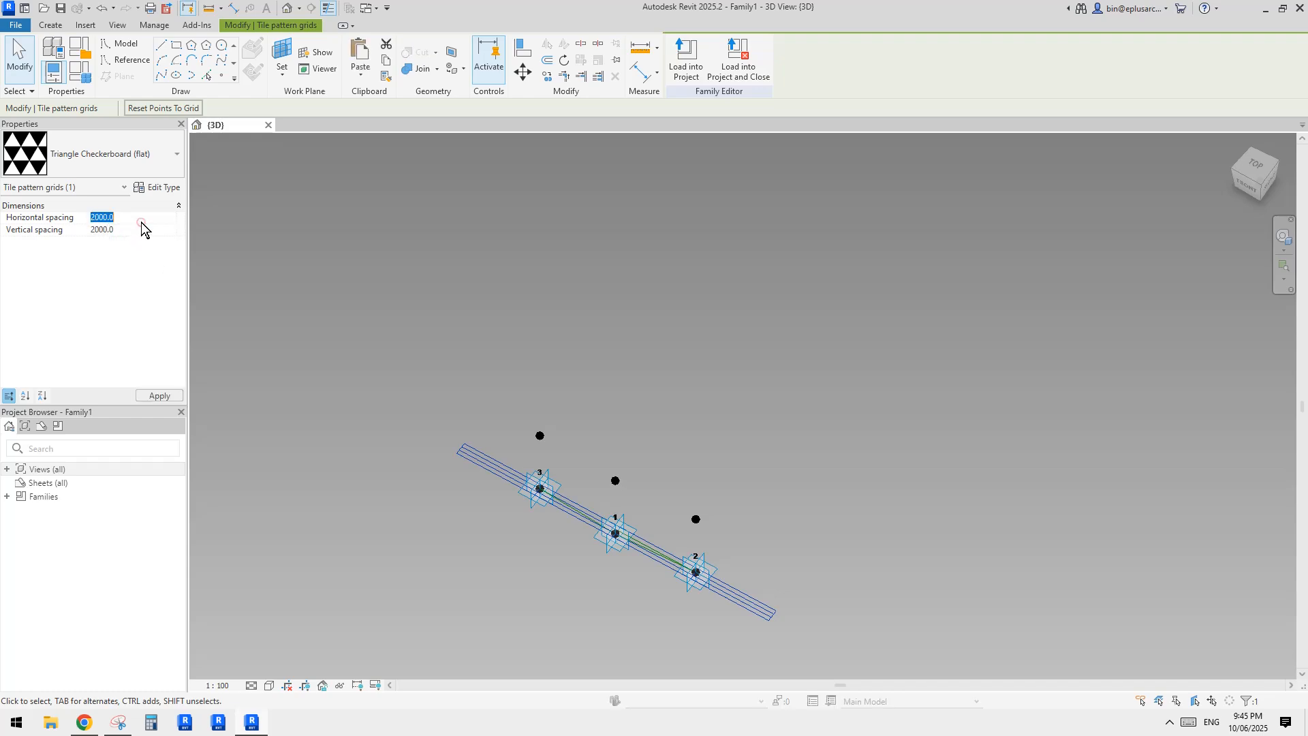
text(1000)
shift+middle_drag(613, 293, 775, 295)
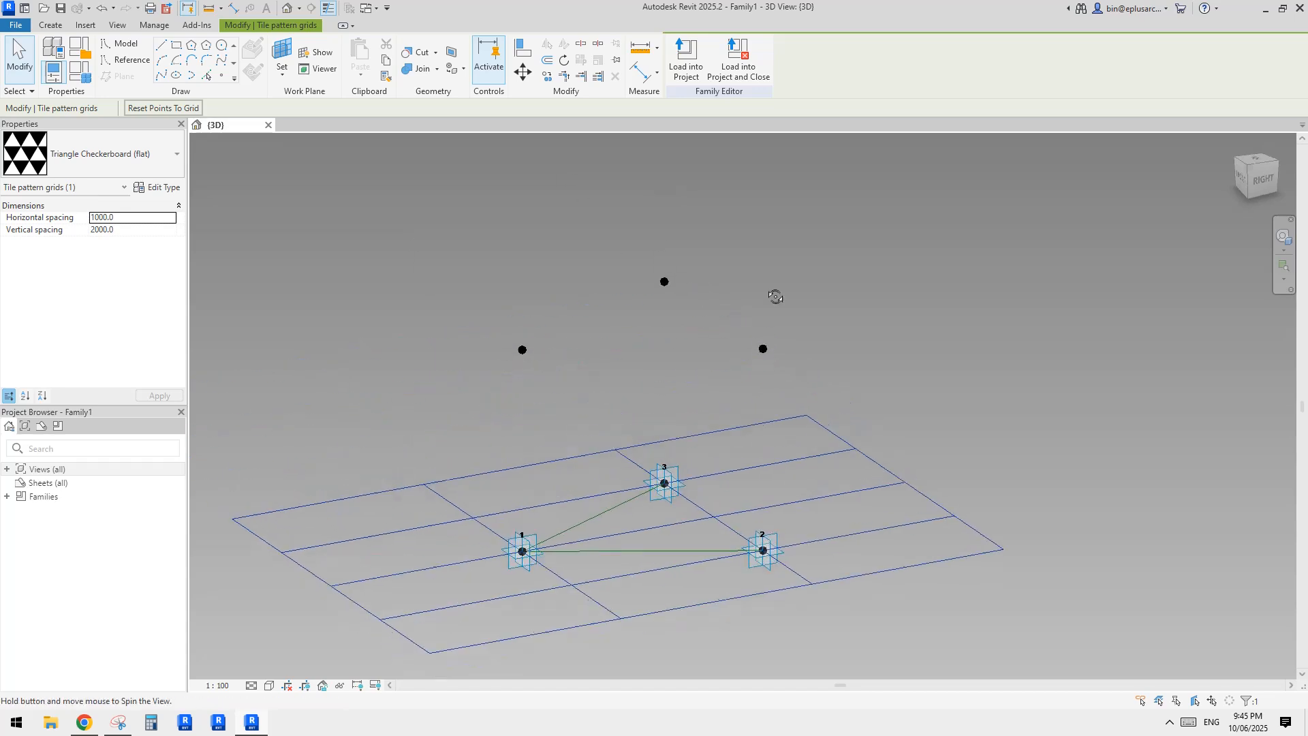
Associate the offset of the three raised reference points with a new family type parameter named "offset".
drag(396, 241, 742, 391)
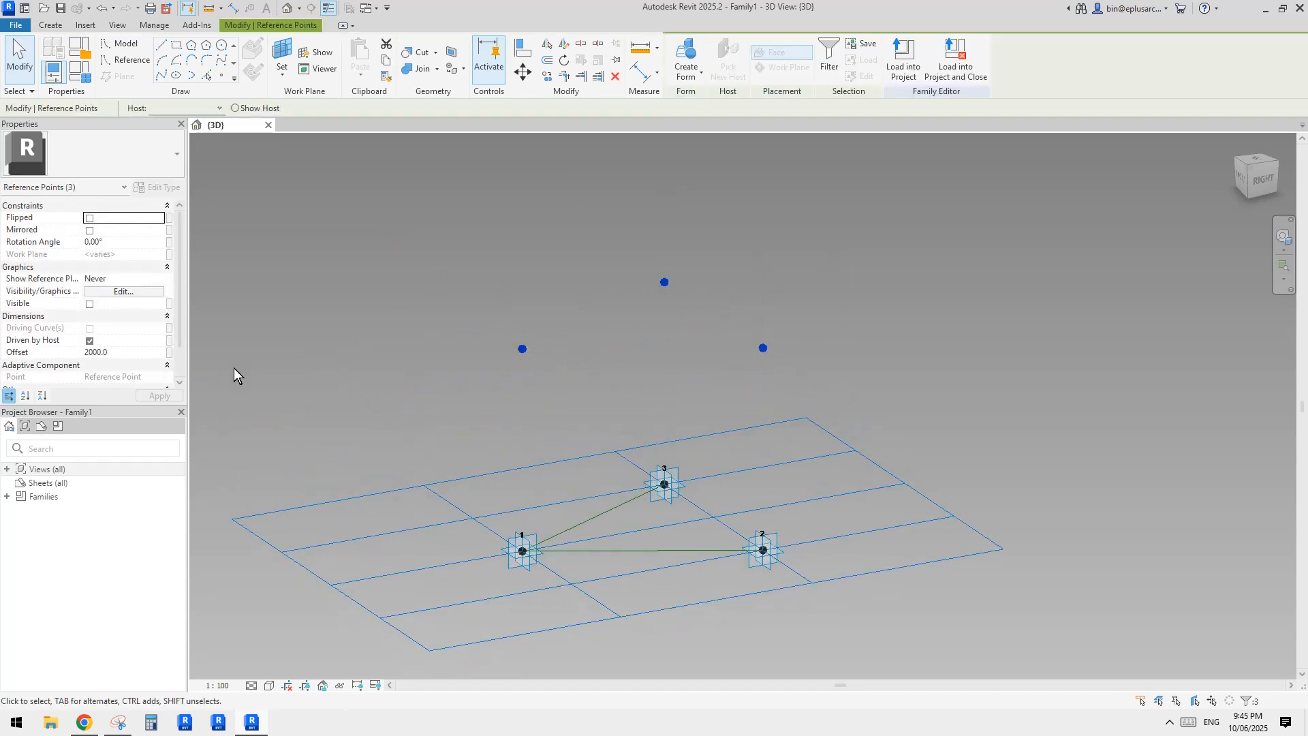
click(169, 351)
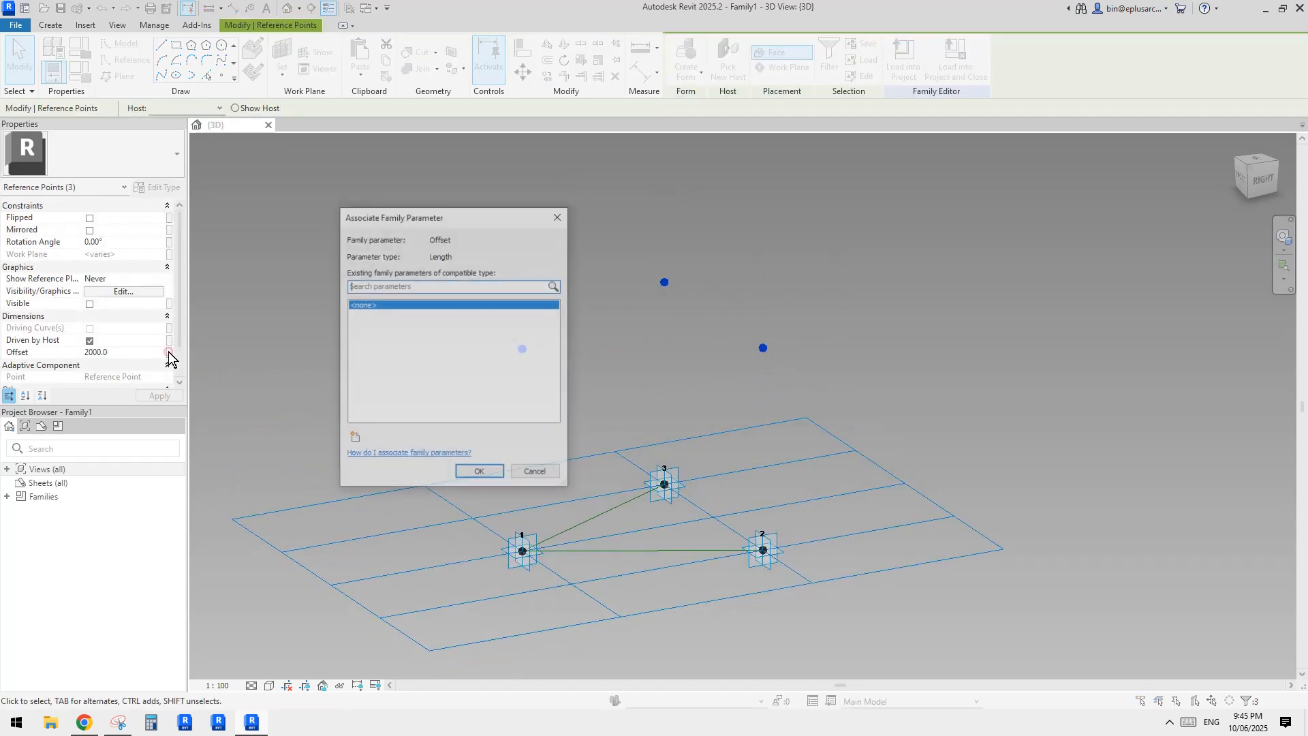
click(352, 438)
text(offset)
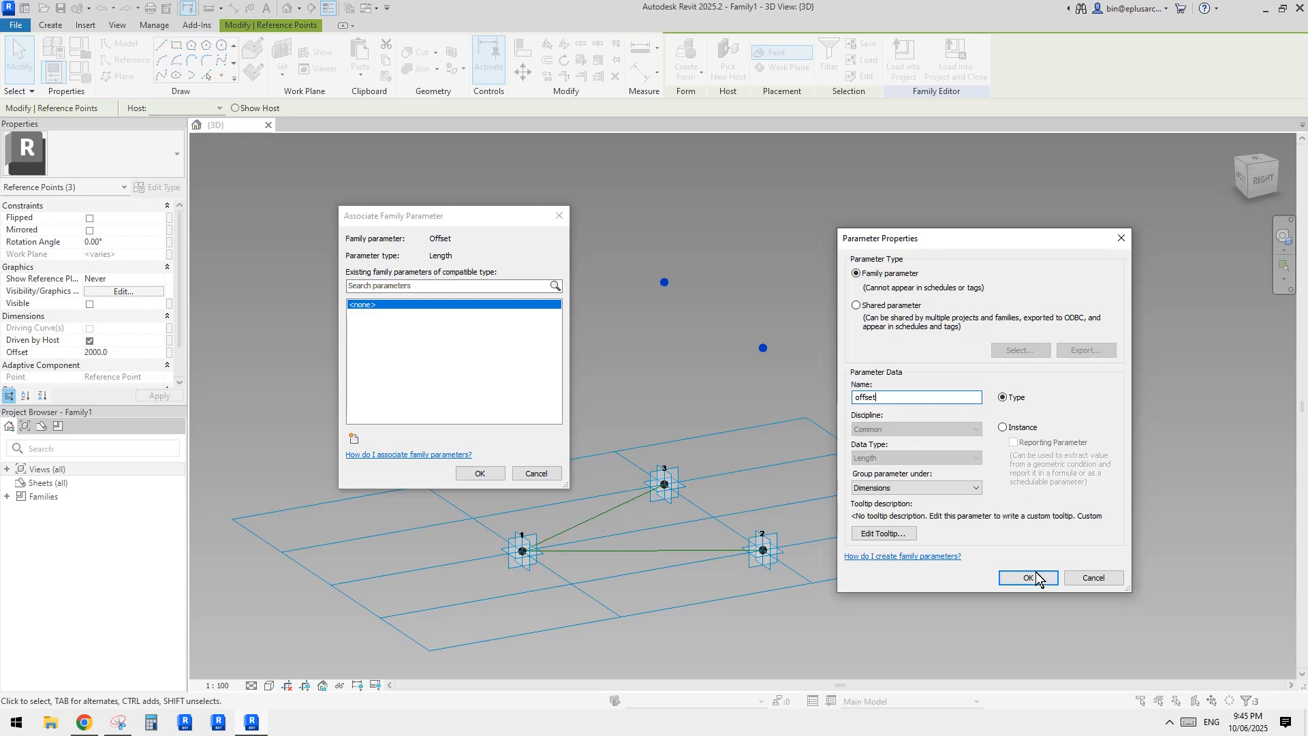
click(1029, 578)
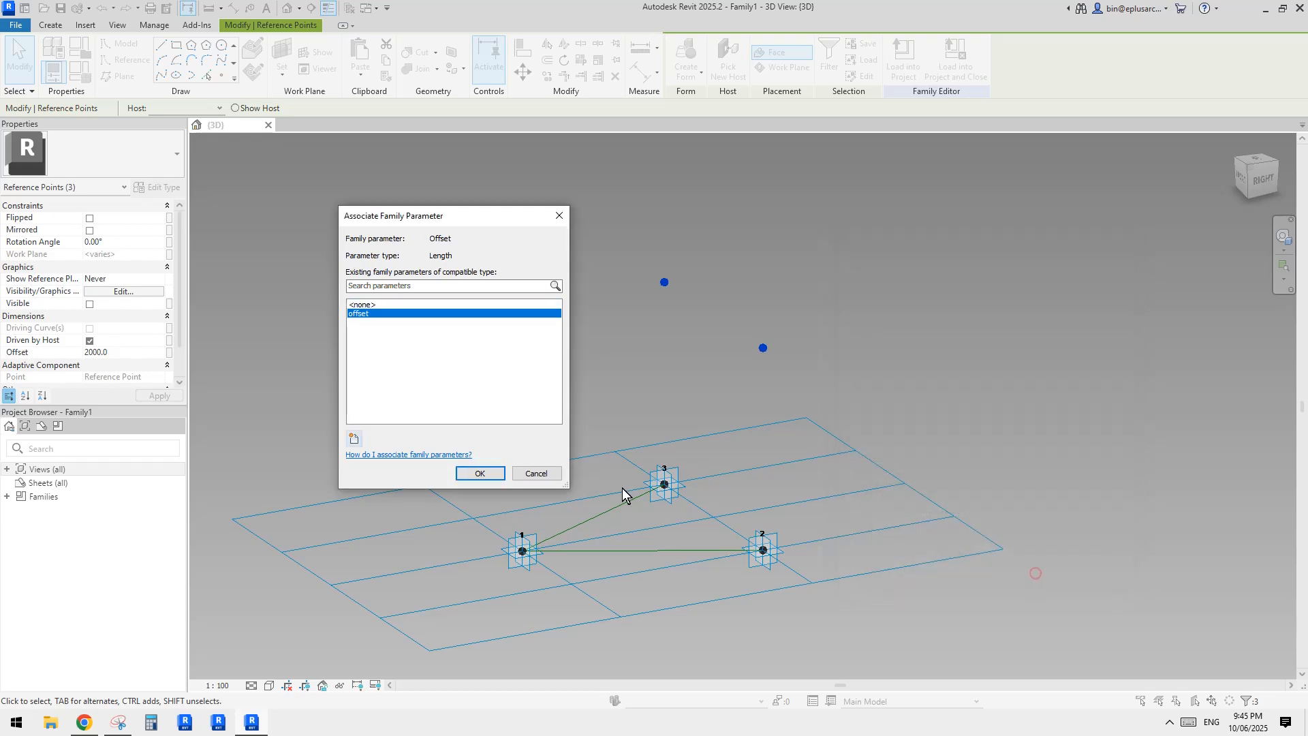
click(475, 478)
Set the family's offset parameter to 1000 and apply the change.
click(79, 69)
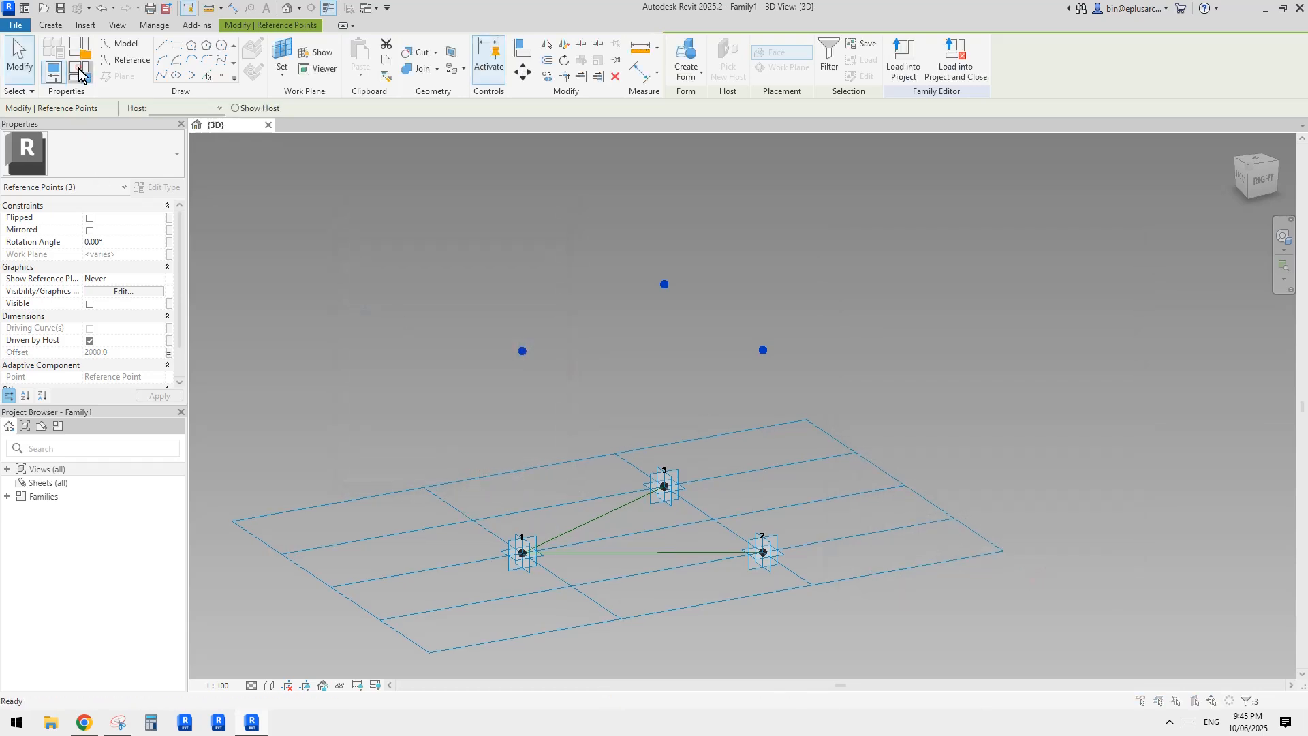
click(270, 261)
text(1000)
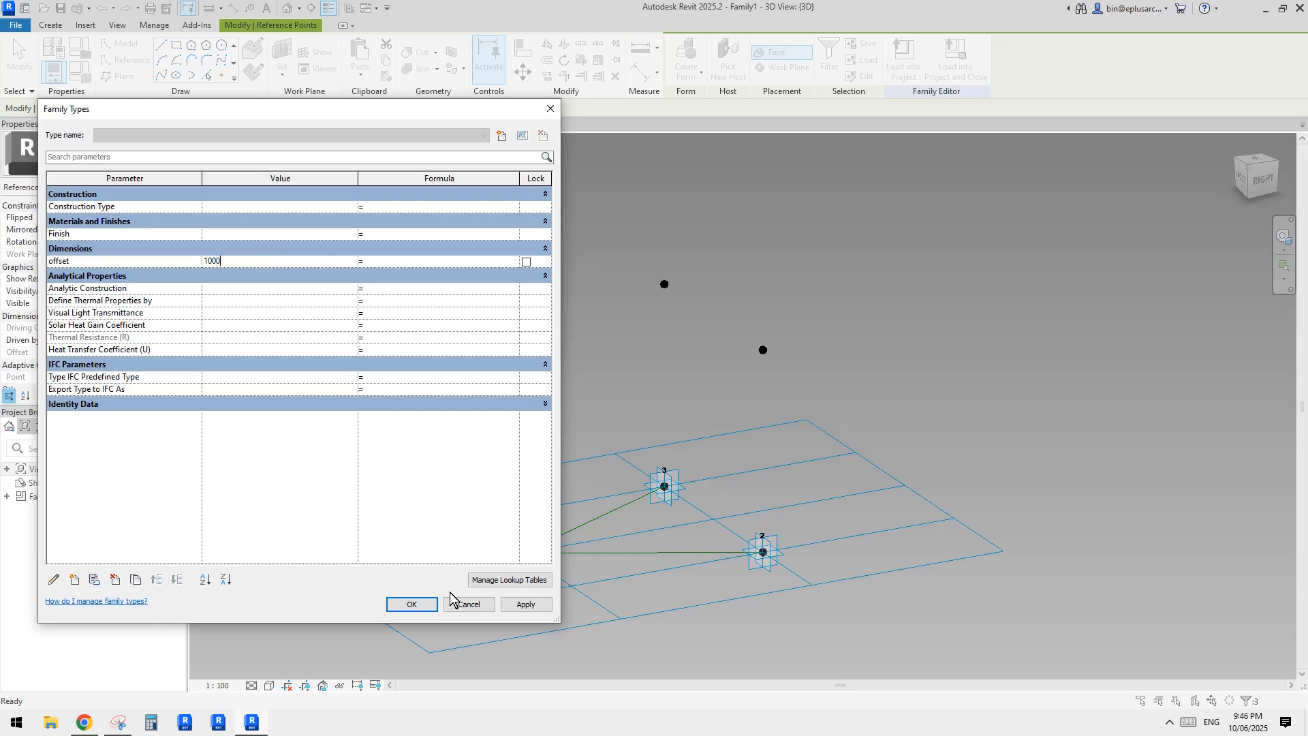
click(527, 604)
click(412, 605)
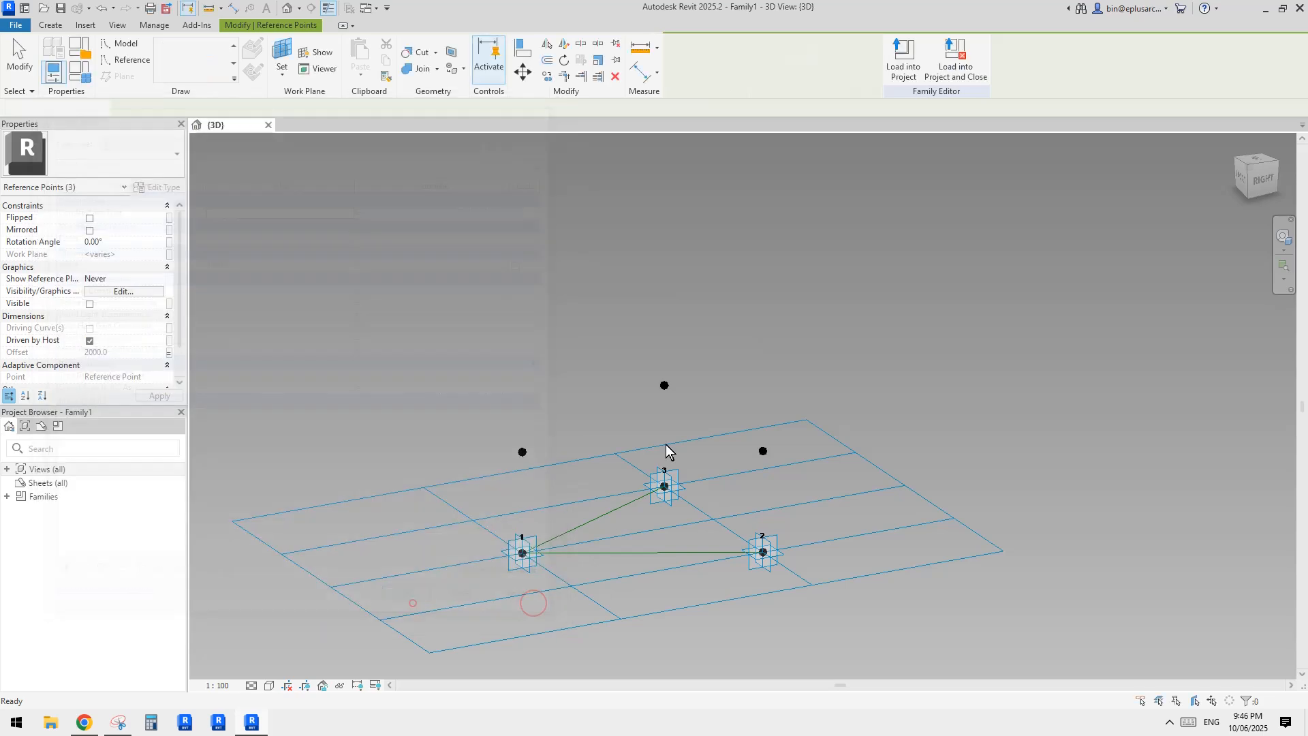
Draw a line through points between the raised reference points above adaptive points 1 and 3.
shift+middle_drag(599, 471, 683, 534)
scroll(586, 470, up, 1)
middle_drag(545, 464, 654, 388)
scroll(654, 388, up, 3)
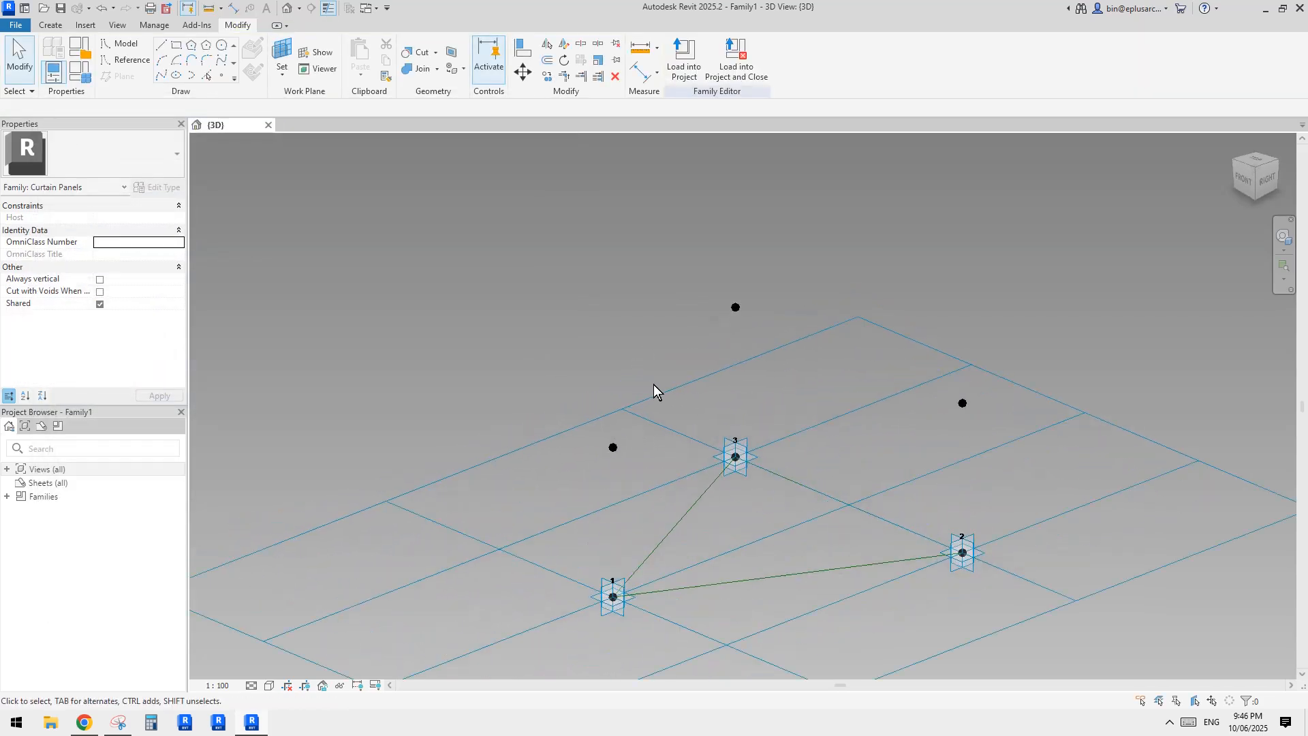
shift+middle_drag(687, 431, 645, 417)
drag(522, 283, 645, 483)
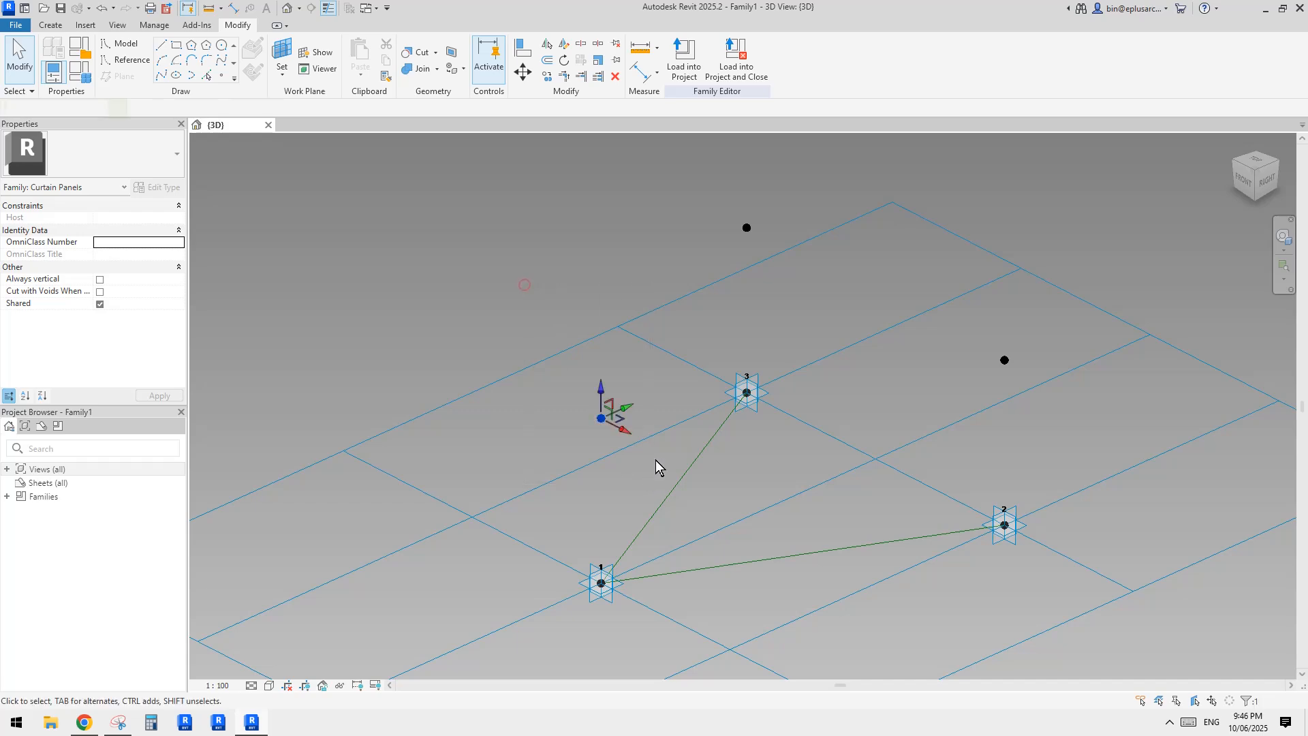
ctrl+drag(675, 176, 761, 250)
shift+middle_drag(761, 262, 710, 255)
mouse_move(645, 344)
middle_down()
mouse_move(664, 283)
mouse_move(650, 345)
middle_up()
click(163, 76)
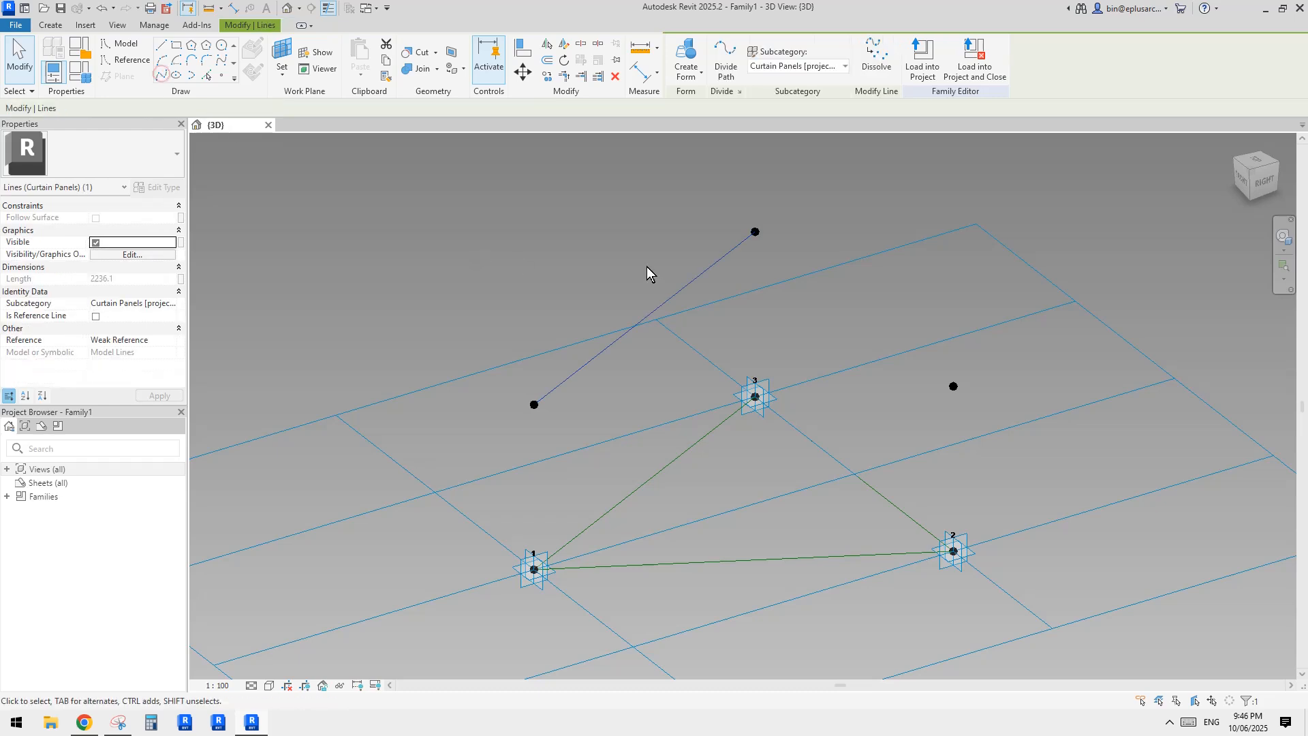
Close the upper triangle with lines from the raised point above adaptive point 2 to the other two raised points.
drag(658, 208, 835, 302)
ctrl+drag(935, 362, 976, 410)
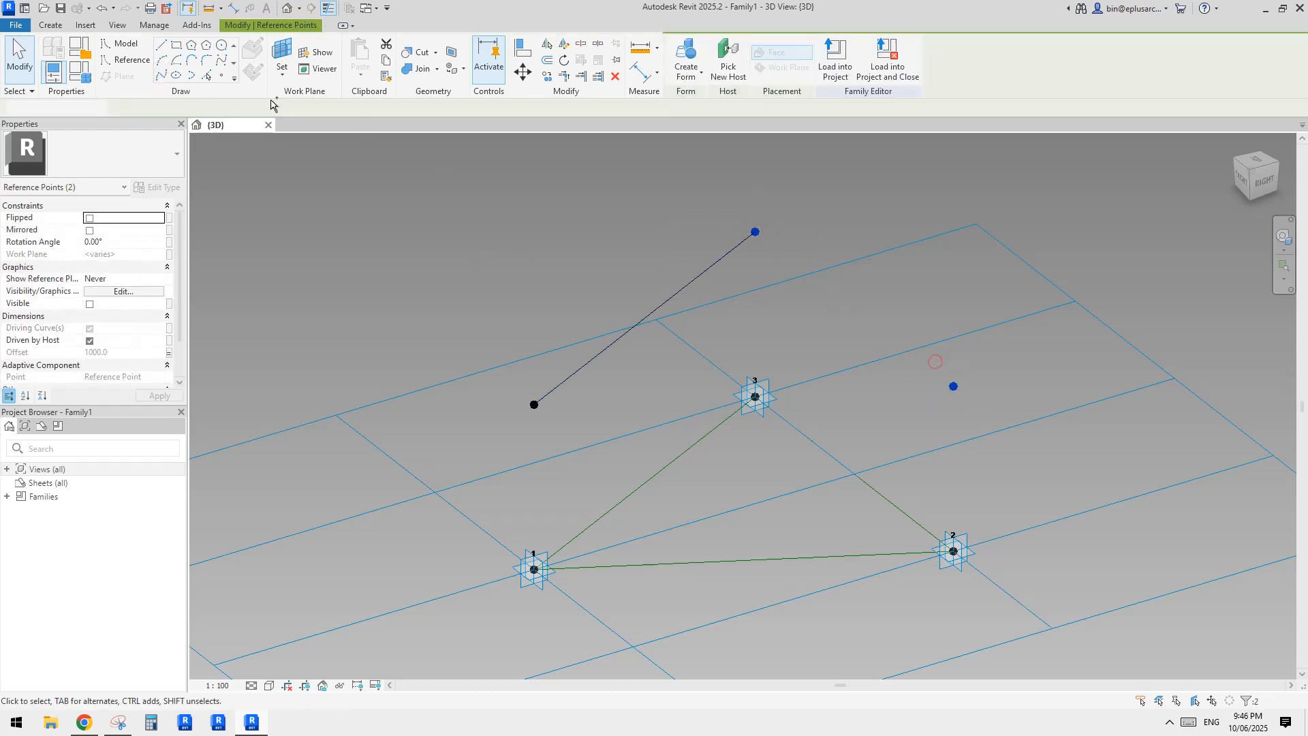
click(164, 75)
drag(931, 327, 1013, 438)
ctrl+drag(506, 383, 581, 429)
click(165, 75)
key(Escape)
scroll(822, 355, down, 1)
shift+middle_drag(836, 380, 913, 381)
key(Tab)
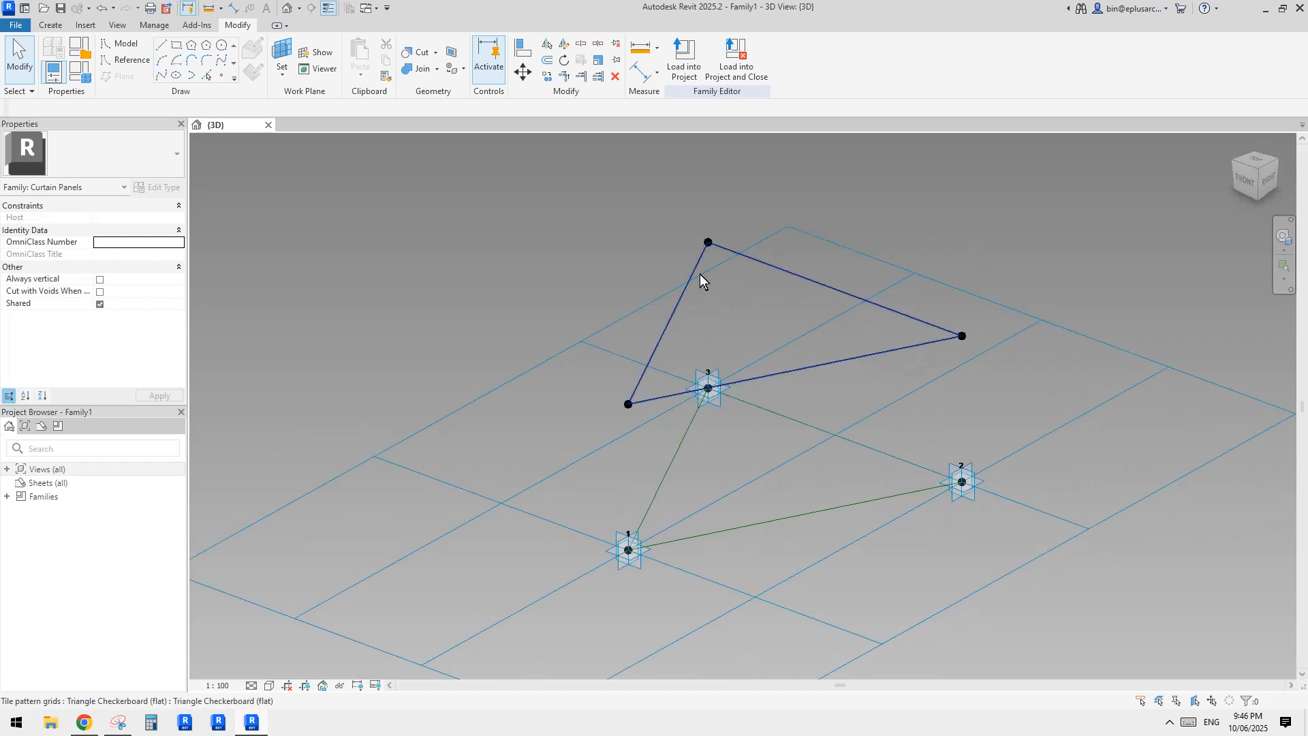
shift+middle_drag(844, 405, 625, 497)
key(Tab)
key(Tab)
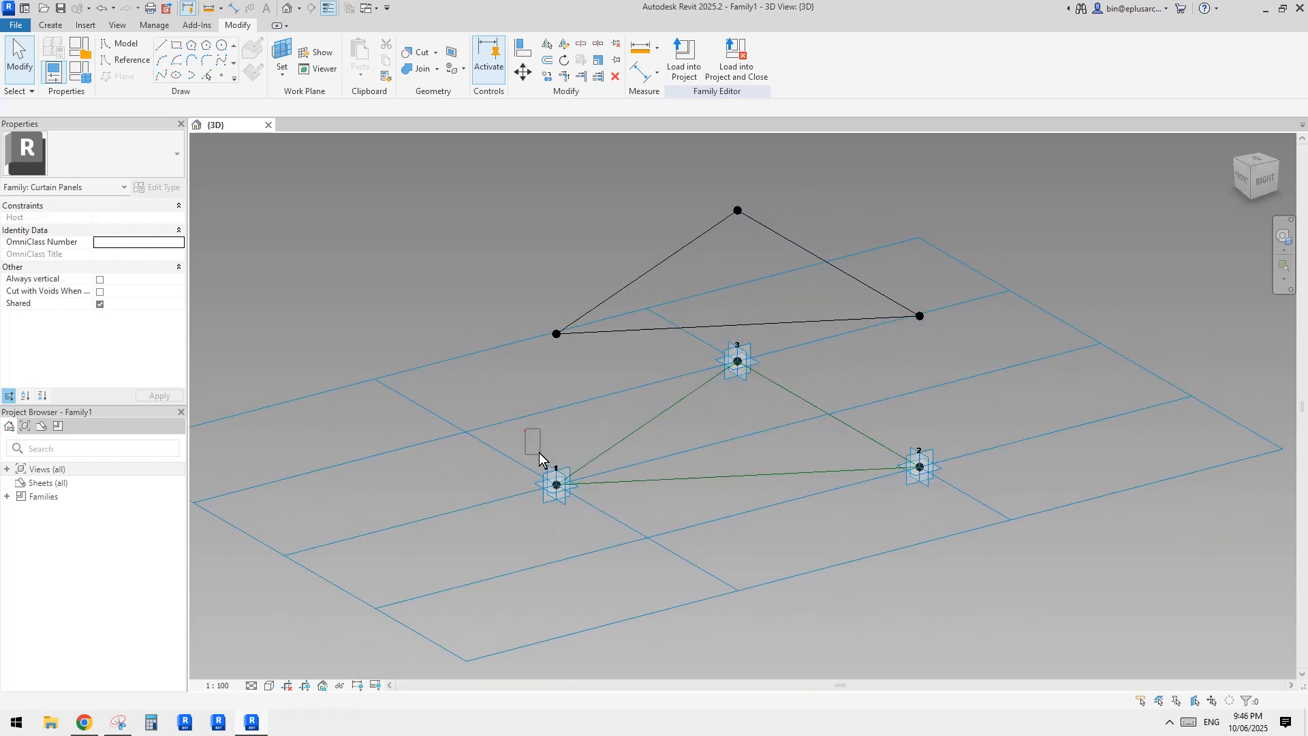
Draw base triangle lines through the adaptive point pairs 1 and 3, 3 and 2, and 1 and 2.
click(556, 485)
ctrl+click(737, 362)
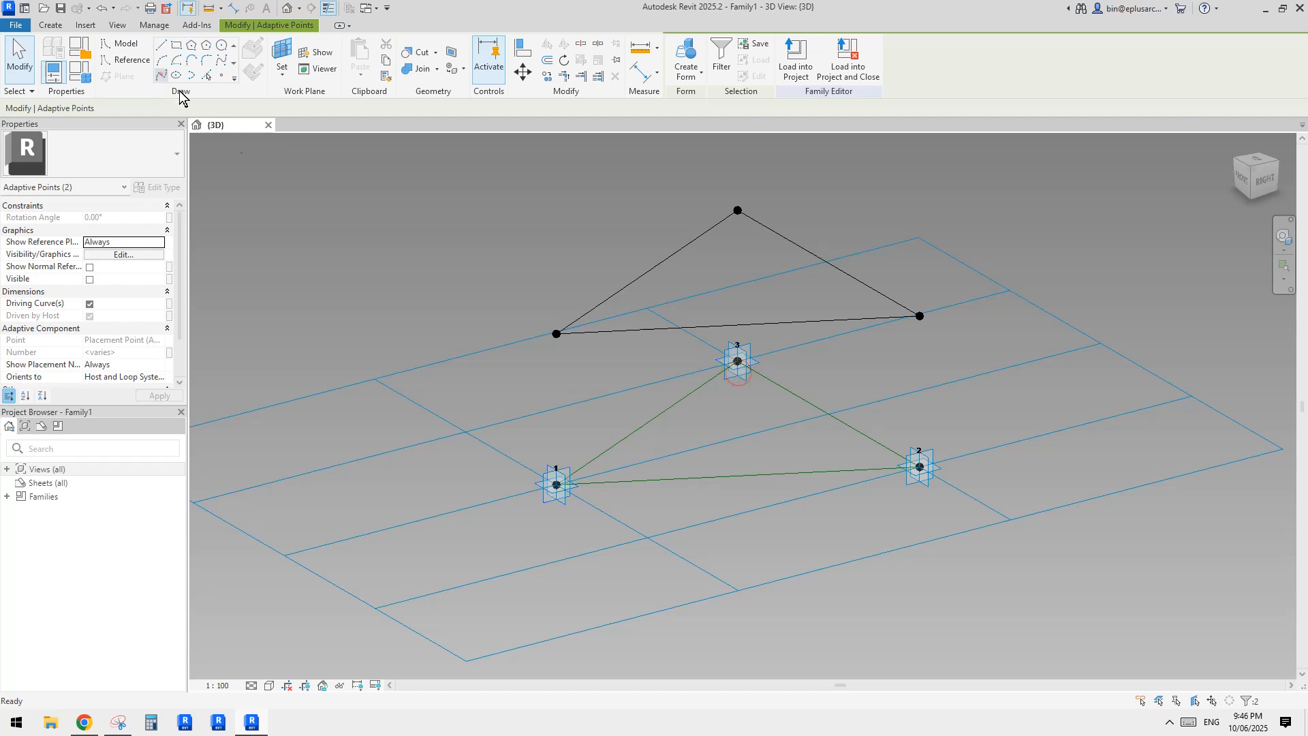
click(698, 307)
click(737, 361)
ctrl+click(878, 402)
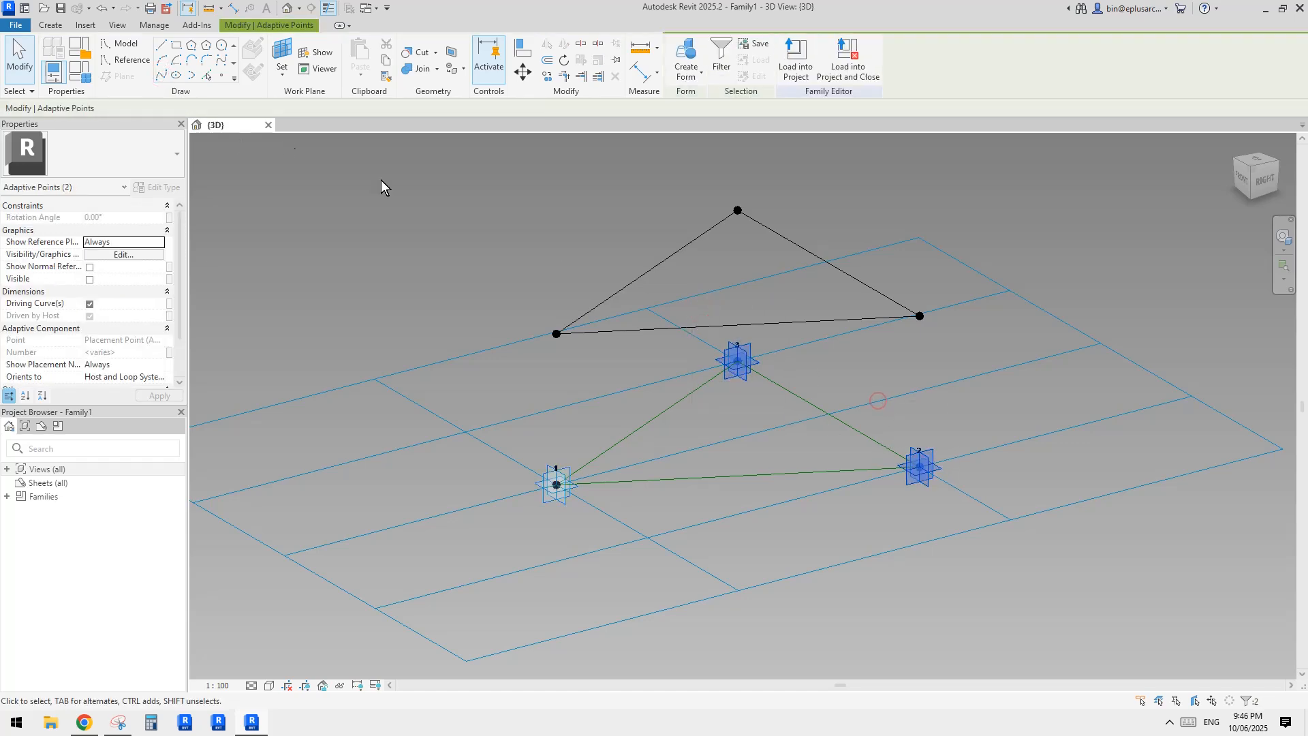
click(157, 73)
drag(516, 438, 576, 502)
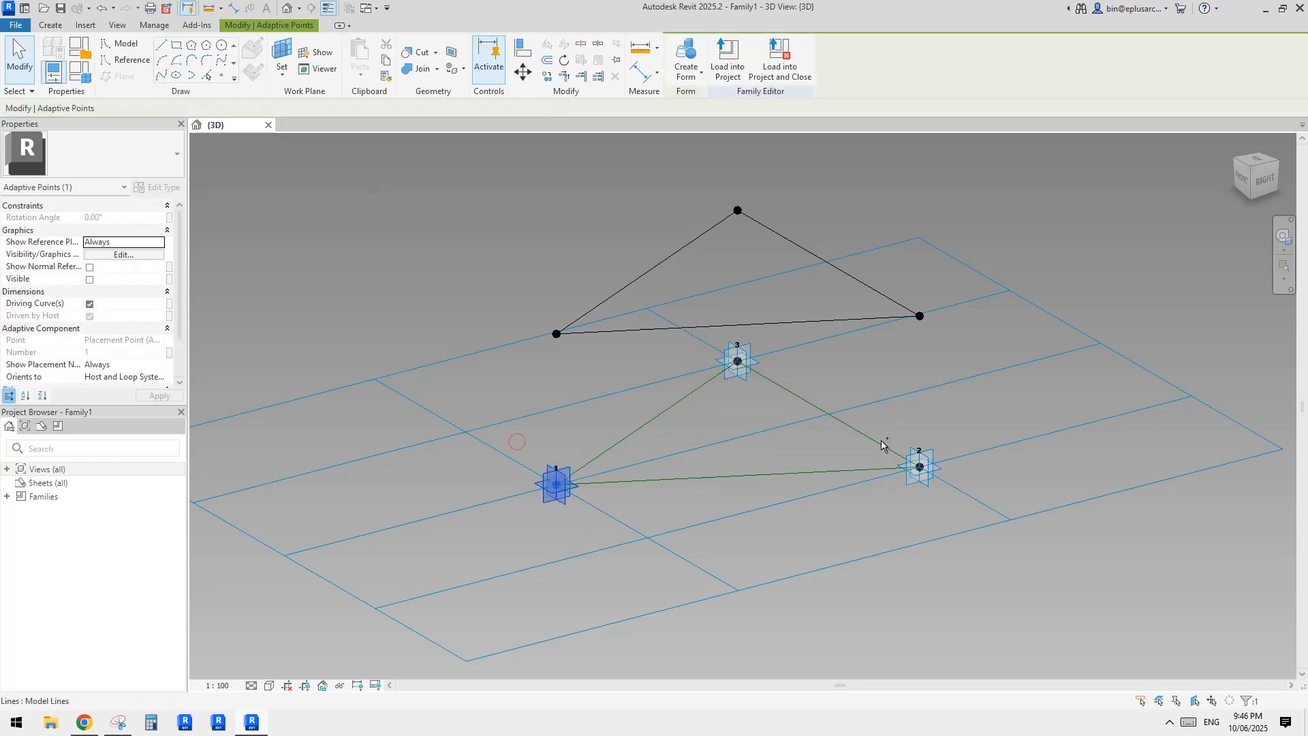
ctrl+drag(879, 415, 954, 517)
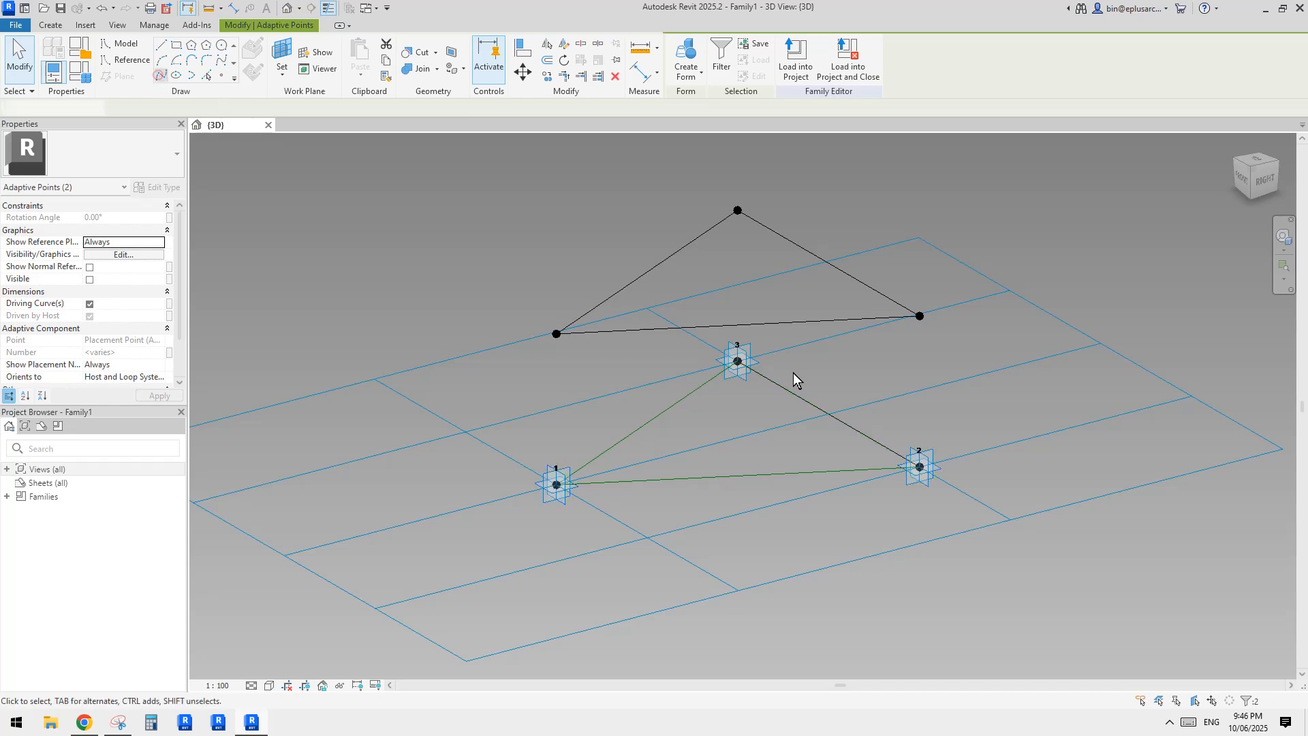
click(957, 351)
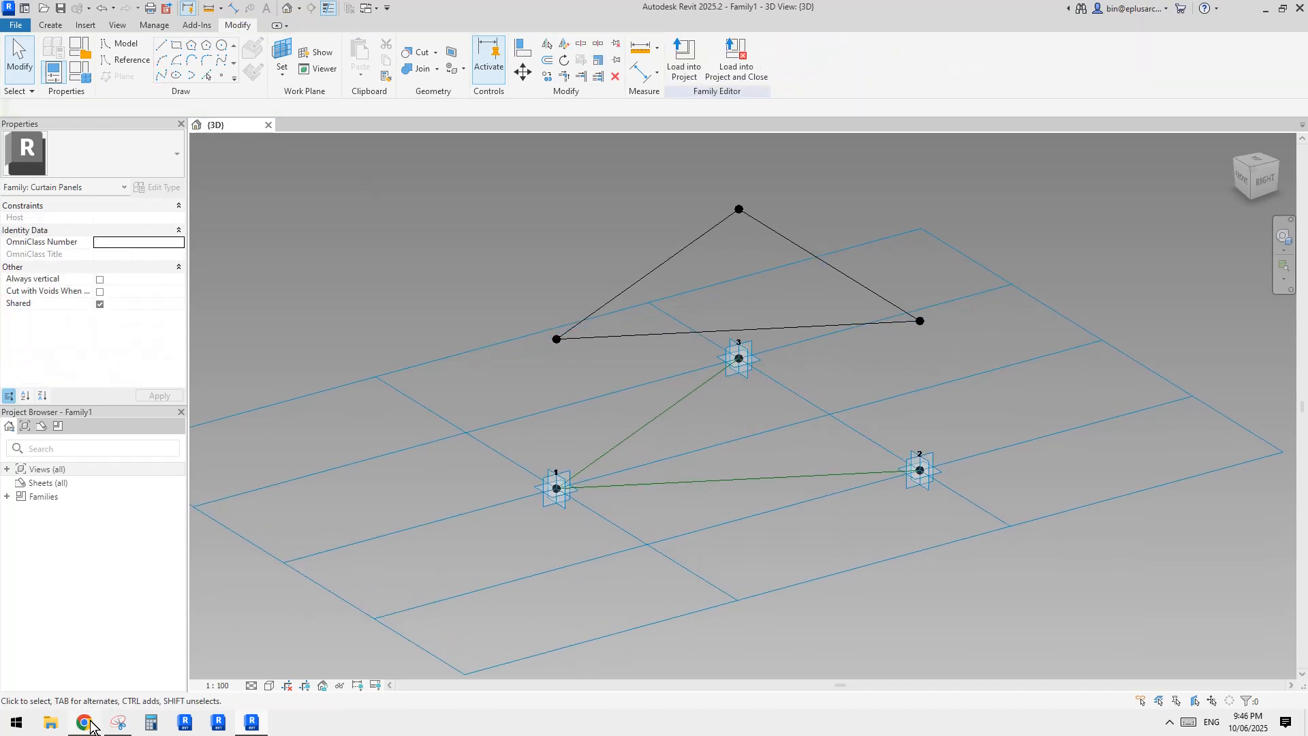
Check the marked-up roof photo in Snipping Tool and connect each raised point in Revit to the adaptive point below it.
click(119, 724)
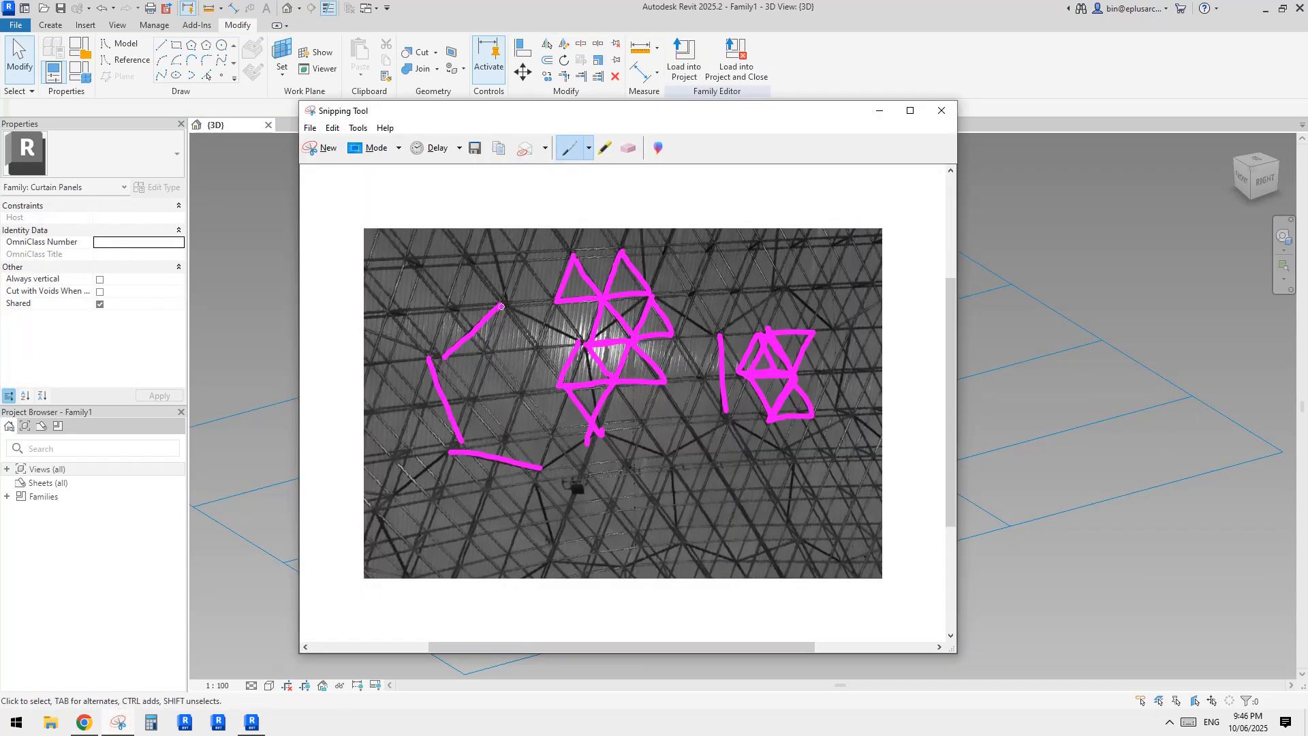
click(251, 722)
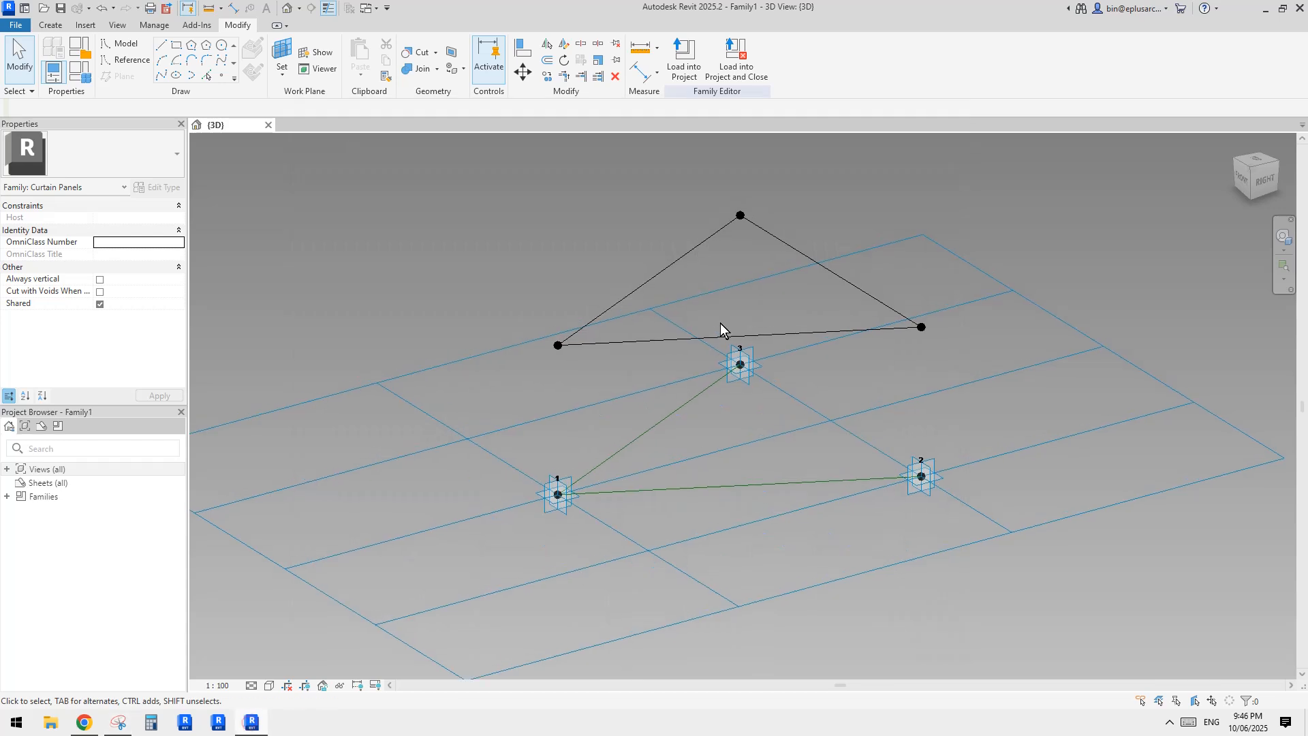
click(740, 216)
ctrl+click(741, 364)
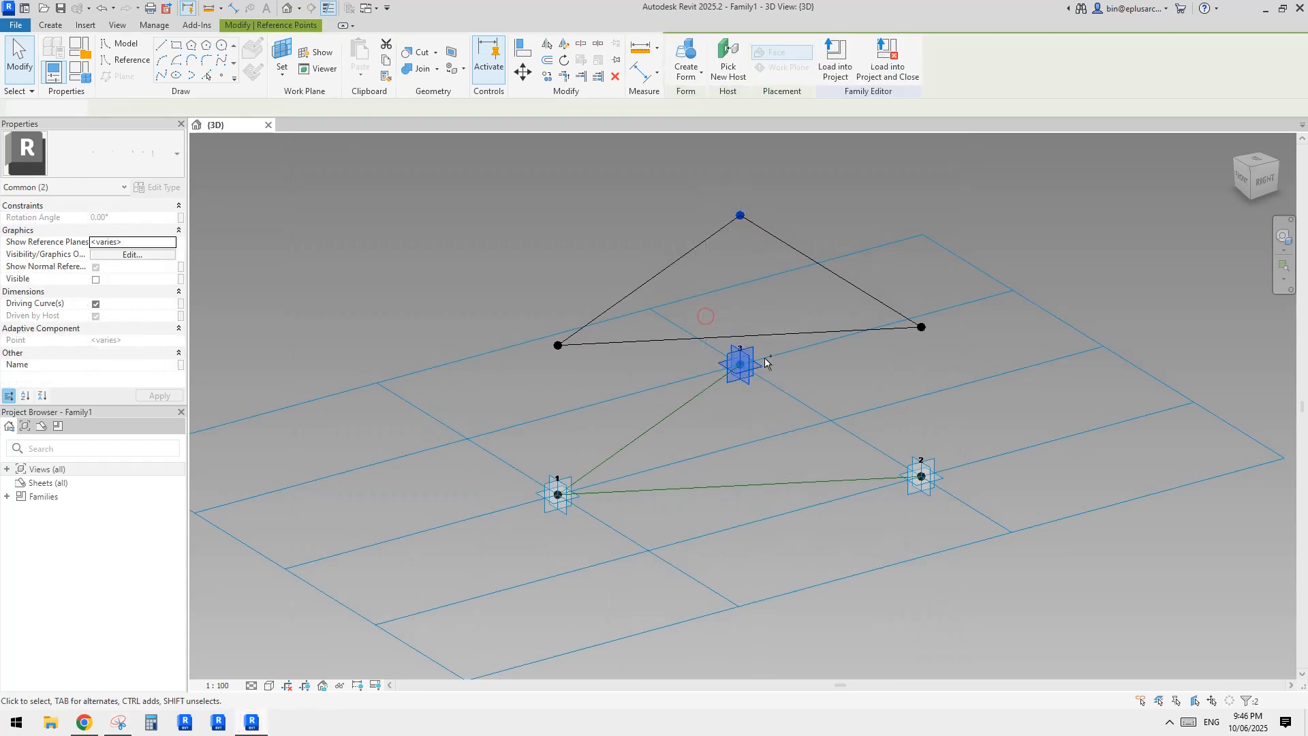
click(566, 255)
drag(894, 278, 994, 569)
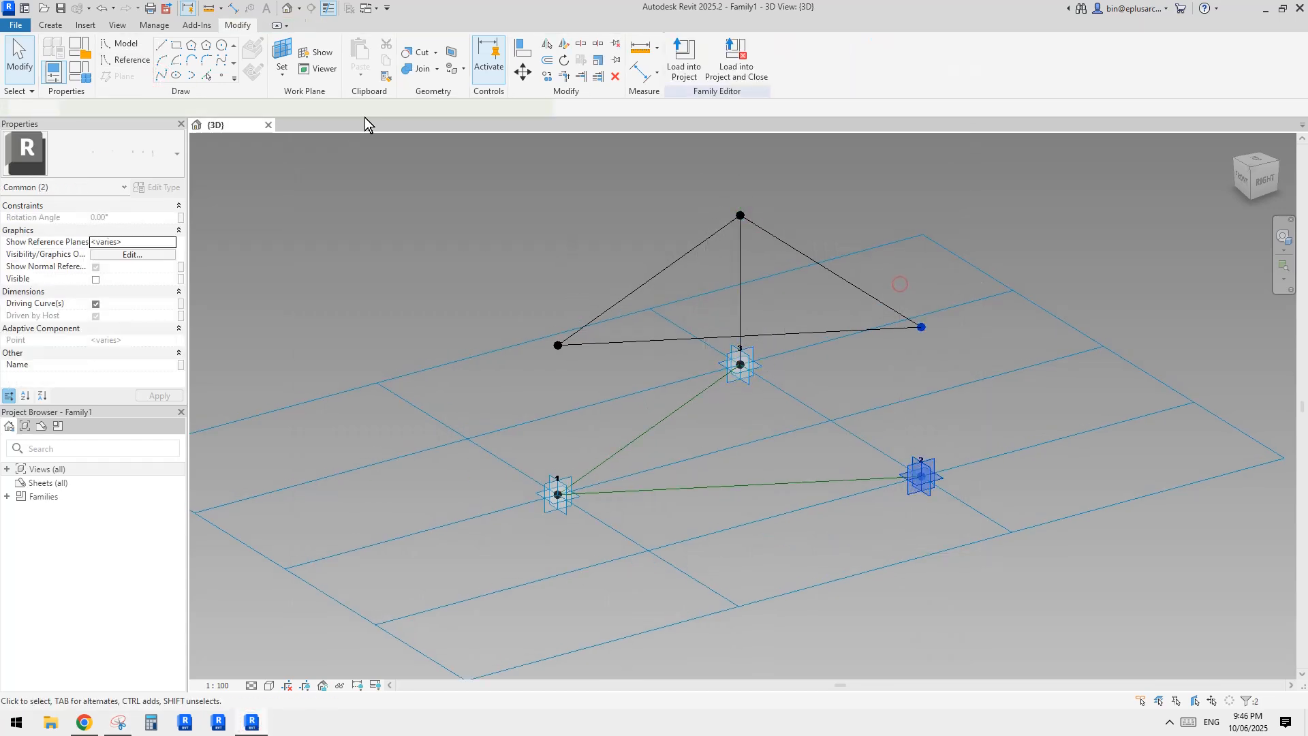
click(160, 75)
drag(500, 283, 622, 546)
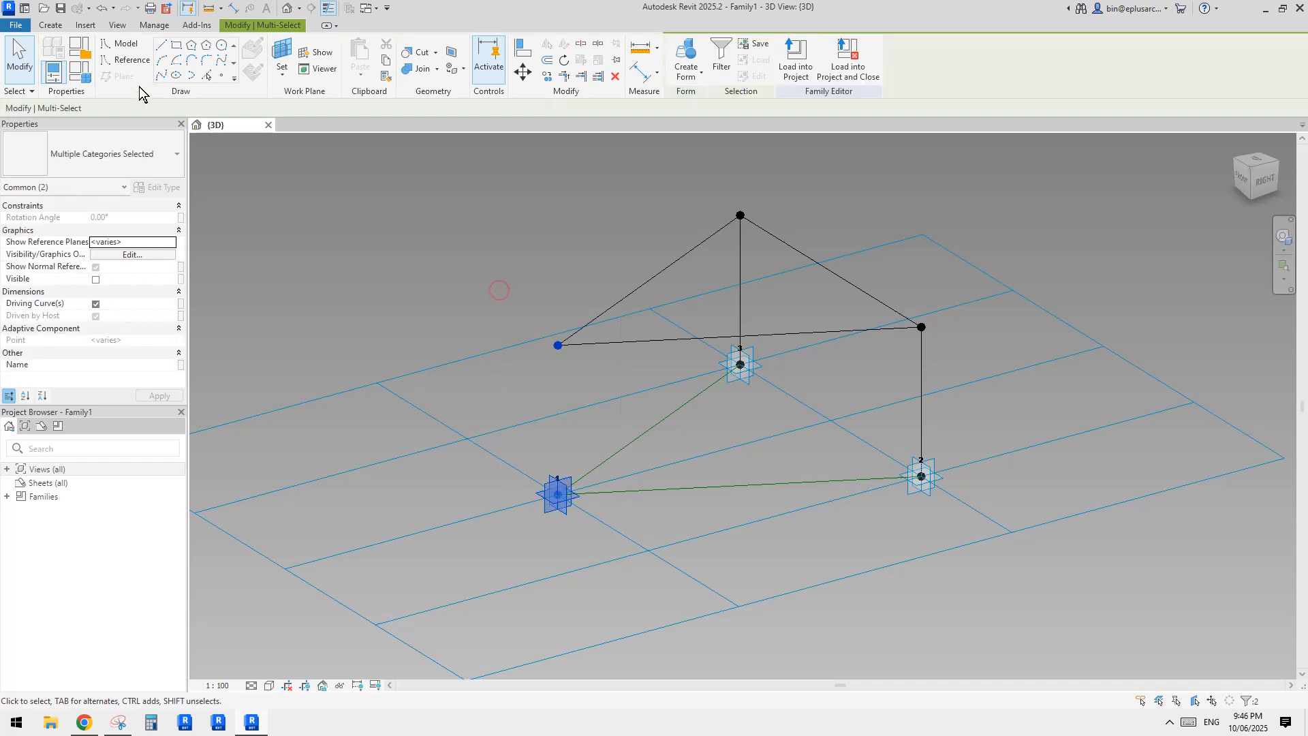
click(161, 75)
shift+middle_drag(741, 379, 722, 316)
shift+middle_drag(838, 357, 776, 322)
scroll(789, 306, up, 2)
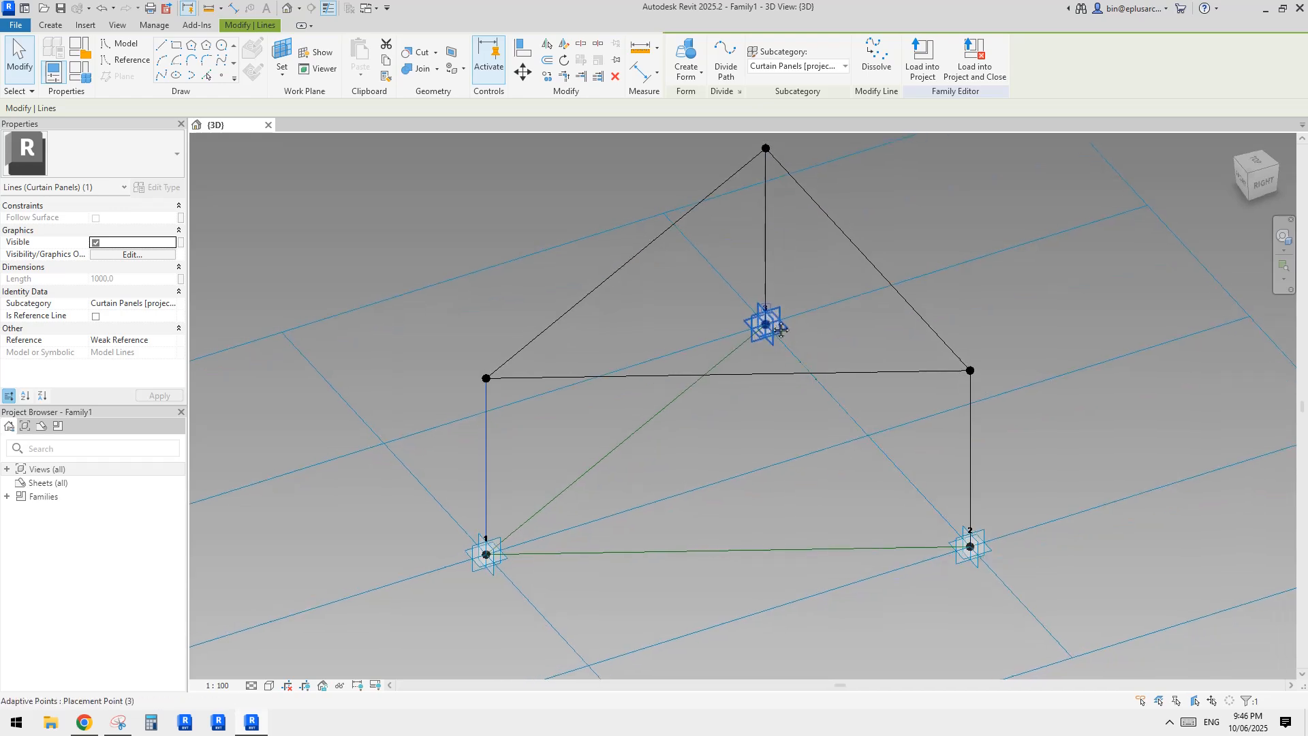
click(717, 281)
middle_drag(717, 281, 714, 317)
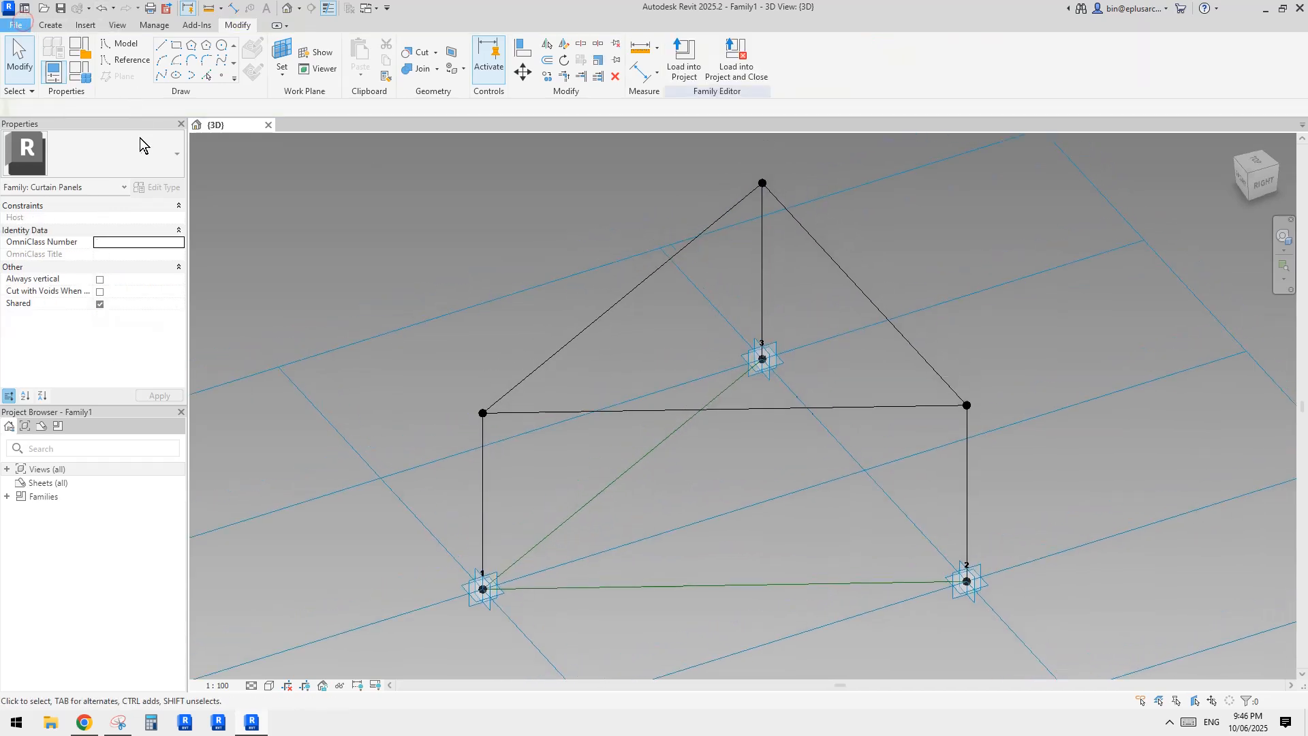
Create a new conceptual mass family and open its Level 1 floor plan.
click(16, 25)
click(21, 26)
click(21, 26)
click(84, 77)
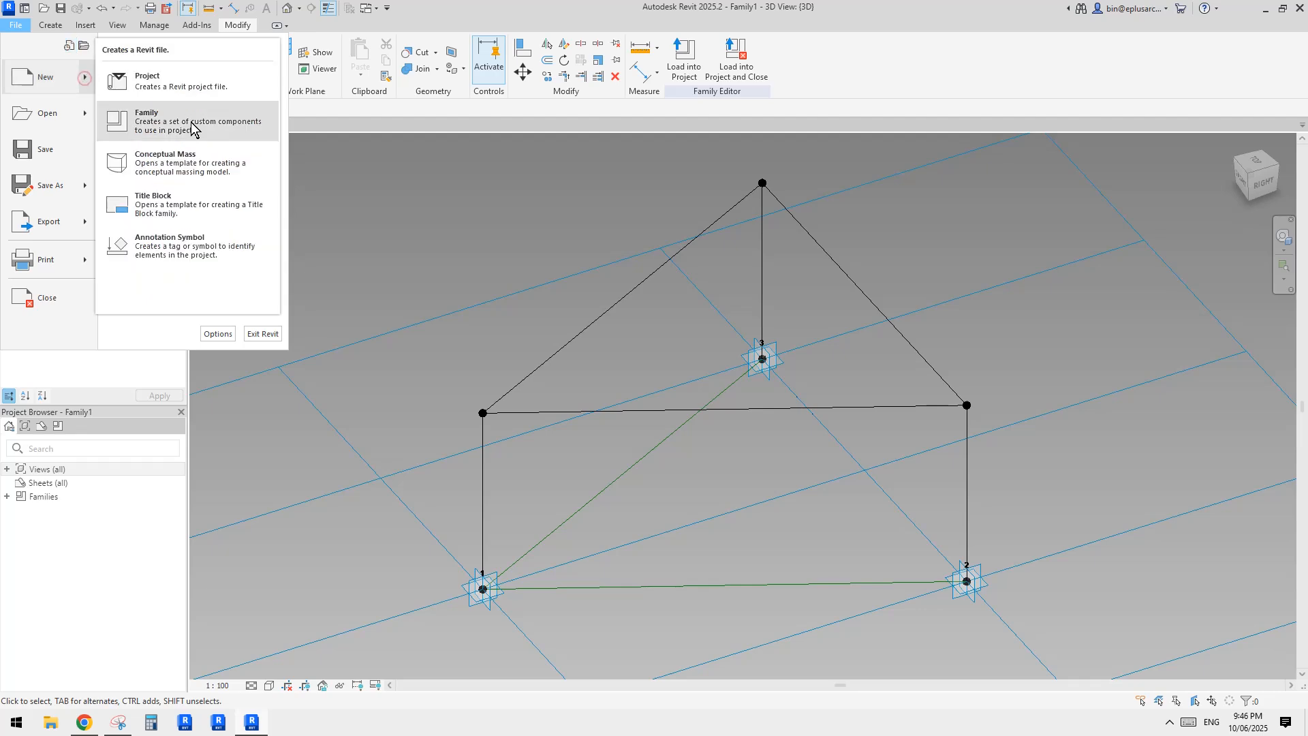
click(190, 163)
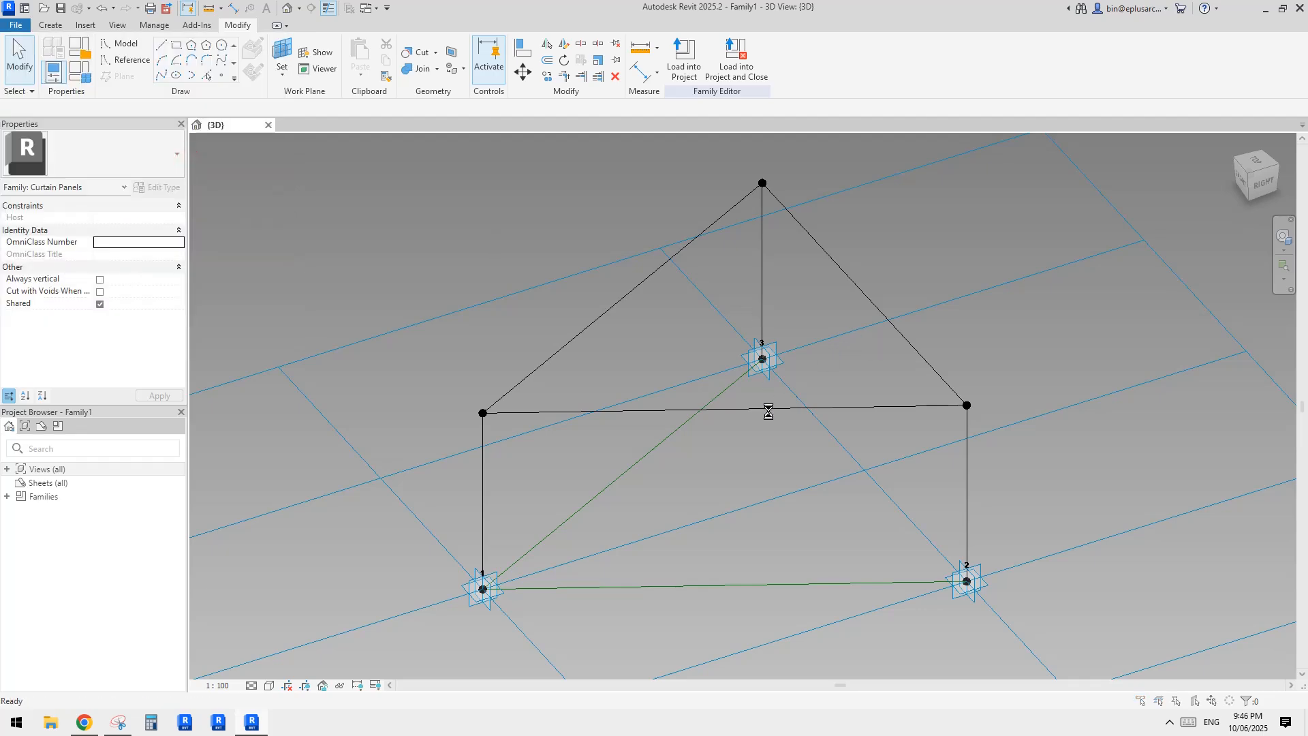
double_click(540, 286)
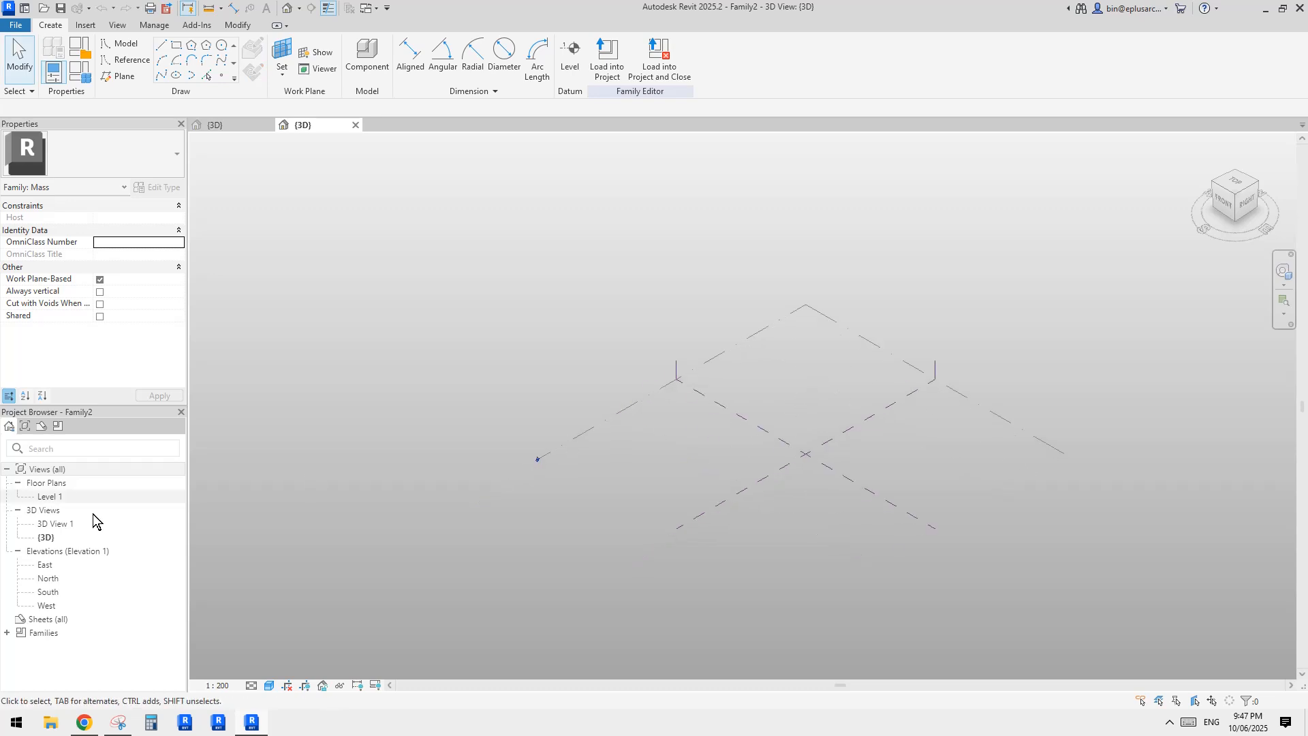
double_click(53, 496)
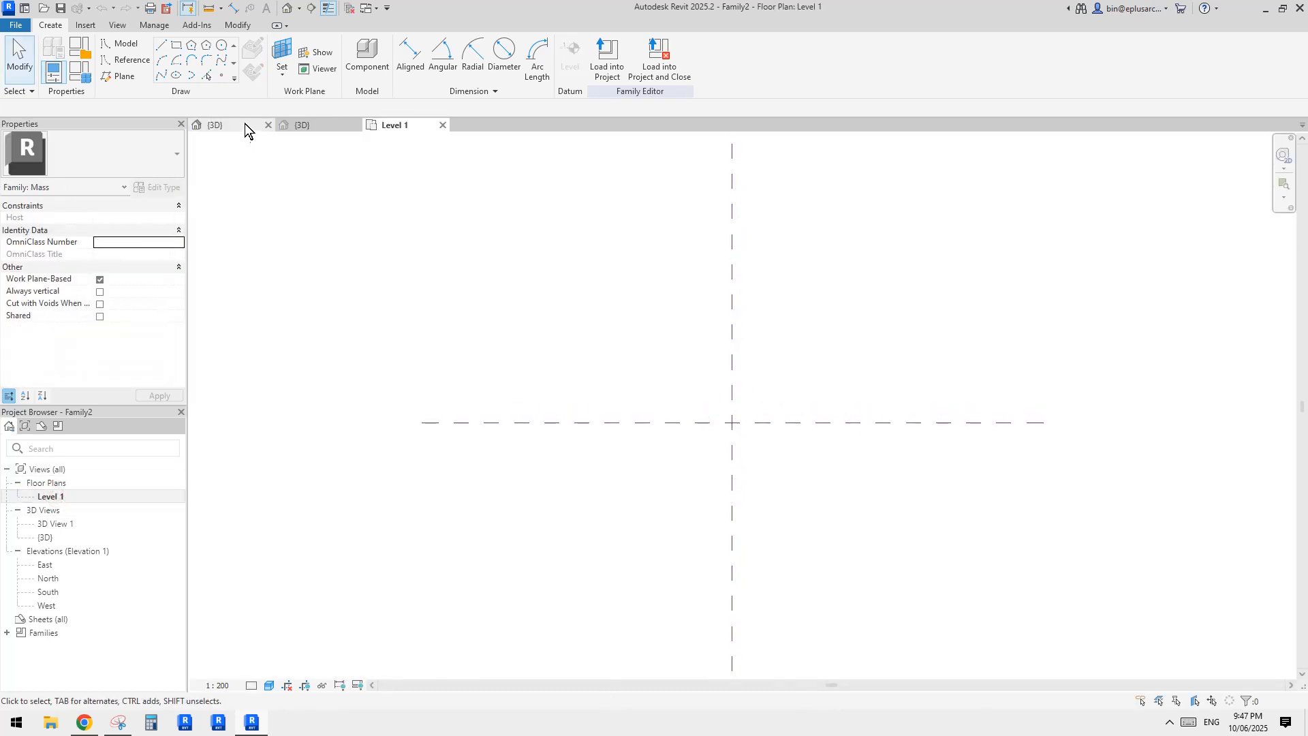
Sketch three separate three-point splines side by side across the Level 1 plan: two bowed outward around a nearly straight middle one.
click(172, 76)
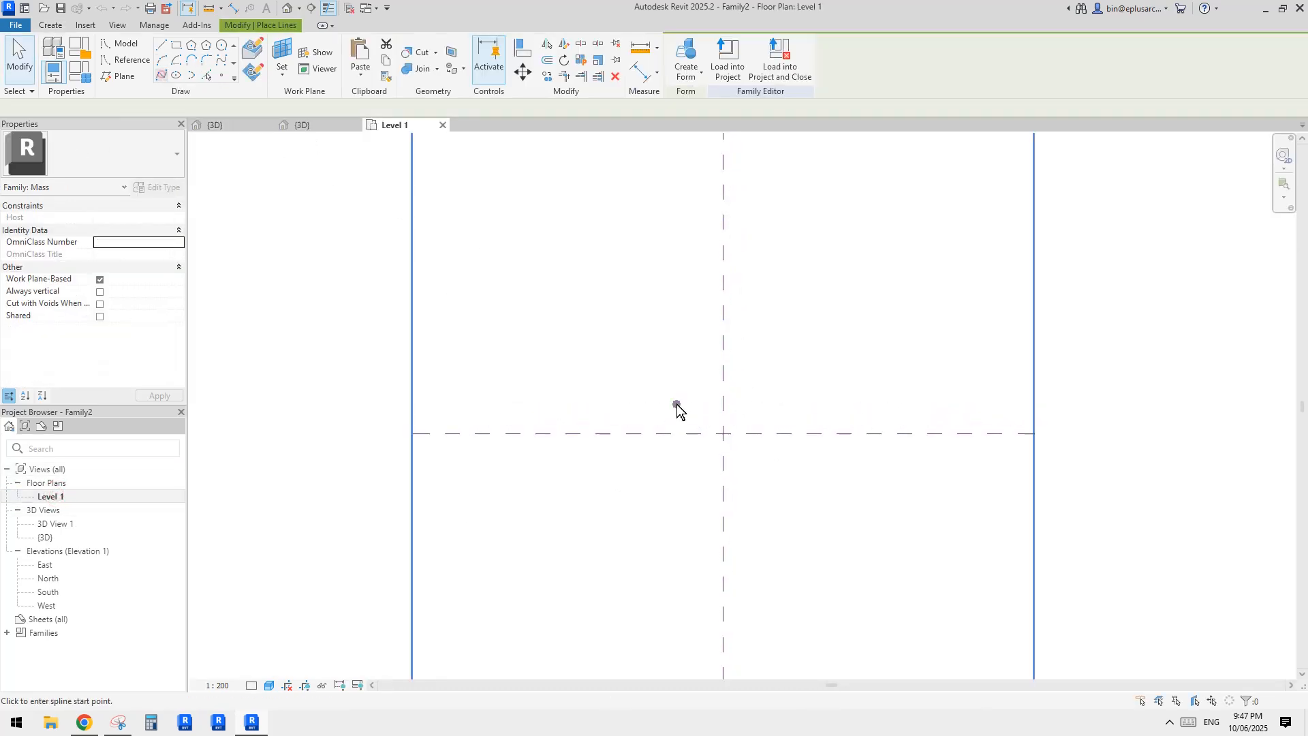
click(636, 348)
click(591, 383)
double_click(606, 482)
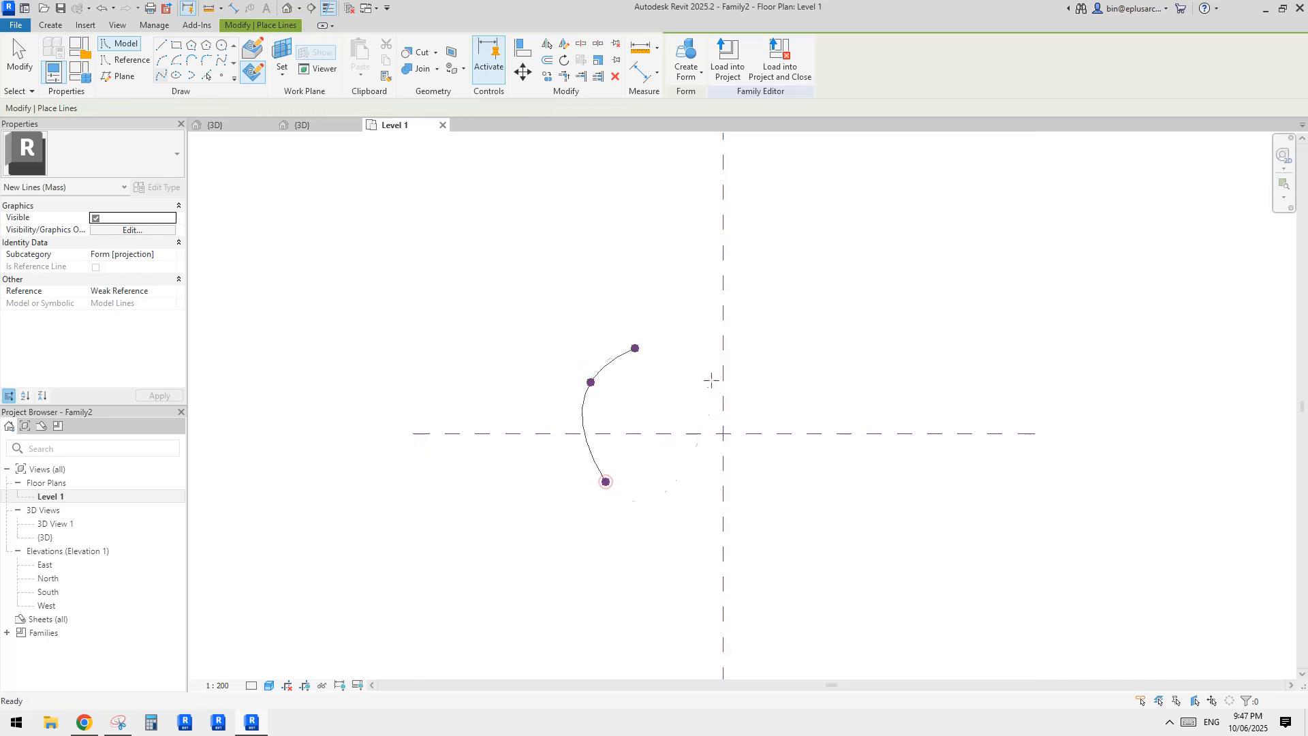
click(704, 358)
click(692, 403)
double_click(670, 488)
click(779, 361)
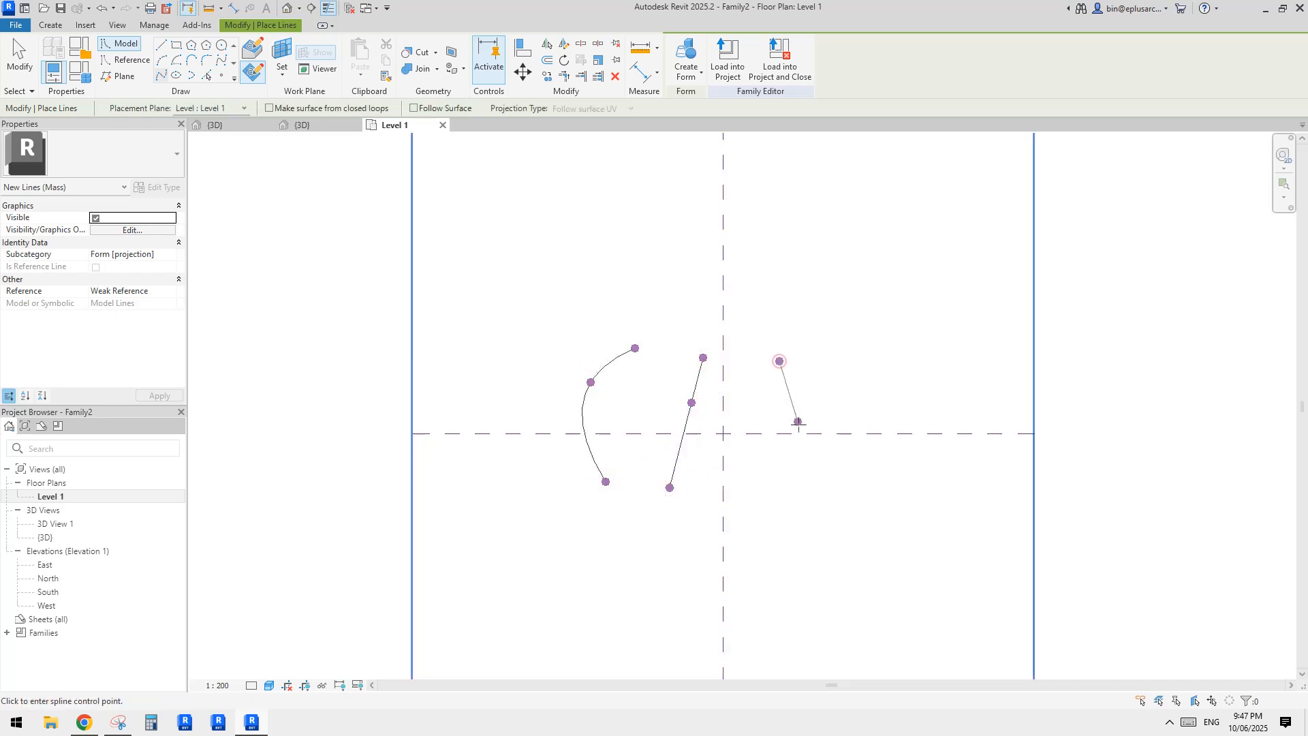
double_click(761, 504)
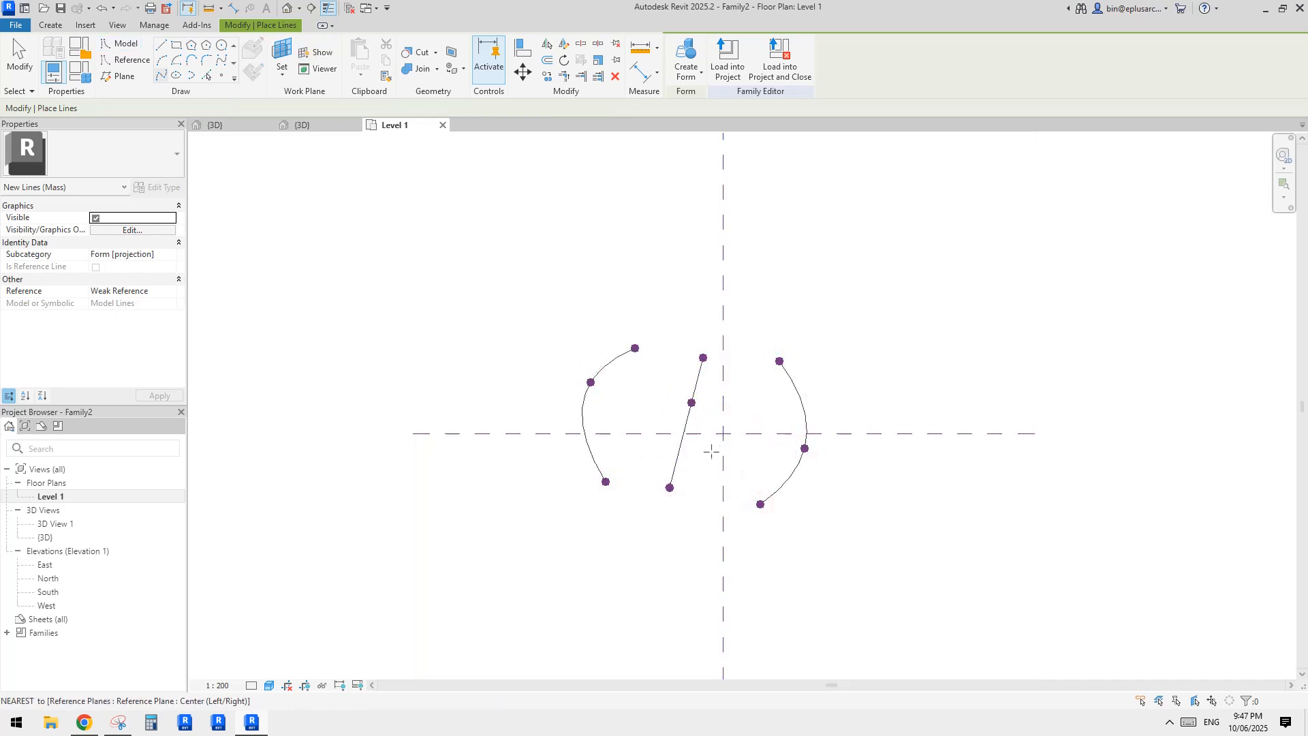
key(Escape)
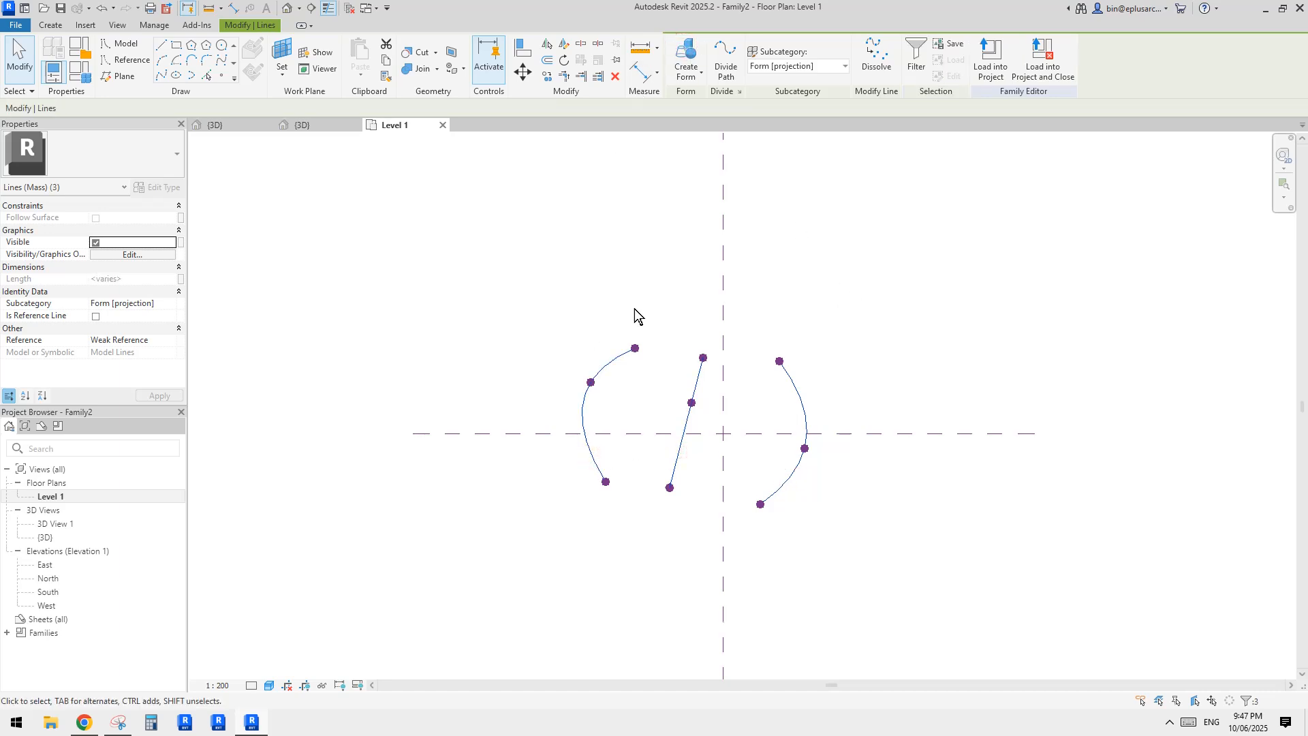
Convert the three splines to reference lines, create a lofted surface form from them, and show it in 3D.
click(95, 316)
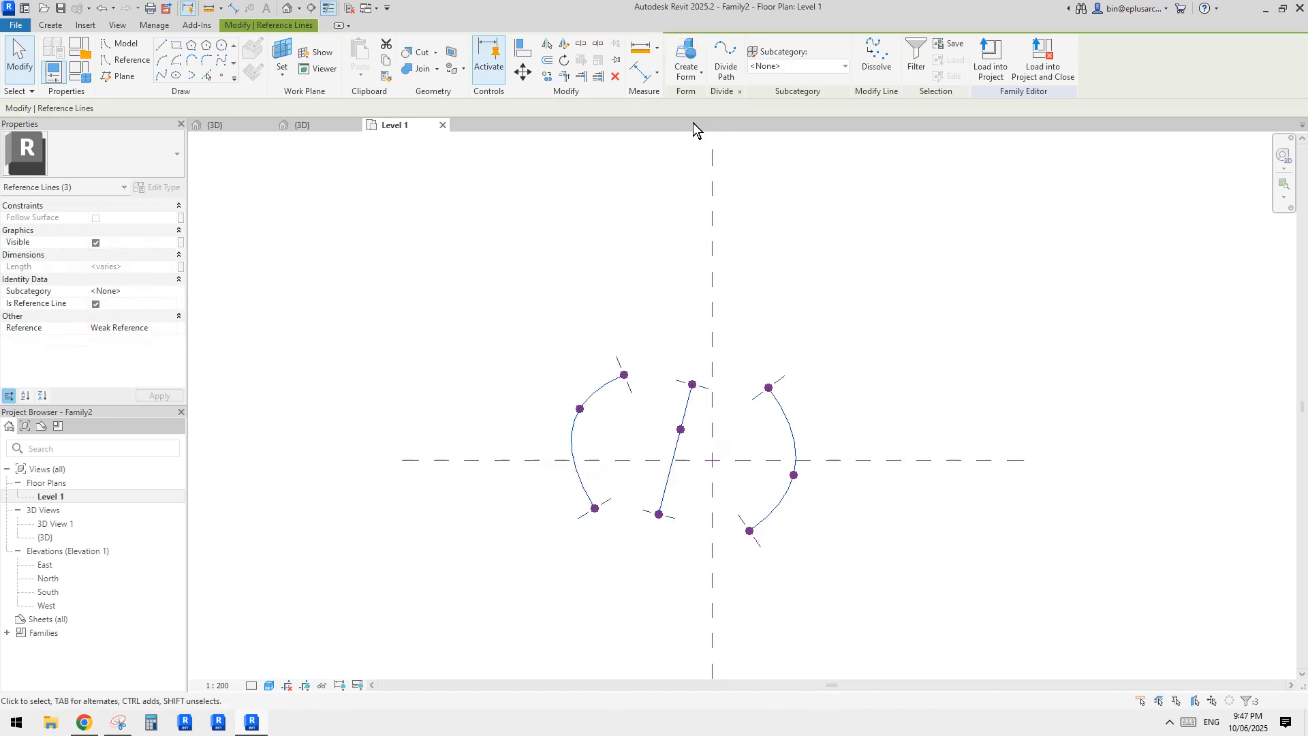
click(686, 54)
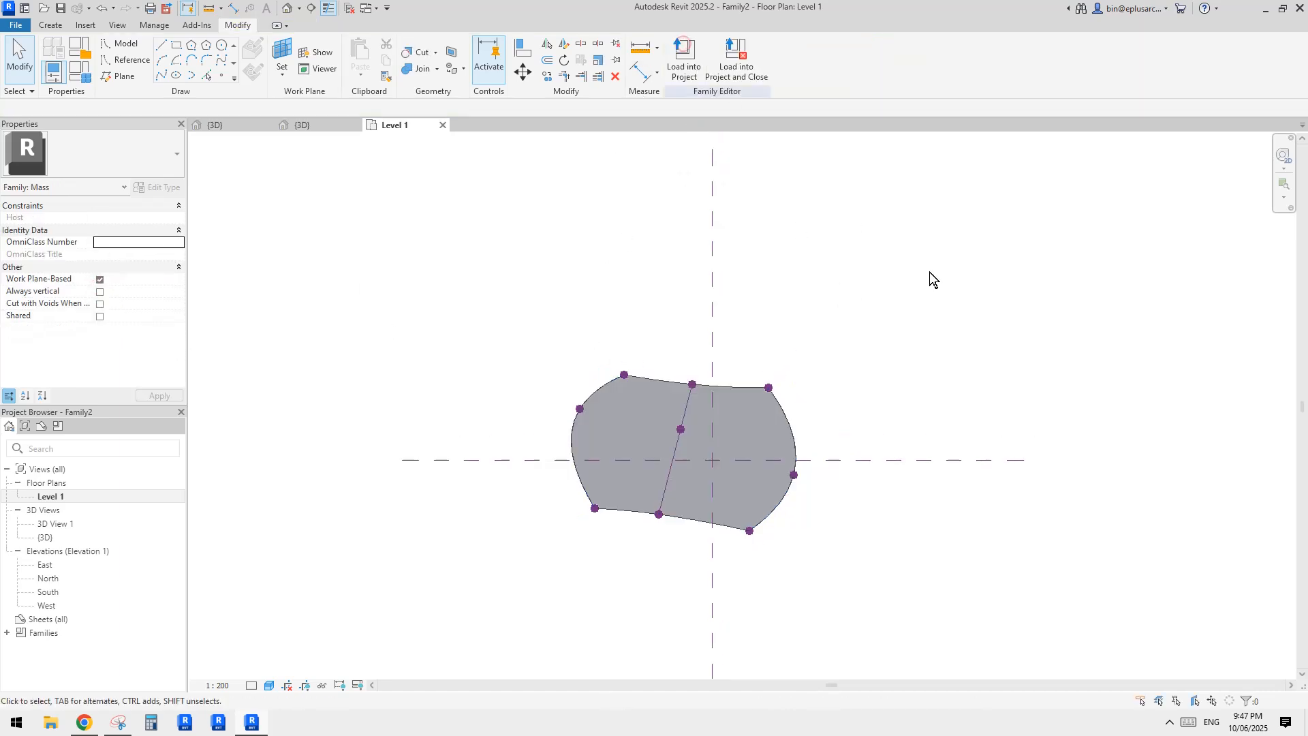
click(290, 12)
shift+middle_drag(894, 330, 811, 470)
scroll(803, 485, up, 5)
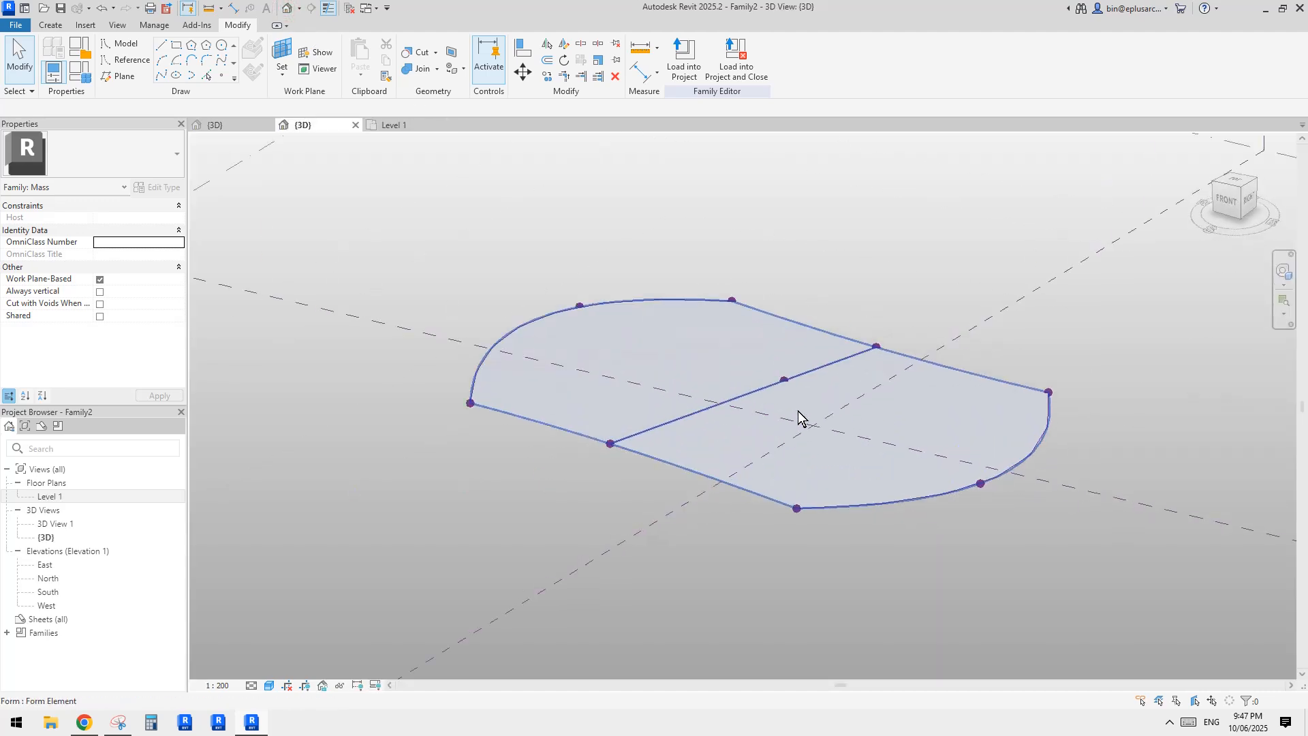
Raise the middle point of the form's central curve to an offset of about 4950 mm.
click(784, 381)
shift+middle_drag(790, 414, 826, 390)
drag(788, 358, 790, 311)
shift+middle_drag(796, 328, 788, 300)
click(791, 293)
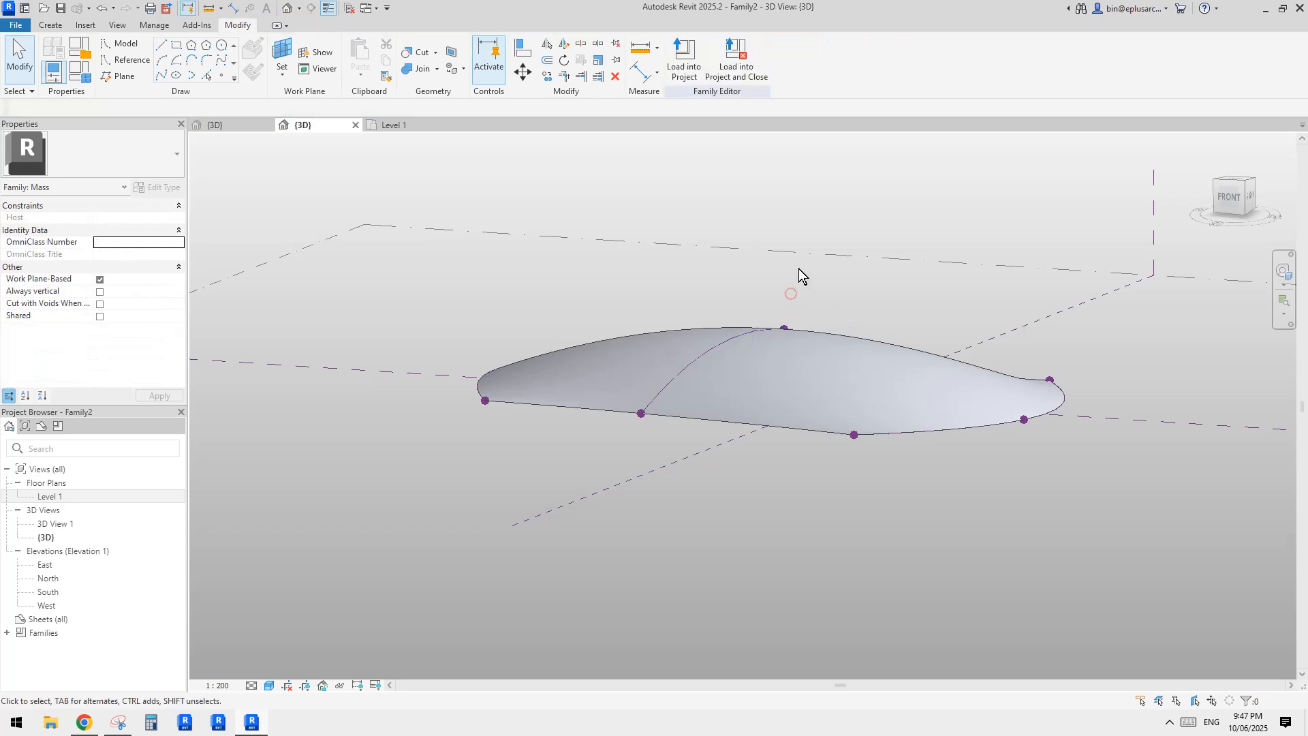
click(785, 329)
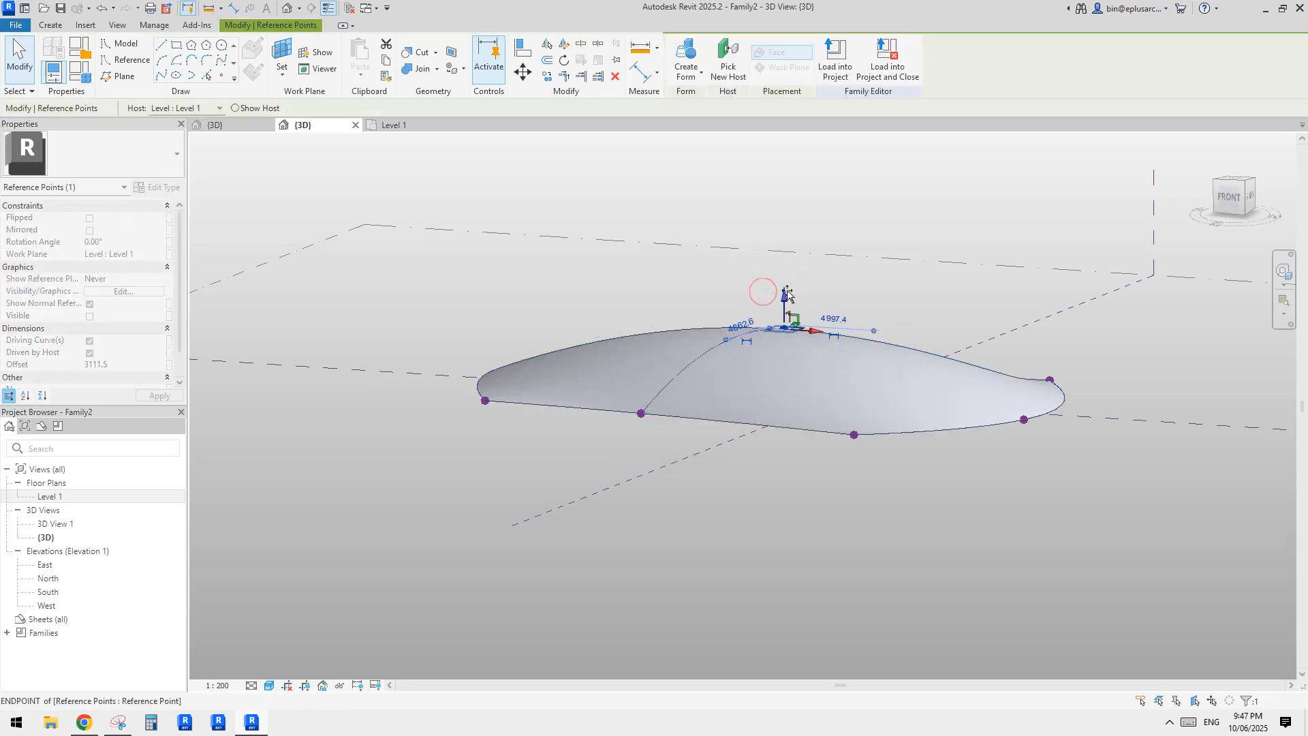
drag(787, 289, 787, 257)
shift+middle_drag(732, 358, 781, 381)
shift+middle_drag(922, 447, 970, 458)
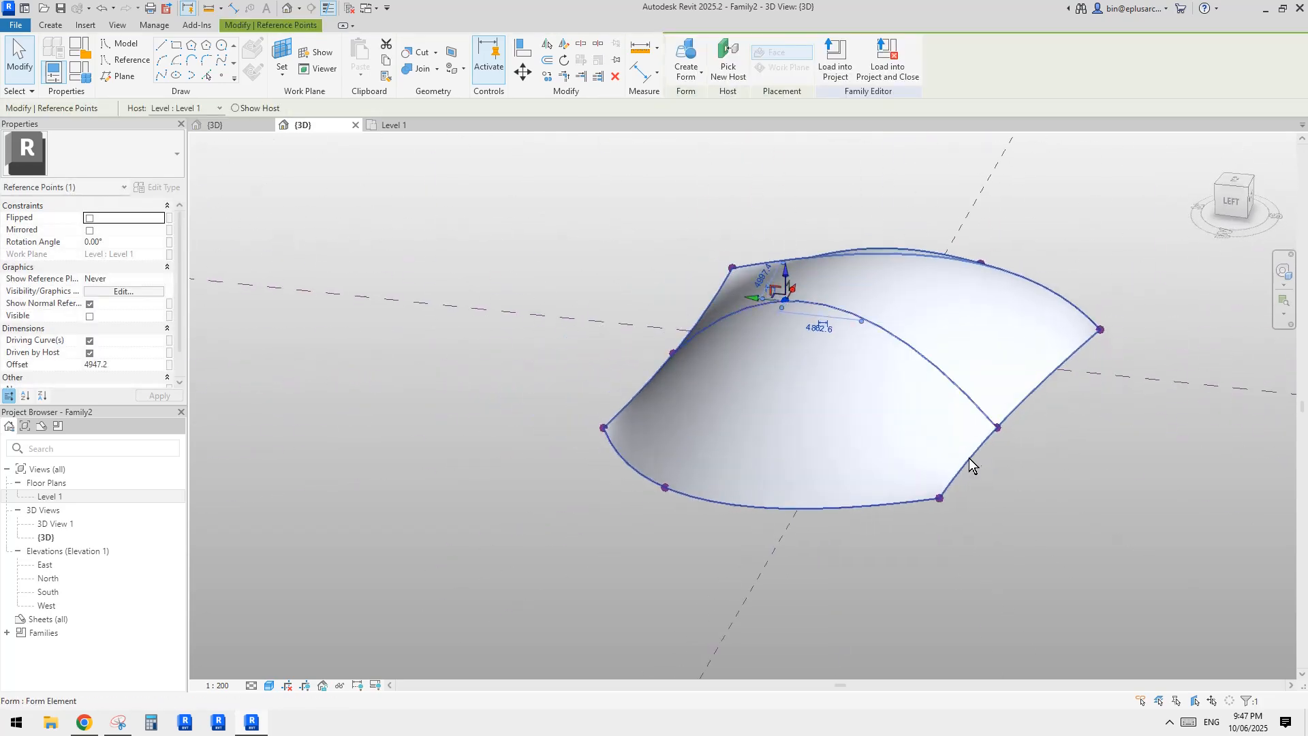
Pull both end points of the central curve outward and adjust a neighbouring corner point to round the dome's outline.
click(997, 427)
drag(989, 441, 1077, 440)
click(635, 385)
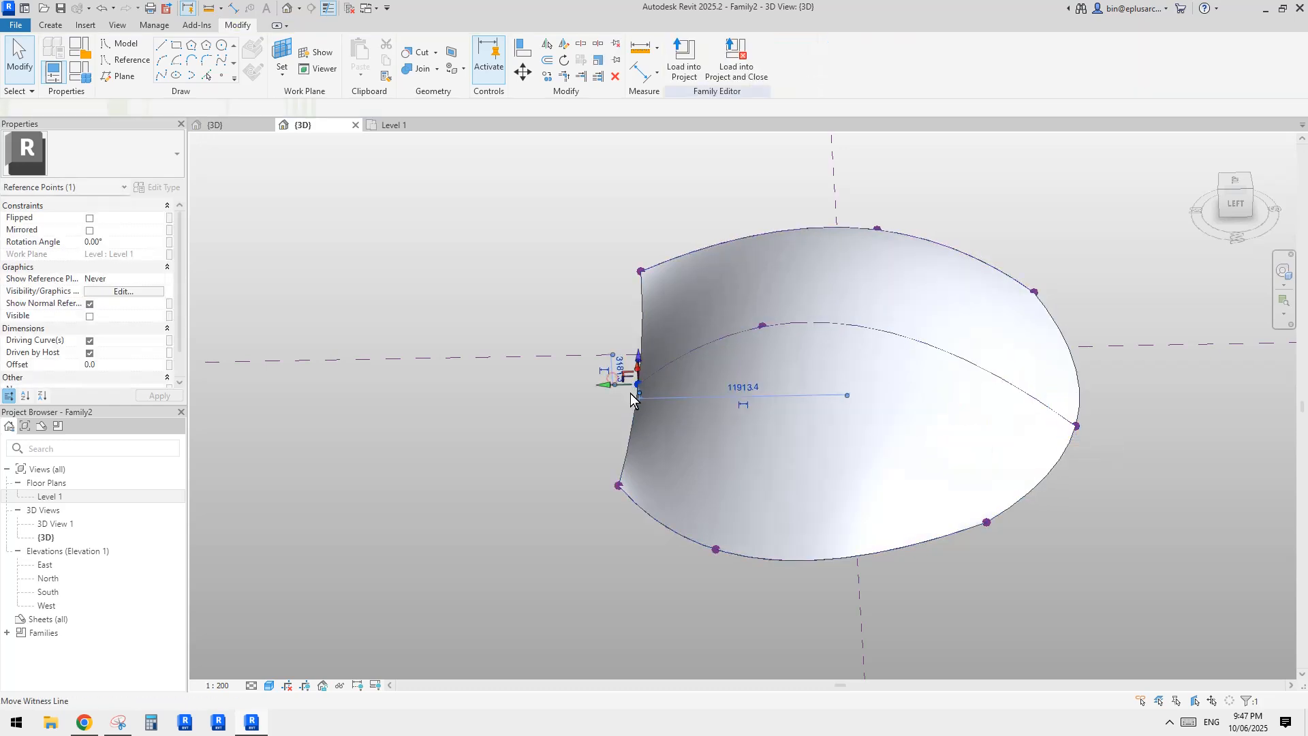
drag(611, 387, 545, 383)
shift+middle_drag(584, 336, 497, 547)
drag(622, 335, 672, 397)
scroll(671, 396, up, 1)
drag(670, 350, 692, 361)
key(Escape)
scroll(859, 421, down, 1)
shift+middle_drag(887, 429, 1034, 459)
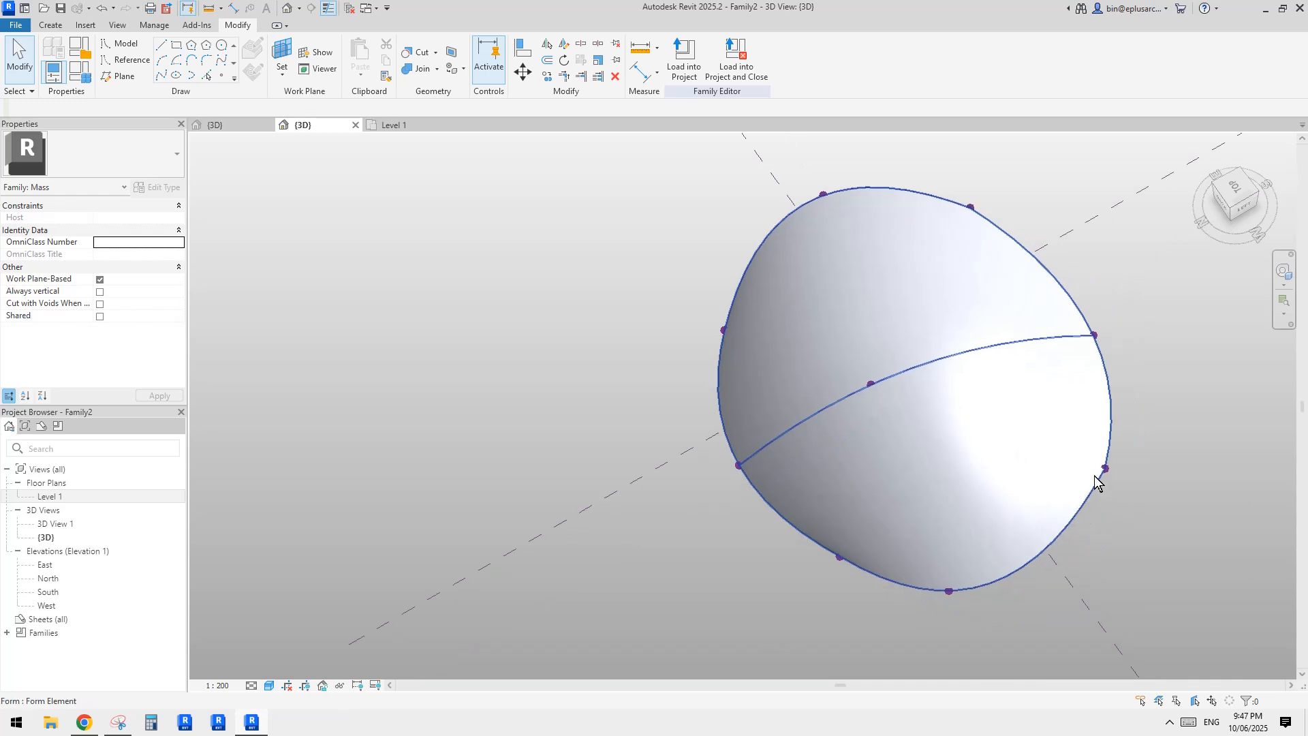
Select the whole dome form and divide its surface into a UV grid.
click(1107, 469)
shift+middle_drag(1109, 477, 1031, 252)
click(1172, 517)
shift+middle_drag(1172, 516, 834, 381)
click(813, 424)
shift+middle_drag(814, 424, 447, 275)
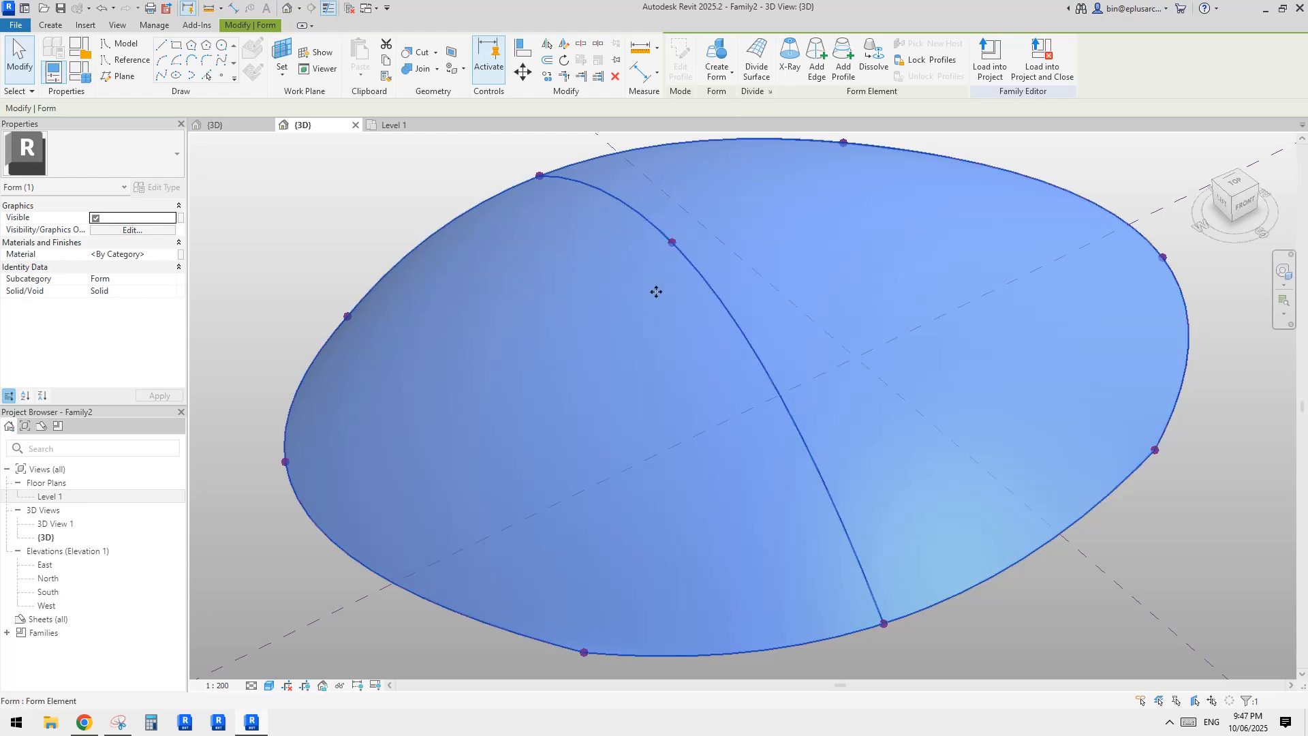
scroll(719, 344, down, 1)
middle_drag(718, 344, 715, 371)
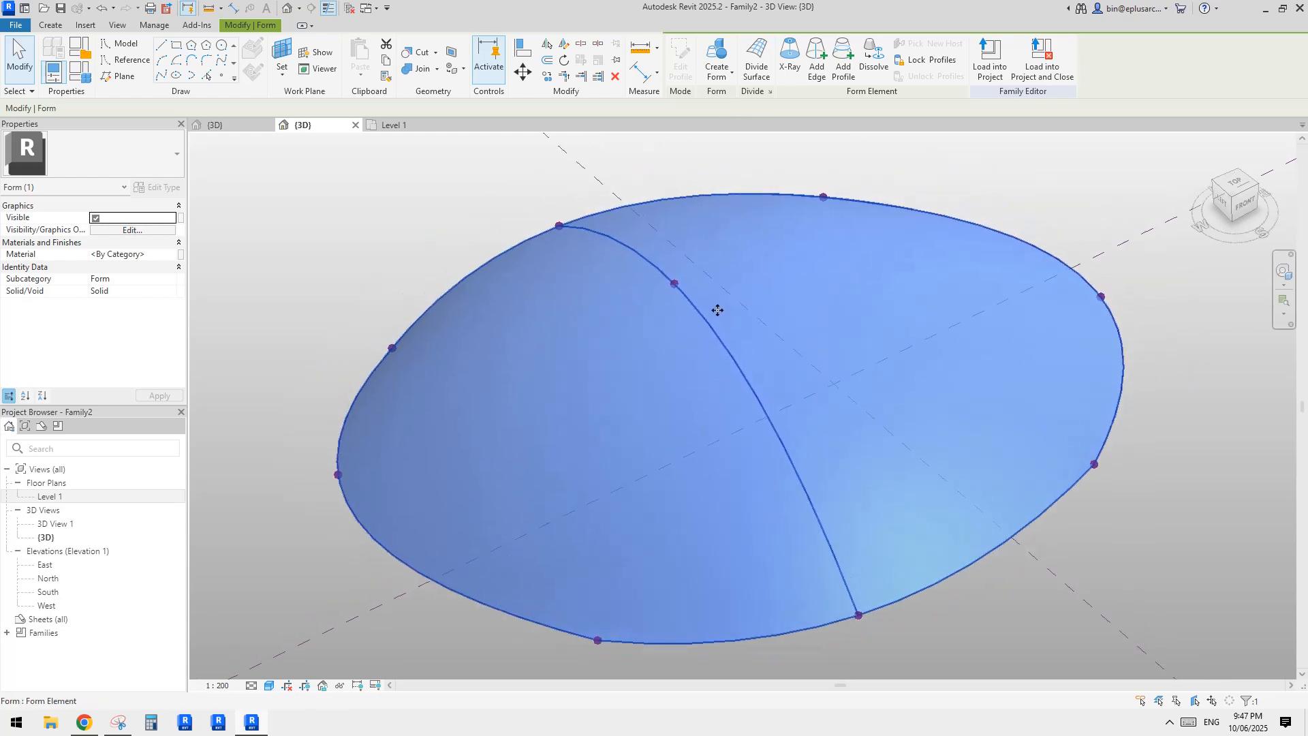
click(763, 68)
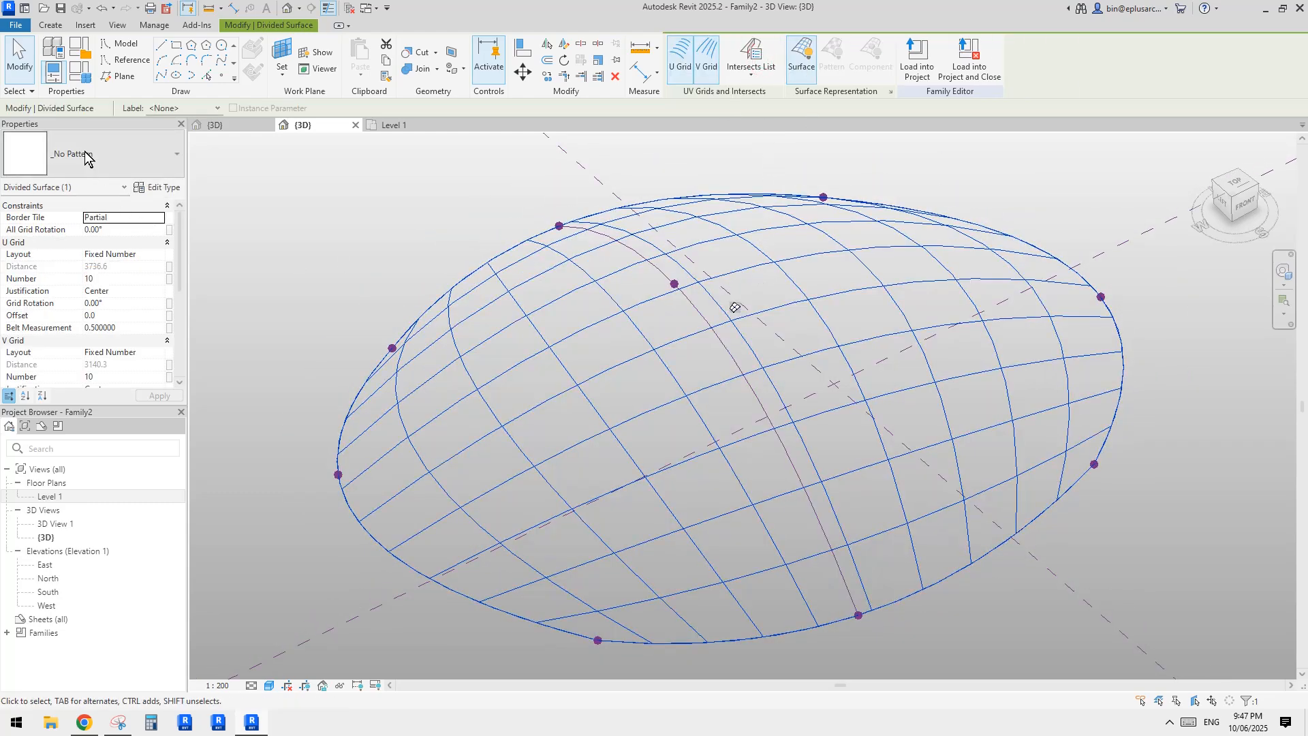
Apply the Triangle Checkerboard (flat) pattern to the dome's divided surface.
click(122, 159)
drag(186, 332, 186, 428)
scroll(113, 505, down, 2)
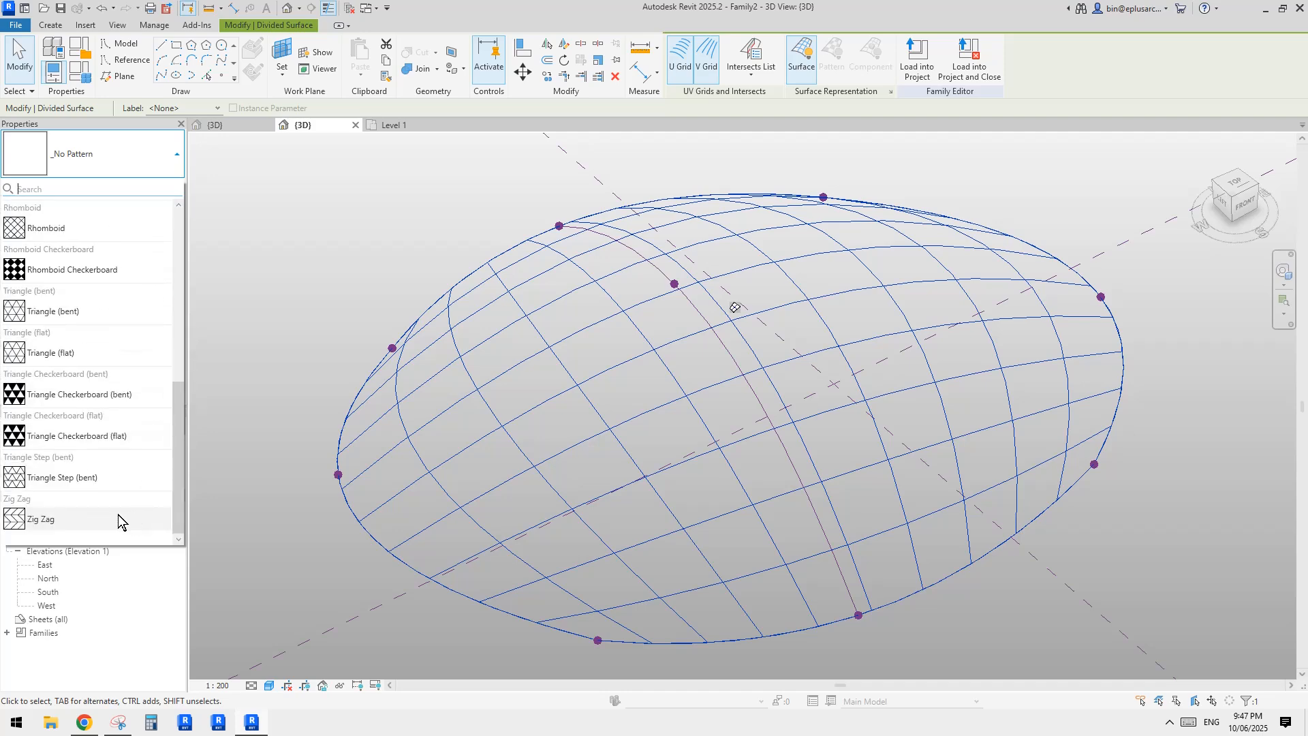
click(72, 439)
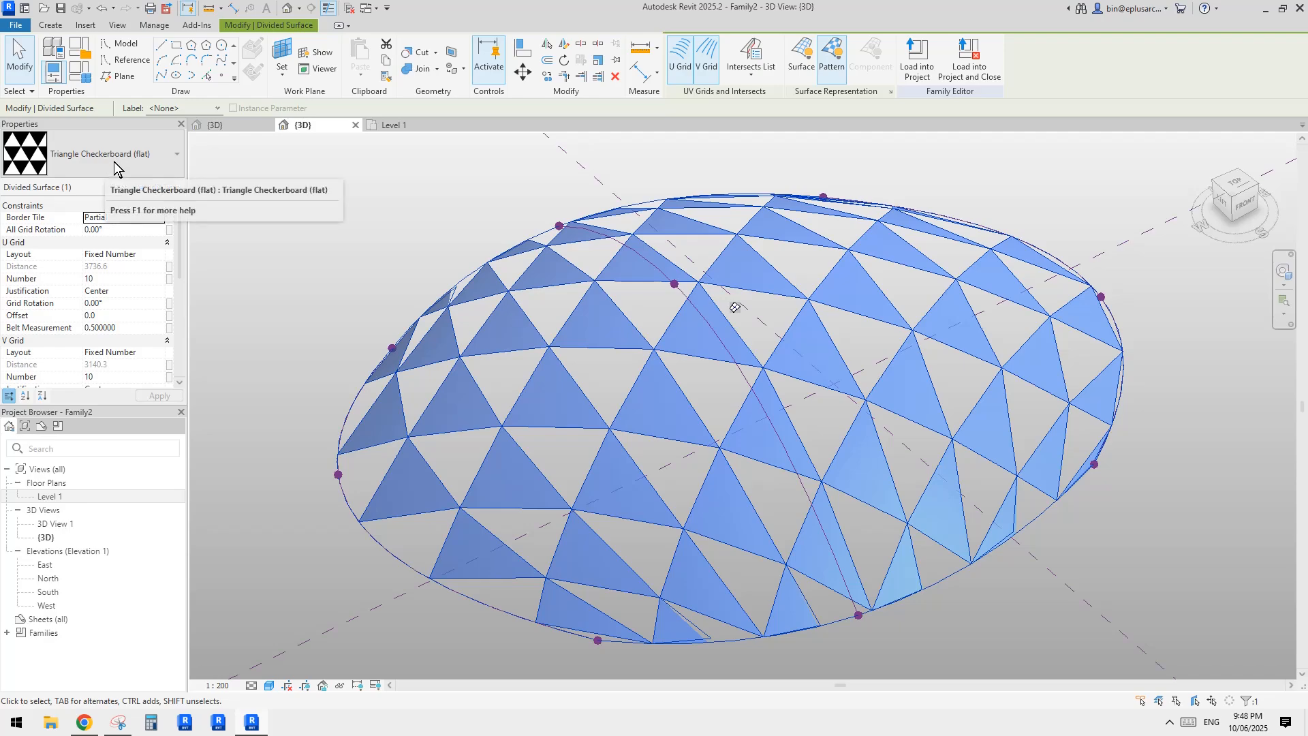
Set the V grid number of the patterned dome surface to 20.
middle_drag(596, 338, 691, 417)
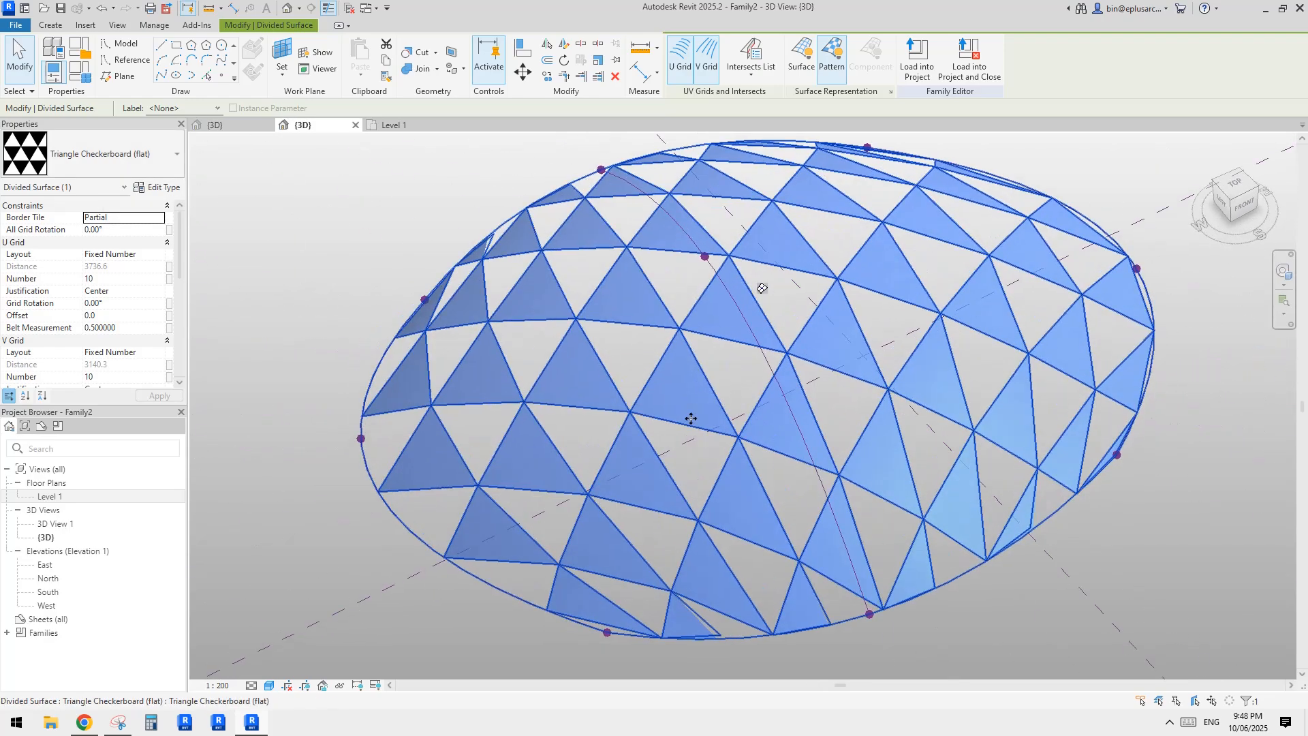
click(131, 377)
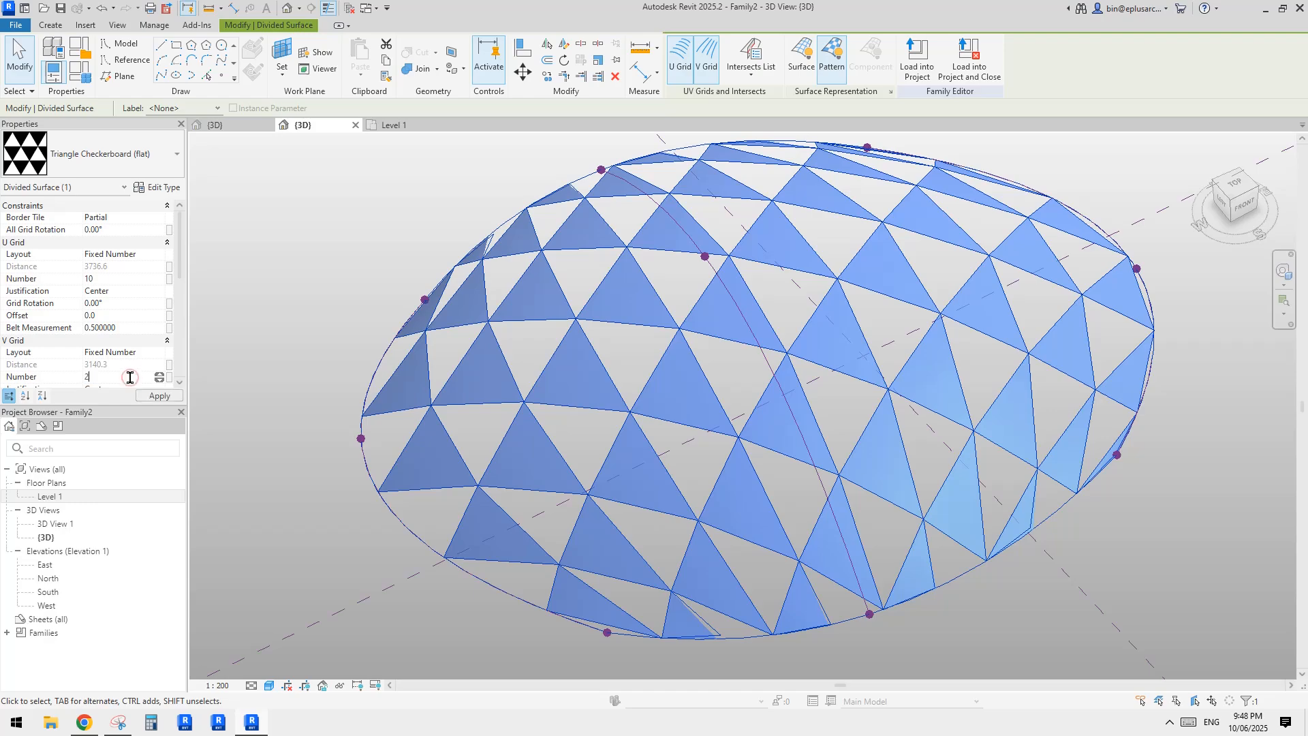
scroll(828, 354, down, 1)
shift+middle_drag(873, 382, 796, 385)
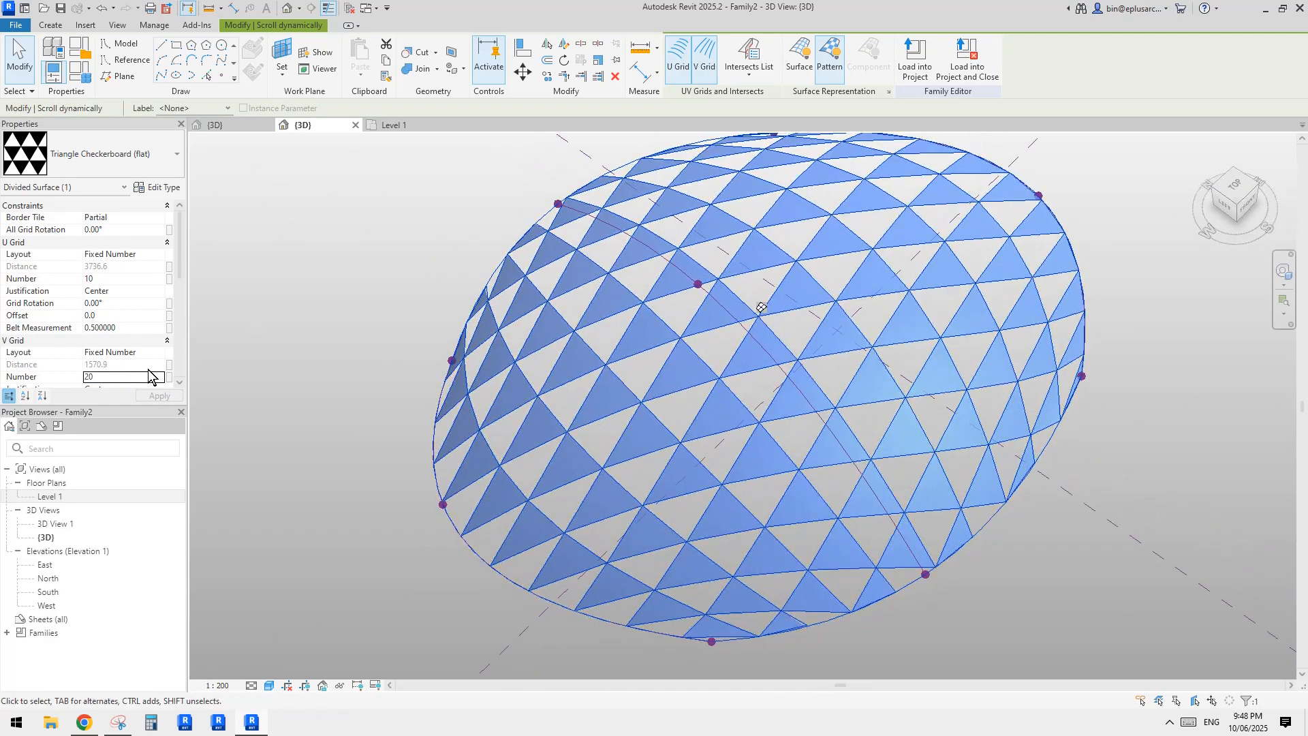
Set the V grid number of the patterned dome surface to 15 and deselect it.
click(110, 376)
text(15)
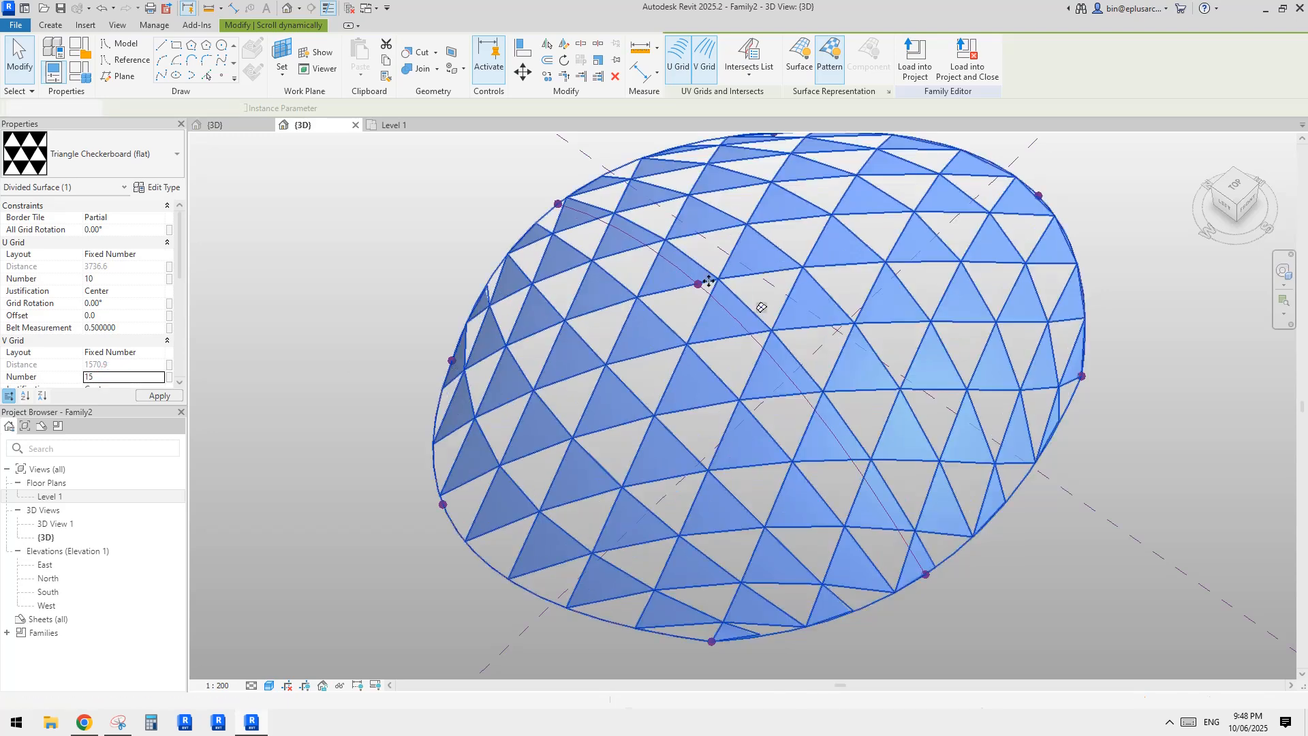
shift+middle_drag(759, 300, 774, 323)
key(Escape)
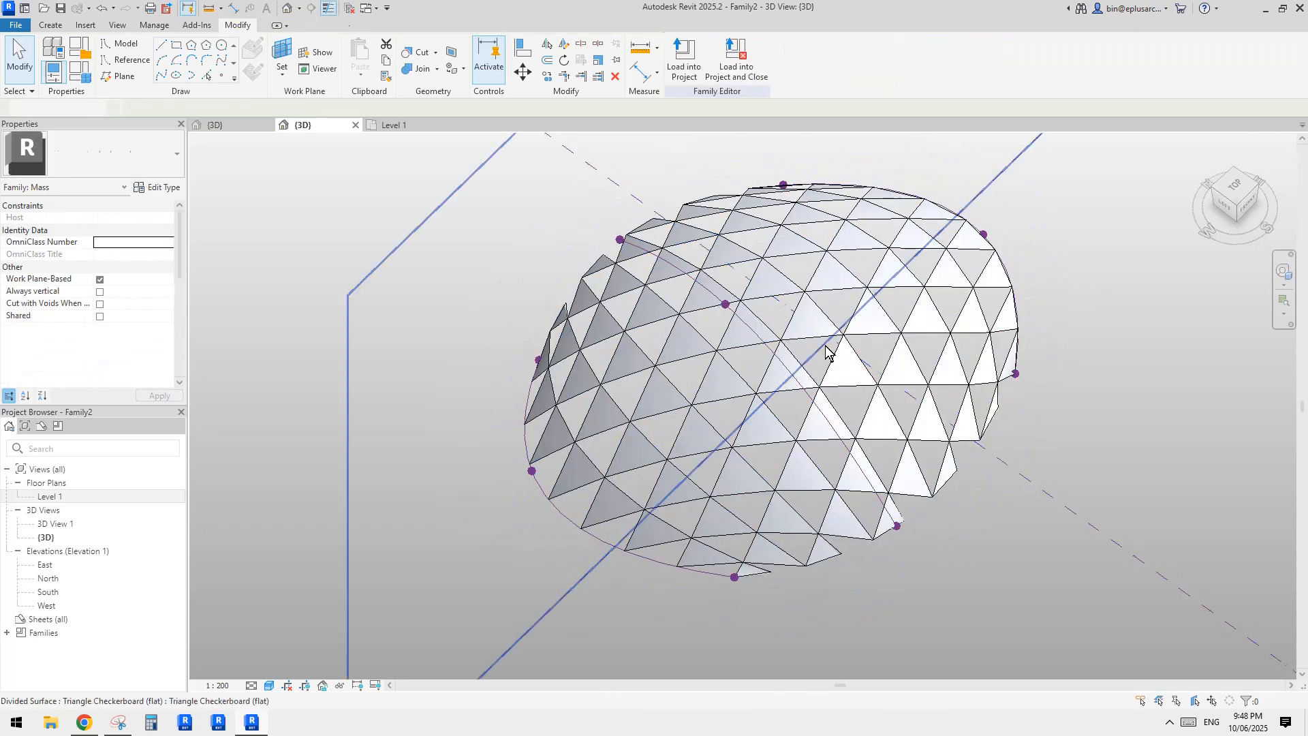
scroll(829, 350, up, 1)
Load the triangular curtain panel family into the dome mass and apply Family1 to the divided surface in 3D.
click(241, 125)
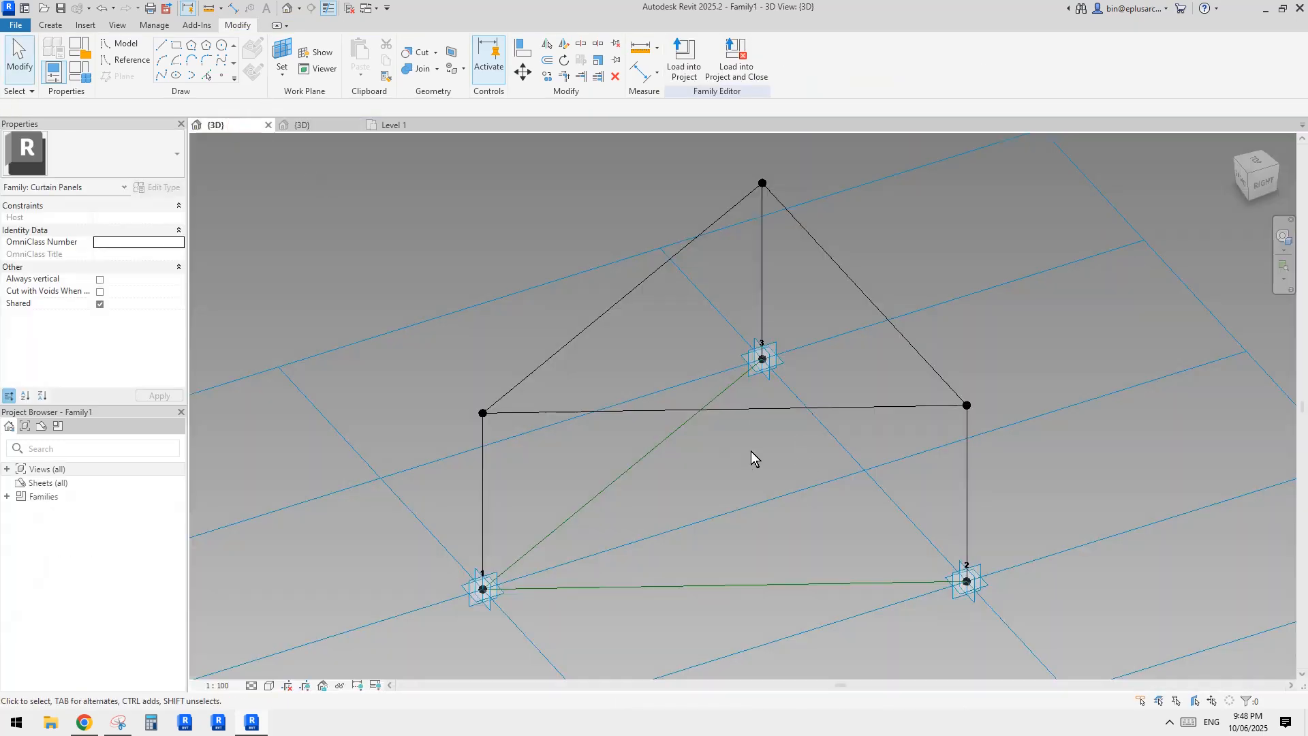
click(693, 73)
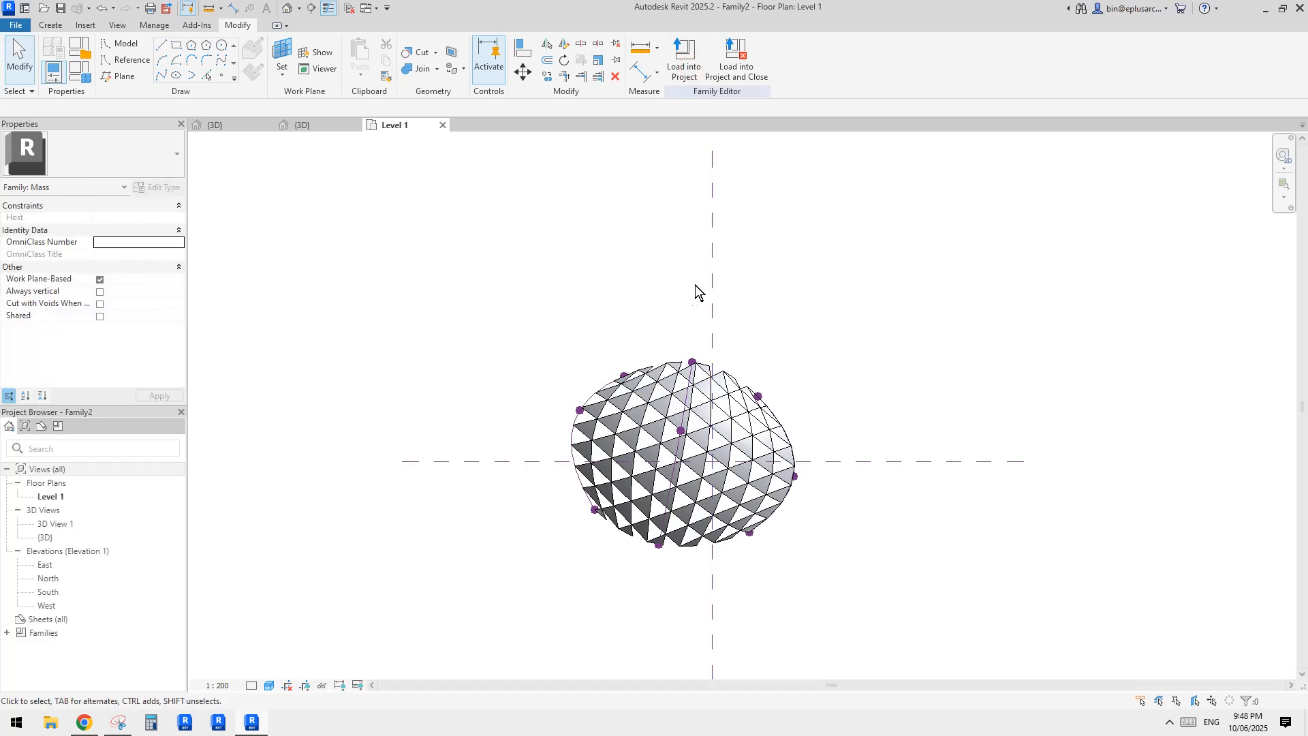
click(683, 455)
click(295, 9)
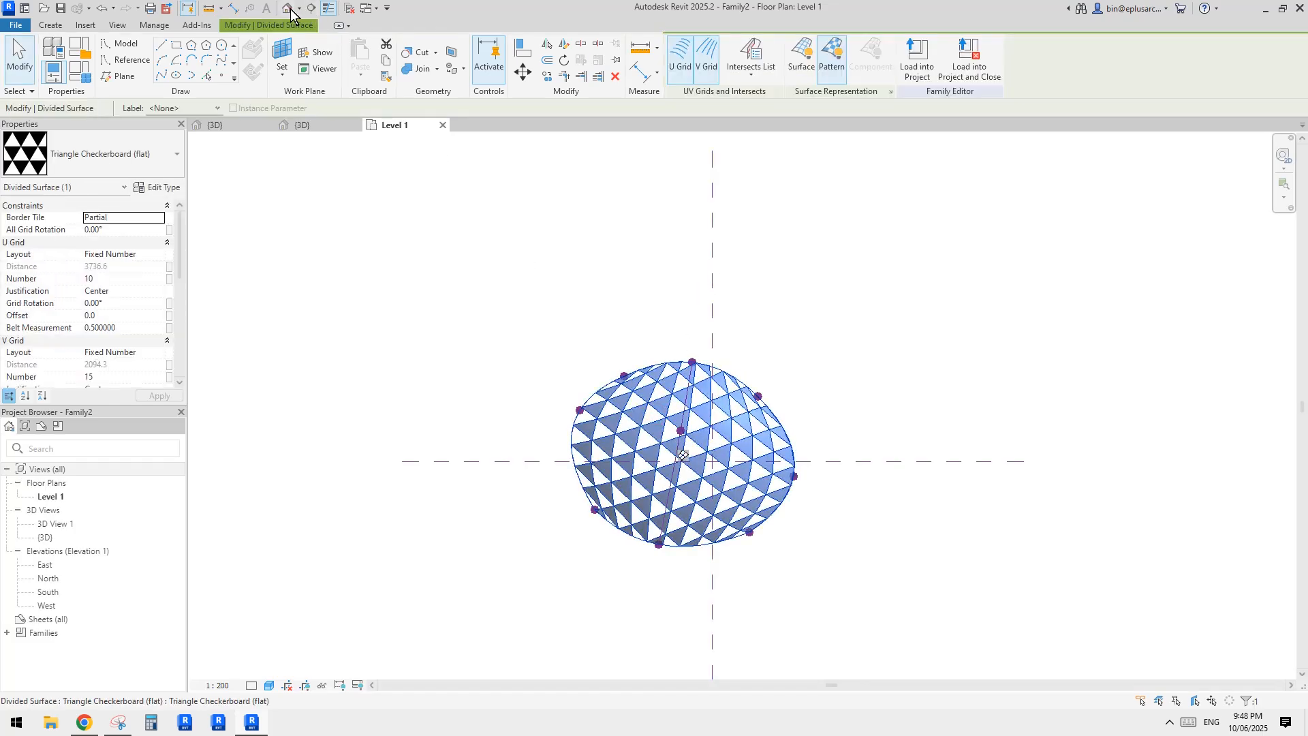
click(730, 349)
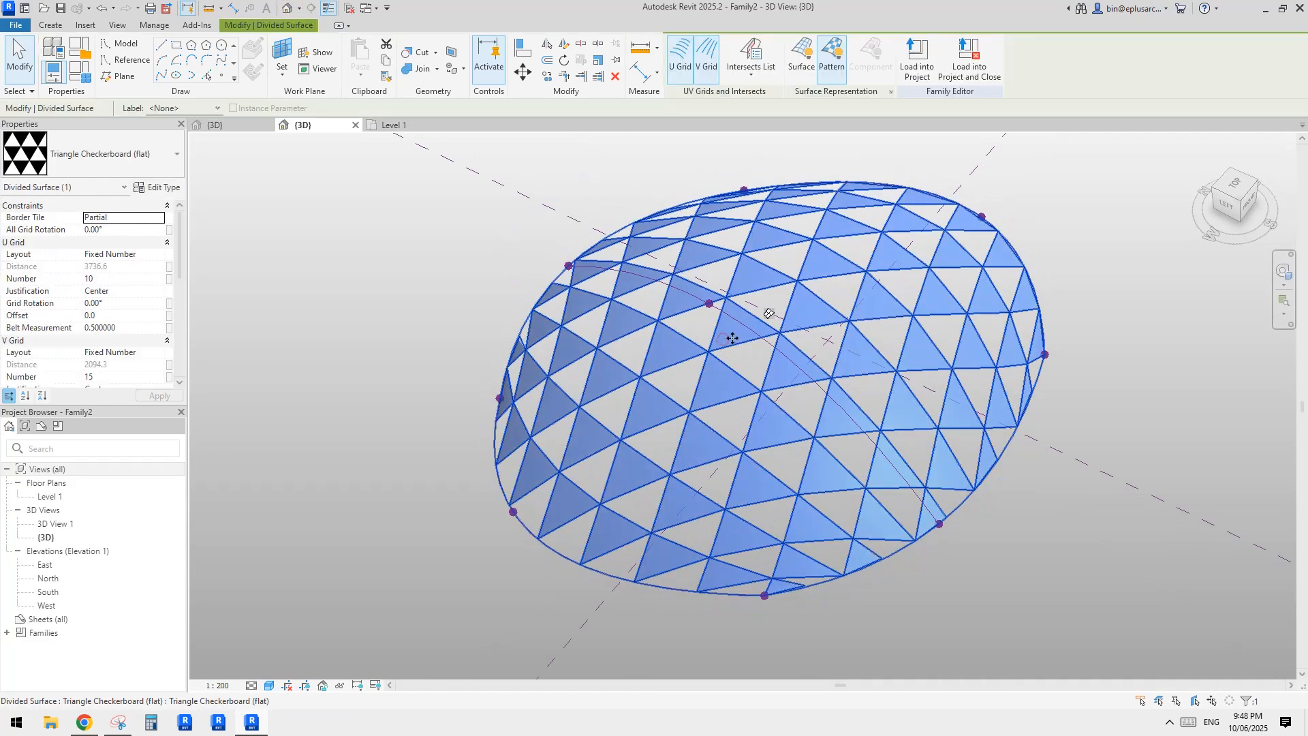
click(165, 164)
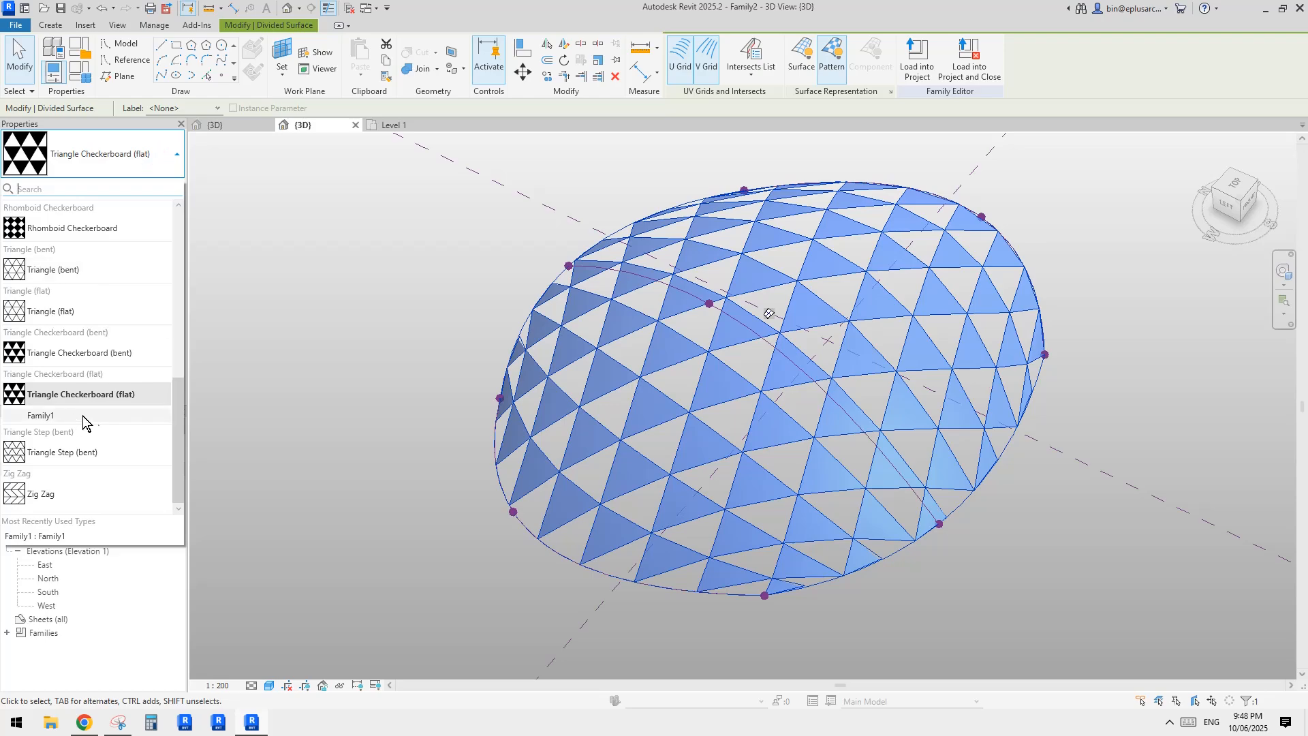
click(58, 417)
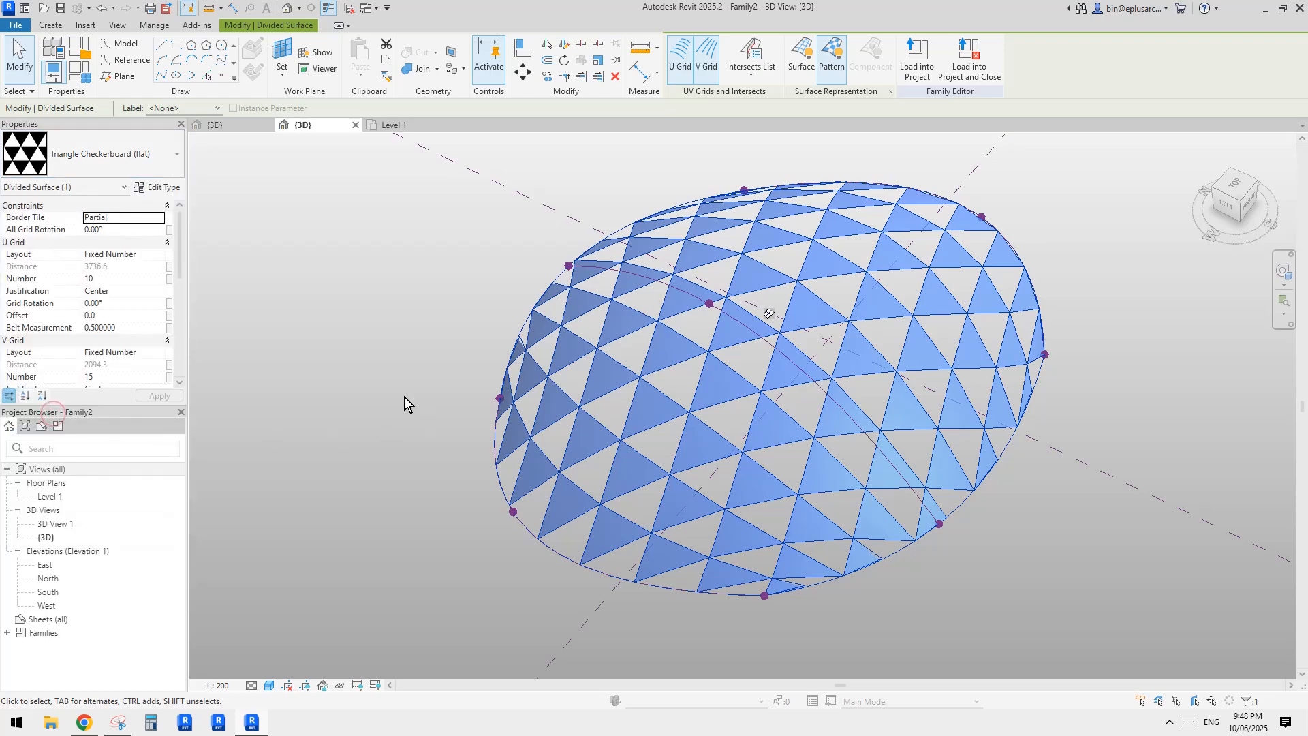
Examine the panelled dome from the side and above, and check how neighbouring triangular panels meet at their shared vertical edges.
shift+middle_drag(1066, 459, 1154, 406)
scroll(1155, 368, up, 1)
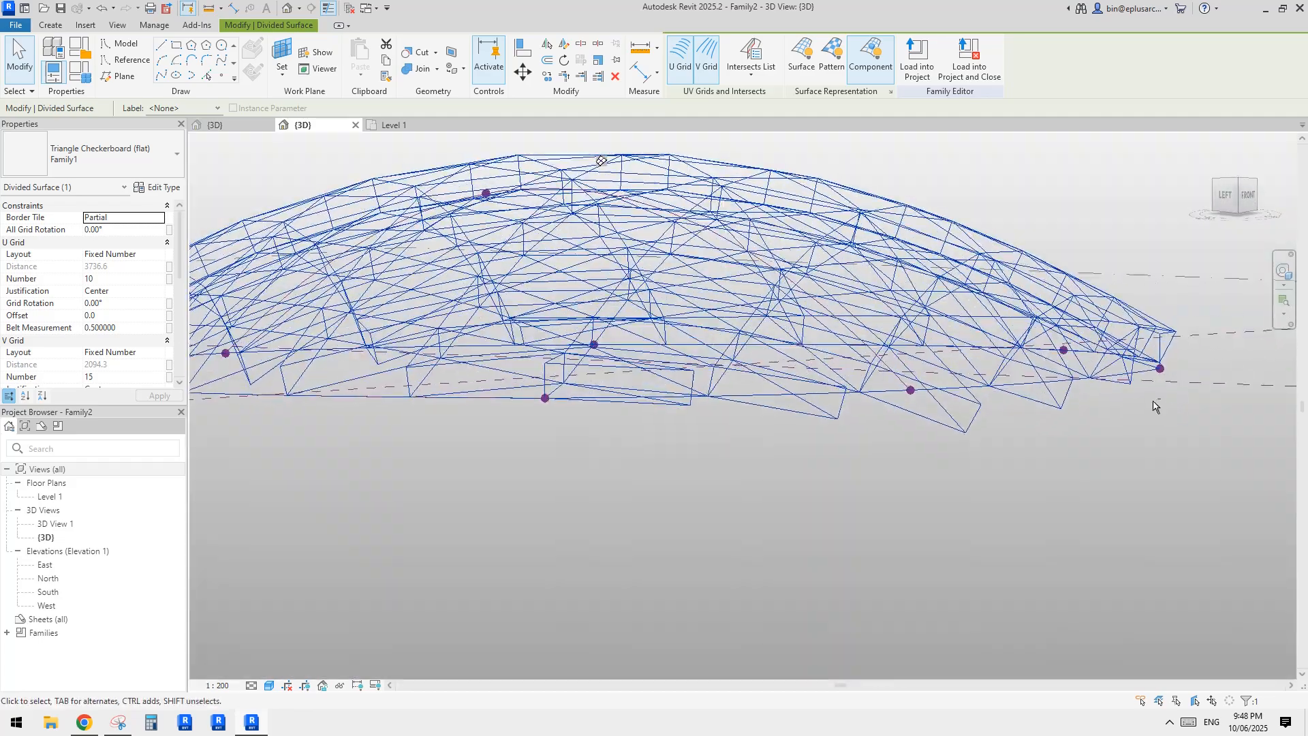
scroll(1047, 363, down, 1)
shift+middle_drag(1047, 364, 1052, 355)
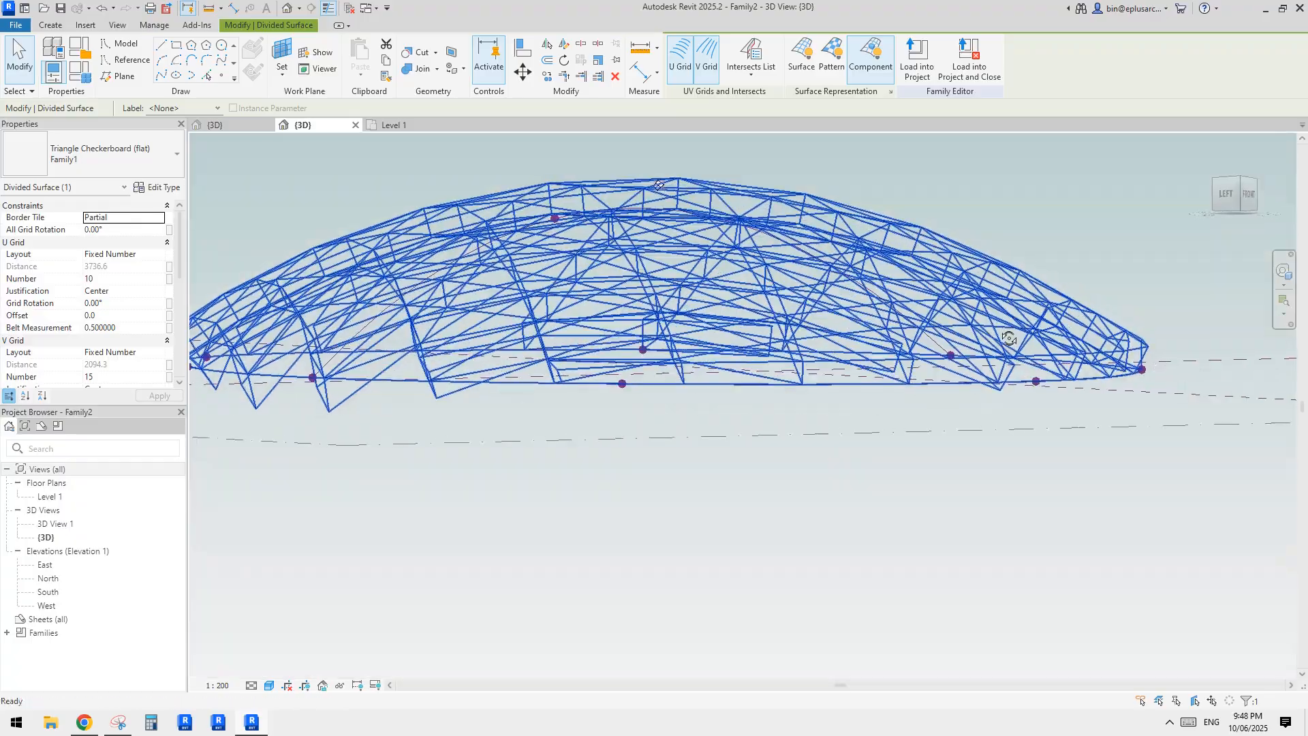
shift+middle_drag(981, 316, 724, 370)
key(Escape)
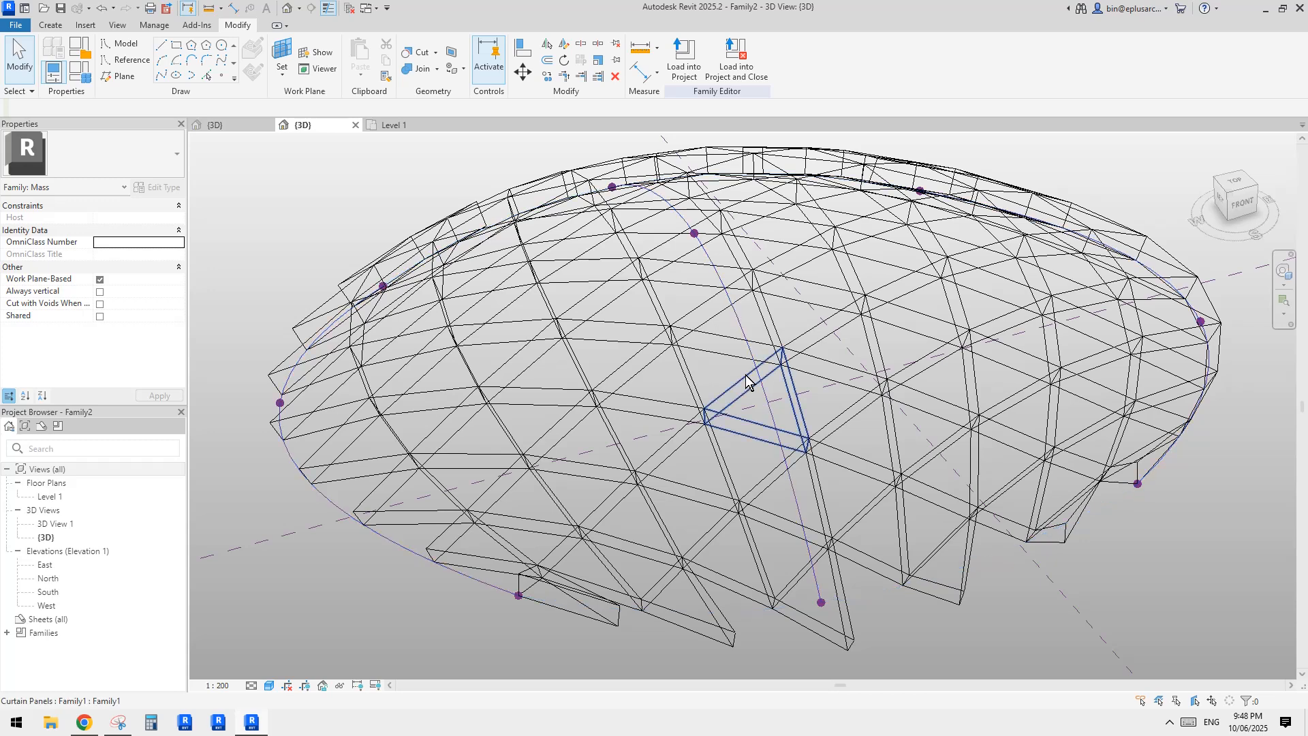
click(745, 379)
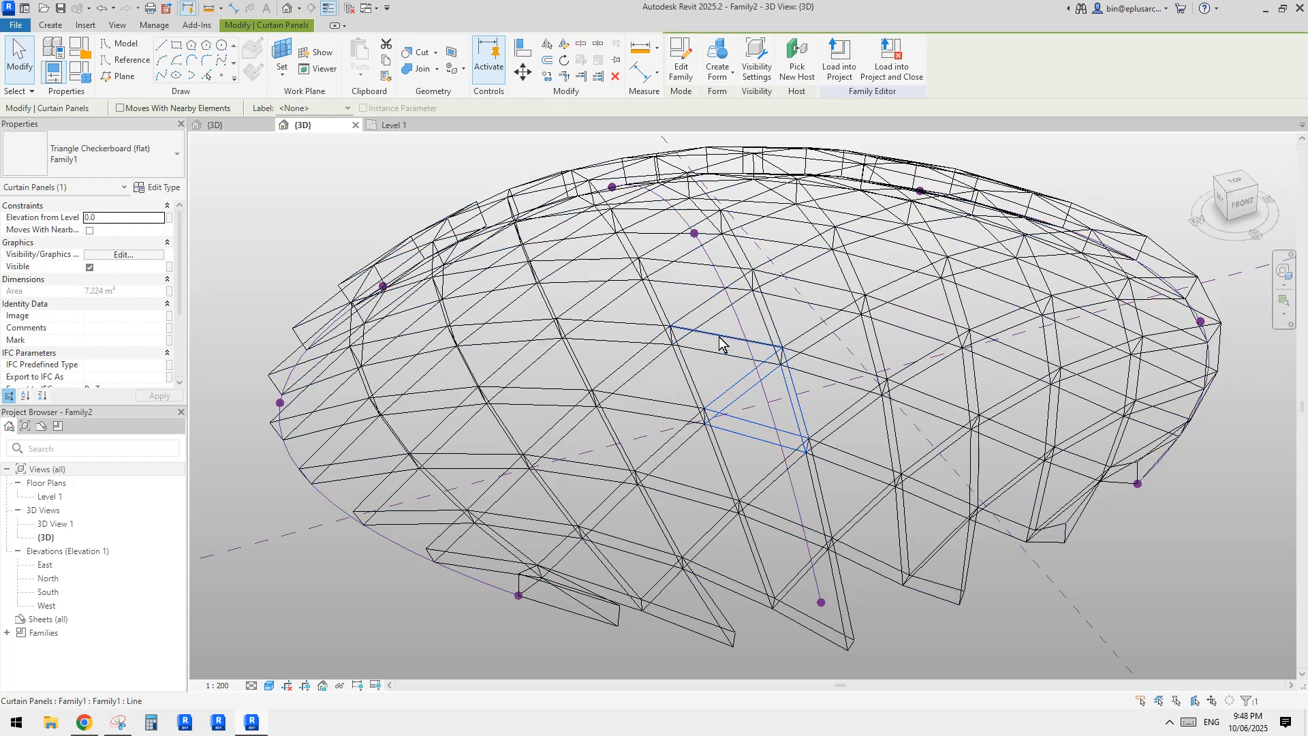
click(857, 403)
click(743, 422)
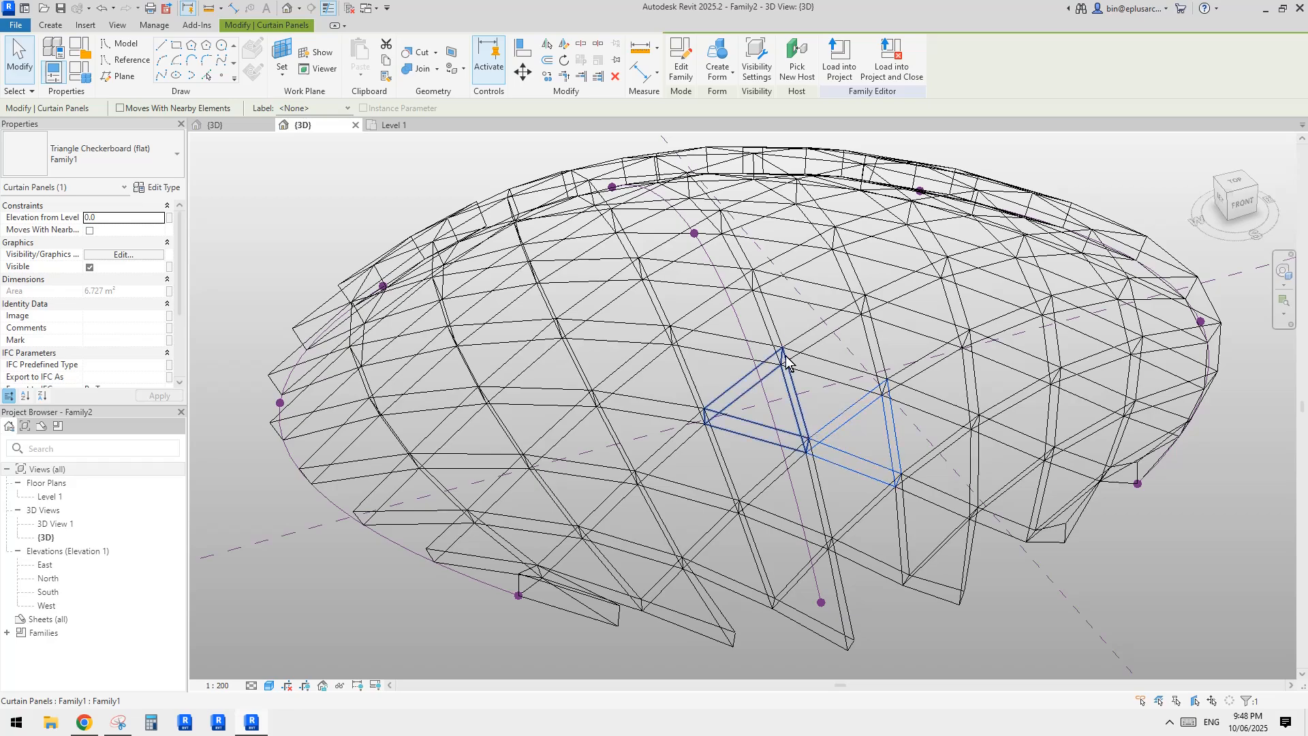
shift+middle_drag(808, 439, 818, 433)
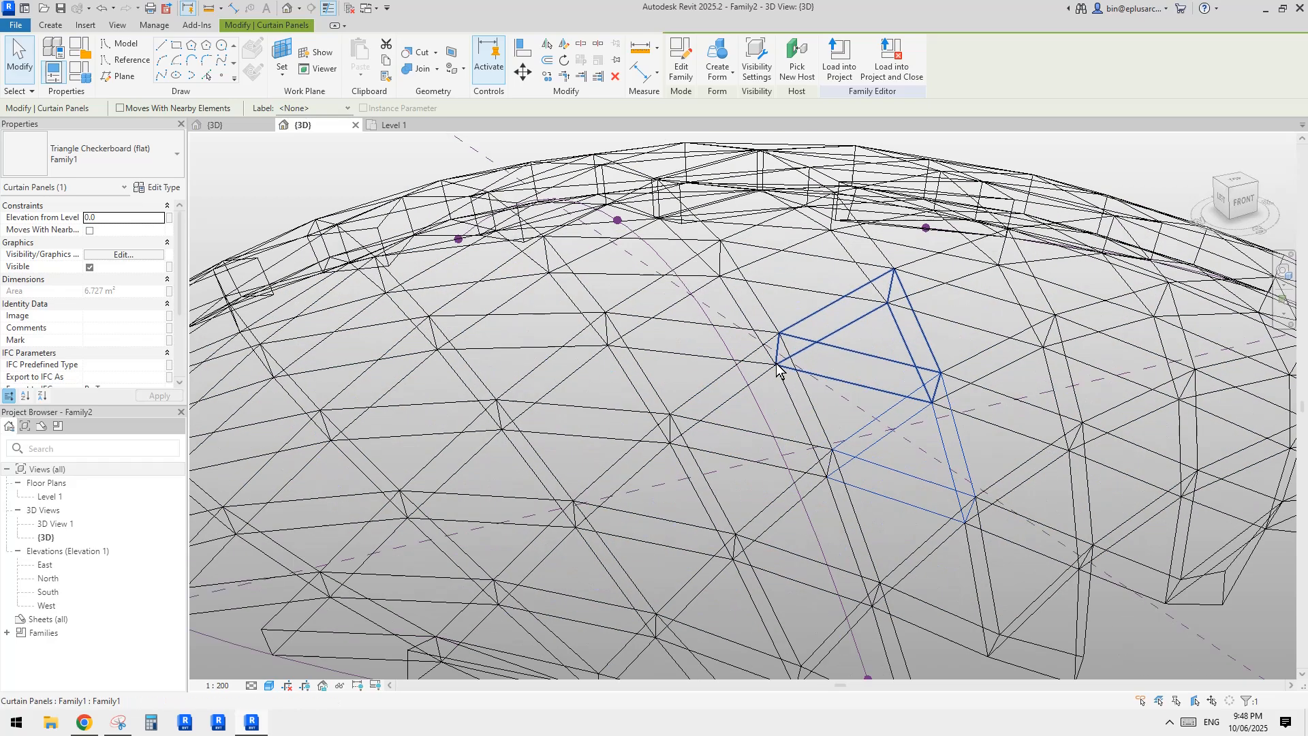
scroll(780, 351, up, 2)
scroll(782, 476, down, 2)
scroll(756, 460, up, 5)
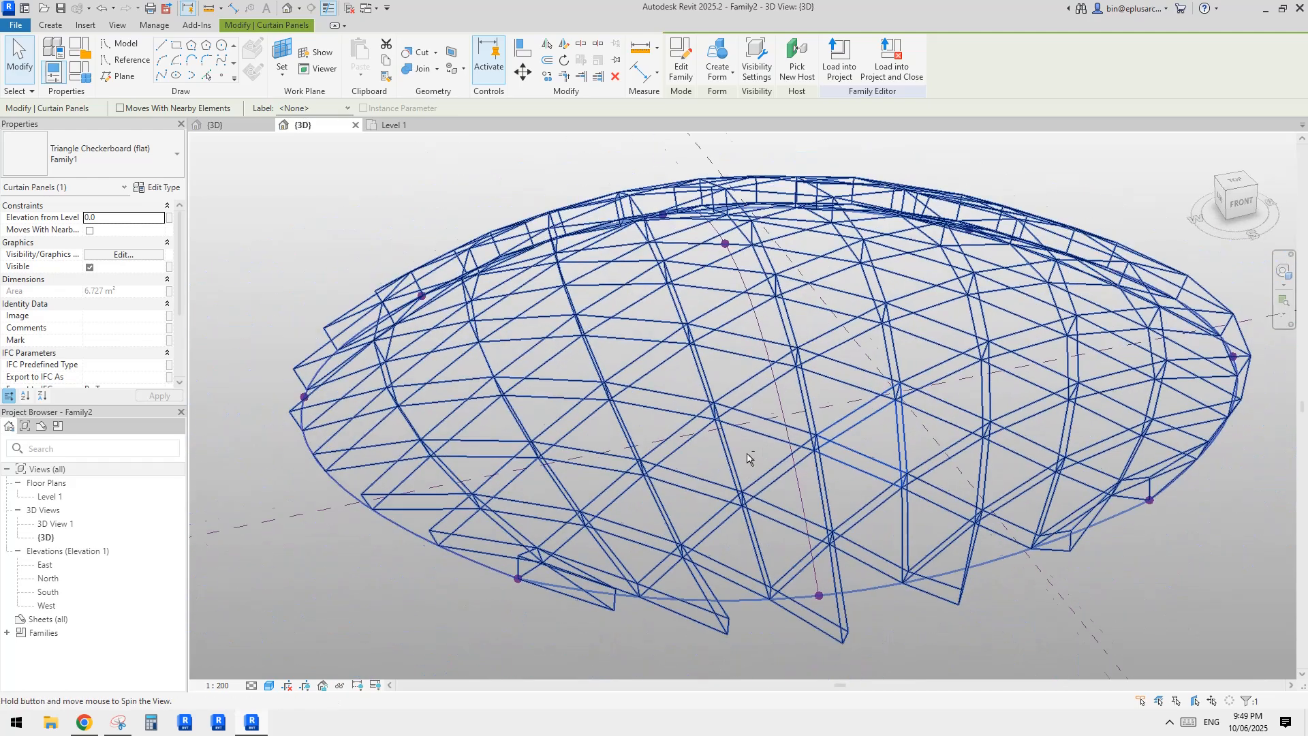
scroll(741, 438, down, 5)
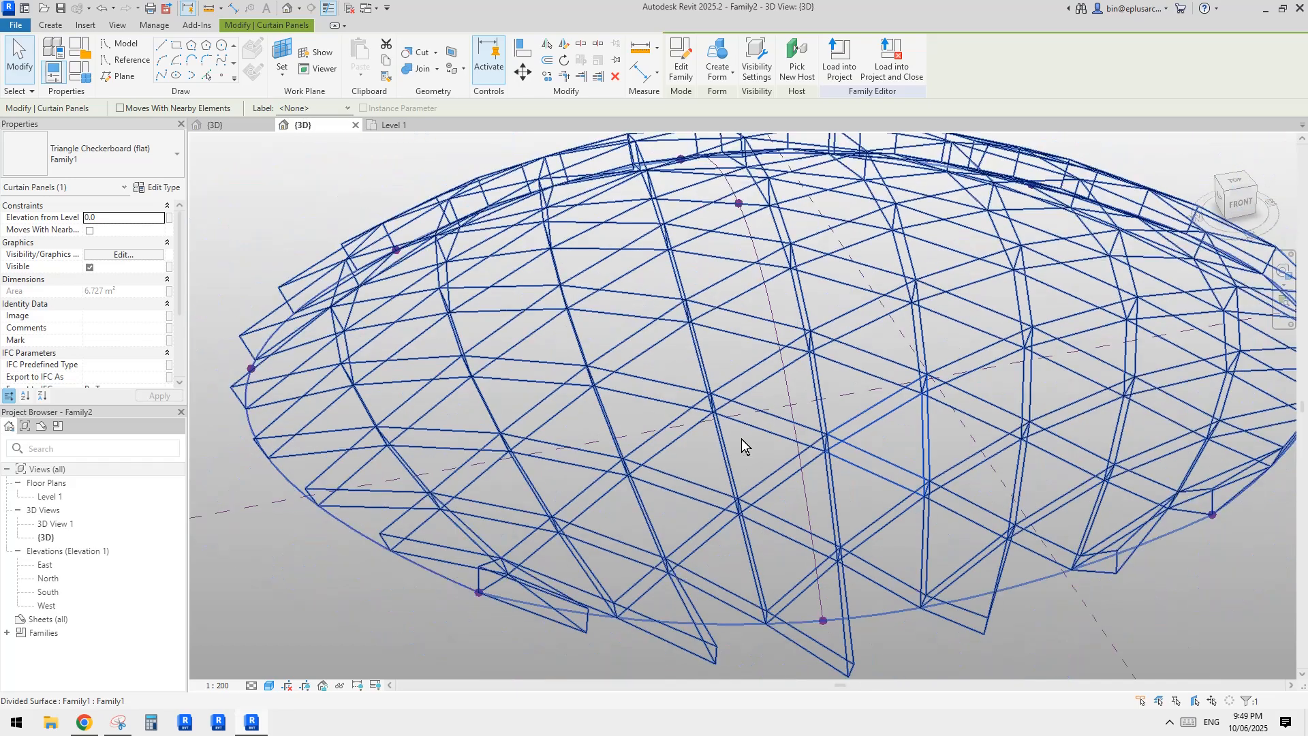
Make the panel family's vertical lines at points 1 and 2 invisible and reload the family, overwriting the existing version.
double_click(763, 442)
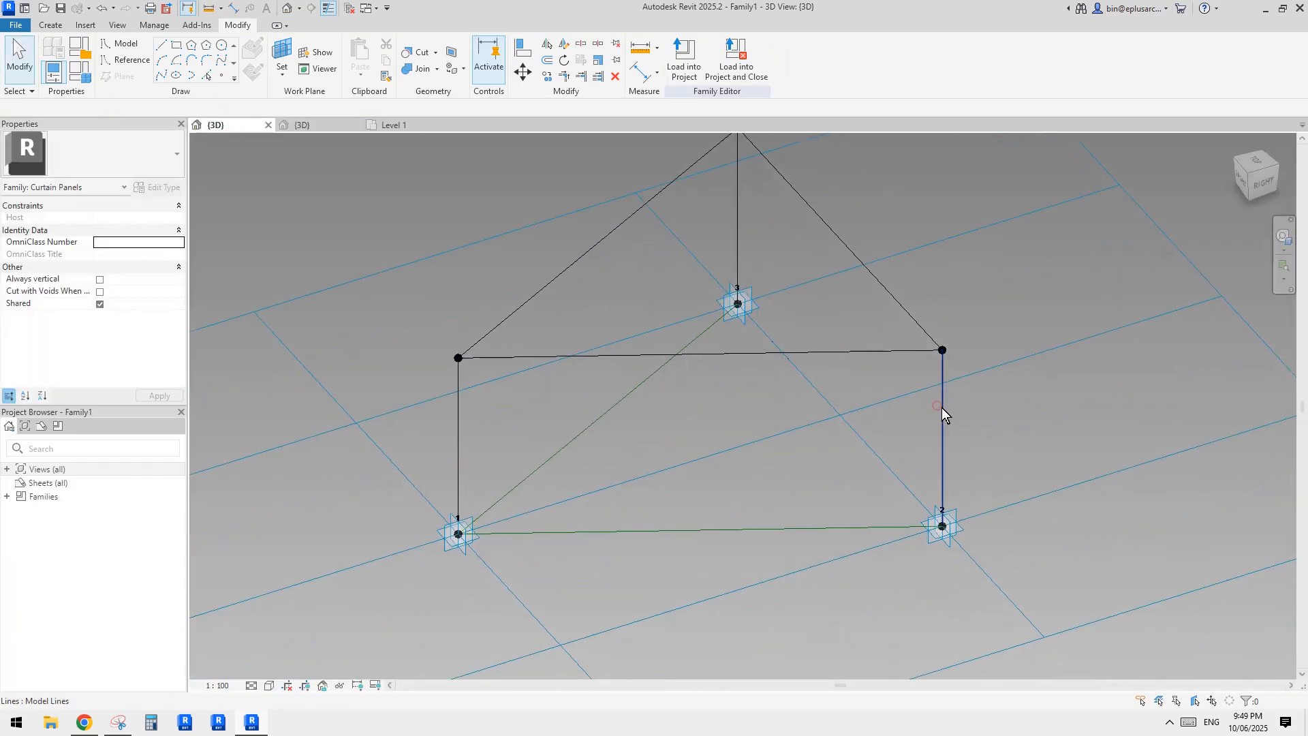
click(943, 408)
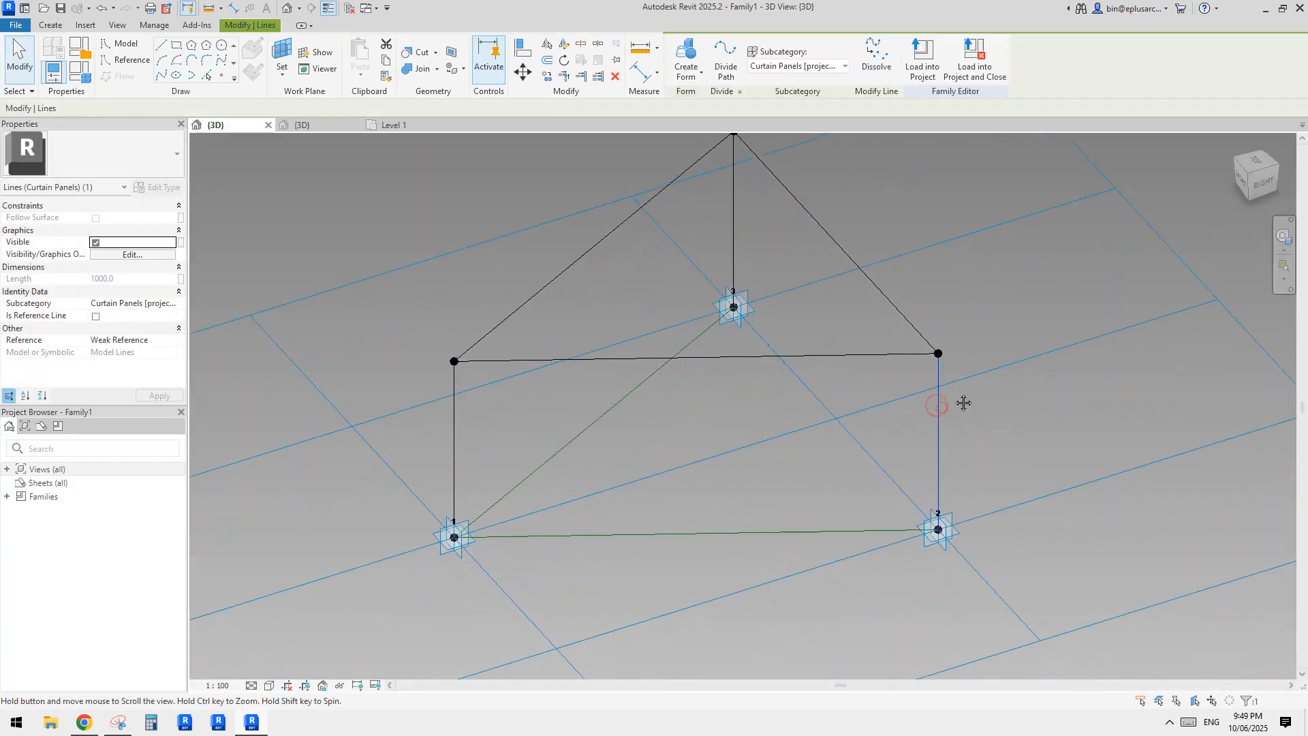
ctrl+click(455, 452)
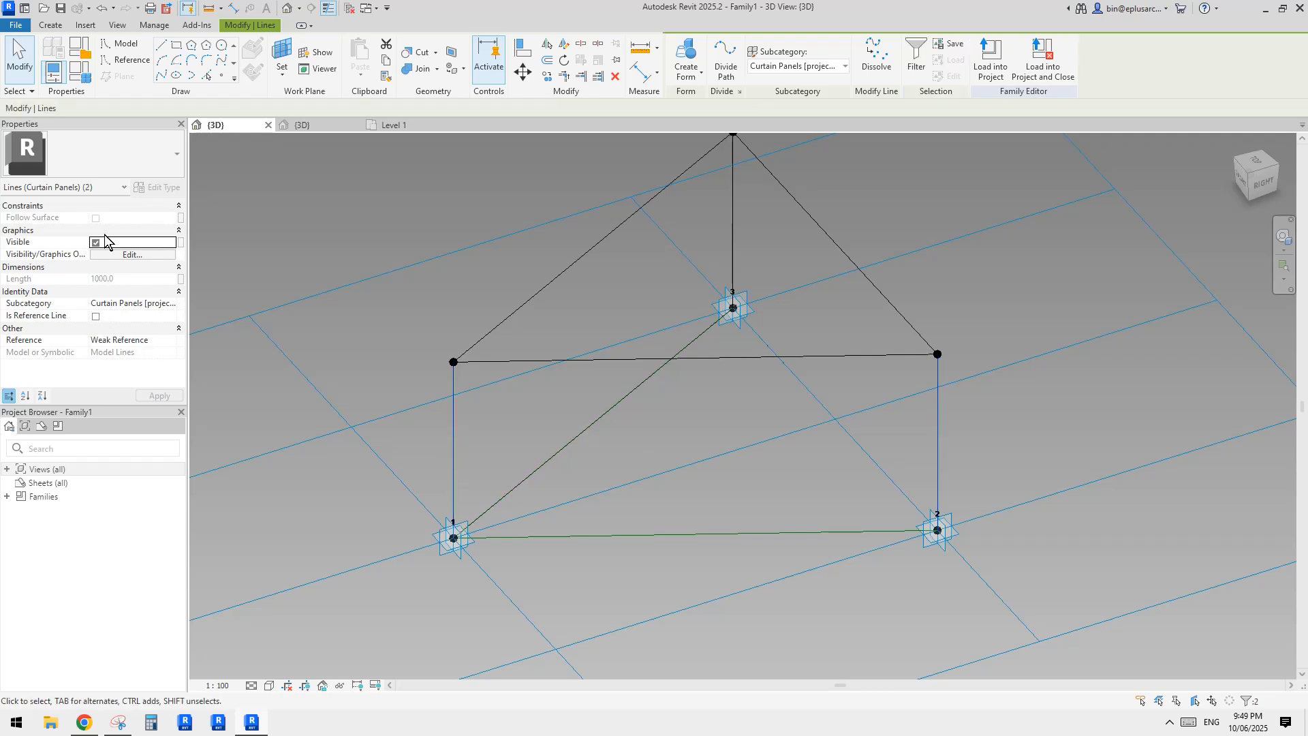
click(96, 243)
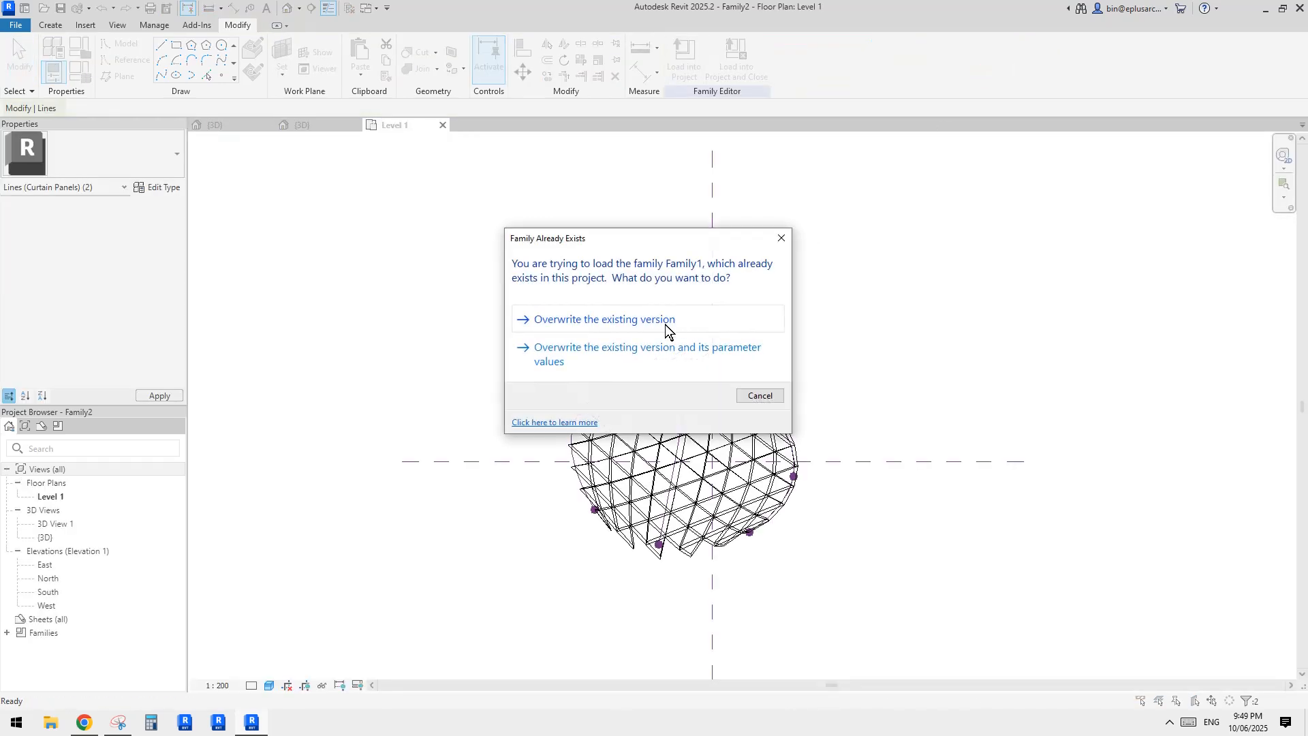
click(665, 325)
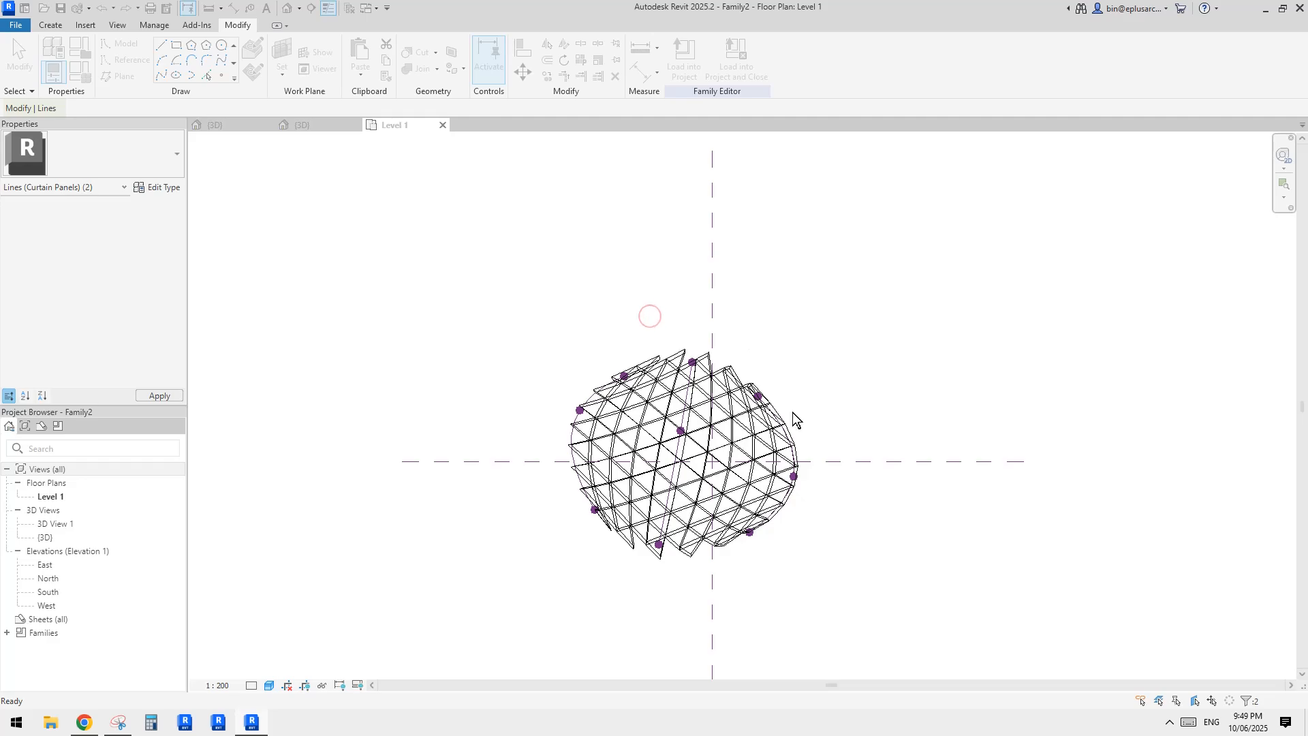
Examine the updated dome in 3D from several angles and check the vertical member at one joint between panels.
scroll(655, 499, up, 3)
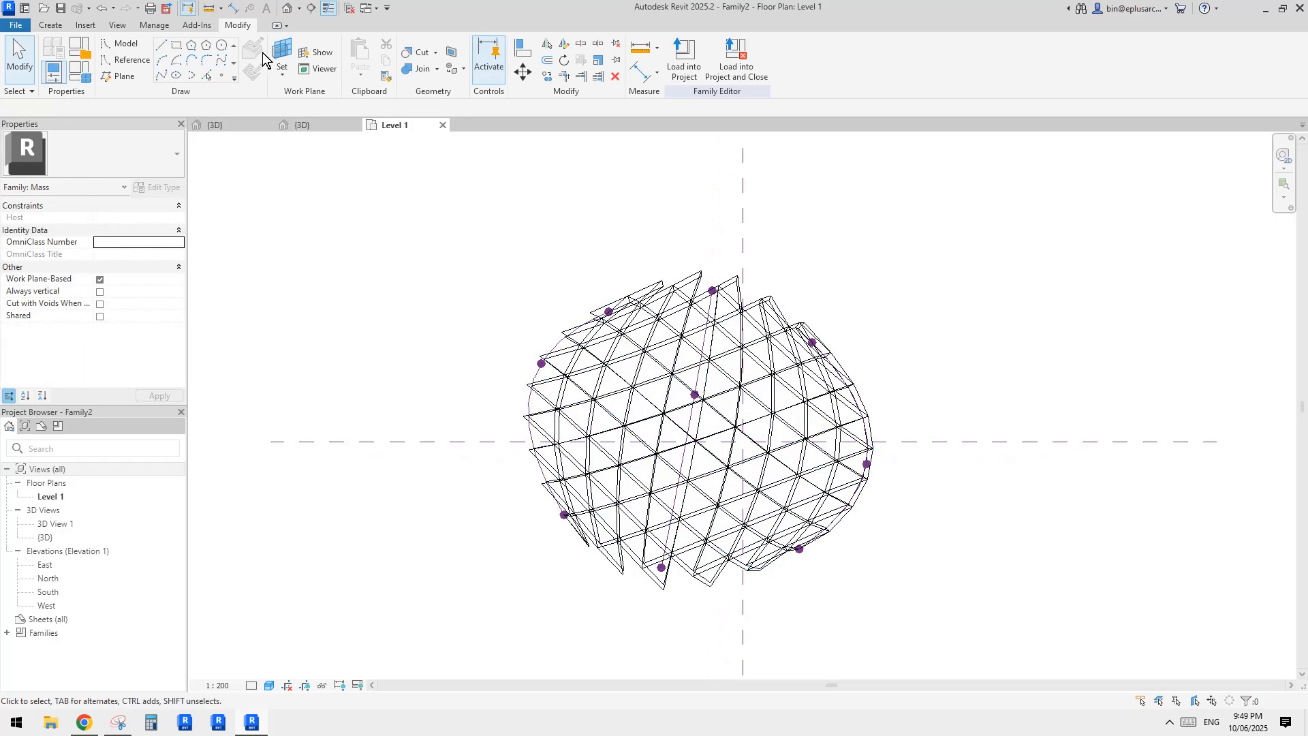
click(286, 9)
shift+middle_drag(784, 424, 897, 401)
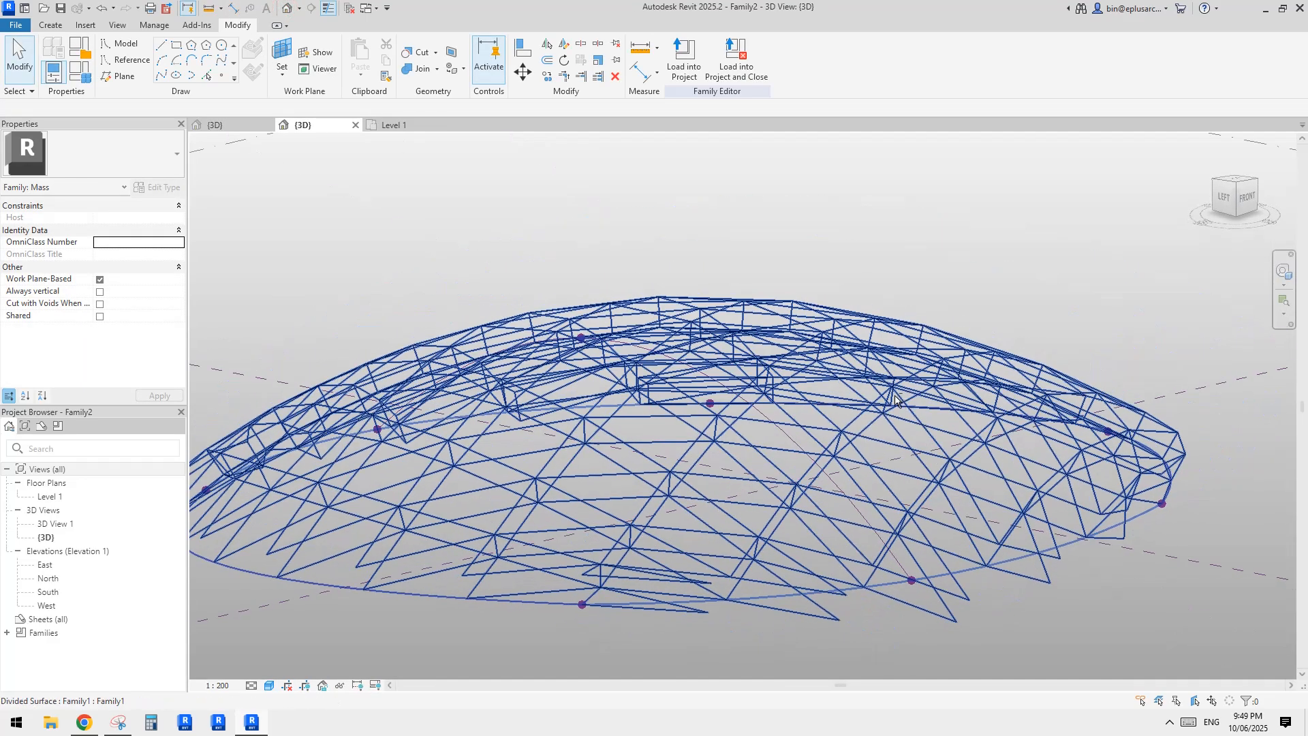
middle_drag(653, 459, 659, 429)
shift+middle_drag(507, 422, 773, 441)
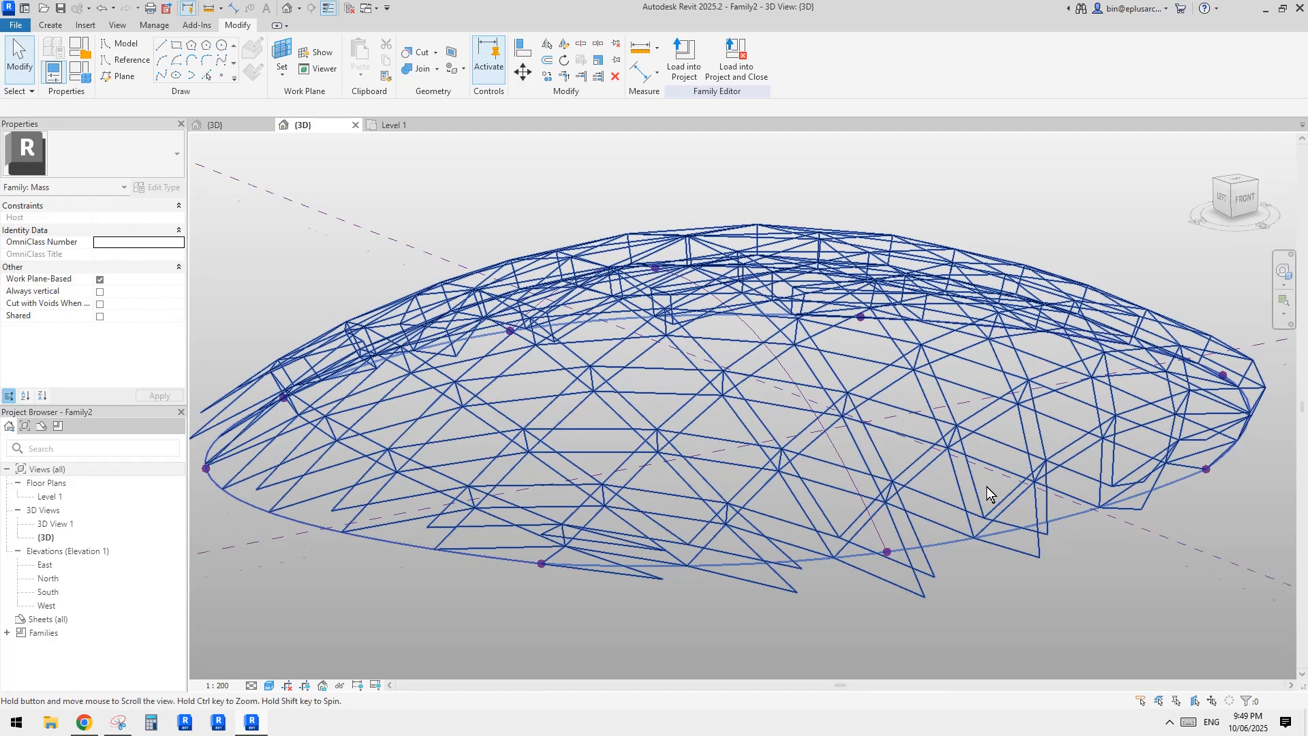
shift+middle_drag(986, 487, 418, 544)
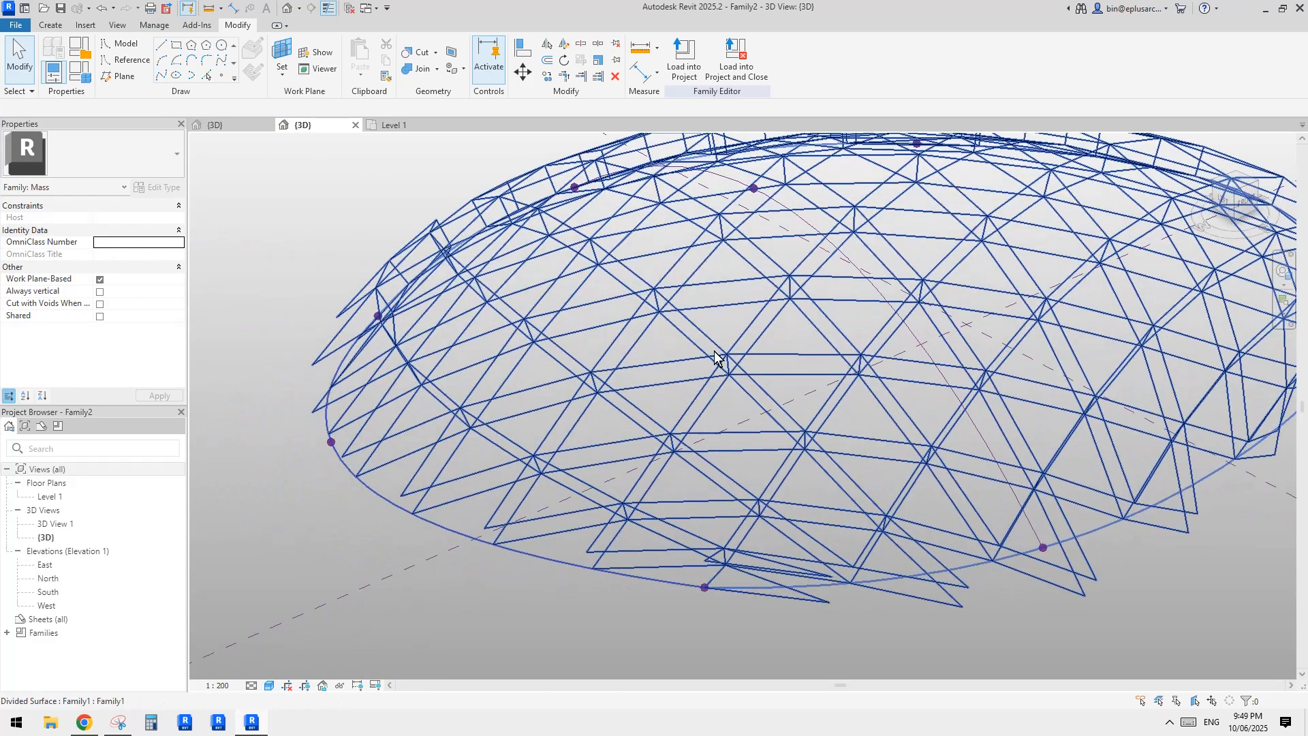
scroll(716, 355, up, 3)
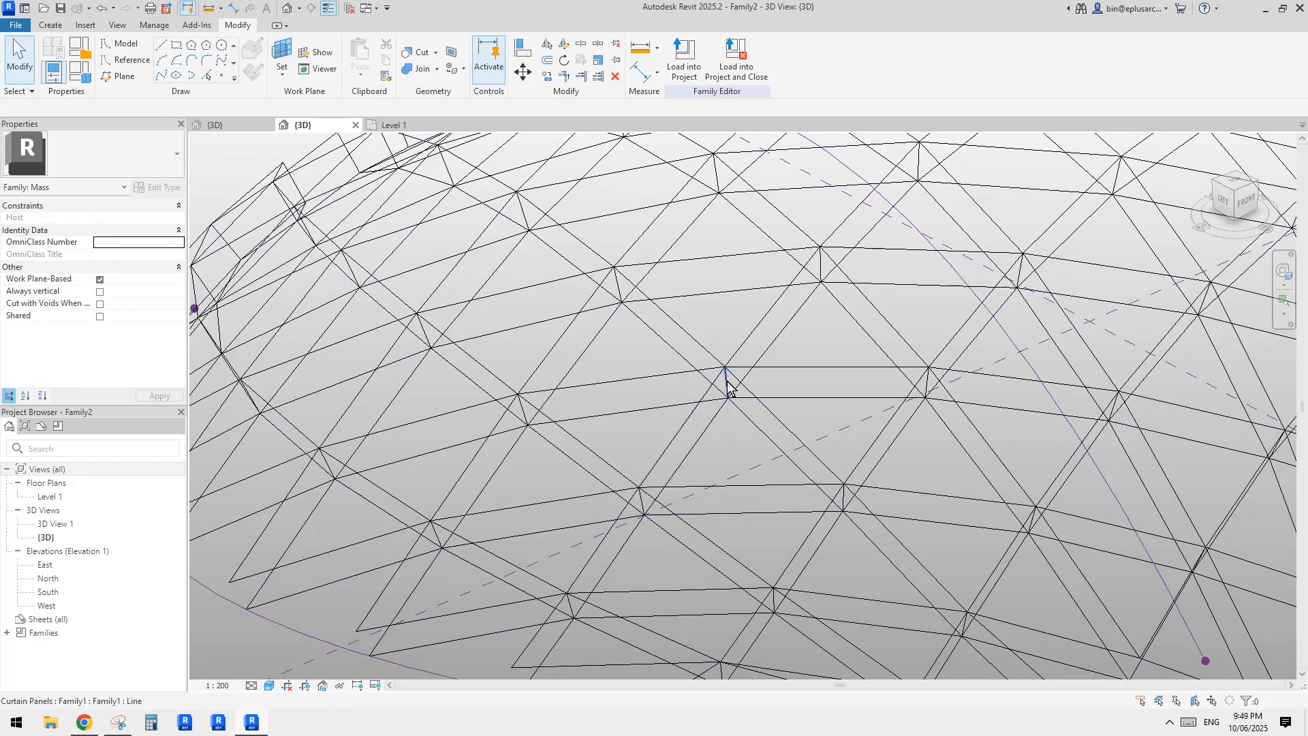
click(728, 389)
scroll(732, 396, down, 5)
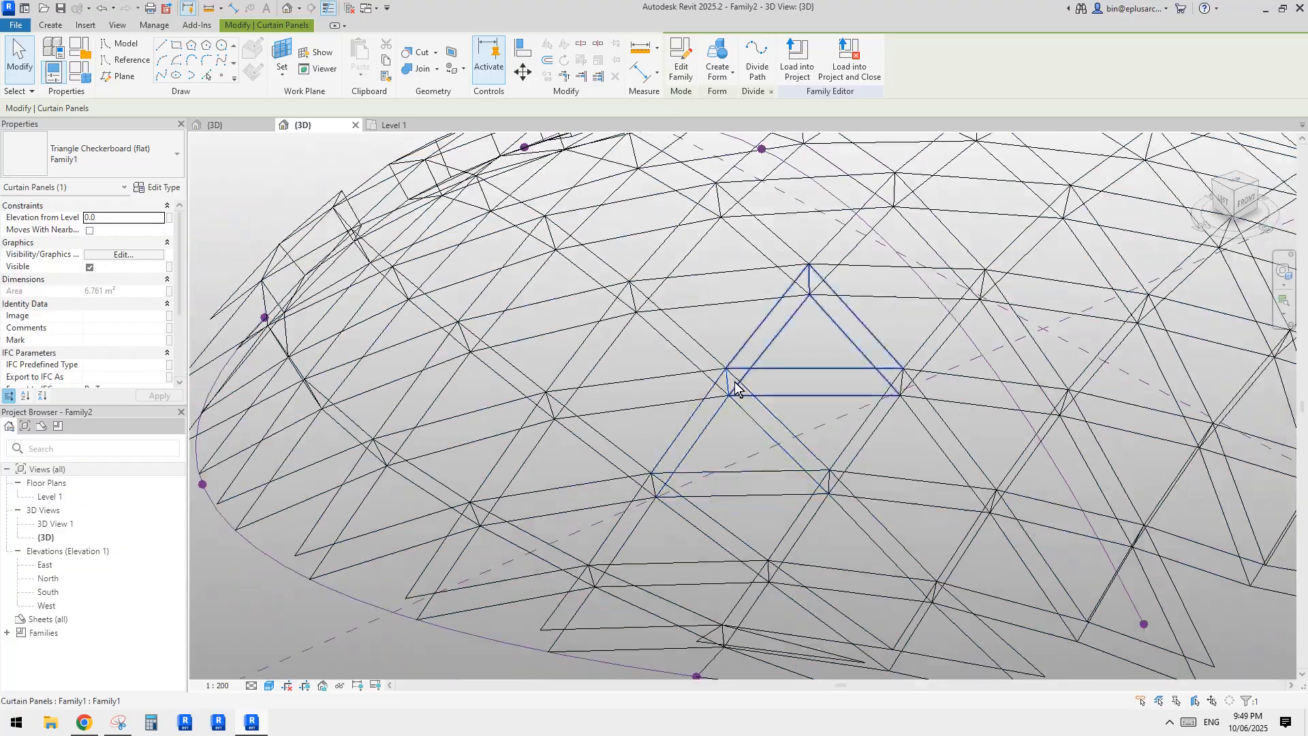
Set the V grid number of the dome's divided surface to 30.
key(Escape)
scroll(865, 382, up, 2)
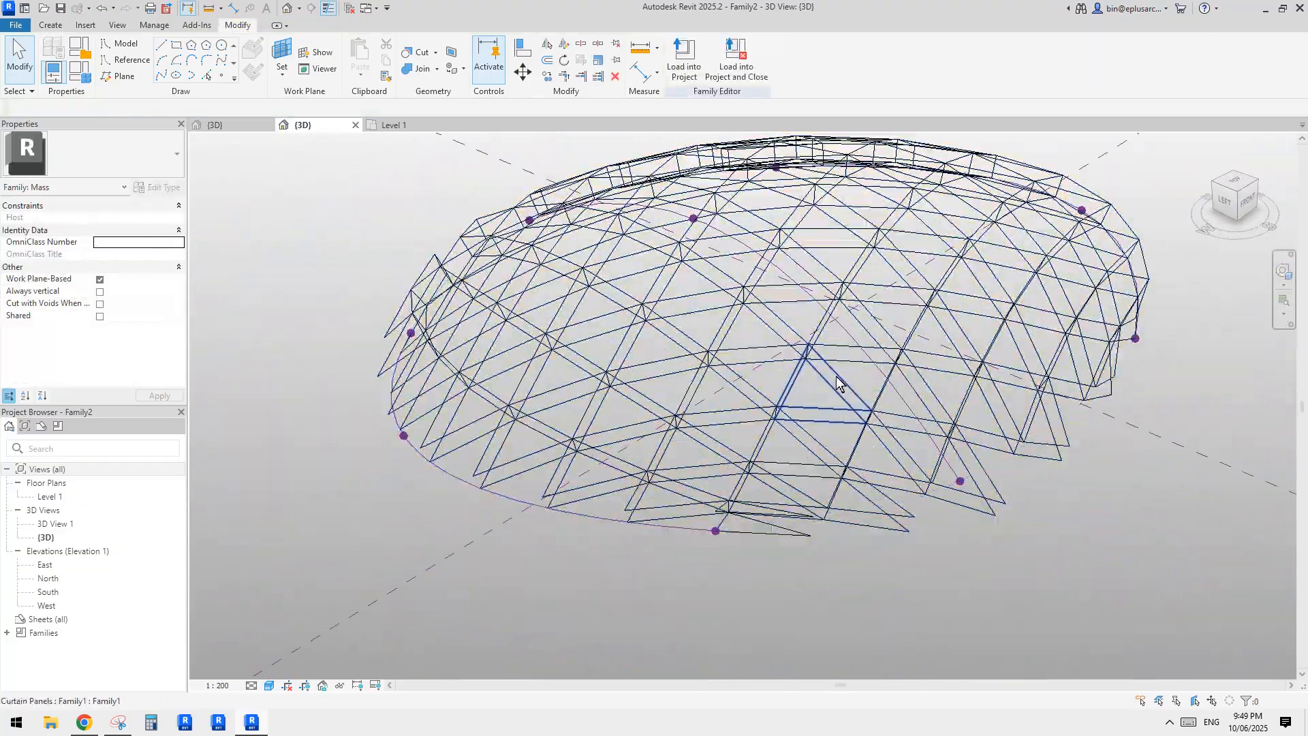
shift+middle_drag(841, 382, 787, 448)
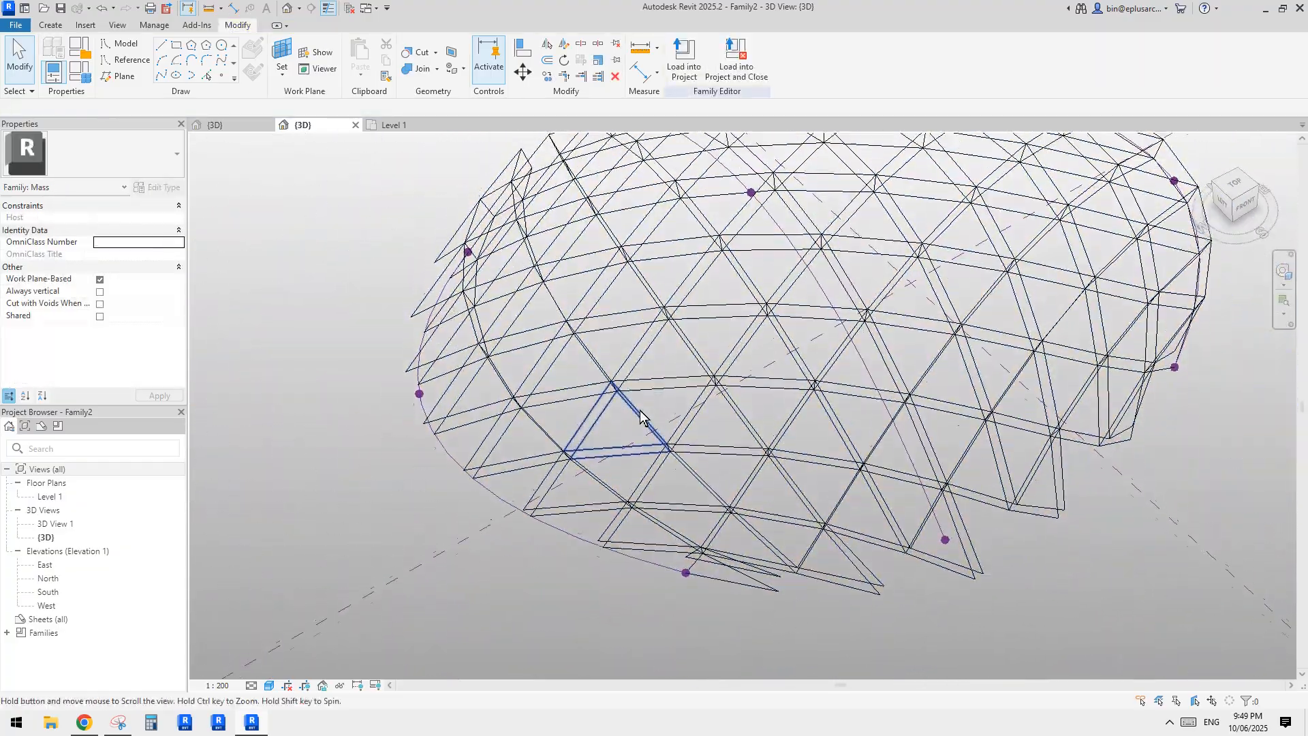
middle_drag(643, 418, 634, 458)
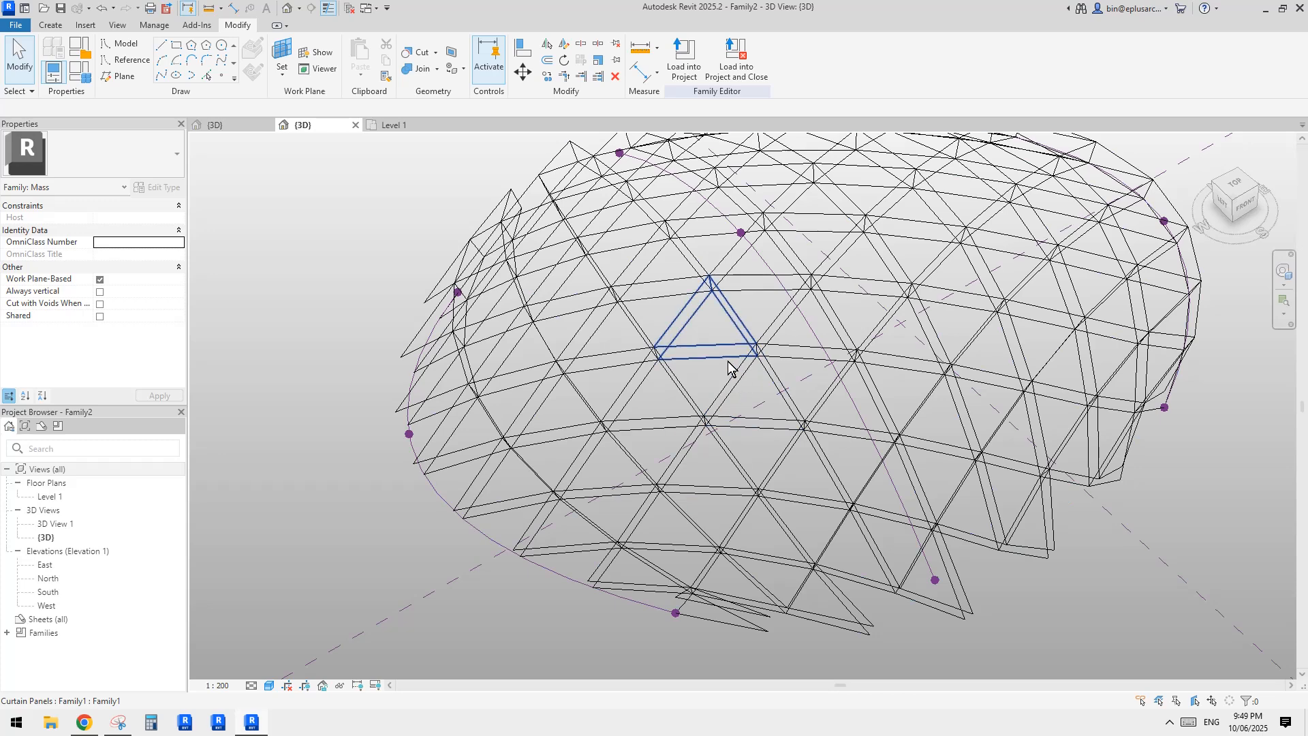
key(Tab)
click(712, 378)
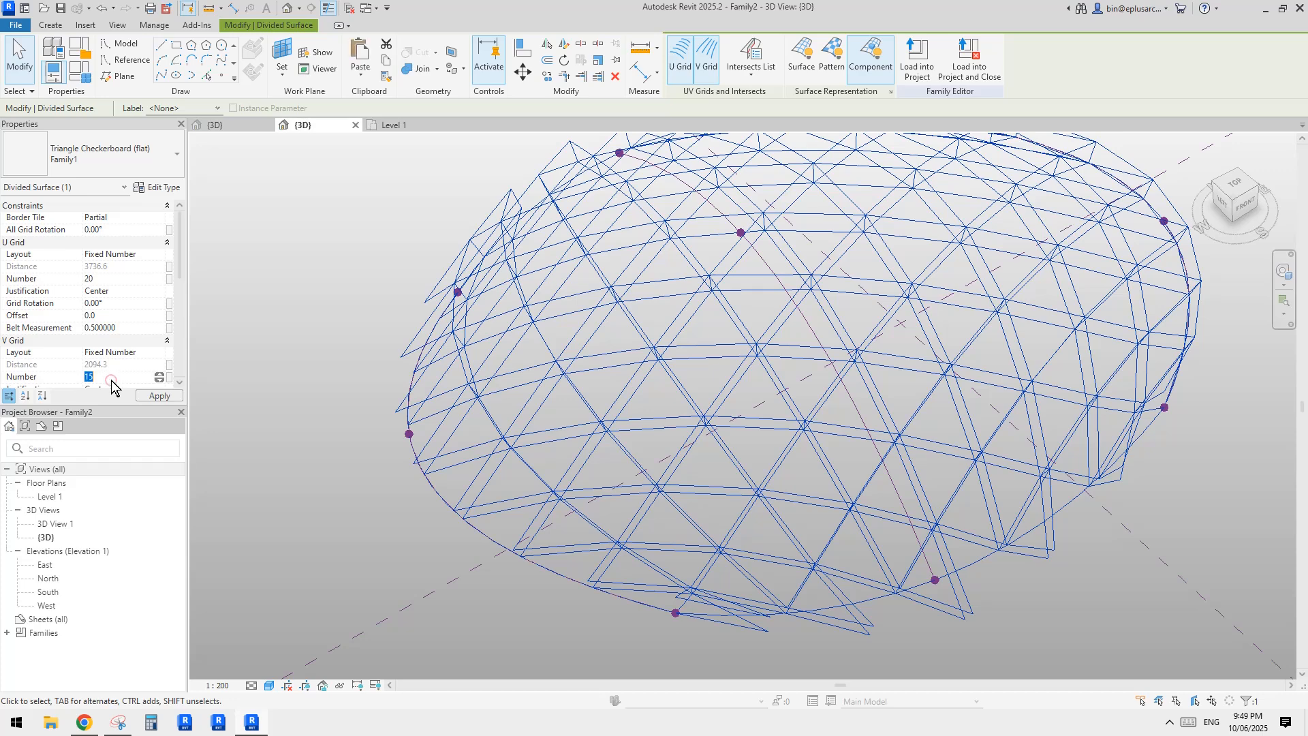
text(30)
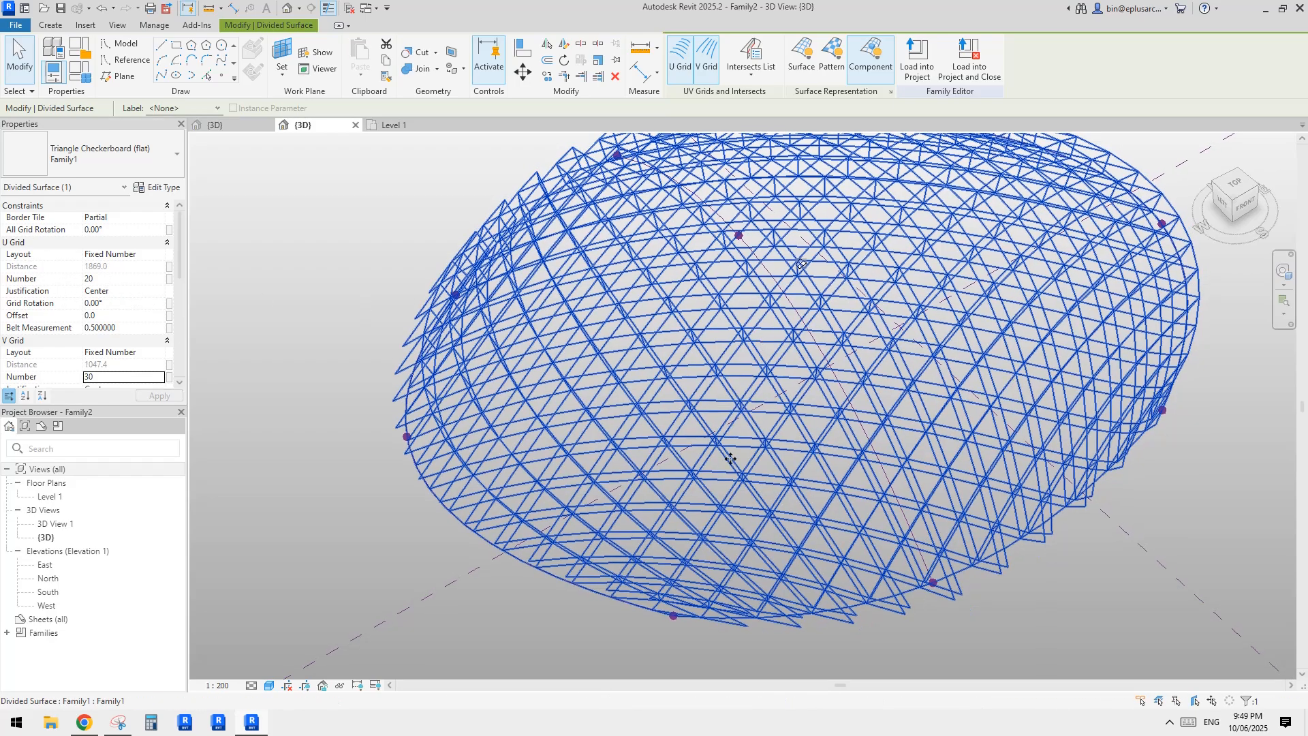
key(Escape)
Examine the denser triangular panel grid on the dome from several angles in 3D.
middle_drag(900, 431, 928, 370)
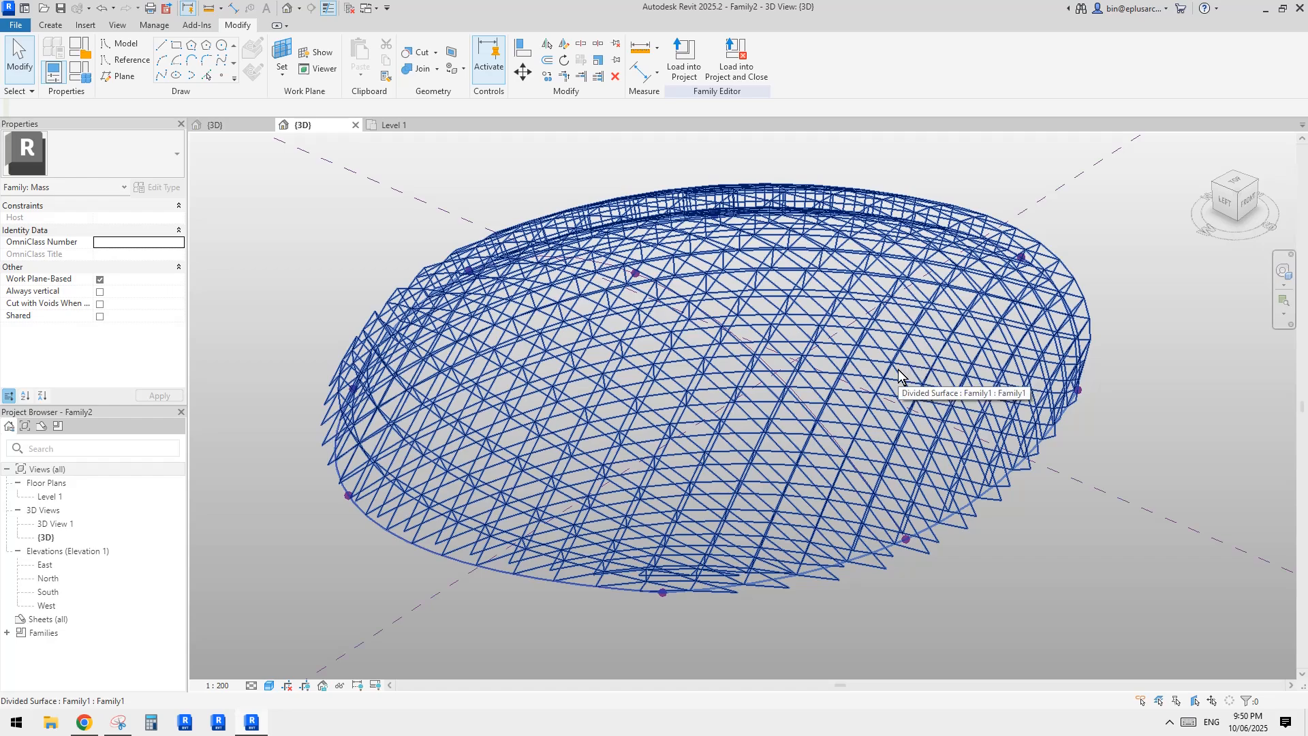
middle_drag(713, 408, 729, 446)
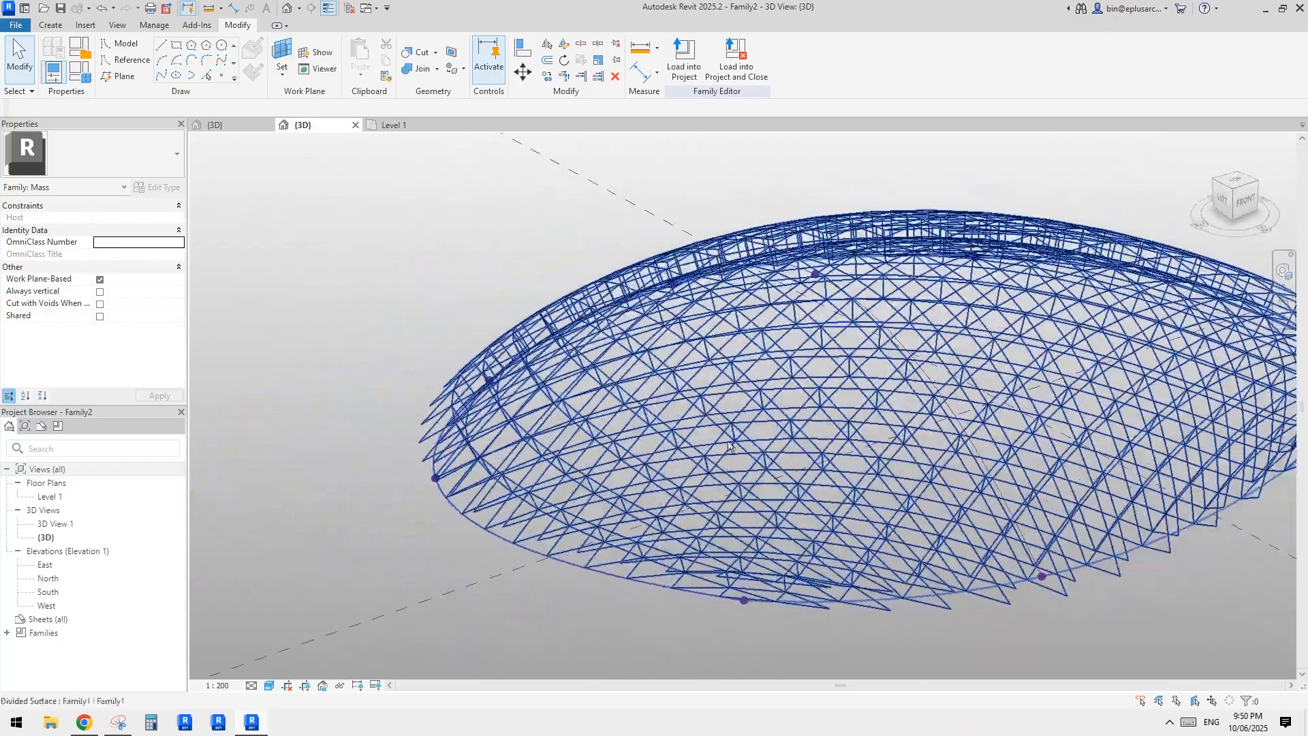
scroll(772, 393, up, 2)
click(771, 393)
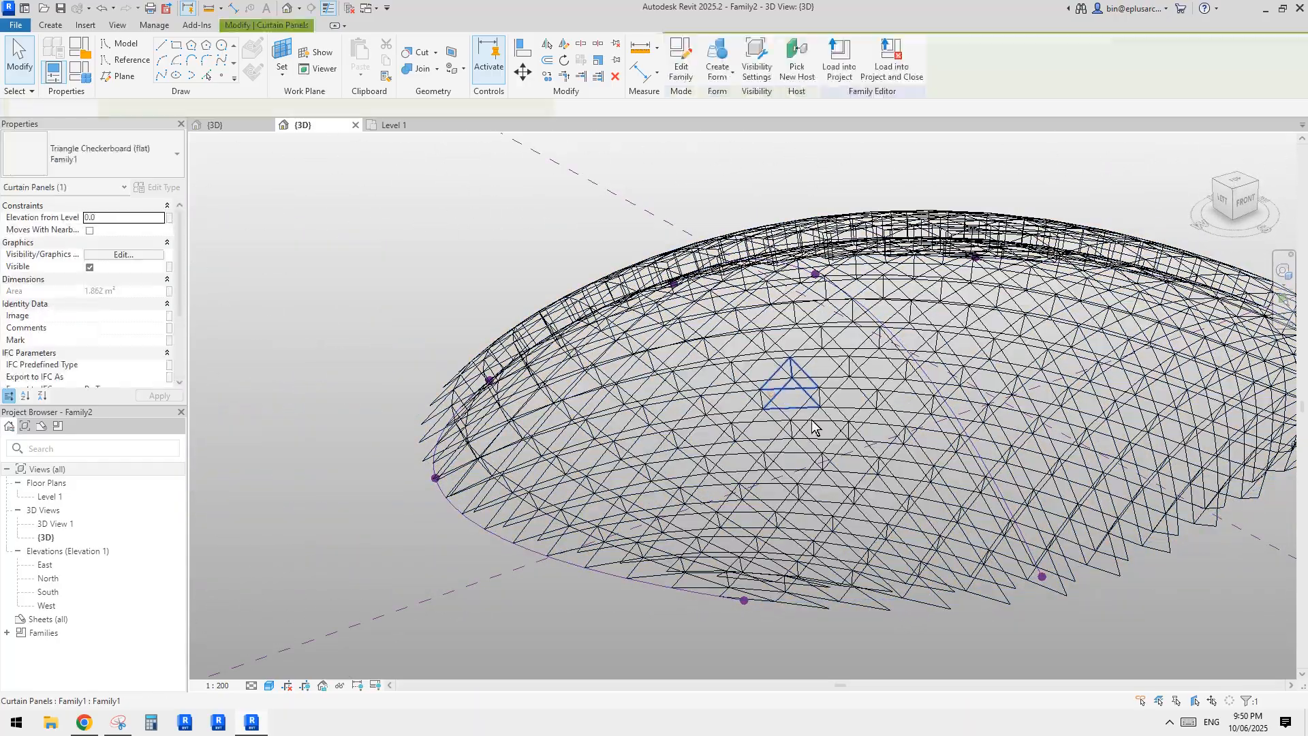
scroll(772, 393, up, 1)
right_click(817, 421)
key(Escape)
shift+middle_drag(831, 420, 790, 417)
key(Escape)
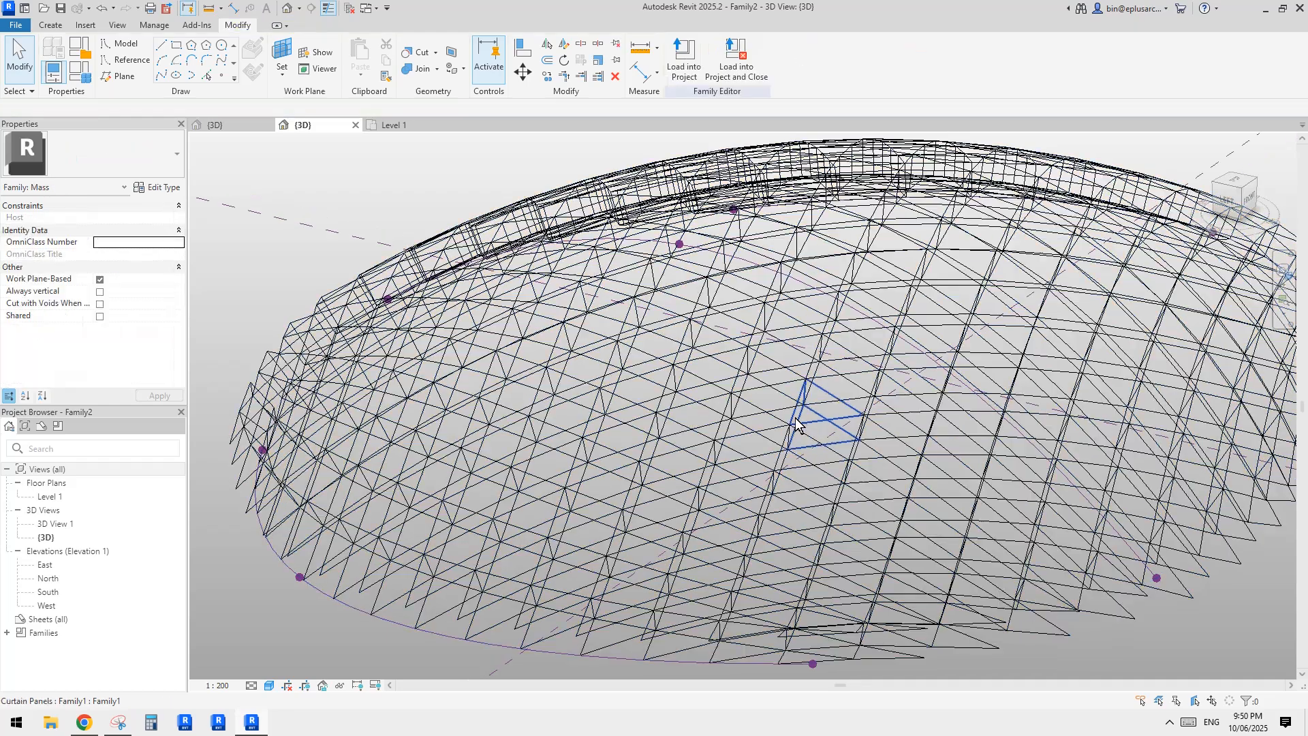
Set the offset of the Family1 curtain panel type to 500.
click(775, 387)
scroll(738, 363, up, 1)
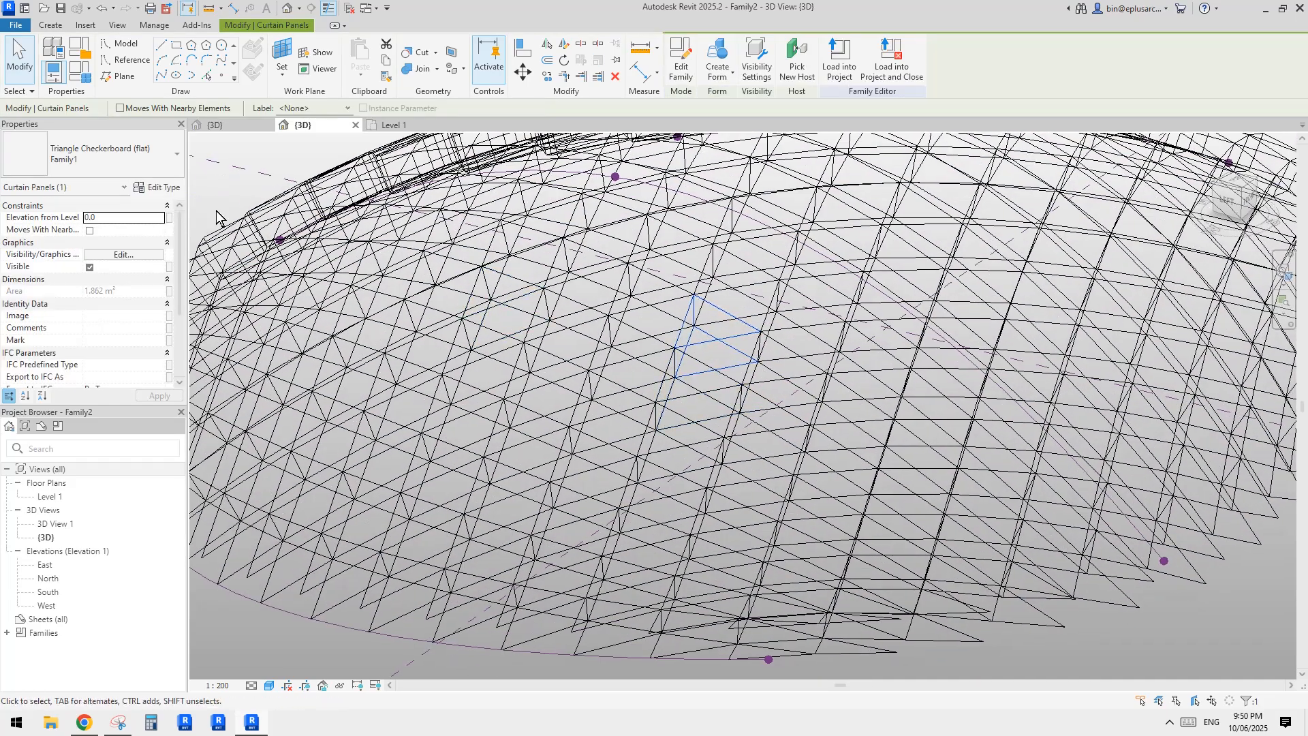
click(157, 188)
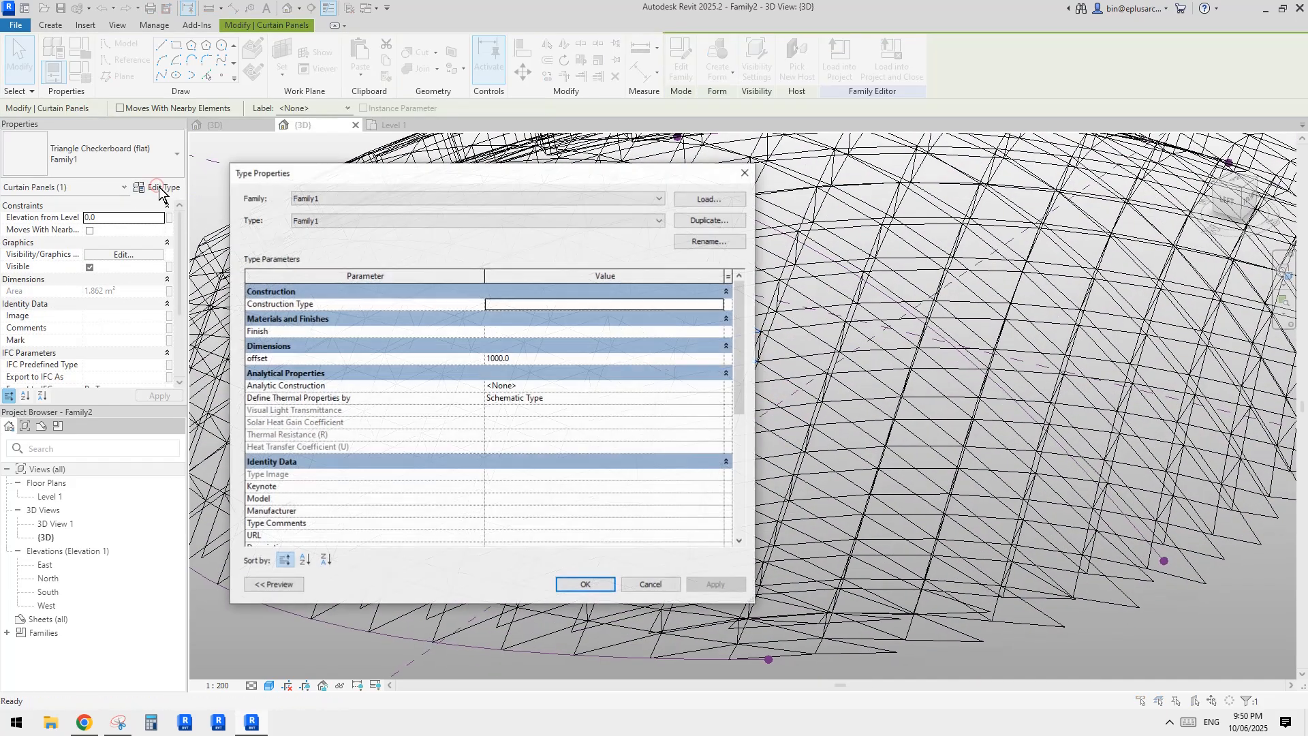
click(563, 362)
click(714, 359)
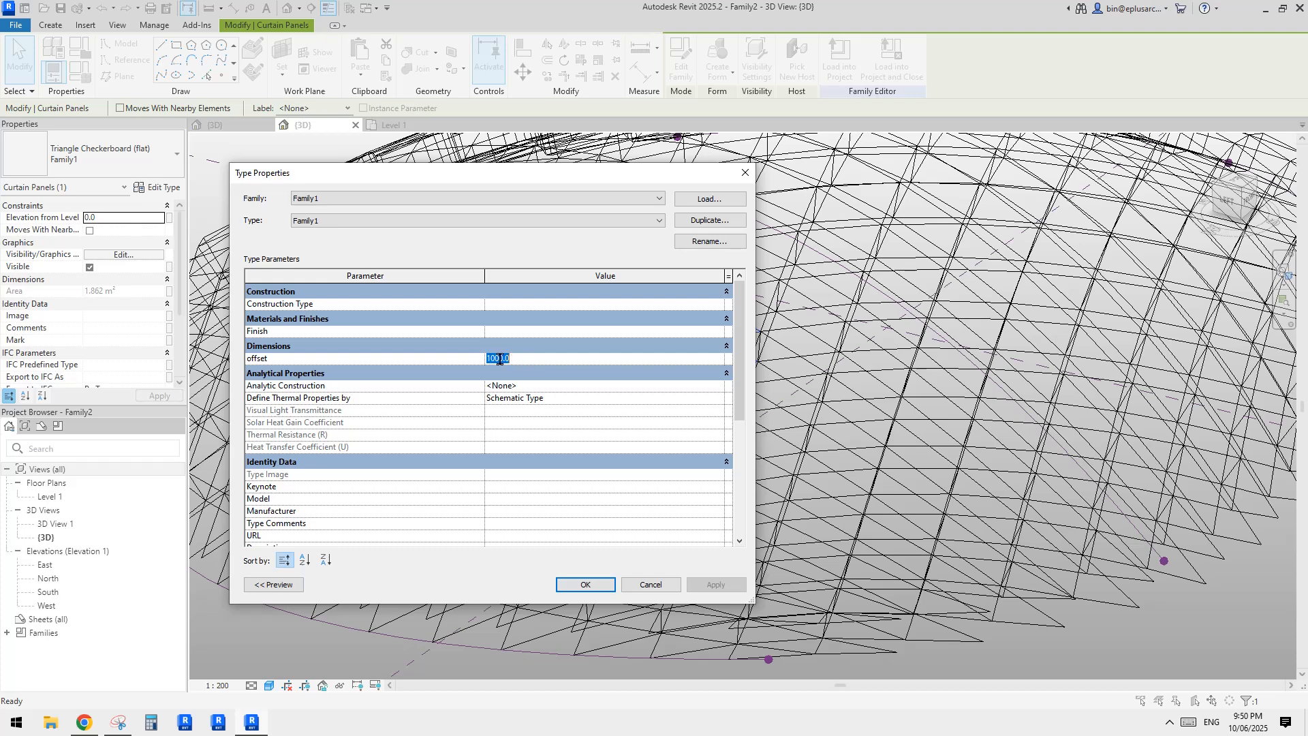
click(744, 173)
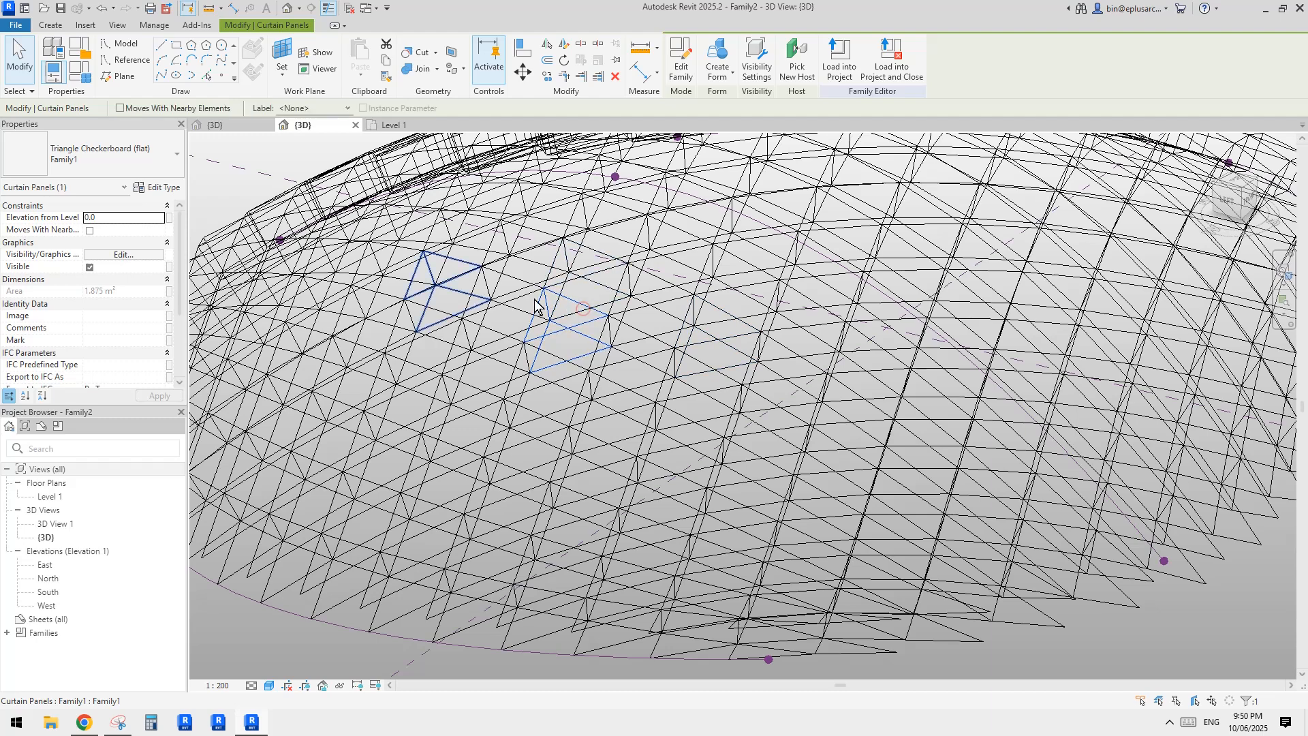
click(157, 187)
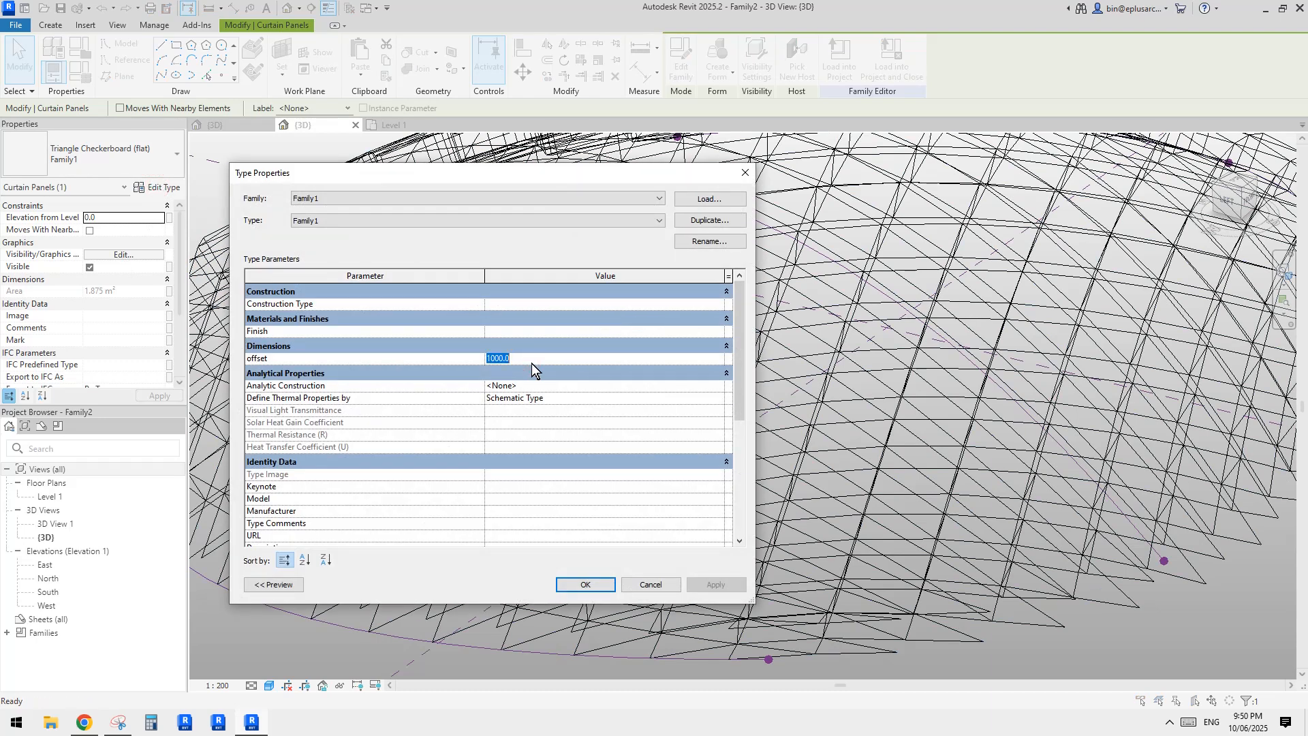
text(500)
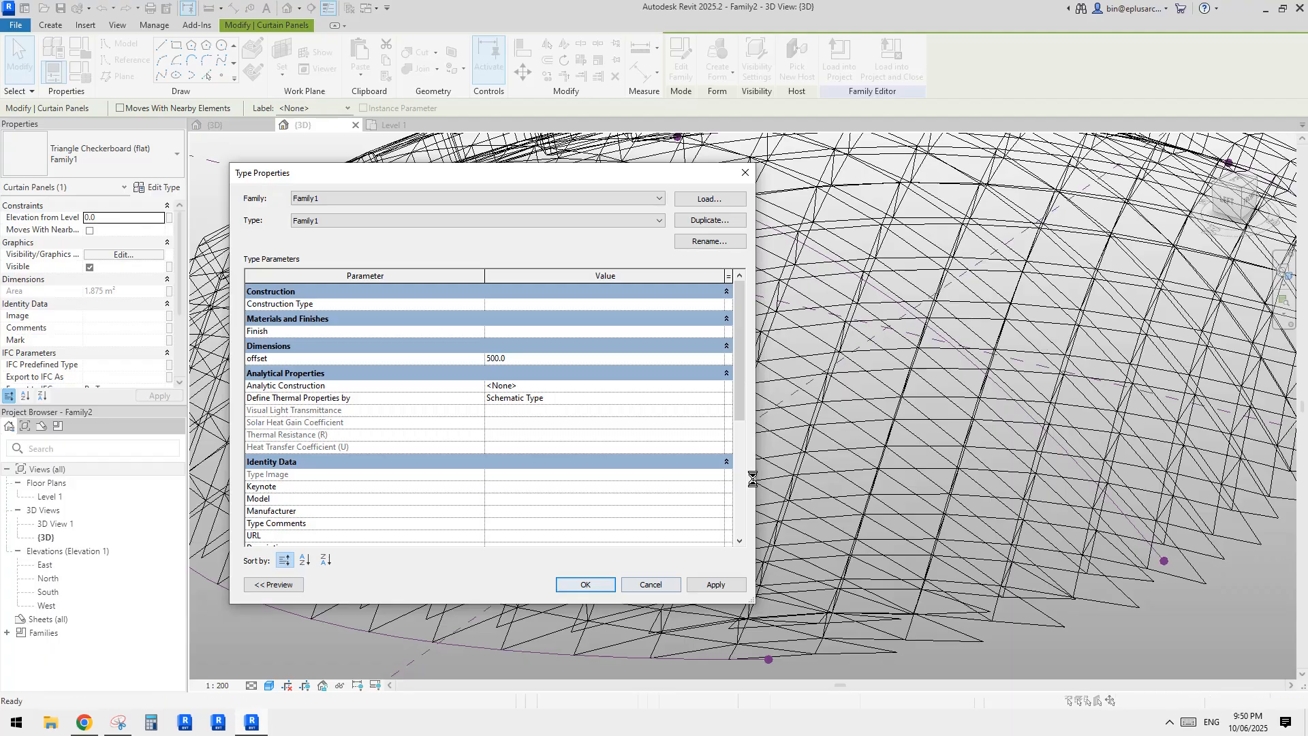
click(884, 424)
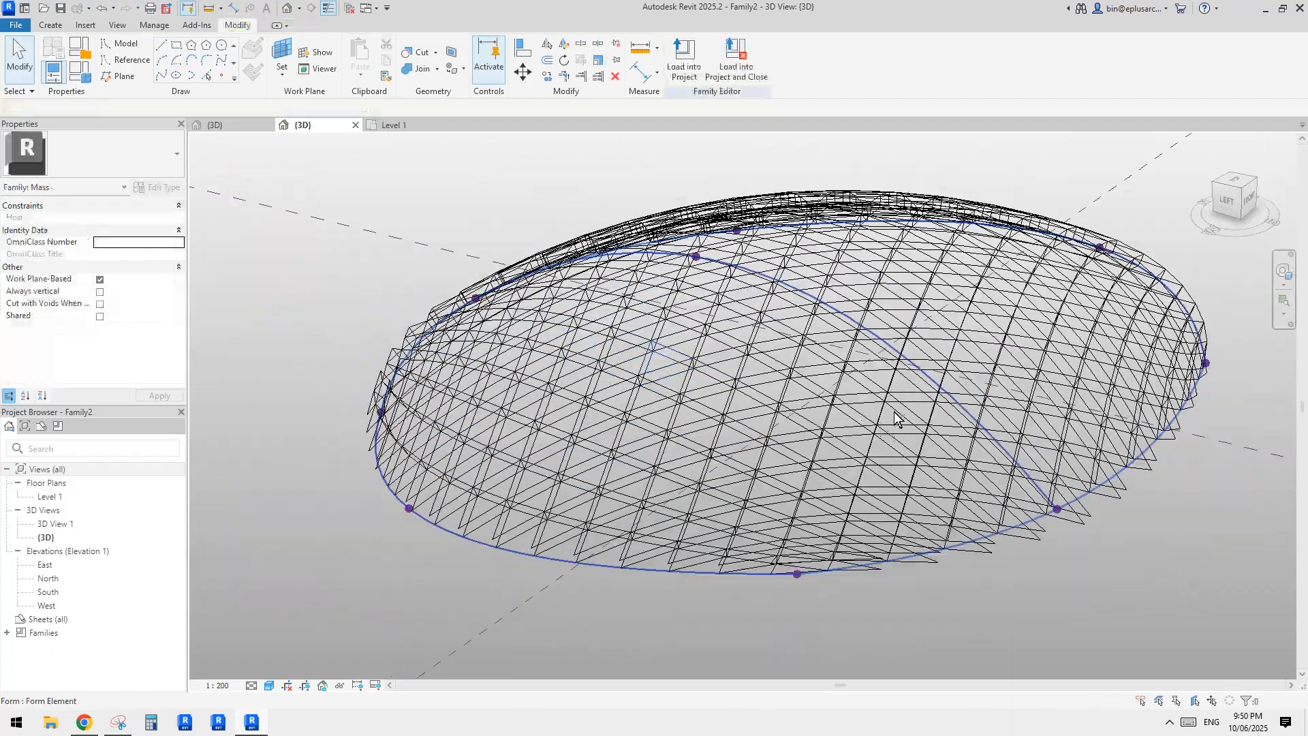
Examine the dome's panels in 3D and compare them with the roof structure photo in the Reddit post in Chrome.
scroll(894, 411, down, 2)
shift+middle_drag(894, 412, 681, 372)
scroll(640, 411, up, 3)
shift+middle_drag(641, 411, 731, 442)
scroll(733, 433, up, 5)
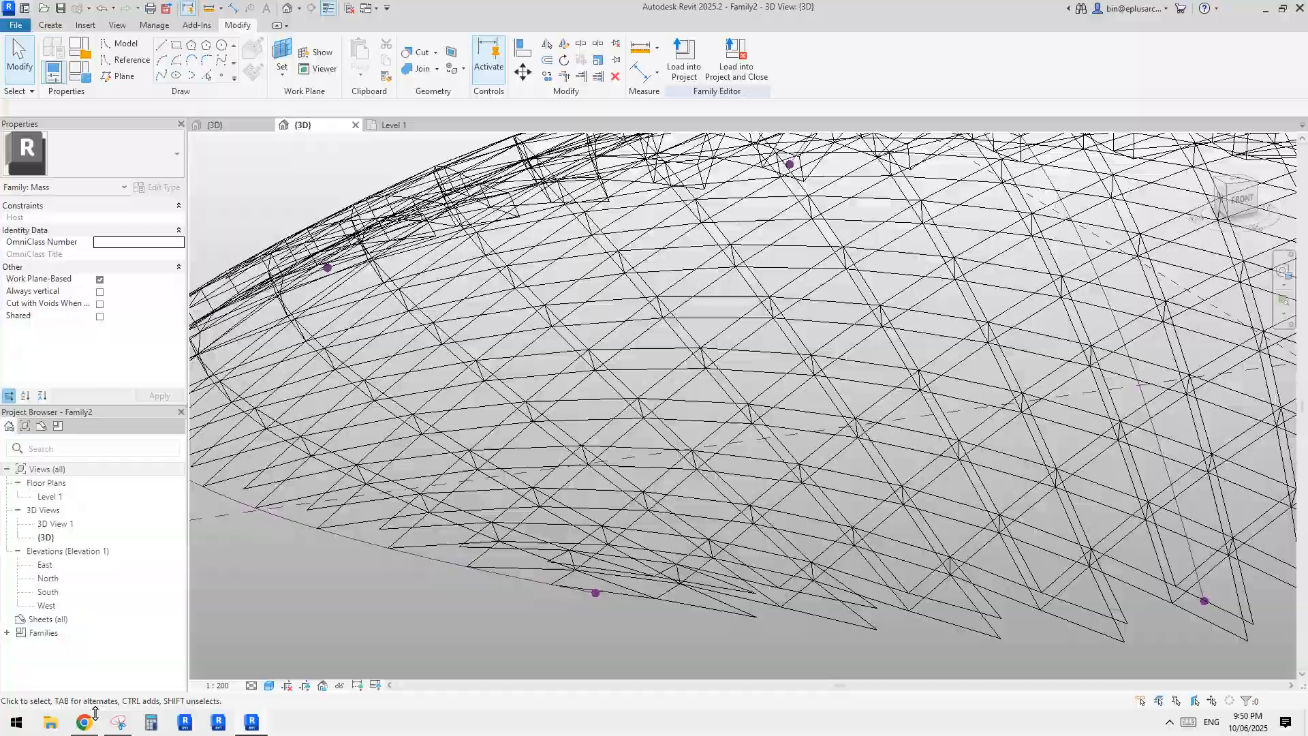
click(87, 721)
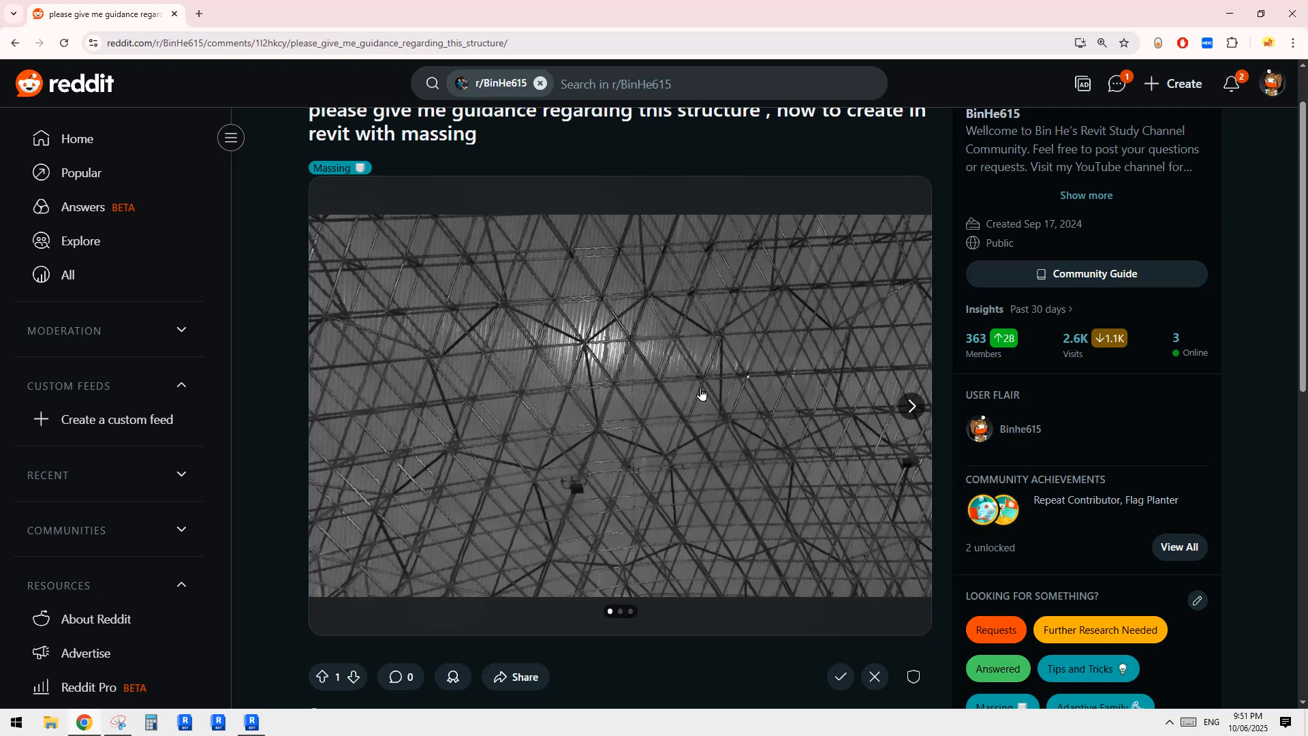
click(251, 722)
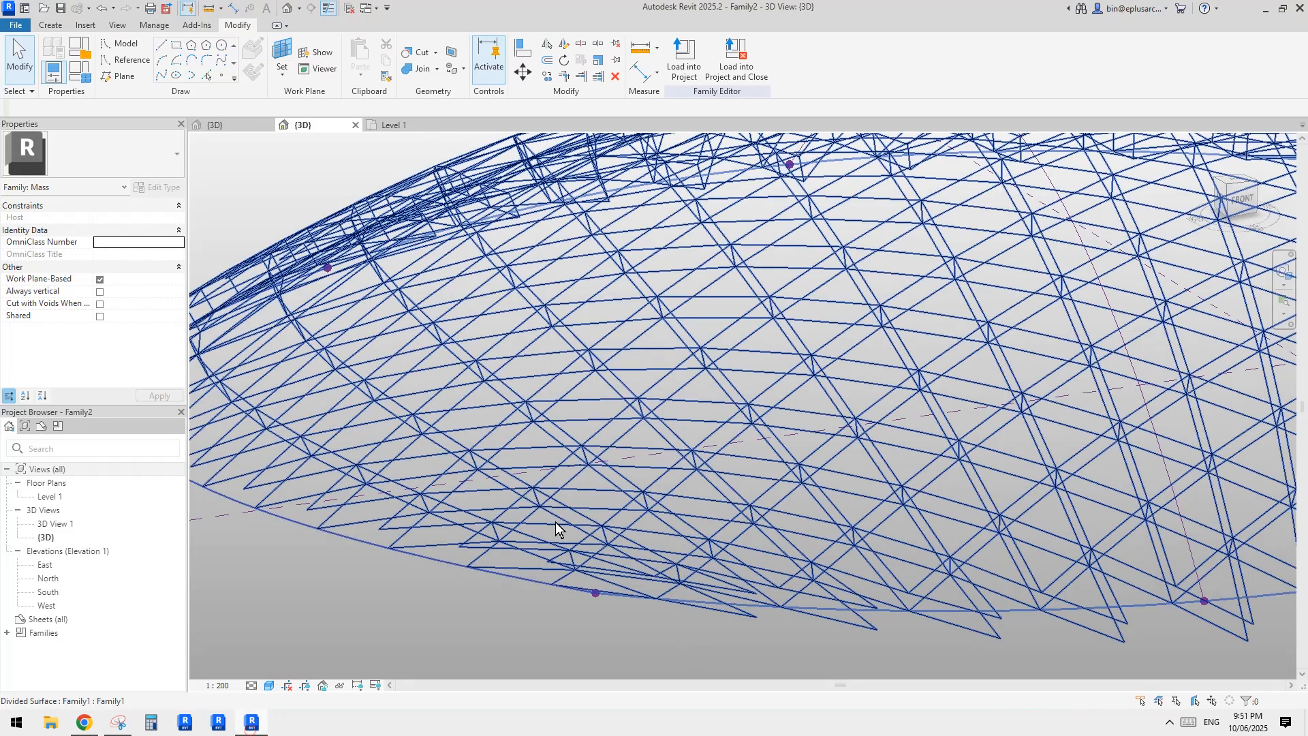
shift+middle_drag(555, 522, 709, 402)
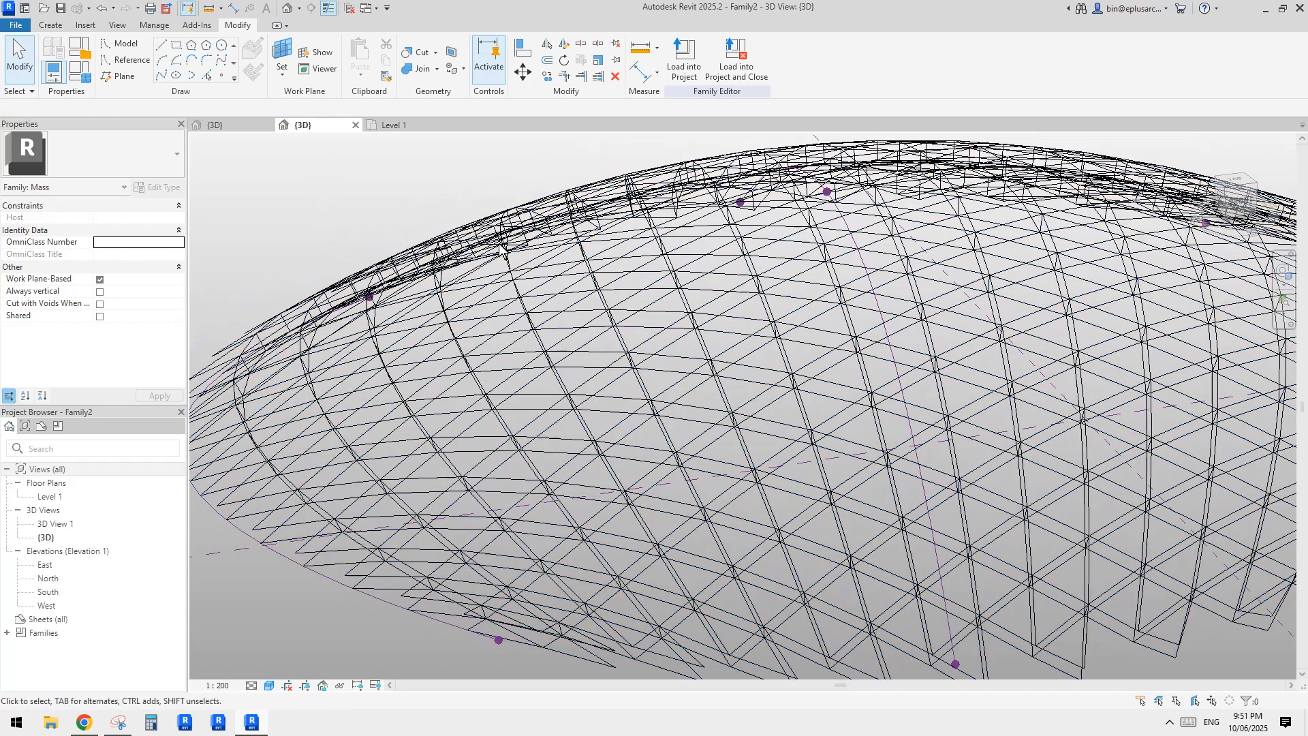
click(236, 125)
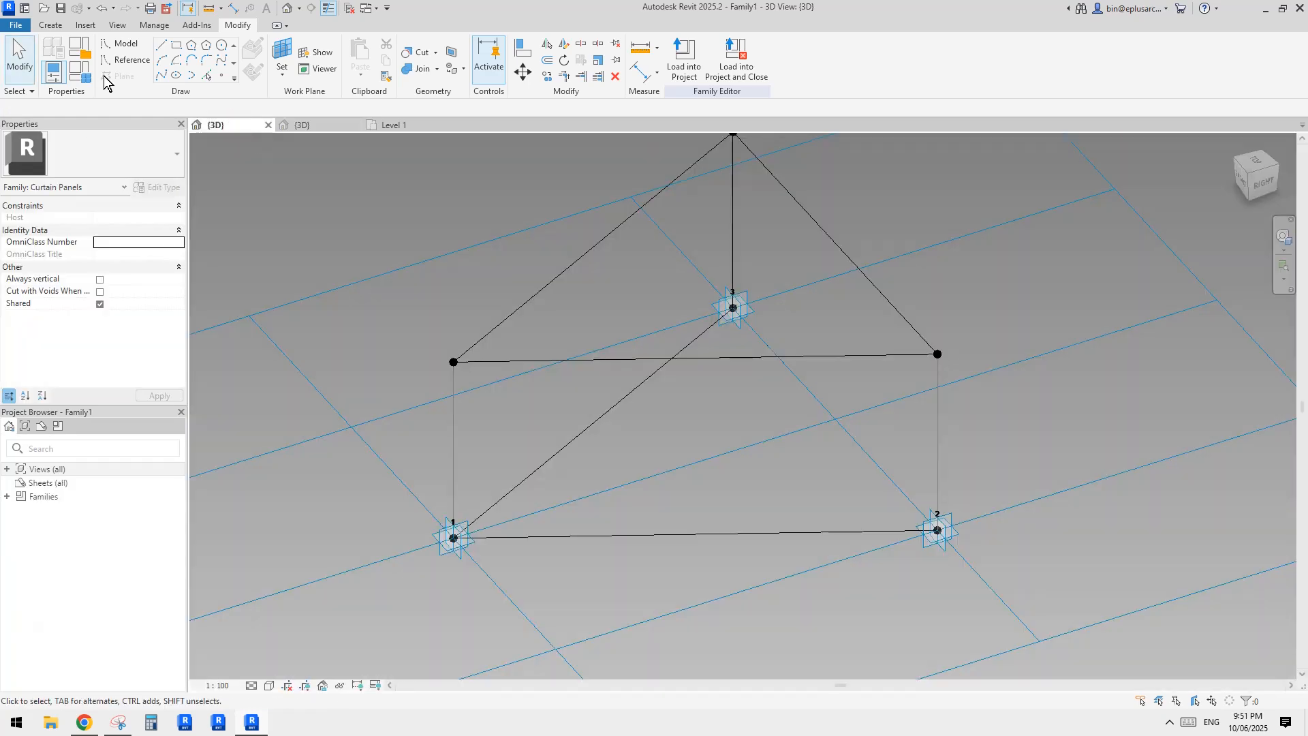
click(15, 25)
mouse_move(92, 88)
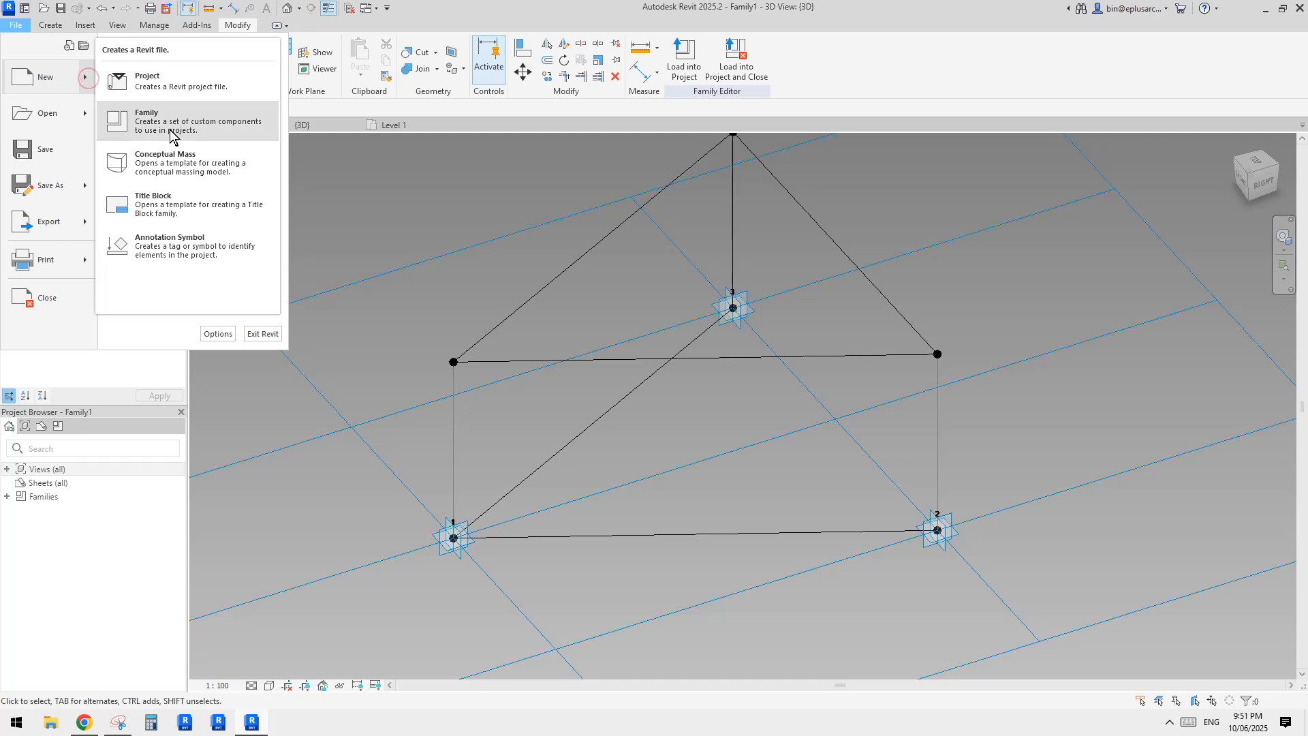
click(165, 161)
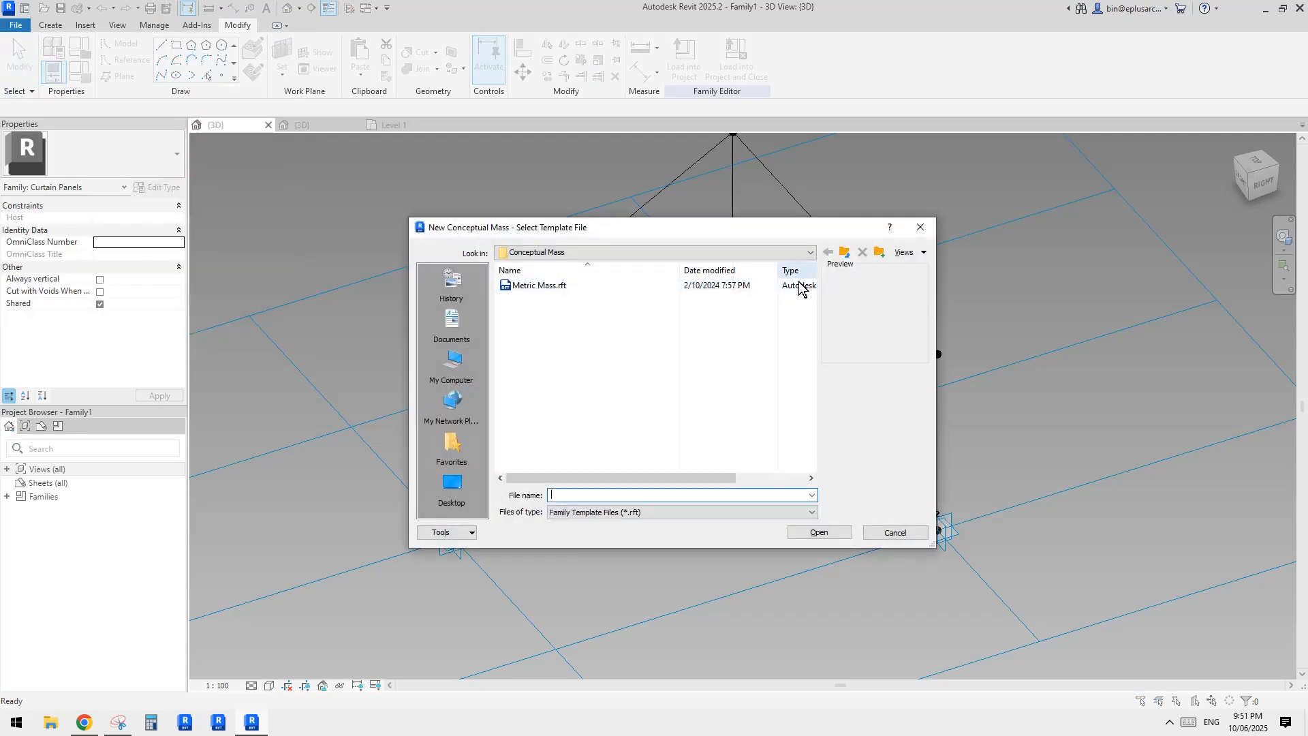
key(Escape)
Create a new family from the Metric Generic Model Pattern Based.rft template.
click(15, 27)
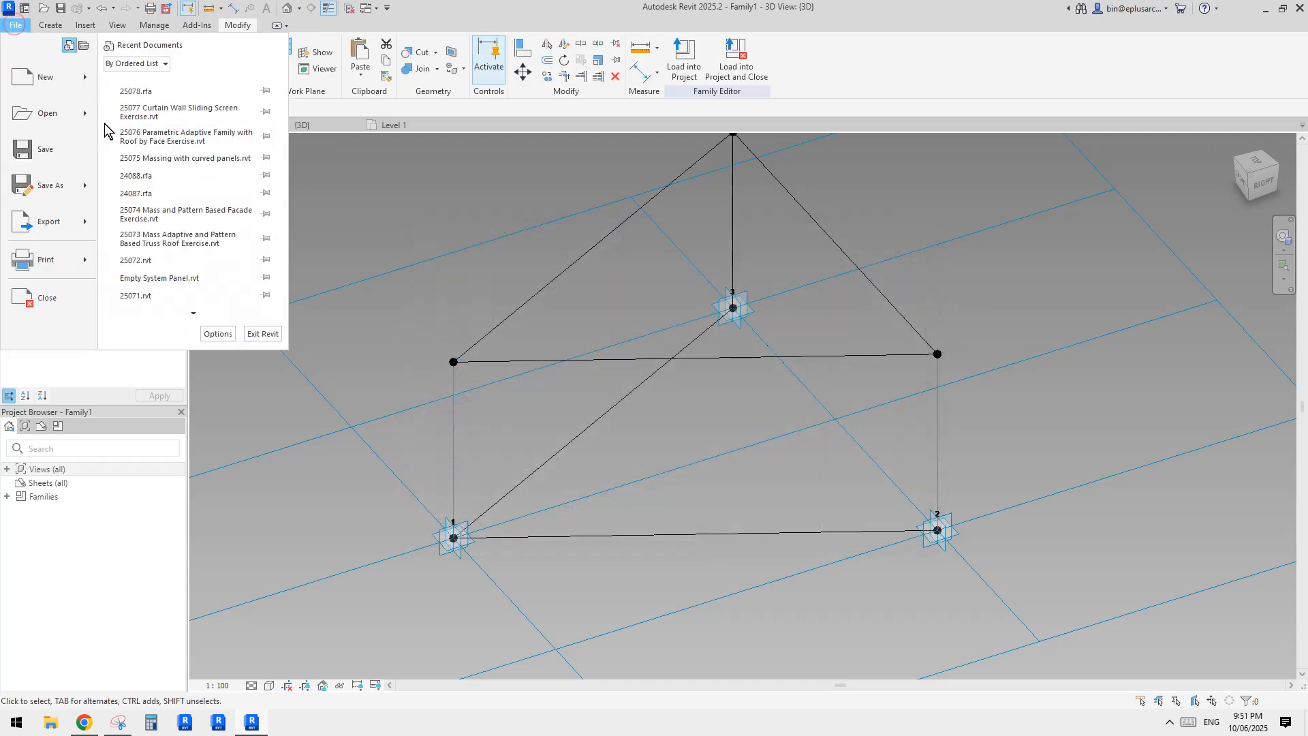
mouse_move(44, 78)
click(140, 123)
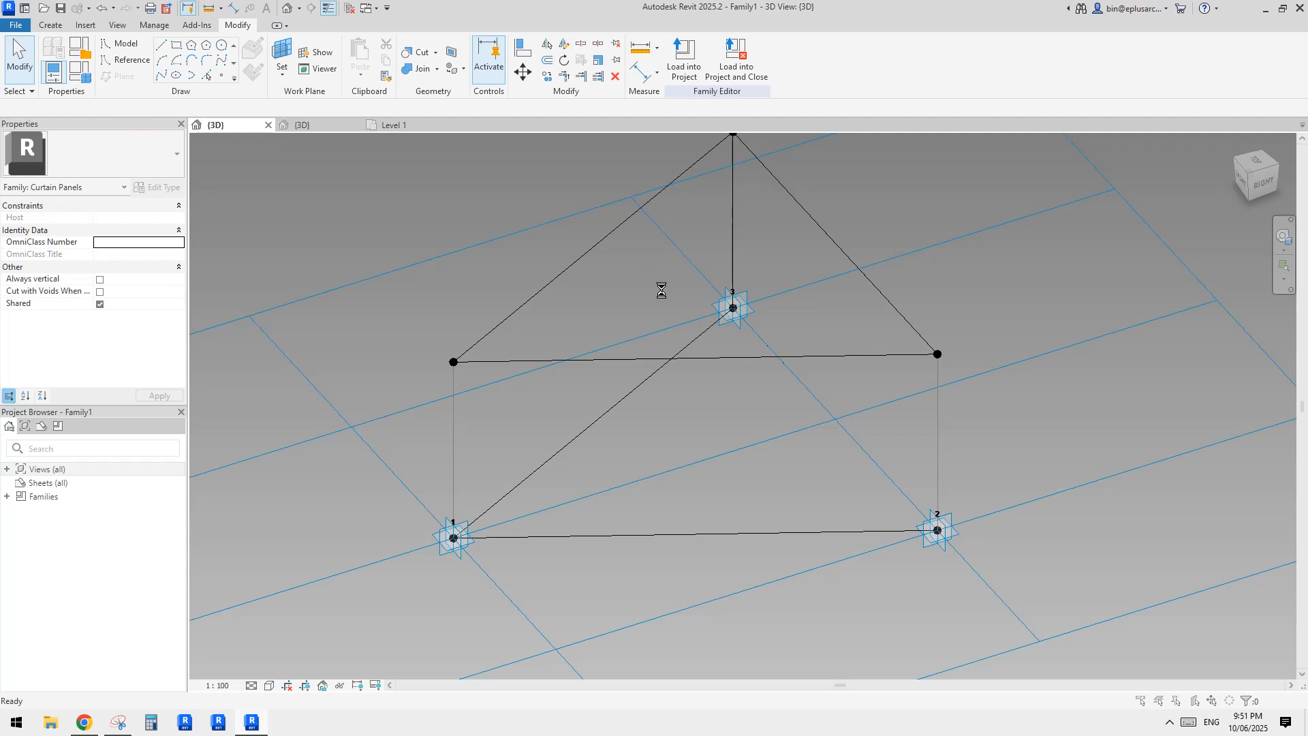
click(809, 348)
click(810, 385)
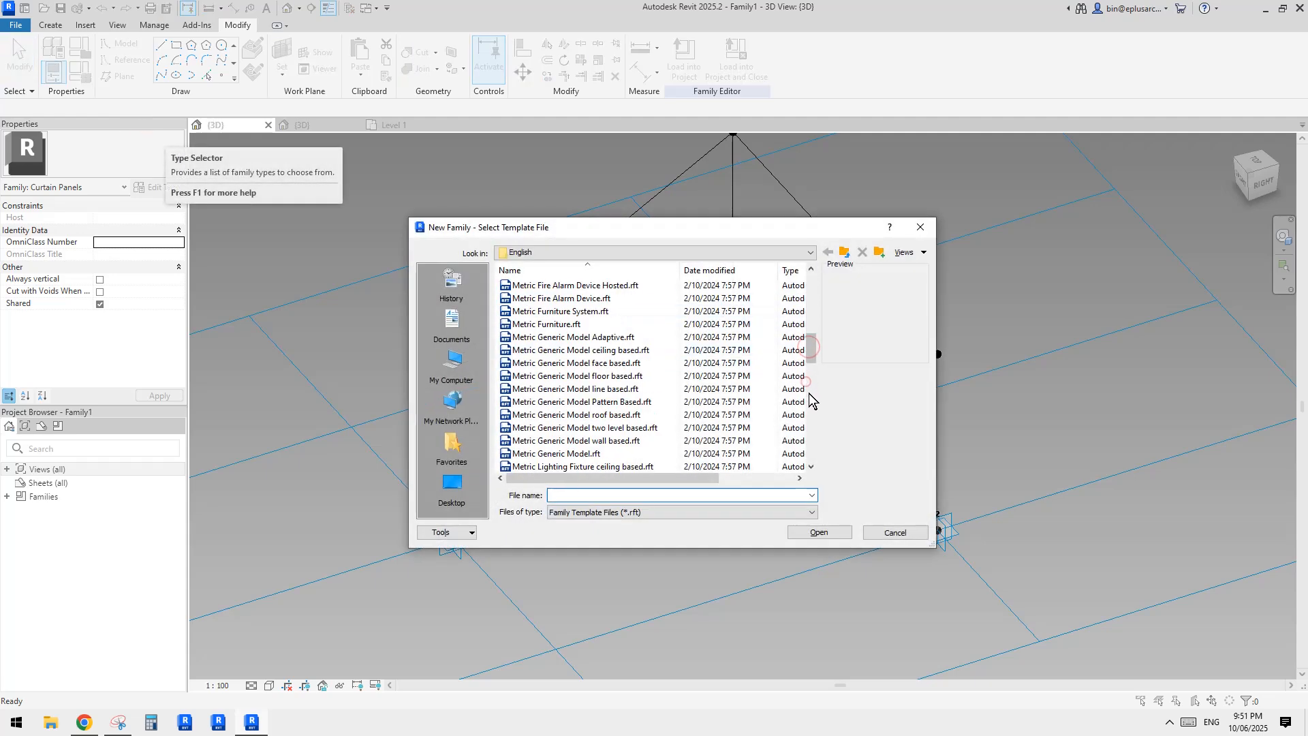
click(604, 401)
click(821, 533)
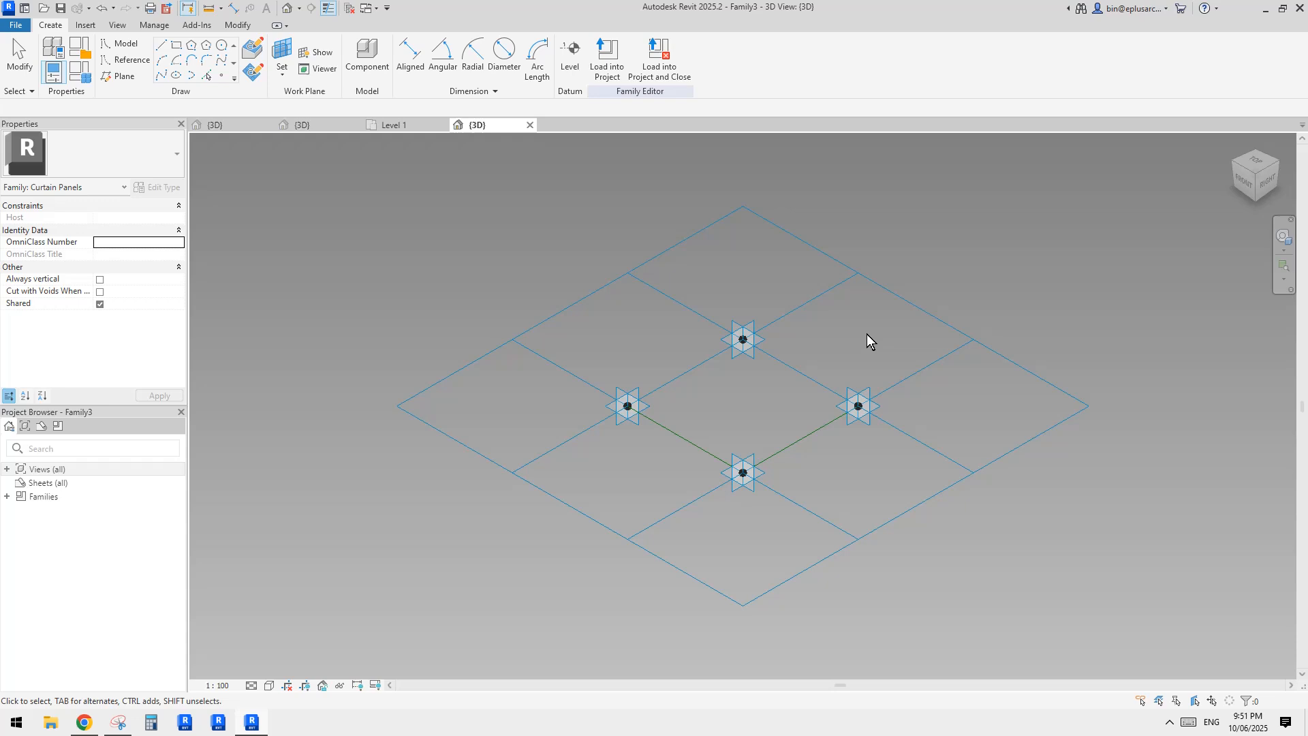
Change the new family's tile pattern grid from rectangular to Hexagon.
click(868, 333)
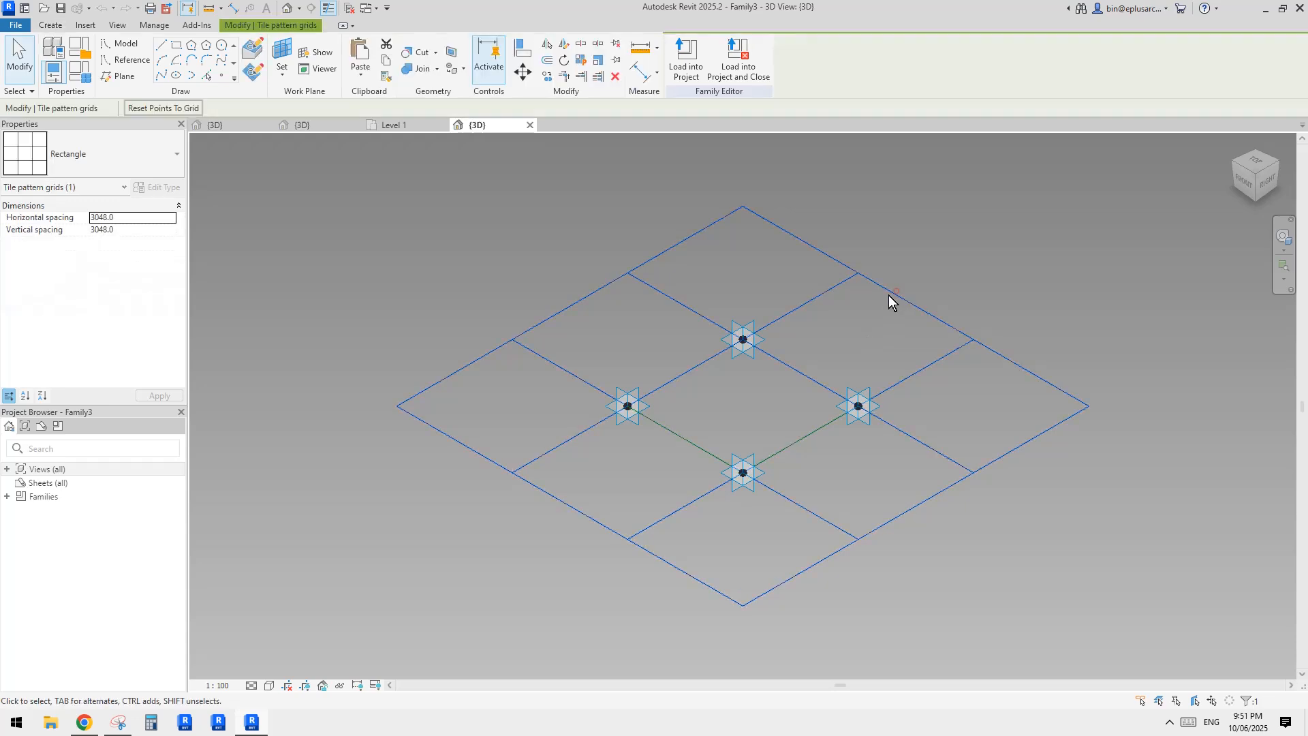
click(135, 160)
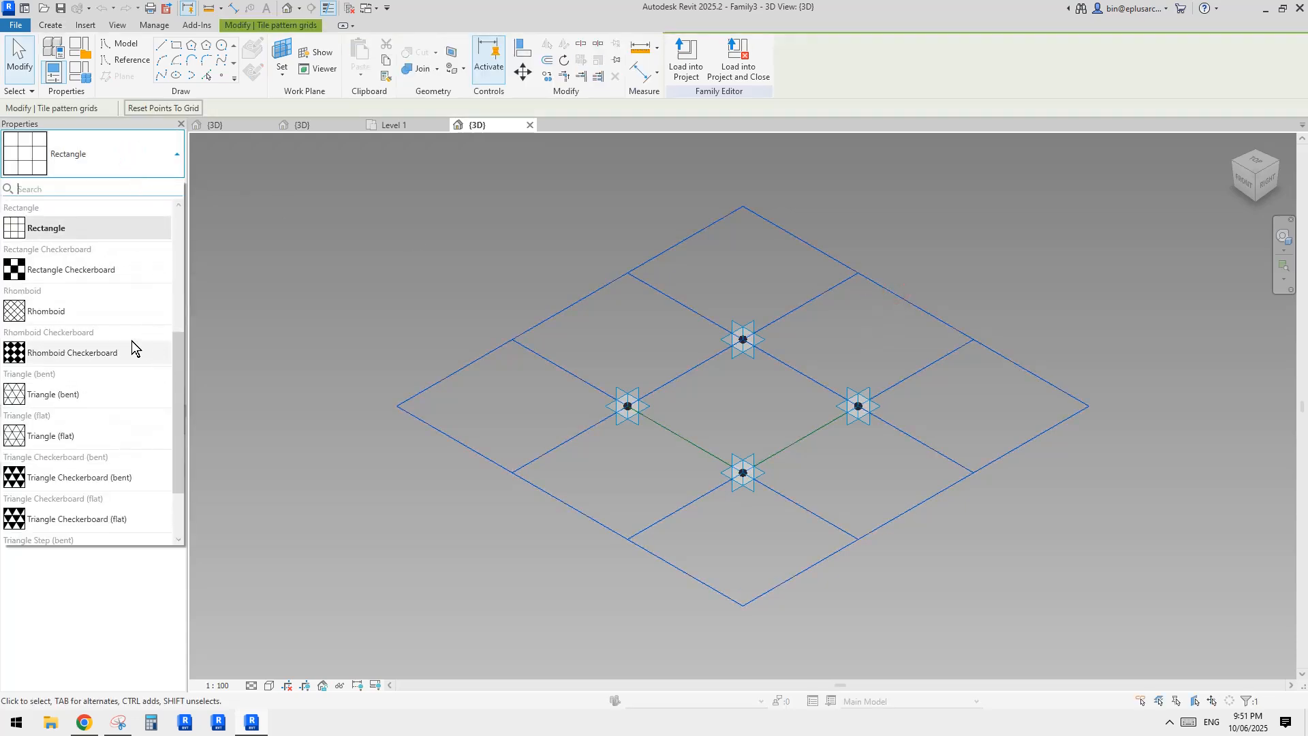
scroll(97, 419, down, 2)
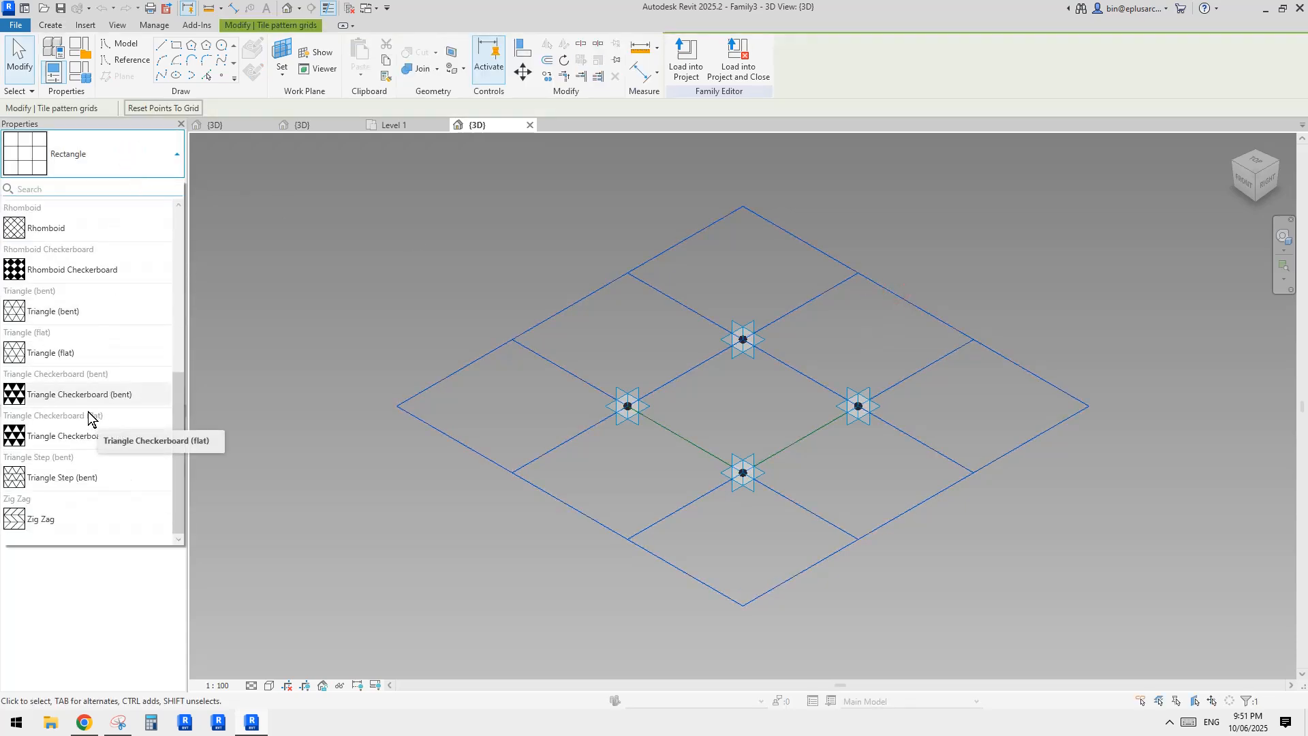
drag(180, 385, 193, 236)
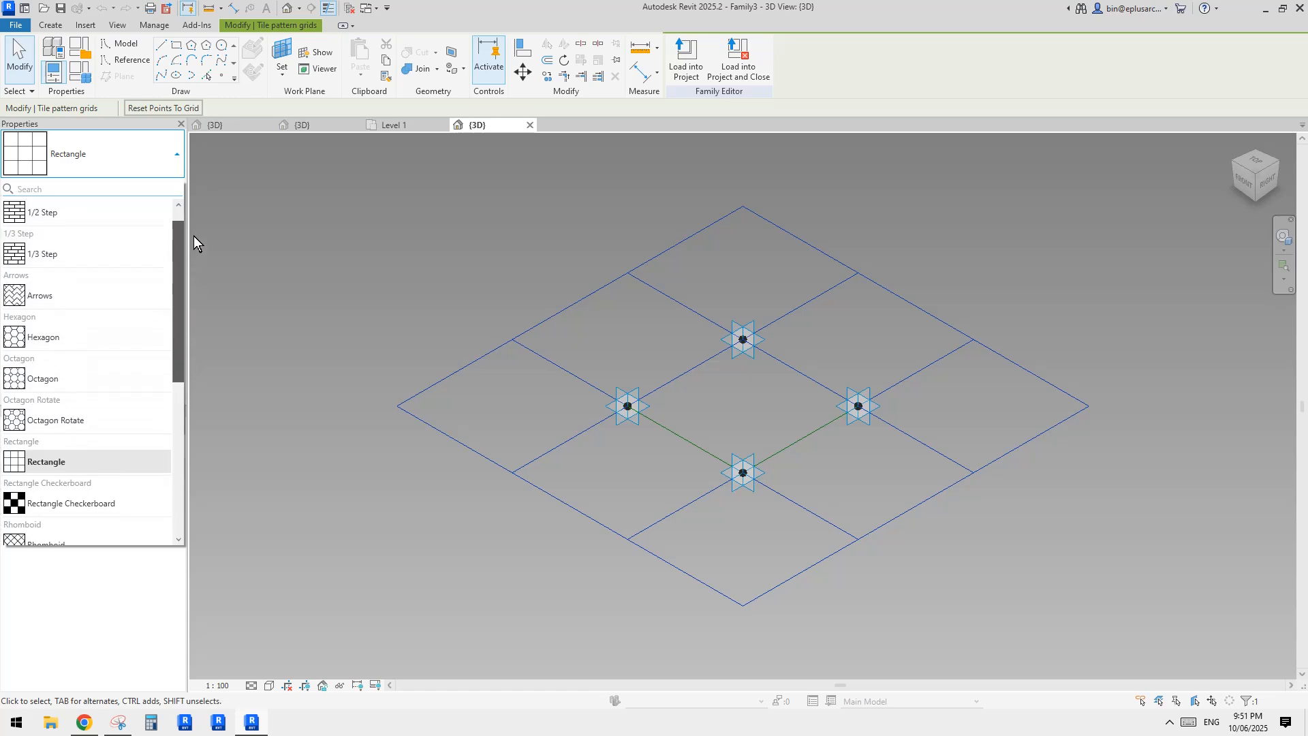
click(38, 342)
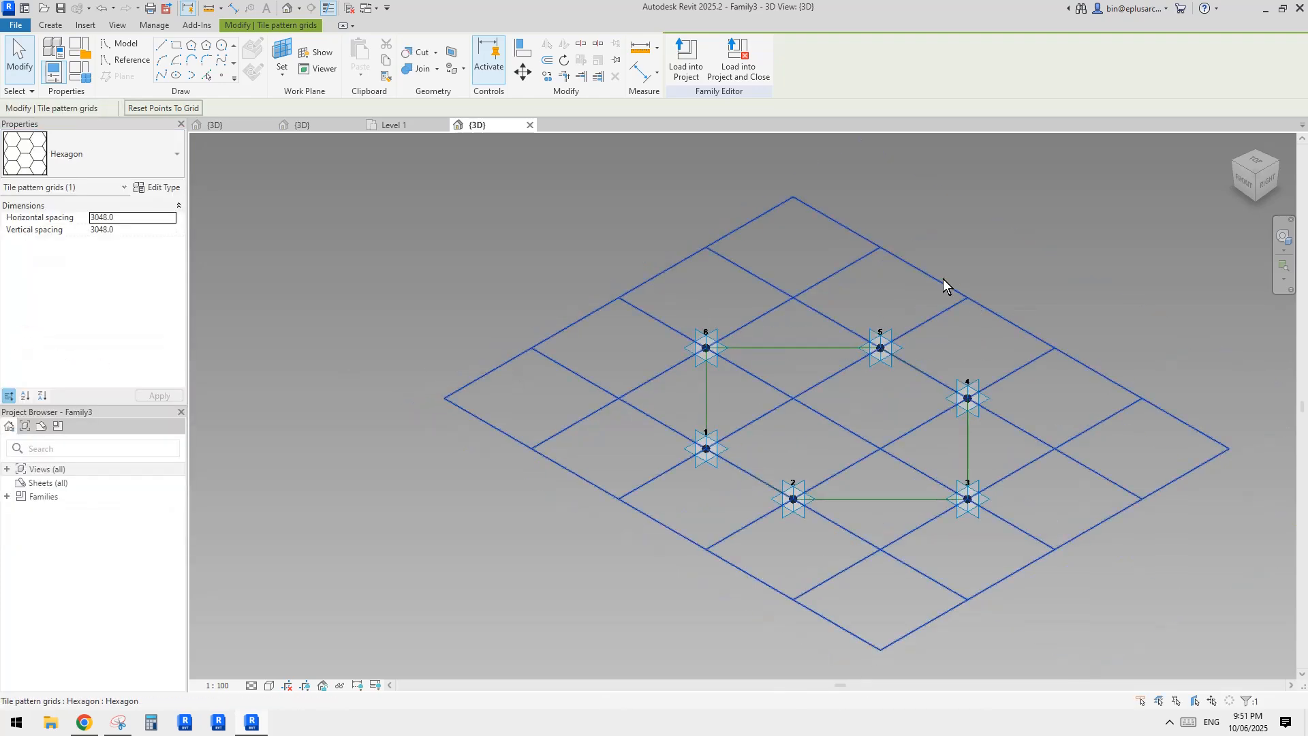
Examine the hexagonal tile pattern and its numbered points from above.
shift+middle_drag(940, 281, 799, 408)
scroll(857, 375, up, 3)
shift+middle_drag(857, 375, 768, 431)
scroll(772, 425, down, 2)
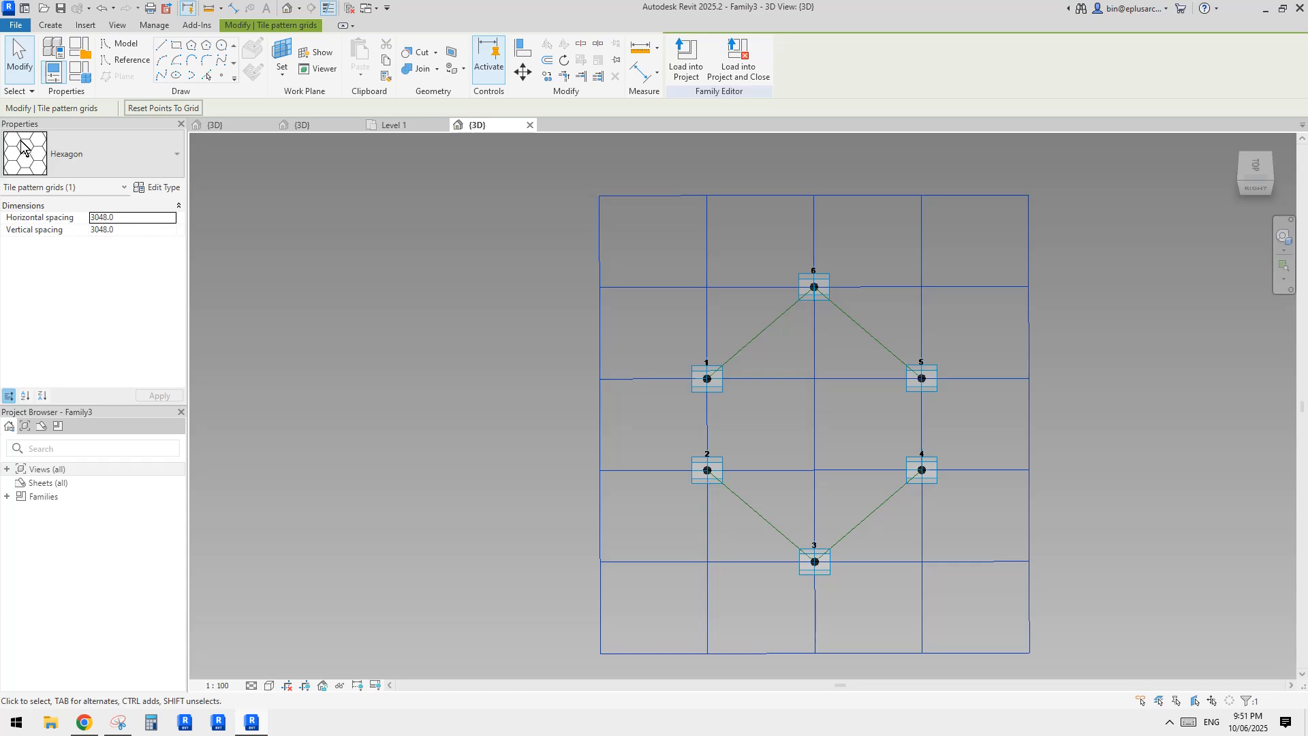
shift+middle_drag(914, 386, 933, 465)
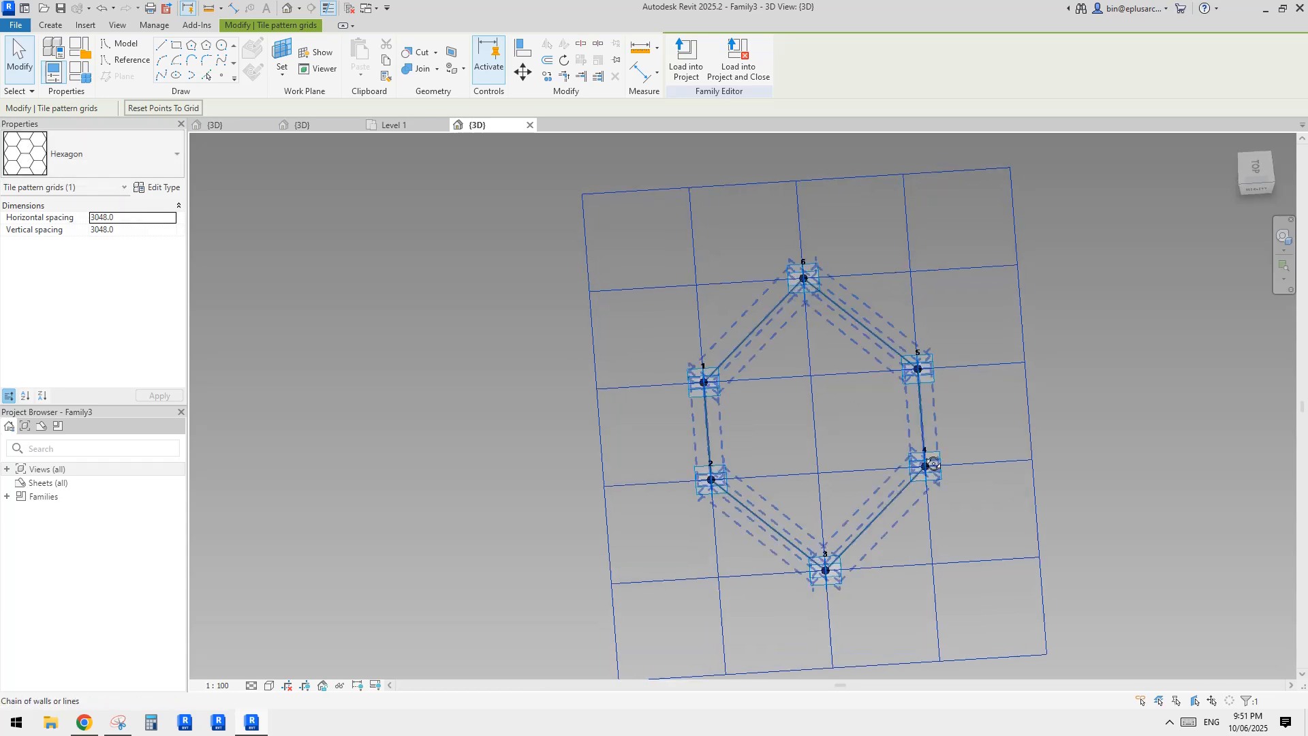
click(902, 272)
shift+middle_drag(905, 271, 1002, 410)
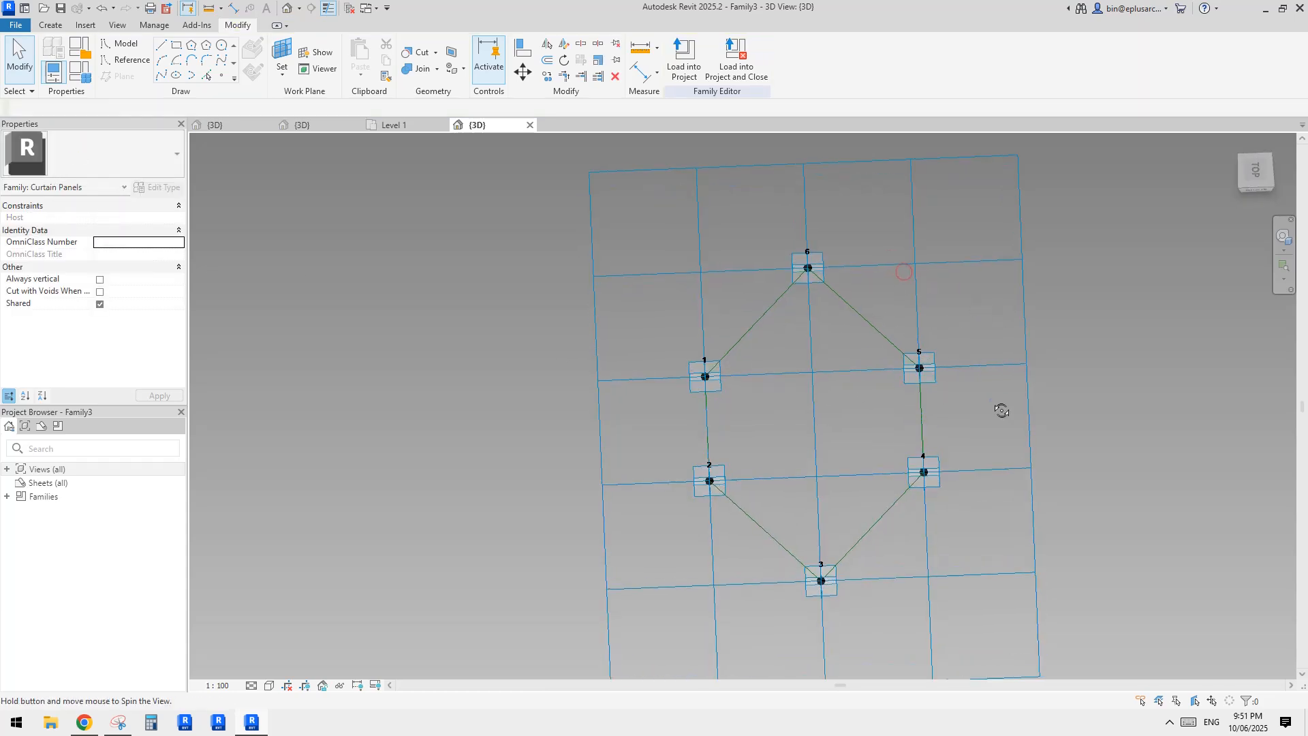
Examine the hexagon tile pattern grid in 3D and compare it with the roof structure photo in the Reddit post in Chrome.
click(1024, 270)
shift+middle_drag(722, 436, 787, 435)
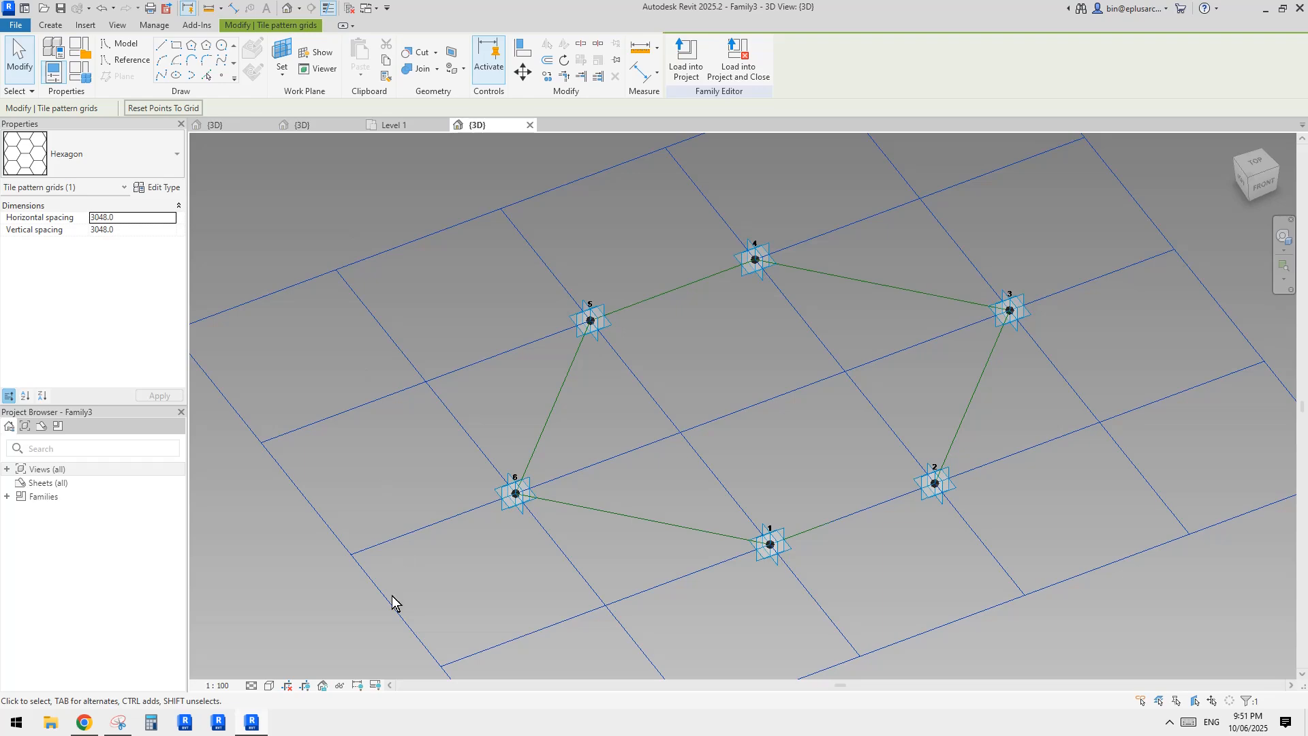
scroll(459, 616, down, 2)
middle_drag(459, 616, 470, 611)
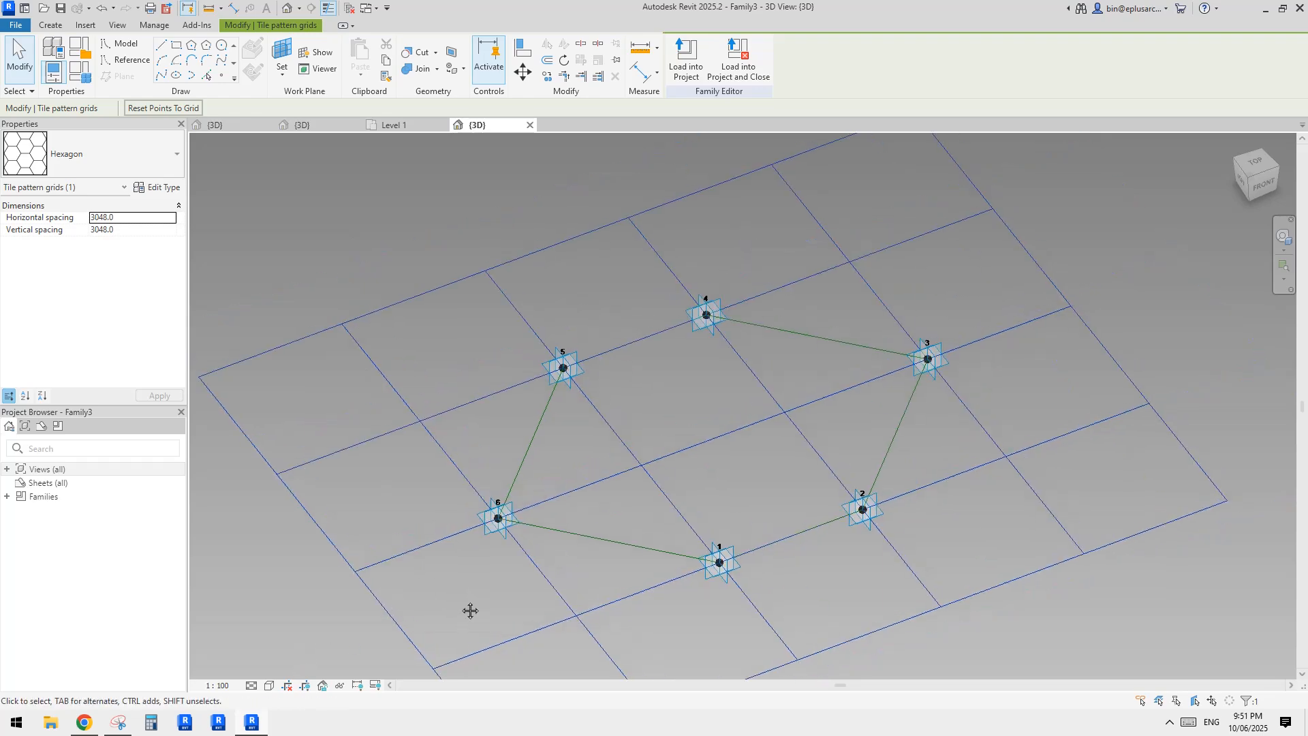
middle_drag(676, 500, 669, 458)
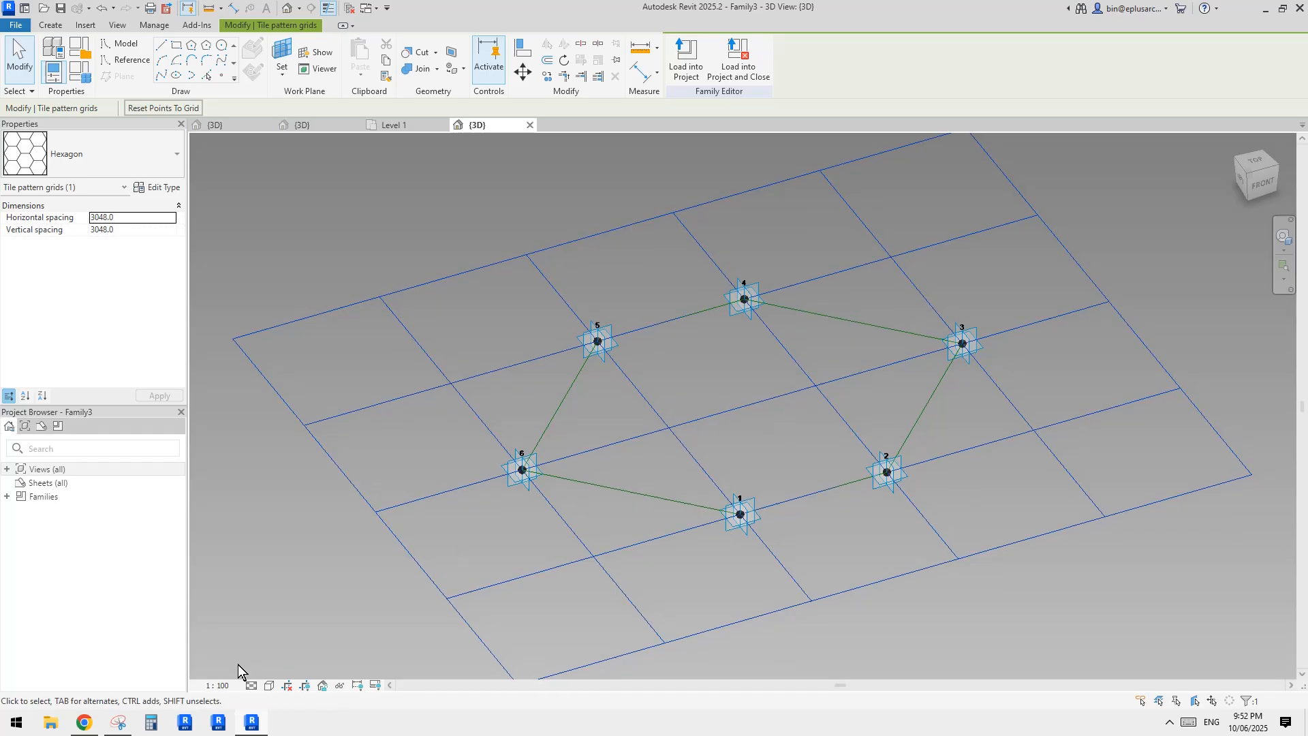
click(86, 726)
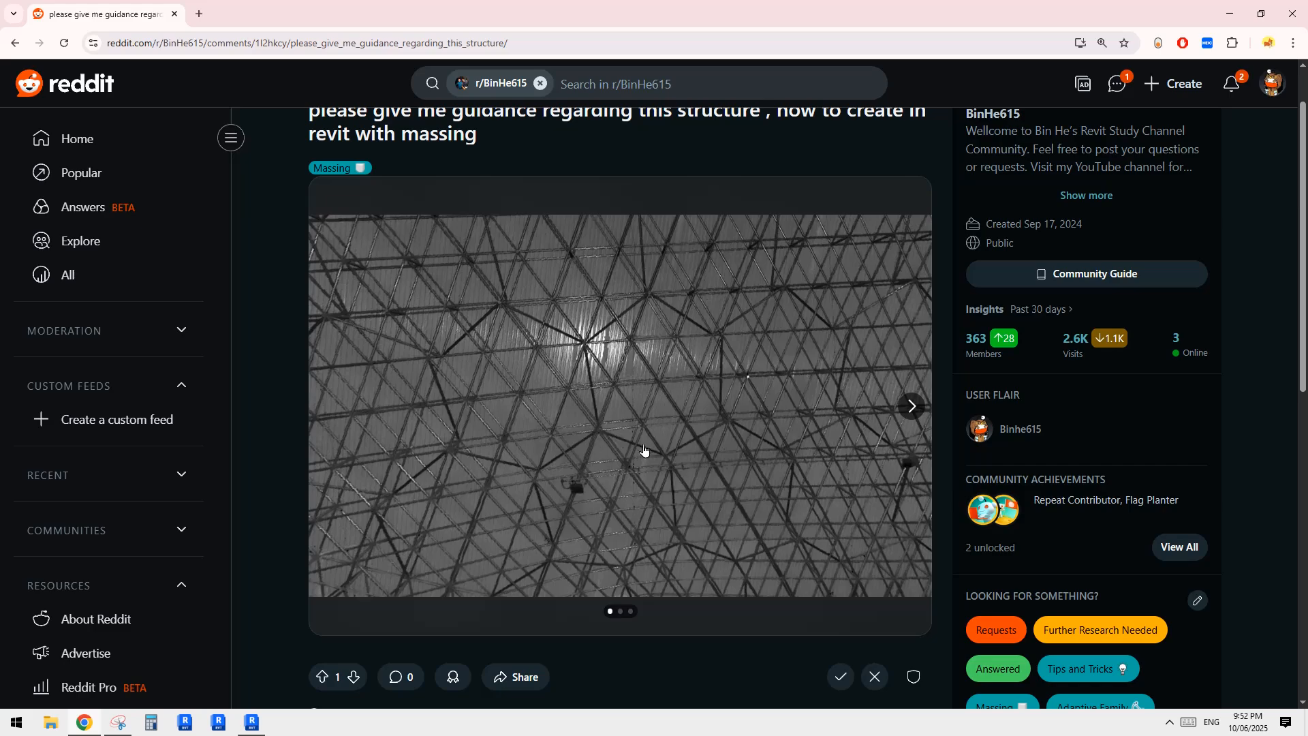
click(252, 724)
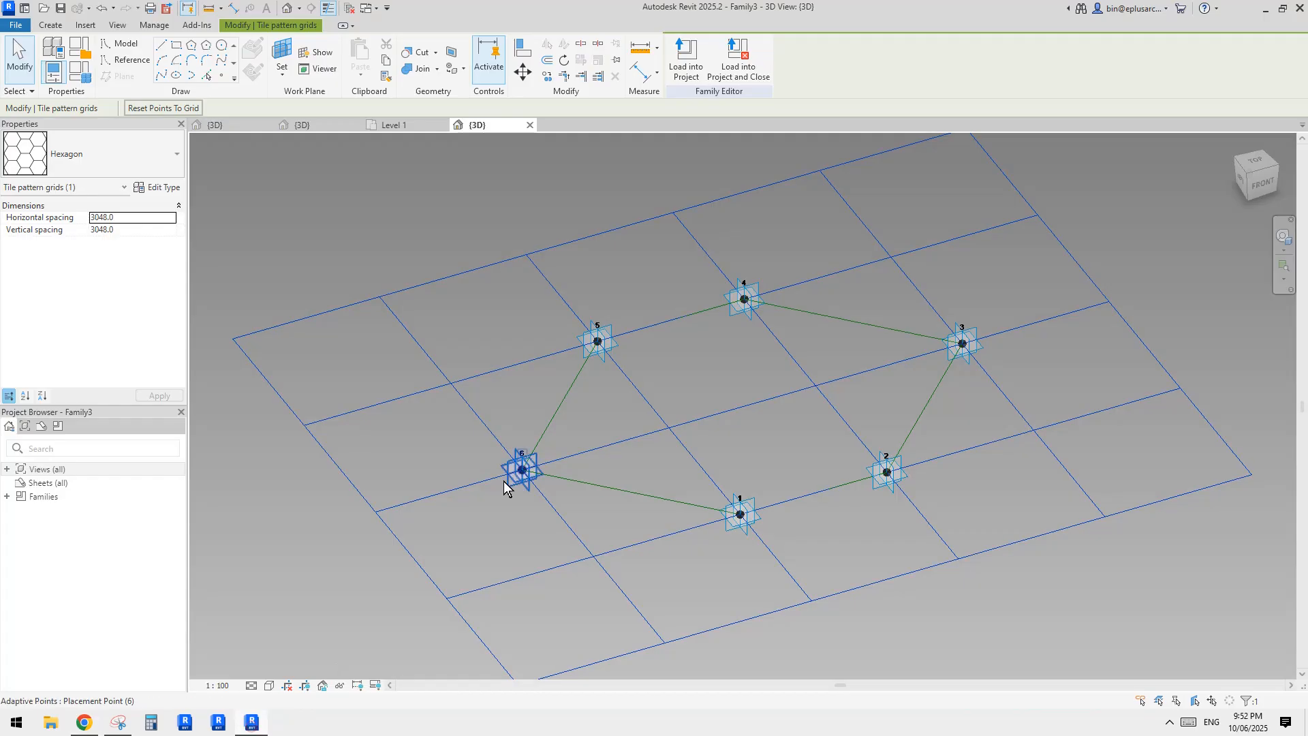
Review the tile pattern types available for the grid, keeping the Hexagon family open.
click(530, 253)
click(101, 159)
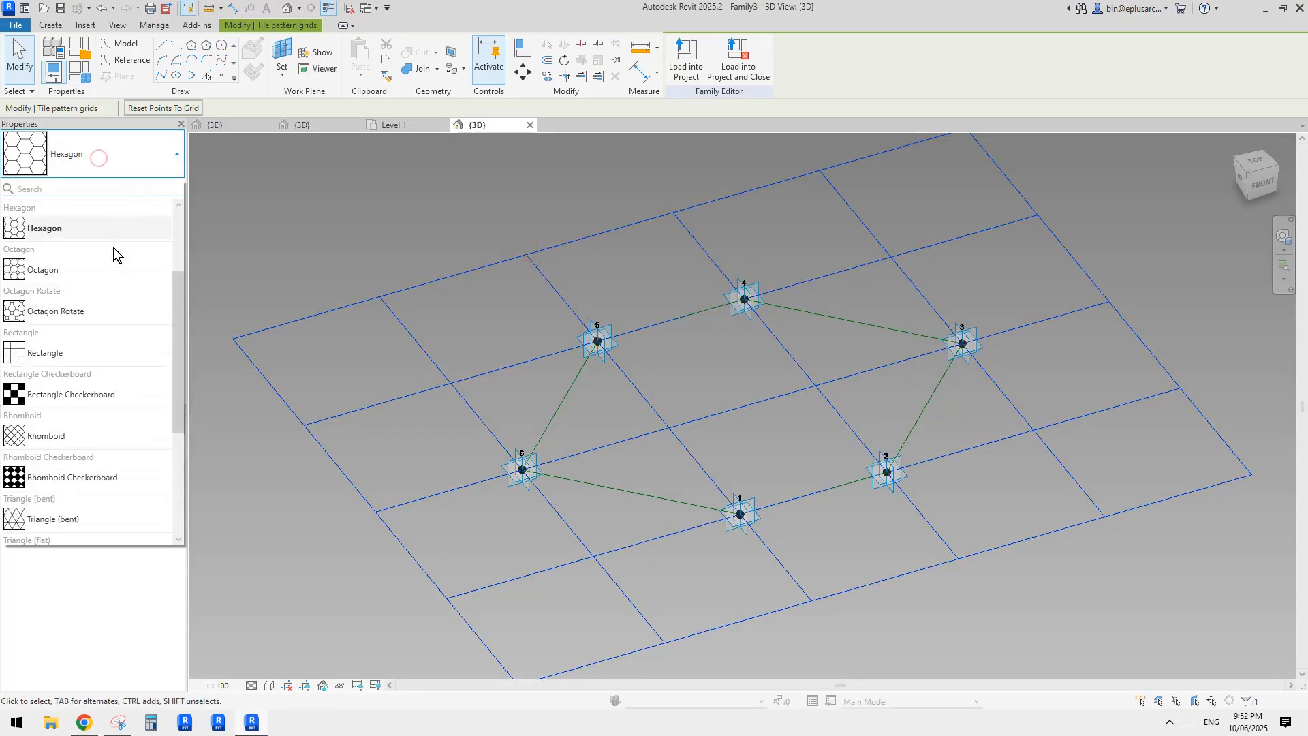
drag(176, 292, 186, 342)
click(507, 175)
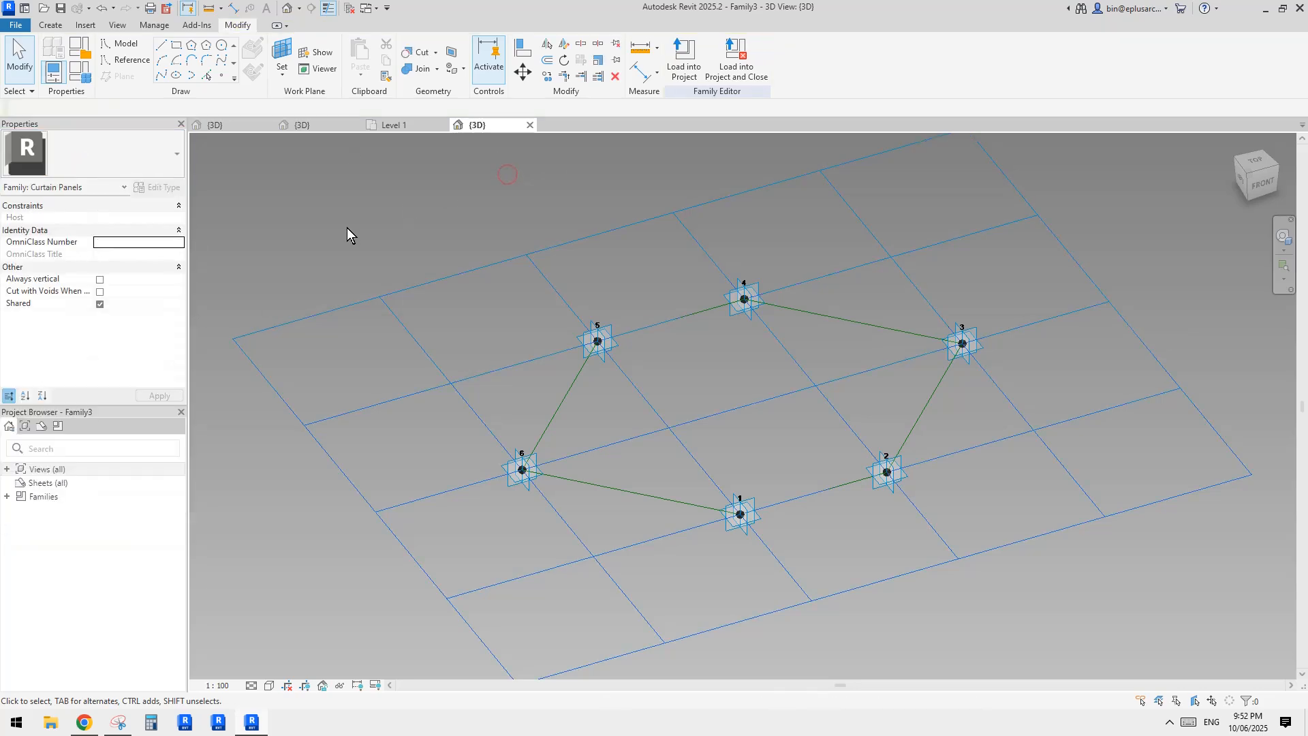
click(358, 302)
click(98, 147)
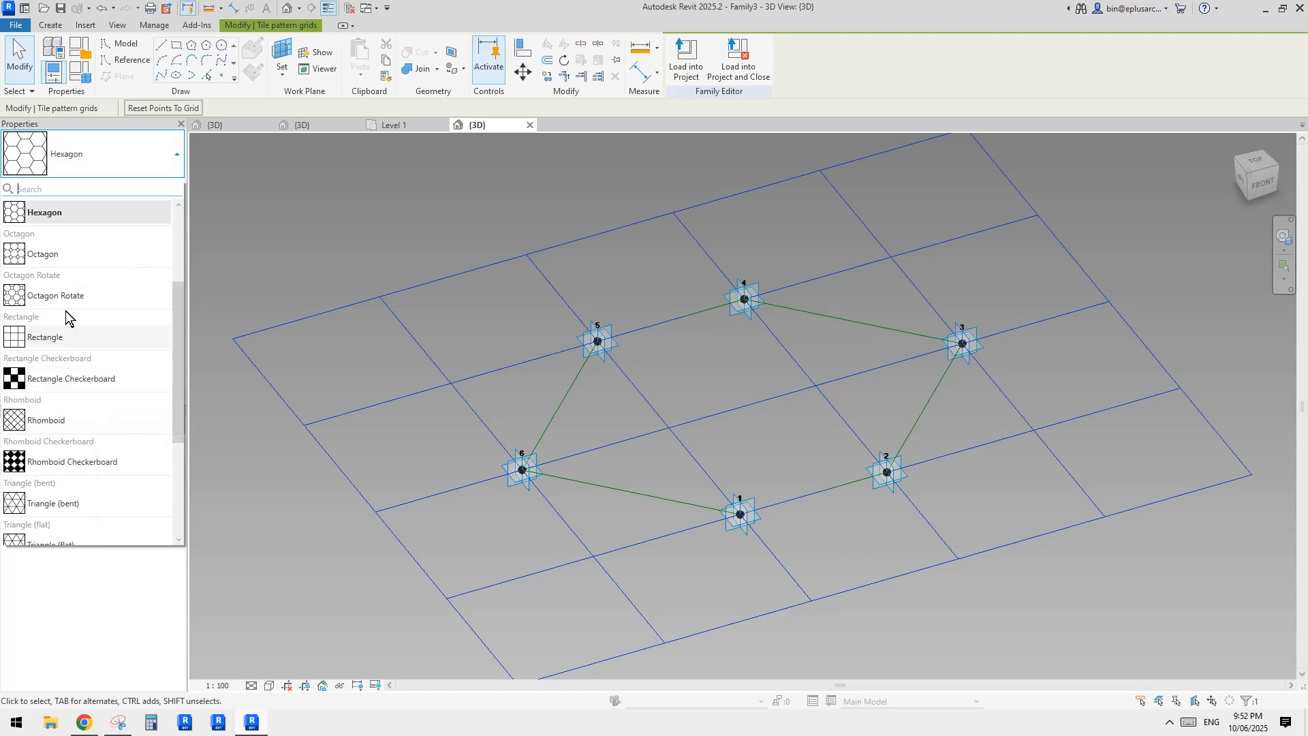
click(530, 125)
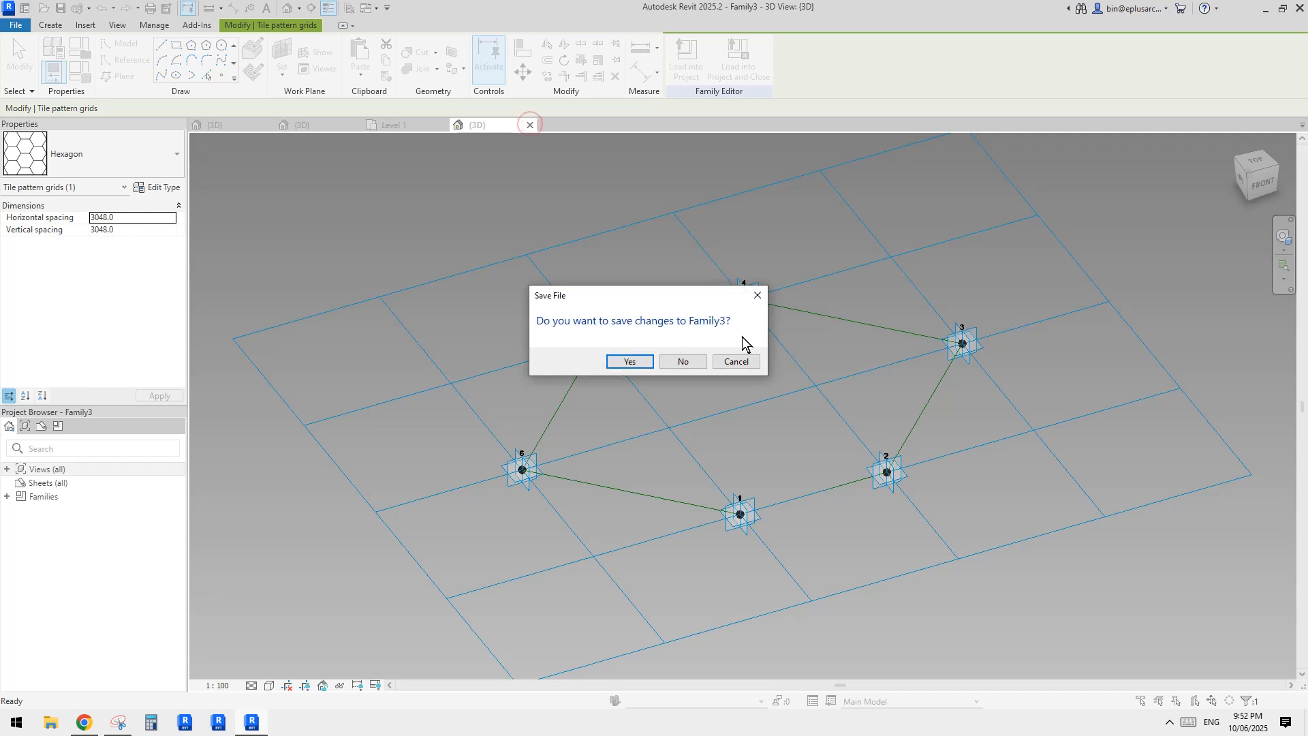
click(737, 362)
Switch to Snipping Tool and trace the connected hexagonal cells over the roof photo in magenta, circling individual edges.
click(117, 722)
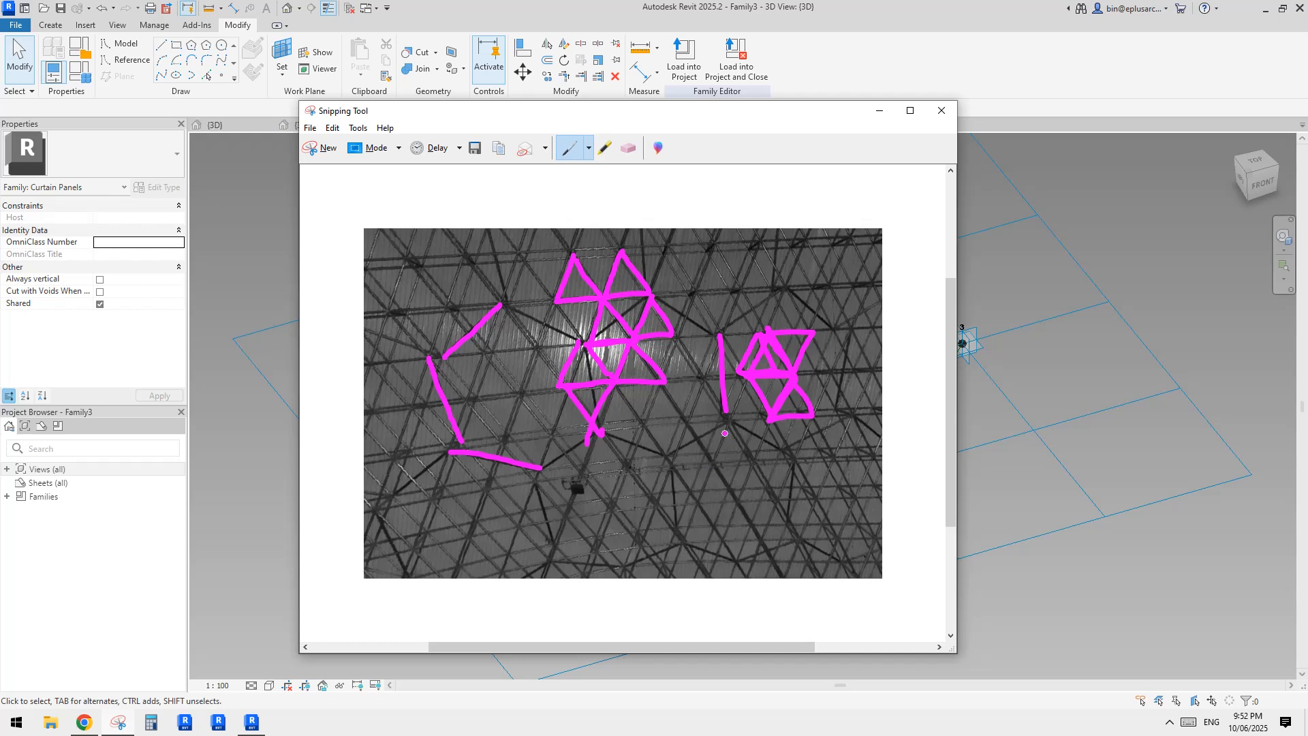
mouse_move(710, 432)
mouse_down()
mouse_move(673, 456)
mouse_move(678, 545)
mouse_up()
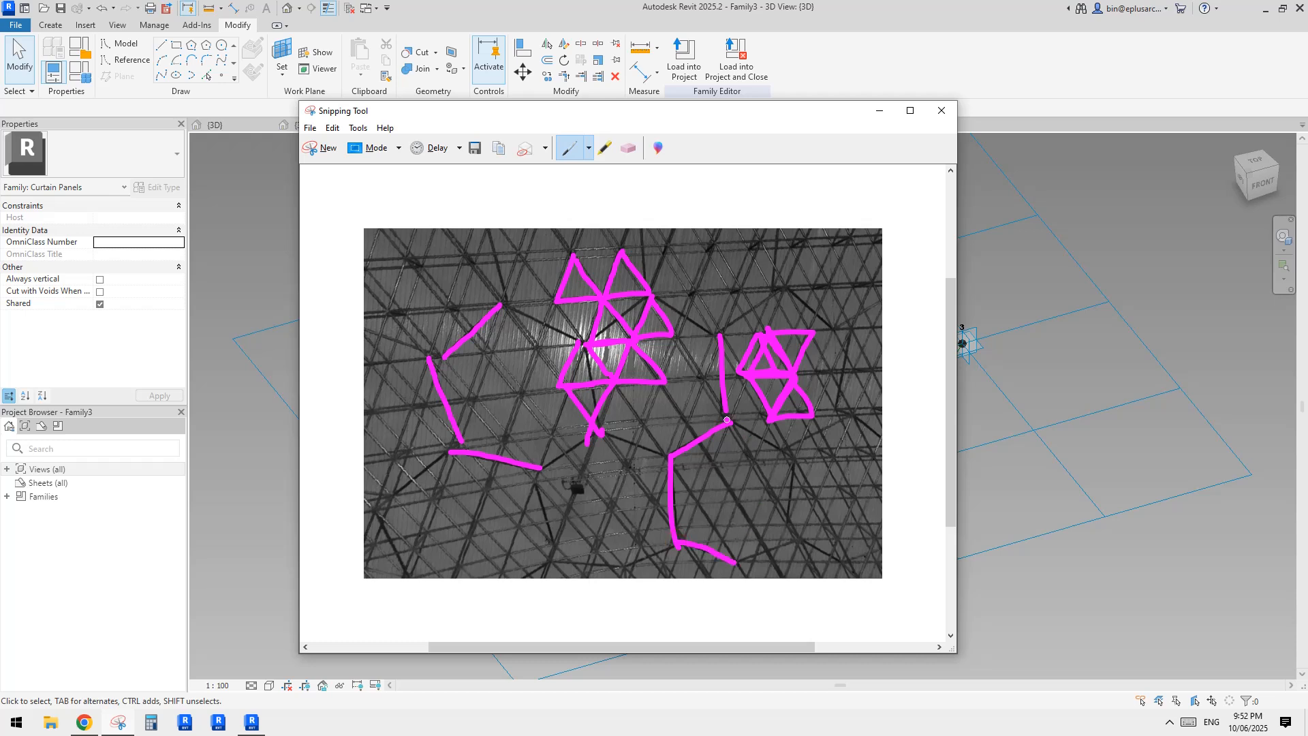
mouse_move(851, 420)
mouse_down()
mouse_move(794, 450)
mouse_move(788, 531)
mouse_up()
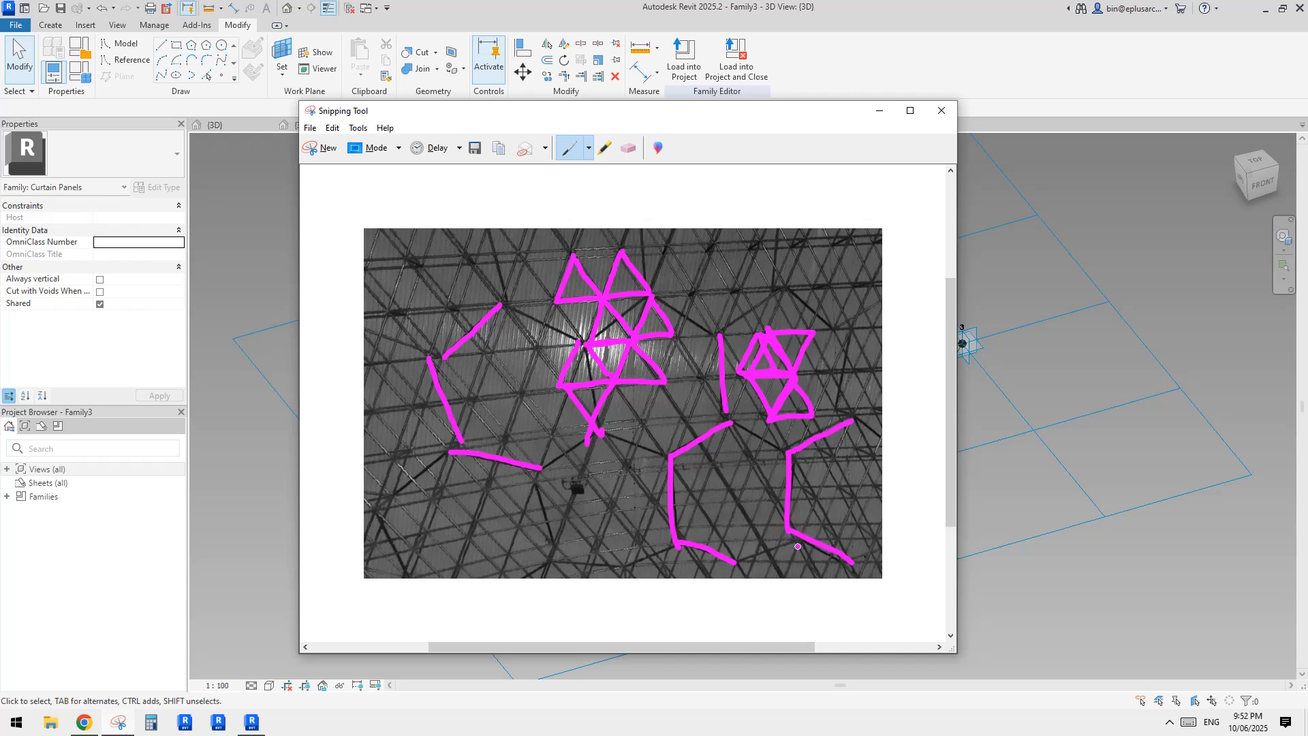
drag(761, 309, 717, 340)
drag(727, 415, 792, 454)
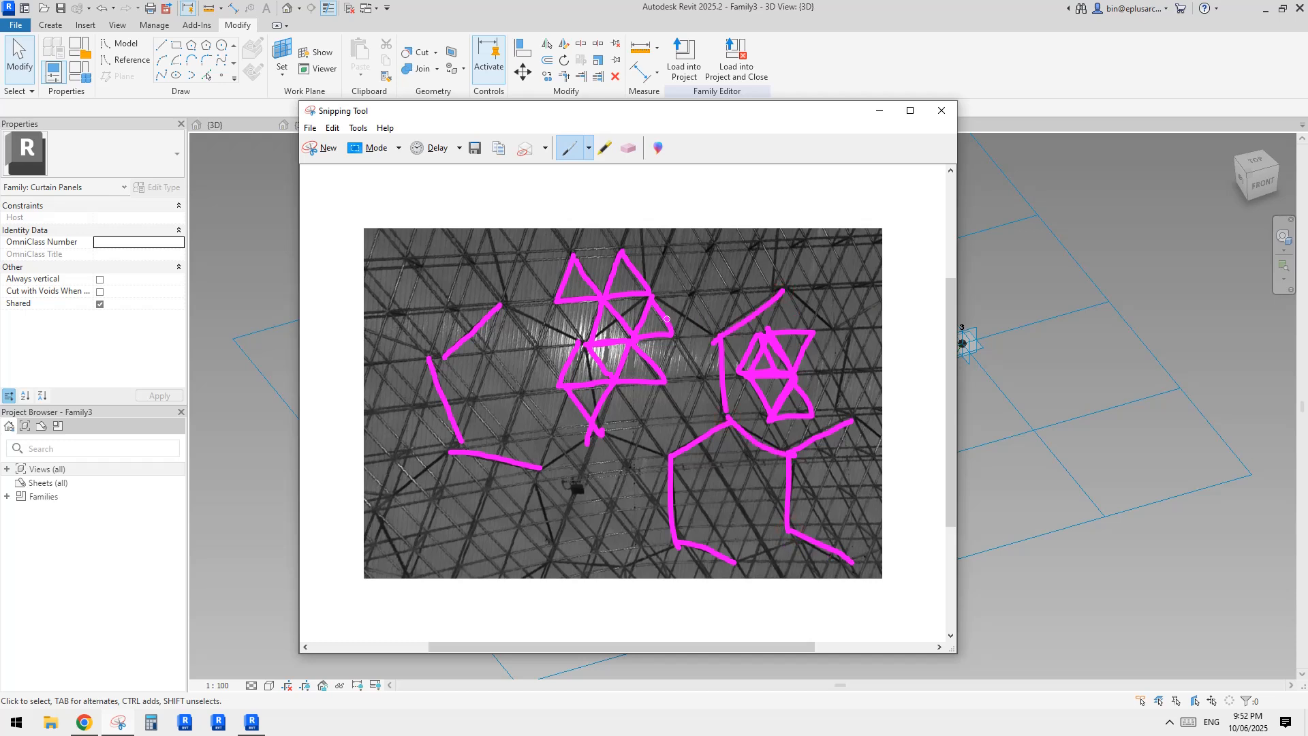
mouse_move(651, 303)
mouse_down()
mouse_move(585, 343)
mouse_move(592, 418)
mouse_move(673, 464)
mouse_up()
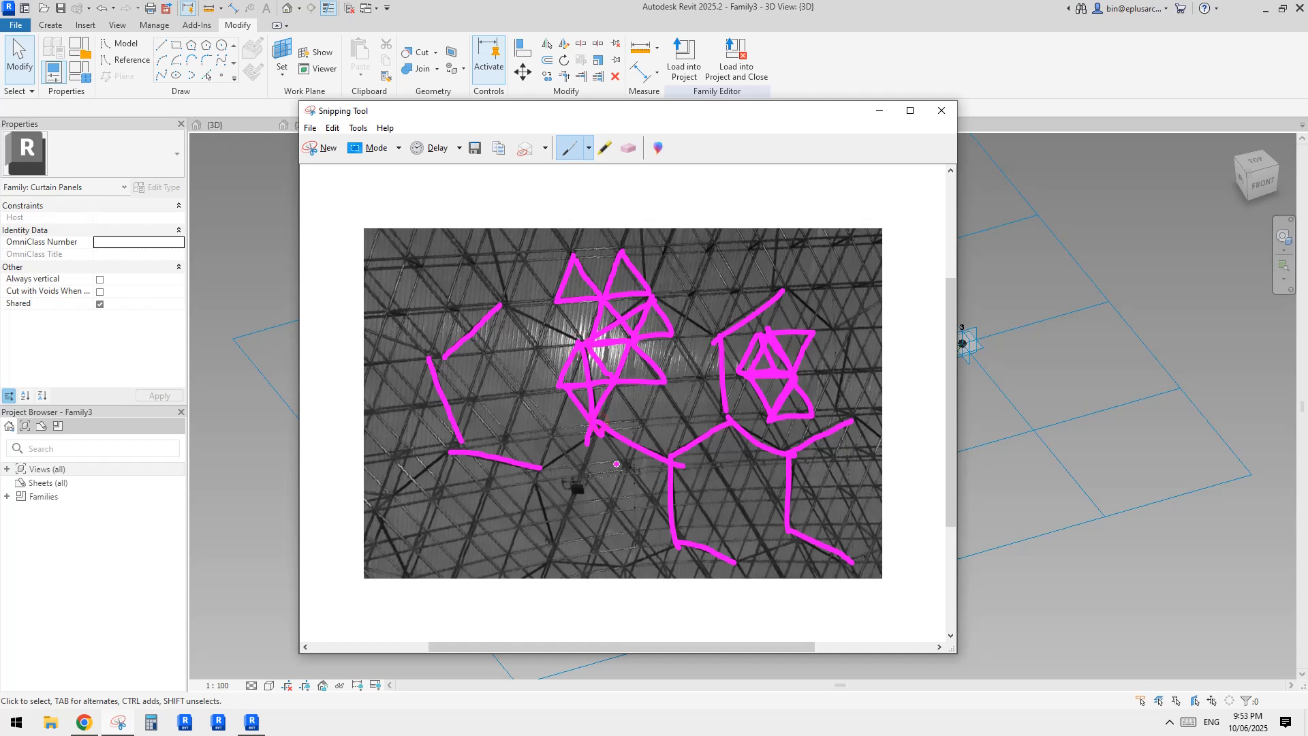
mouse_move(599, 433)
mouse_down()
mouse_move(551, 458)
mouse_move(566, 549)
mouse_move(627, 568)
mouse_move(627, 597)
mouse_move(675, 619)
mouse_move(784, 628)
mouse_up()
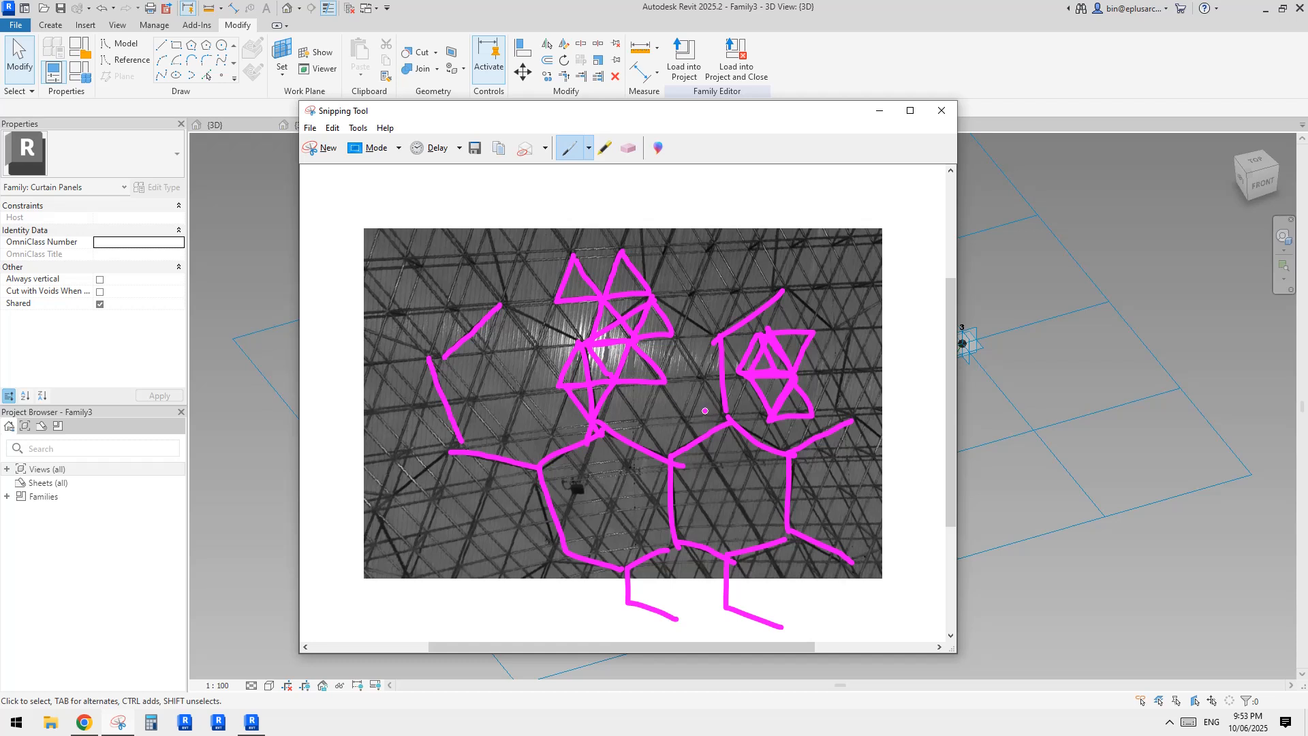
drag(820, 431, 825, 431)
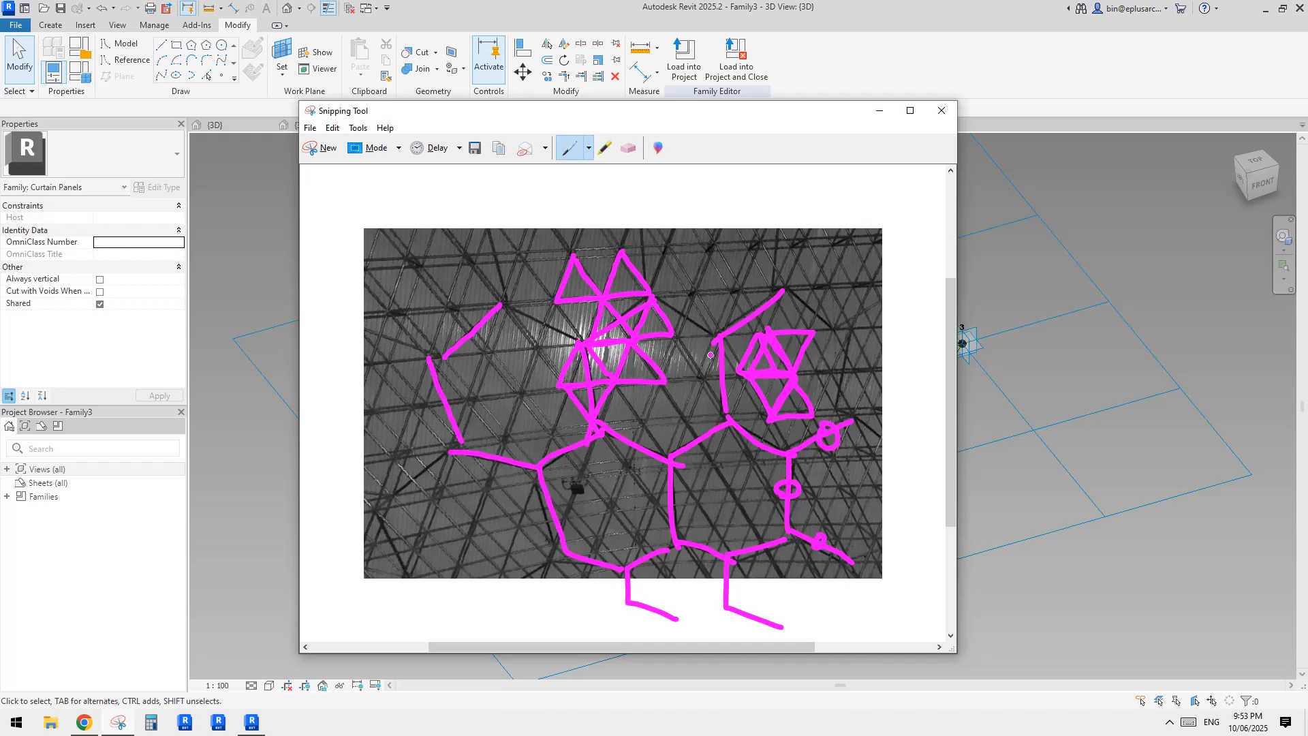
Return to Revit and place a reference point on adaptive point 1, using its horizontal plane as the work plane.
click(1073, 295)
shift+middle_drag(849, 274, 234, 150)
click(220, 75)
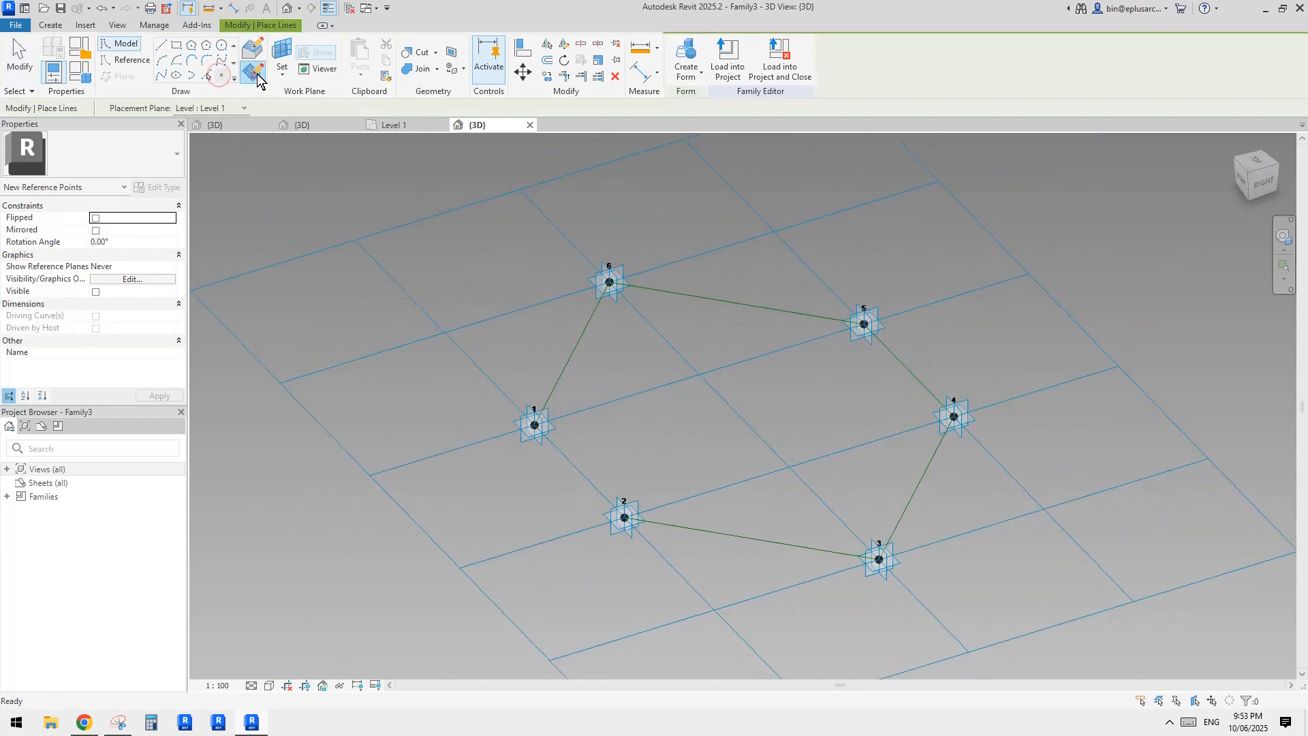
shift+middle_drag(707, 354, 659, 356)
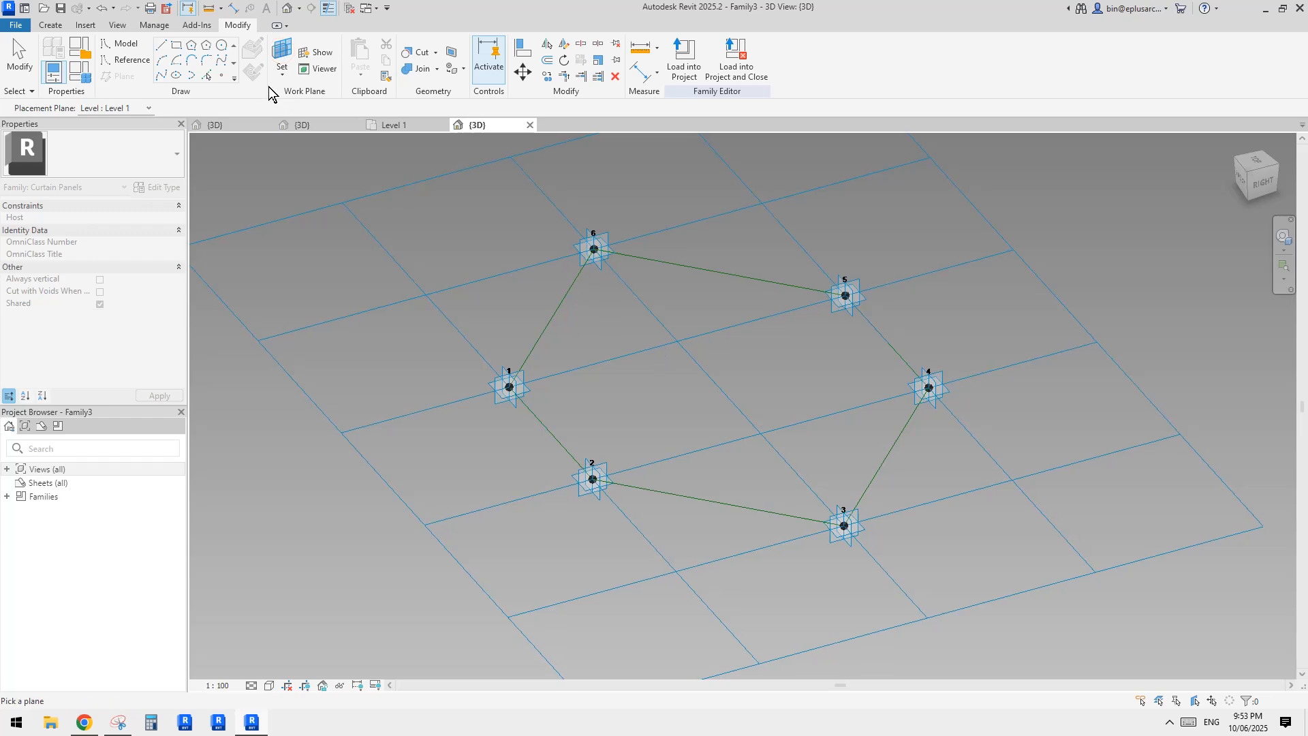
click(226, 76)
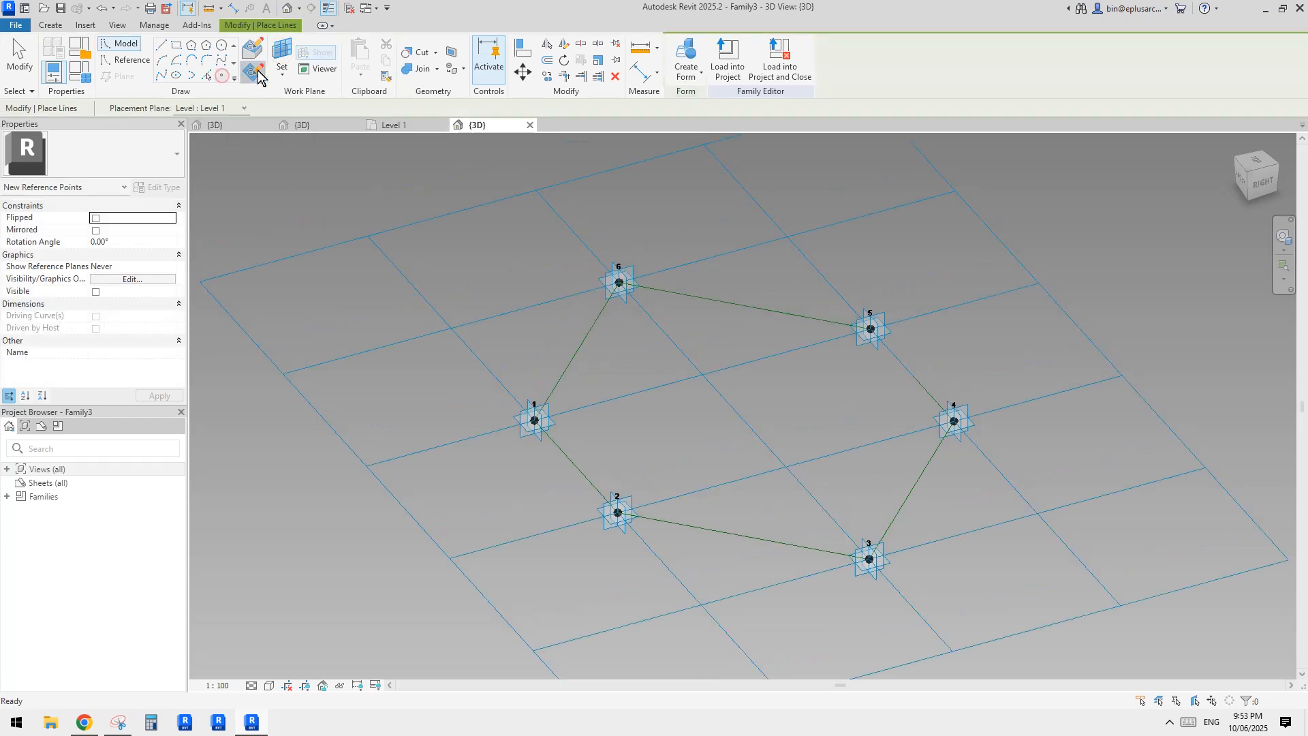
click(290, 54)
shift+middle_drag(510, 275, 451, 325)
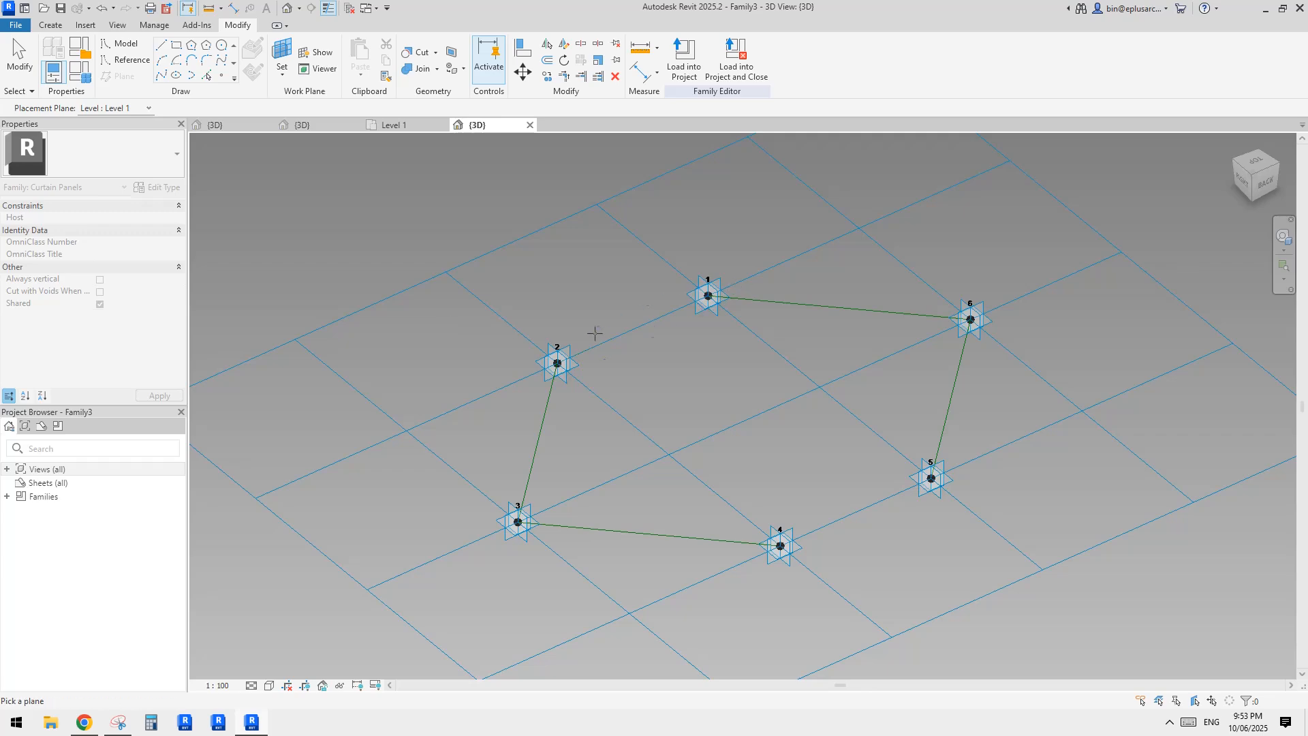
shift+middle_drag(704, 389, 552, 379)
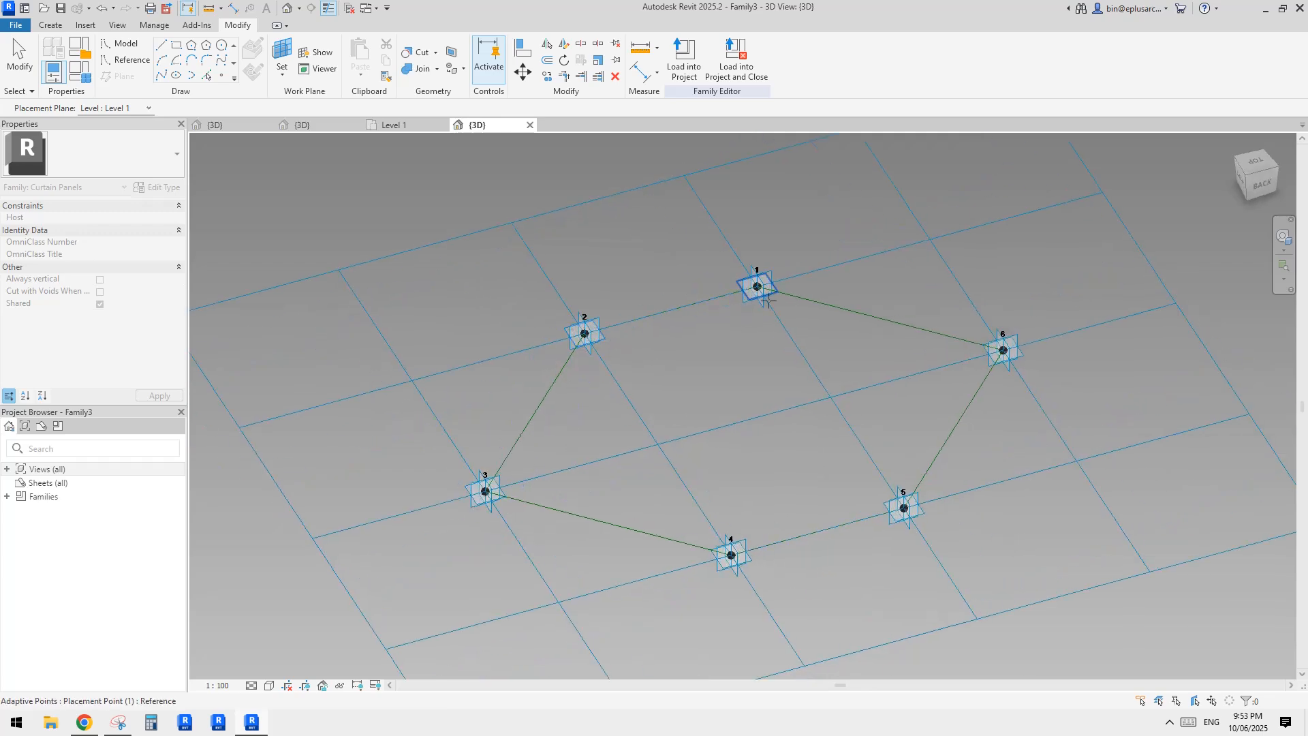
shift+middle_drag(658, 475, 701, 388)
scroll(728, 278, up, 3)
click(710, 283)
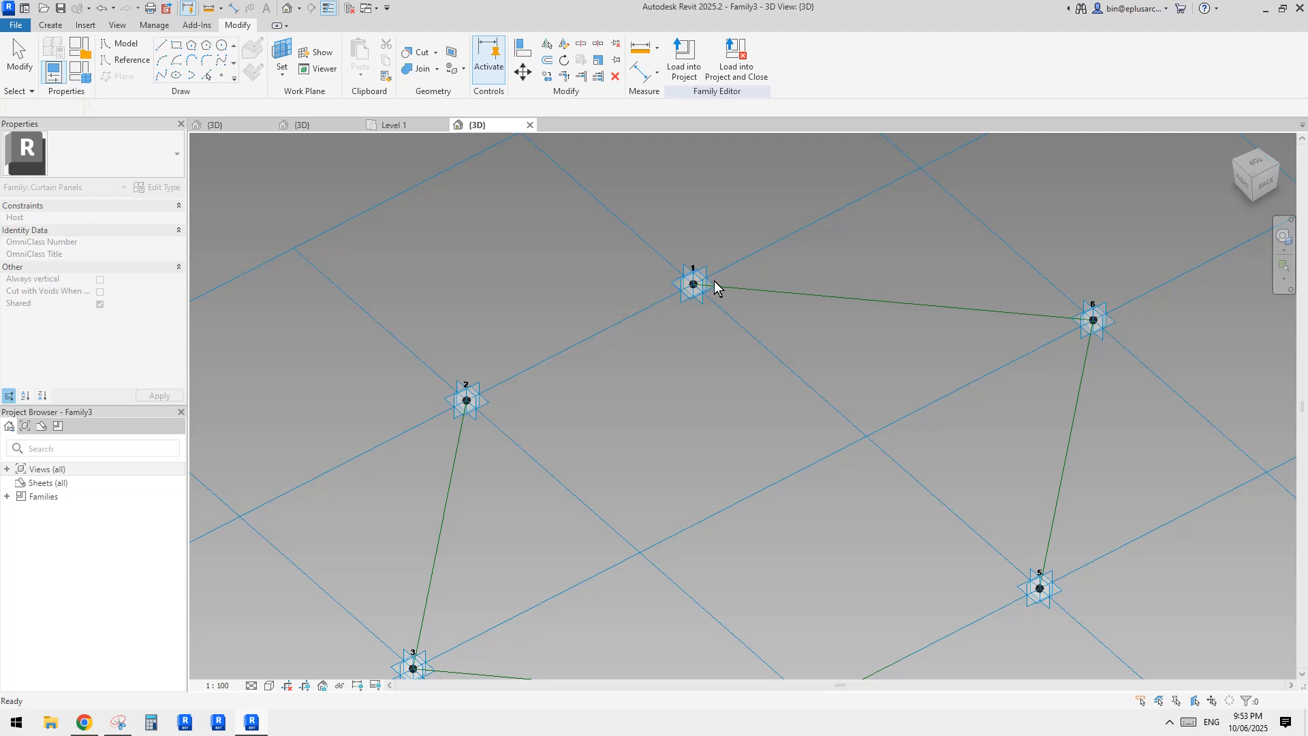
click(693, 283)
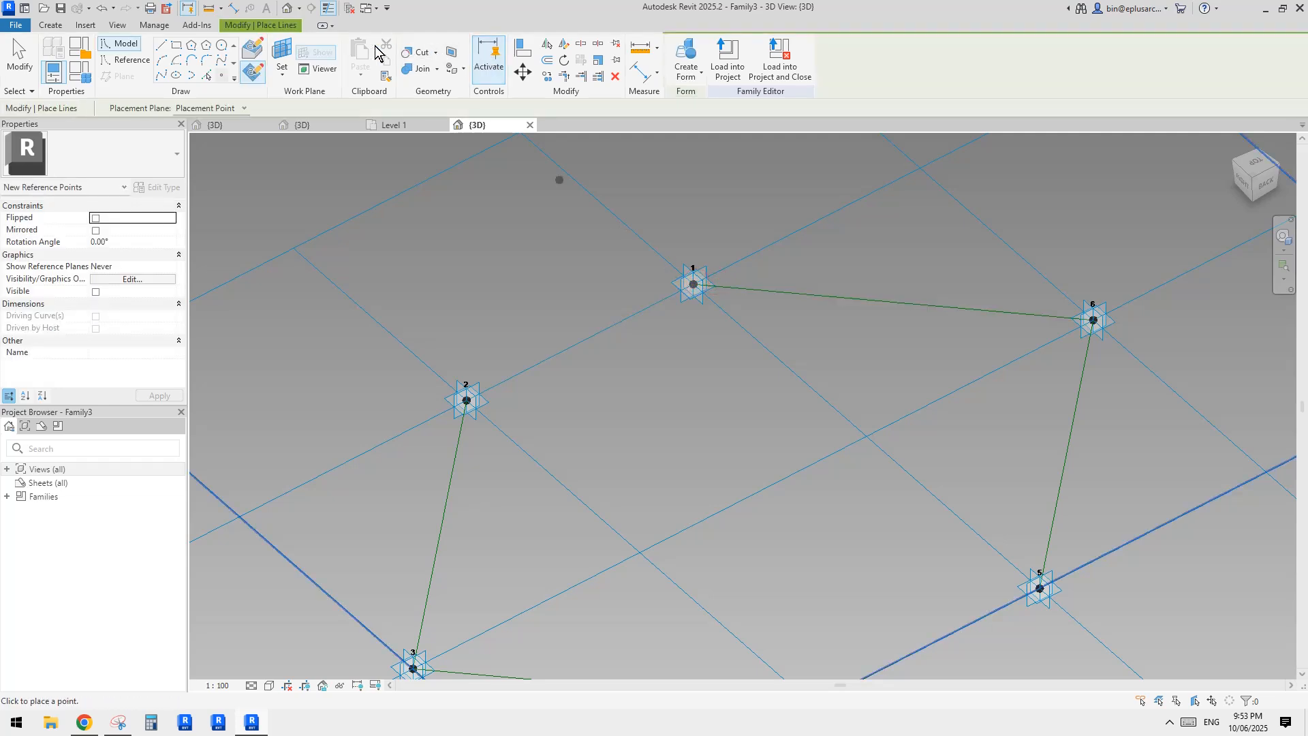
key(Escape)
key(Escape)
Place reference points on adaptive points 2 and 3, each hosted on that point's own horizontal plane.
click(468, 401)
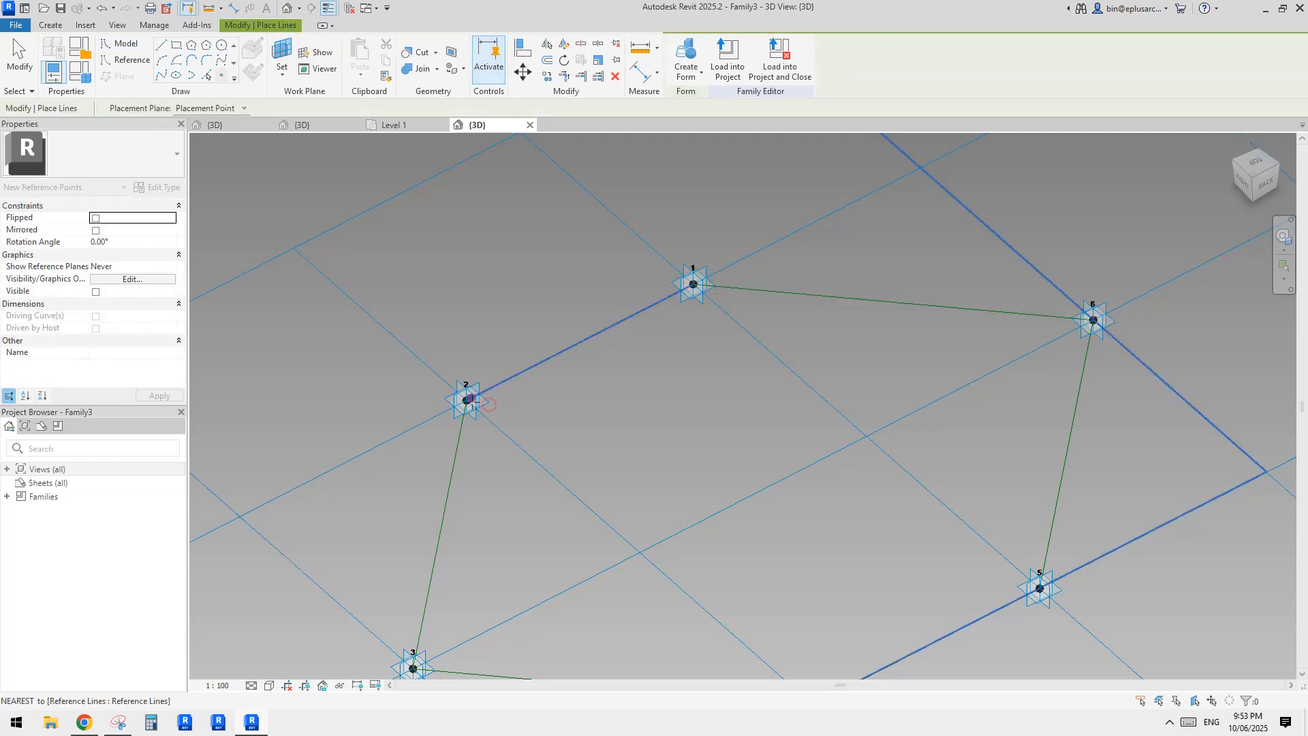
middle_drag(604, 498, 795, 320)
key(Escape)
key(Escape)
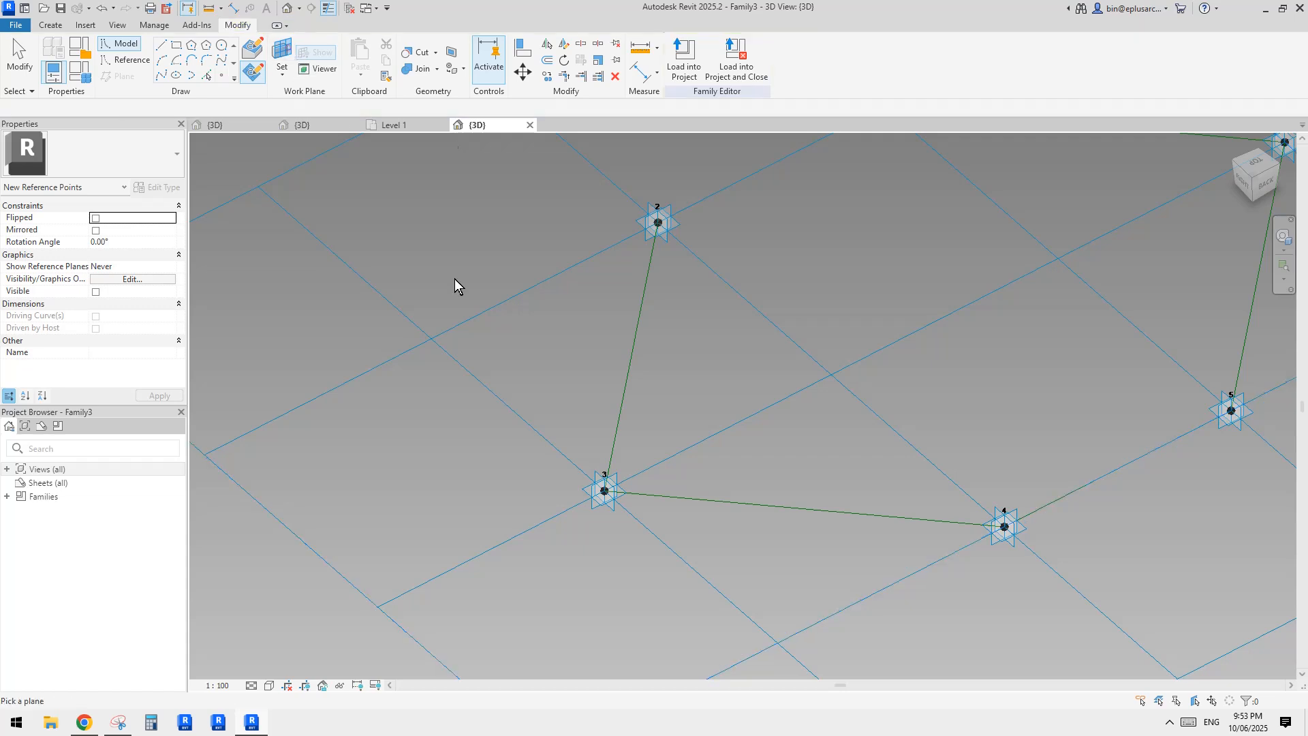
click(623, 486)
click(605, 491)
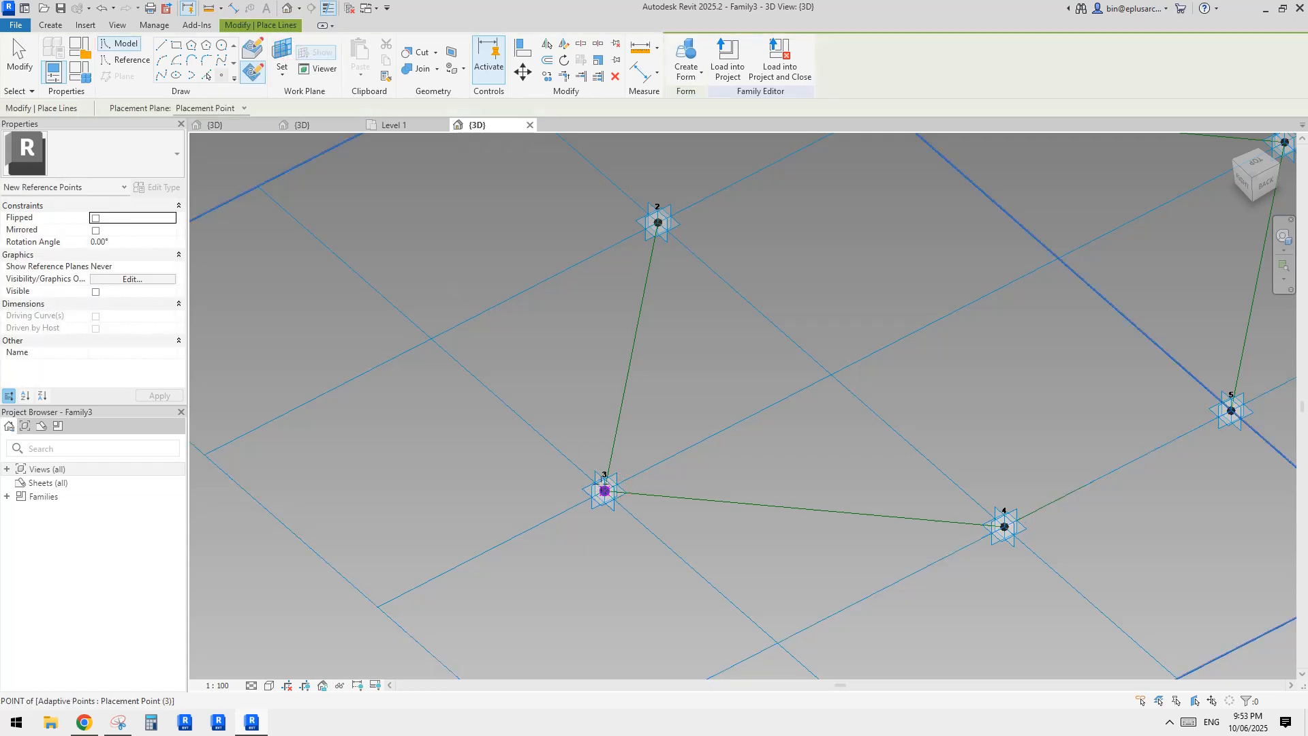
Set the work plane to adaptive point 4's horizontal plane and place a reference point on it.
click(288, 52)
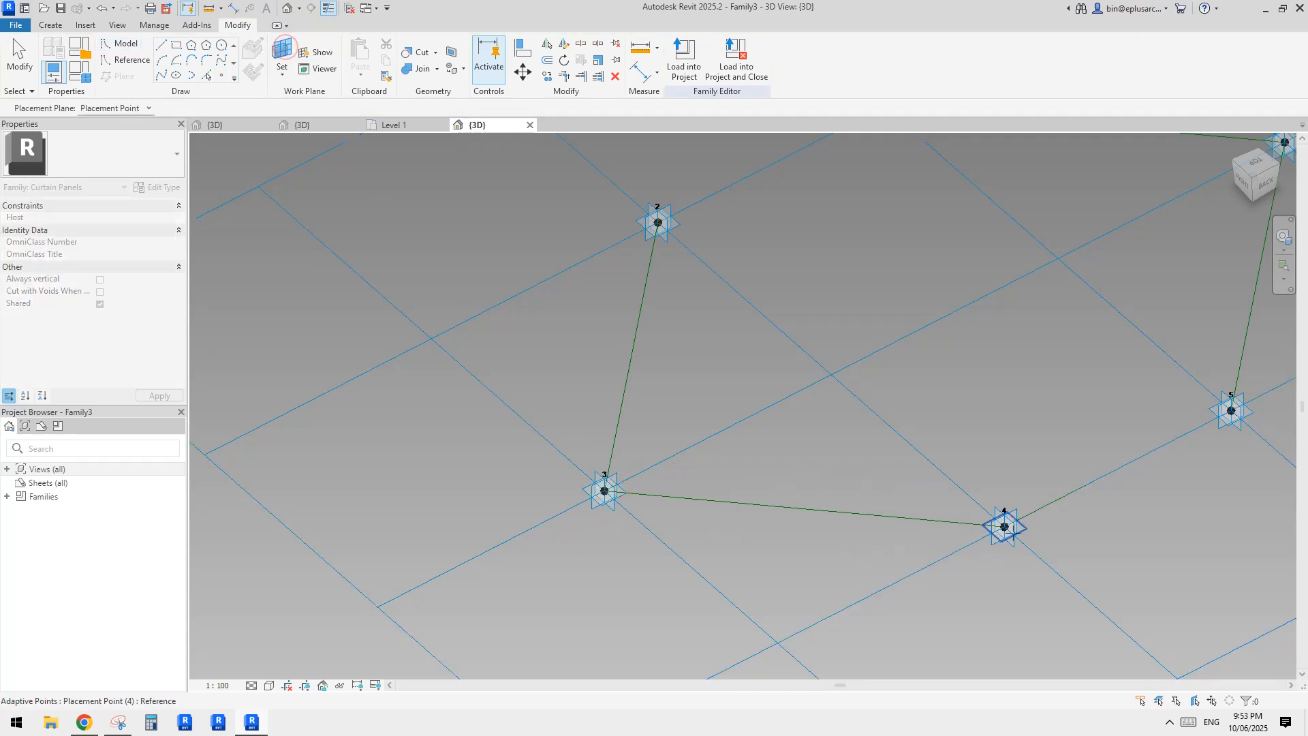
click(1008, 528)
click(1006, 527)
middle_drag(943, 513, 885, 523)
key(Escape)
key(Escape)
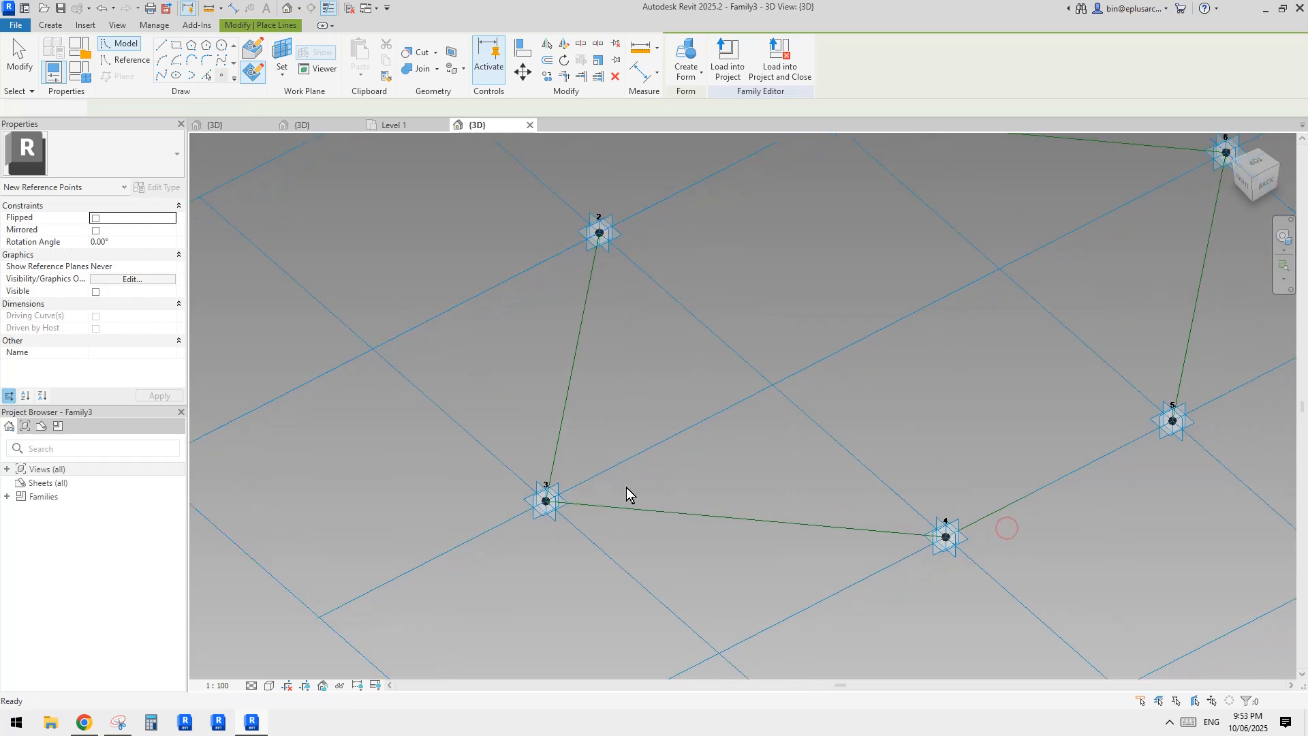
Set the offset of the four hosted reference points on adaptive points 1 to 4 to 500.
drag(524, 449, 549, 505)
middle_drag(947, 537, 882, 555)
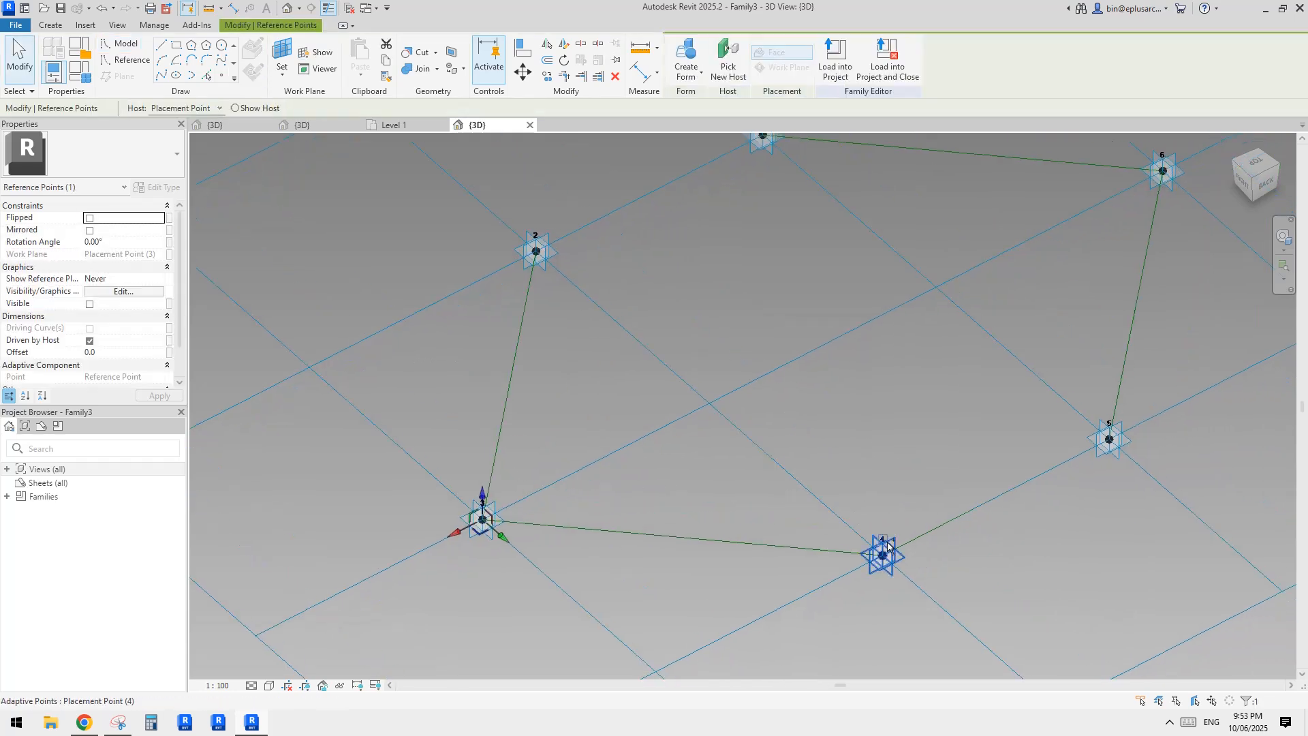
drag(841, 478, 895, 571)
middle_drag(727, 396, 742, 465)
ctrl+drag(515, 260, 554, 327)
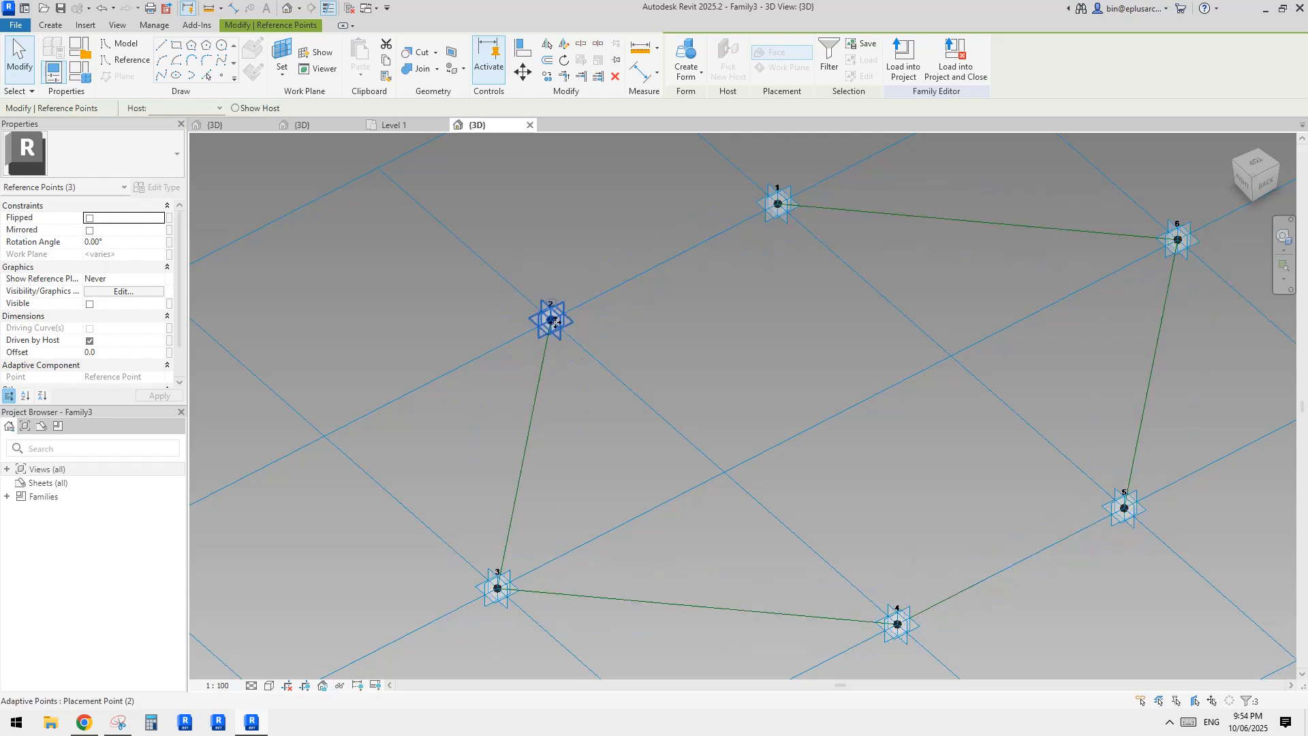
middle_drag(640, 269, 598, 346)
ctrl+drag(691, 208, 755, 299)
scroll(575, 315, down, 1)
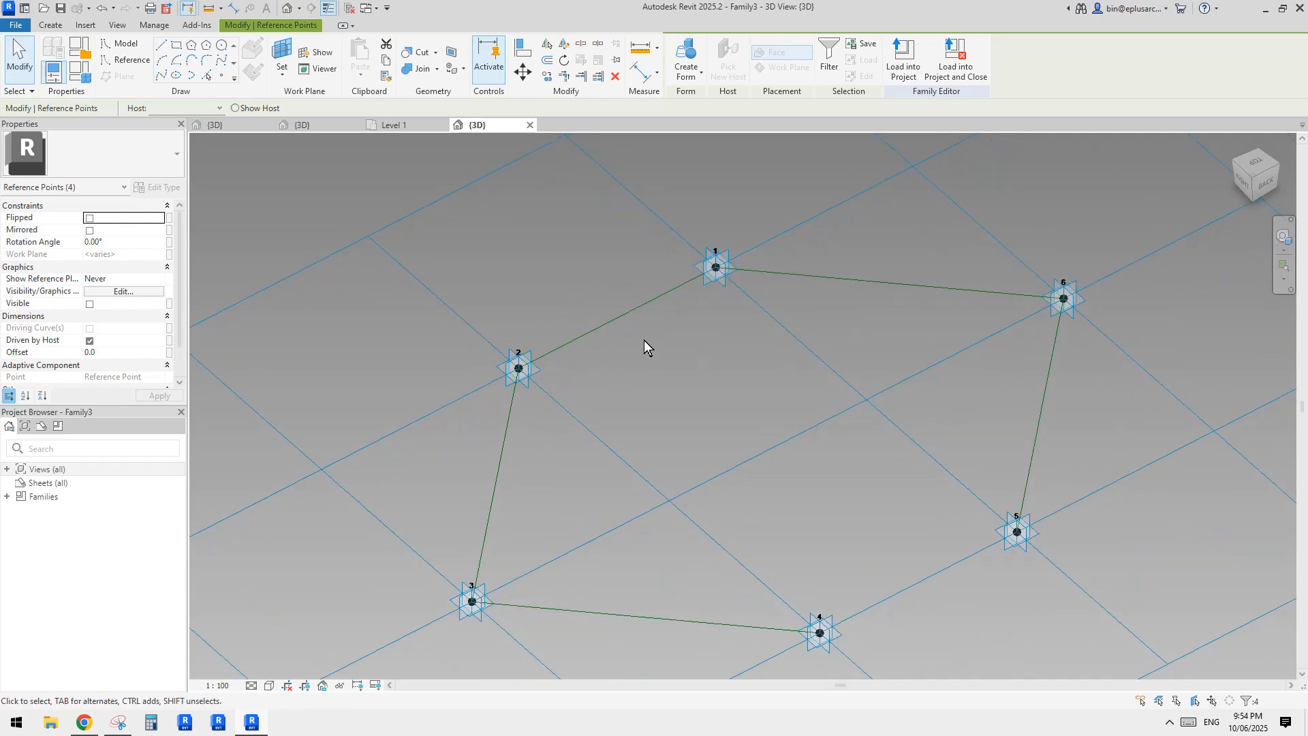
scroll(644, 341, down, 1)
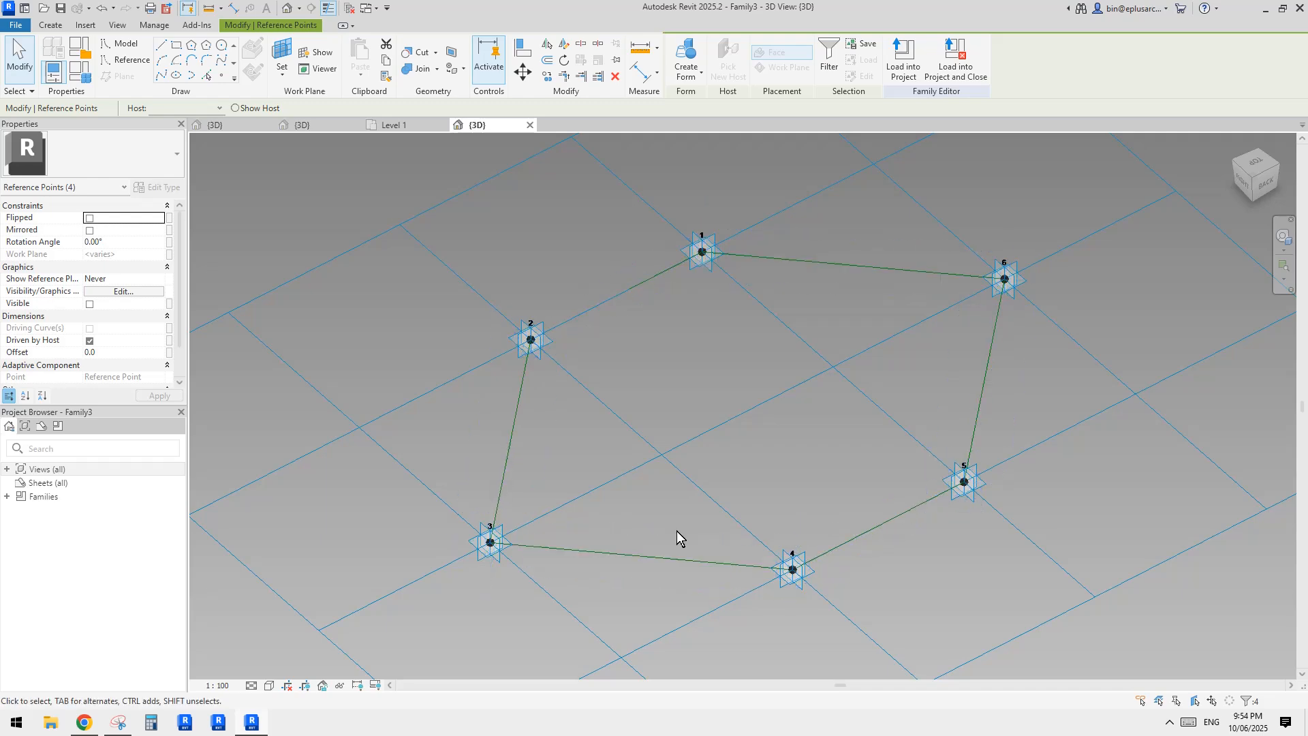
click(115, 355)
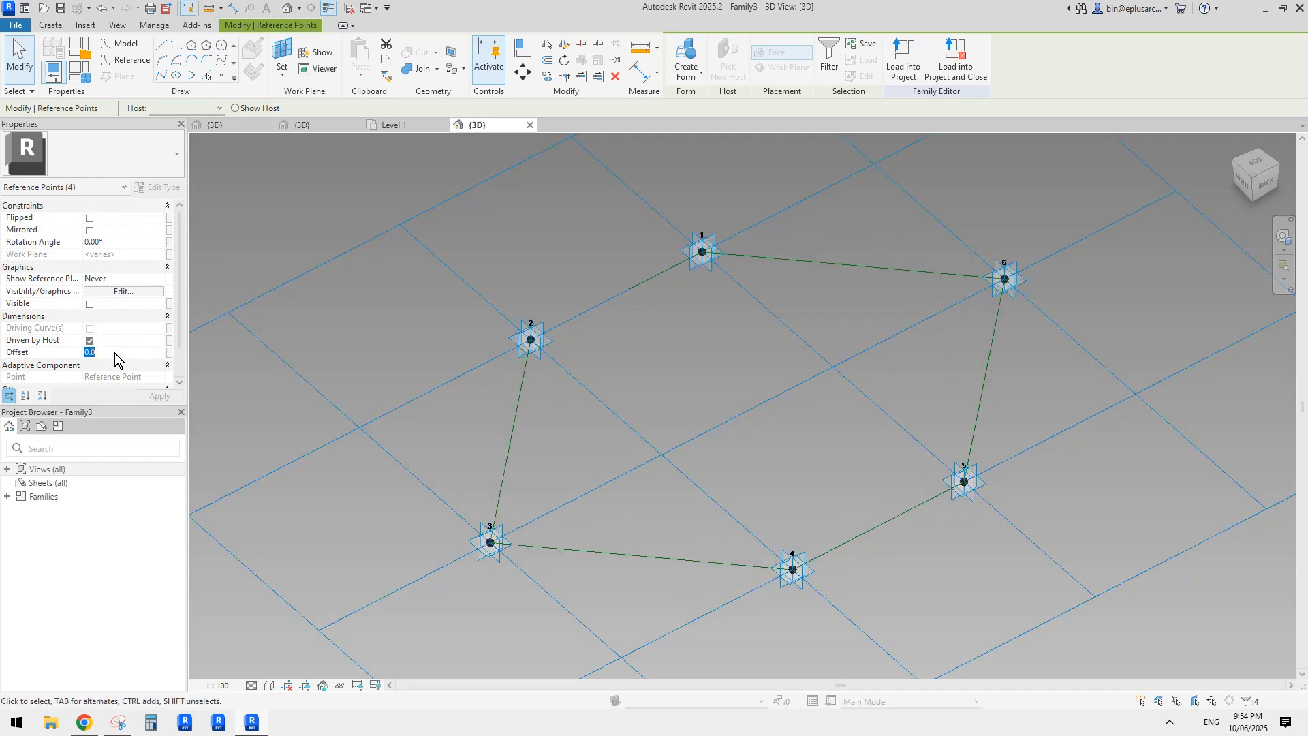
text(50)
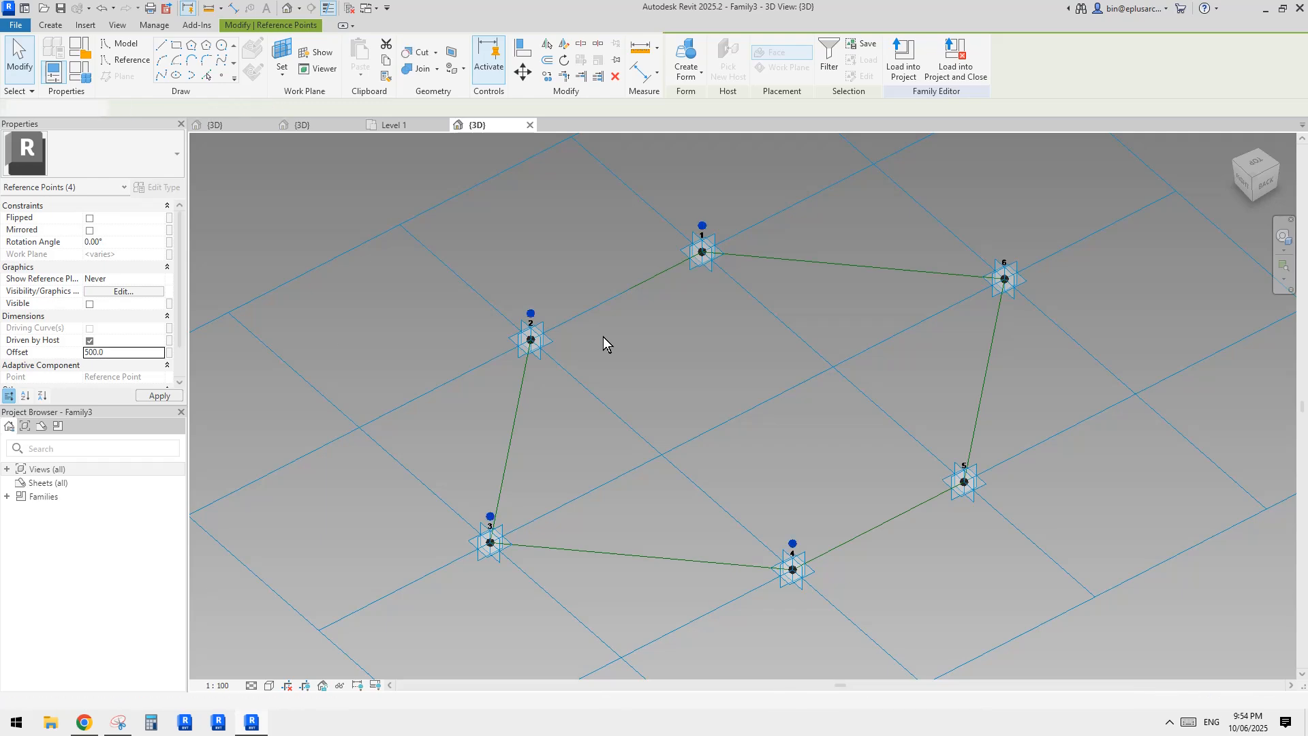
scroll(617, 339, down, 1)
shift+middle_drag(640, 365, 616, 312)
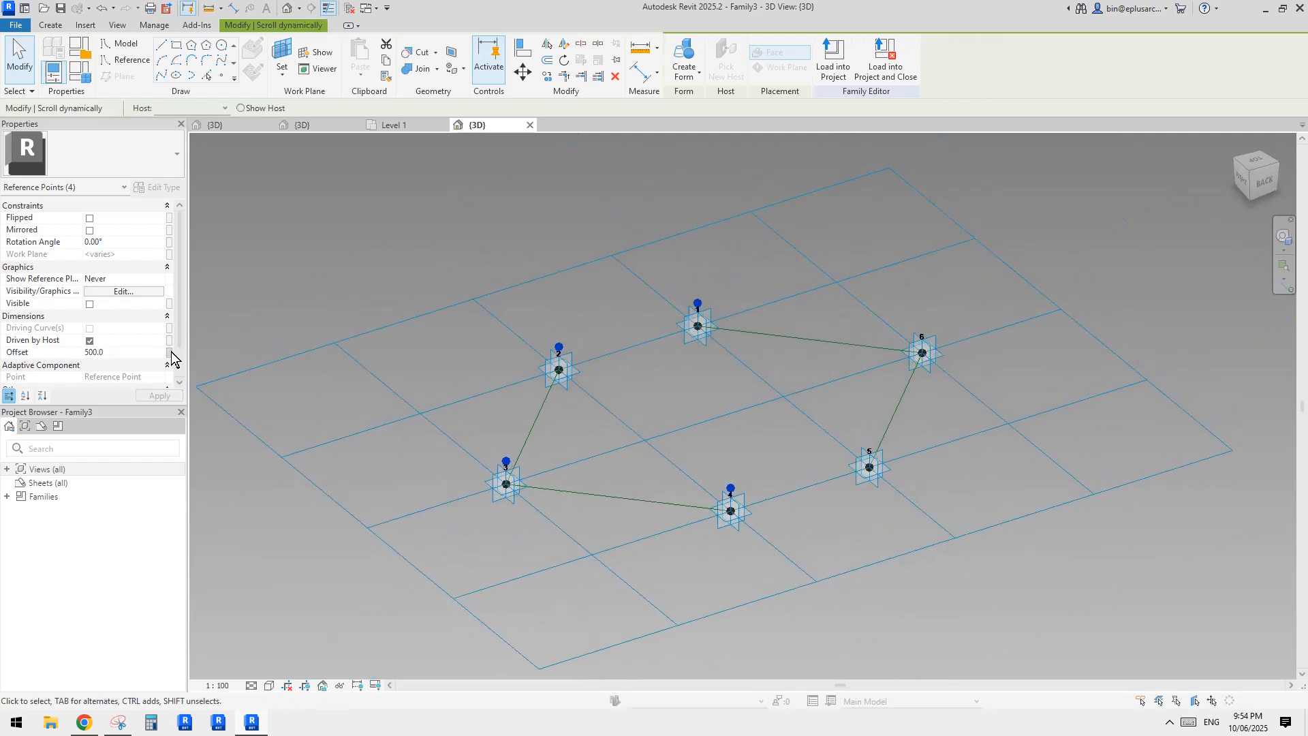
Link the offset of the four selected reference points to a new type-based family parameter named "offset".
click(170, 353)
click(354, 439)
text(offset)
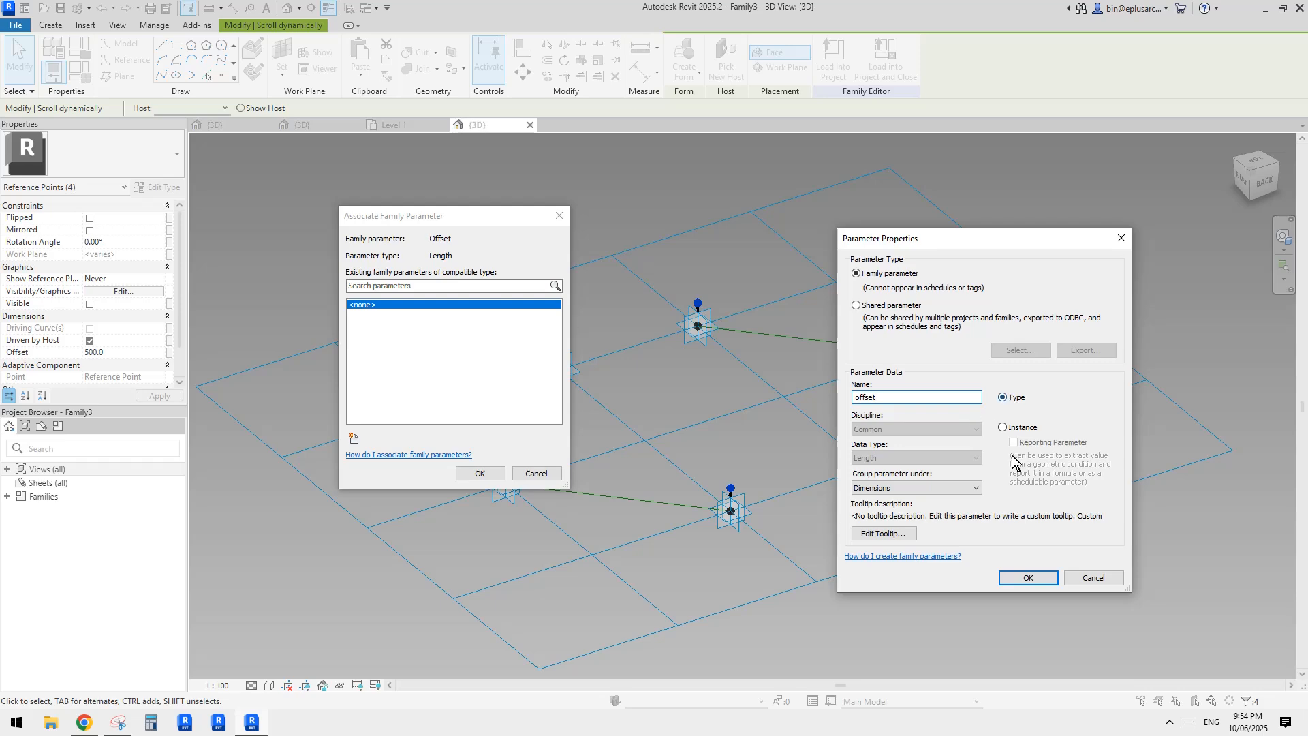
click(1026, 578)
click(480, 473)
Set the hexagon tile pattern grid's horizontal and vertical spacing to 1000 each.
mouse_move(595, 456)
shift+middle_down()
mouse_move(644, 407)
mouse_move(614, 440)
shift+middle_up()
click(594, 292)
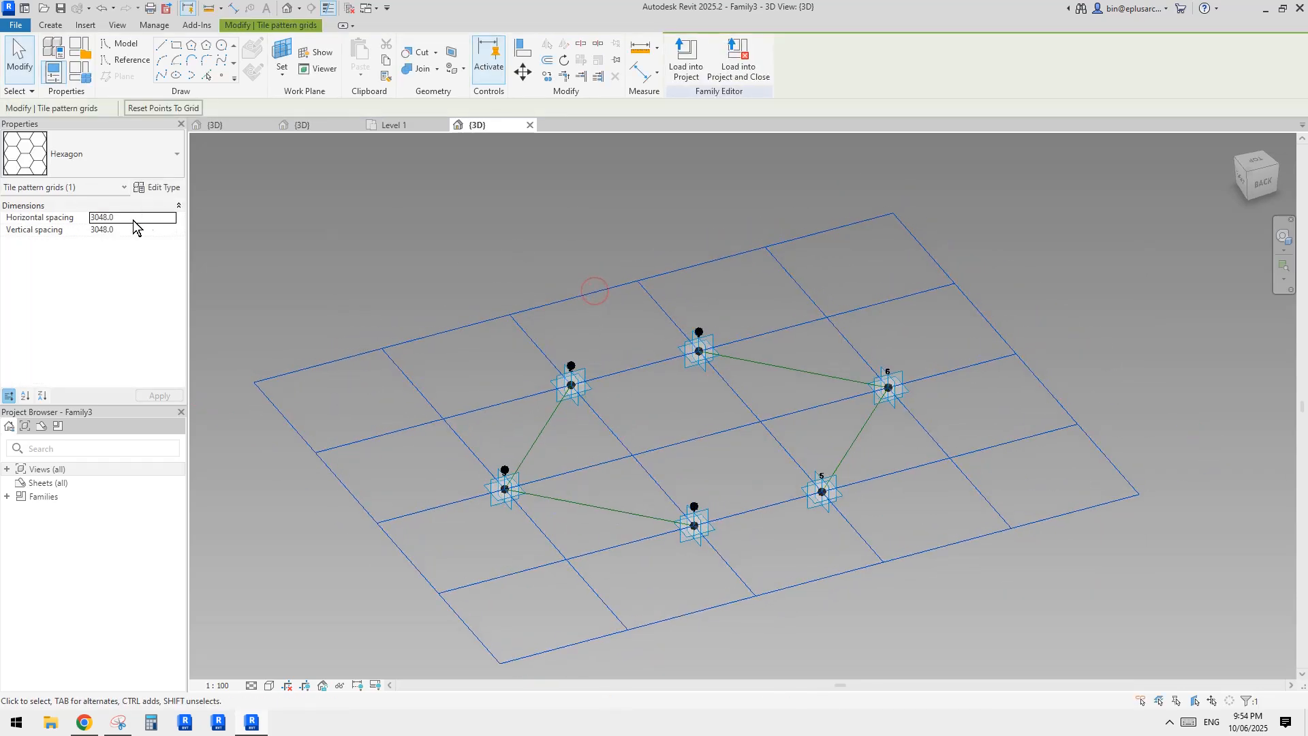
click(154, 218)
text(1000)
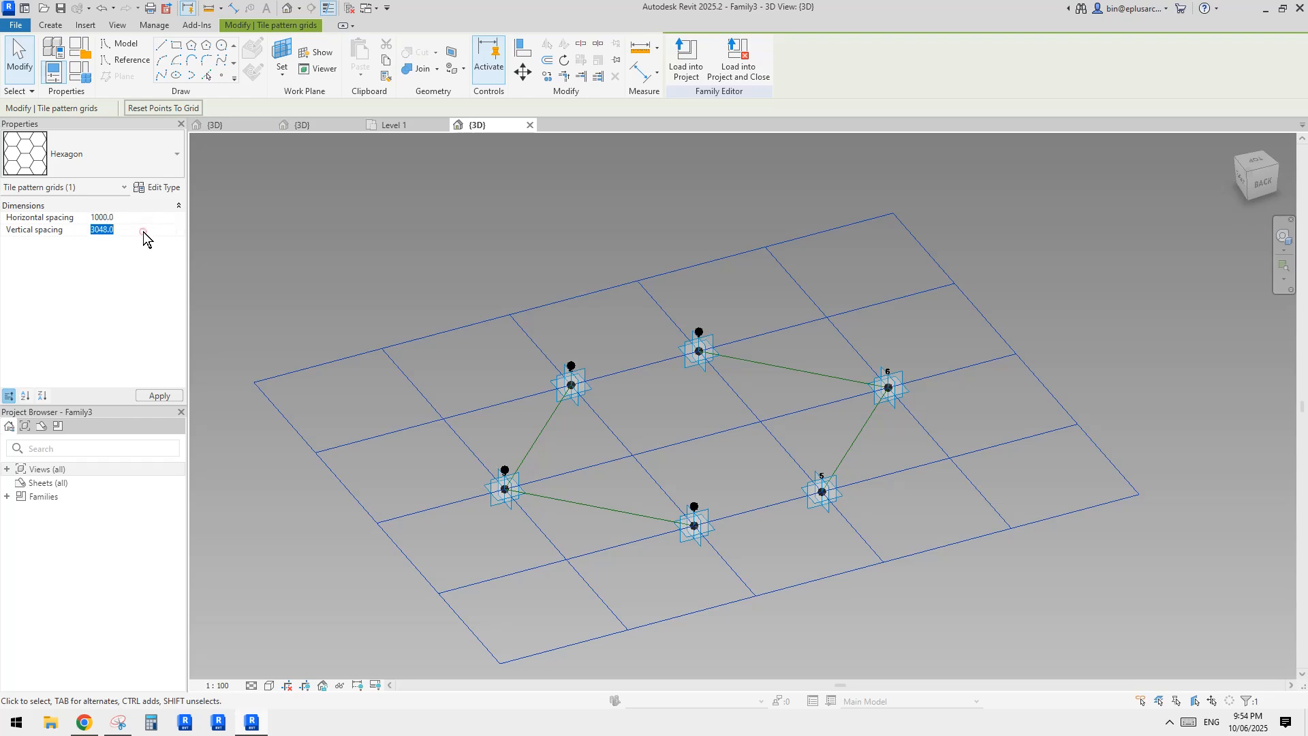
text(1000)
shift+middle_drag(587, 255, 802, 385)
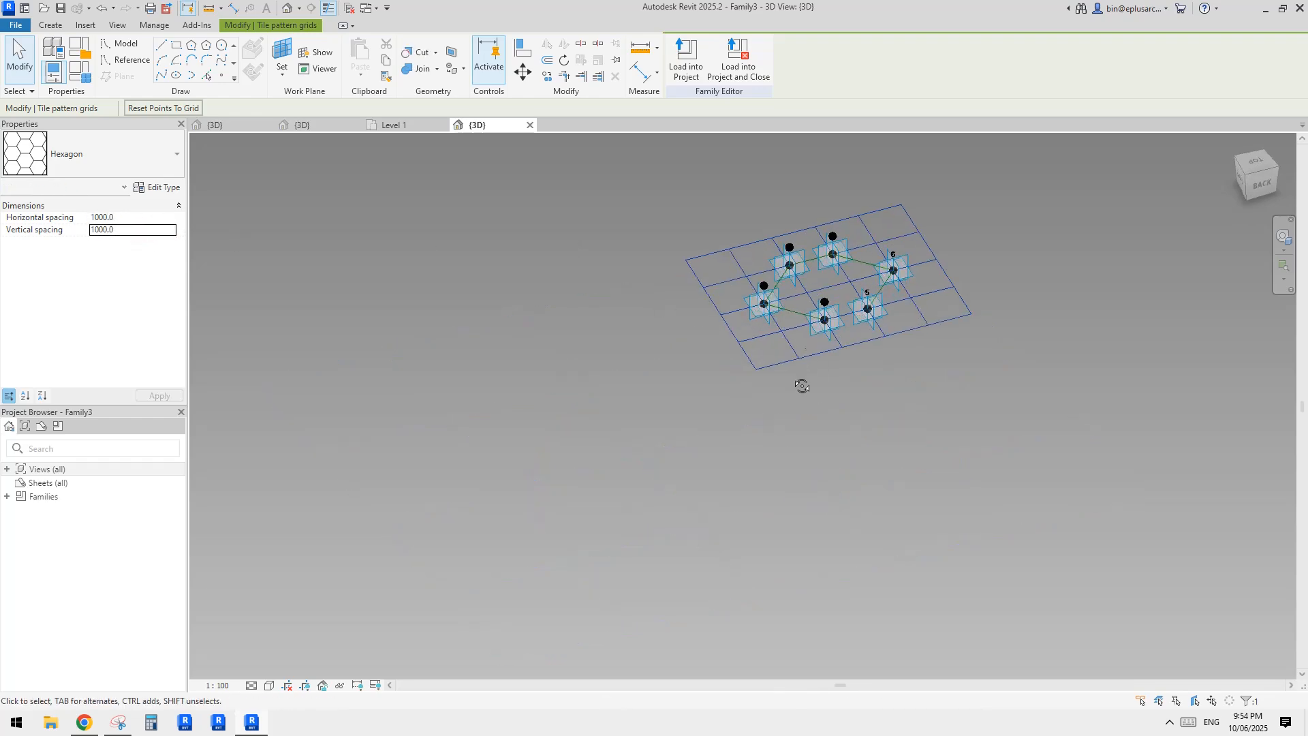
scroll(836, 248, up, 7)
mouse_move(760, 292)
shift+middle_down()
mouse_move(739, 260)
mouse_move(749, 292)
shift+middle_up()
Connect adaptive point 1 to the offset reference point above adaptive point 2 with a spline through points.
click(691, 329)
shift+middle_drag(691, 329, 722, 281)
click(819, 382)
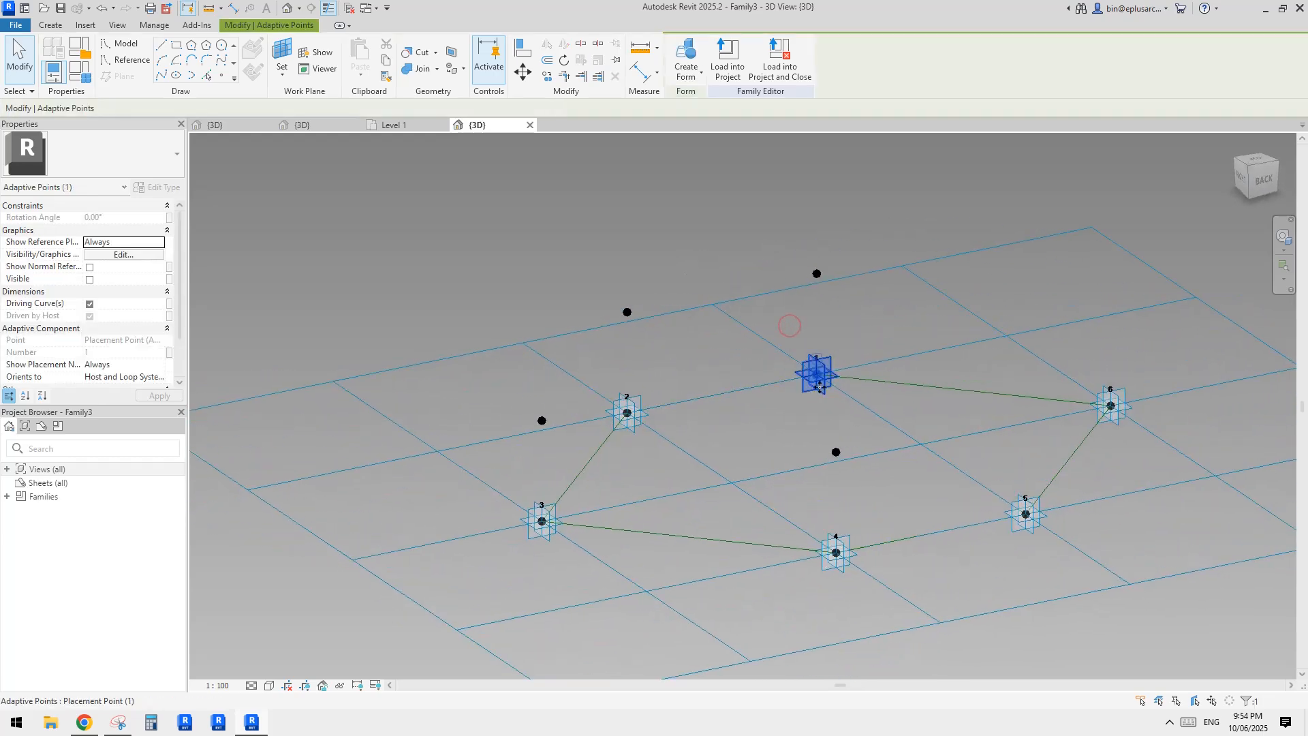
ctrl+click(627, 314)
click(160, 75)
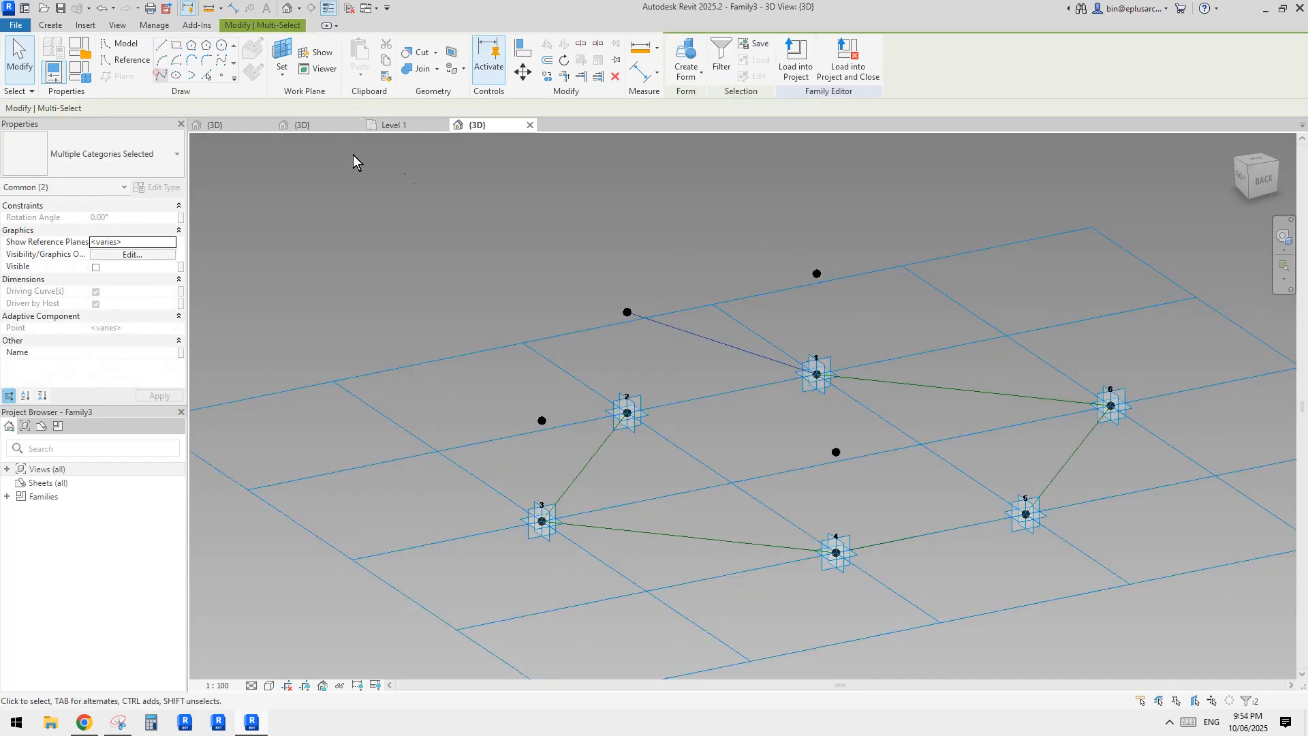
key(Escape)
Add splines through points from adaptive point 2 to the offset point above 3, and from adaptive point 3 to the offset point above 4.
drag(602, 366, 660, 437)
ctrl+drag(521, 405, 580, 443)
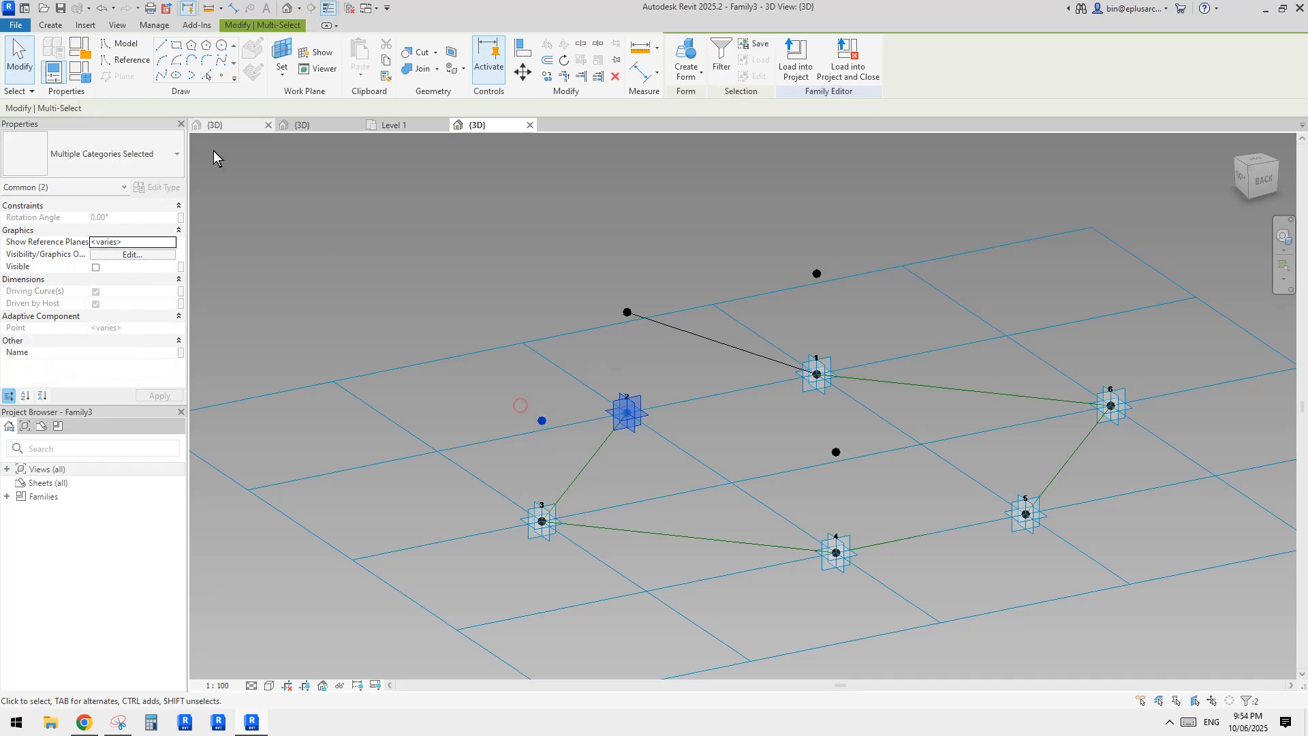
click(160, 75)
click(541, 519)
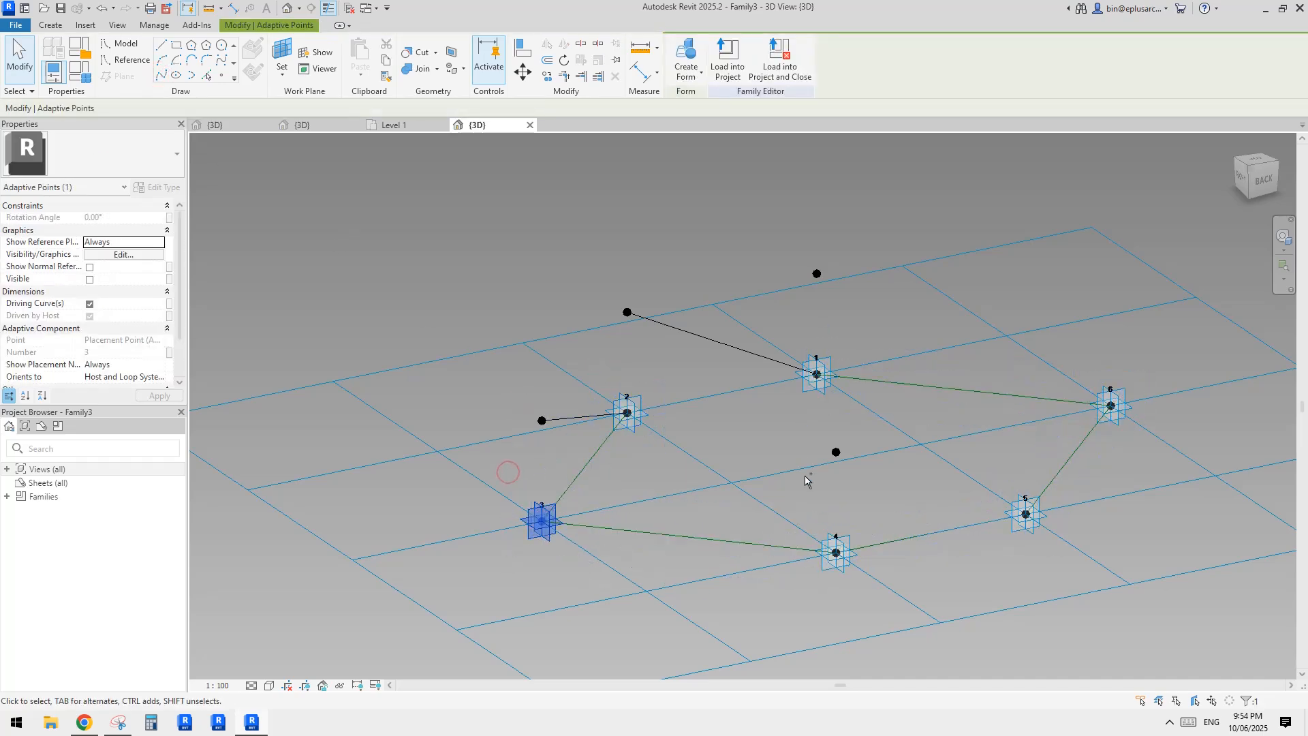
ctrl+click(836, 451)
click(160, 75)
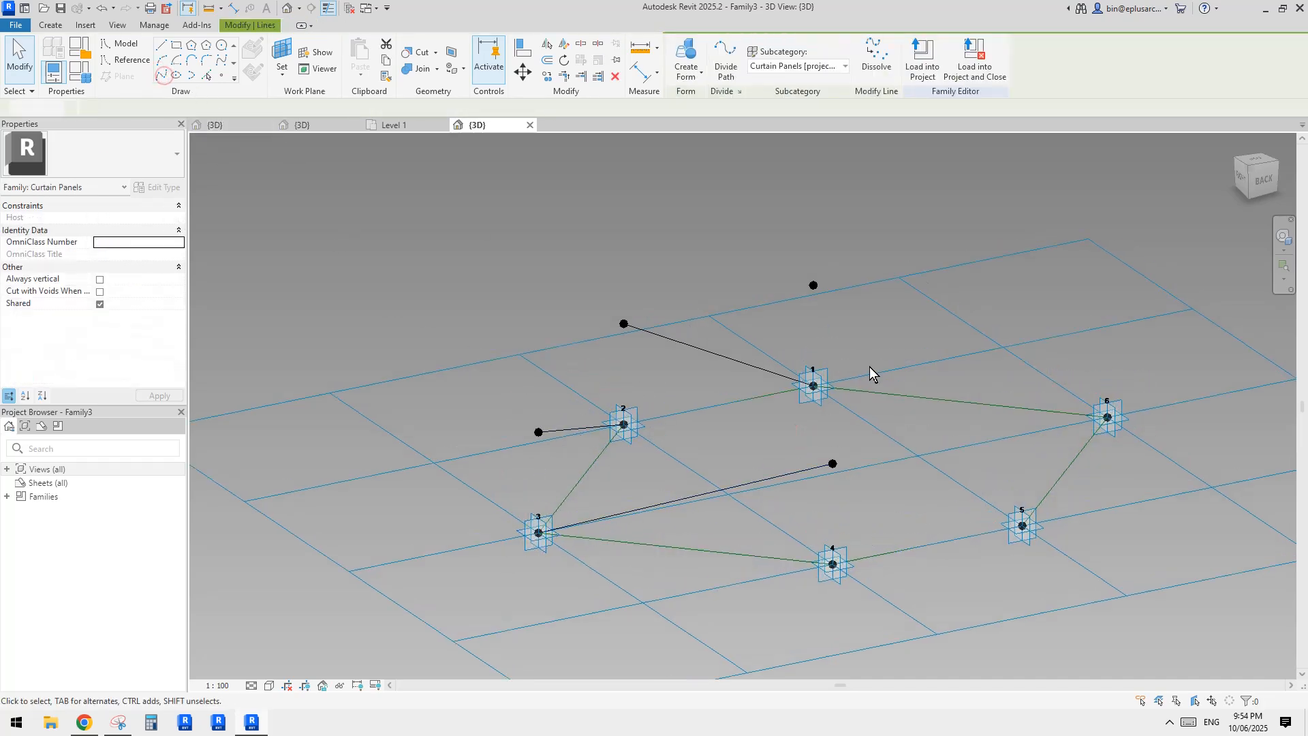
shift+middle_drag(1084, 326, 893, 361)
shift+middle_drag(627, 423, 734, 378)
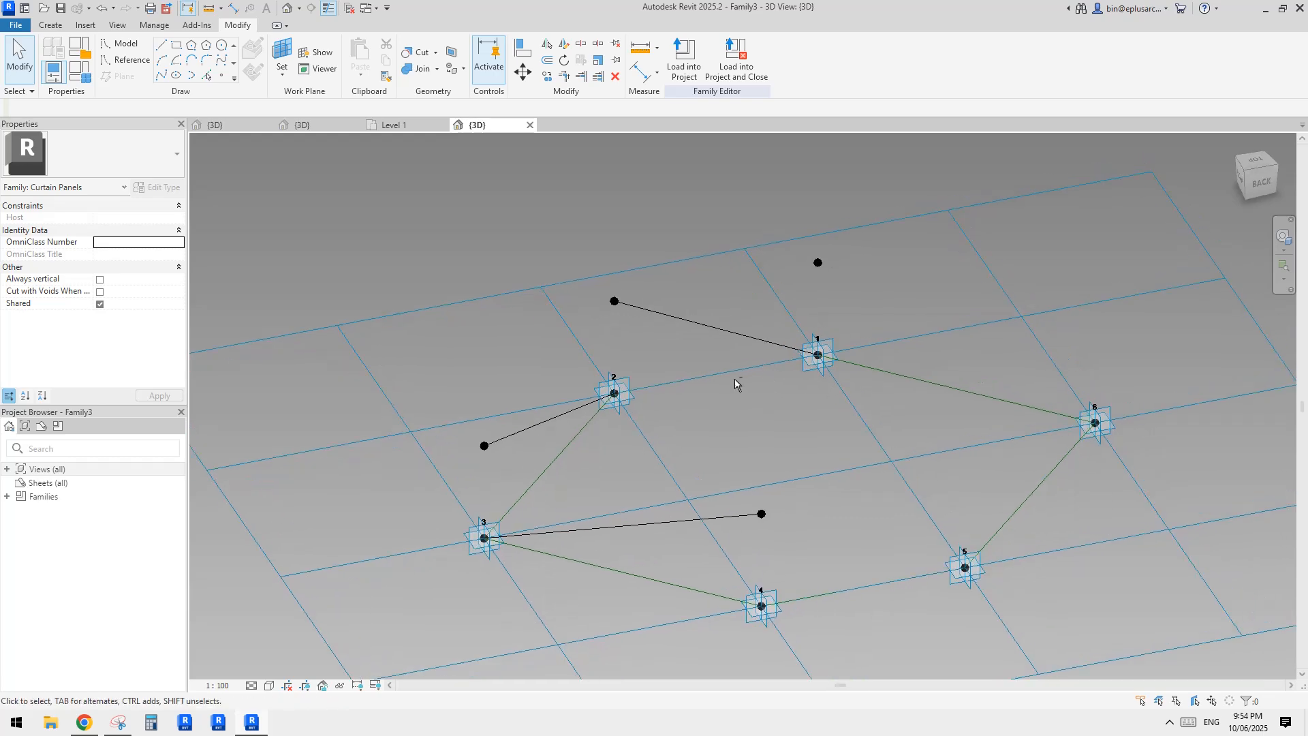
Check which open family holds the dome mass, and load the hexagon panel family into Family2.
click(684, 63)
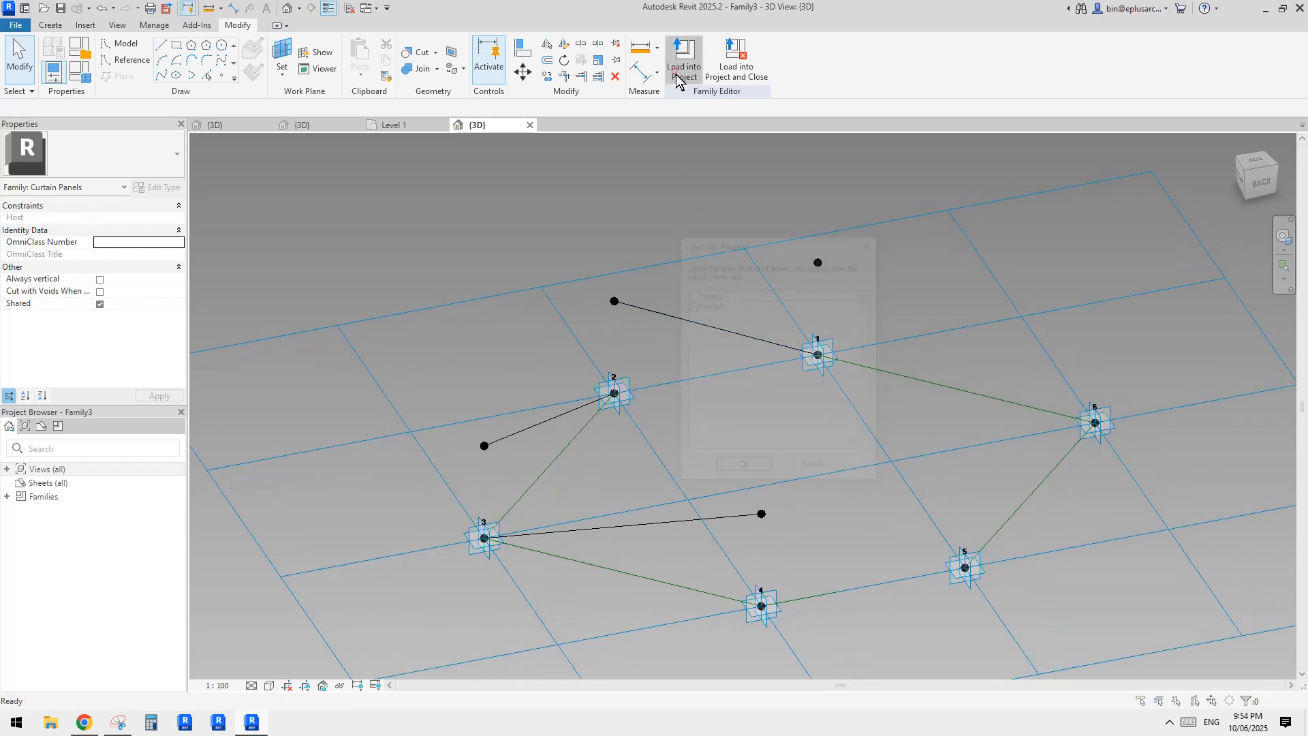
key(Escape)
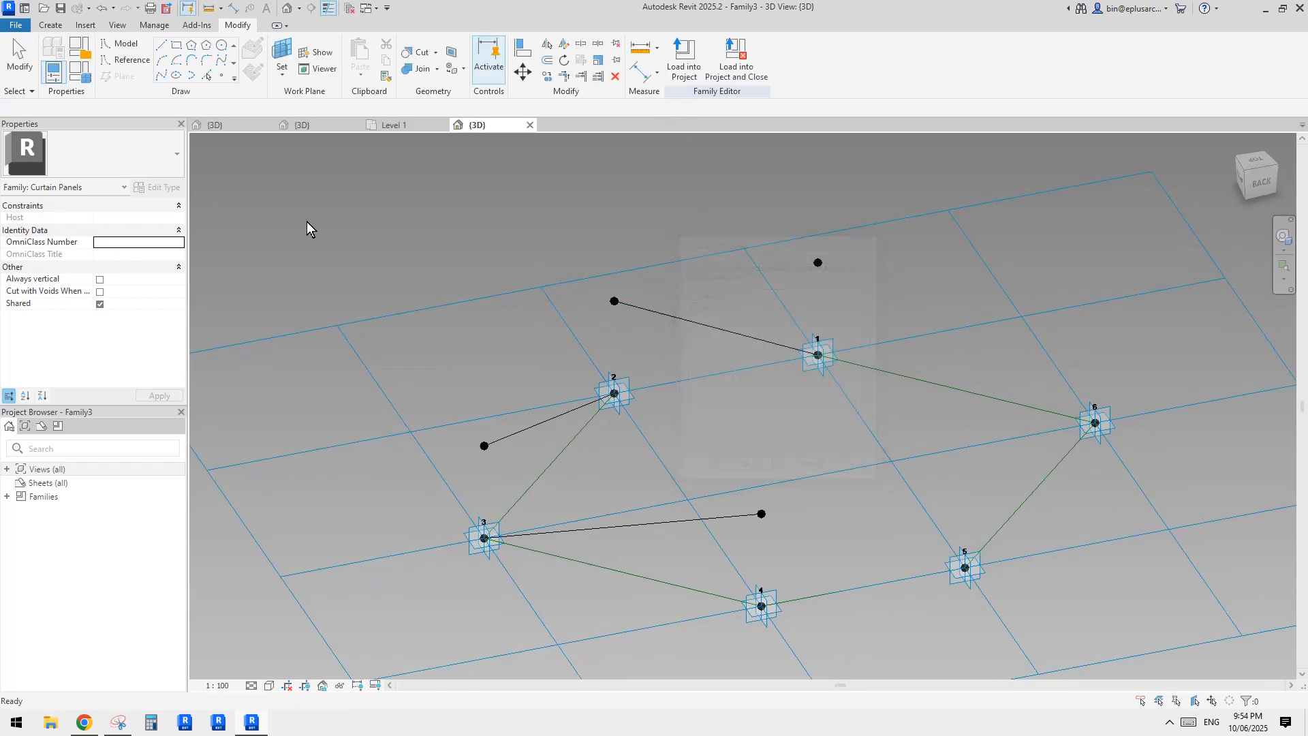
click(237, 124)
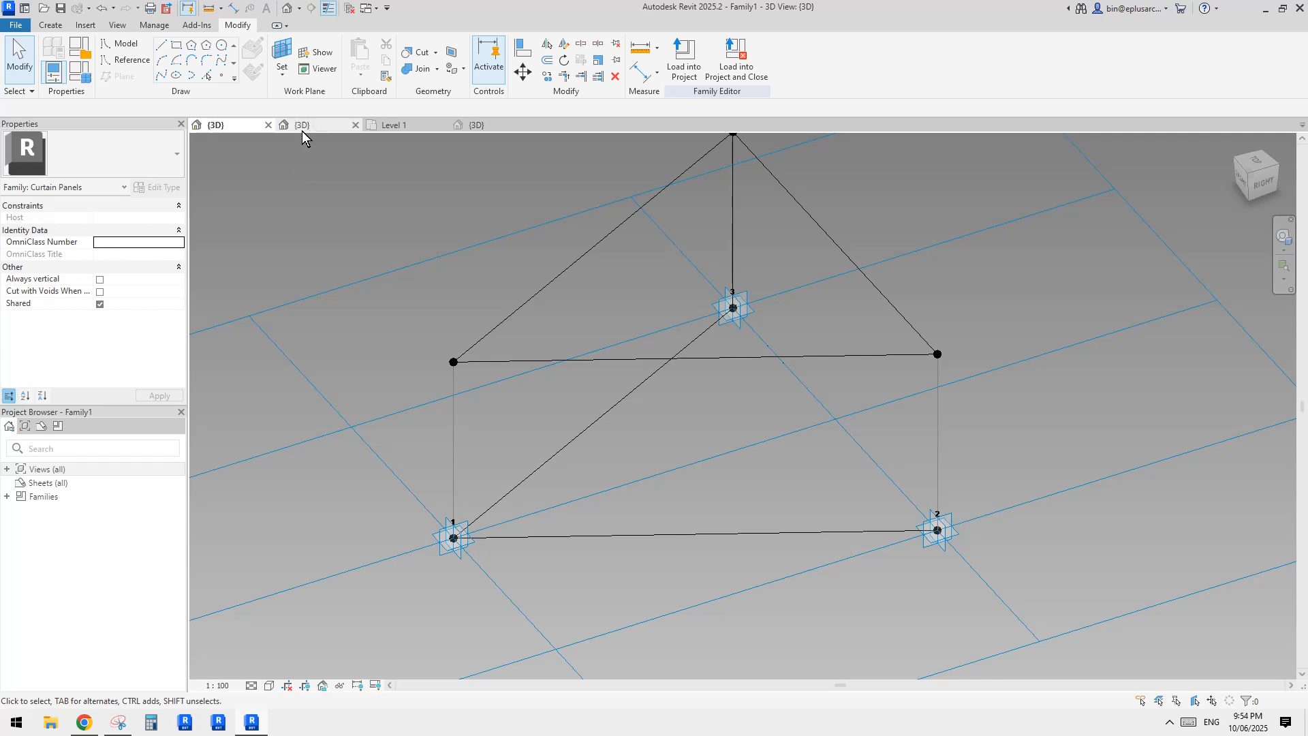
click(304, 126)
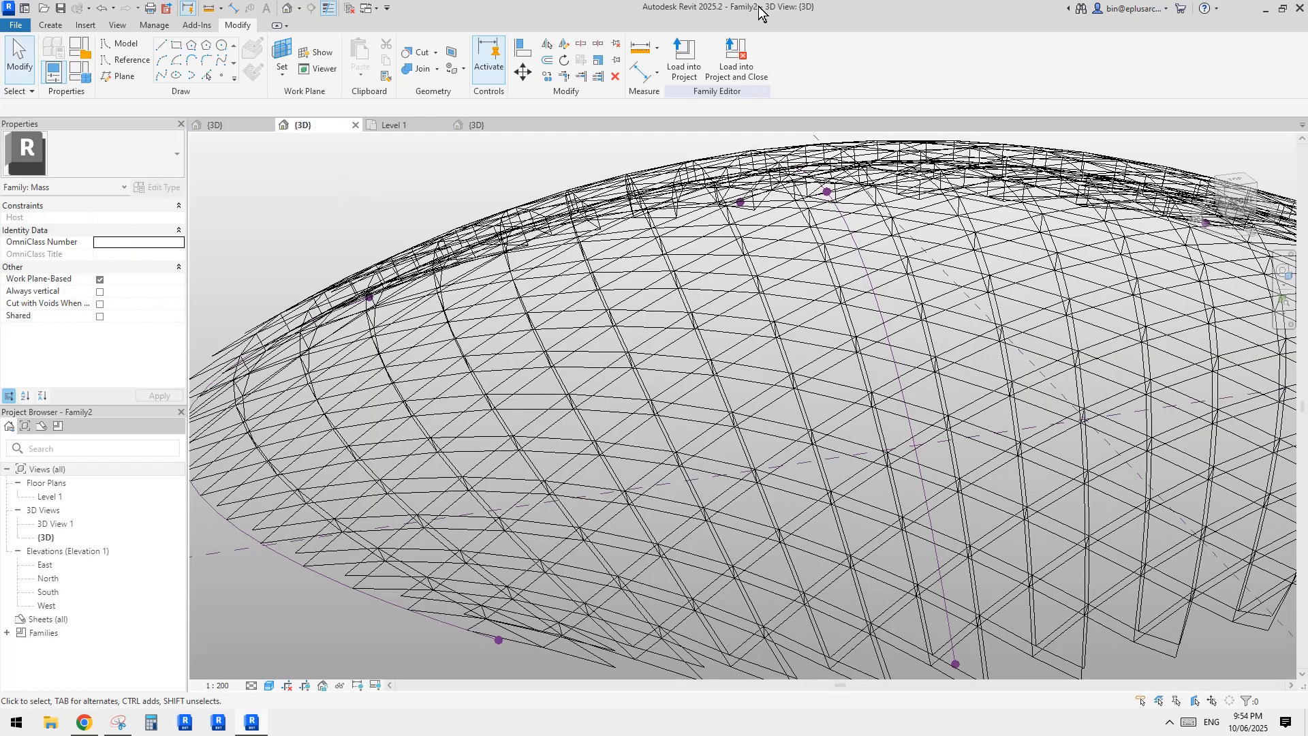
click(484, 126)
click(684, 62)
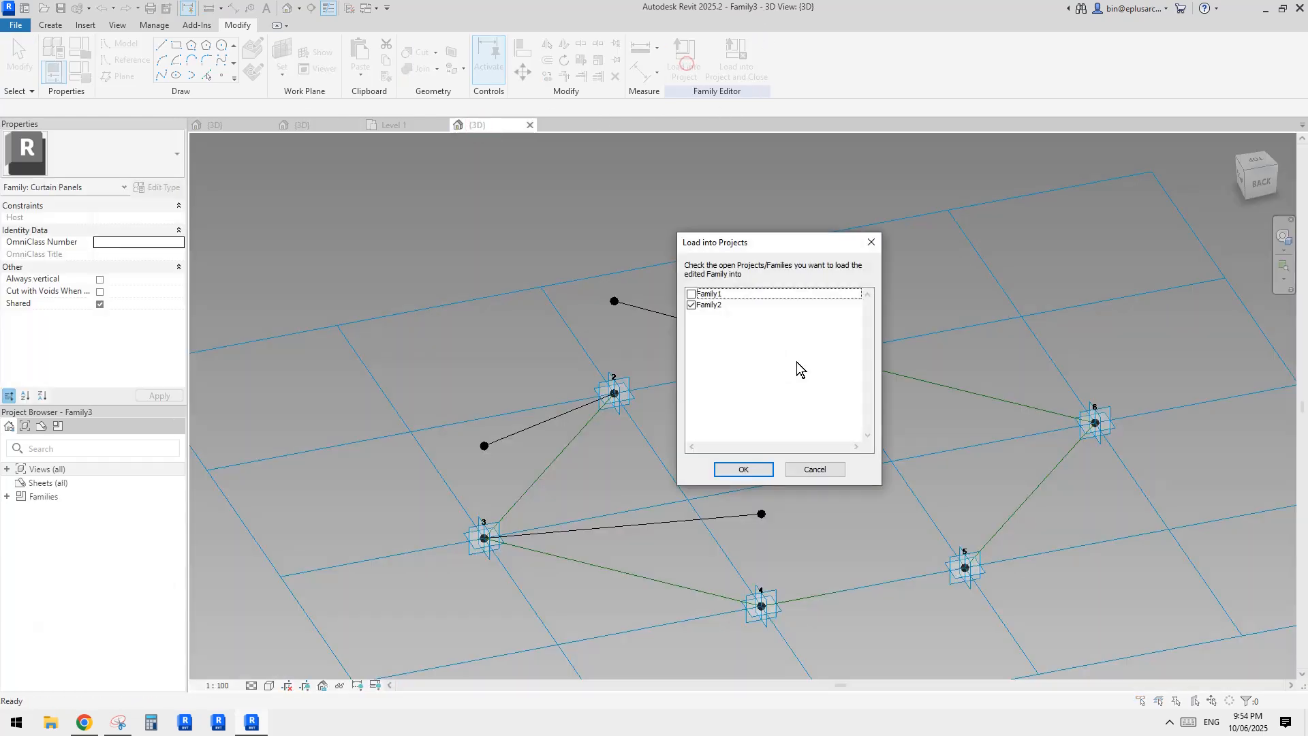
click(724, 469)
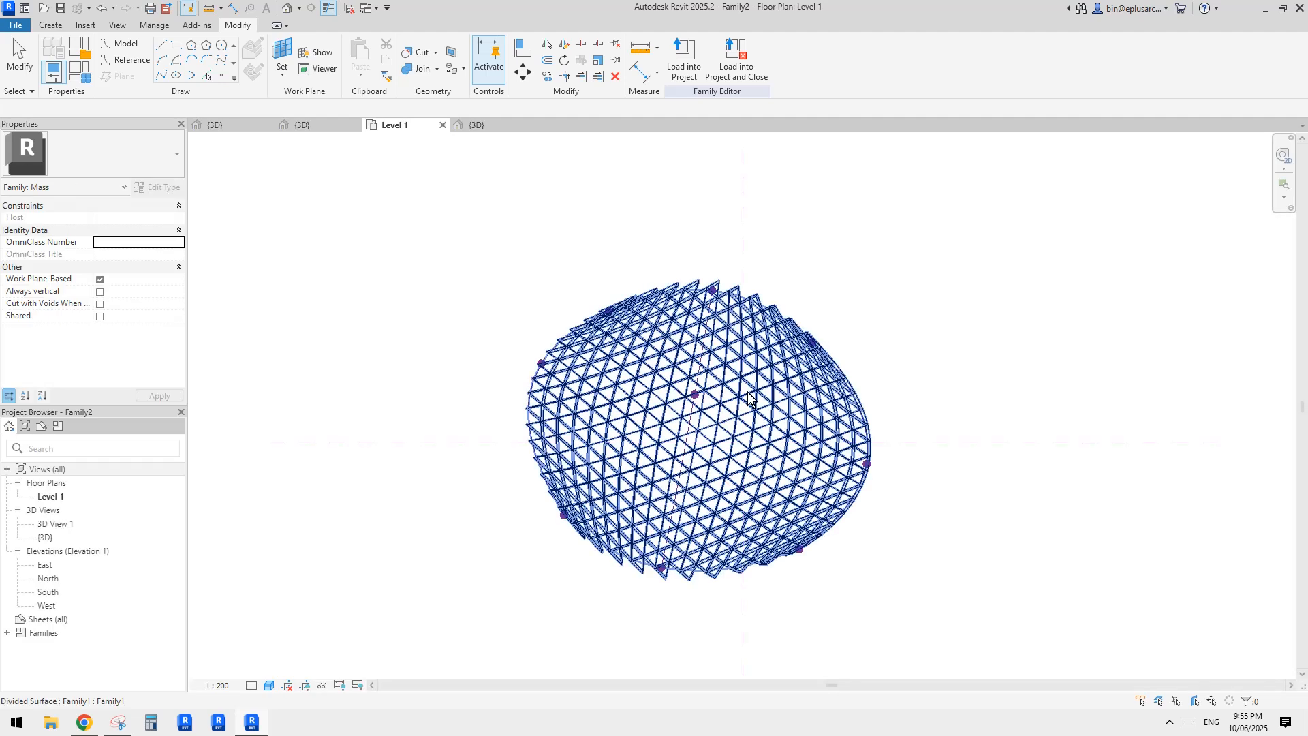
Open the dome mass family's 3D view and inspect the divided surface with its triangular panels.
middle_drag(749, 441, 710, 434)
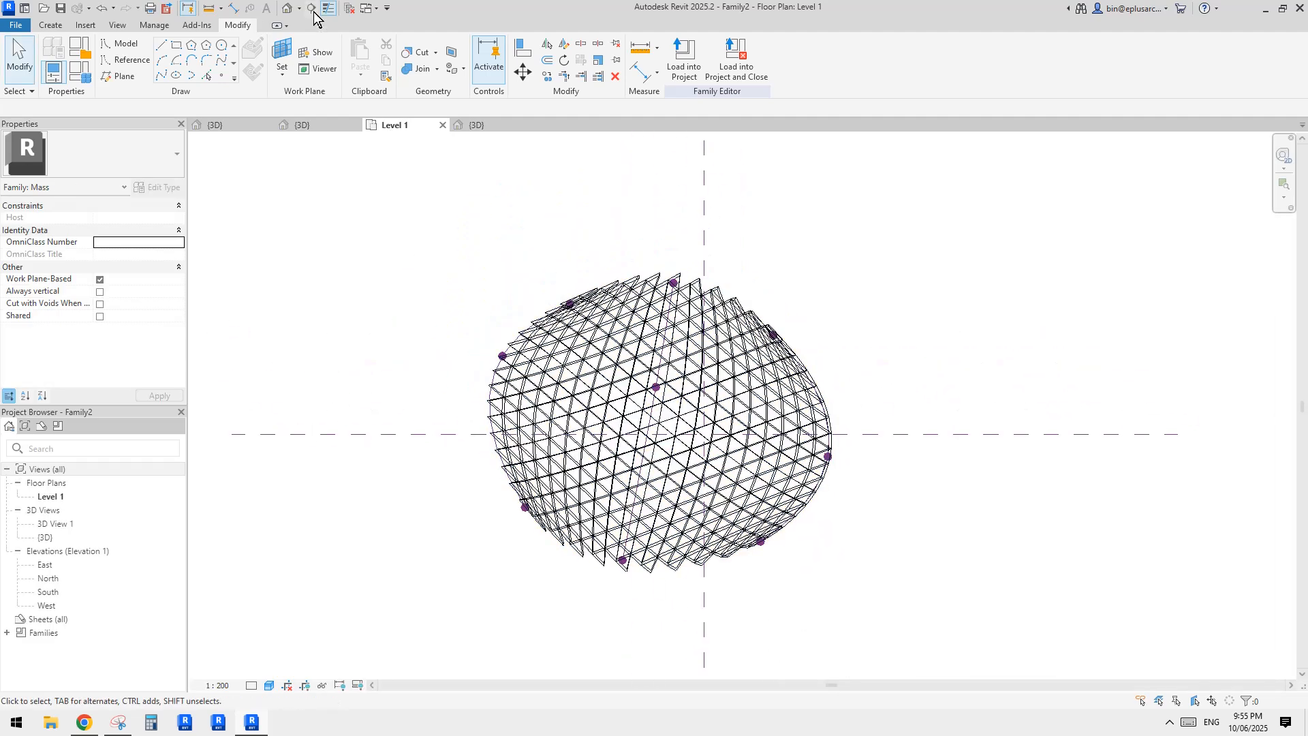
click(290, 9)
scroll(800, 437, down, 4)
shift+middle_drag(681, 368, 692, 408)
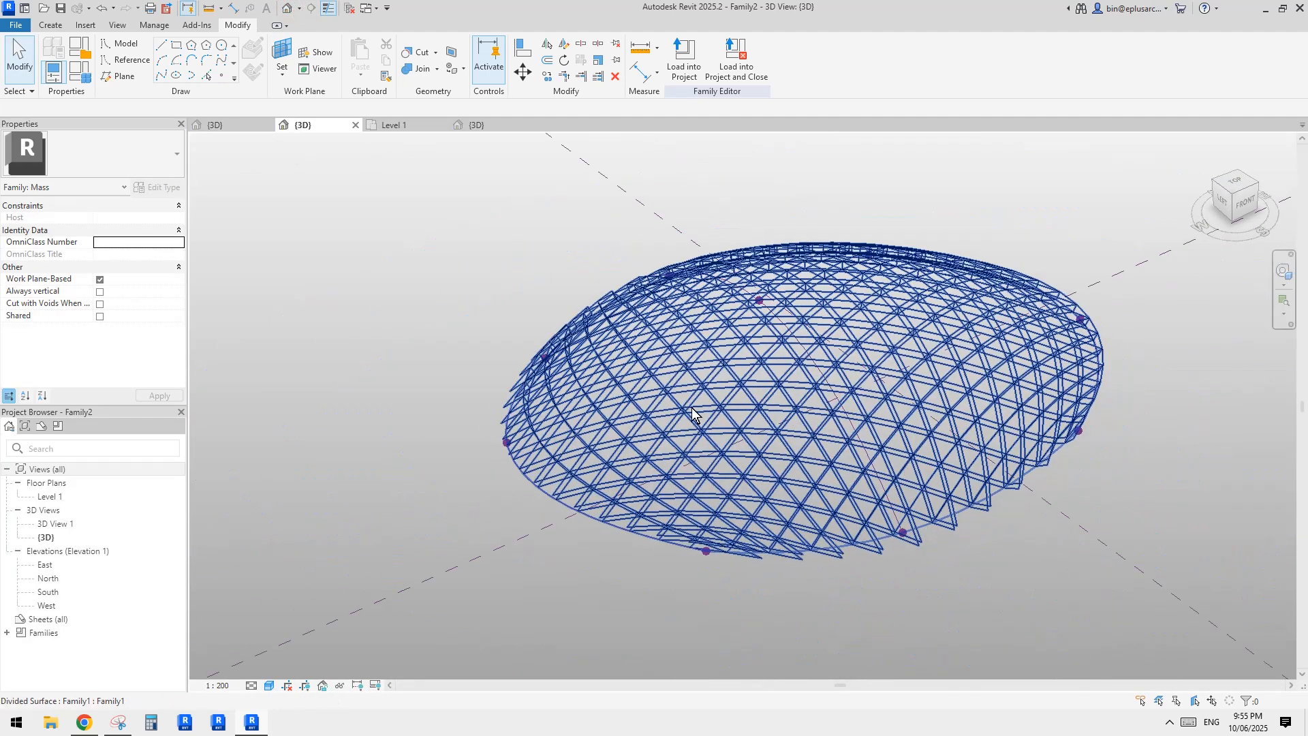
scroll(807, 391, up, 2)
shift+middle_drag(808, 392, 709, 389)
click(735, 409)
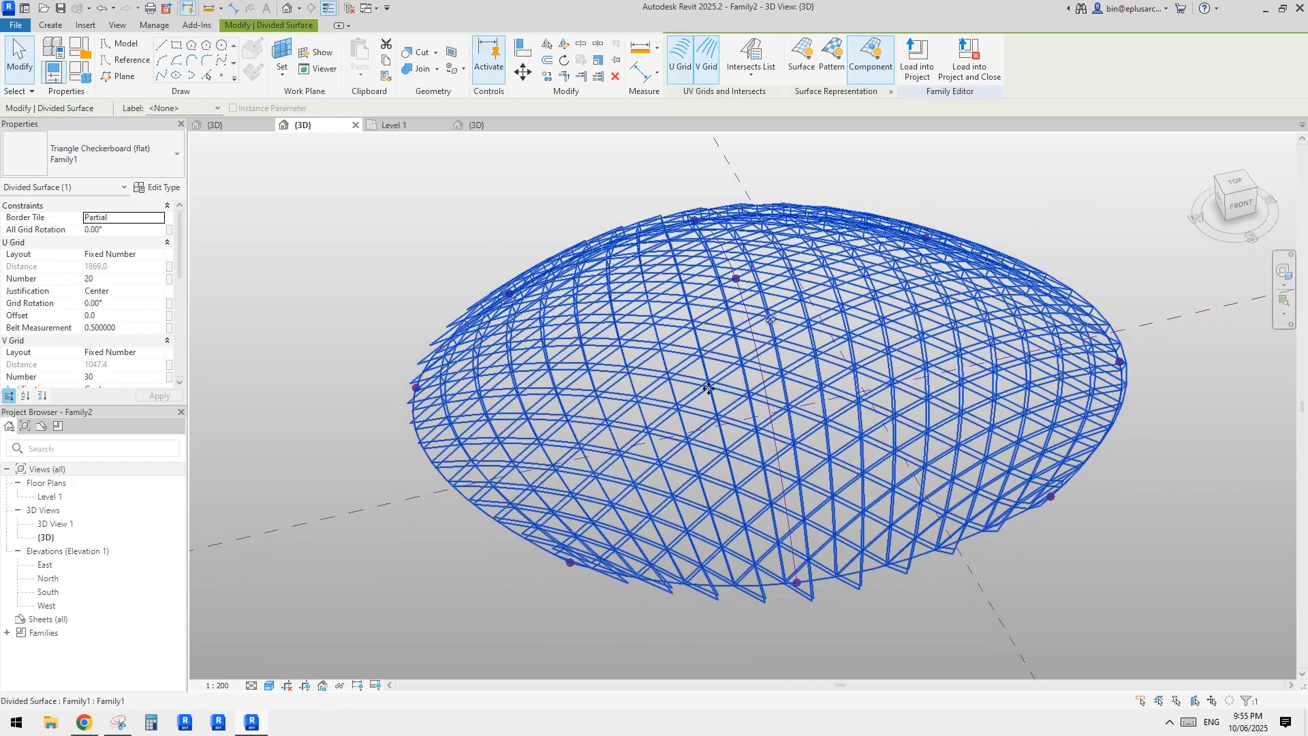
key(Escape)
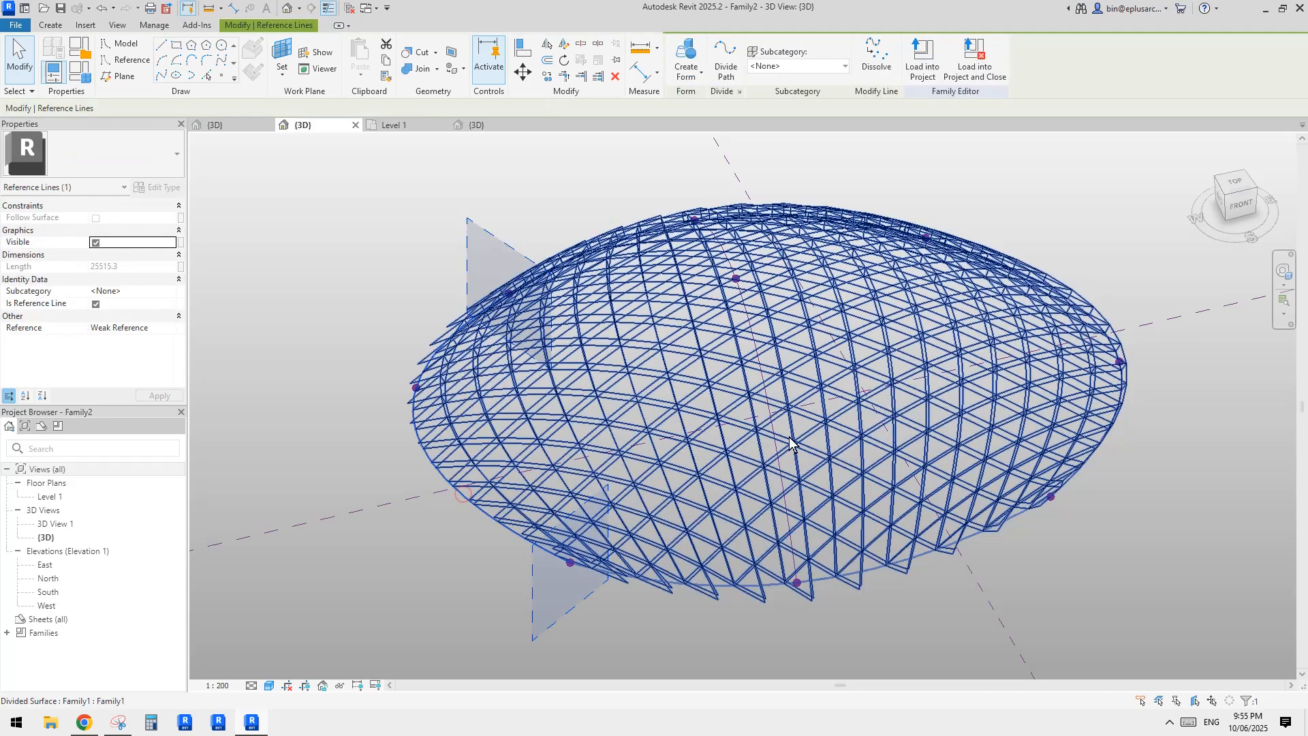
Try to create a form from the dome's two side arcs and its central reference line.
click(768, 411)
ctrl+click(1084, 415)
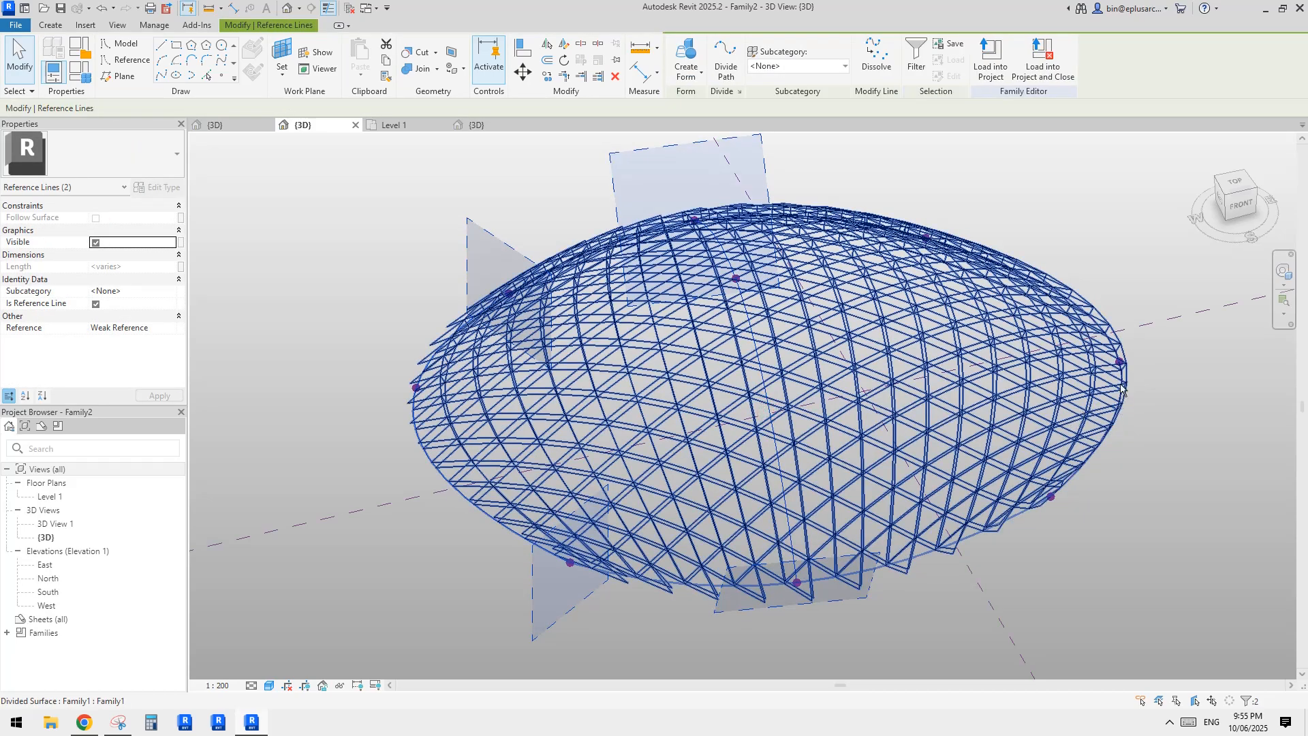
key(Tab)
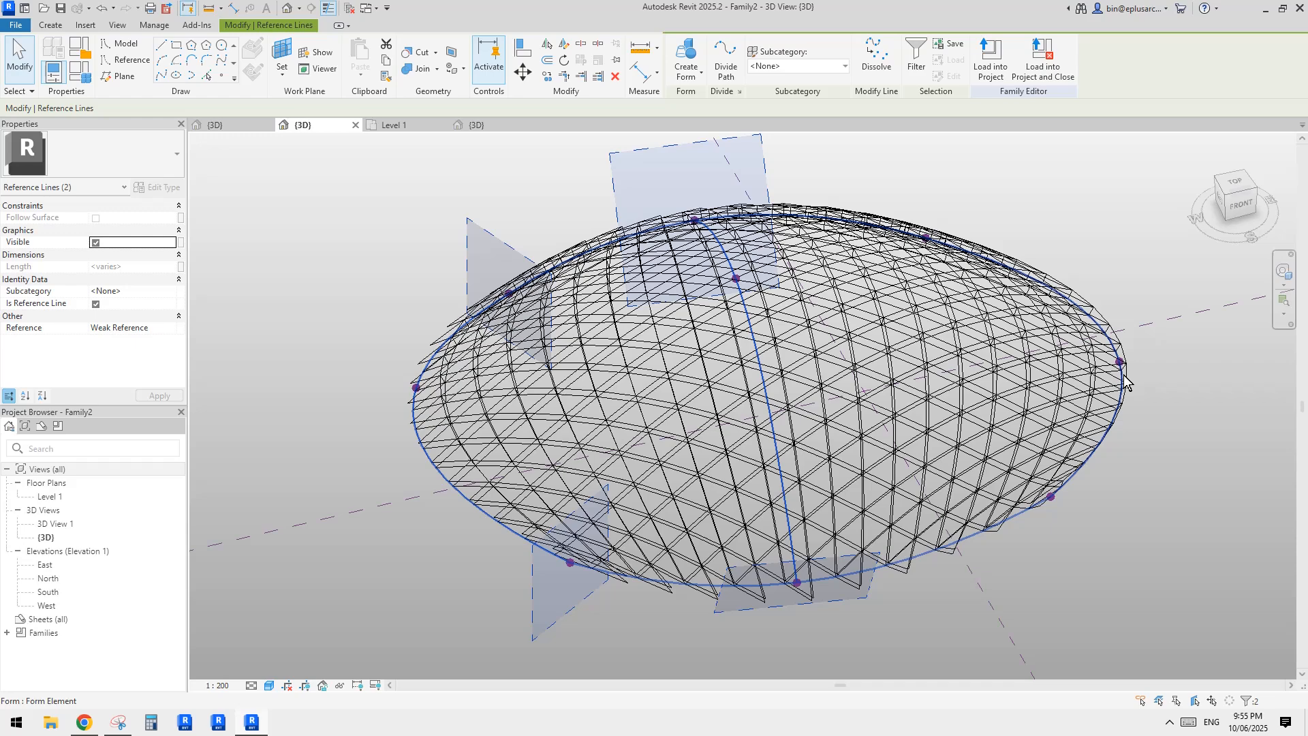
key(Tab)
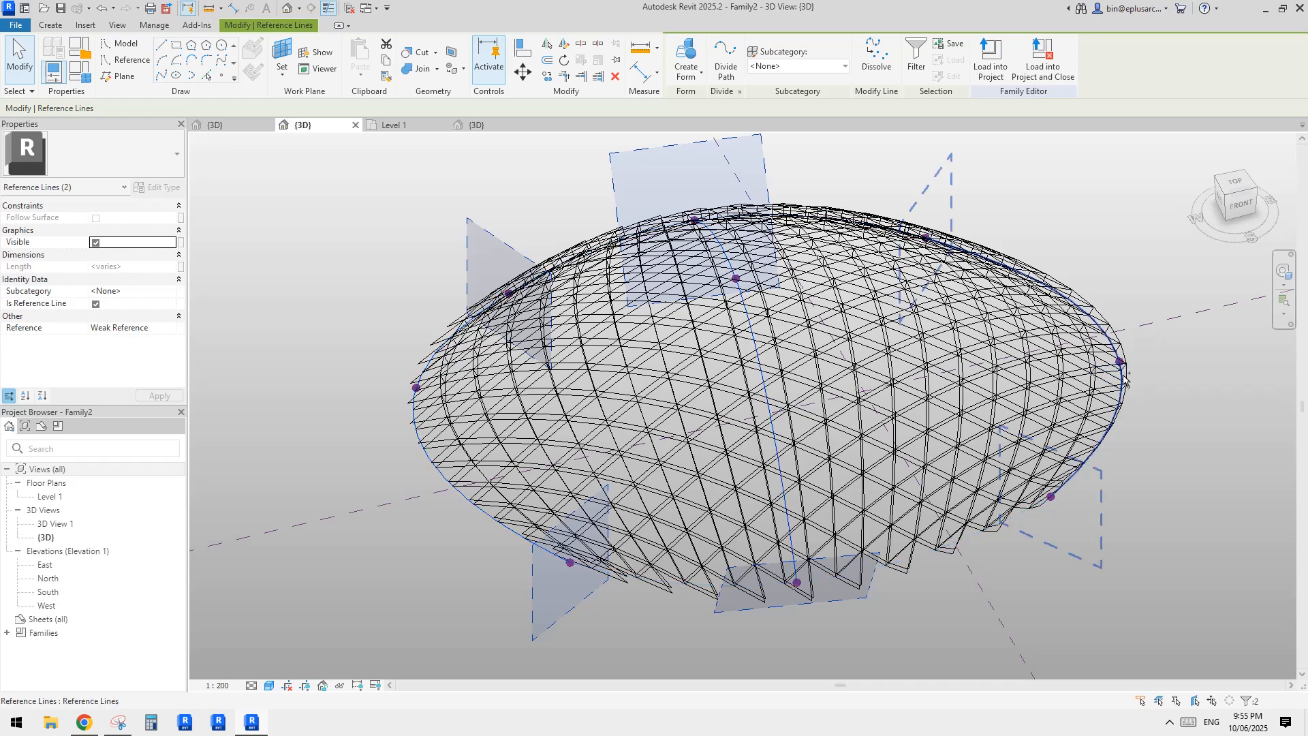
ctrl+click(1123, 377)
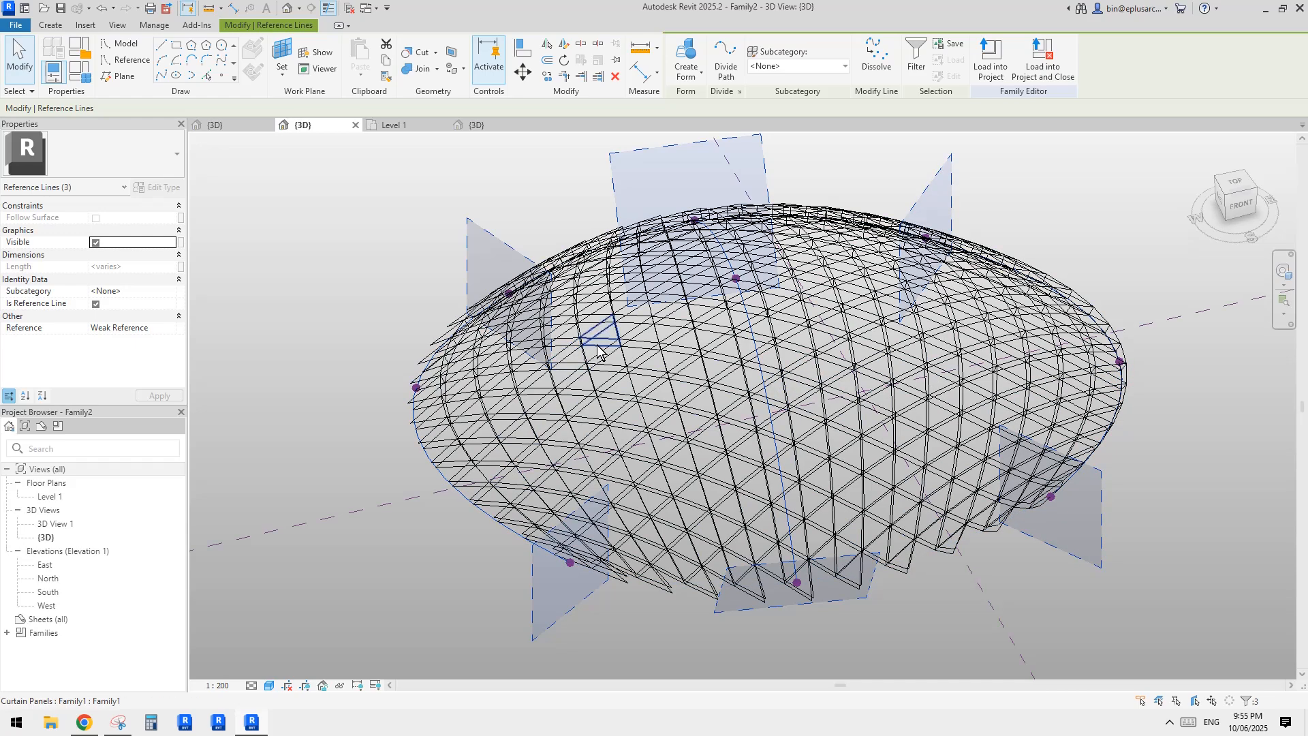
scroll(601, 353, down, 1)
mouse_move(601, 352)
middle_down()
mouse_move(562, 395)
mouse_move(600, 363)
middle_up()
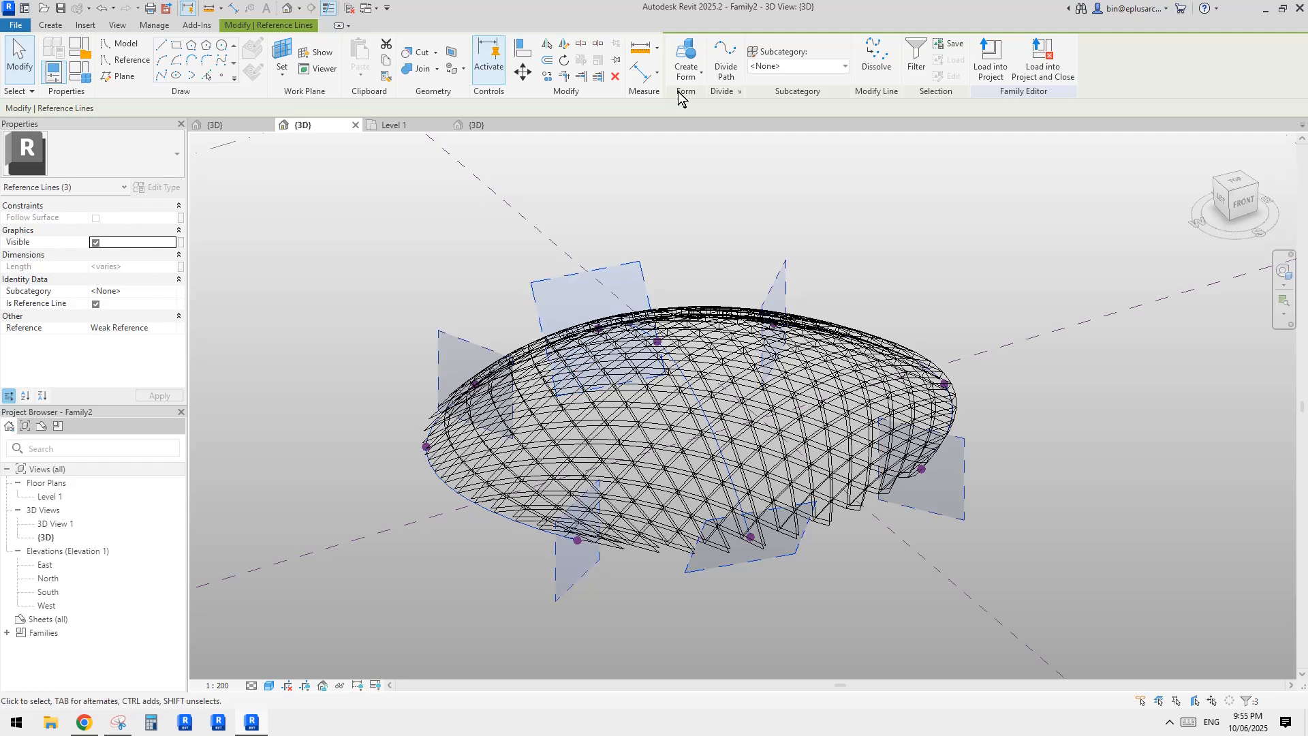
click(687, 55)
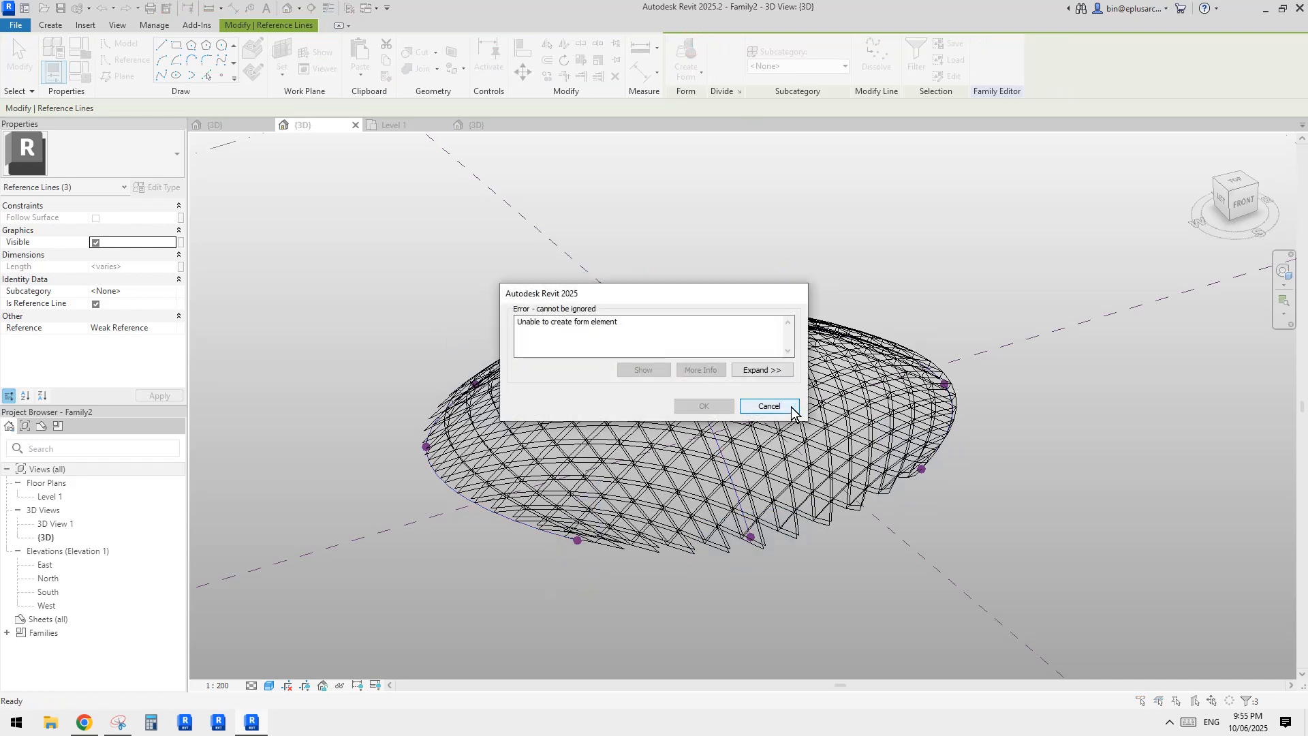
click(769, 406)
Delete the divided surface with the triangular panels from the dome, and inspect the form underneath.
click(772, 366)
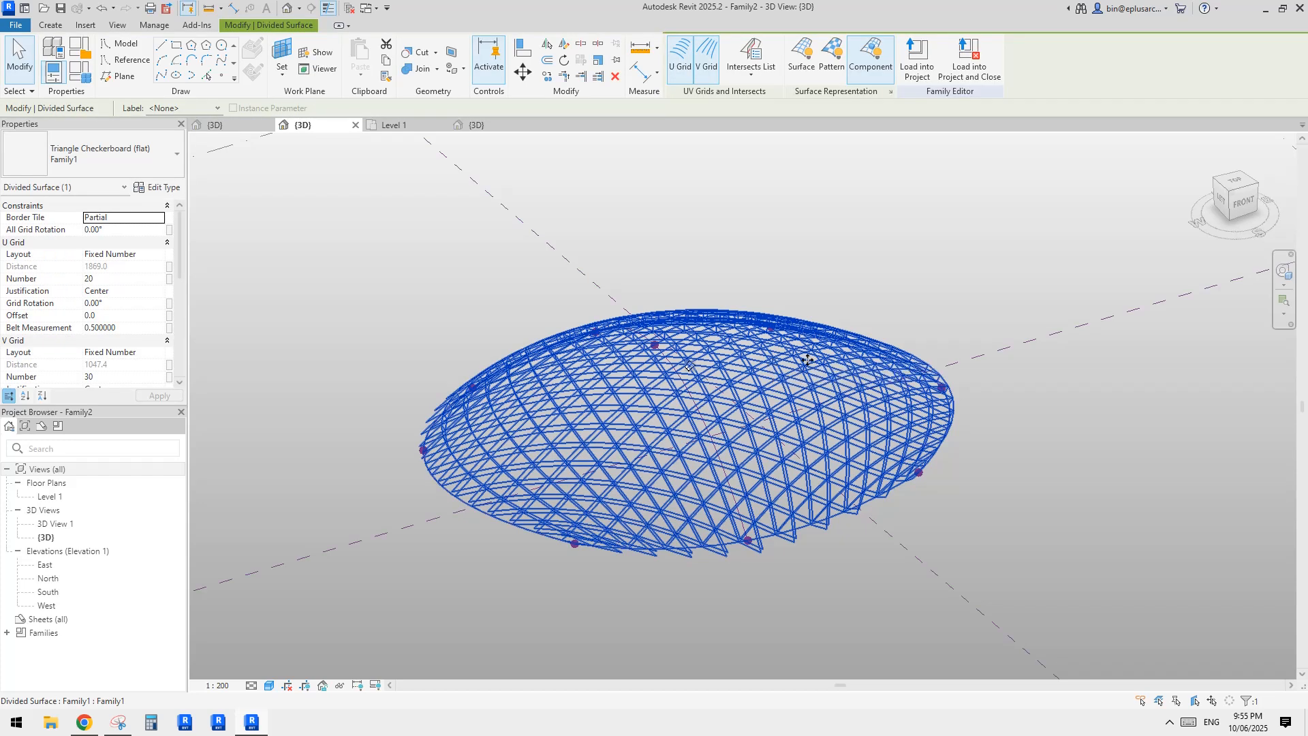
key(Delete)
click(787, 402)
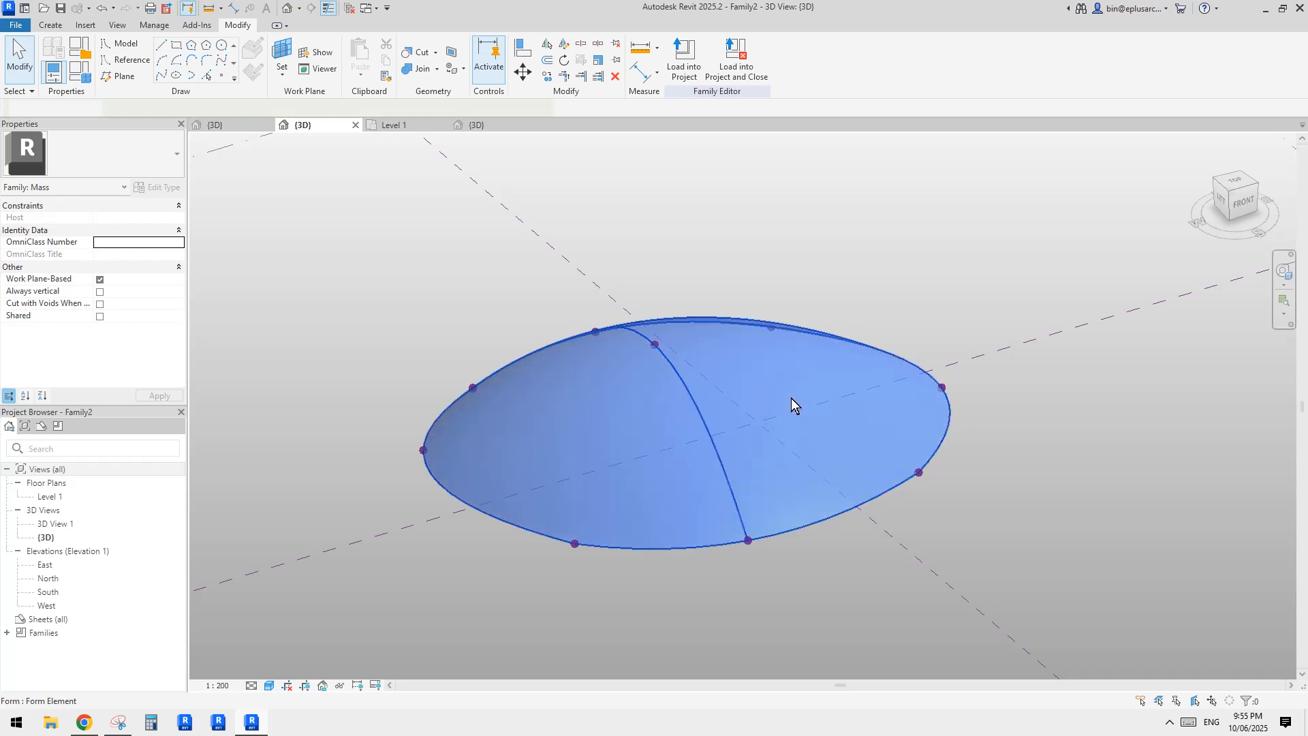
middle_drag(826, 384, 782, 398)
scroll(670, 369, up, 3)
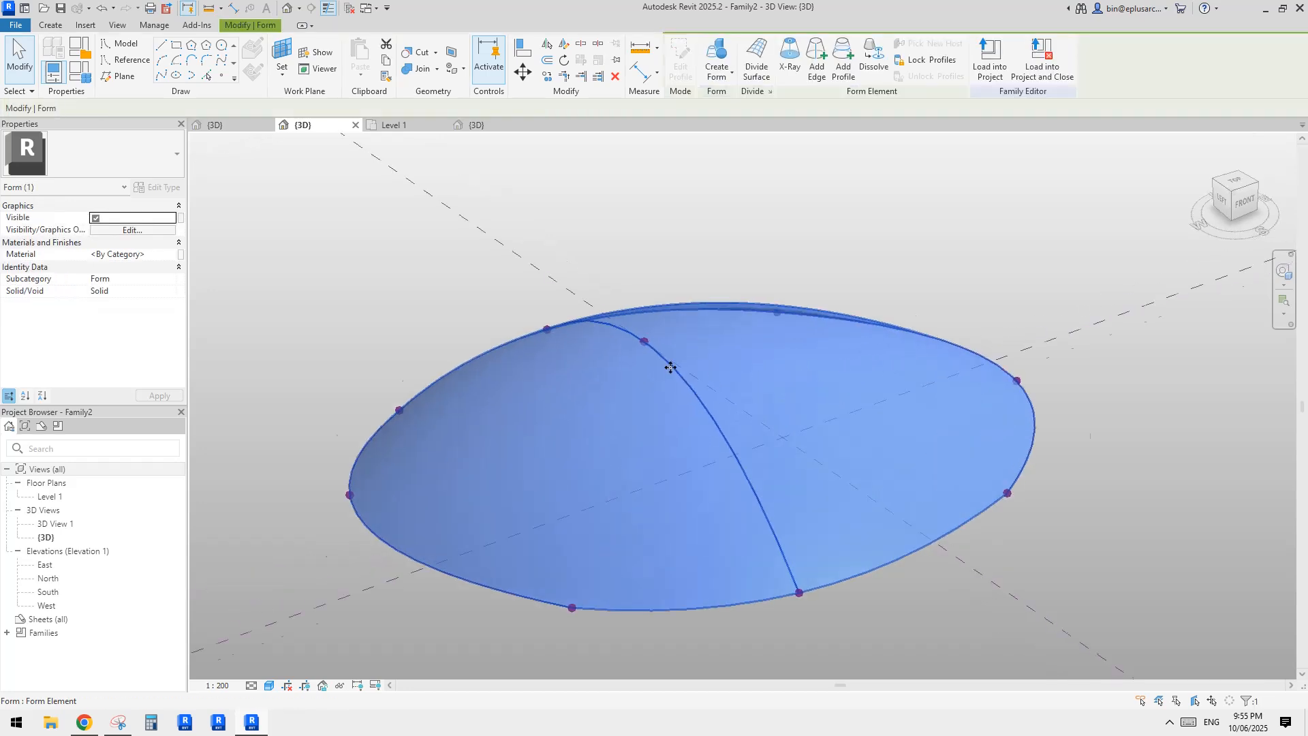
key(Escape)
Lower the reference point at the middle of the dome's central spline to about Level 1 to flatten the form.
drag(617, 257, 673, 372)
middle_drag(648, 395, 672, 344)
drag(660, 297, 663, 410)
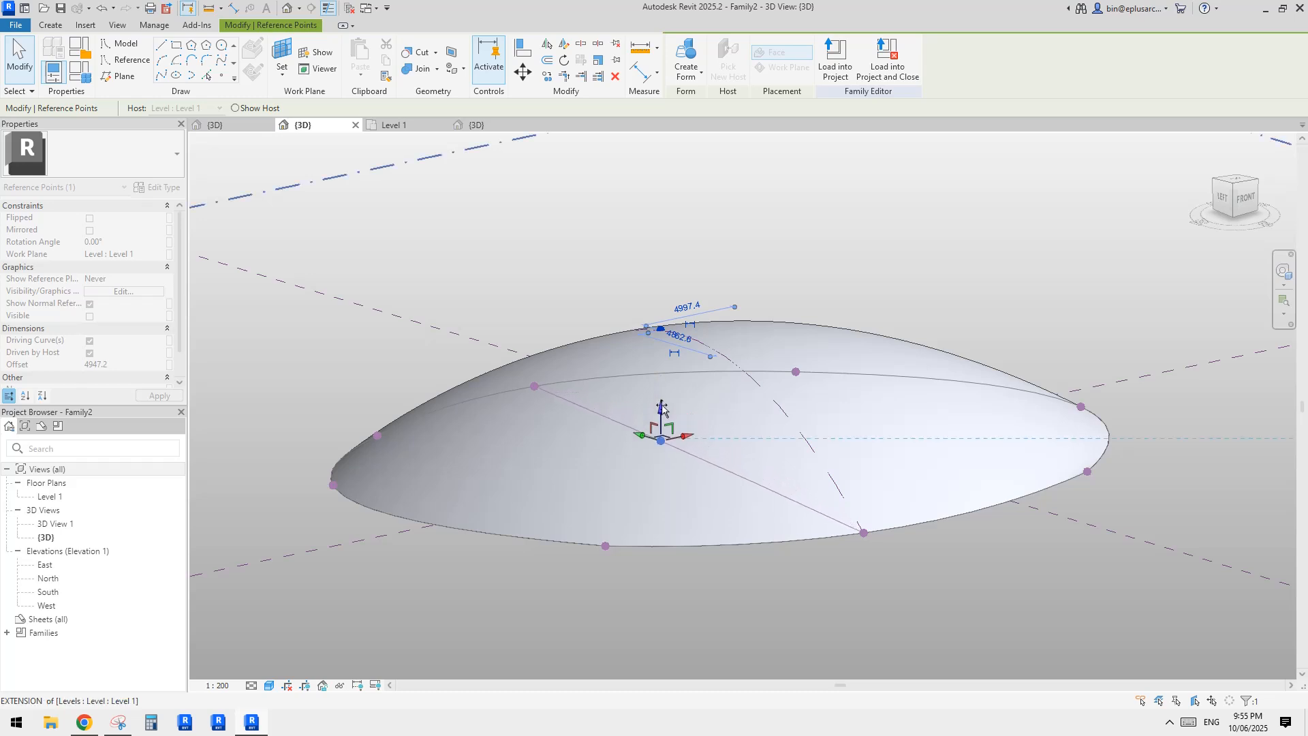
shift+middle_drag(811, 383, 738, 471)
key(Escape)
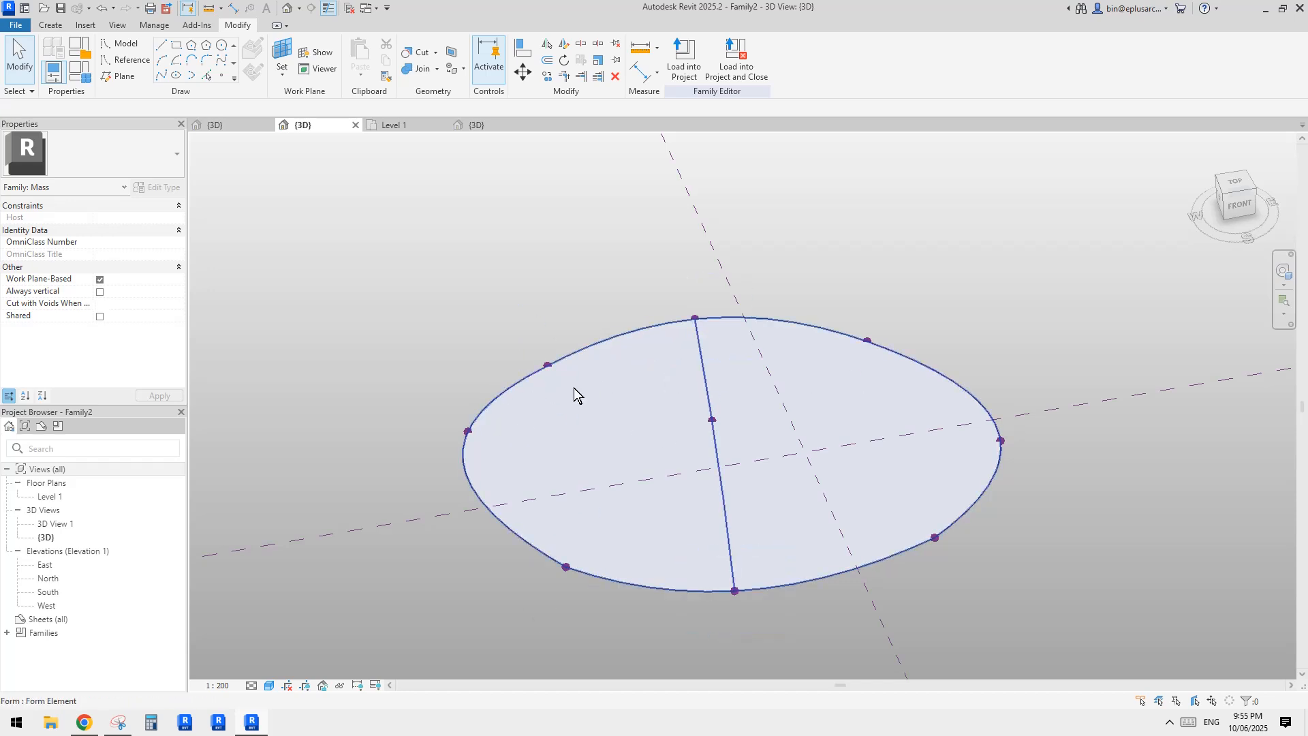
click(827, 394)
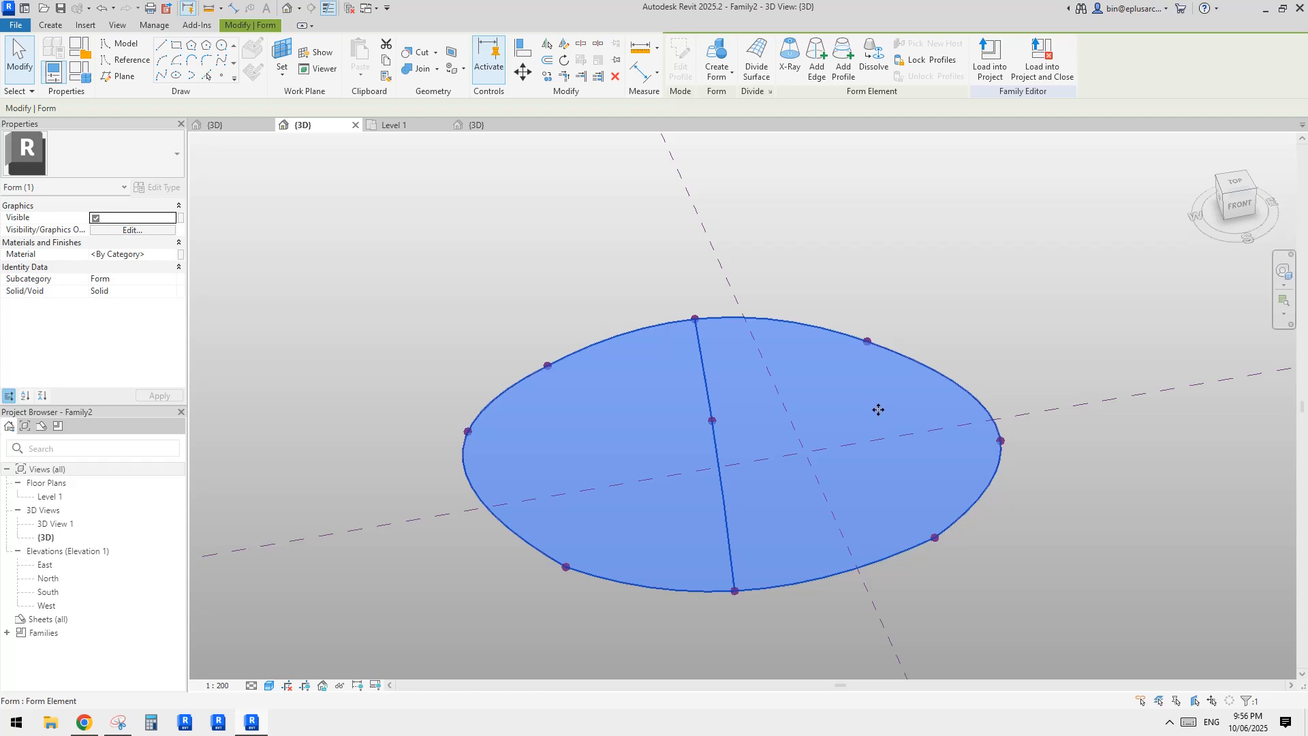
click(997, 294)
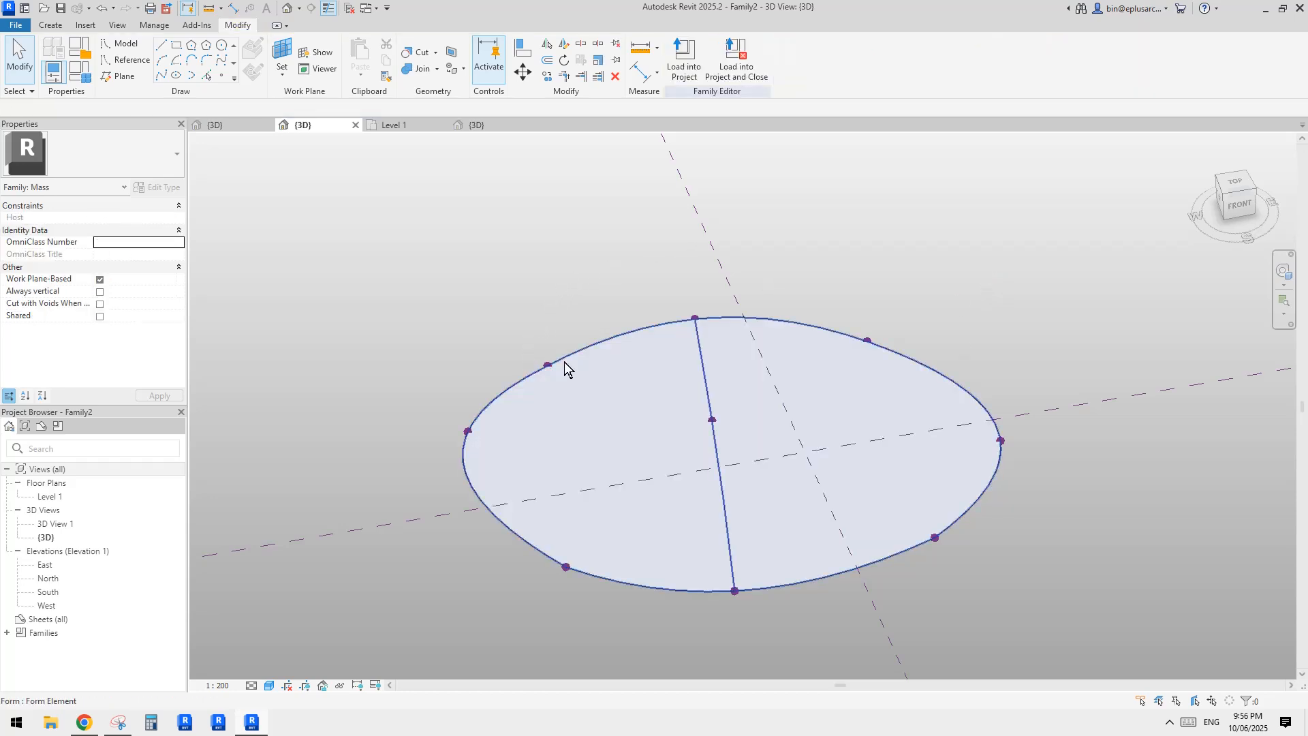
click(524, 382)
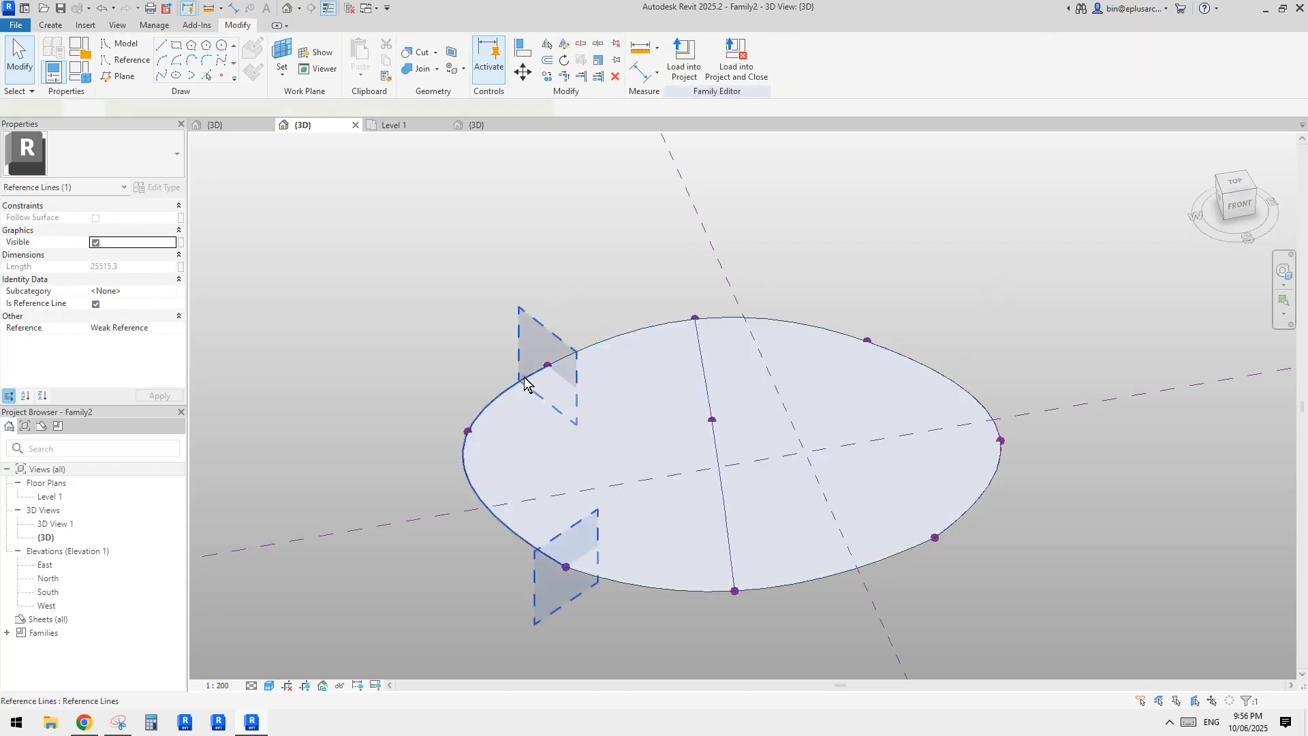
click(709, 411)
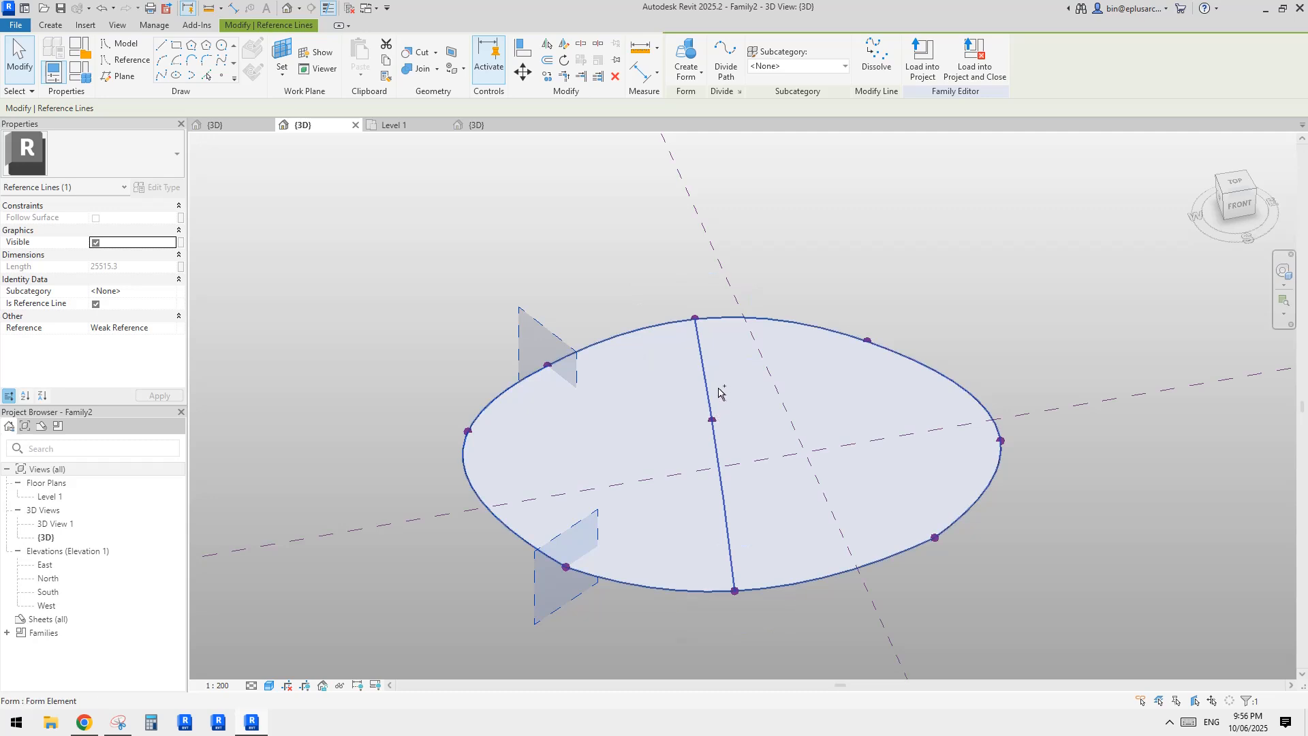
ctrl+click(705, 378)
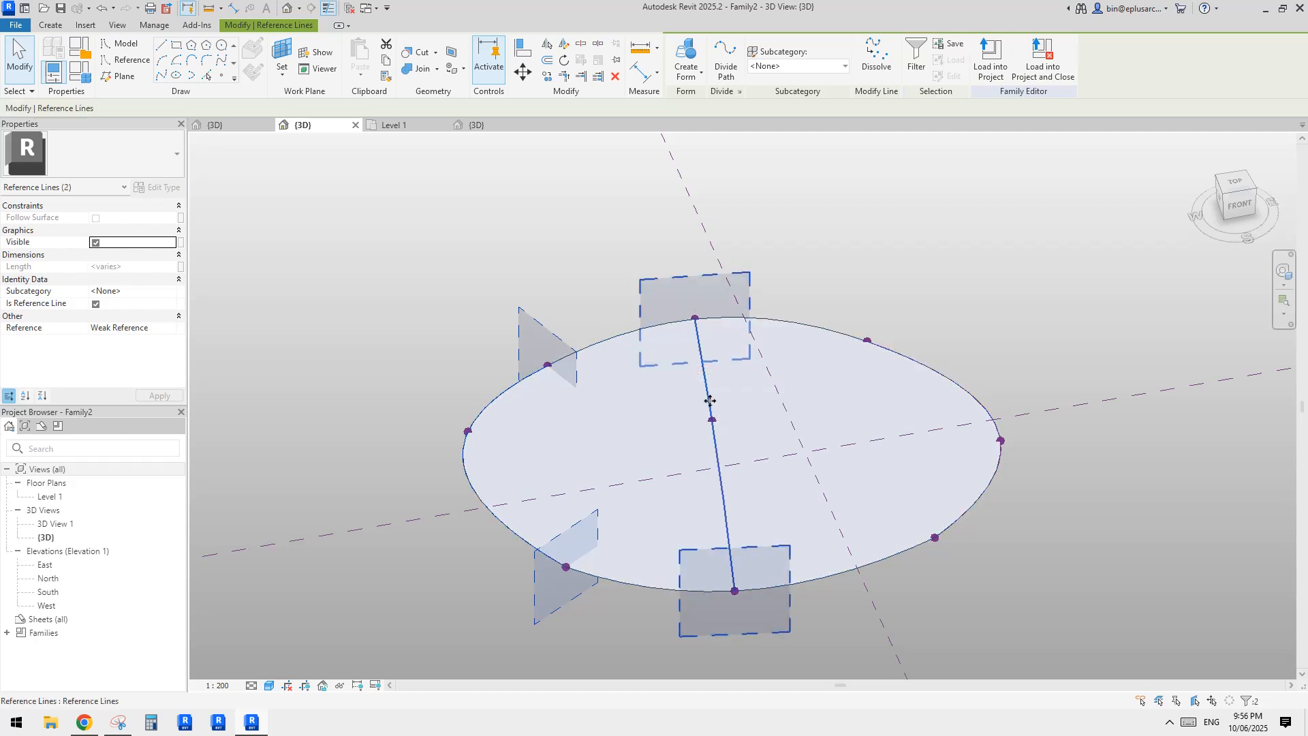
ctrl+click(938, 381)
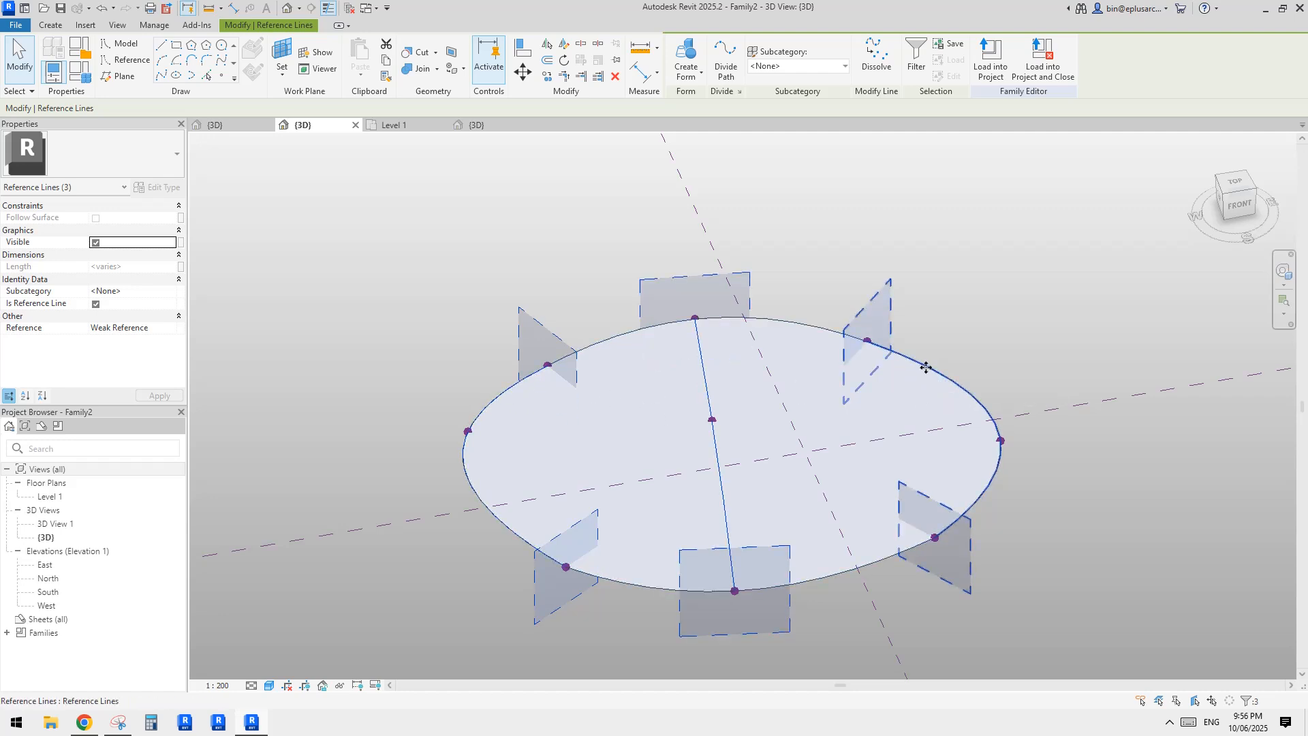
middle_drag(1050, 313, 993, 342)
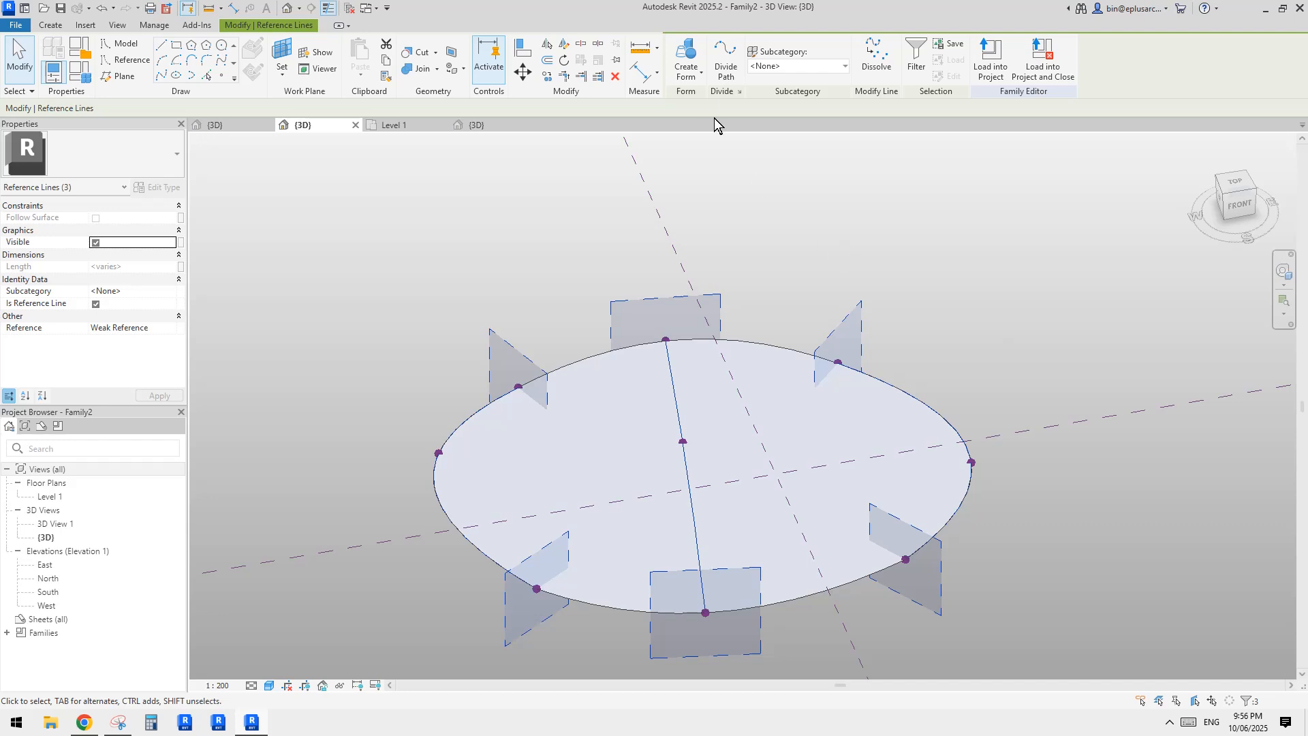
key(Escape)
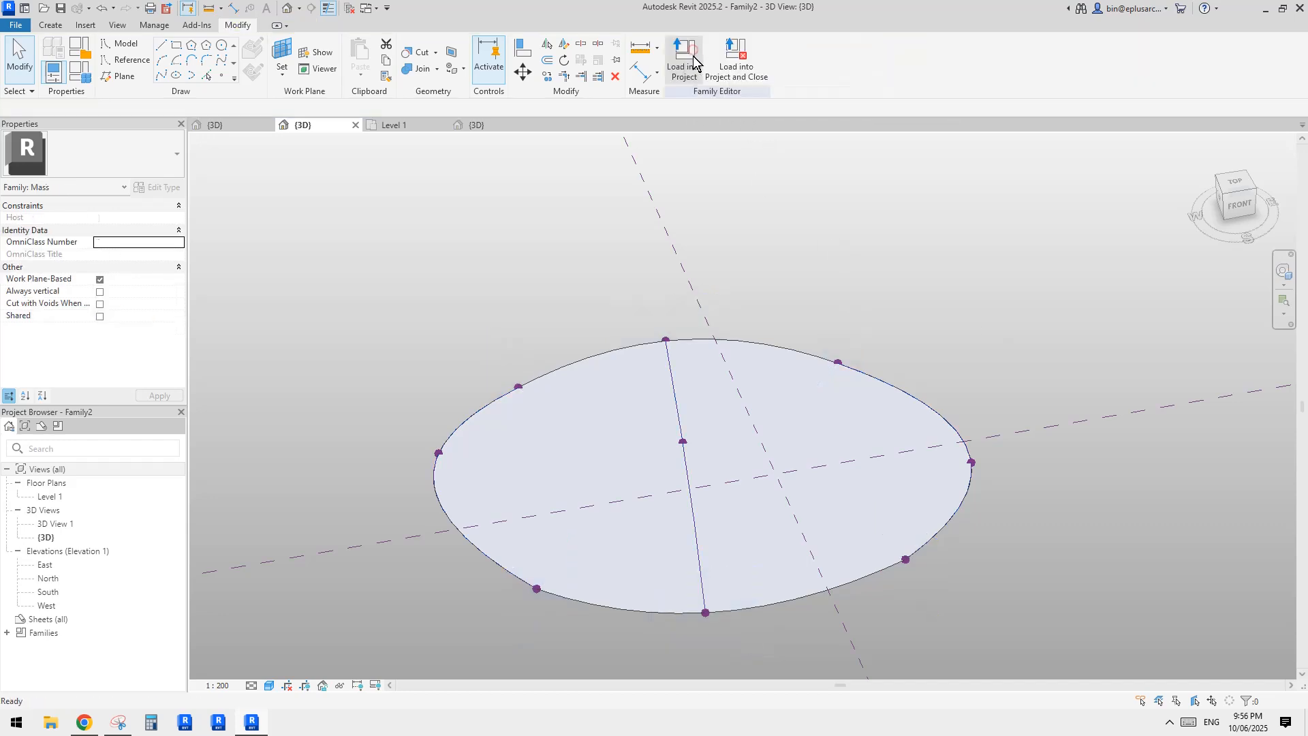
middle_drag(916, 322, 913, 284)
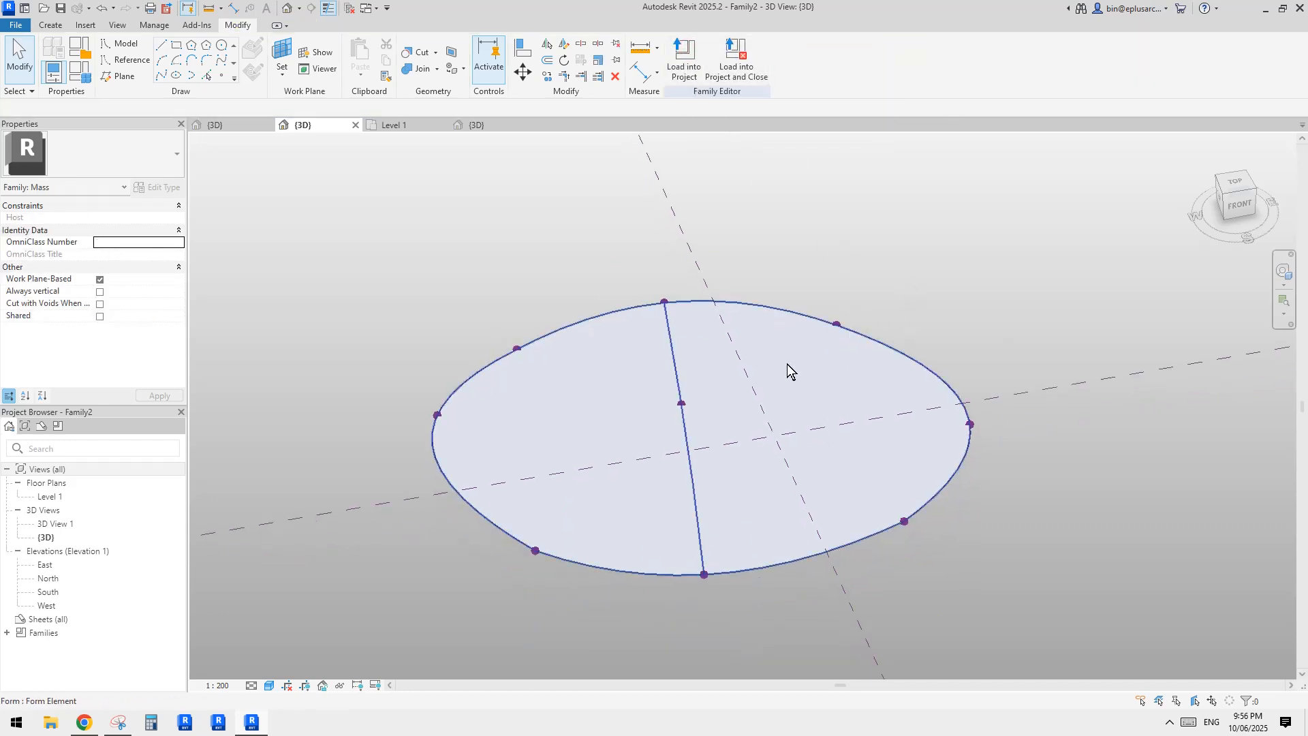
click(999, 295)
click(851, 392)
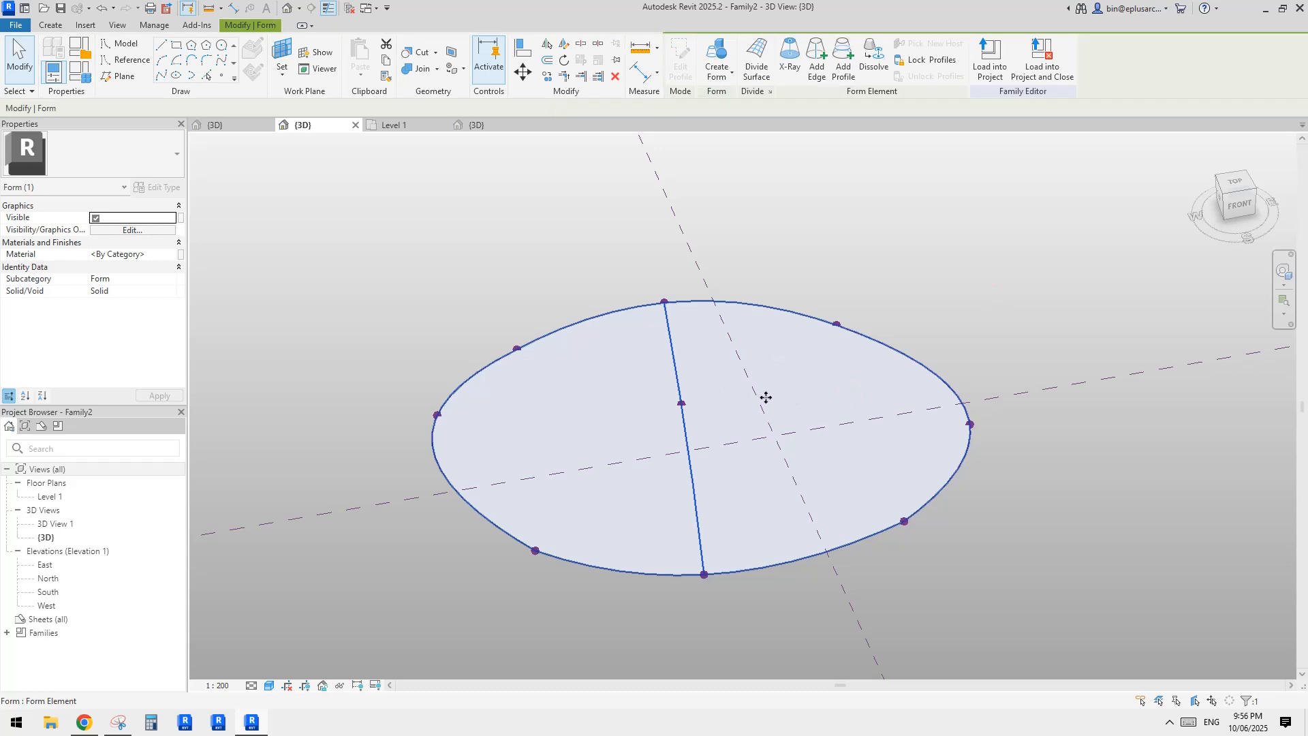
Raise the reference point at the middle of the central spline to bulge the flat form back into a dome.
shift+middle_drag(766, 398, 704, 395)
key(Escape)
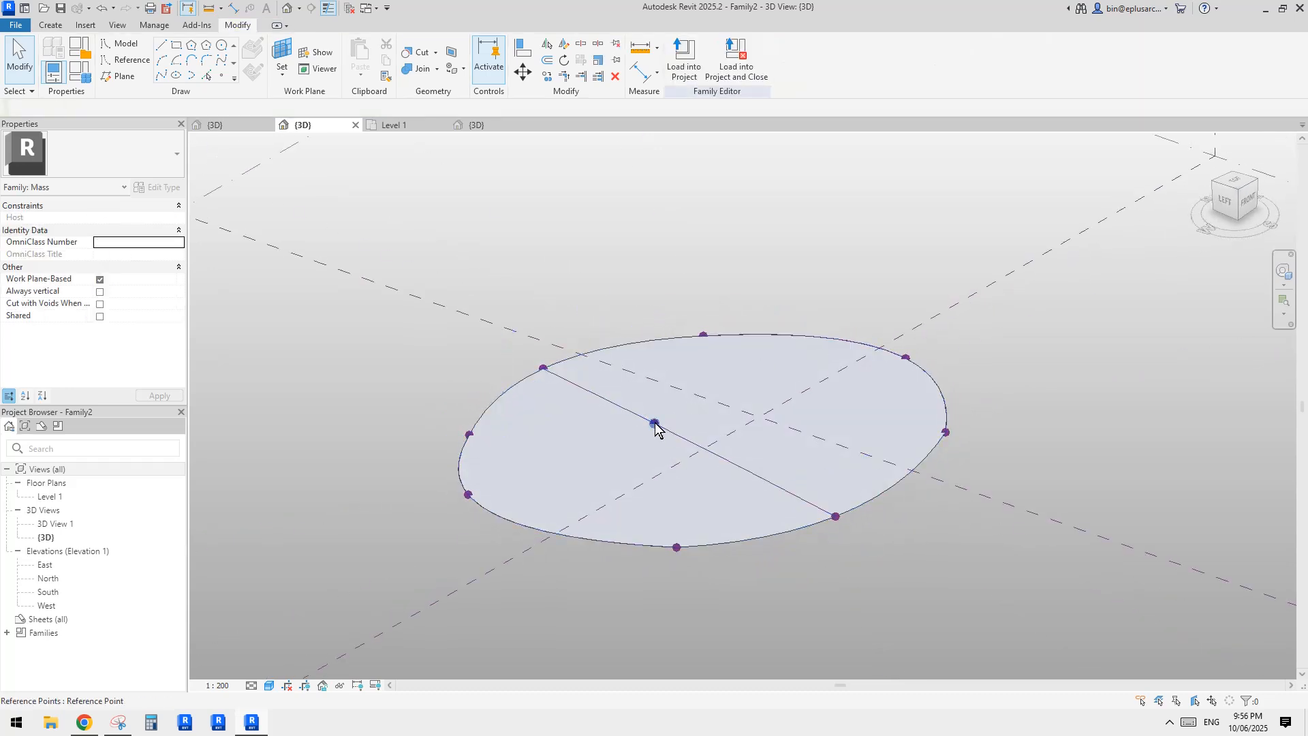
click(655, 424)
drag(655, 424, 662, 319)
click(948, 239)
shift+middle_drag(955, 322, 835, 436)
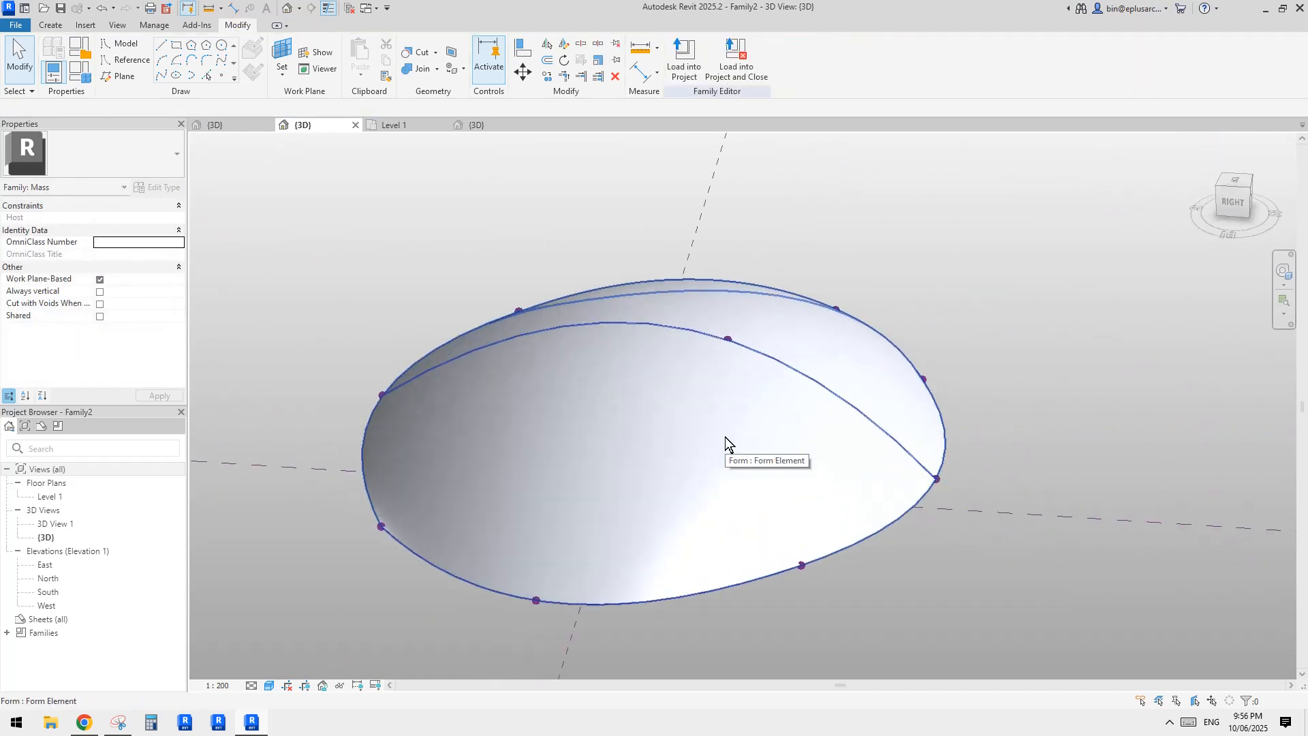
shift+middle_drag(727, 443, 832, 476)
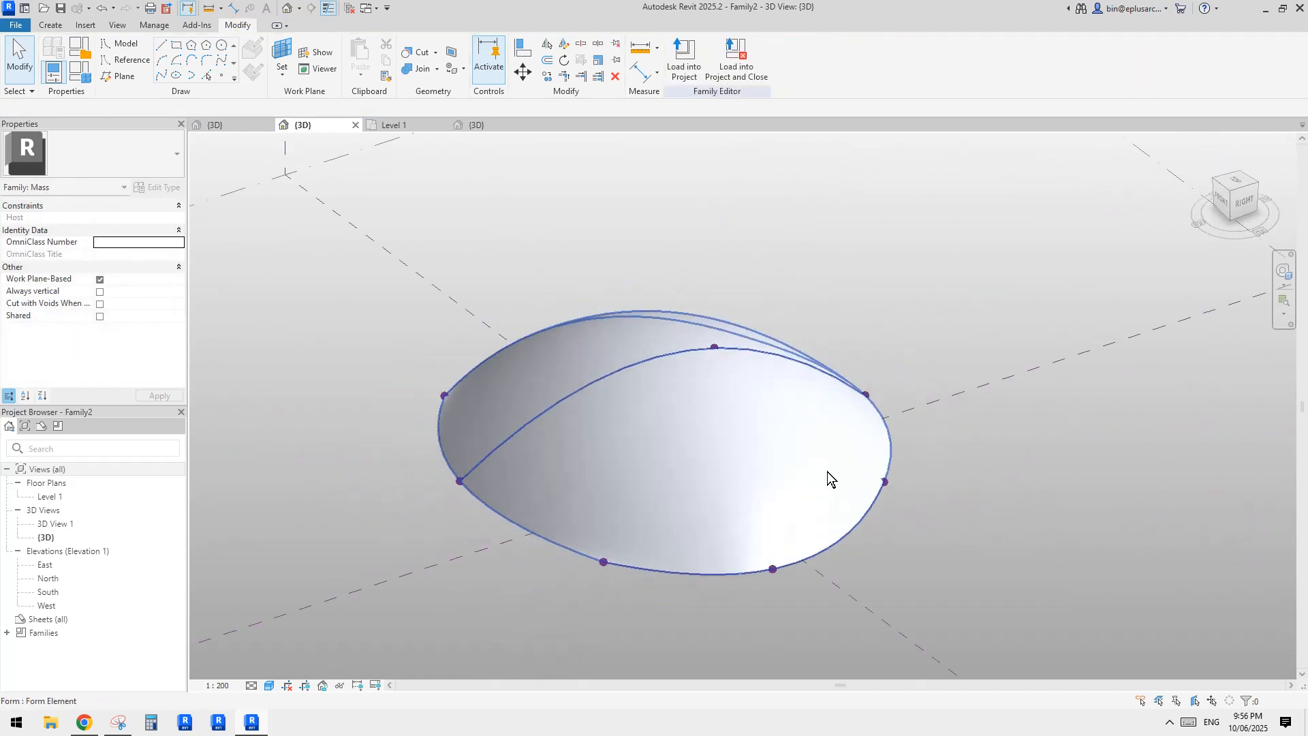
Divide the dome form's surface and apply the Hexagon panel type Family3 to it.
click(763, 419)
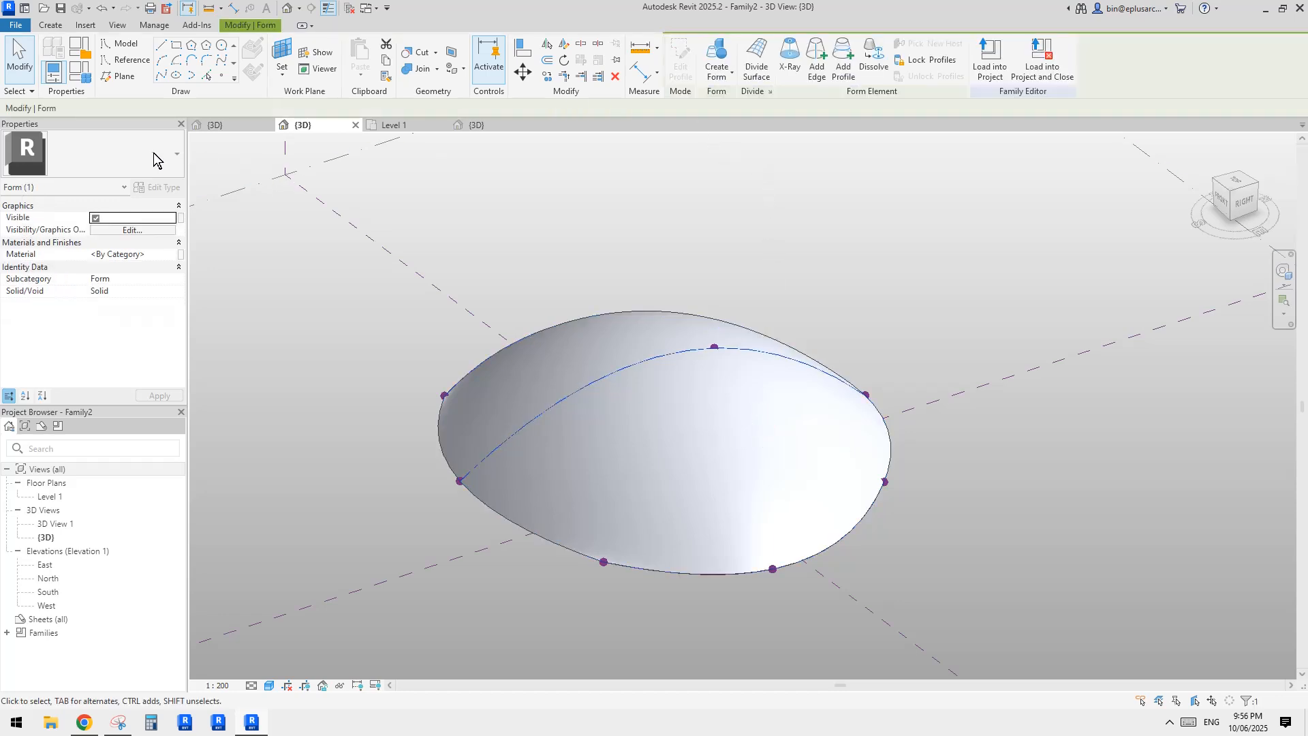
click(757, 60)
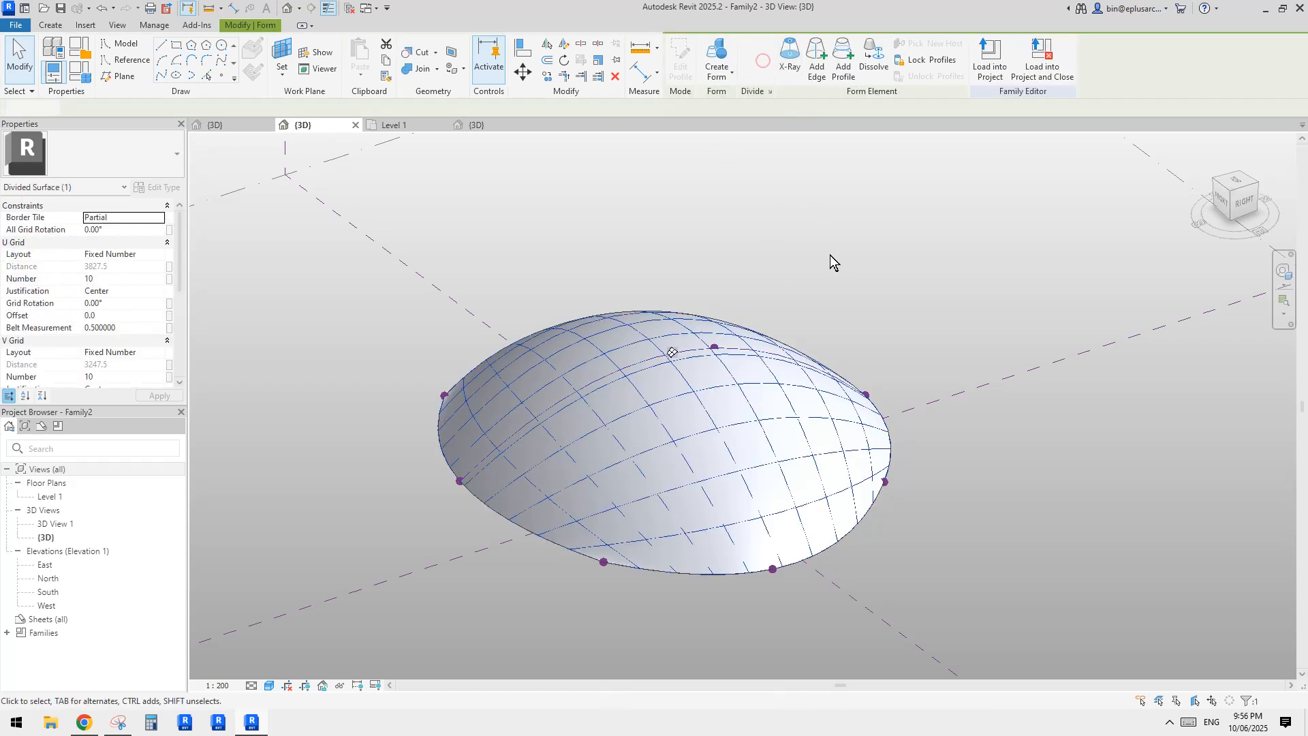
click(64, 158)
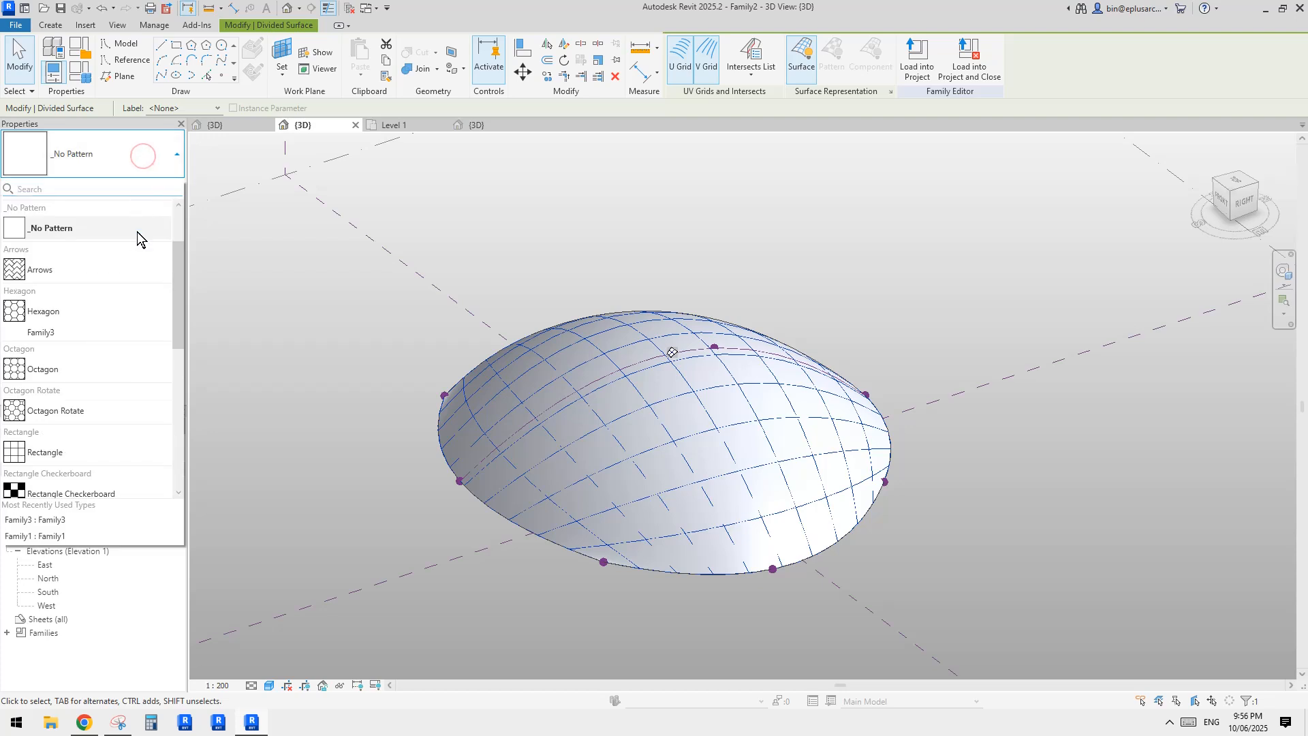
click(45, 334)
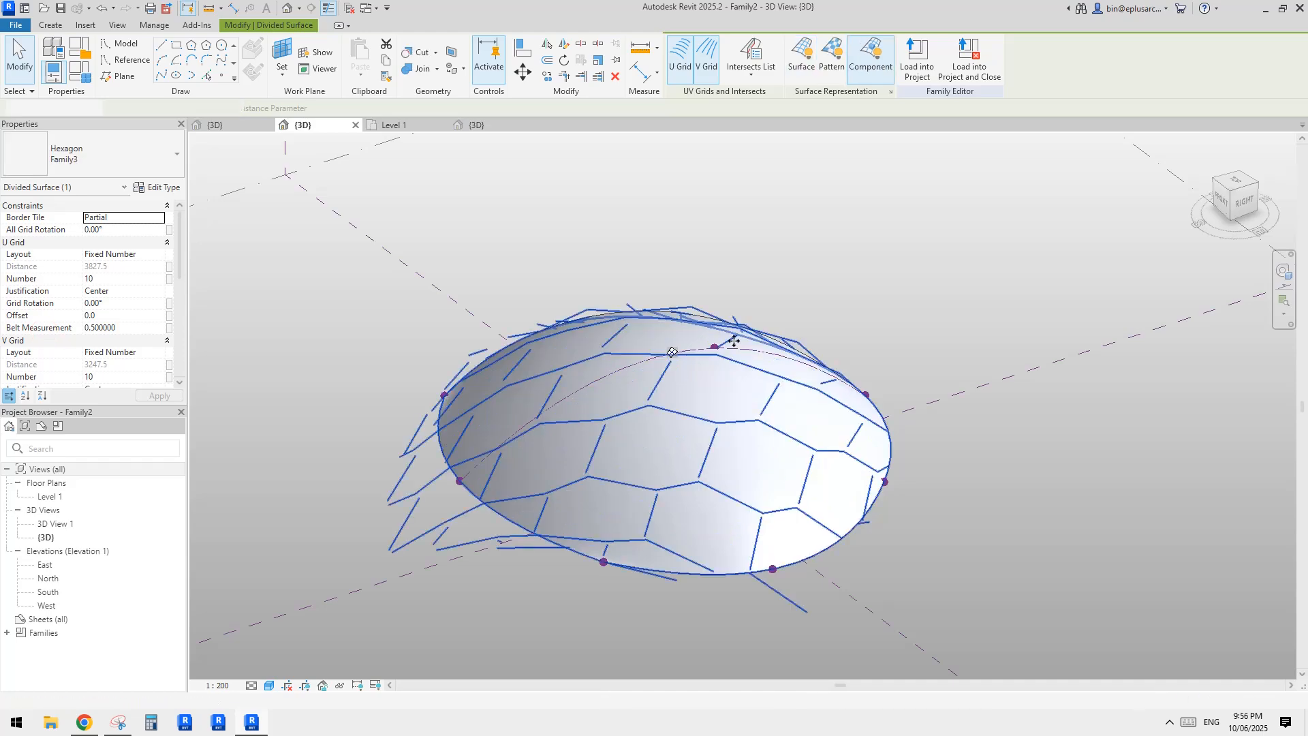
Inspect the hexagonal framing around the dome and compare it with the annotated roof photo in the Snipping Tool.
shift+middle_drag(833, 370, 727, 474)
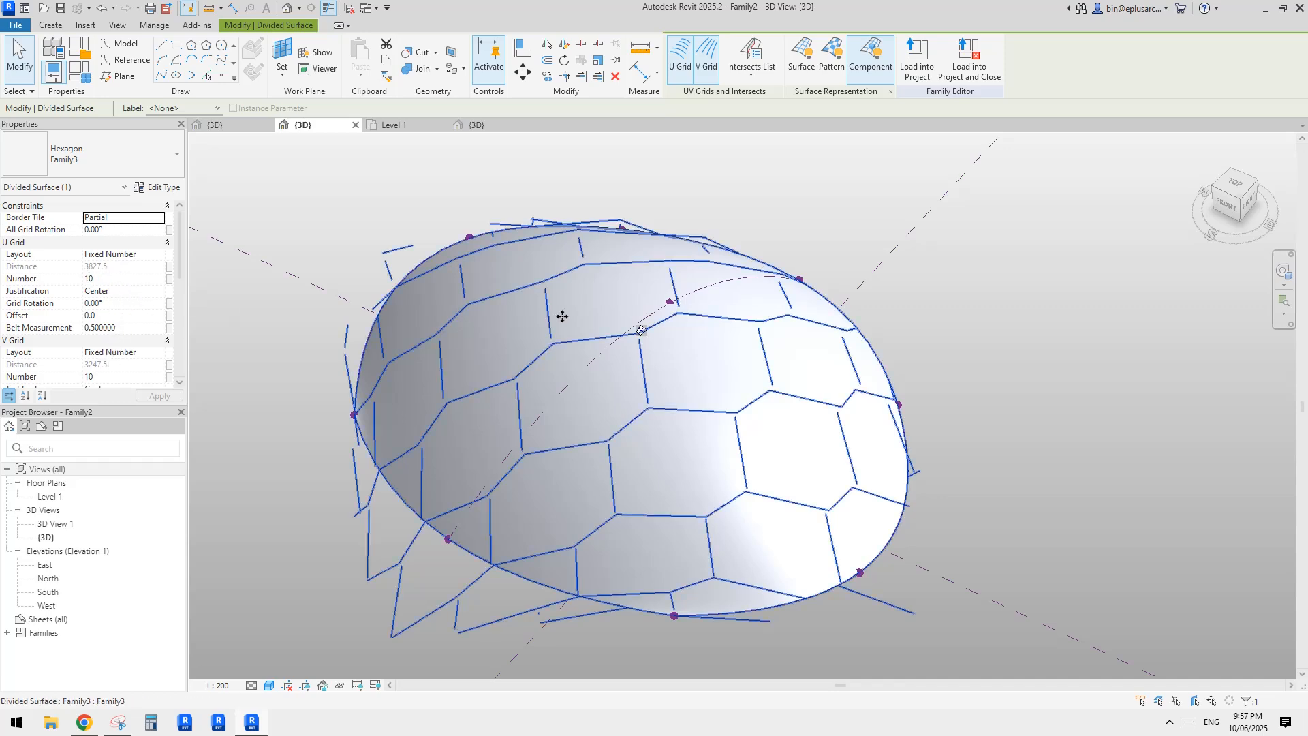
shift+middle_drag(561, 313, 646, 357)
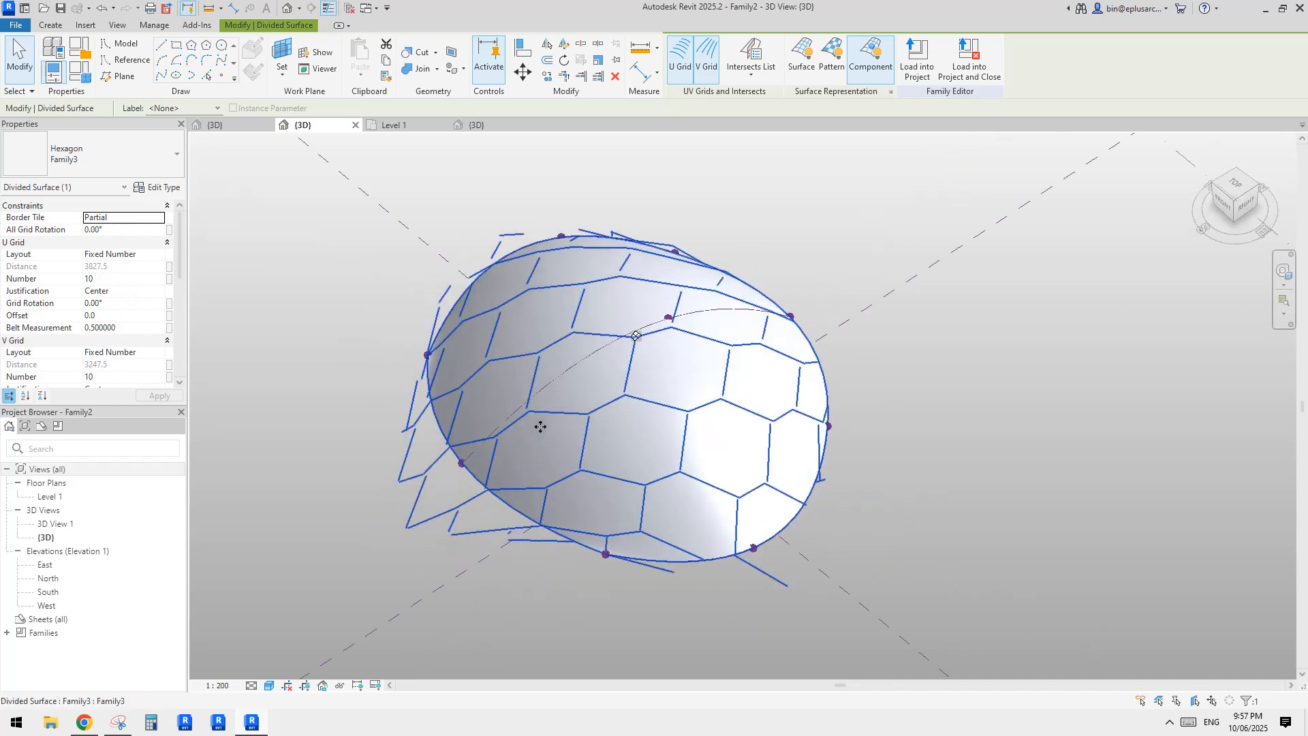
click(117, 724)
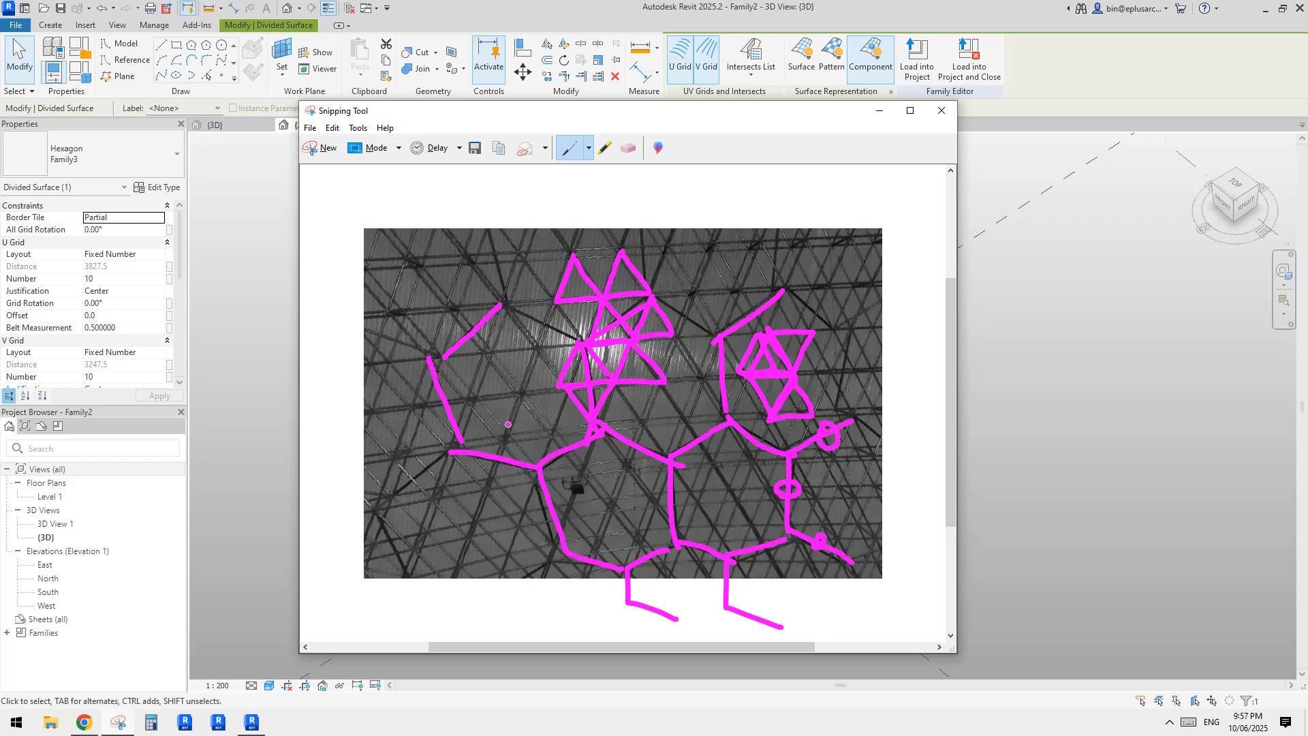
click(318, 677)
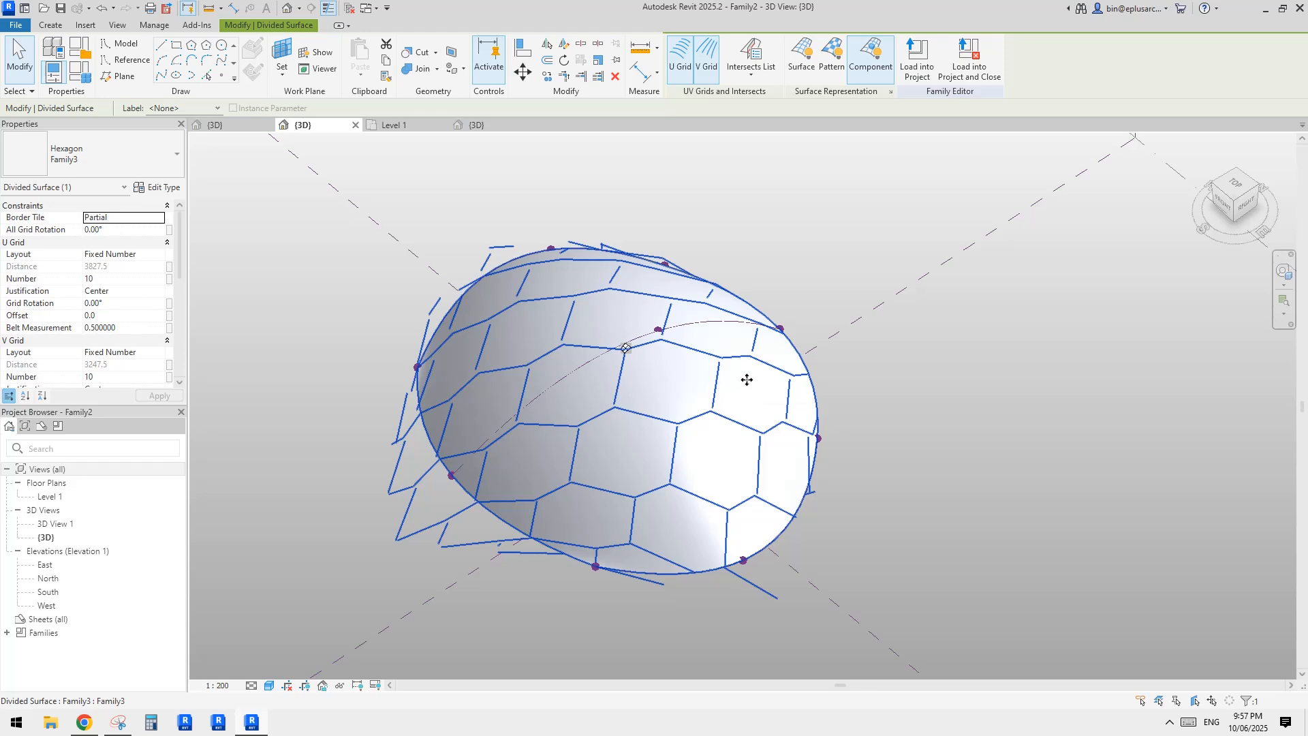
shift+middle_drag(758, 386, 730, 409)
key(Escape)
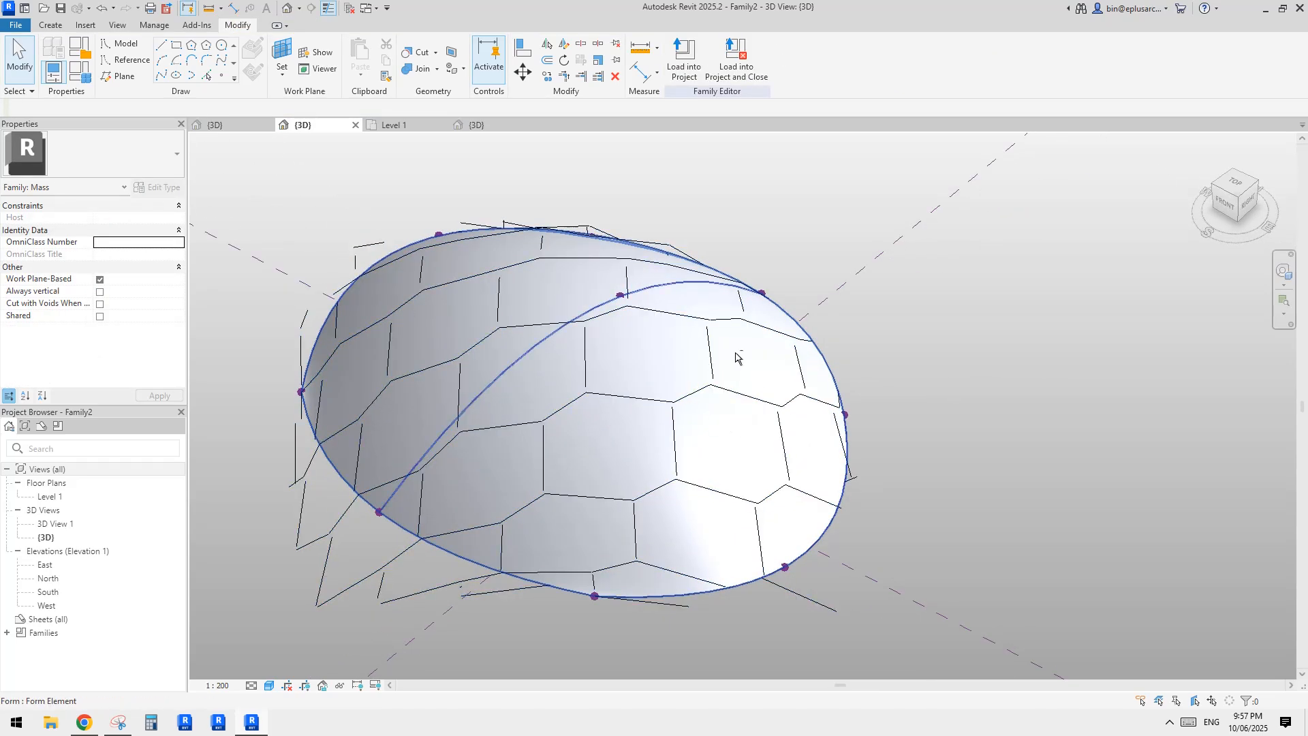
shift+middle_drag(738, 354, 584, 257)
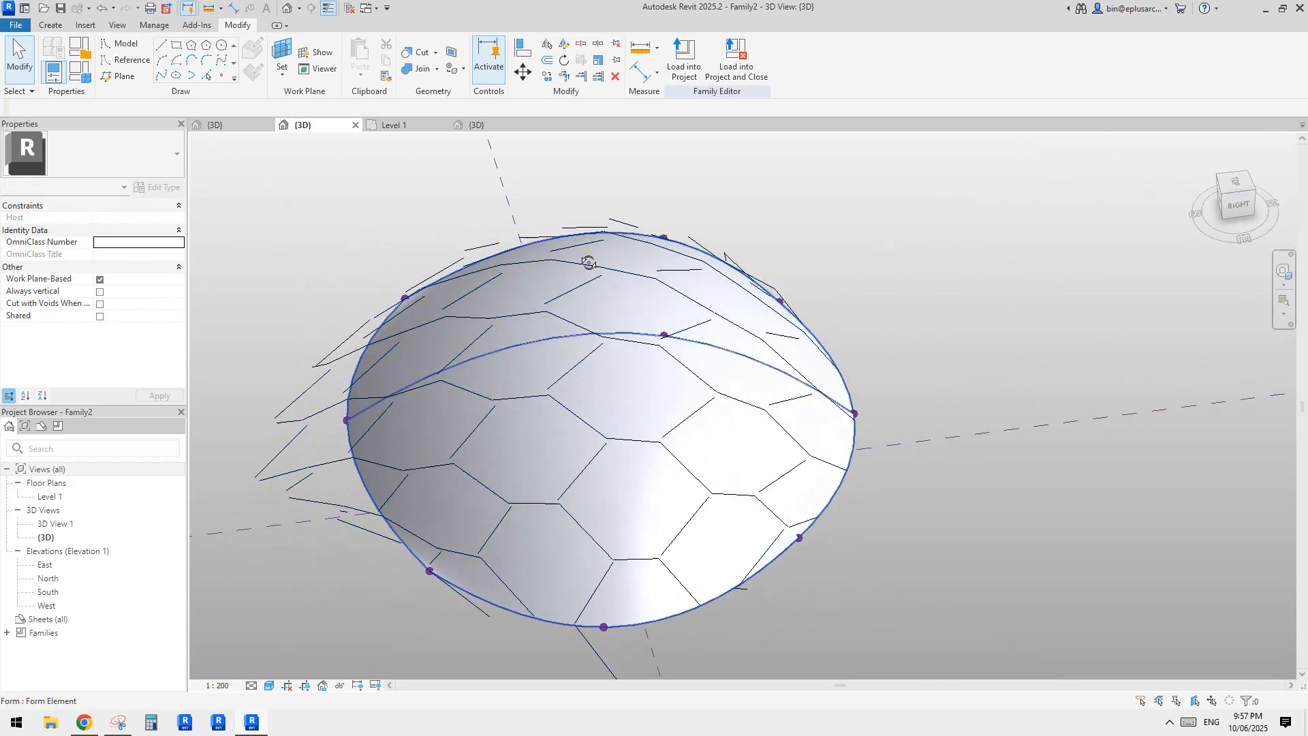
Divide the dome form's surface a second time and apply the Triangle Checkerboard (flat) pattern to the new divided surface.
click(656, 504)
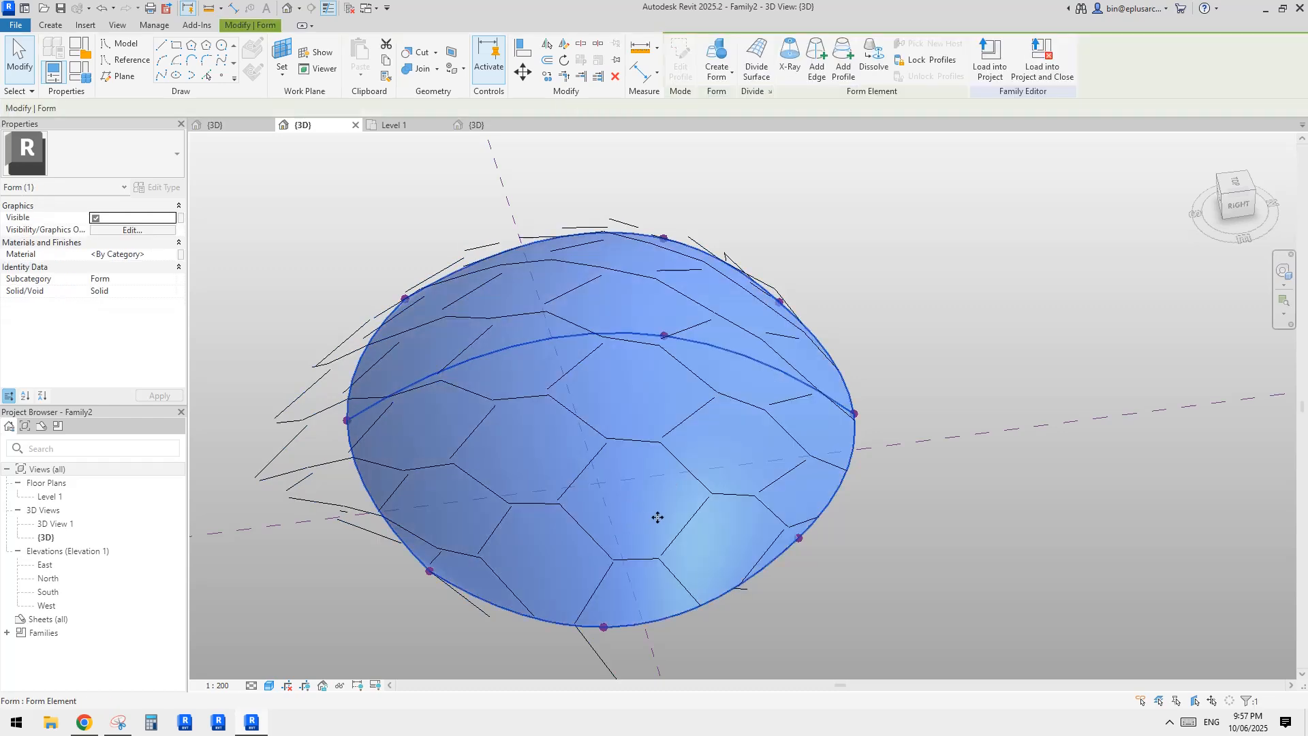
middle_drag(658, 517, 664, 520)
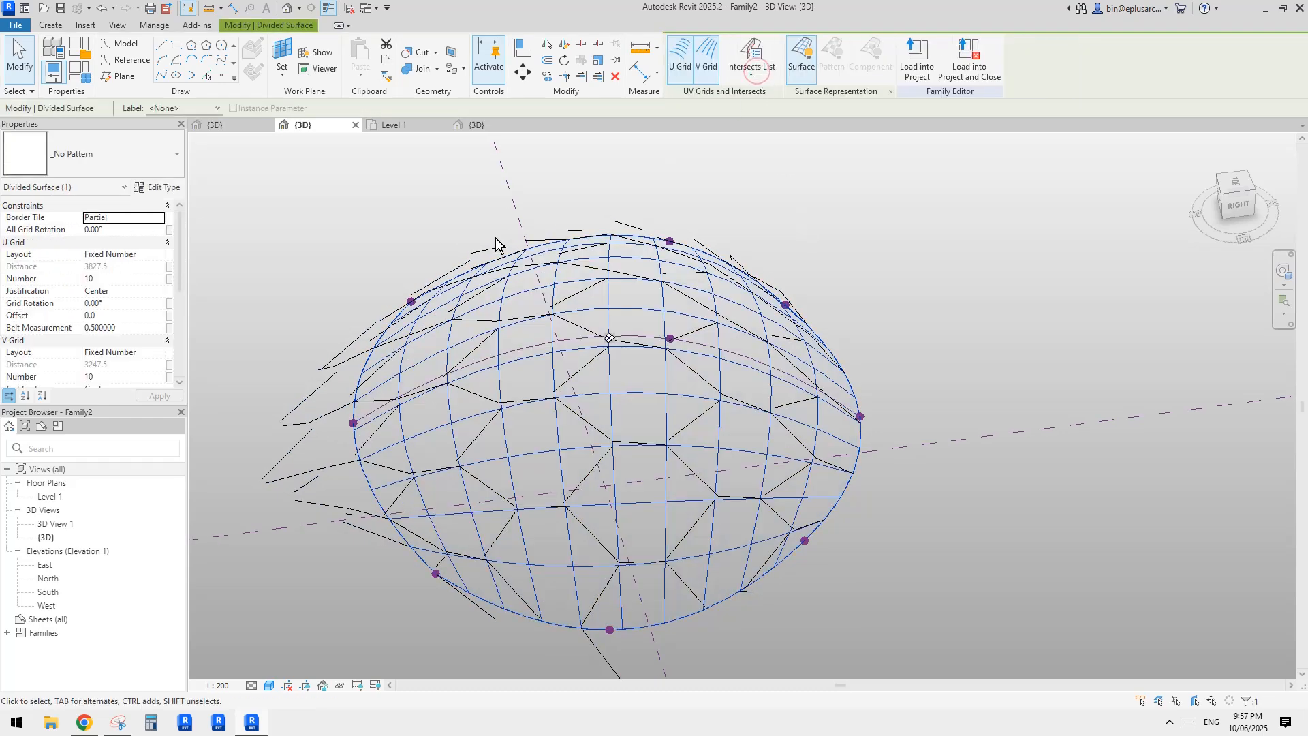
click(119, 157)
scroll(108, 385, down, 9)
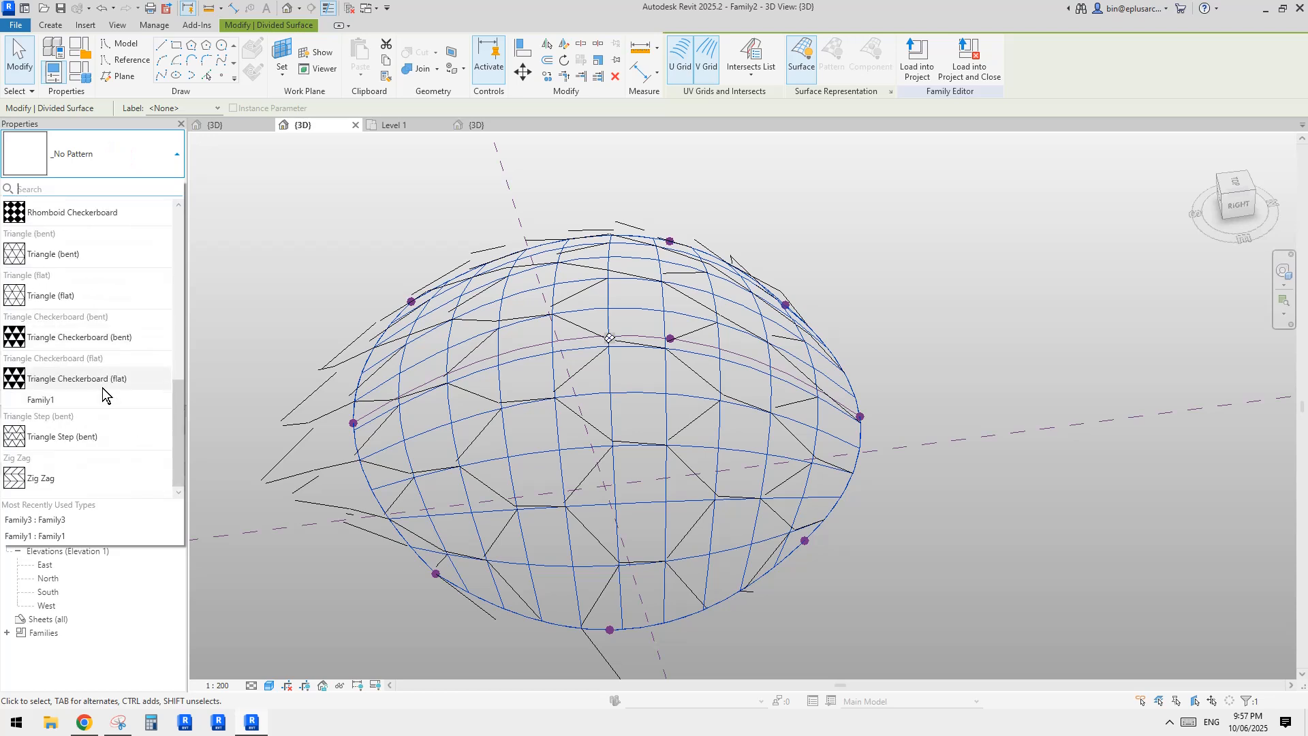
mouse_move(63, 383)
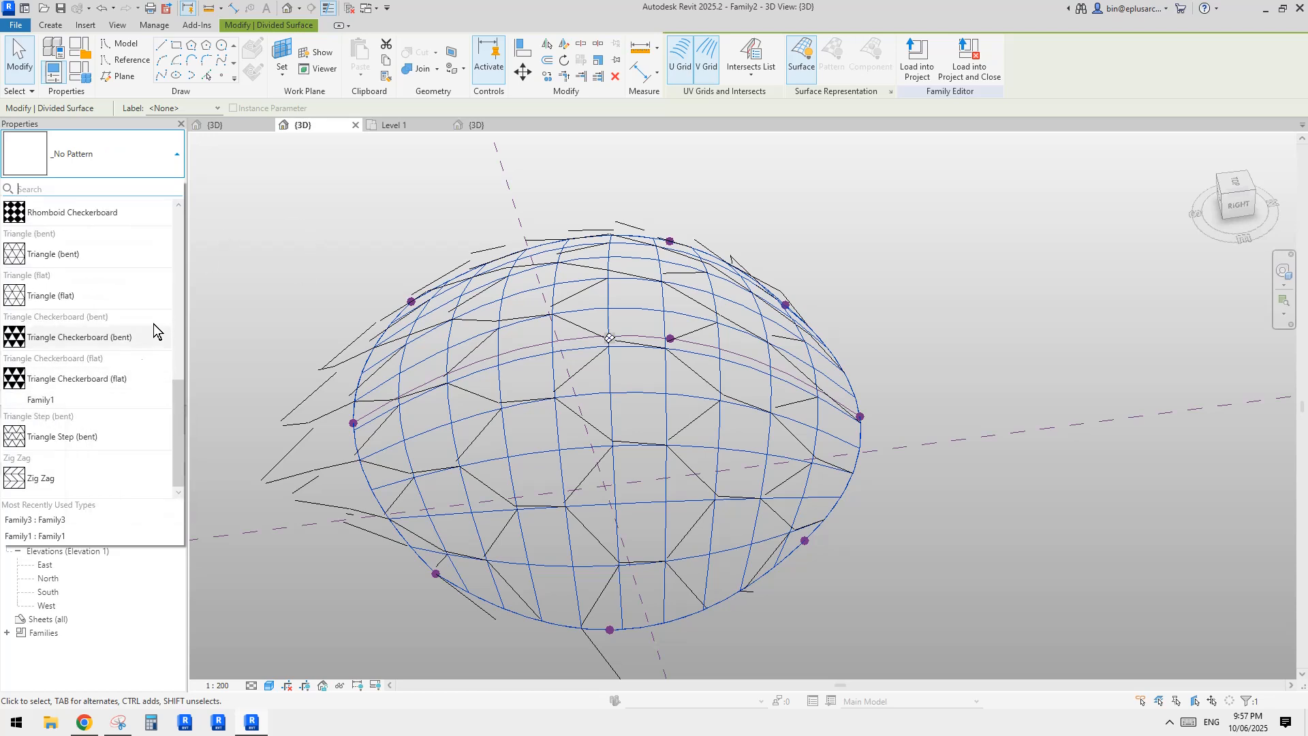
click(71, 381)
middle_drag(699, 343, 860, 446)
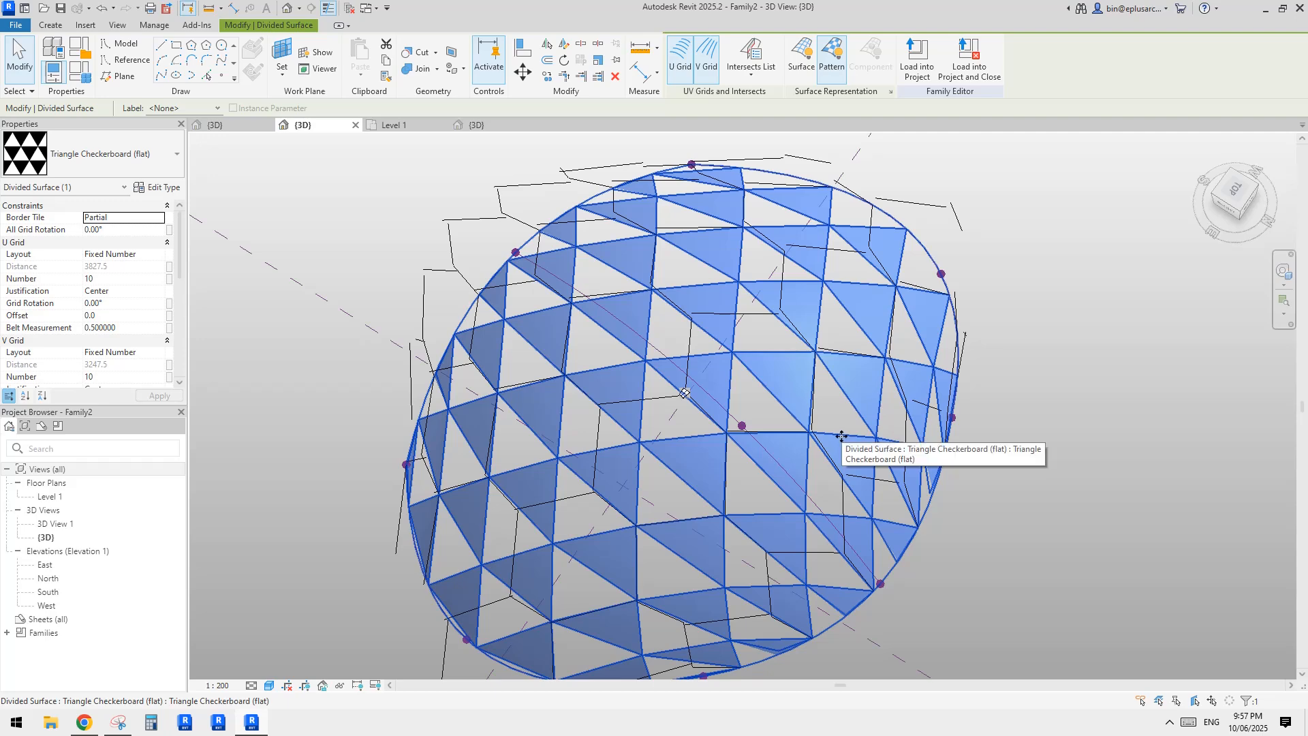
shift+middle_drag(842, 436, 761, 368)
shift+middle_drag(461, 369, 262, 300)
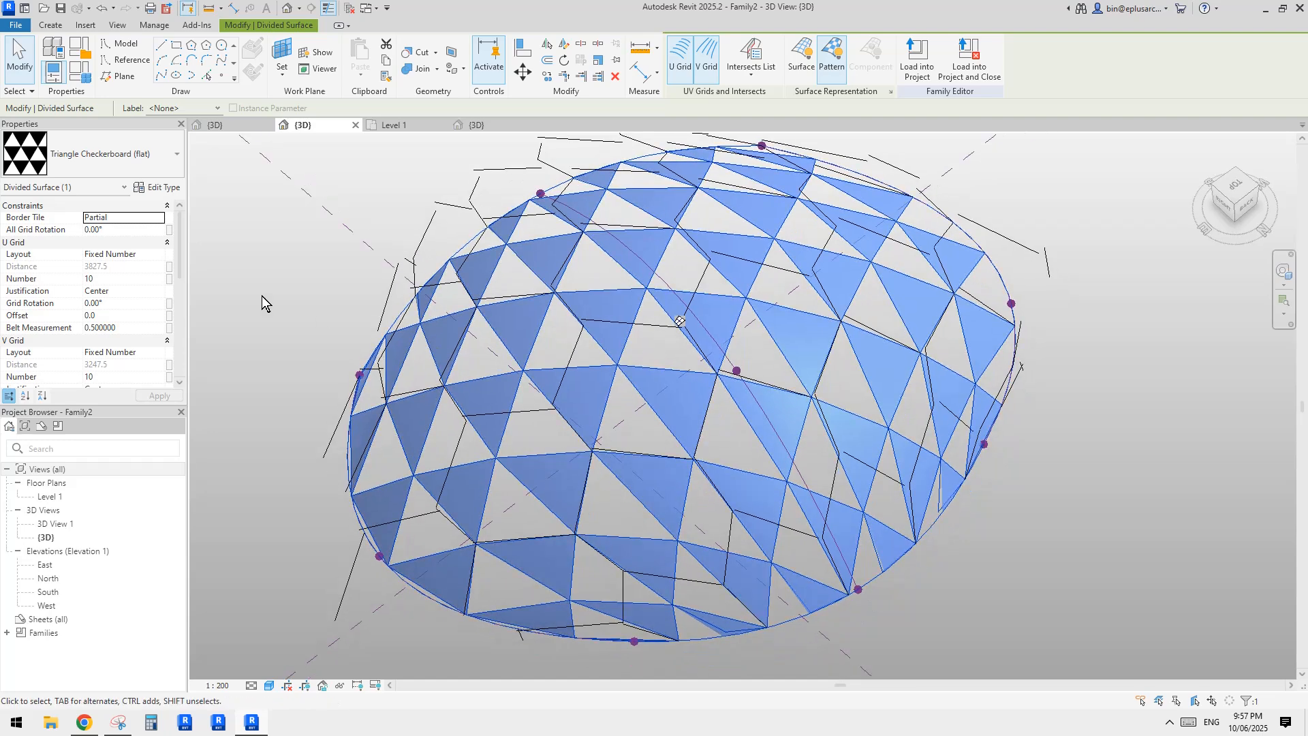
Change the U grid and V grid layouts of the Triangle Checkerboard divided surface to Fixed Distance.
click(128, 277)
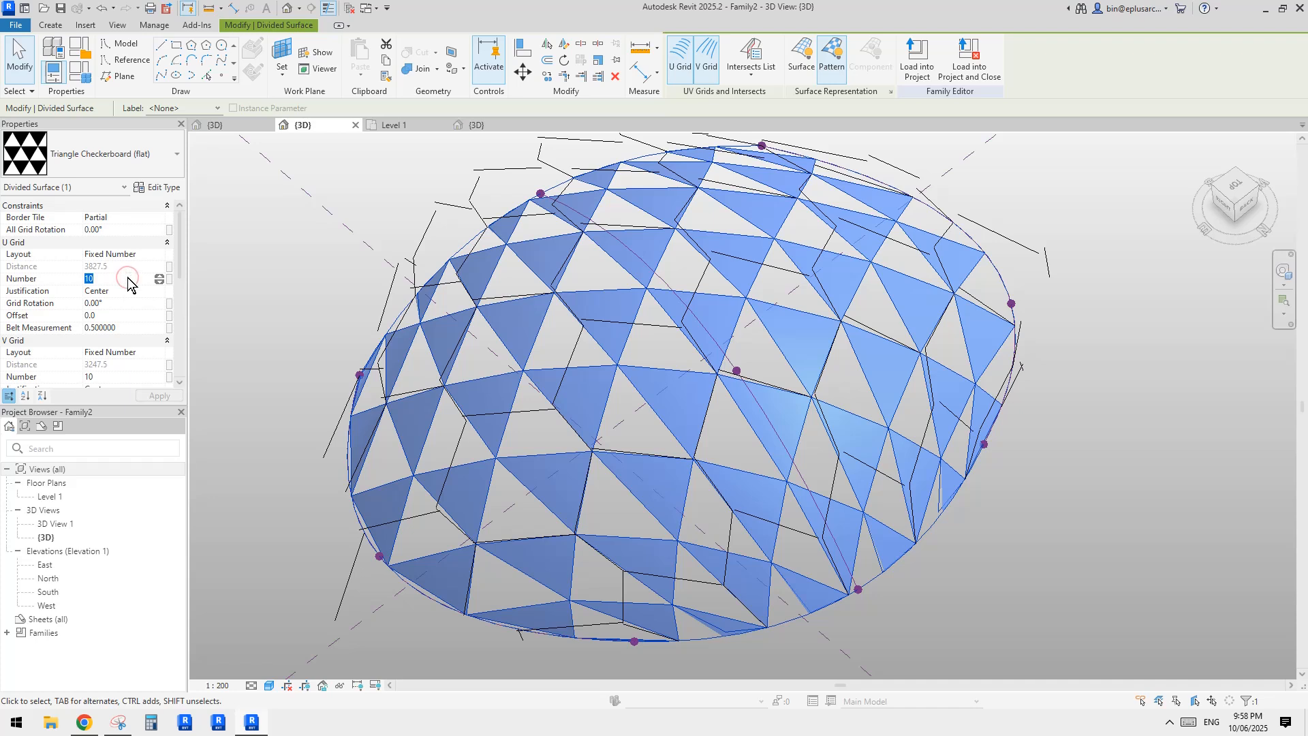
click(148, 255)
click(159, 254)
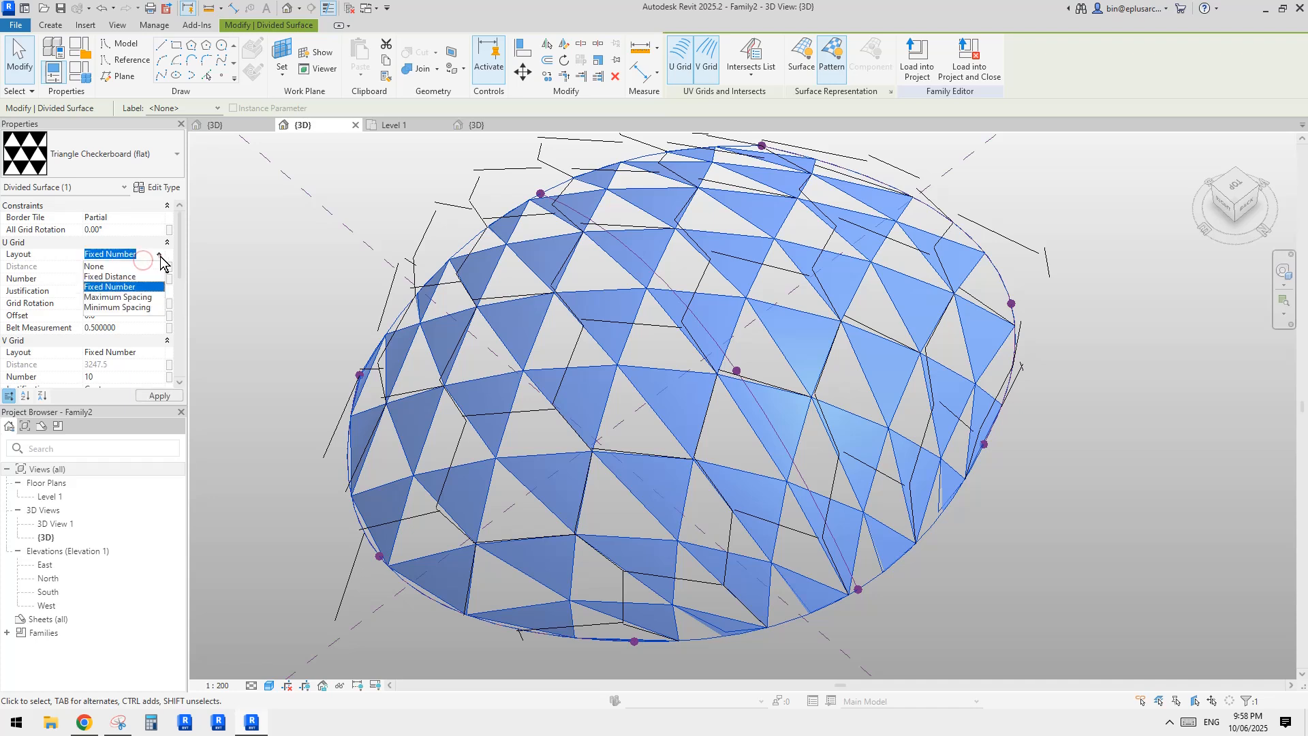
click(110, 276)
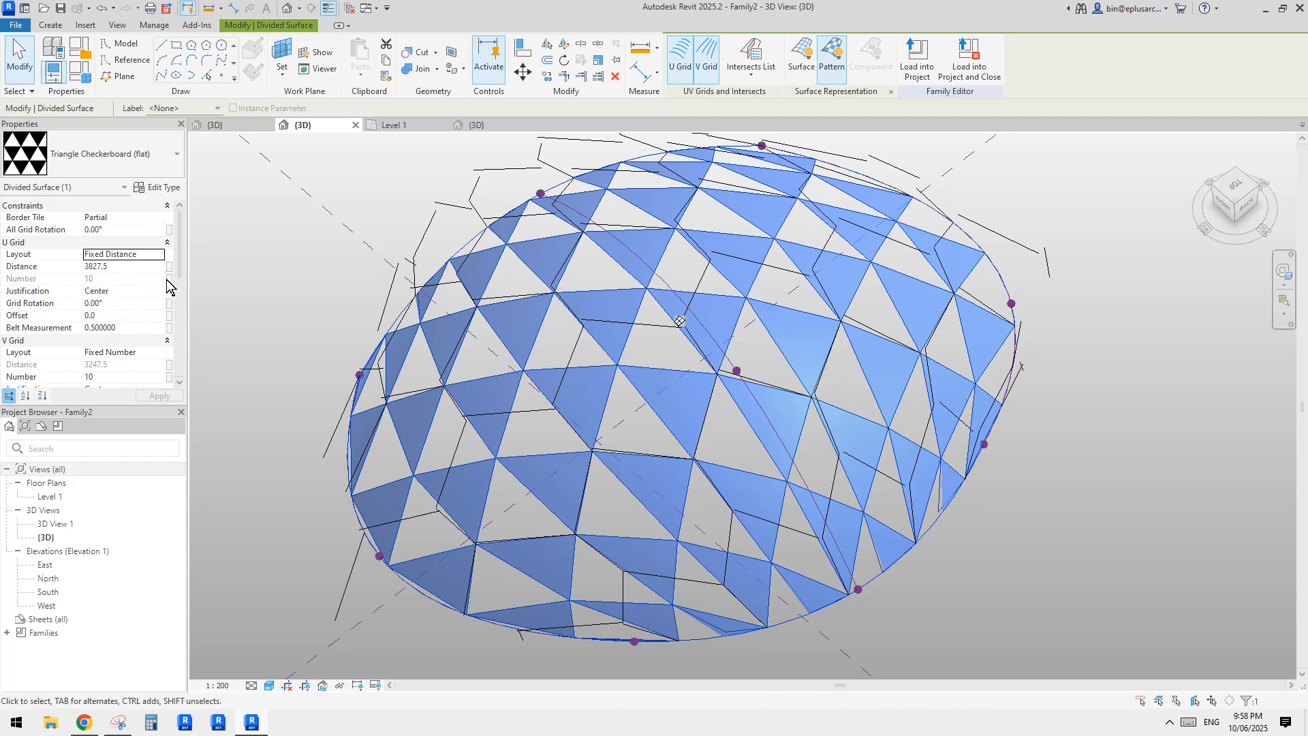
click(157, 352)
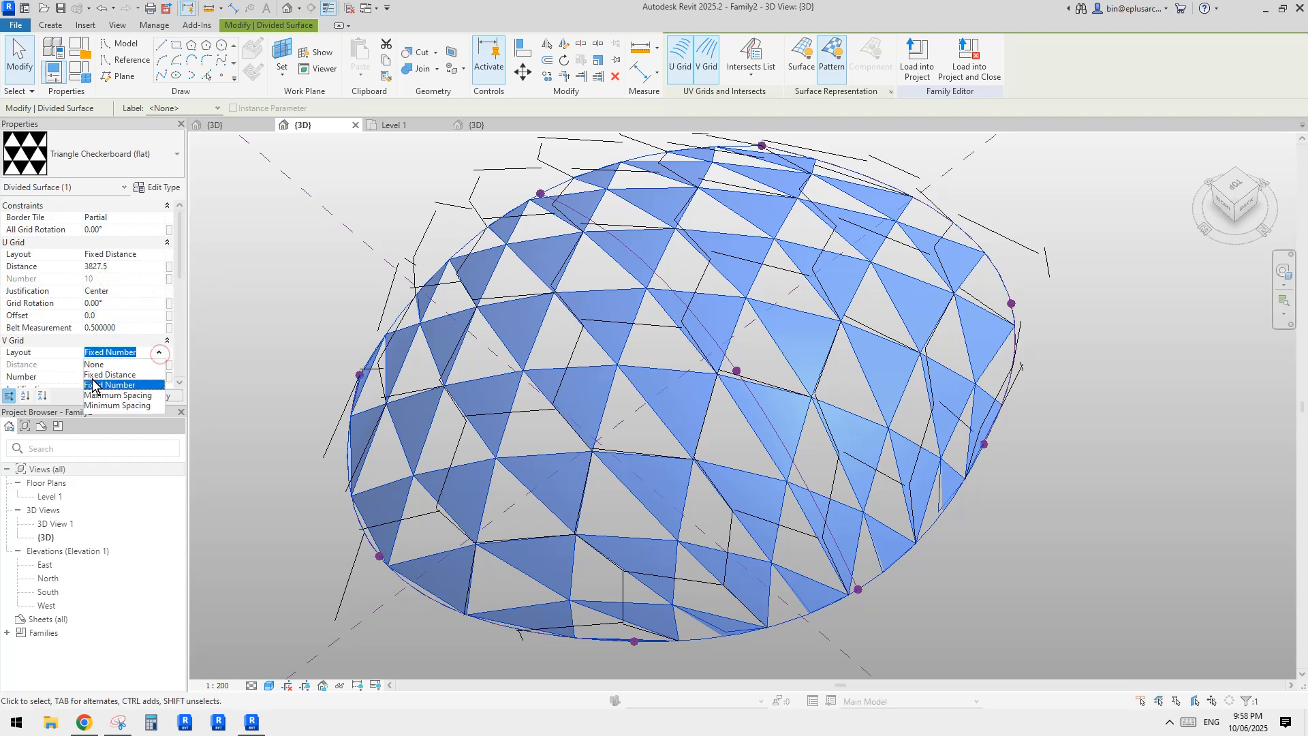
click(110, 375)
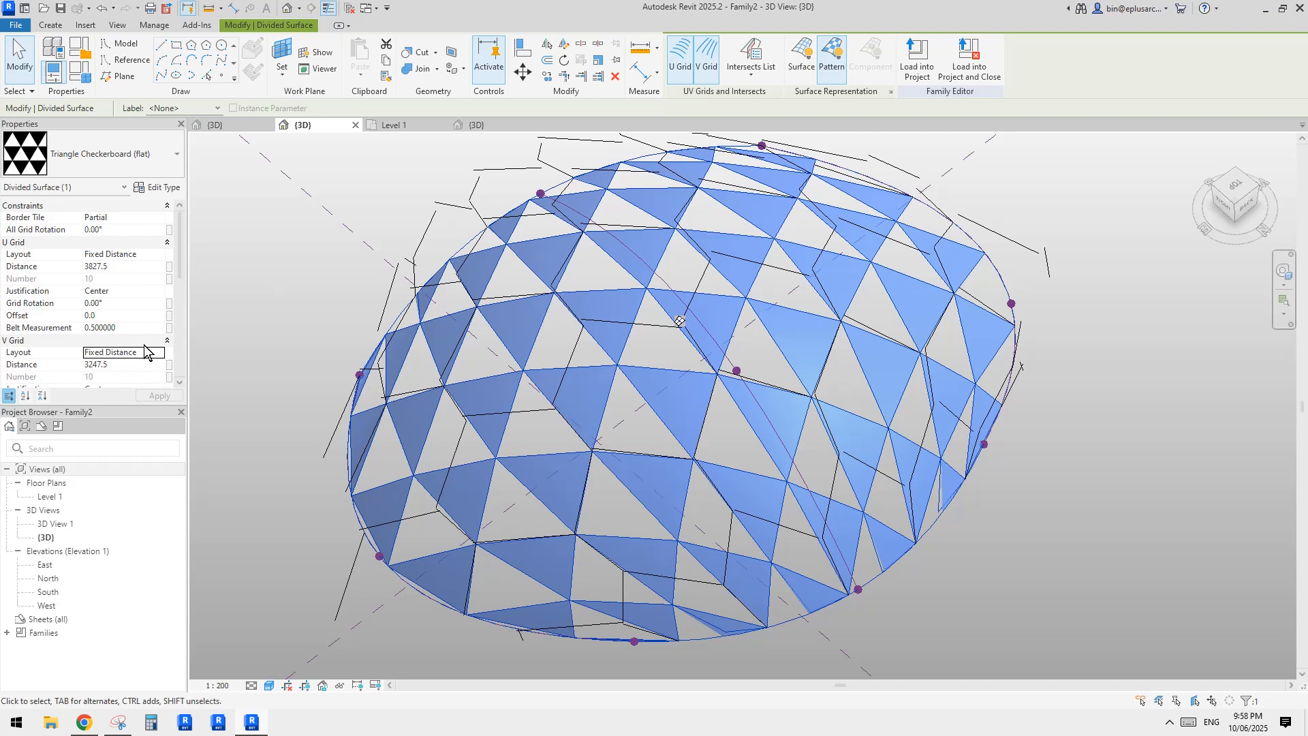
Set the triangle divided surface's V grid distance to 2000 and its U grid distance to 4000.
text(100)
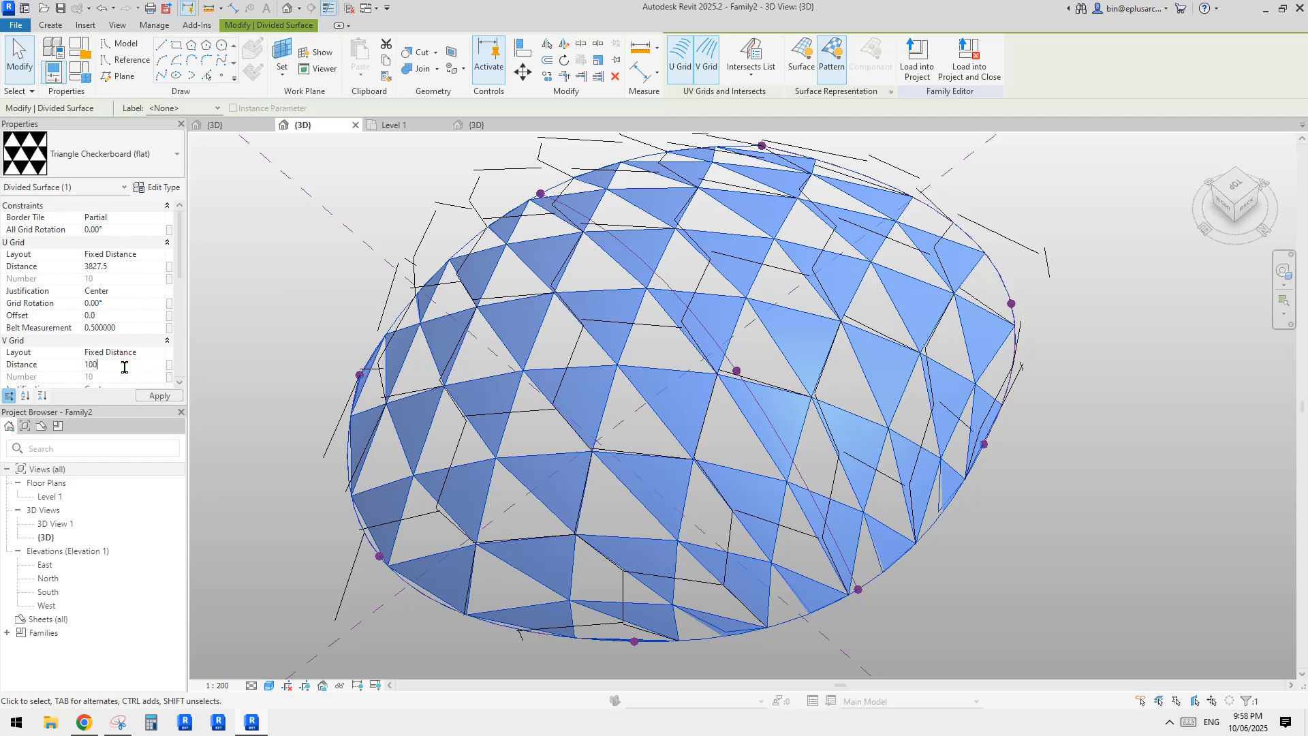
text(0)
drag(124, 368, 73, 367)
text(2000)
shift+middle_drag(279, 296, 532, 394)
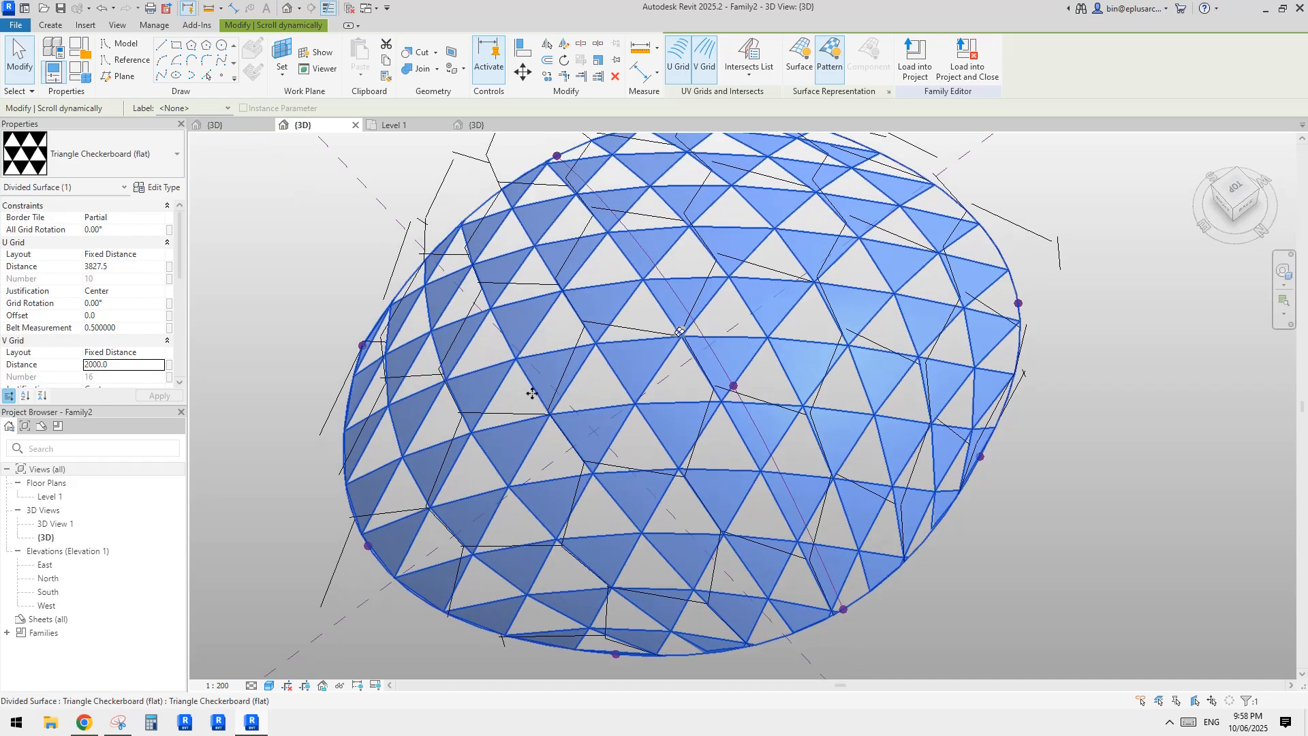
click(124, 266)
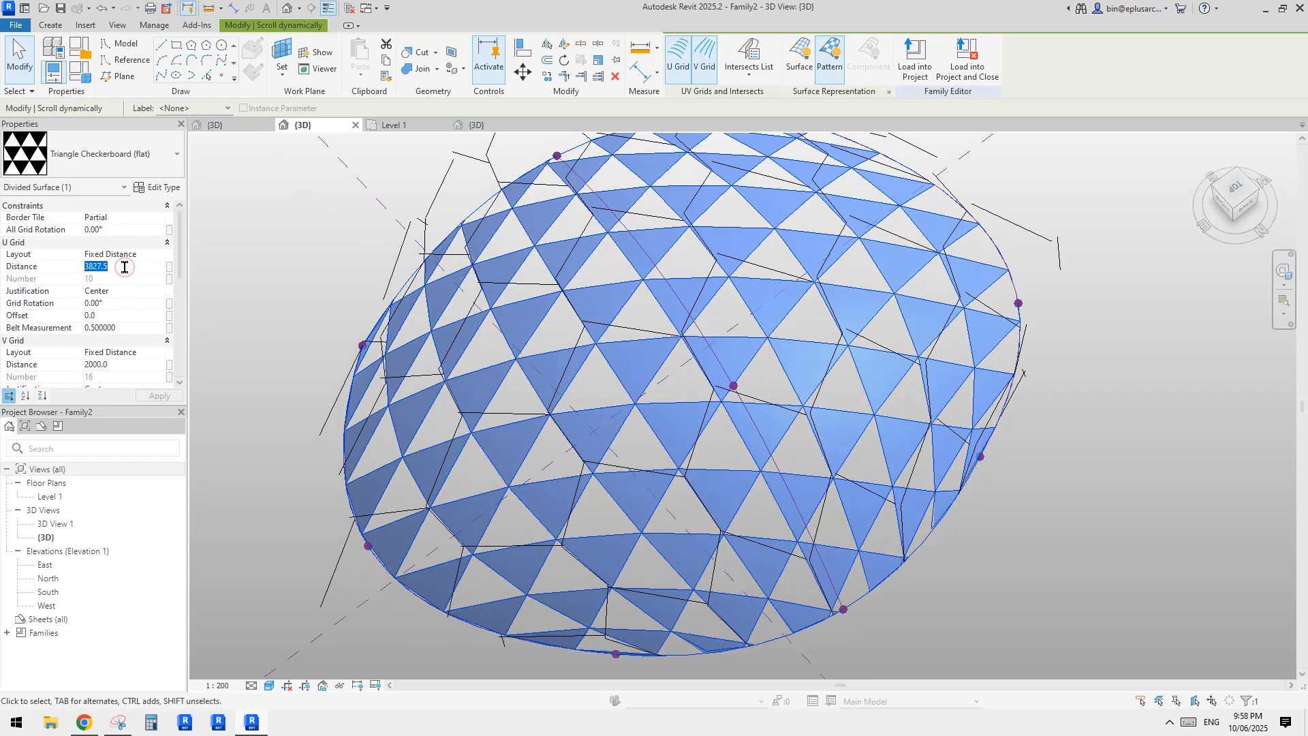
text(4000)
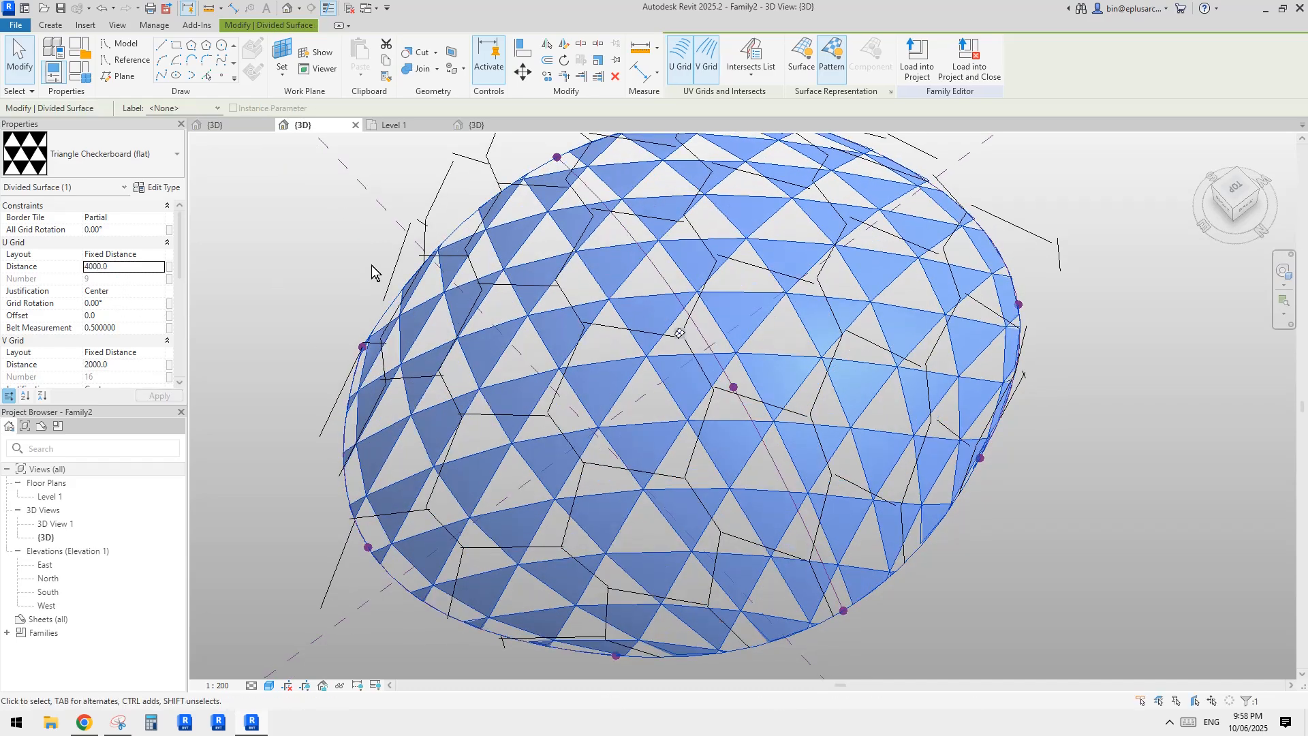
shift+middle_drag(796, 391, 613, 381)
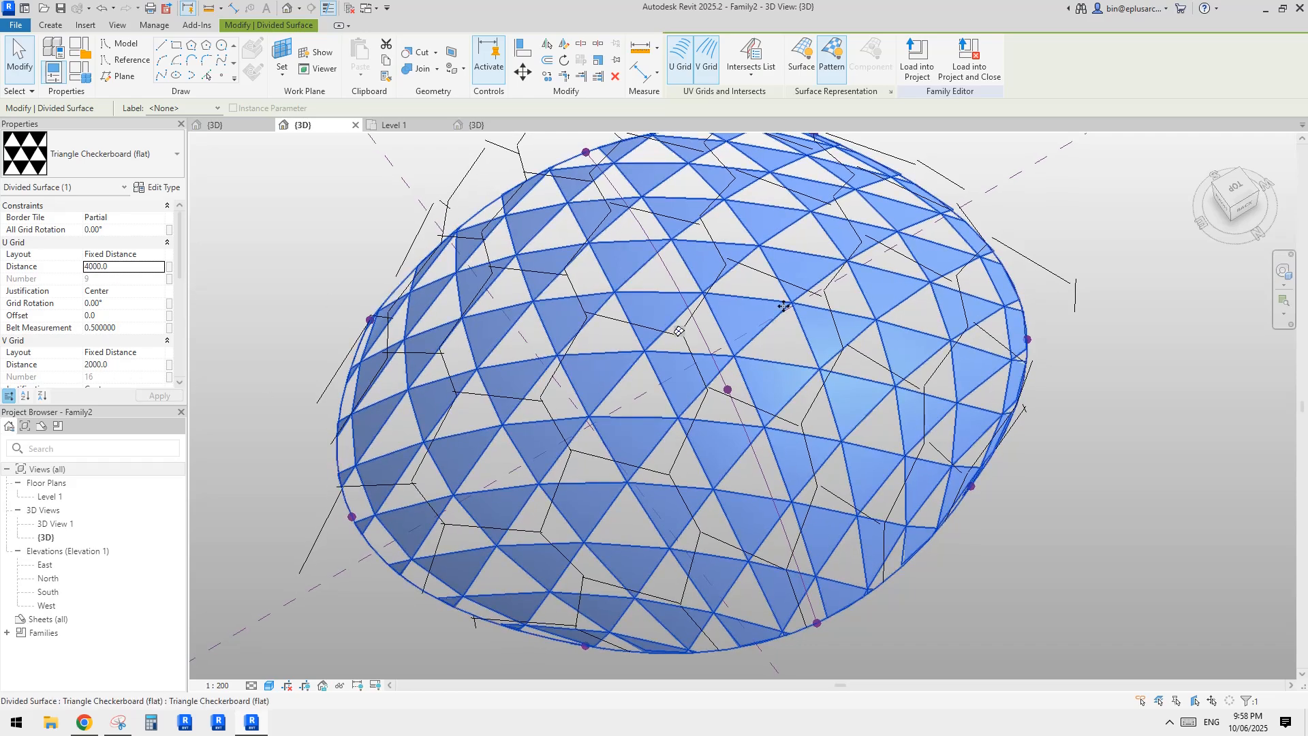
shift+middle_drag(965, 338, 928, 387)
Select the Hexagon Family3 divided surface and change its U grid and V grid layouts to Fixed Distance.
click(791, 370)
shift+middle_drag(793, 412, 753, 426)
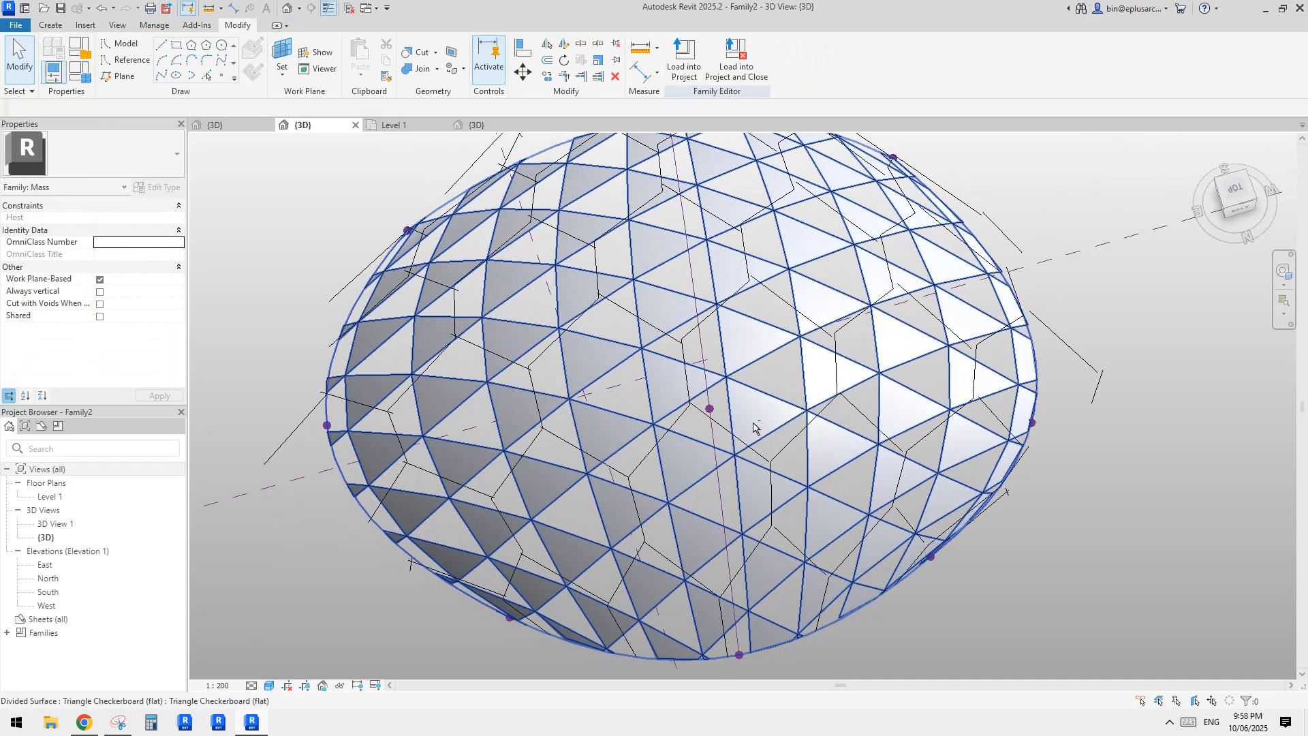
click(744, 446)
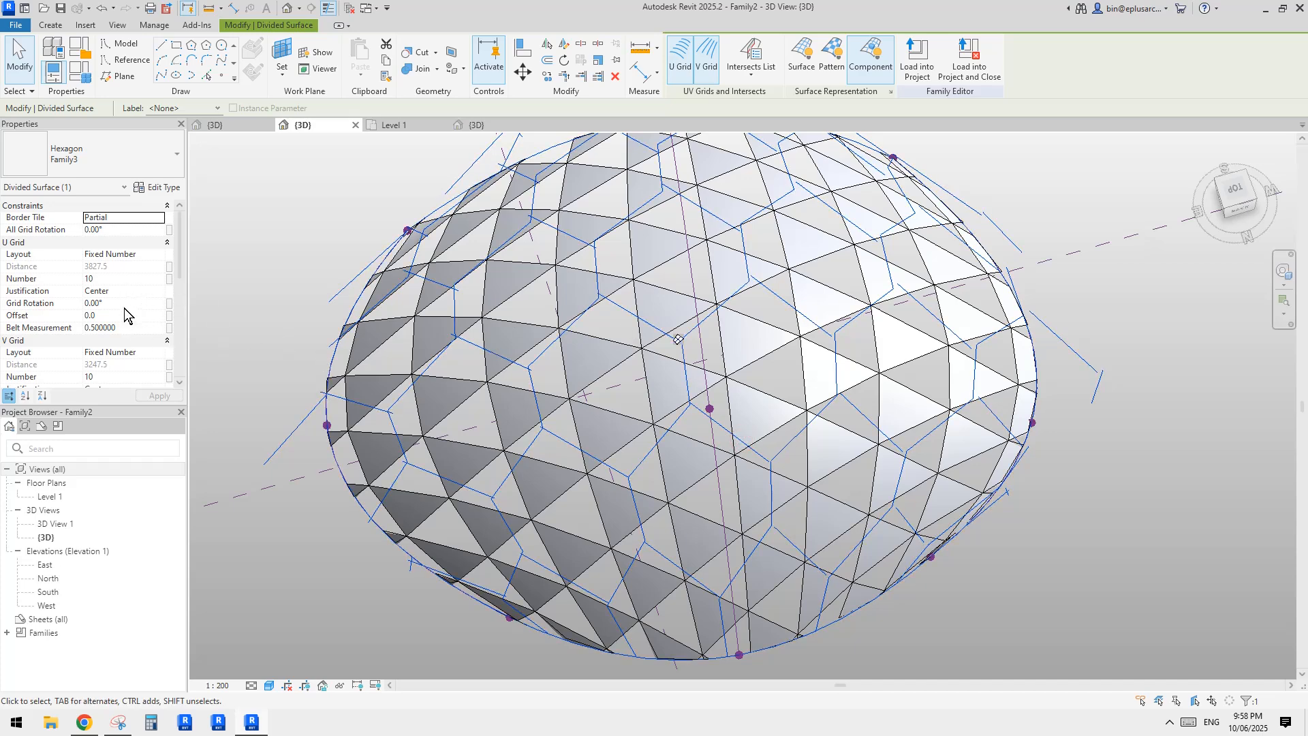
click(136, 254)
click(110, 280)
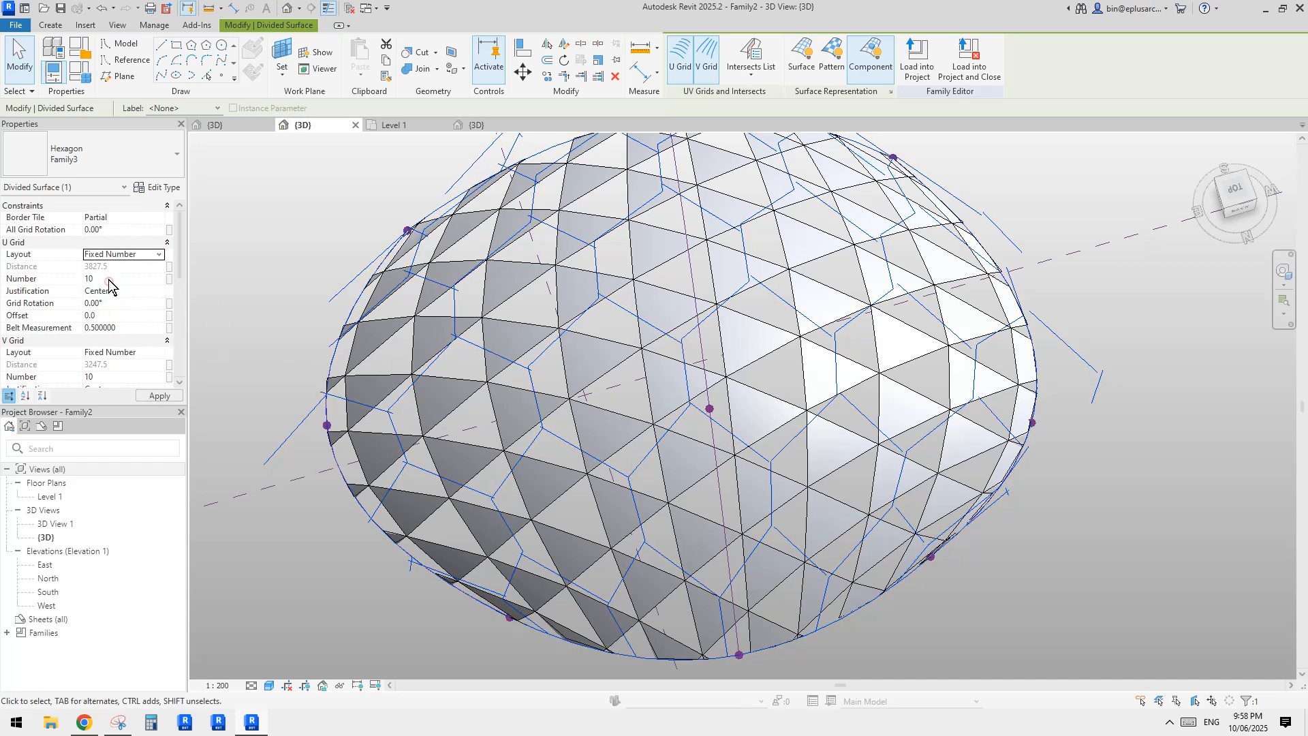
click(159, 254)
click(116, 278)
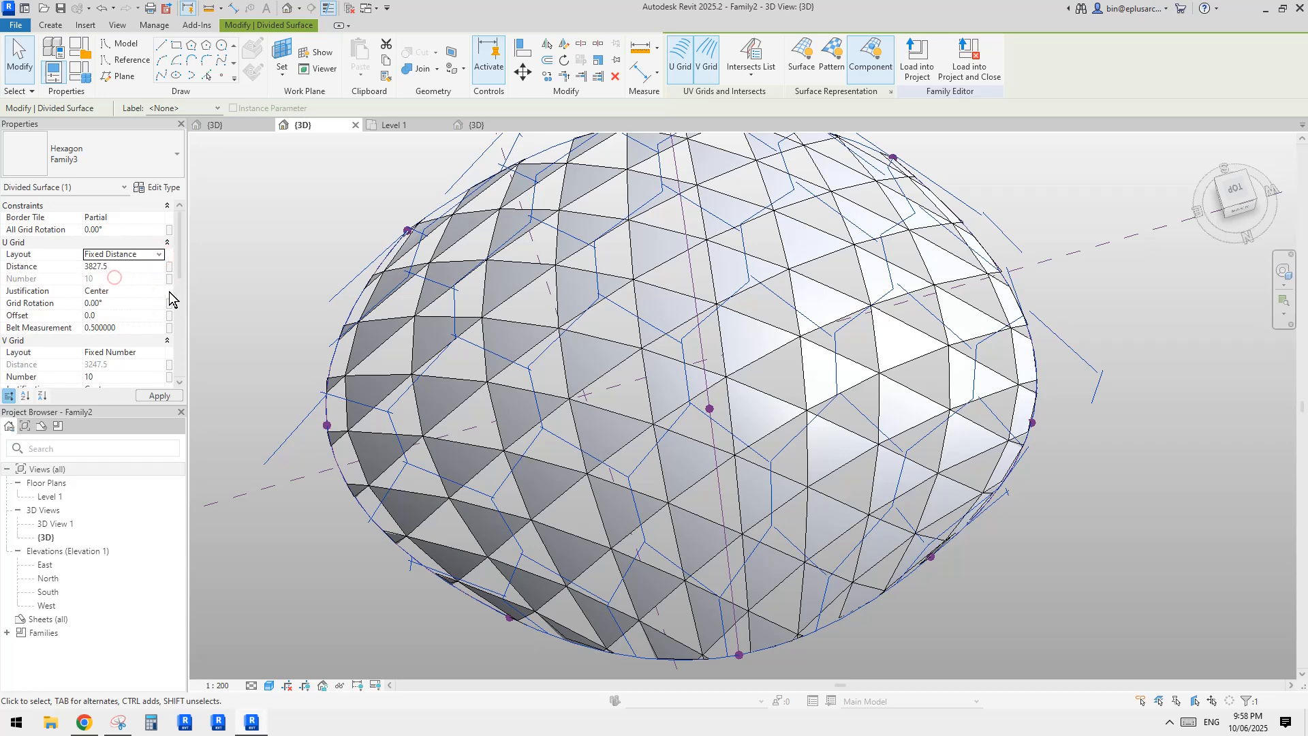
click(160, 354)
click(114, 376)
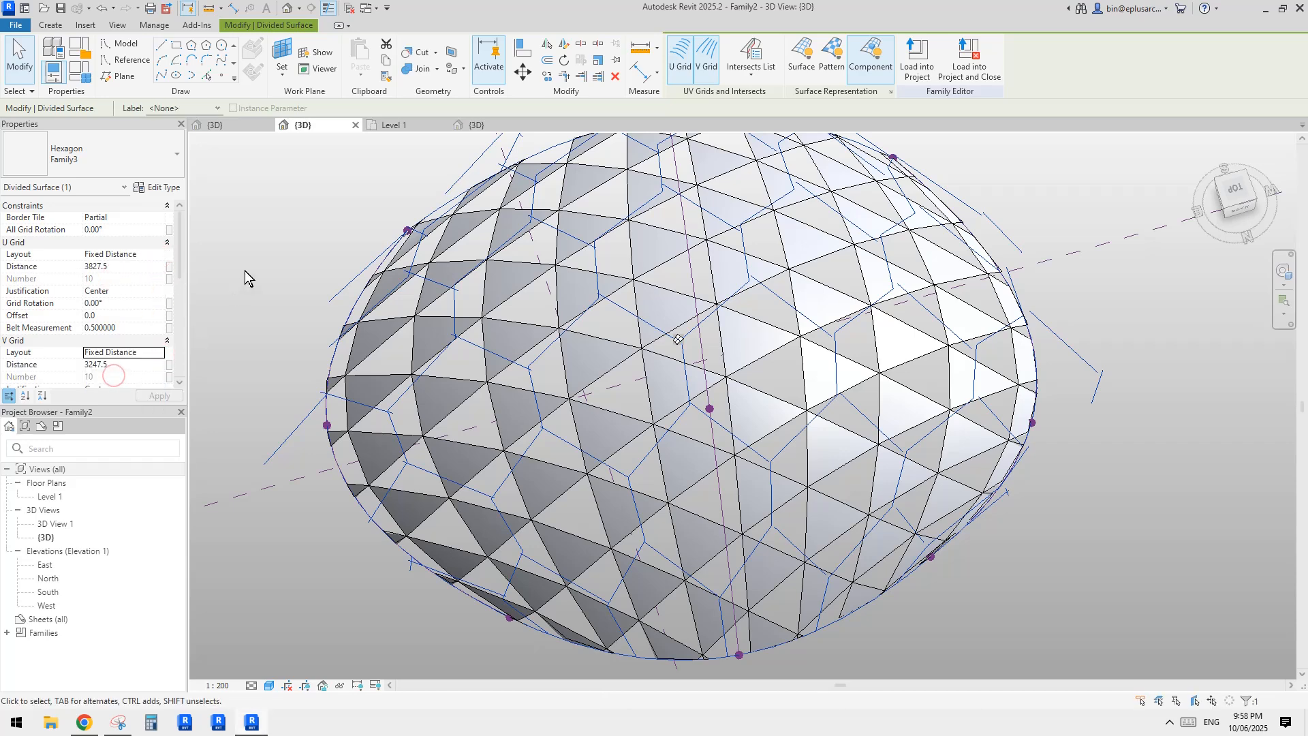
middle_drag(256, 308, 277, 263)
shift+middle_drag(600, 274, 587, 310)
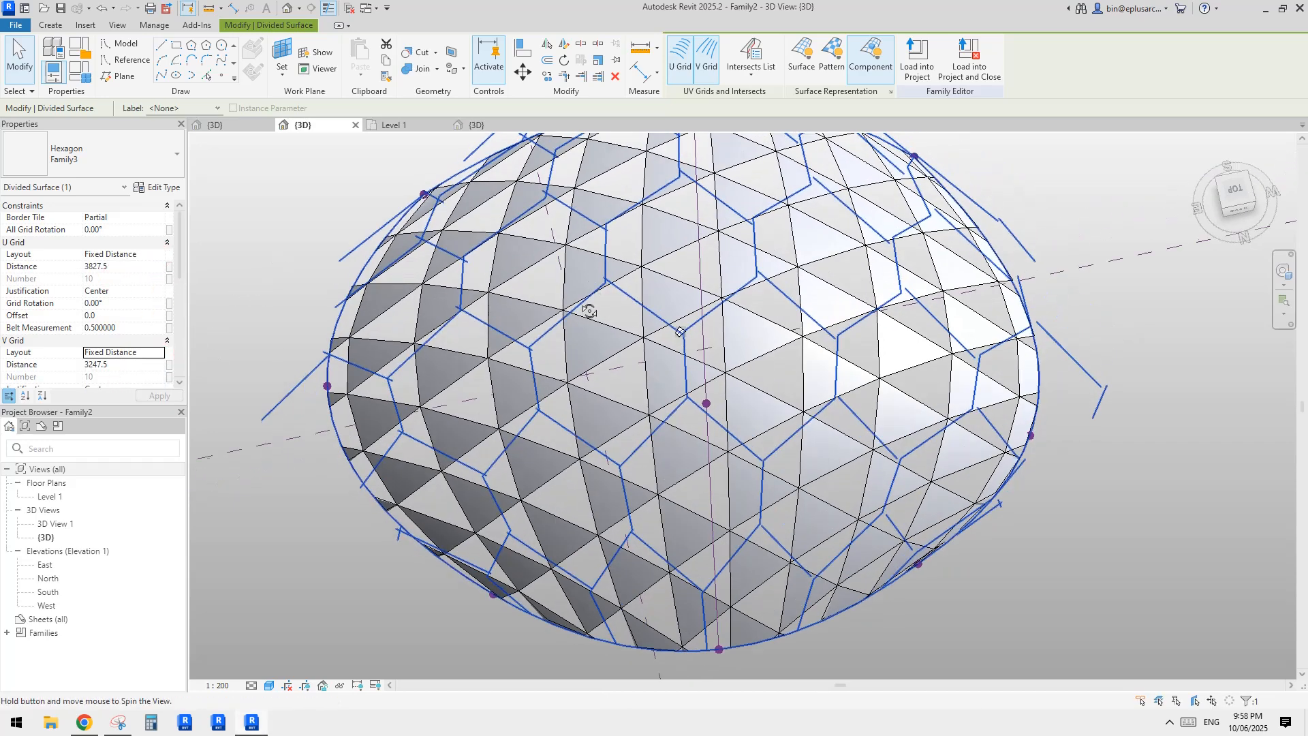
Set both the U grid and V grid distances of the hexagon divided surface to 4000.
click(129, 269)
text(4000)
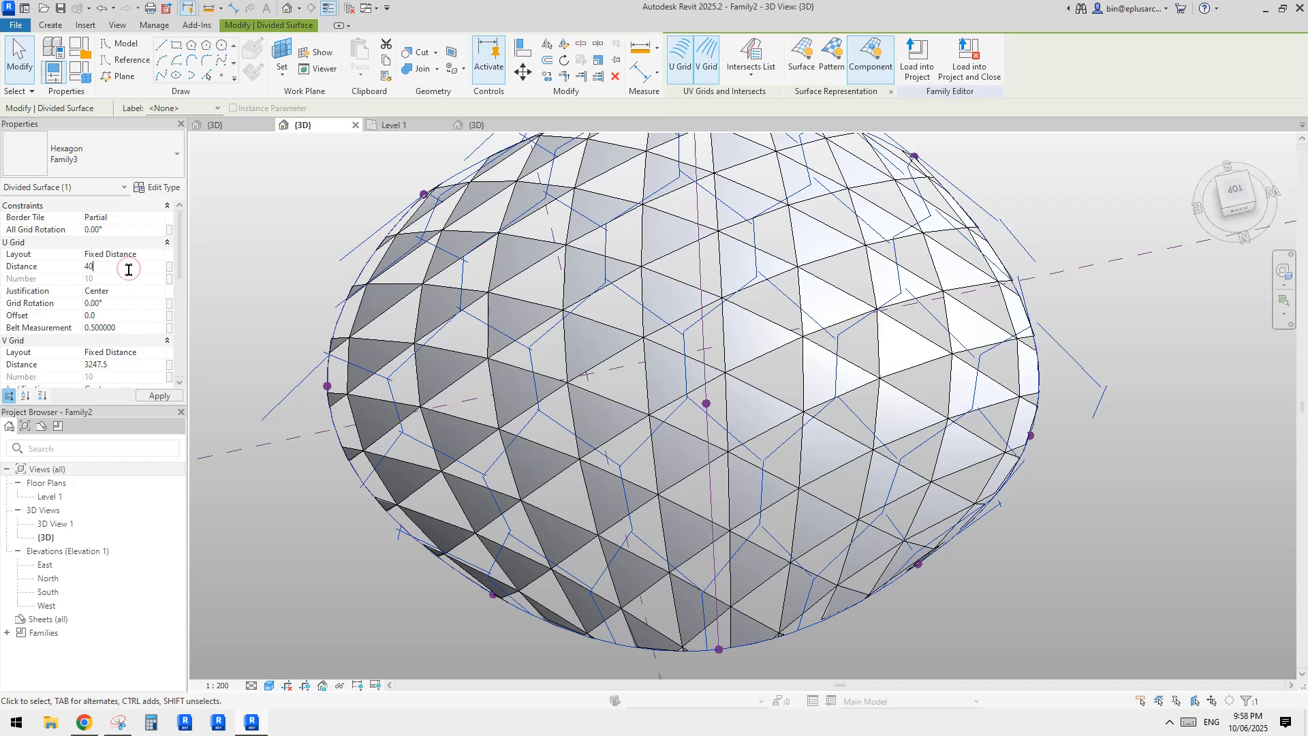
click(130, 364)
text(4000)
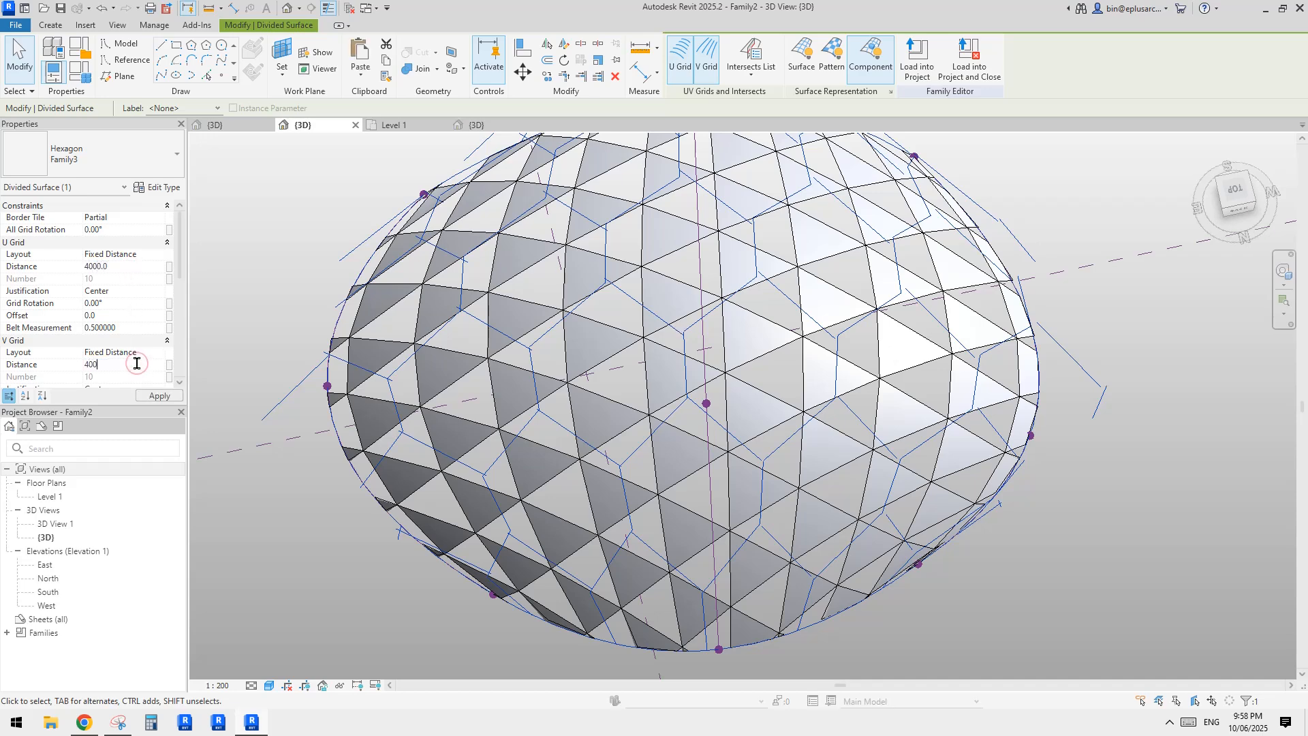
key(Return)
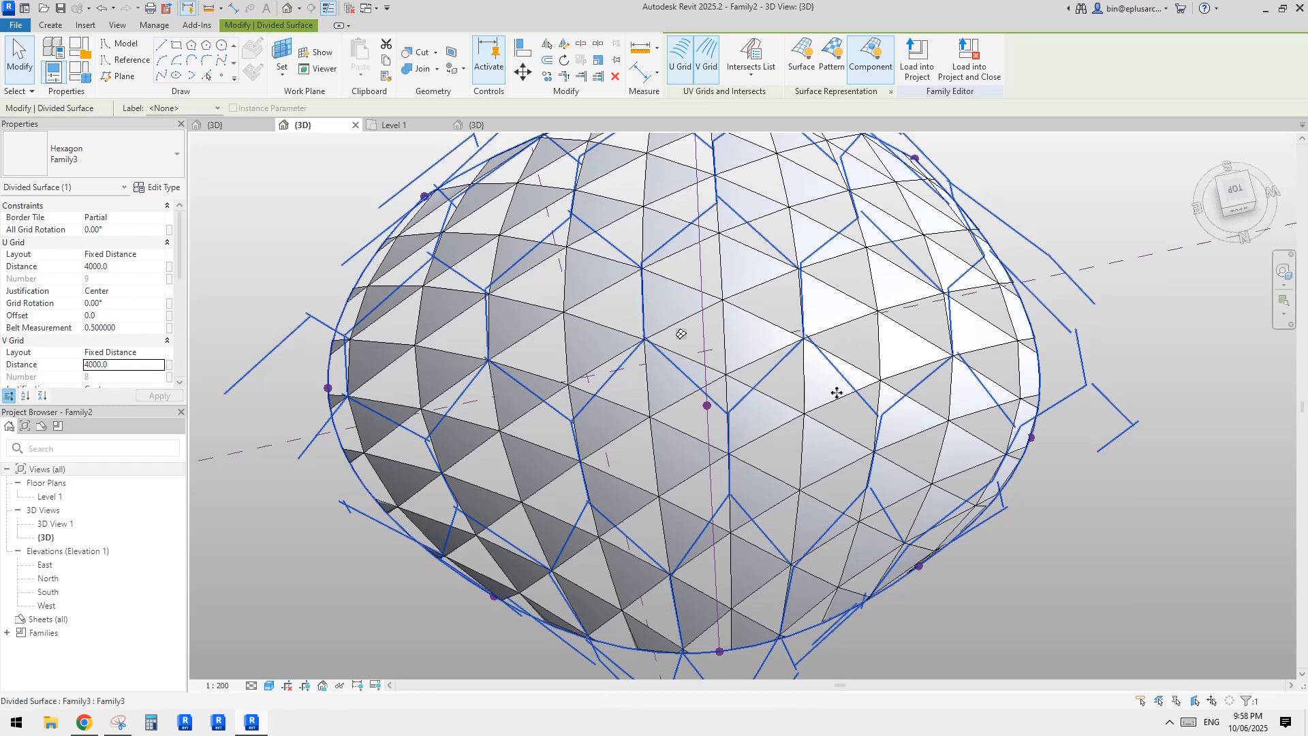
Examine around the dome how the hexagon framing lines up with the triangle panels.
middle_drag(841, 369, 759, 370)
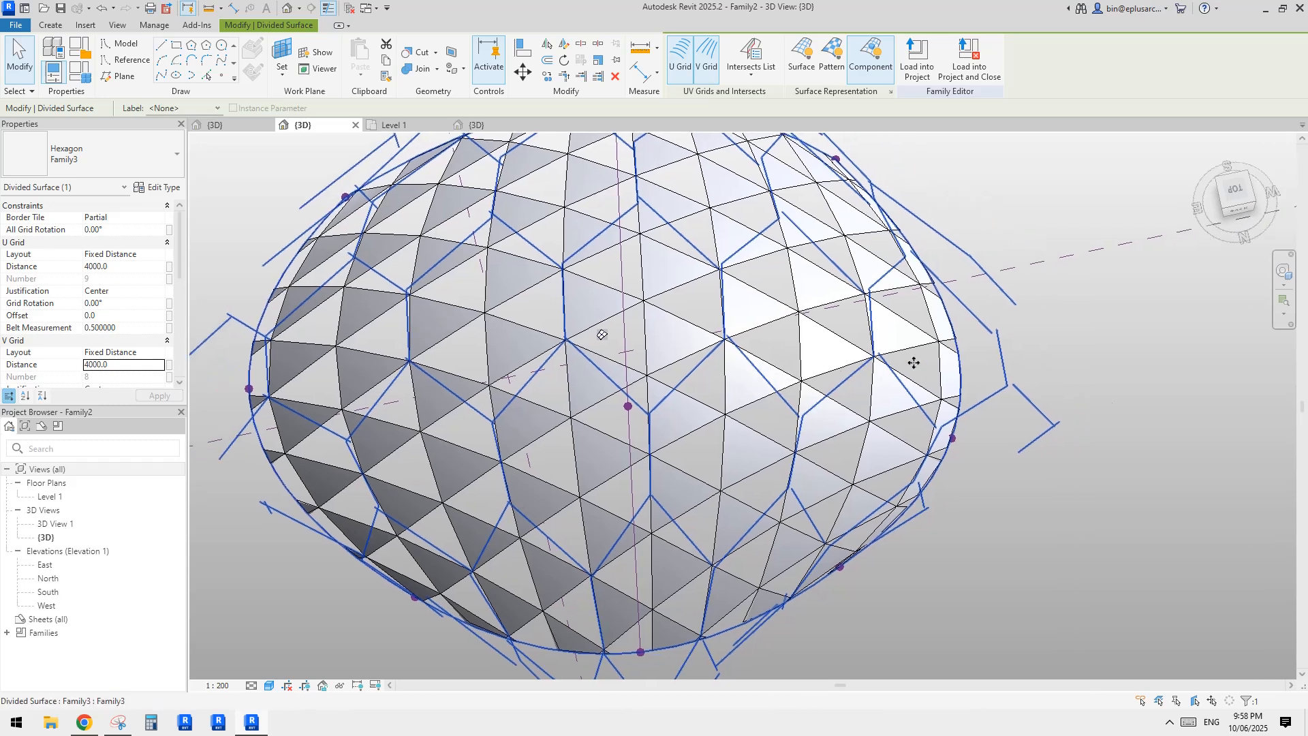
scroll(670, 339, down, 1)
mouse_move(662, 367)
middle_down()
mouse_move(809, 327)
mouse_move(704, 334)
mouse_move(695, 355)
middle_up()
mouse_move(767, 243)
shift+middle_down()
mouse_move(781, 363)
mouse_move(770, 412)
mouse_move(760, 321)
mouse_move(764, 339)
shift+middle_up()
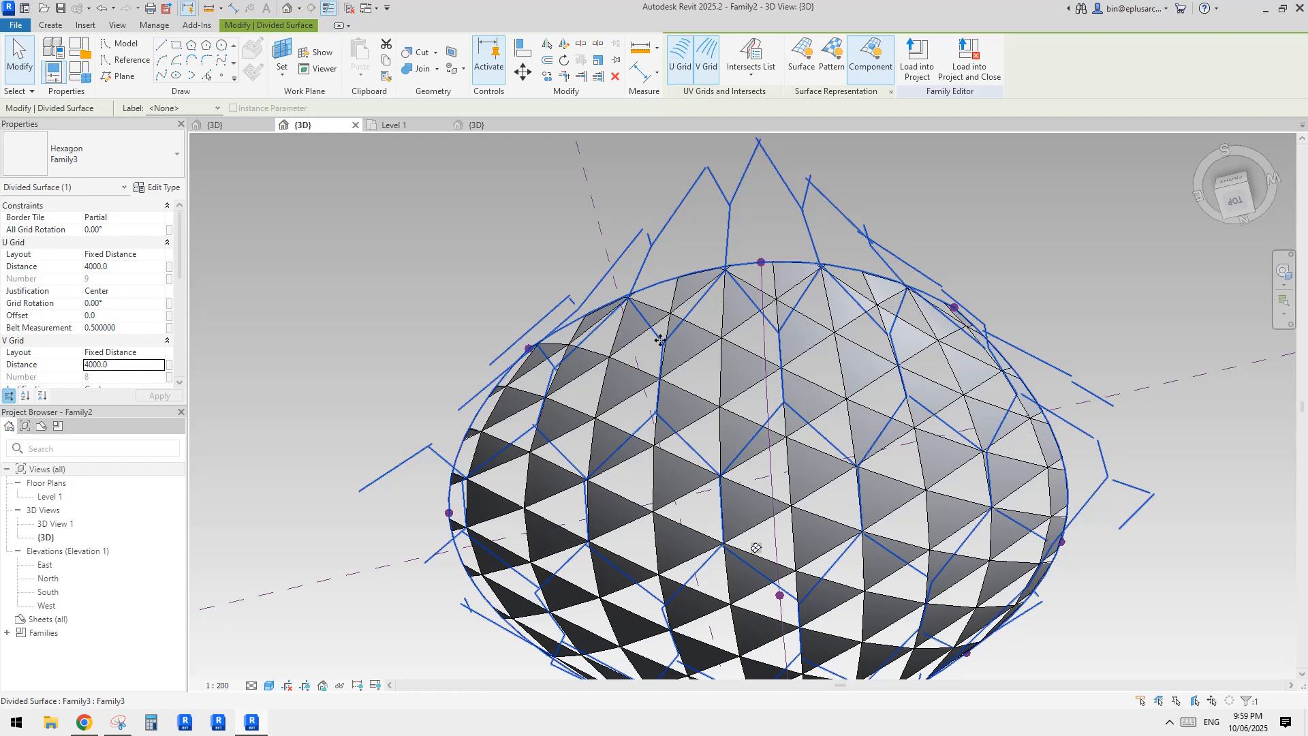
shift+middle_drag(660, 340, 782, 329)
middle_drag(790, 387, 818, 305)
middle_drag(712, 365, 712, 382)
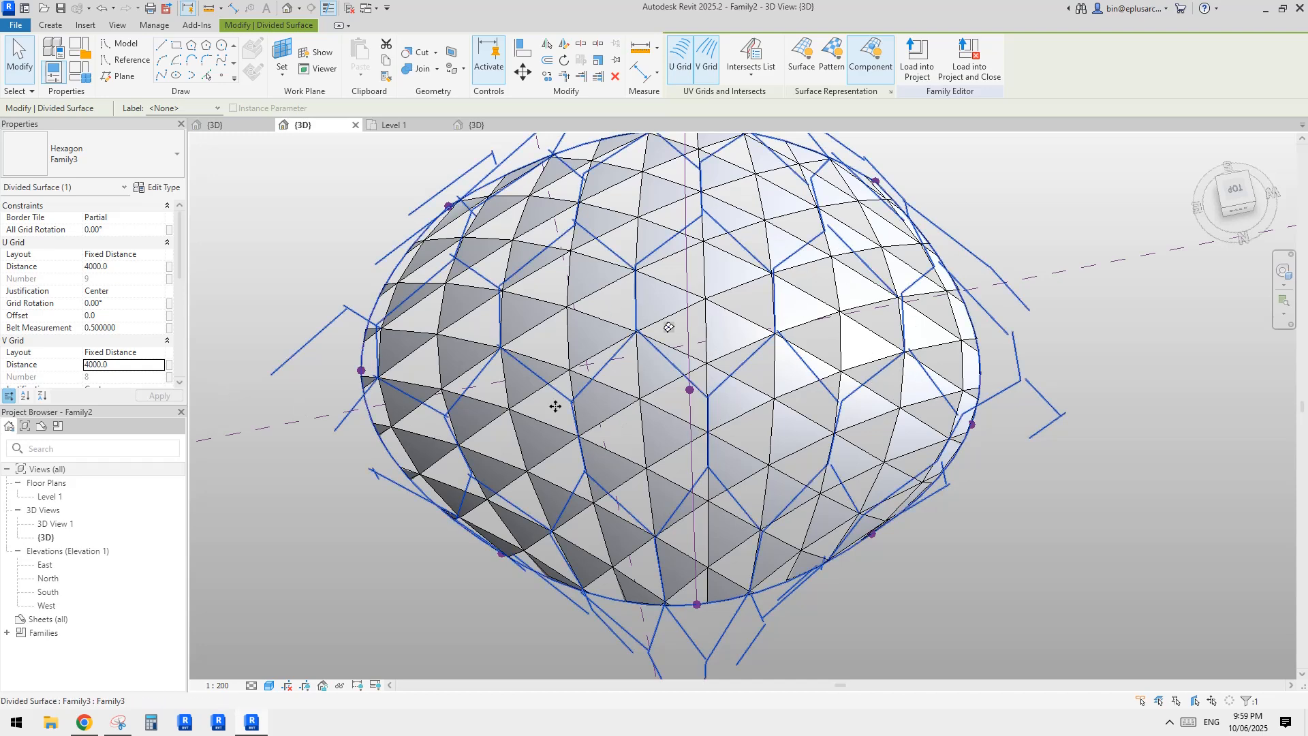
Try a U grid distance of 6000 on the hexagon divided surface and check the framing against the triangles.
click(138, 272)
text(60)
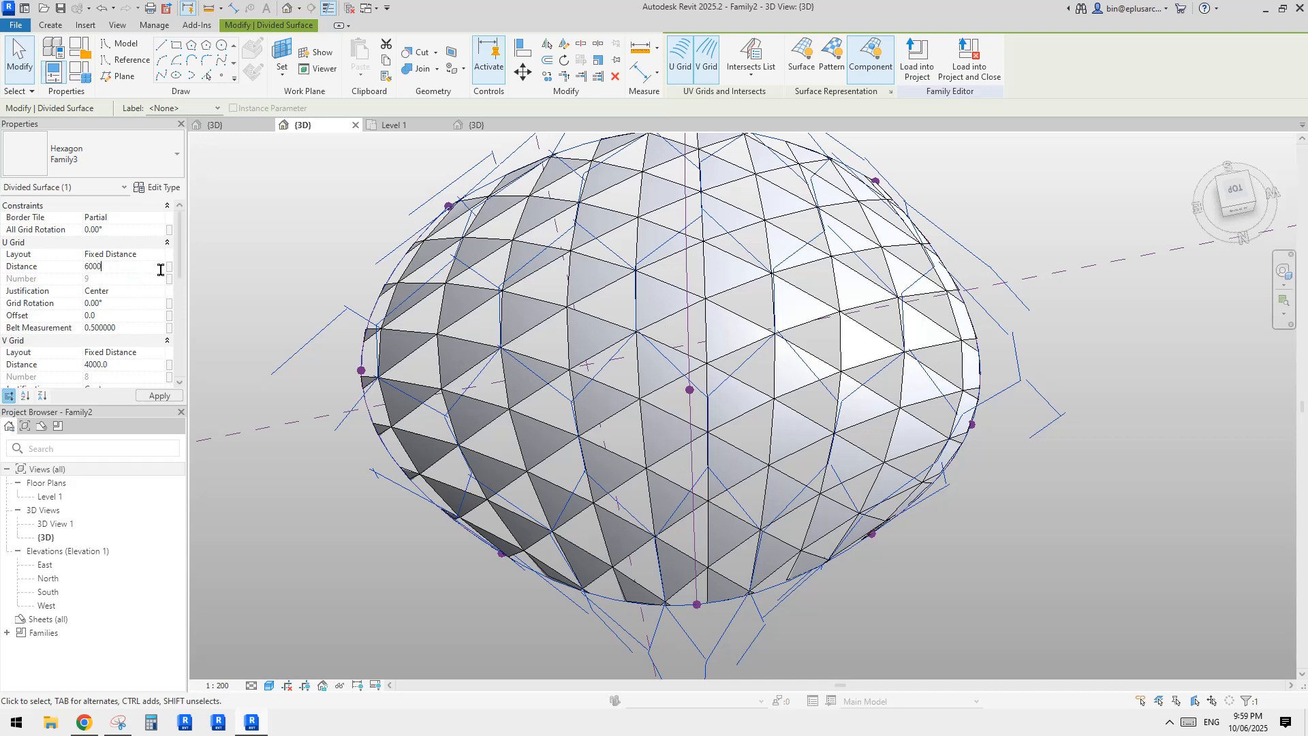
text(00)
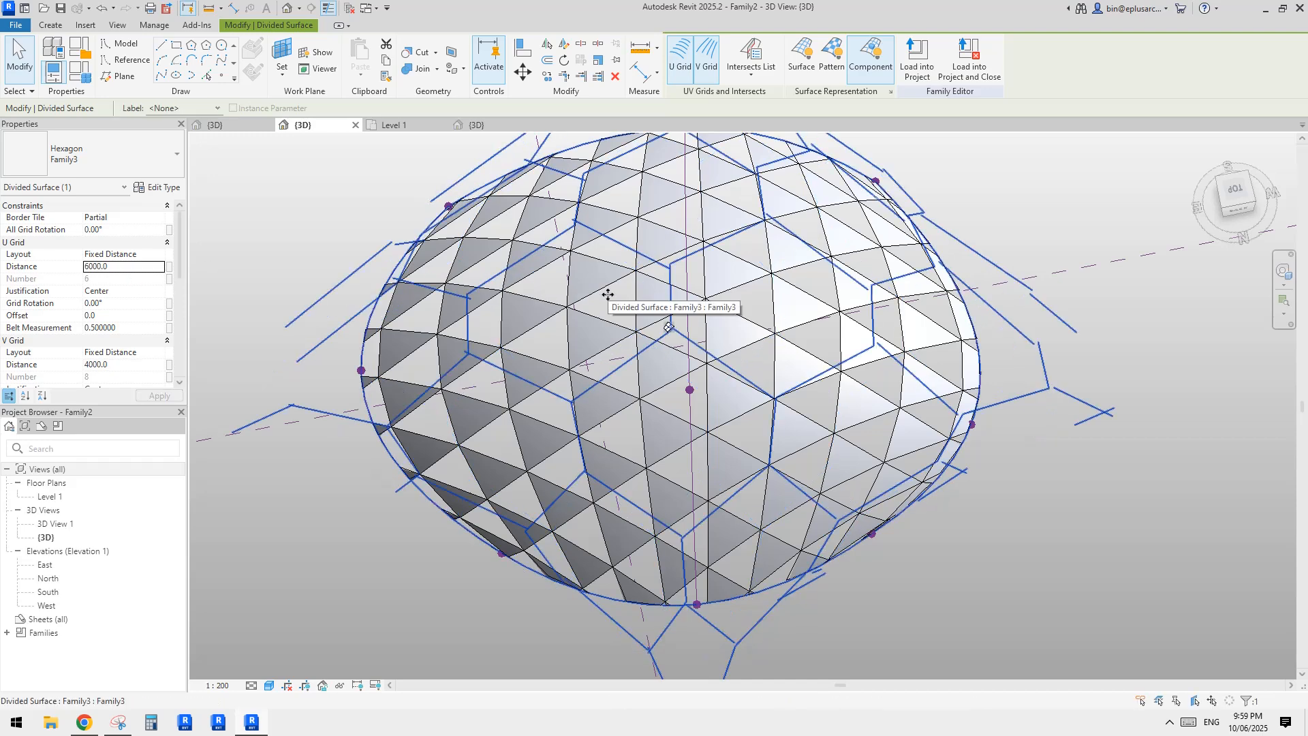
shift+middle_drag(631, 310, 631, 340)
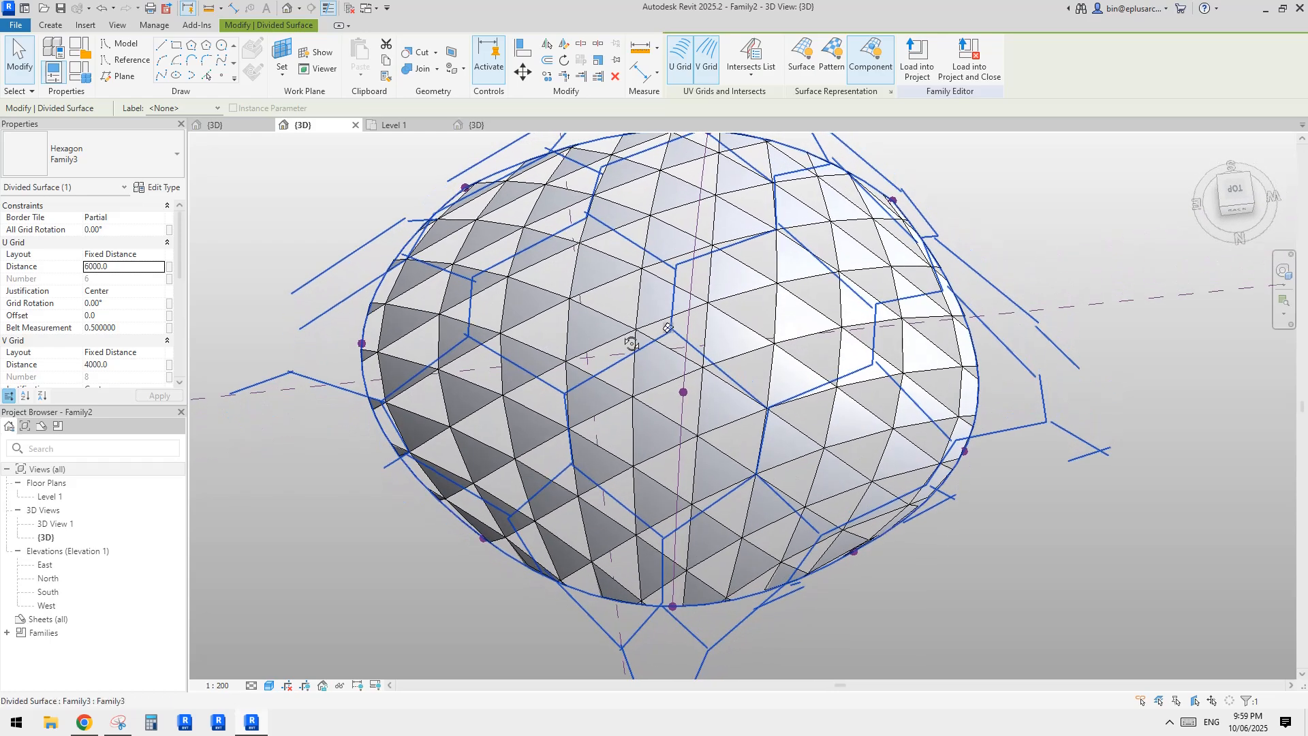
Try a U grid distance of 8000 on the hexagon divided surface and check the framing against the triangles.
click(139, 270)
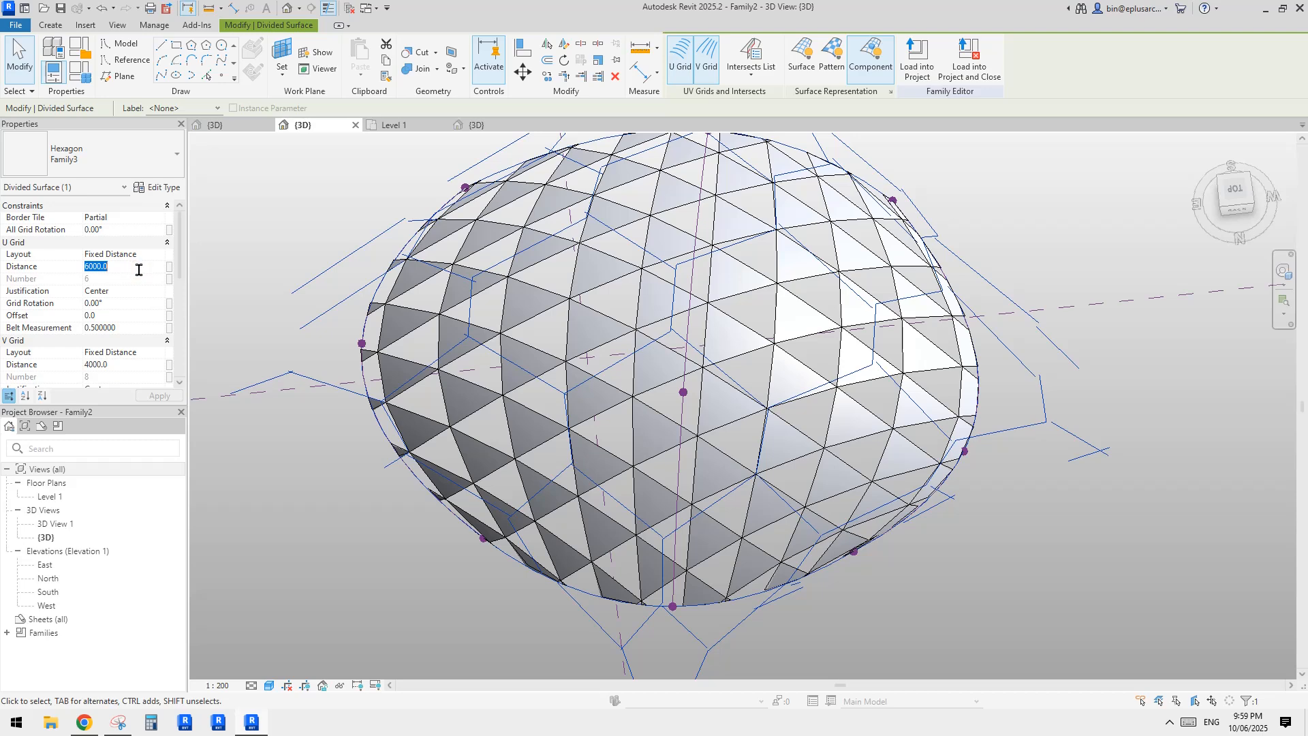
text(8)
shift+middle_drag(779, 290, 829, 307)
shift+middle_drag(718, 357, 212, 321)
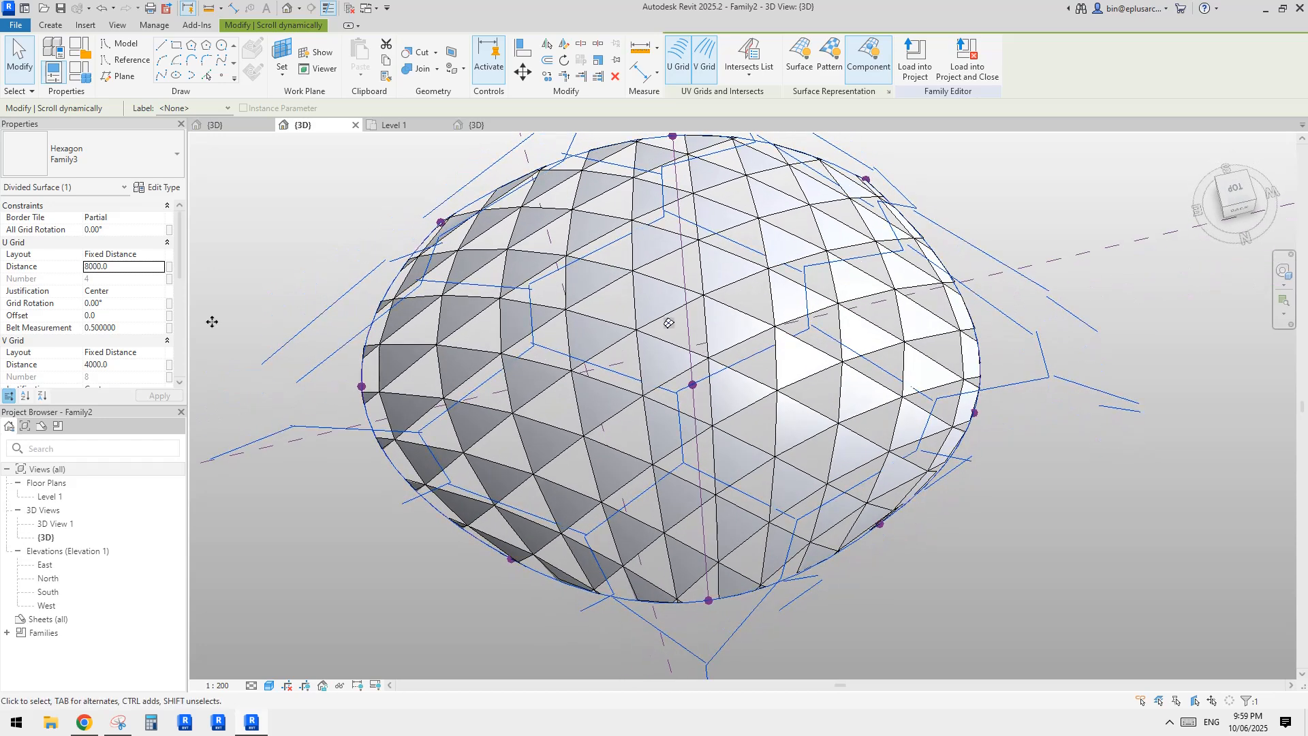
Return the hexagon divided surface's U grid distance to 4000 and try a V grid distance of 6000.
click(128, 268)
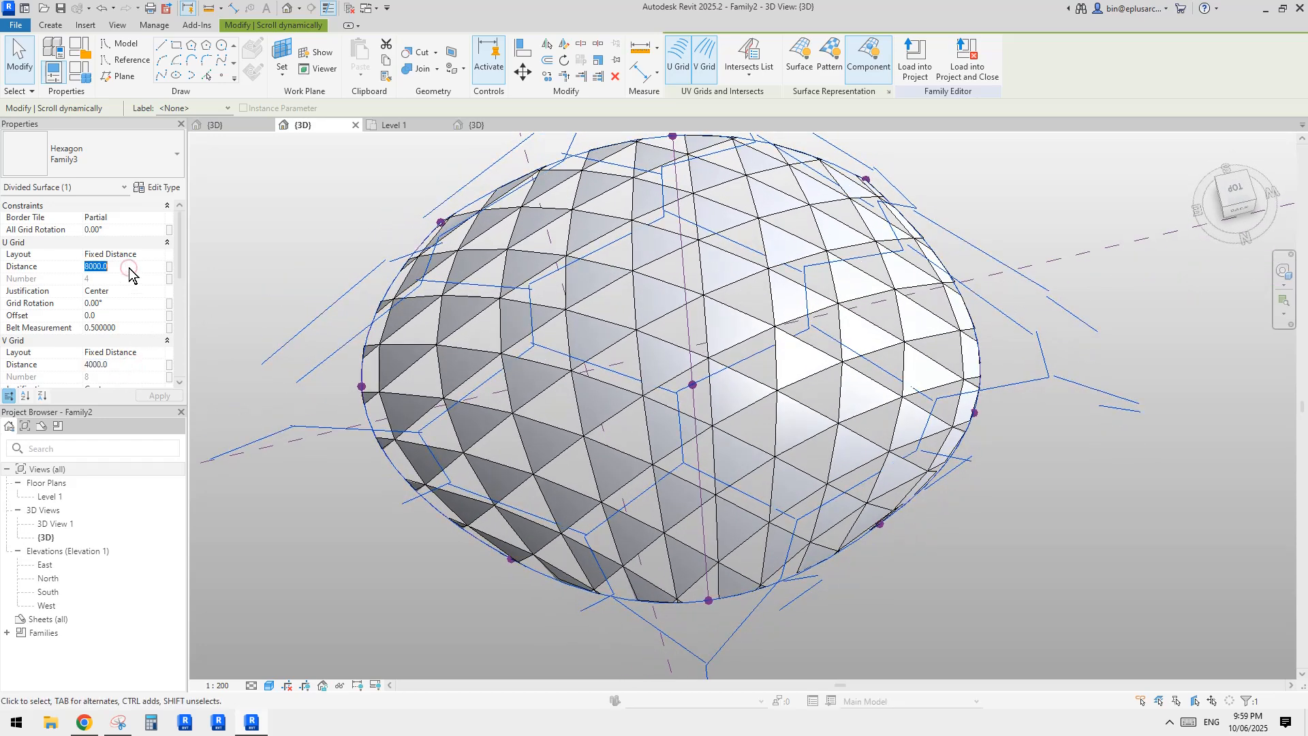
text(4000)
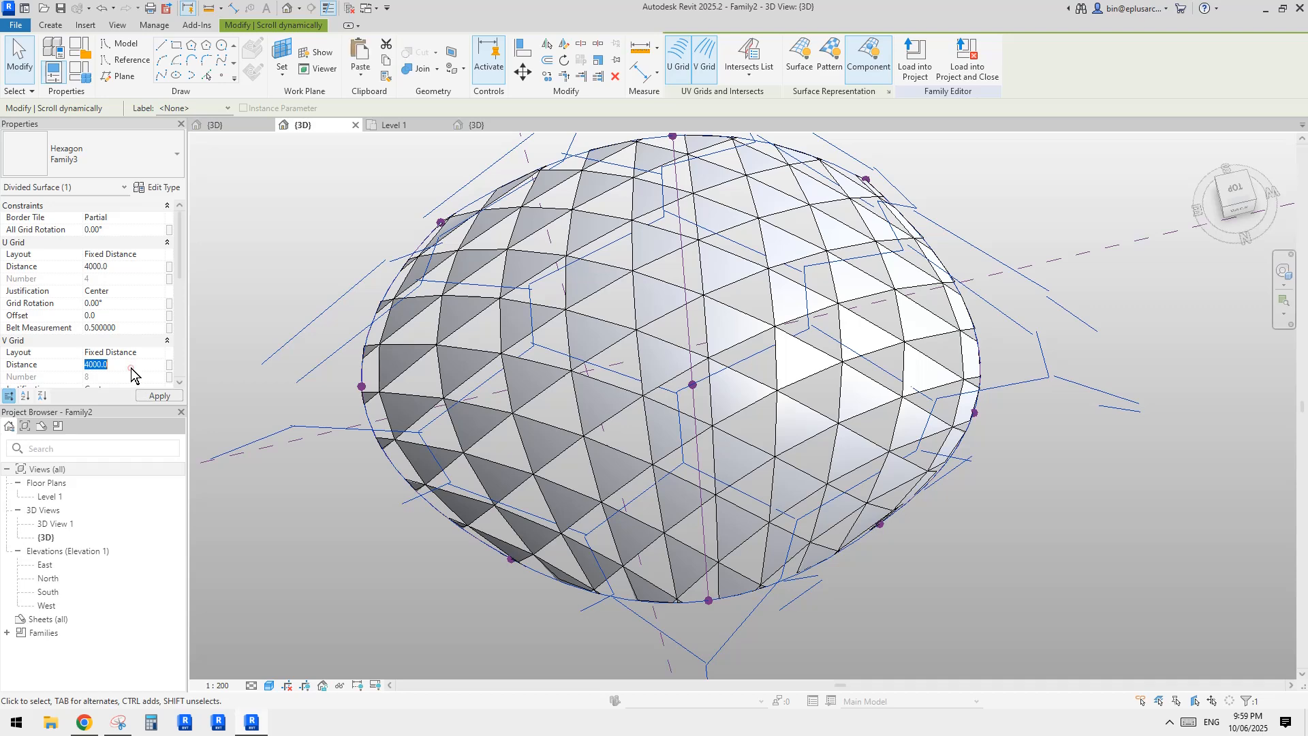
click(129, 365)
text(6000.0)
shift+middle_drag(754, 263, 725, 367)
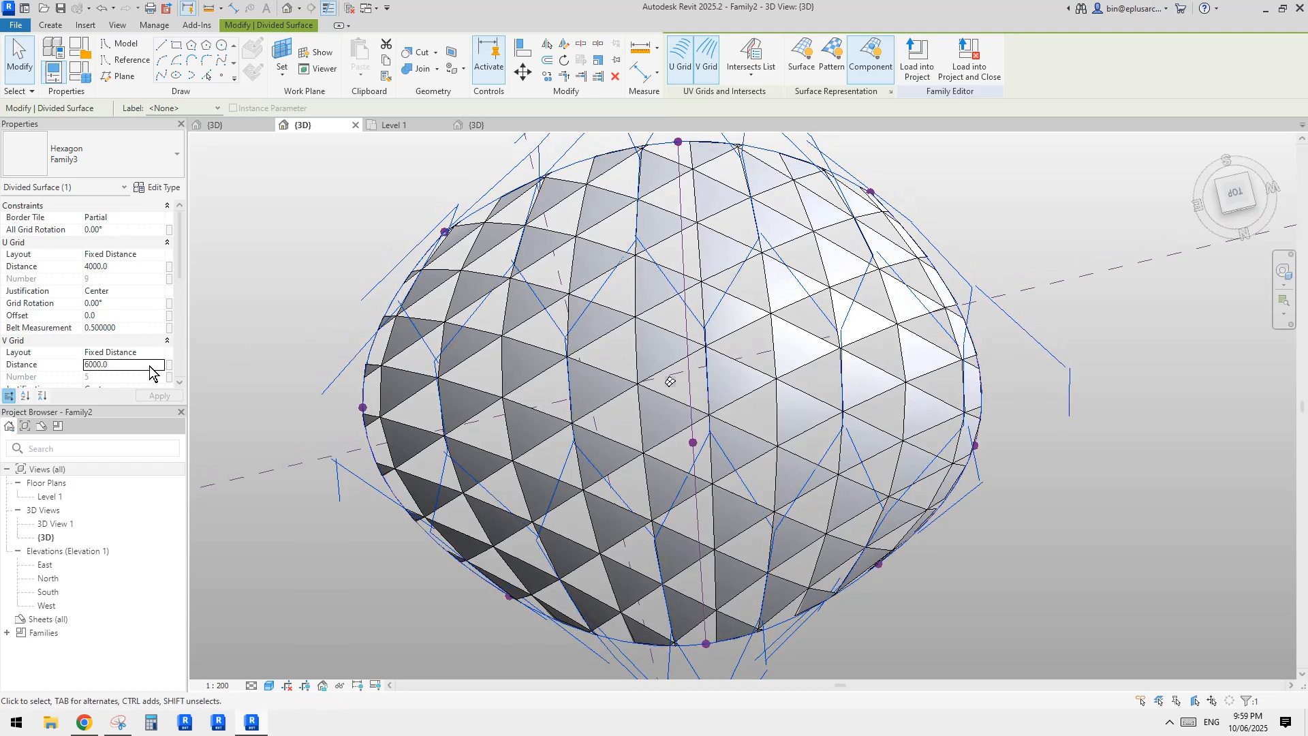
Try a V grid distance of 5000 on the hexagon divided surface.
double_click(137, 366)
text(5000)
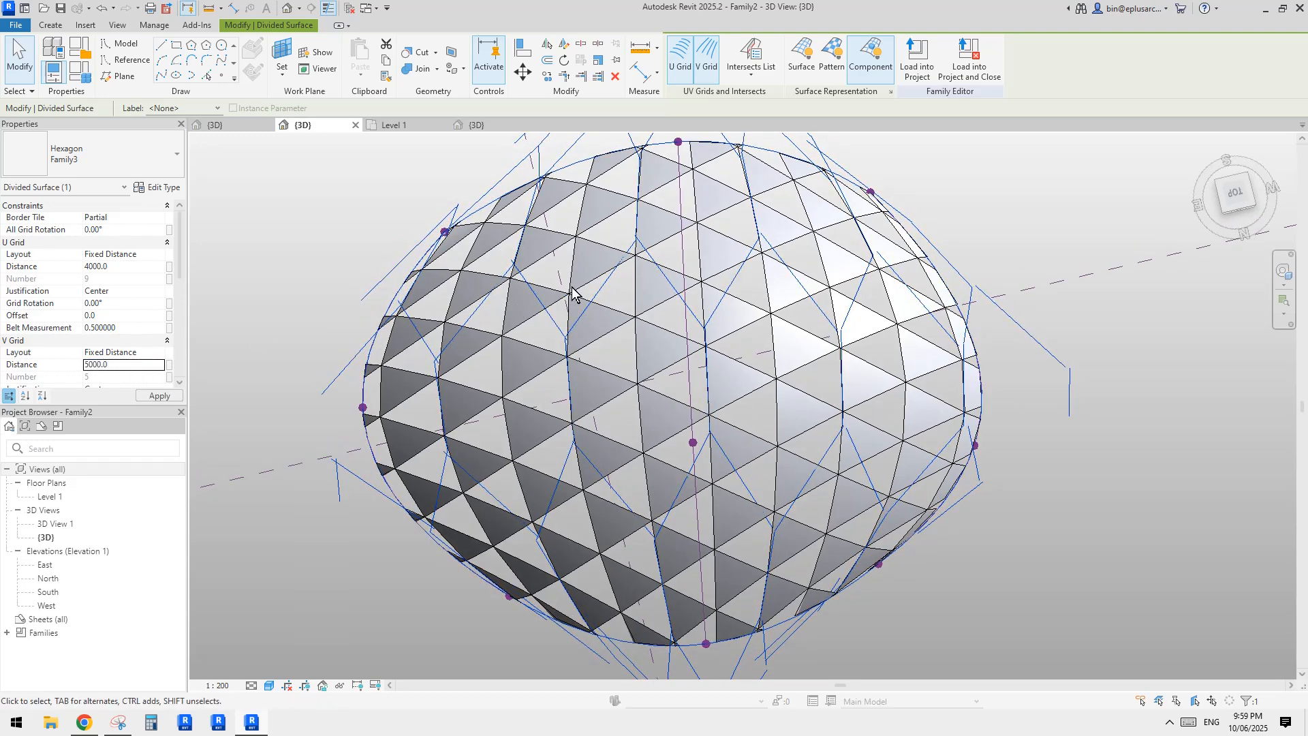
shift+middle_drag(587, 284, 597, 286)
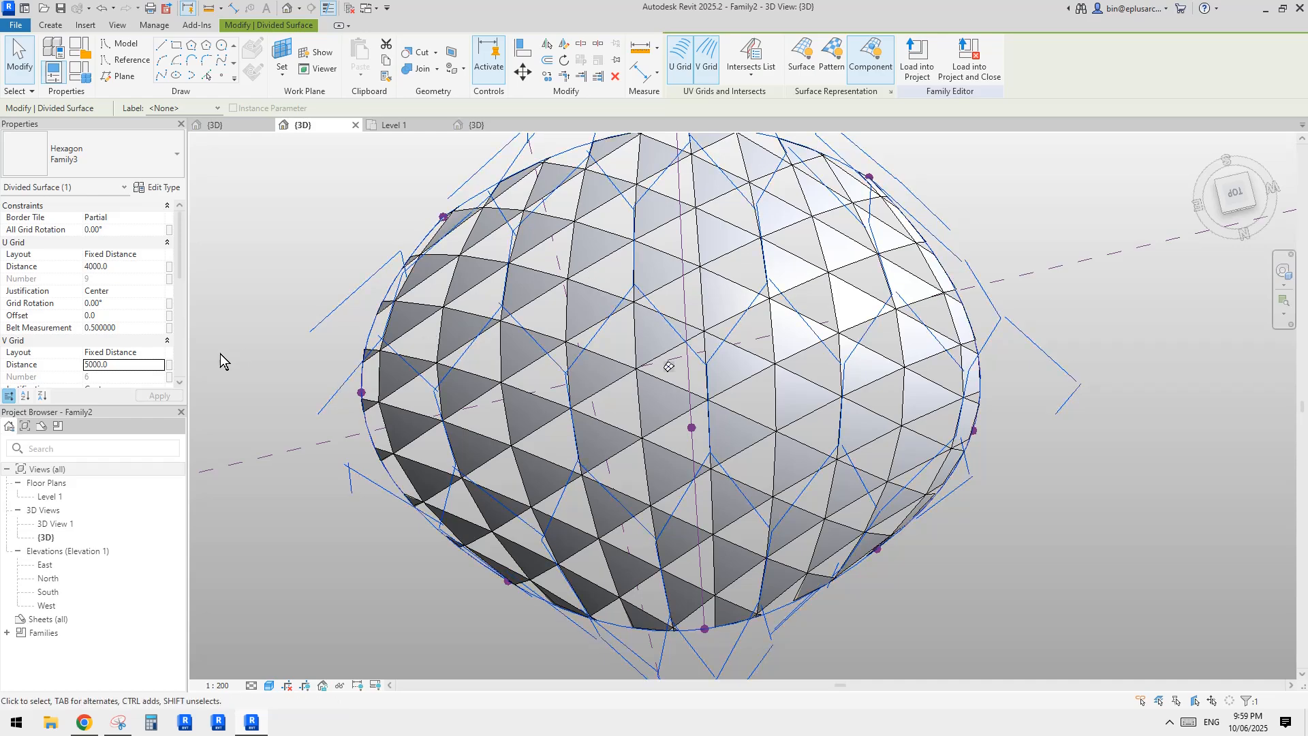
Set the hexagon divided surface's V grid distance back to 4000 and check the alignment around the dome.
double_click(131, 368)
text(4000.0)
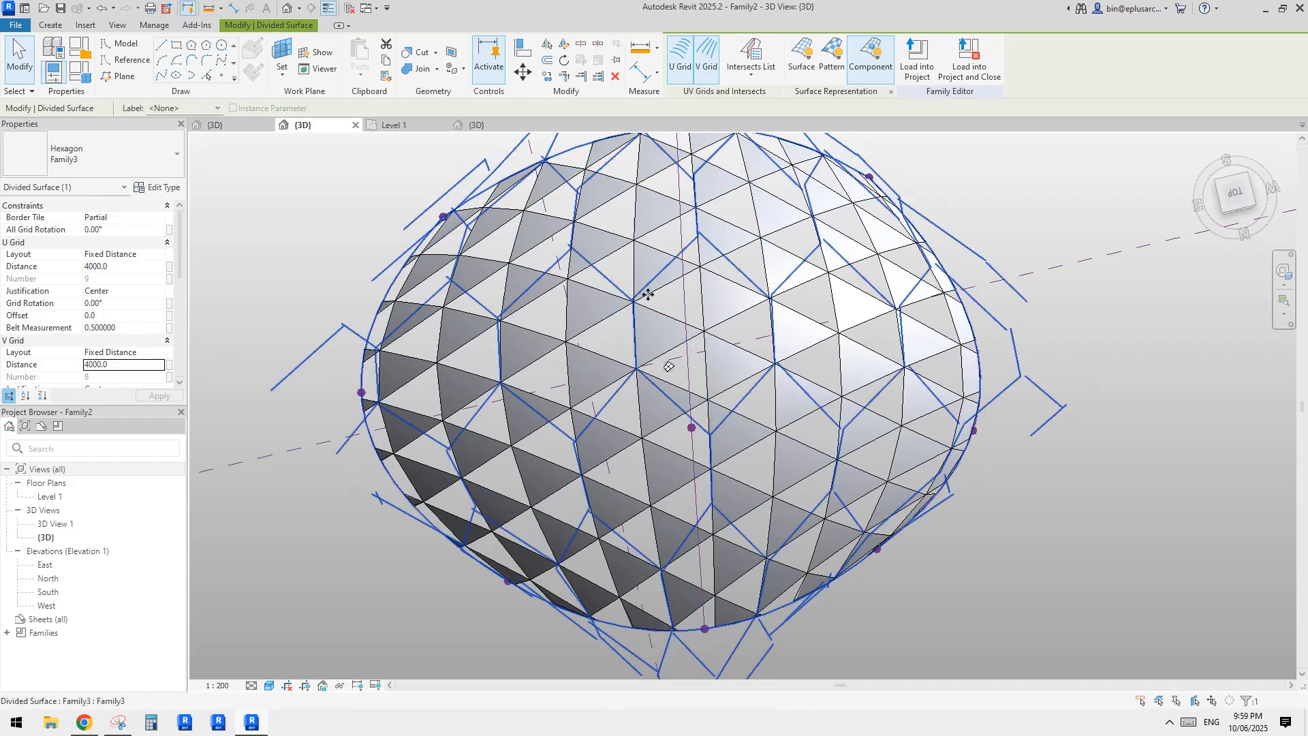
shift+middle_drag(648, 295, 874, 311)
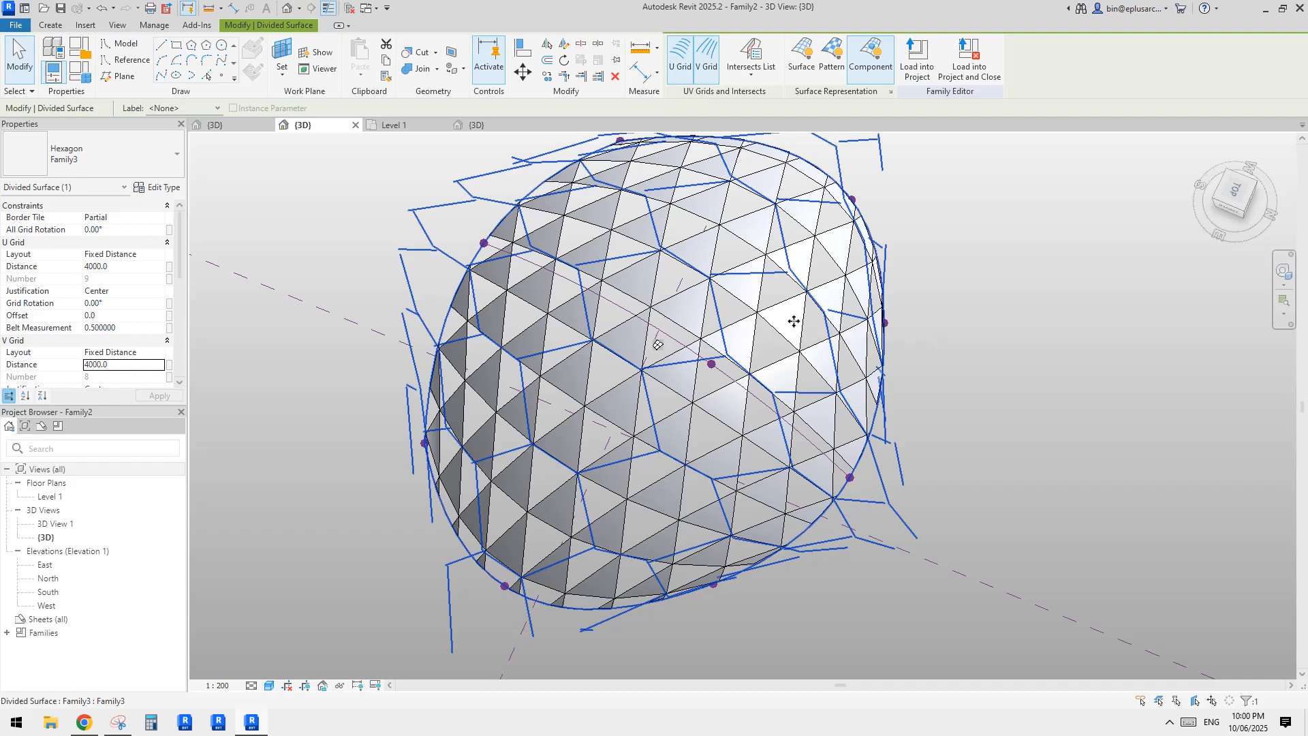
middle_drag(713, 384, 724, 432)
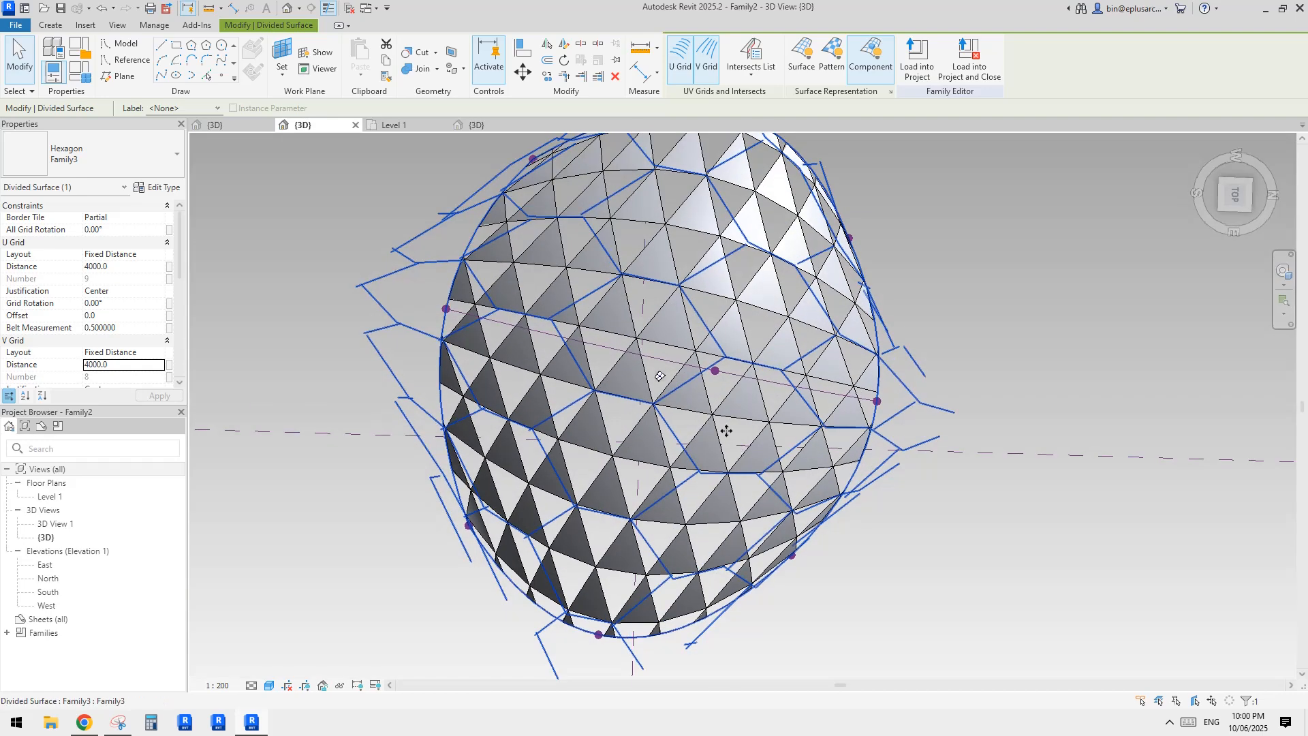
Switch between the annotated roof photo in Snipping Tool and the Revit dome to compare the orientation of the hexagon framing.
click(120, 724)
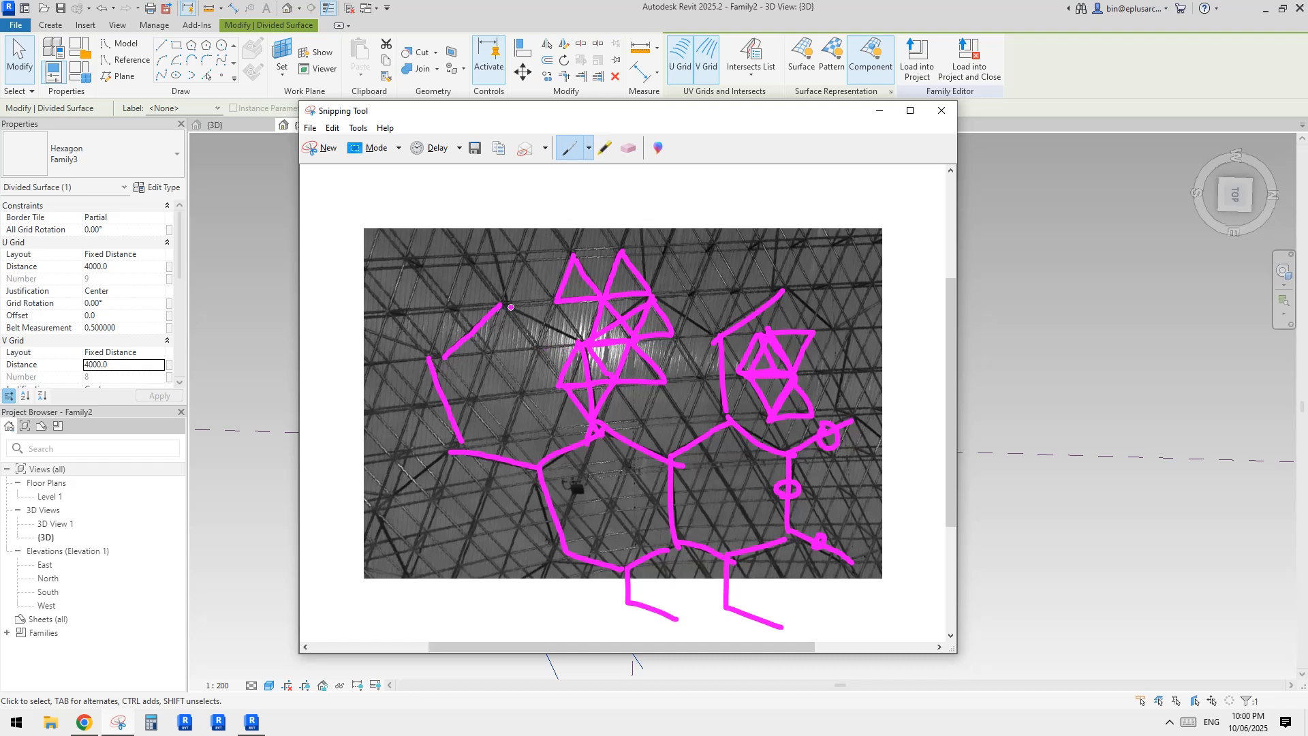
right_click(535, 481)
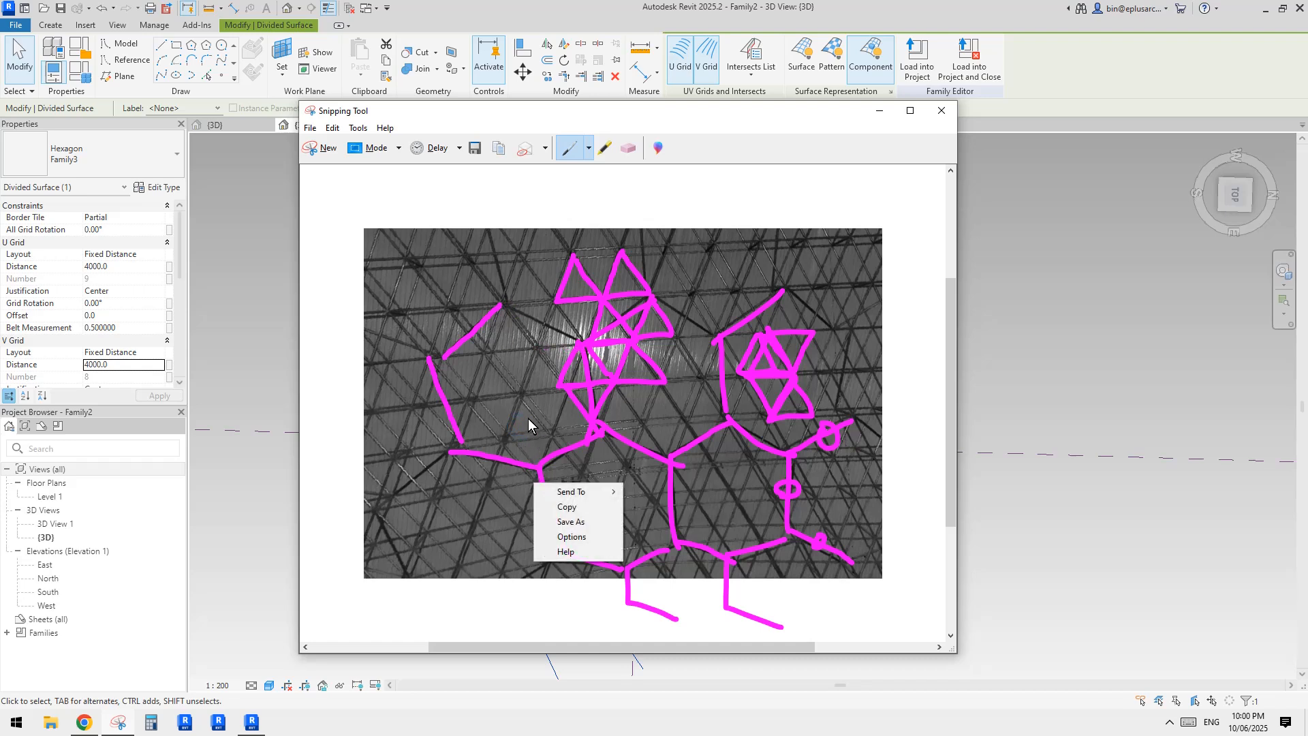
click(259, 721)
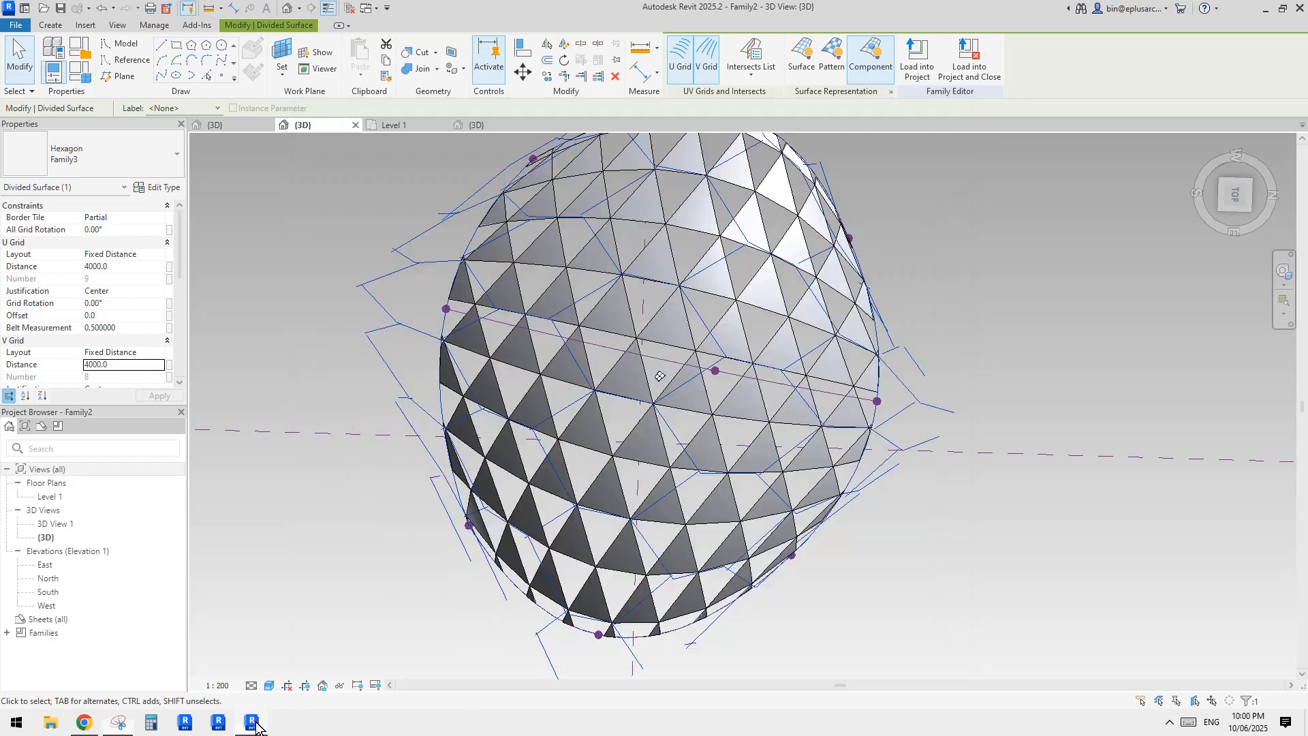
shift+middle_drag(651, 419, 674, 425)
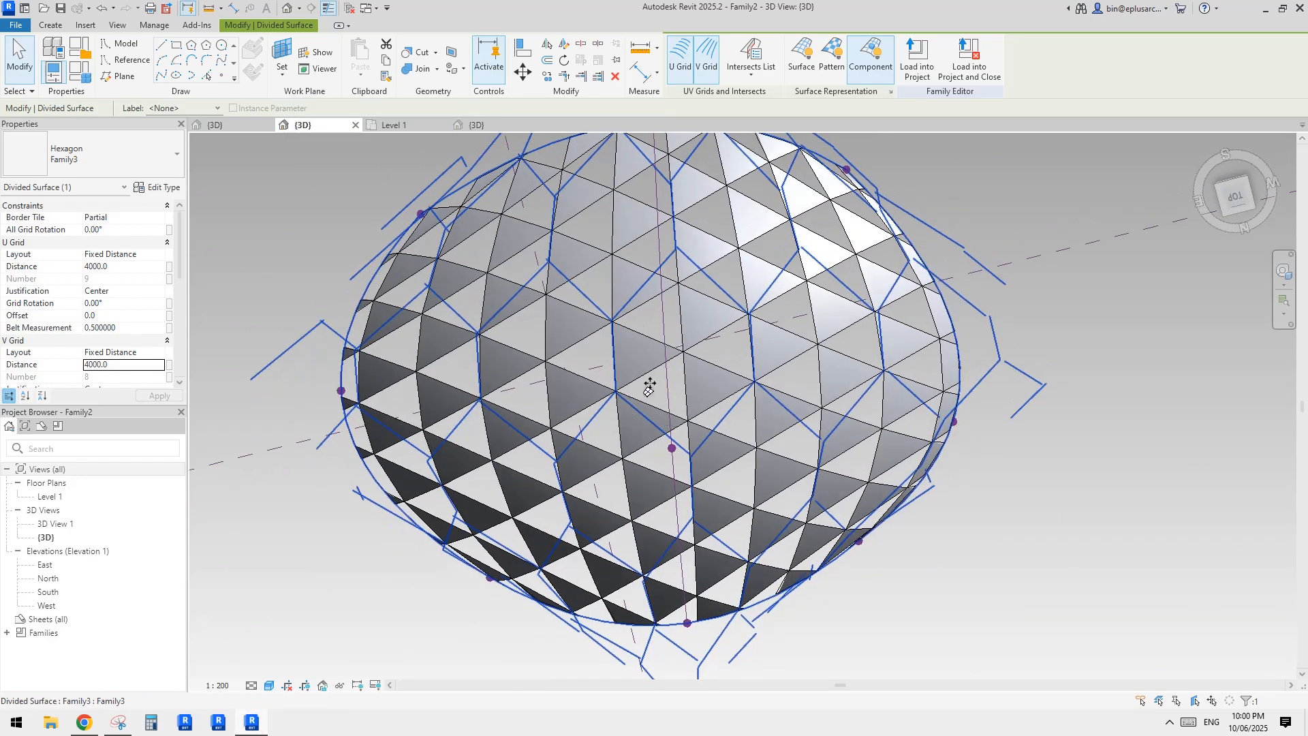
click(119, 723)
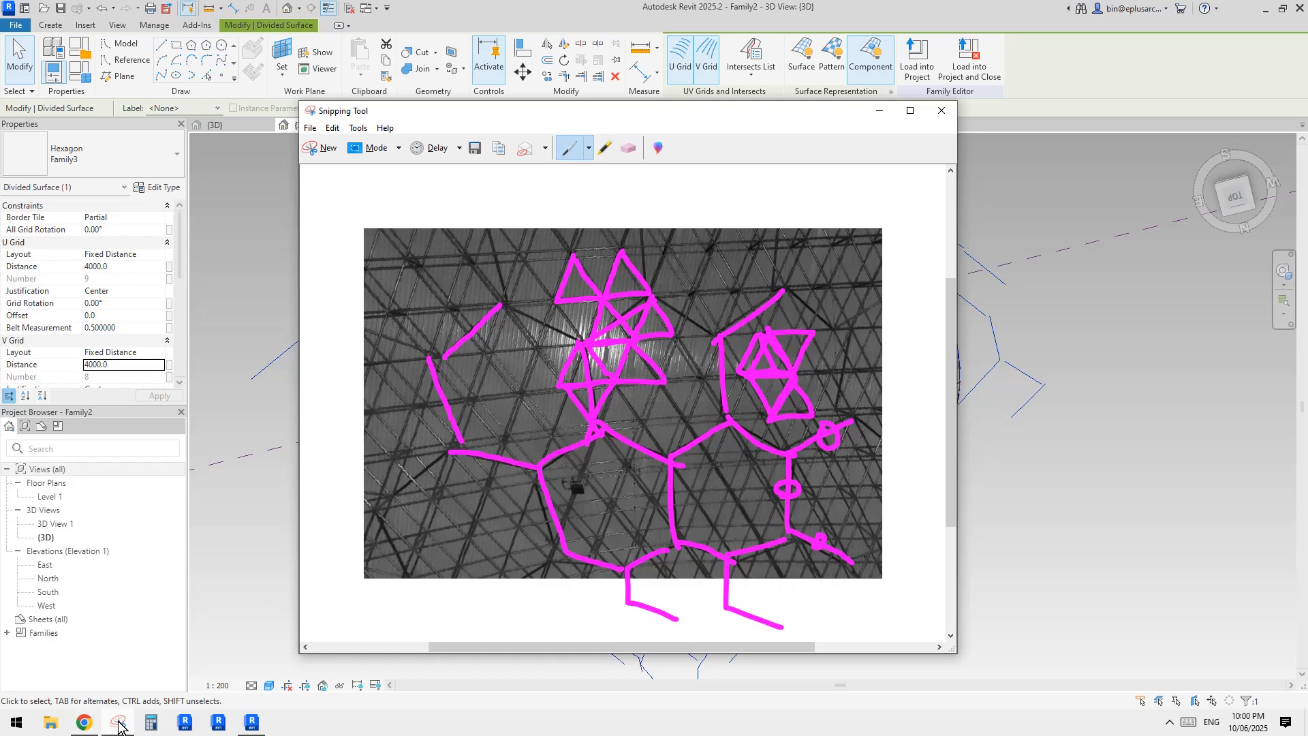
click(252, 726)
shift+middle_drag(431, 591, 354, 426)
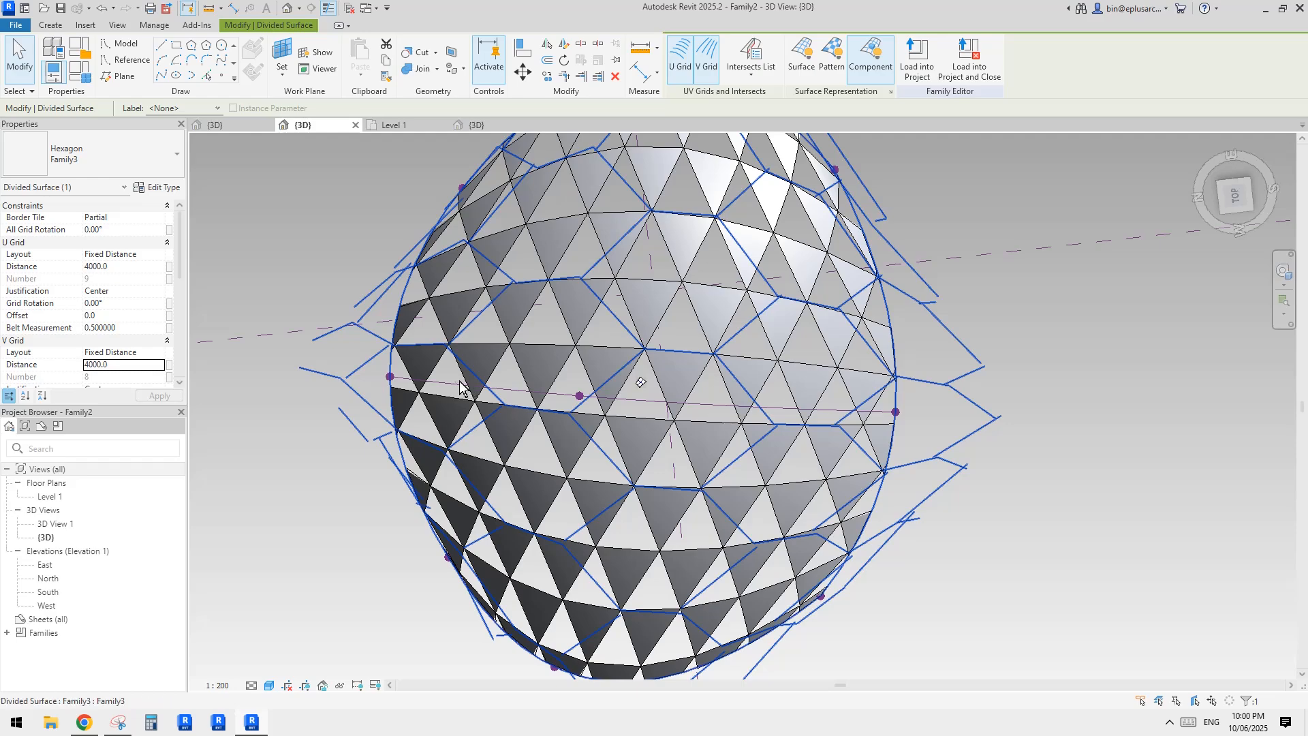
shift+middle_drag(504, 390, 687, 403)
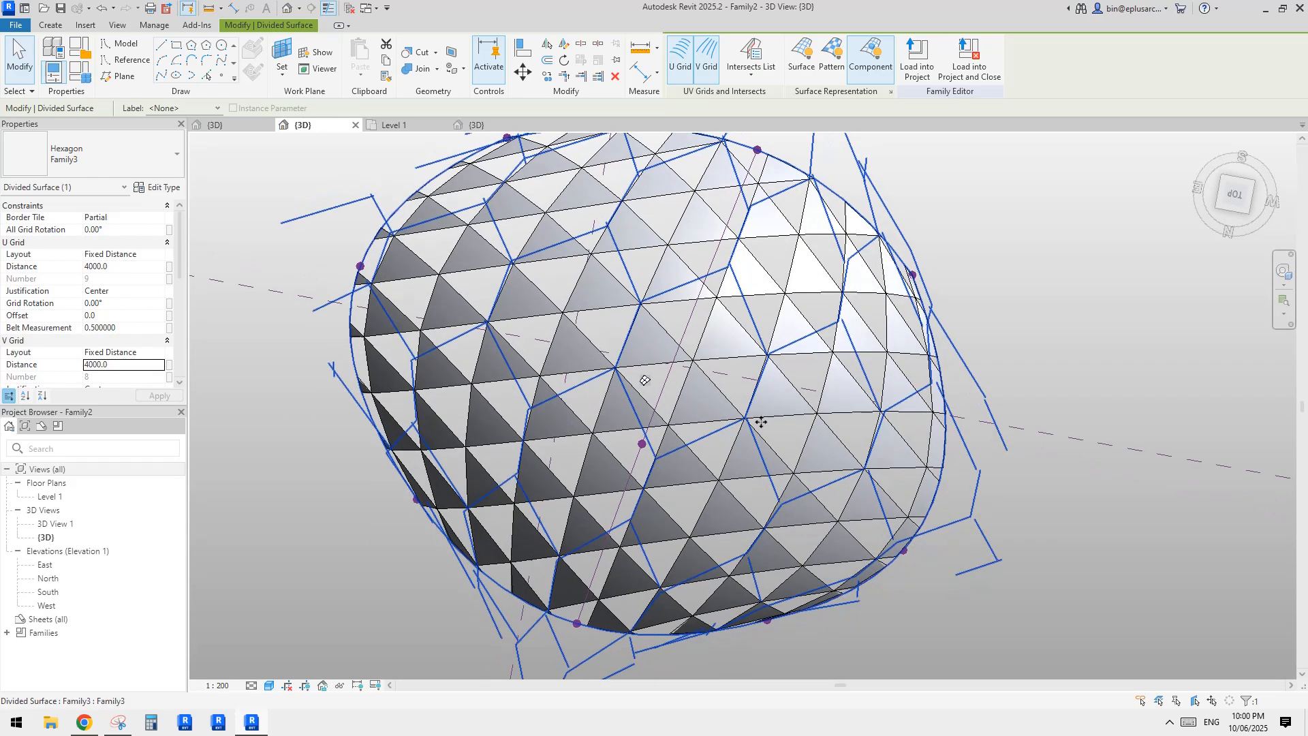
Set the hexagon divided surface's all grid rotation to 90° and check the hexagons against the triangles.
shift+middle_drag(761, 422, 656, 430)
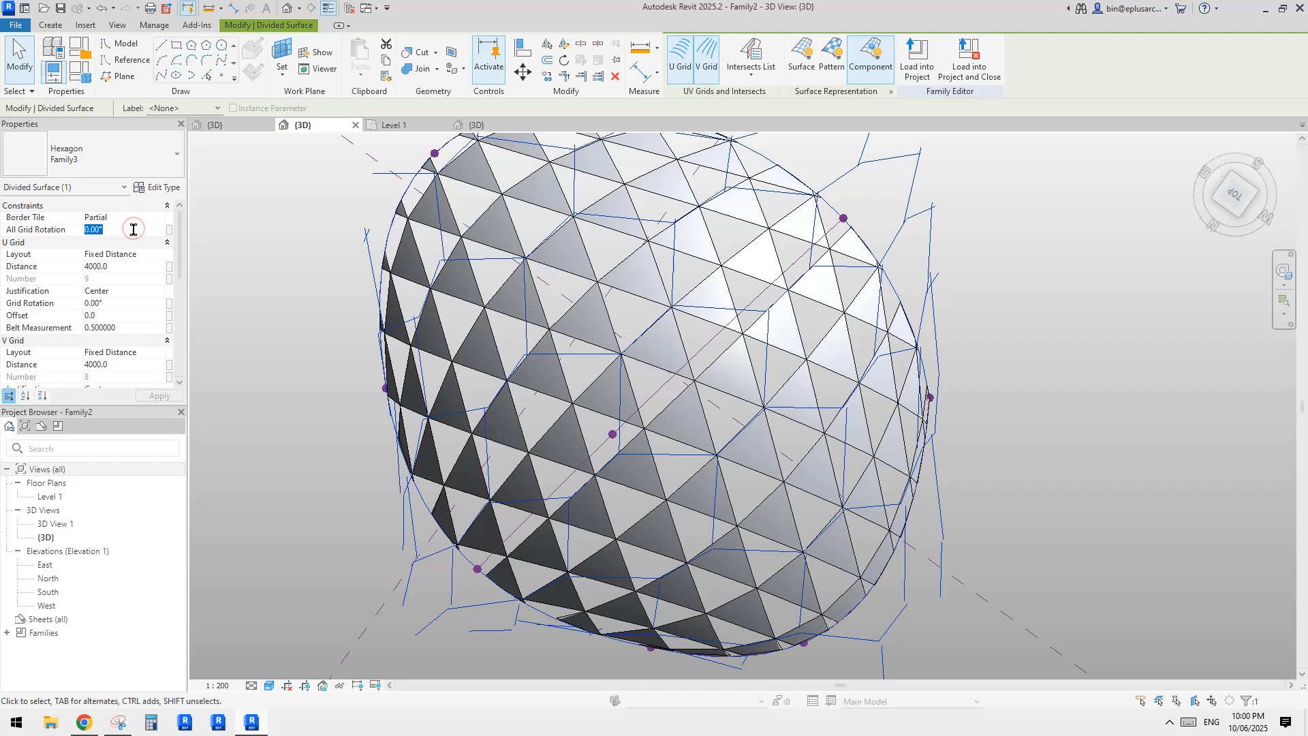
text(90)
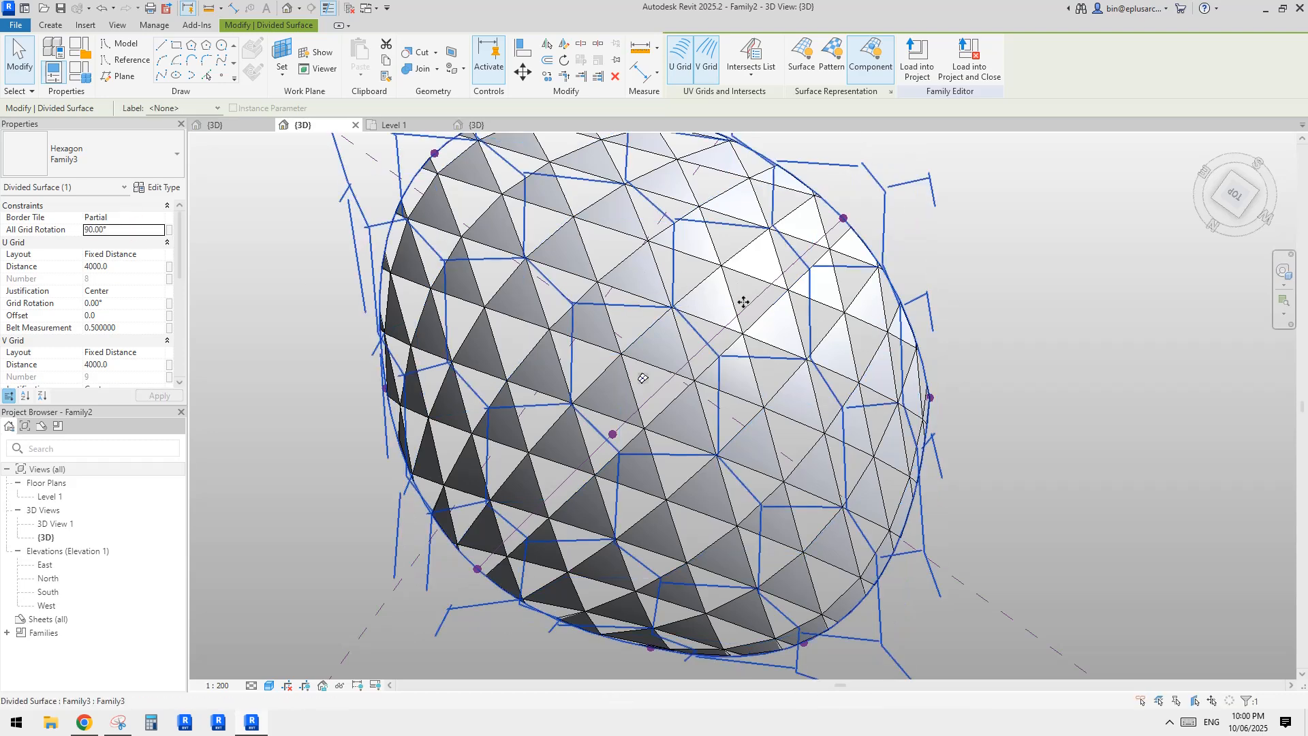
shift+middle_drag(738, 294, 739, 362)
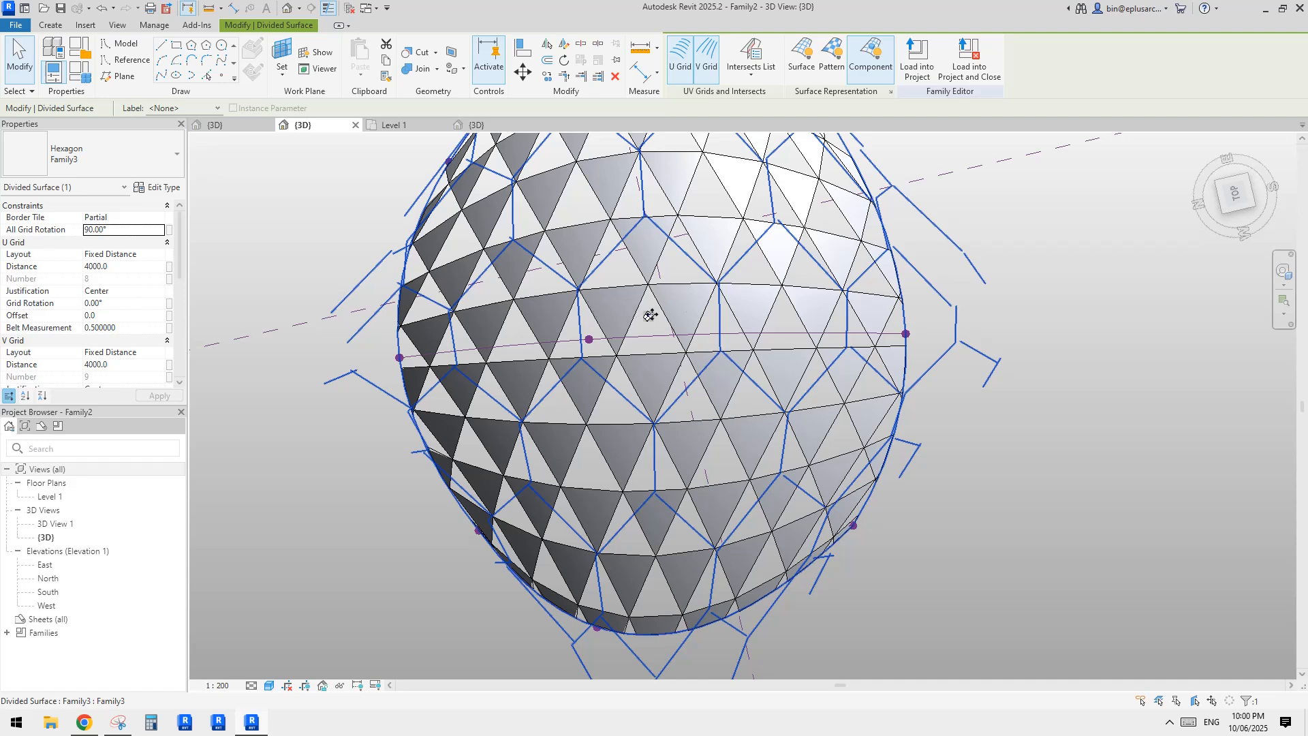
Set the hexagon divided surface's U grid distance to 6000 and inspect how the hexagons meet the triangle vertices.
click(123, 269)
text(6)
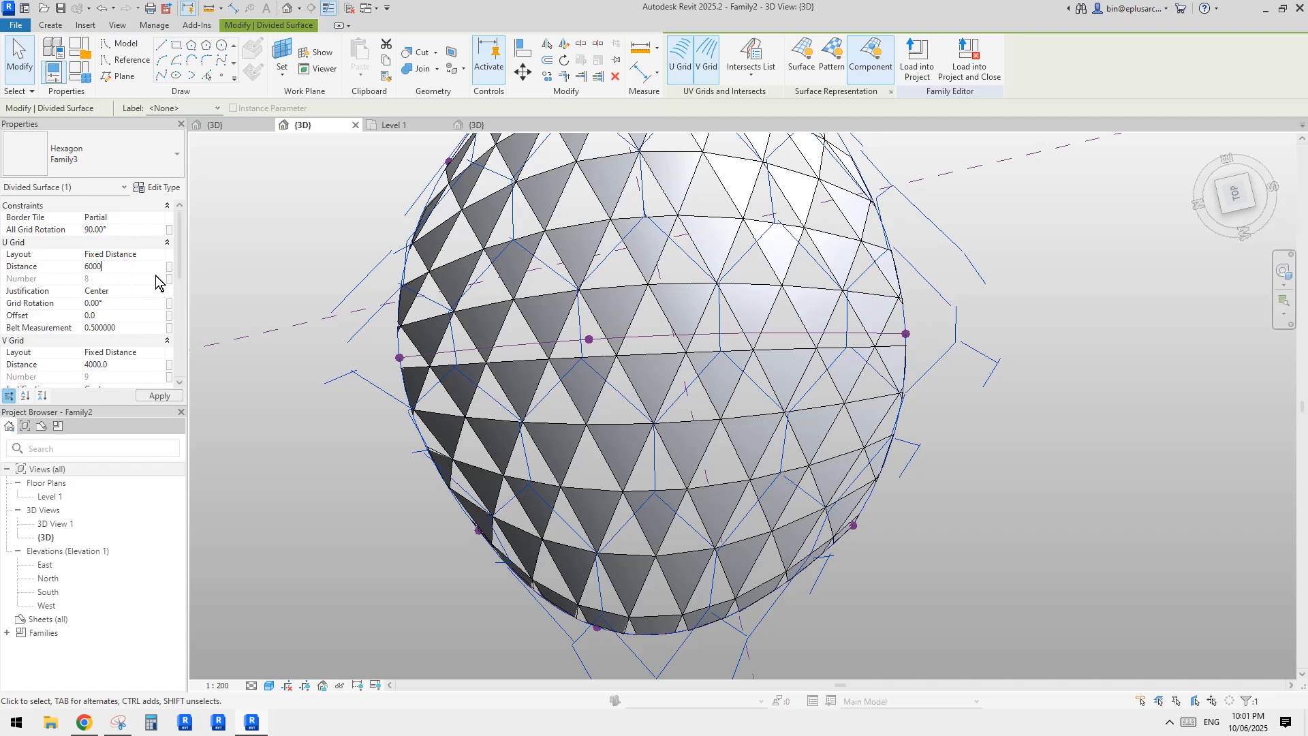
text(000)
middle_drag(763, 326, 719, 386)
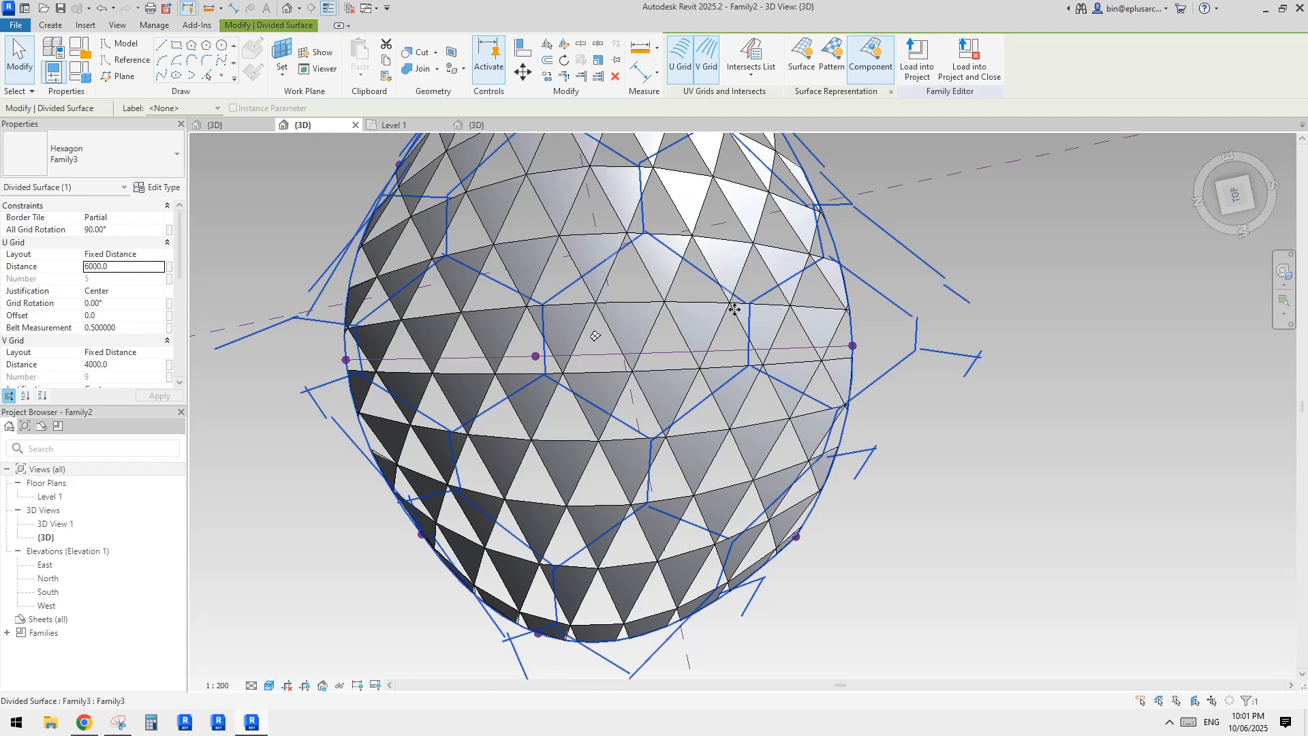
middle_drag(744, 372, 749, 326)
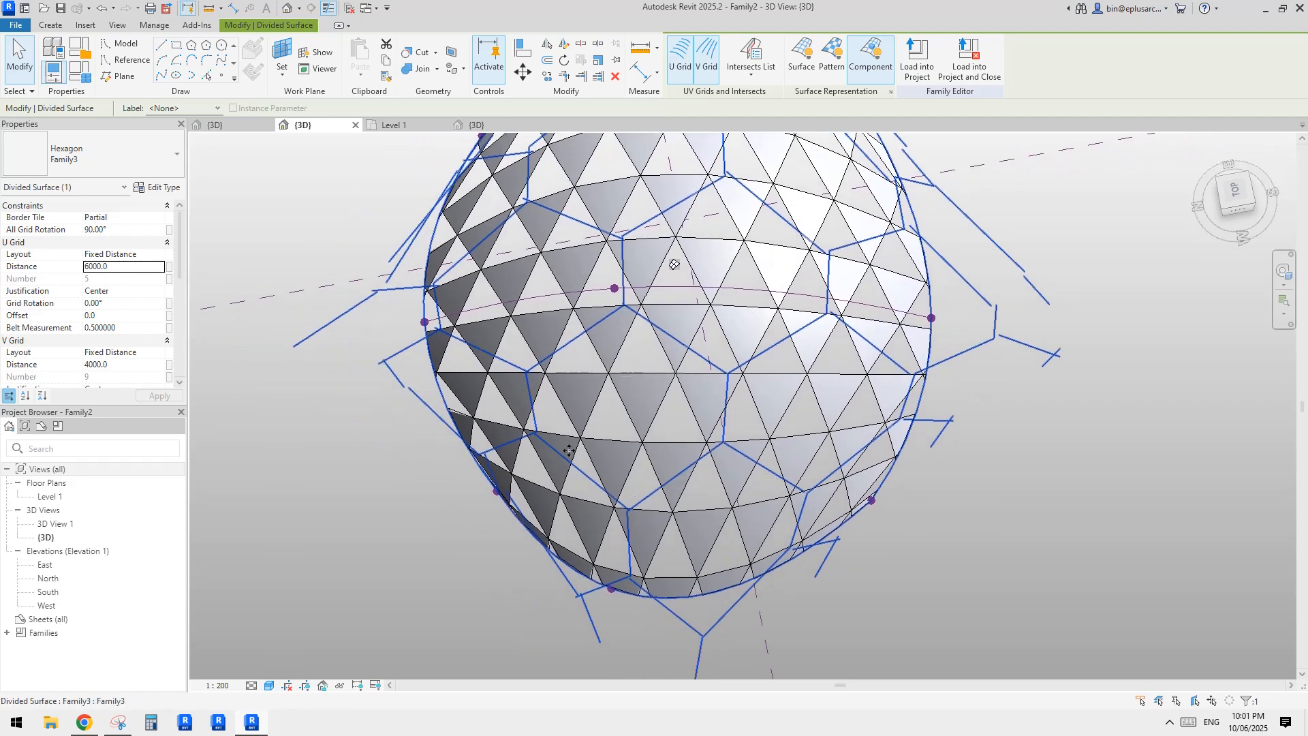
Try a V grid distance of 6000 on the hexagon divided surface and return it to 4000.
click(127, 368)
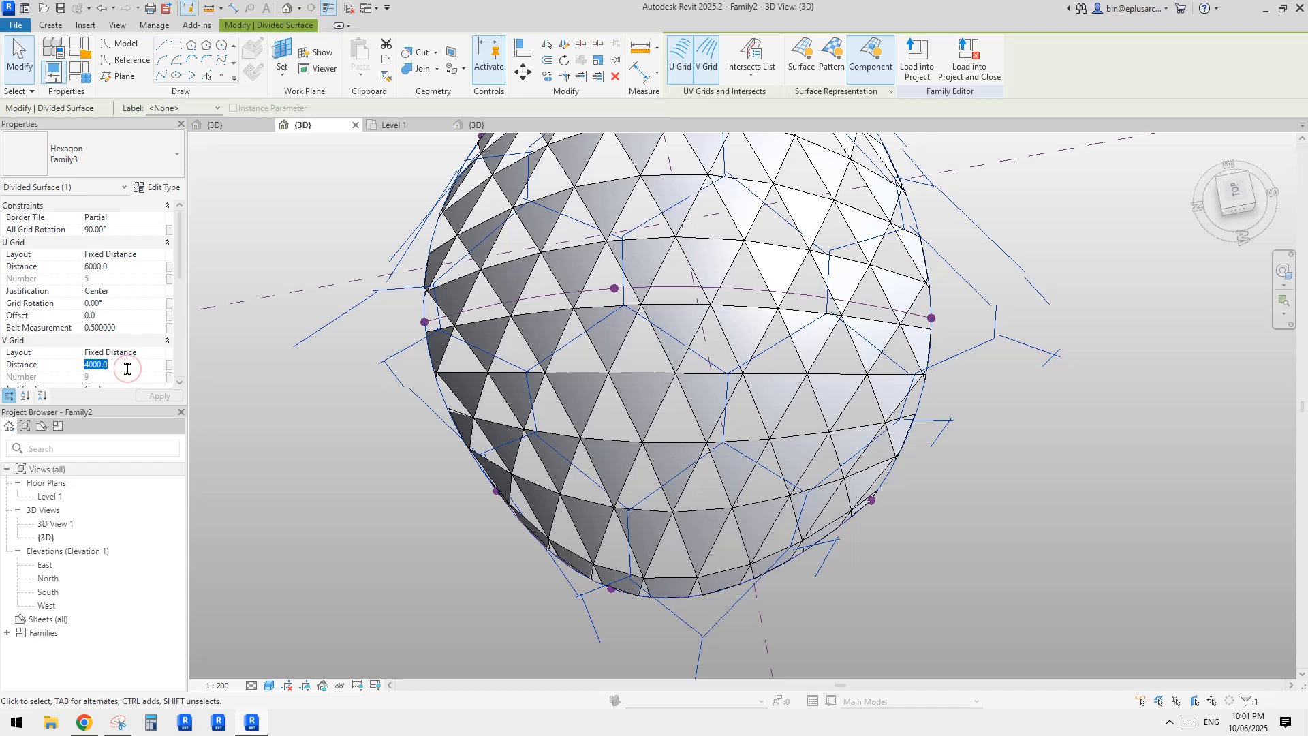
text(6000)
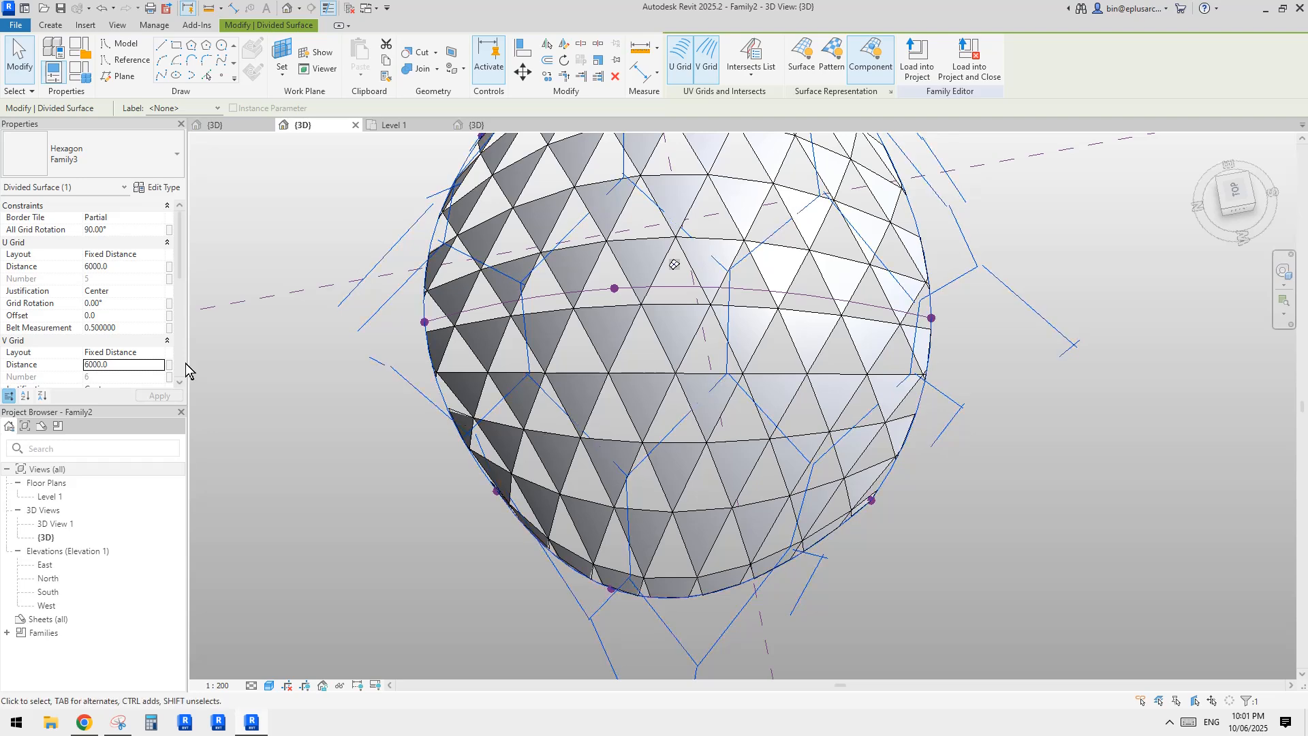
click(135, 365)
text(40)
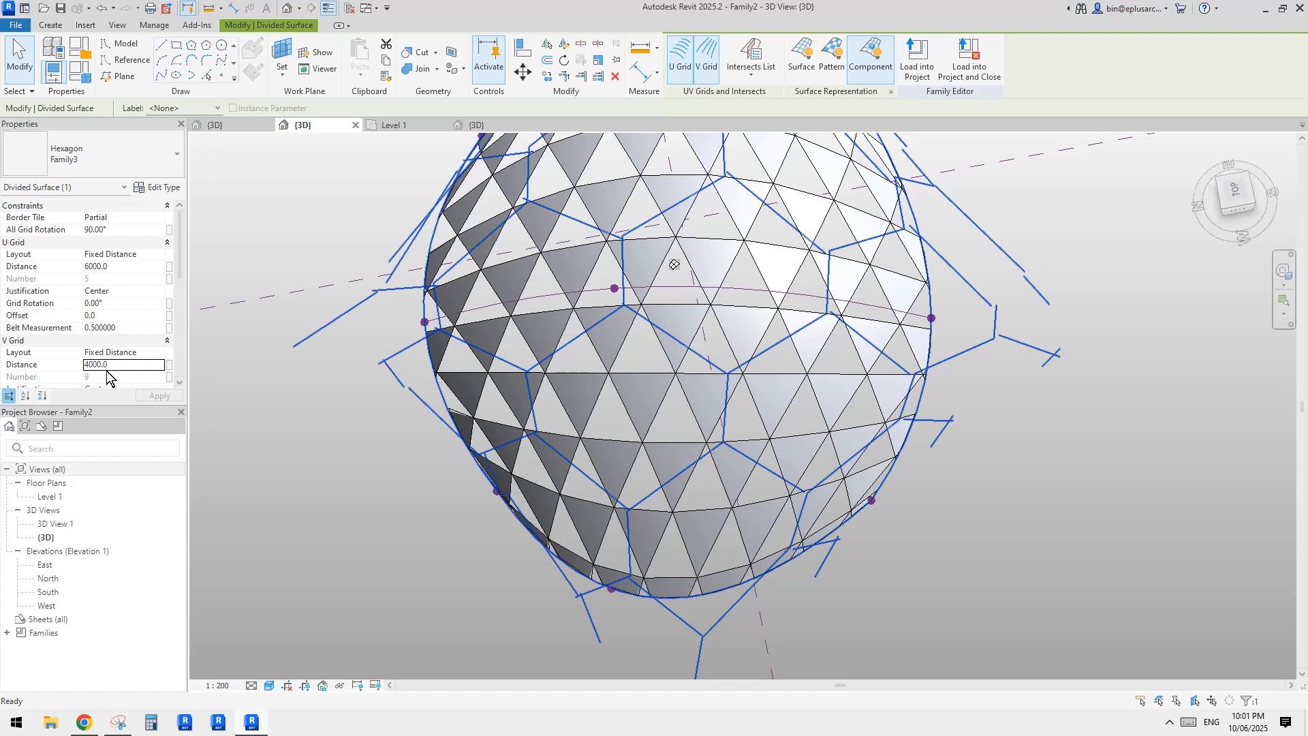
Set the hexagon divided surface's V grid distance to 5333.3 using a formula and check the alignment on the dome.
click(134, 364)
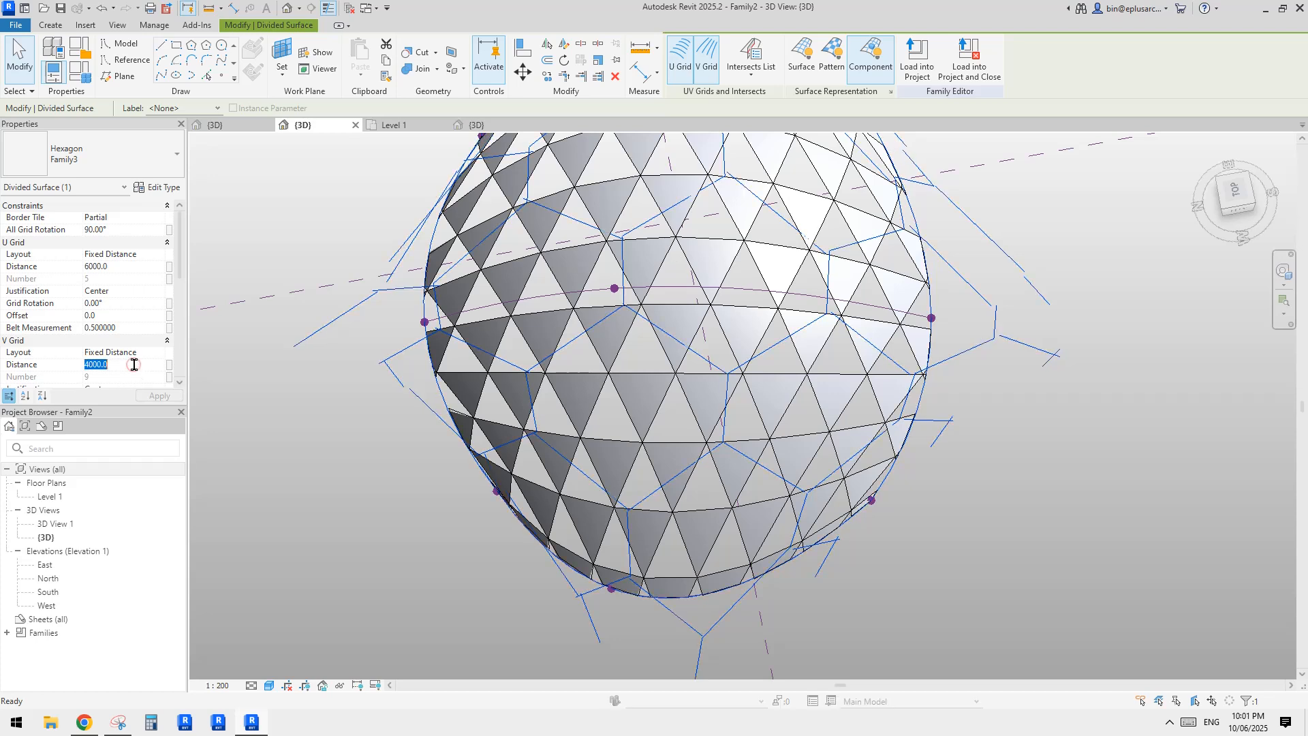
text(=)
key(Return)
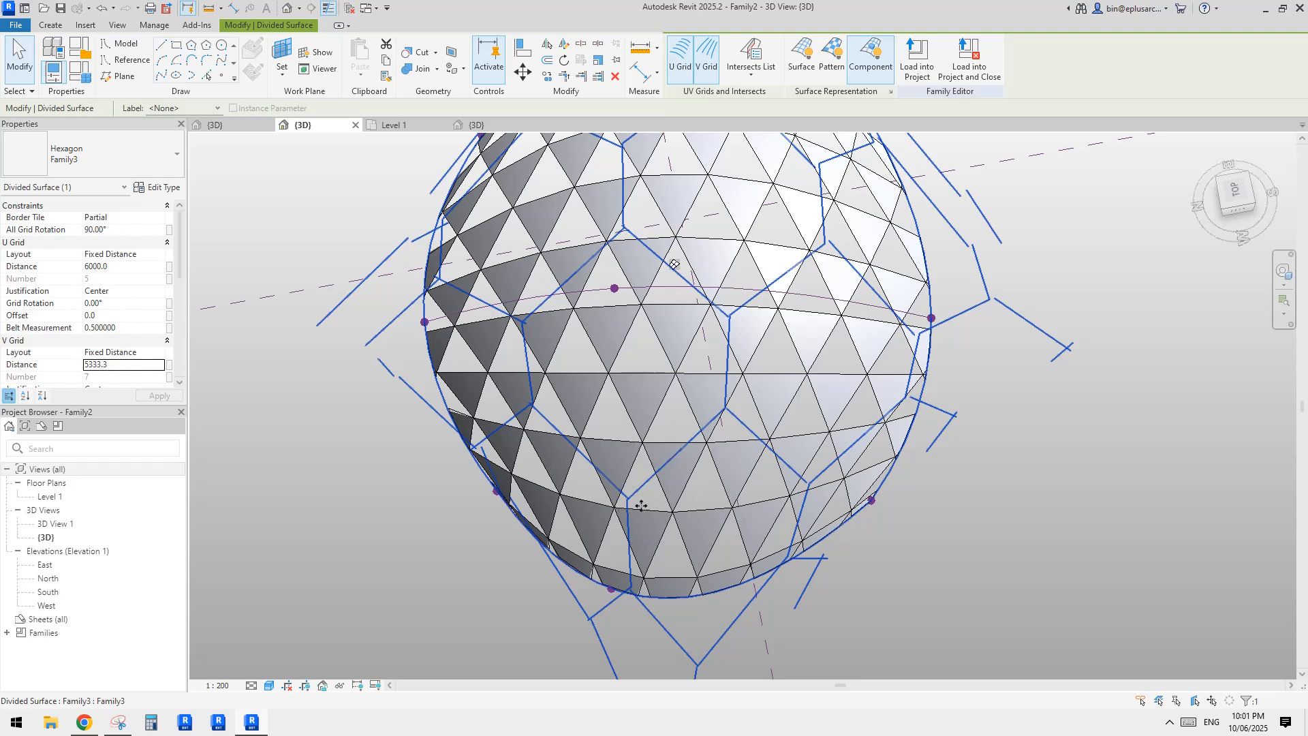
middle_drag(794, 463, 786, 468)
shift+middle_drag(736, 431, 746, 459)
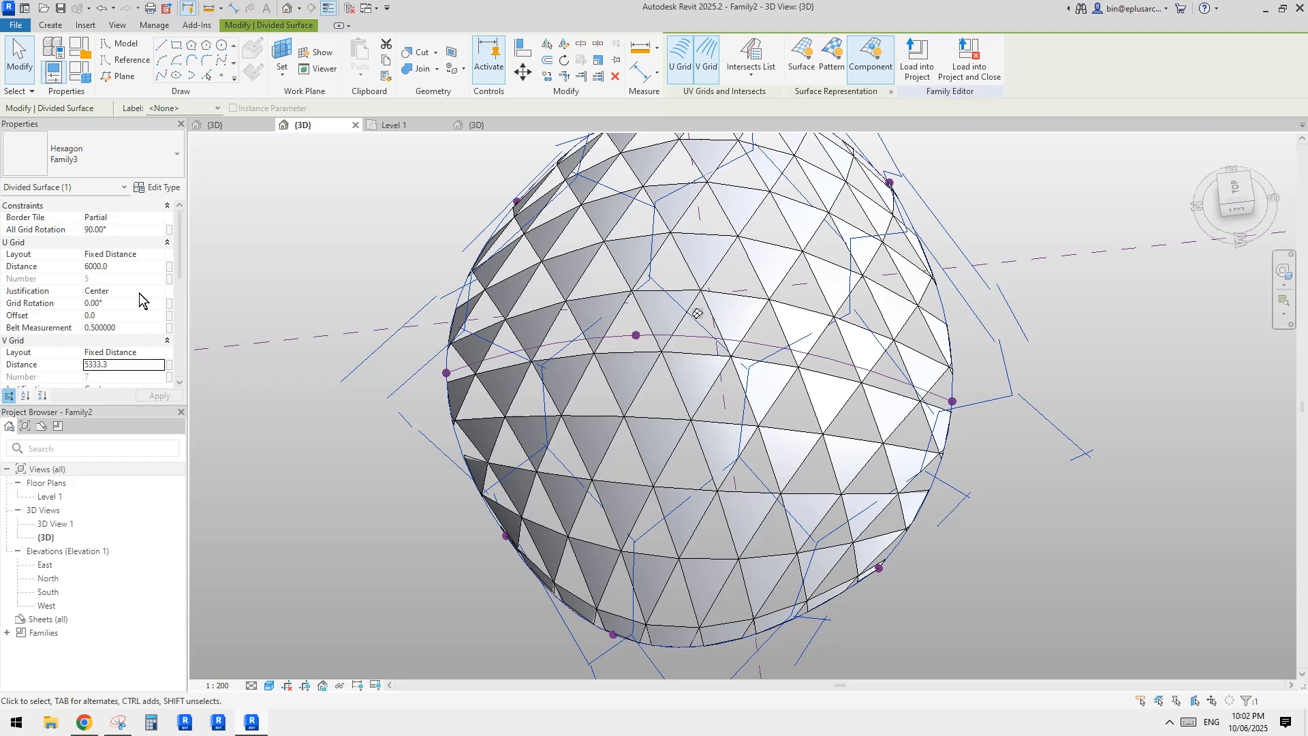
Set both the U grid and V grid justification of the Triangle Checkerboard (flat) divided surface to Beginning.
middle_drag(686, 380, 697, 397)
key(Escape)
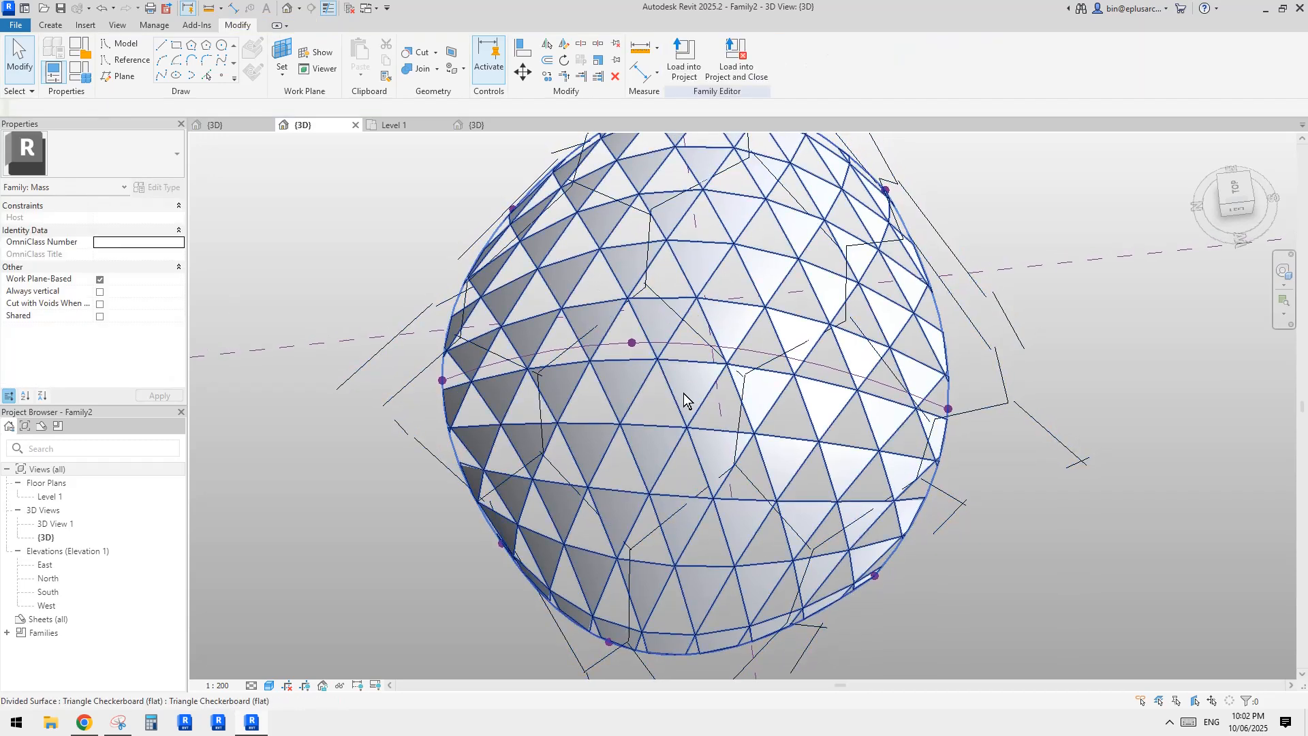
click(676, 390)
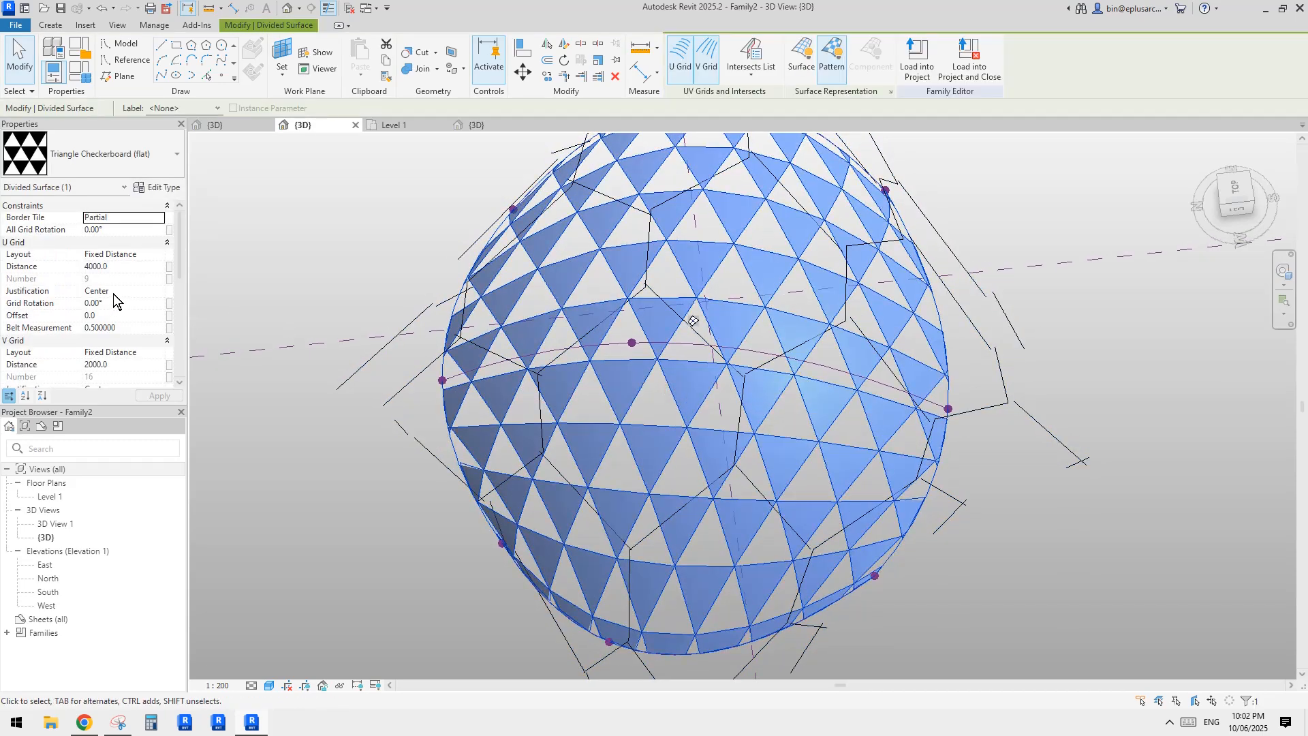
click(113, 293)
click(161, 292)
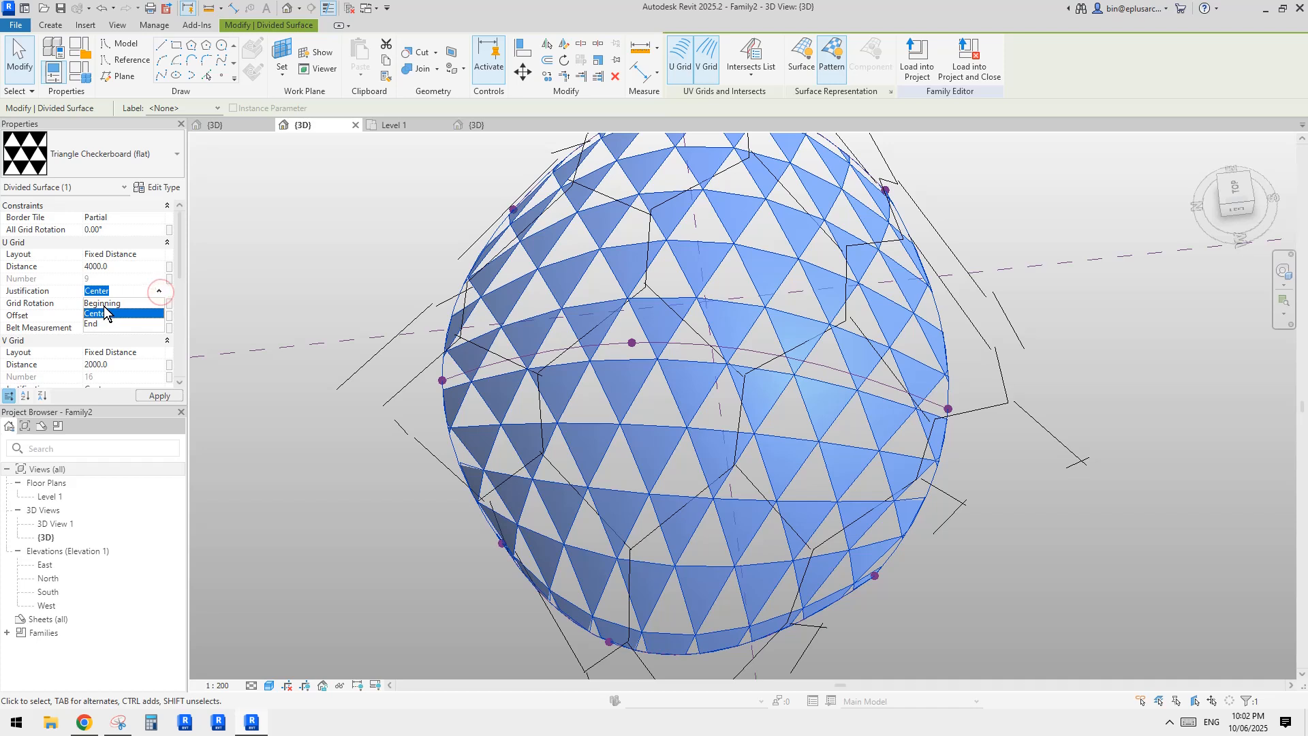
click(102, 314)
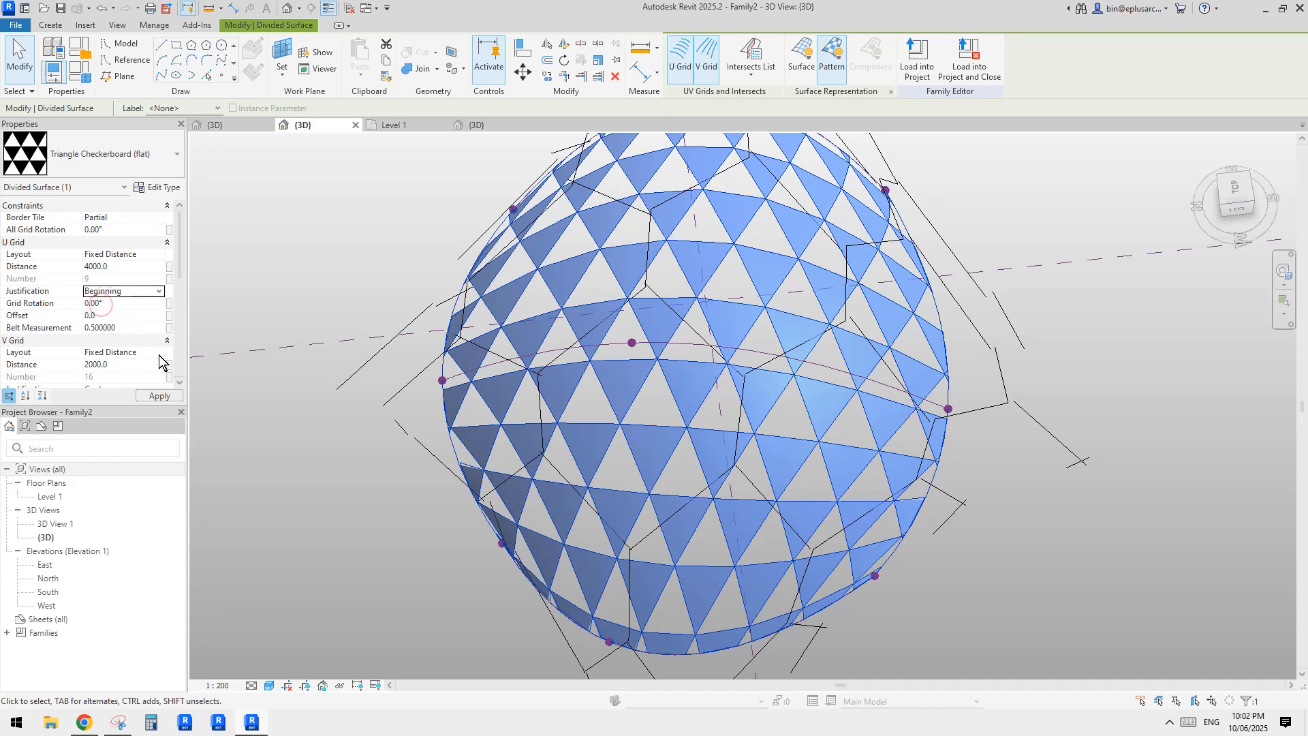
click(181, 329)
scroll(163, 314, up, 3)
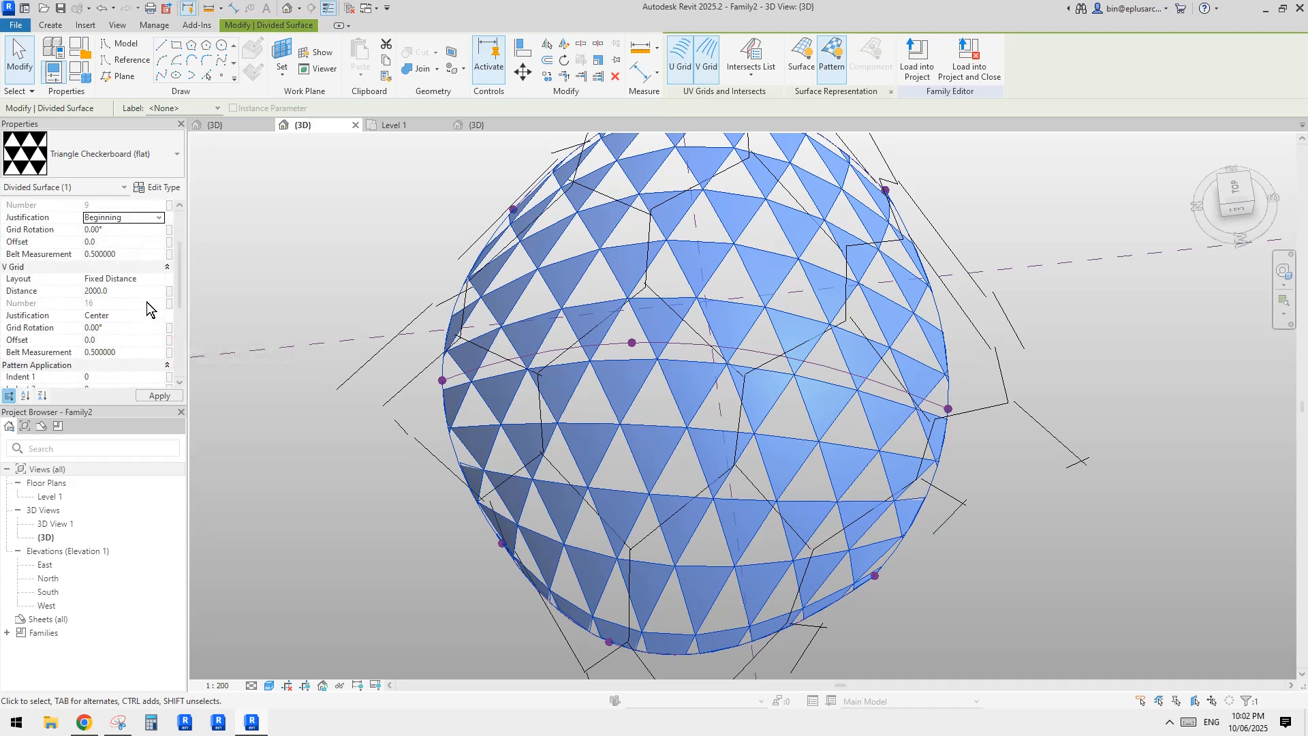
click(140, 316)
click(143, 316)
click(128, 329)
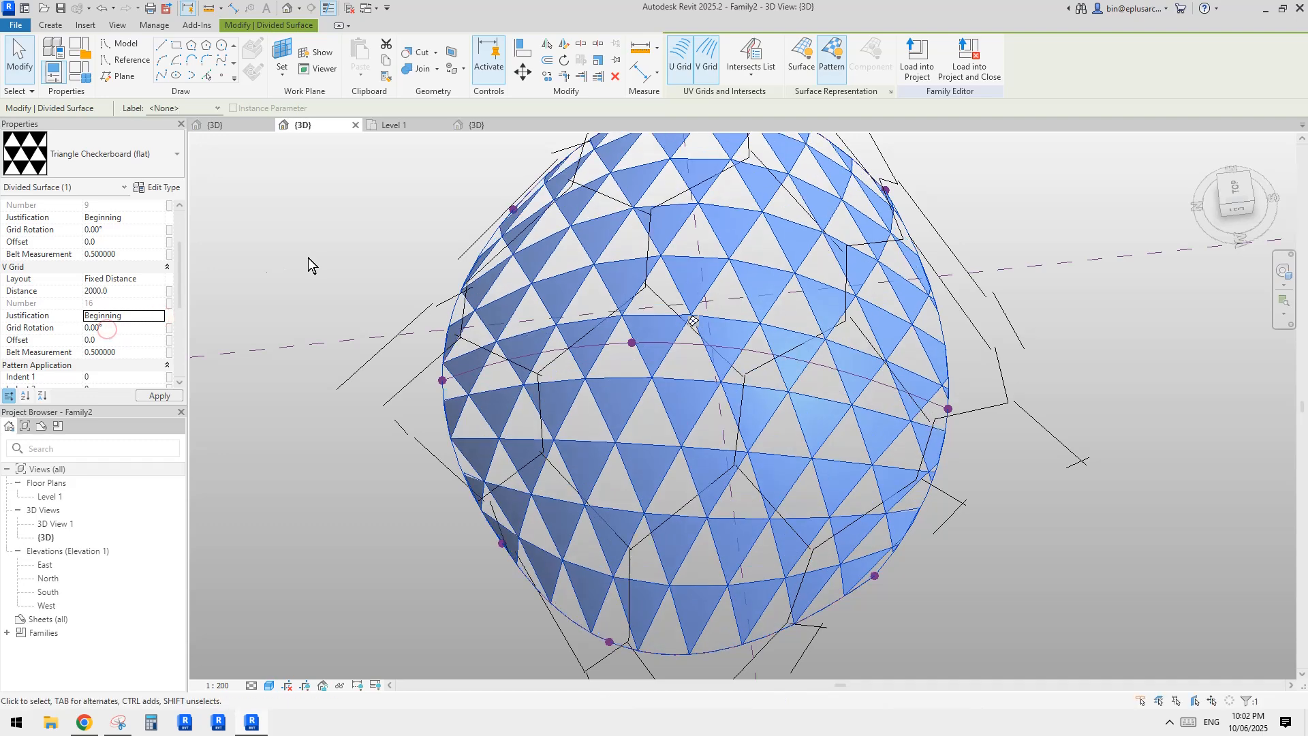
Set the U grid justification of the hexagon divided surface to Beginning.
middle_drag(884, 217, 846, 221)
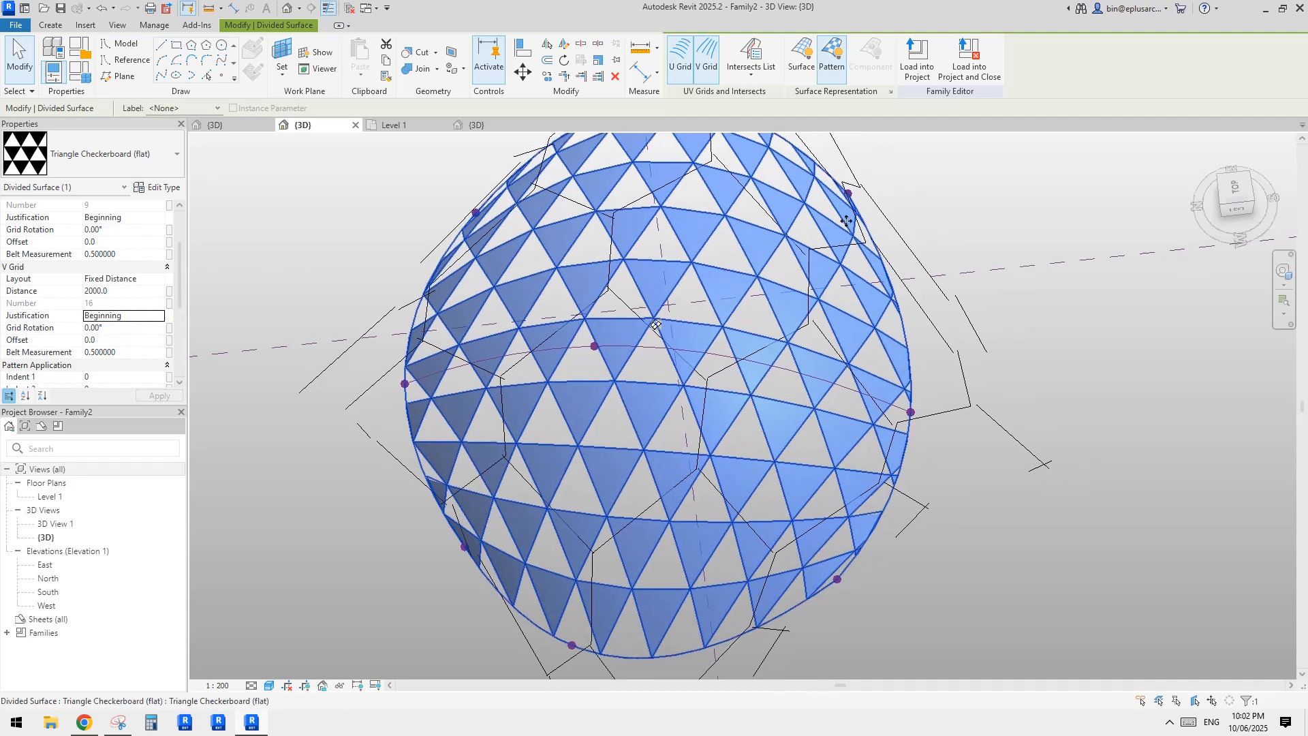
click(390, 353)
click(714, 375)
middle_drag(730, 368, 768, 380)
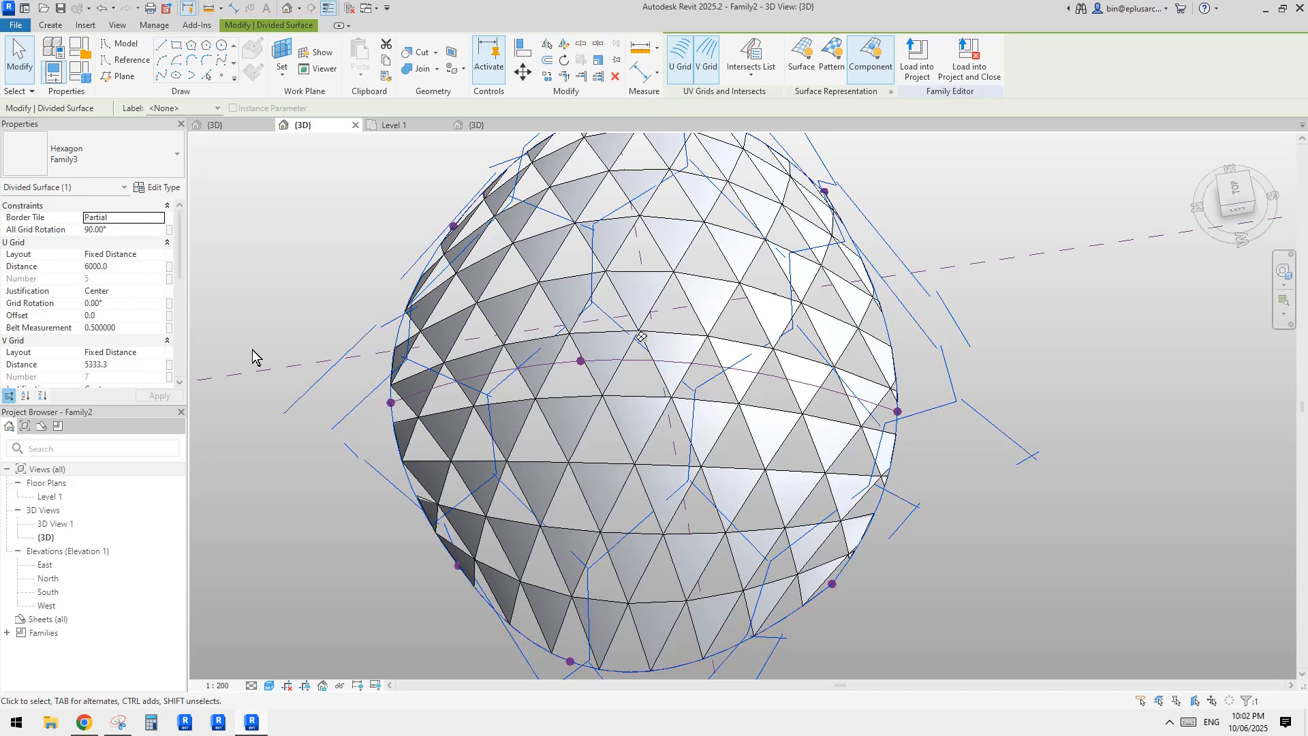
click(130, 291)
click(157, 292)
click(141, 304)
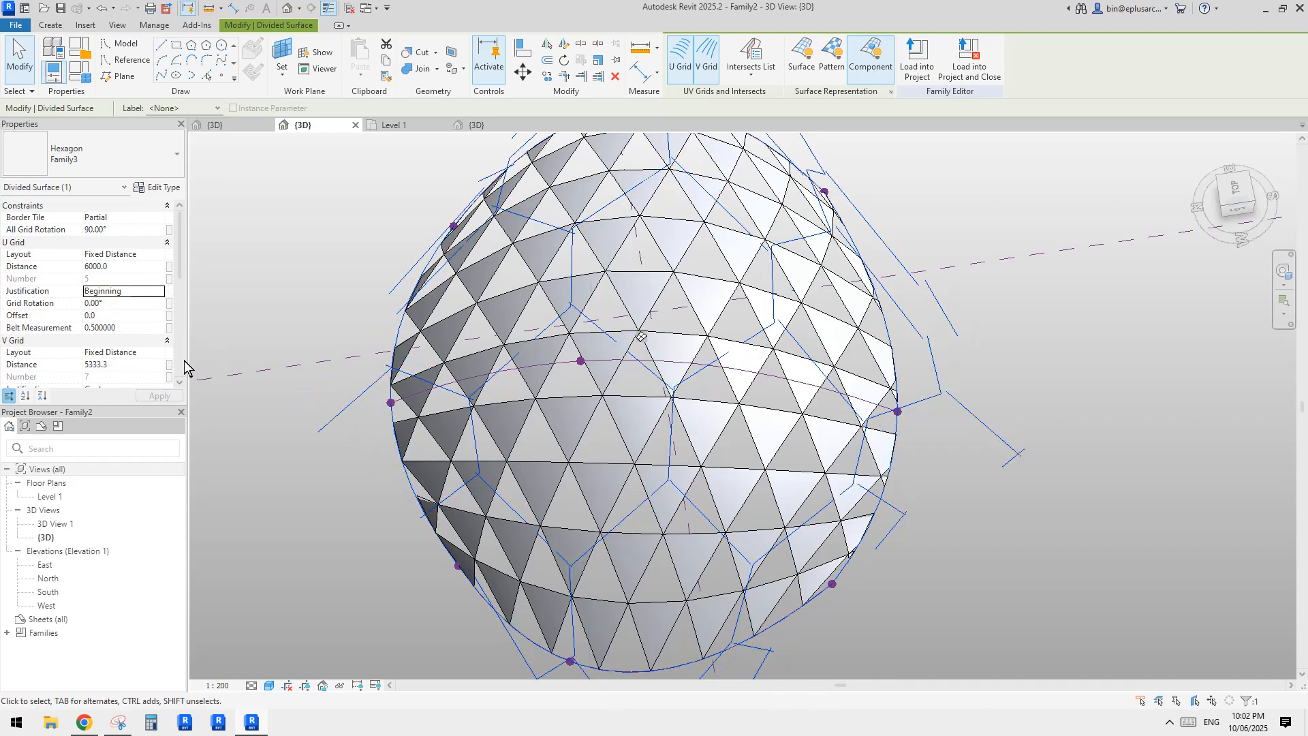
Set the V grid justification of the hexagon divided surface to Beginning.
scroll(147, 371, down, 1)
click(162, 365)
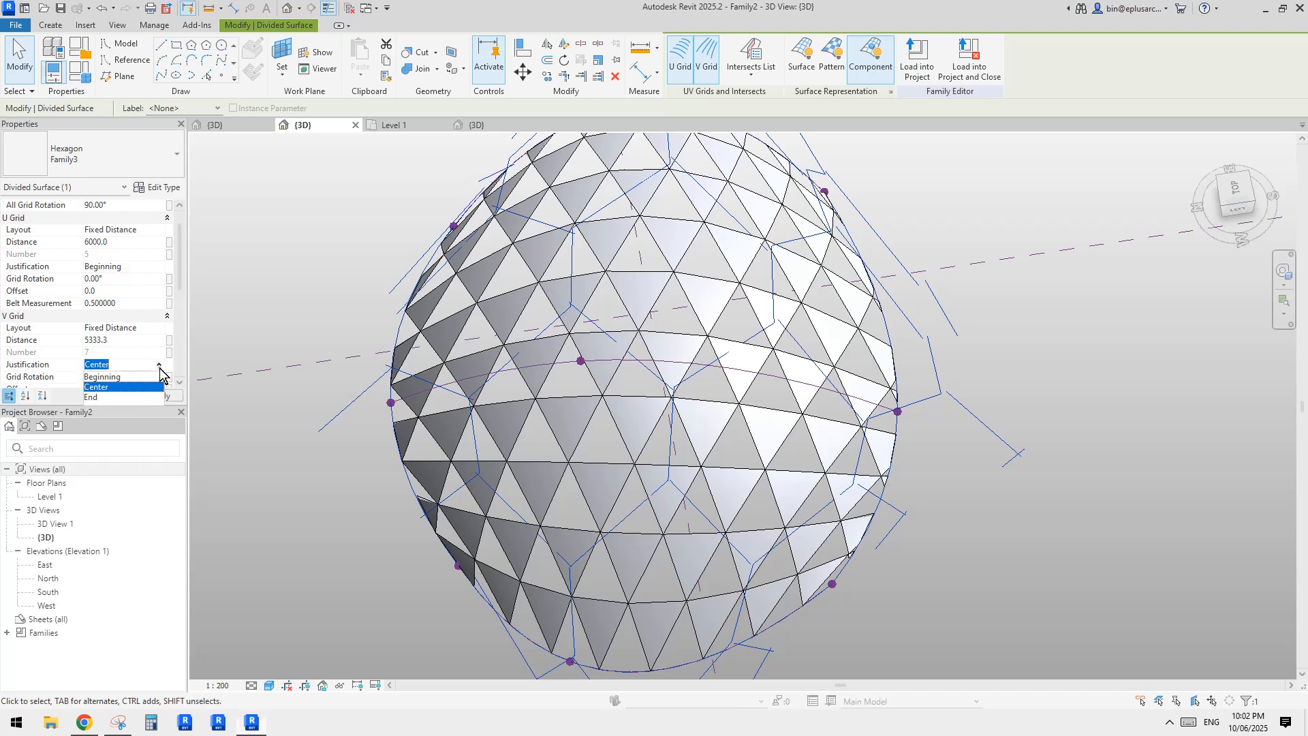
click(136, 376)
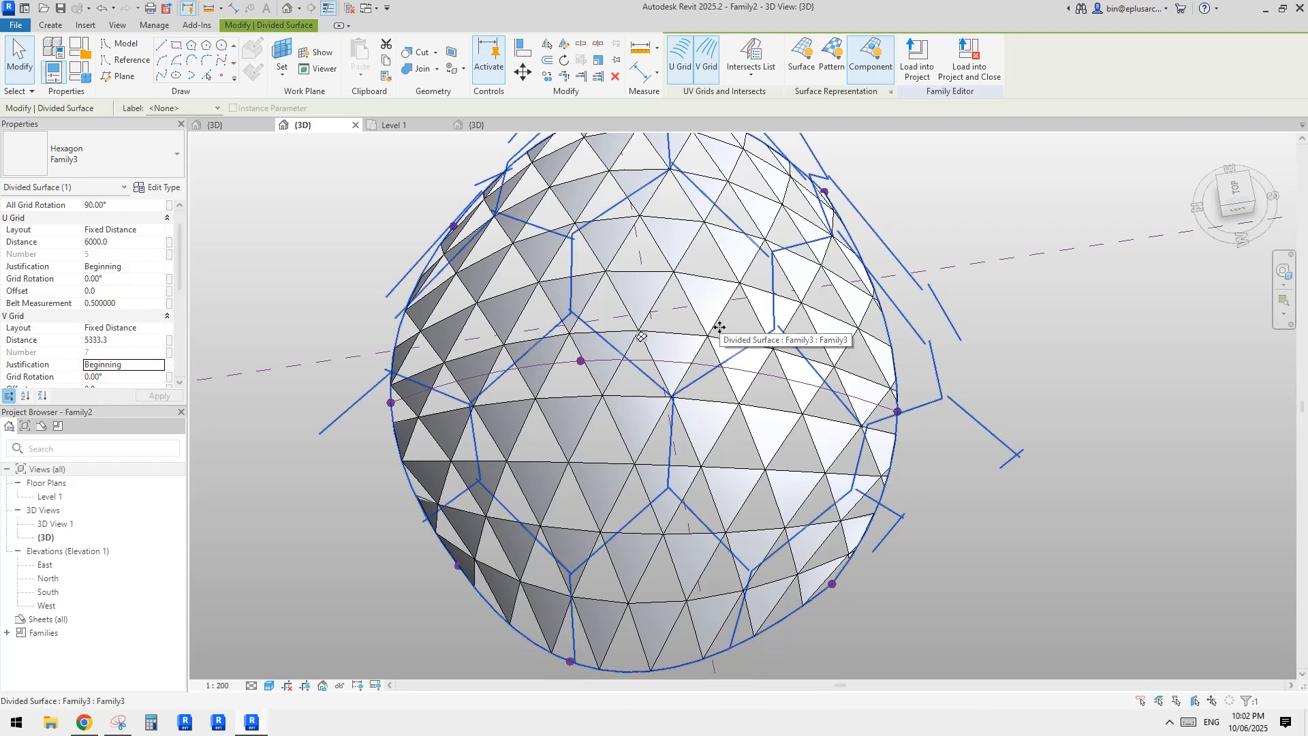
Examine from several angles how the hexagon pattern lines up with the triangle pattern on the dome.
middle_drag(719, 328, 752, 437)
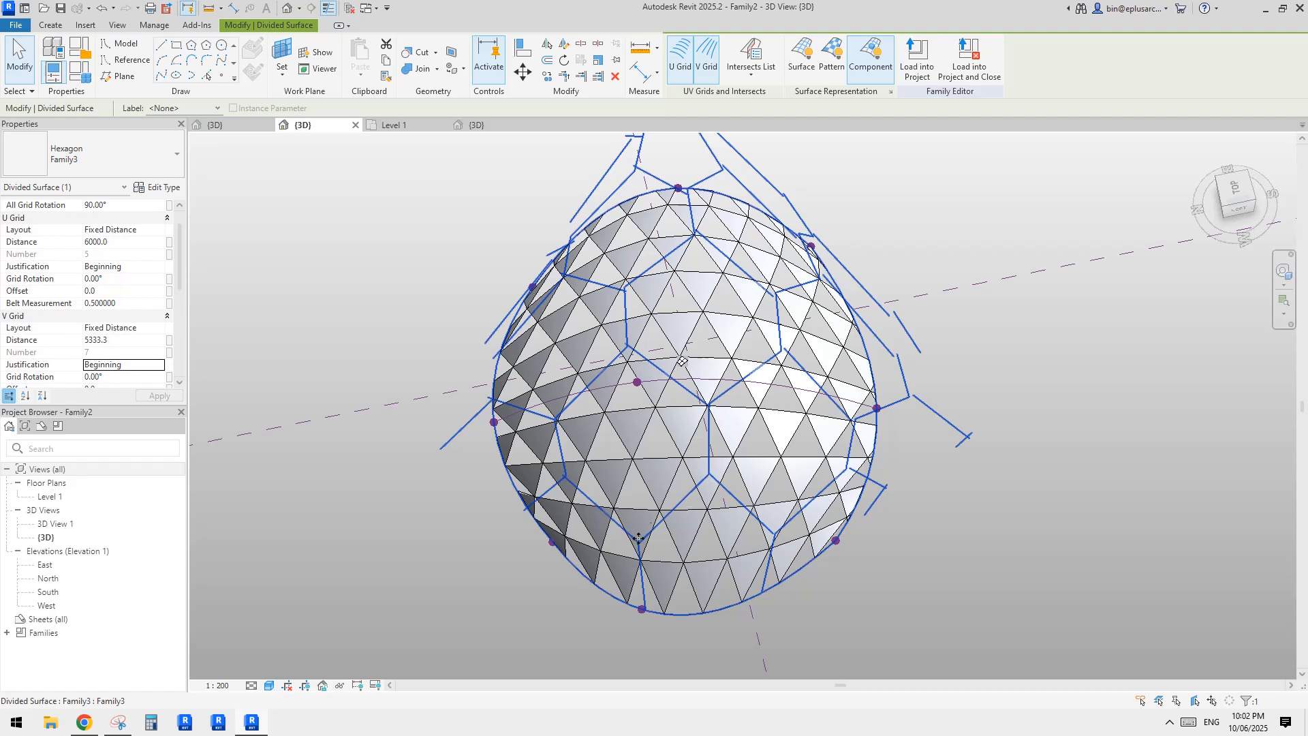
middle_drag(649, 366, 652, 396)
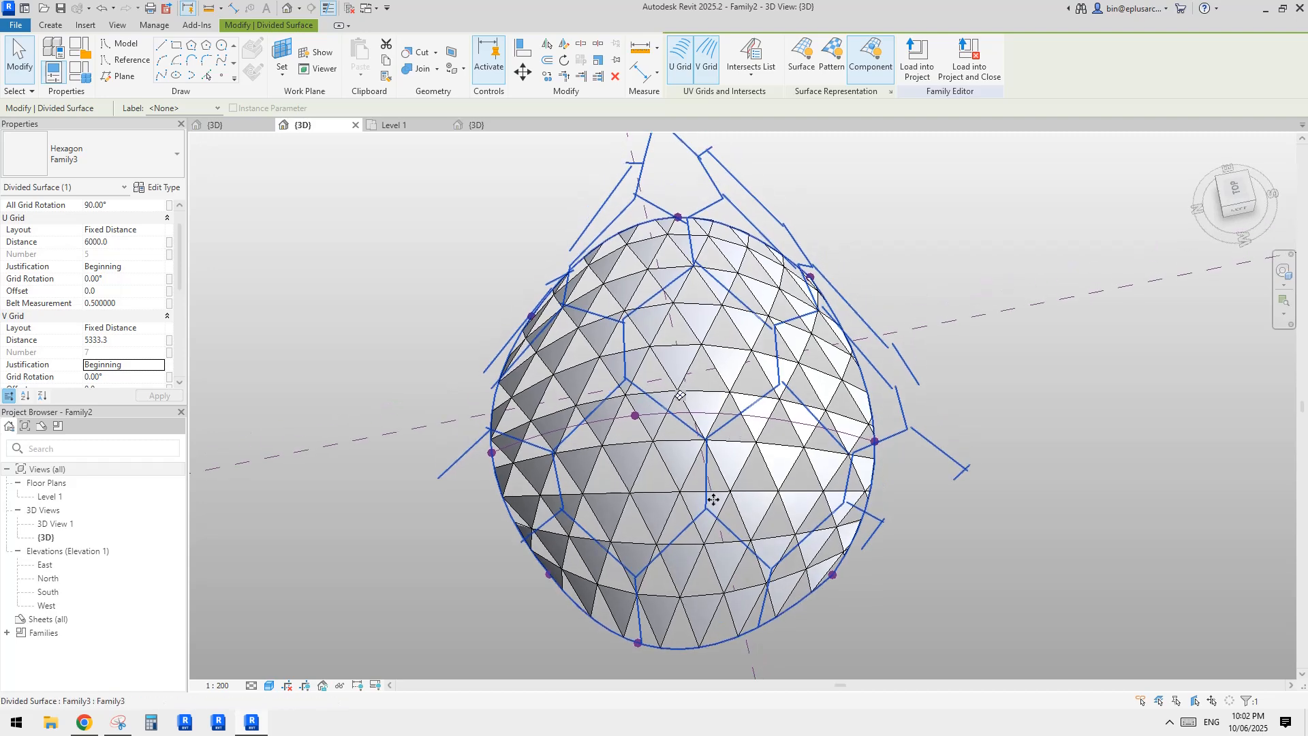
shift+middle_drag(703, 520, 632, 390)
shift+middle_drag(682, 445, 756, 456)
scroll(704, 464, up, 3)
scroll(716, 445, down, 1)
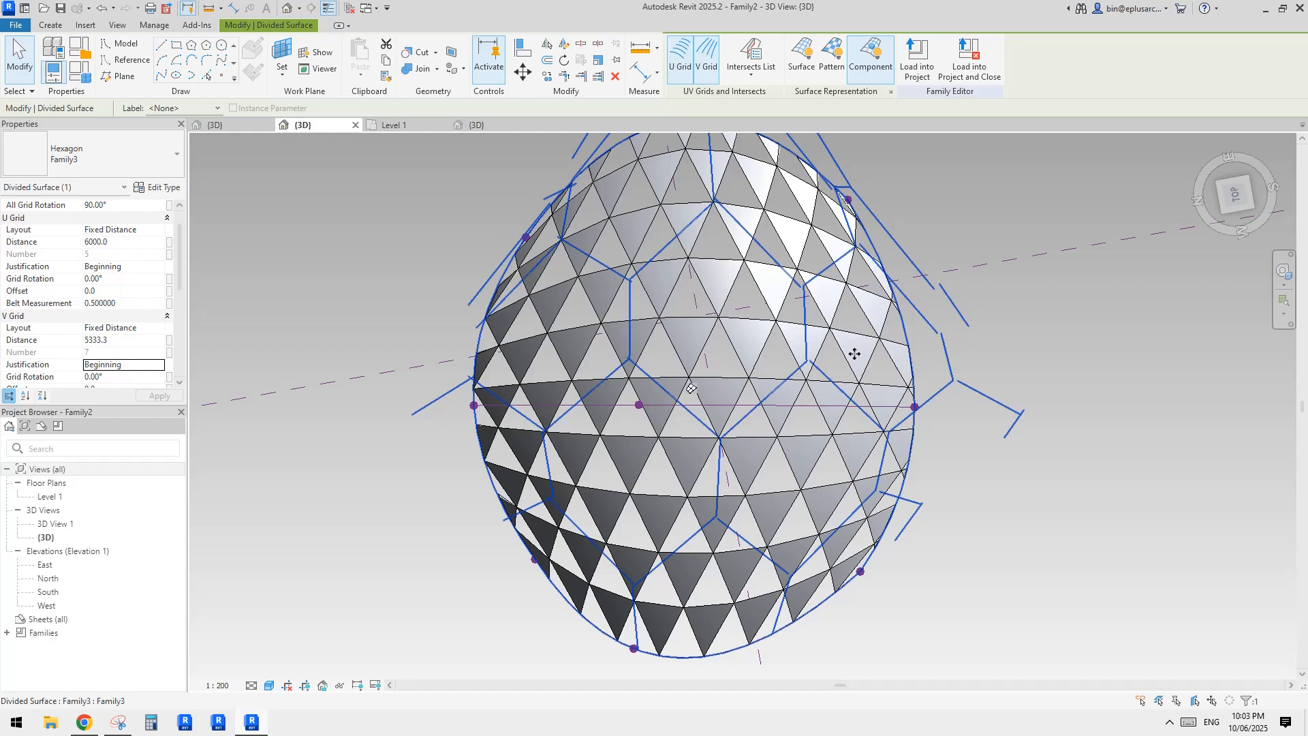
middle_drag(770, 419, 798, 384)
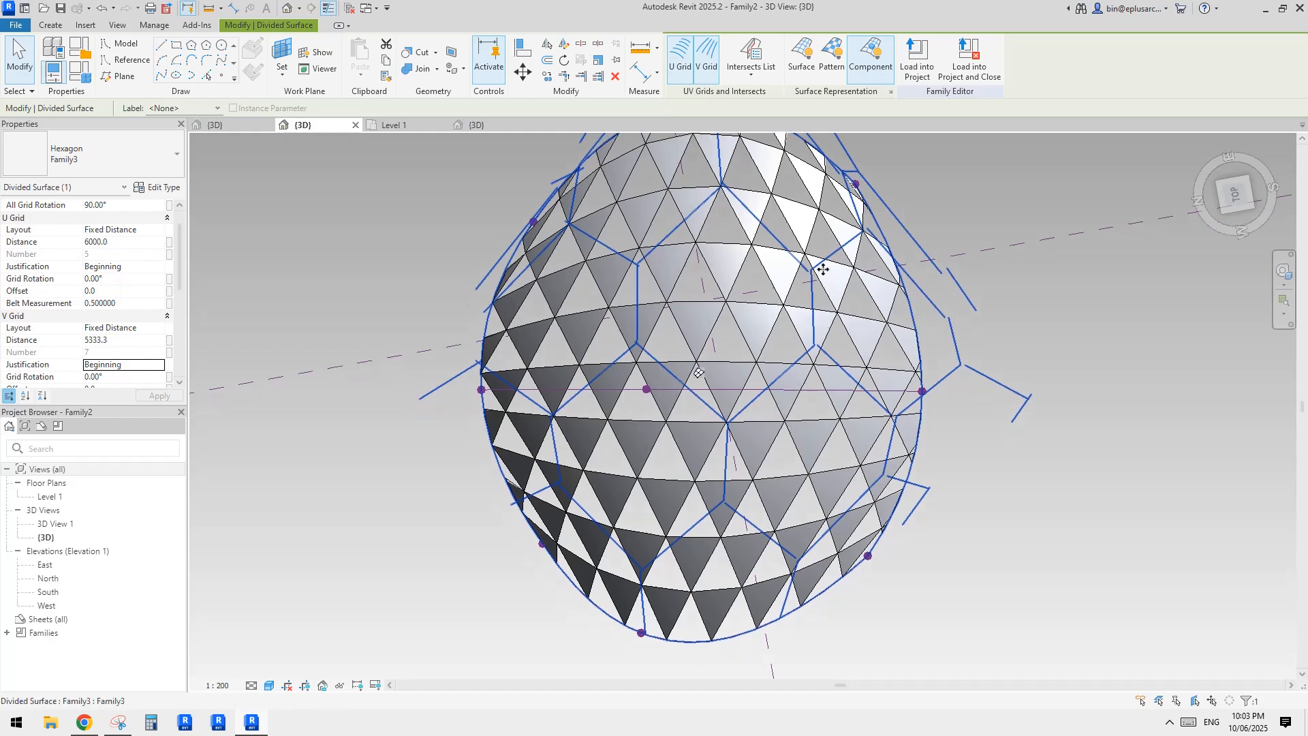
middle_drag(672, 302, 749, 266)
shift+middle_drag(748, 406, 757, 270)
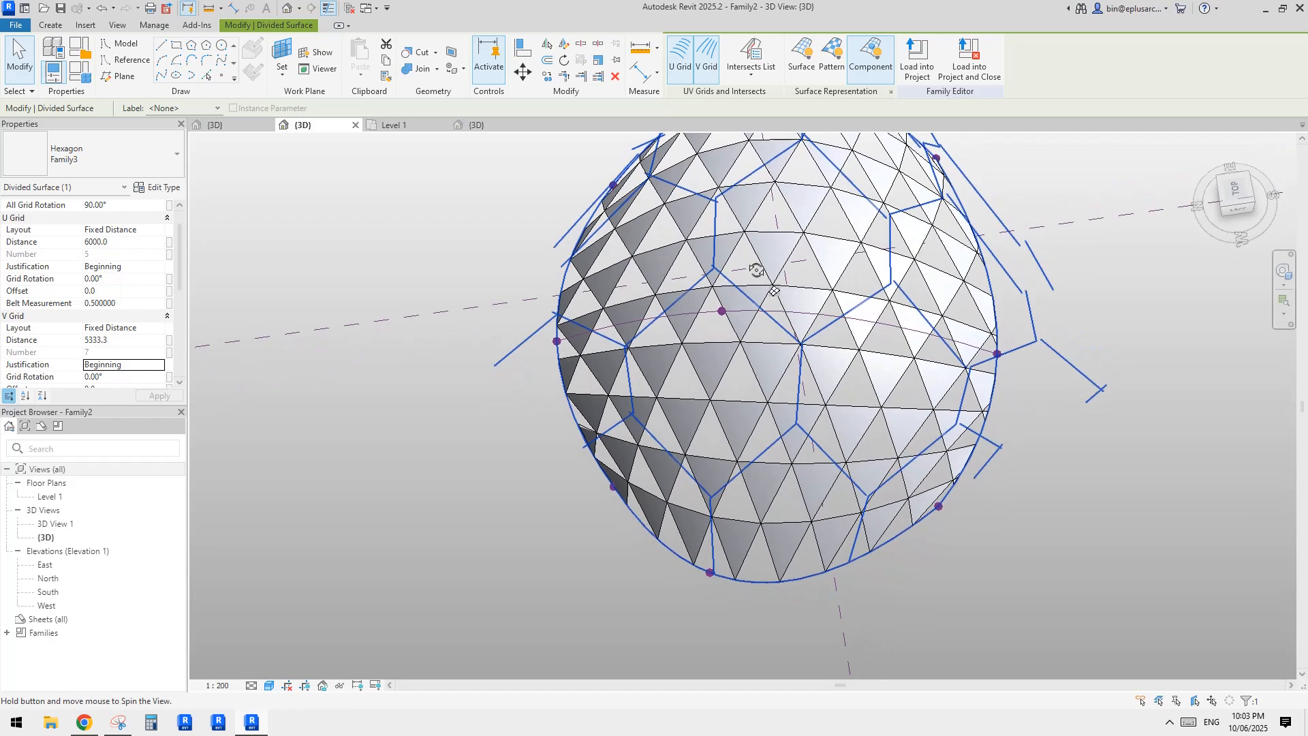
shift+middle_drag(866, 340, 857, 378)
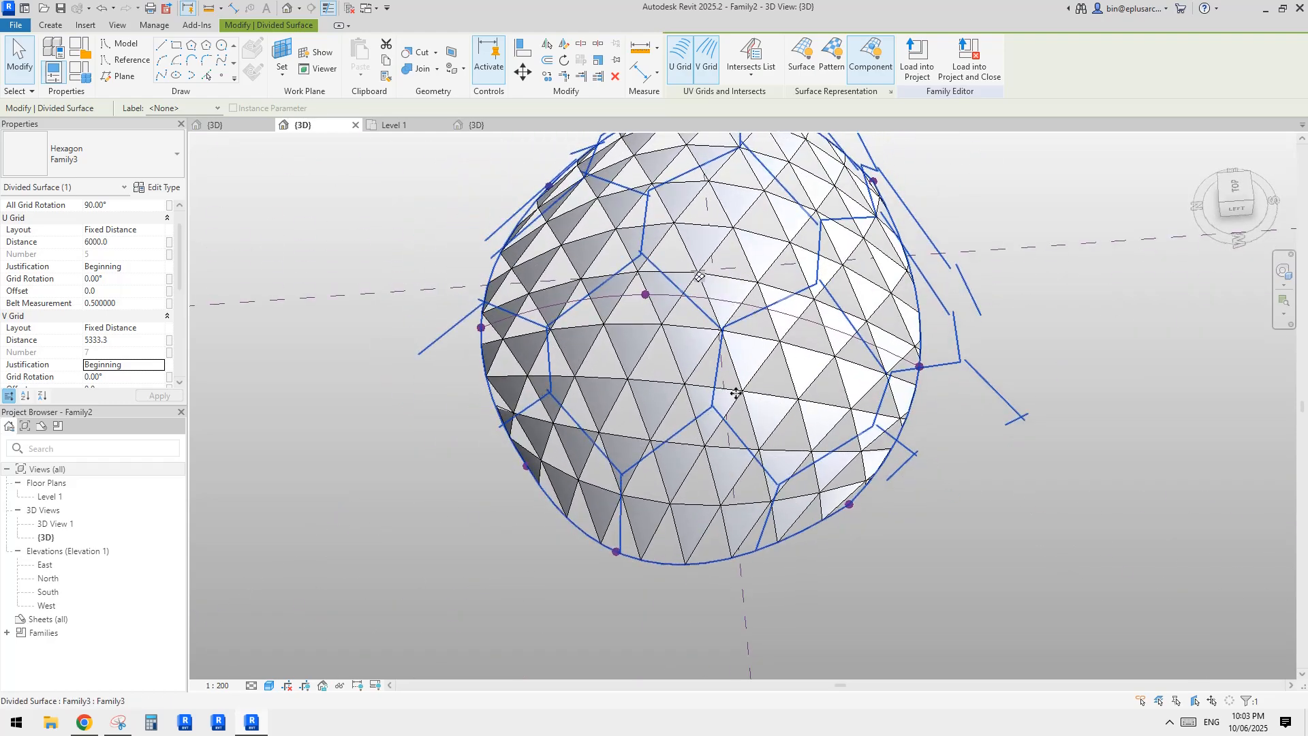
middle_drag(682, 380, 713, 357)
middle_drag(662, 276, 669, 311)
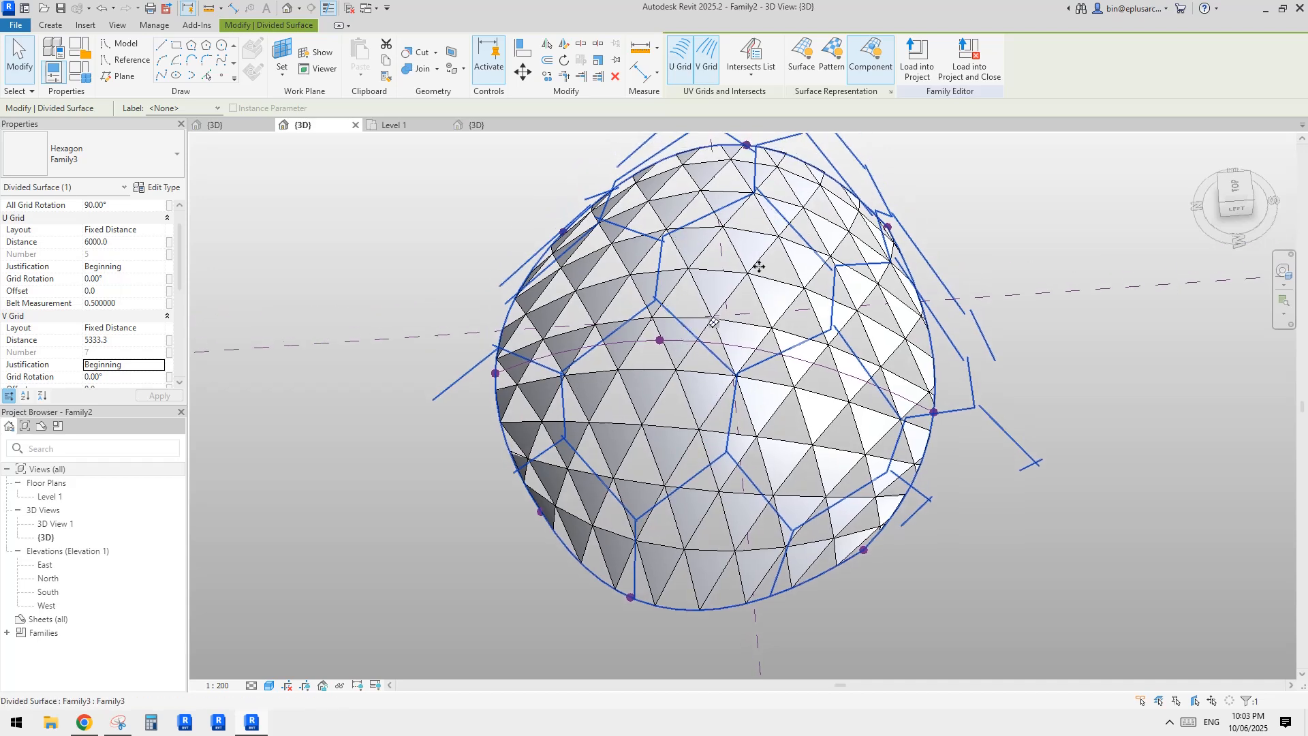
middle_drag(779, 343, 777, 345)
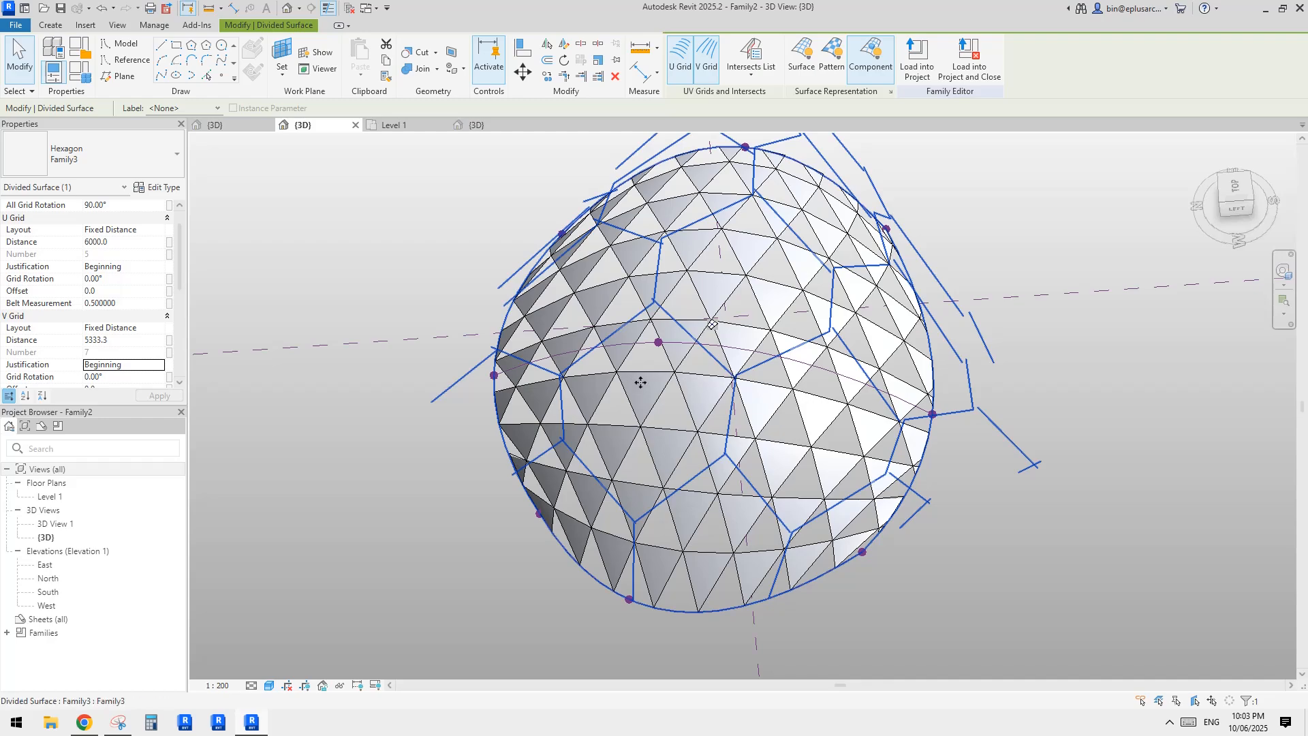
shift+middle_drag(724, 461, 719, 553)
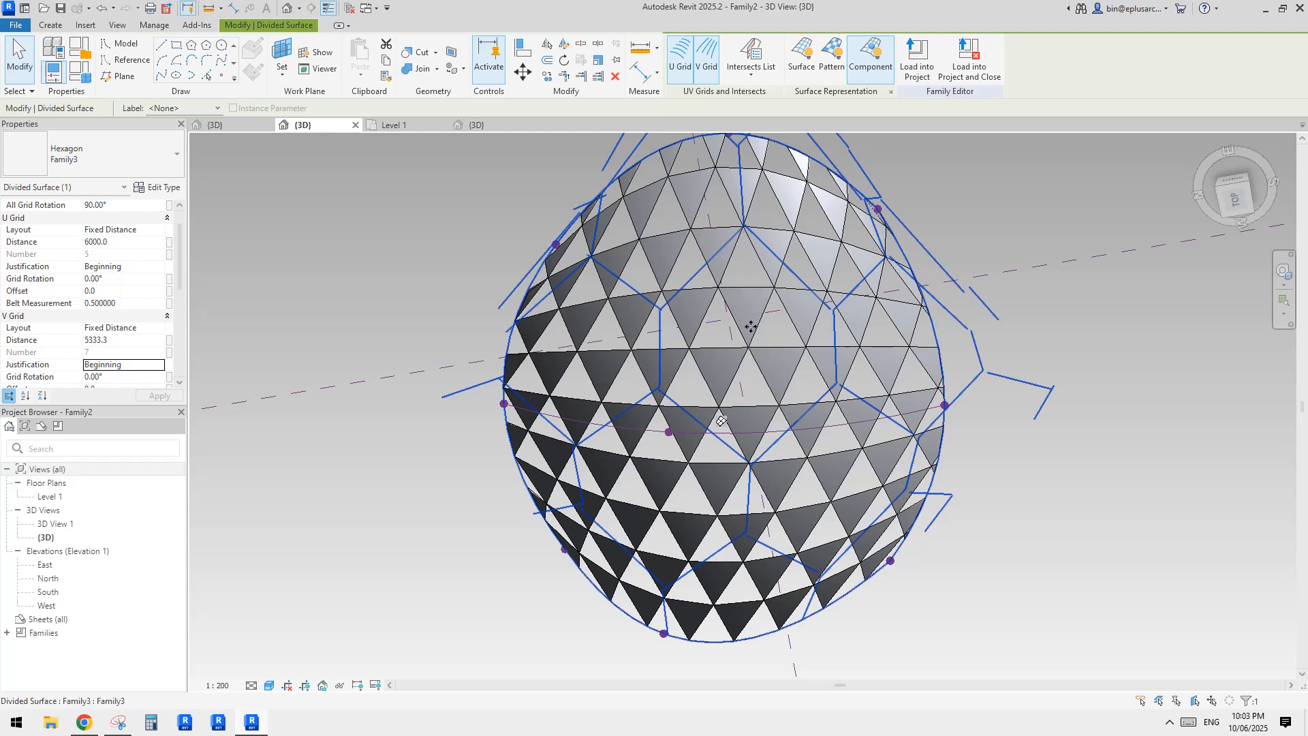
mouse_move(751, 327)
shift+middle_down()
mouse_move(745, 343)
mouse_move(757, 288)
mouse_move(725, 349)
shift+middle_up()
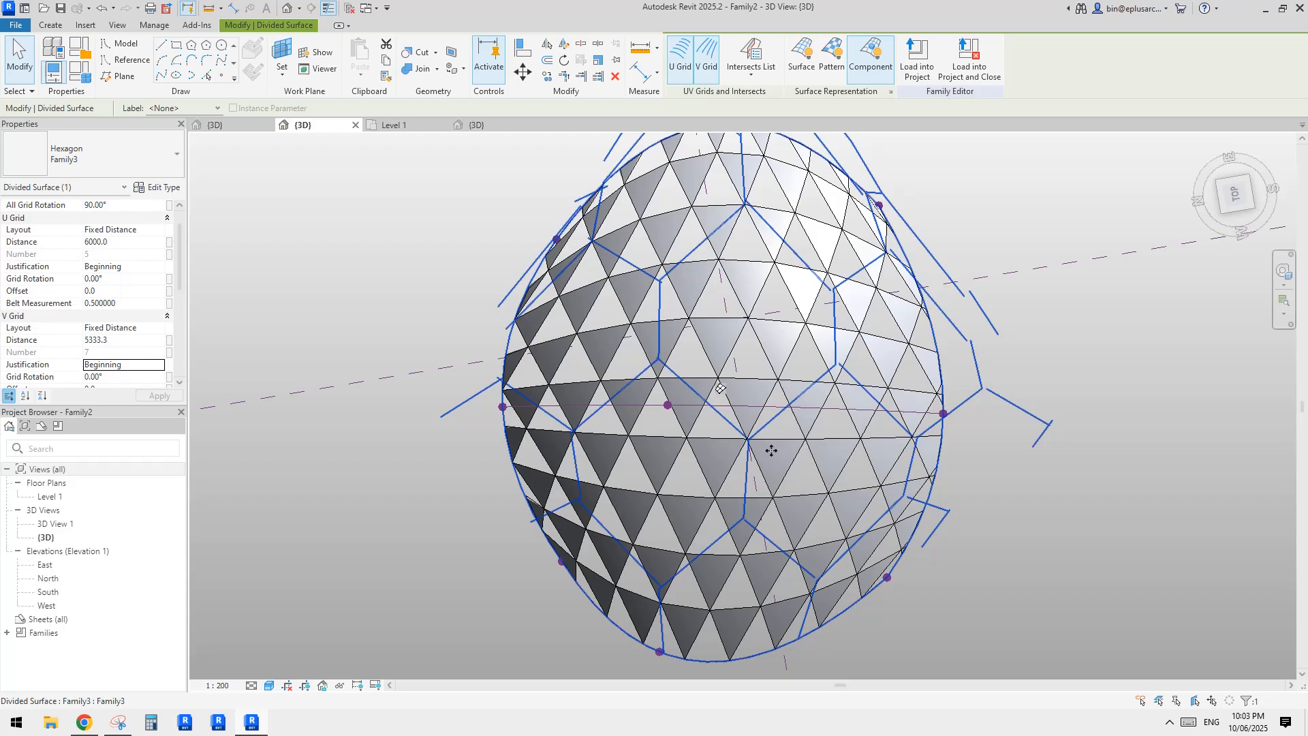
shift+middle_drag(772, 450, 741, 473)
Replace the Triangle Checkerboard (flat) pattern on the dome's divided surface with the Family1 panel component.
key(Escape)
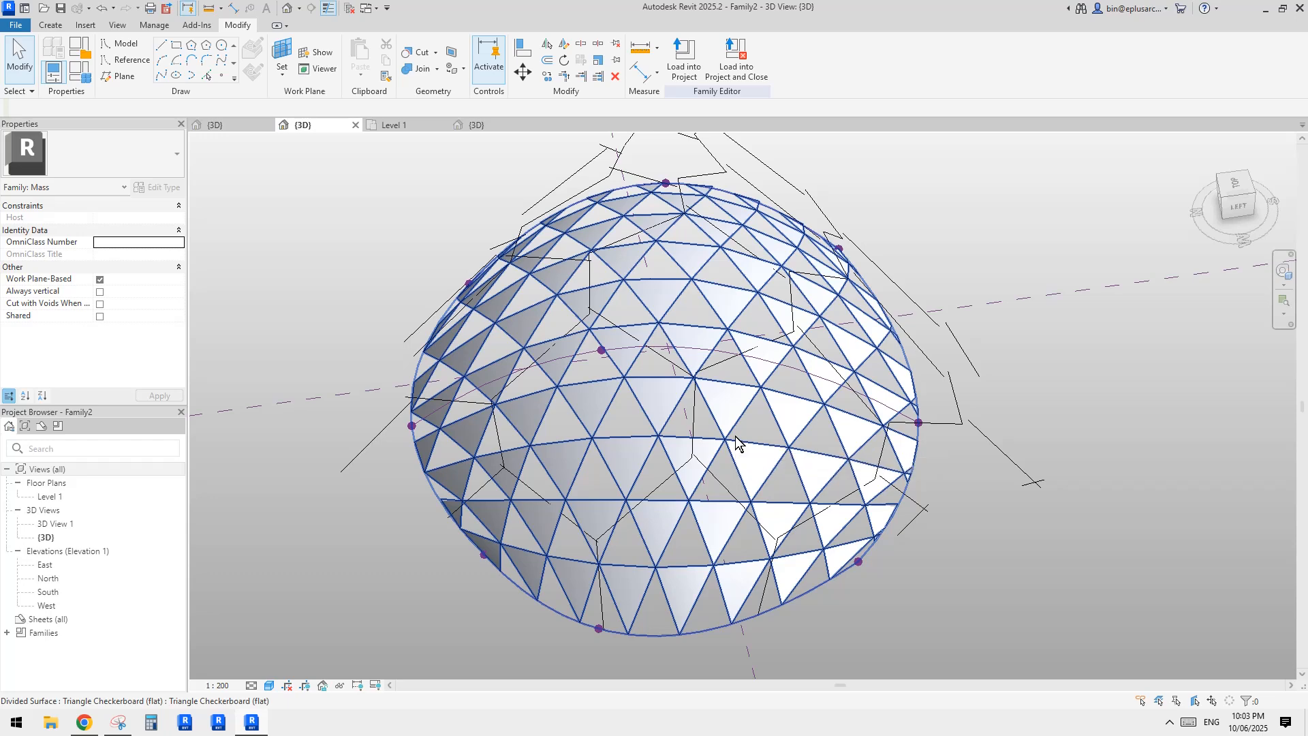
click(735, 436)
click(97, 170)
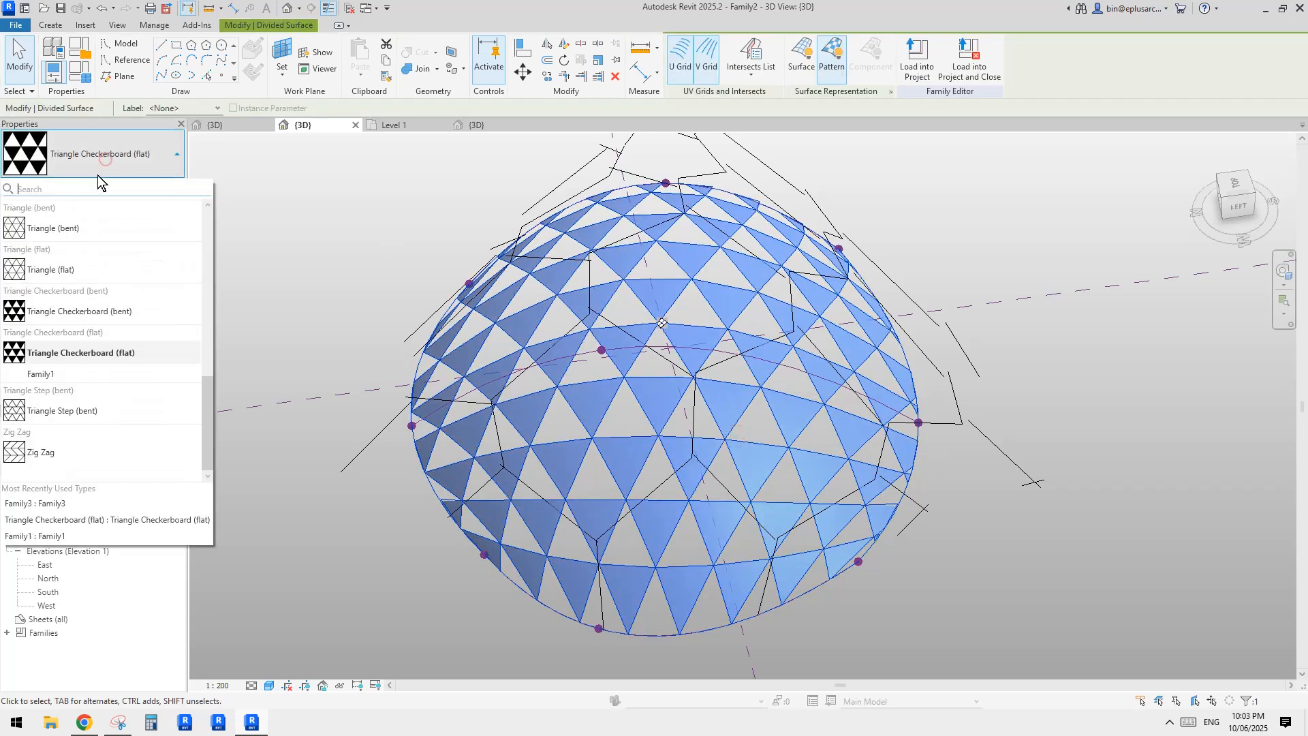
click(54, 375)
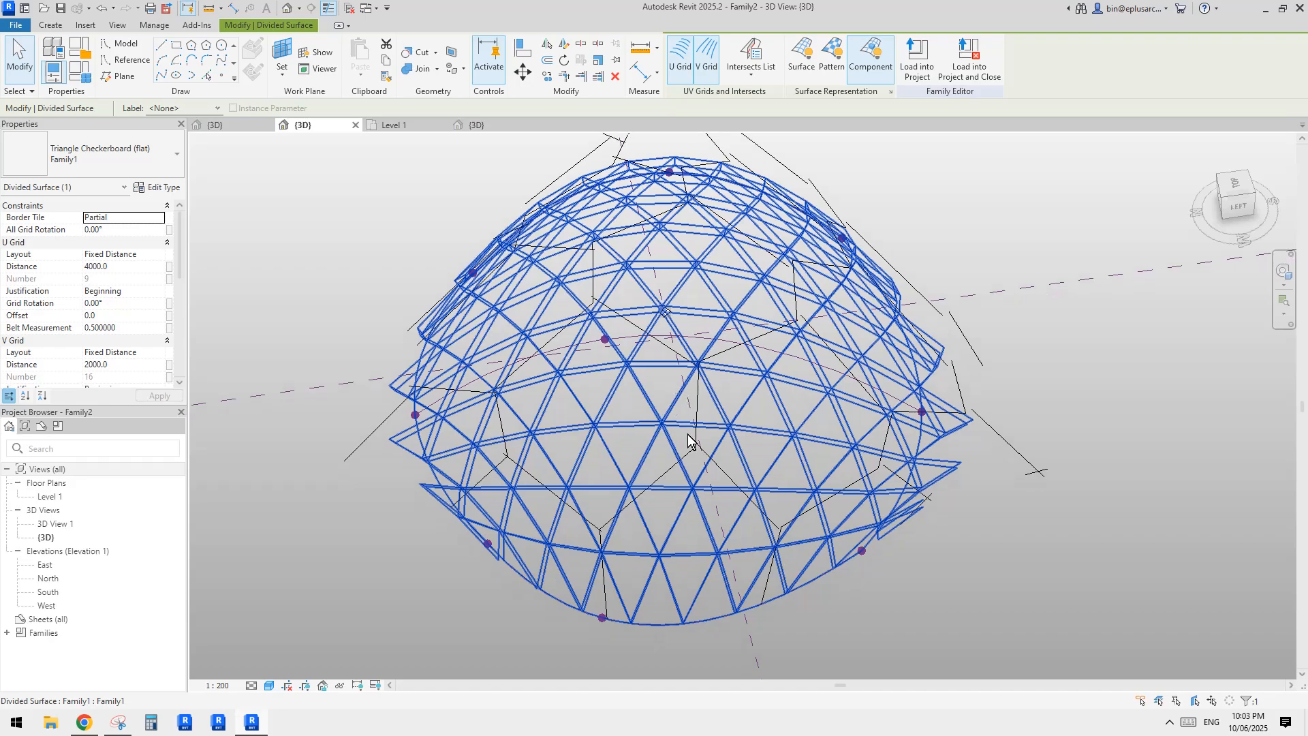
shift+middle_drag(688, 442, 935, 546)
scroll(586, 297, up, 2)
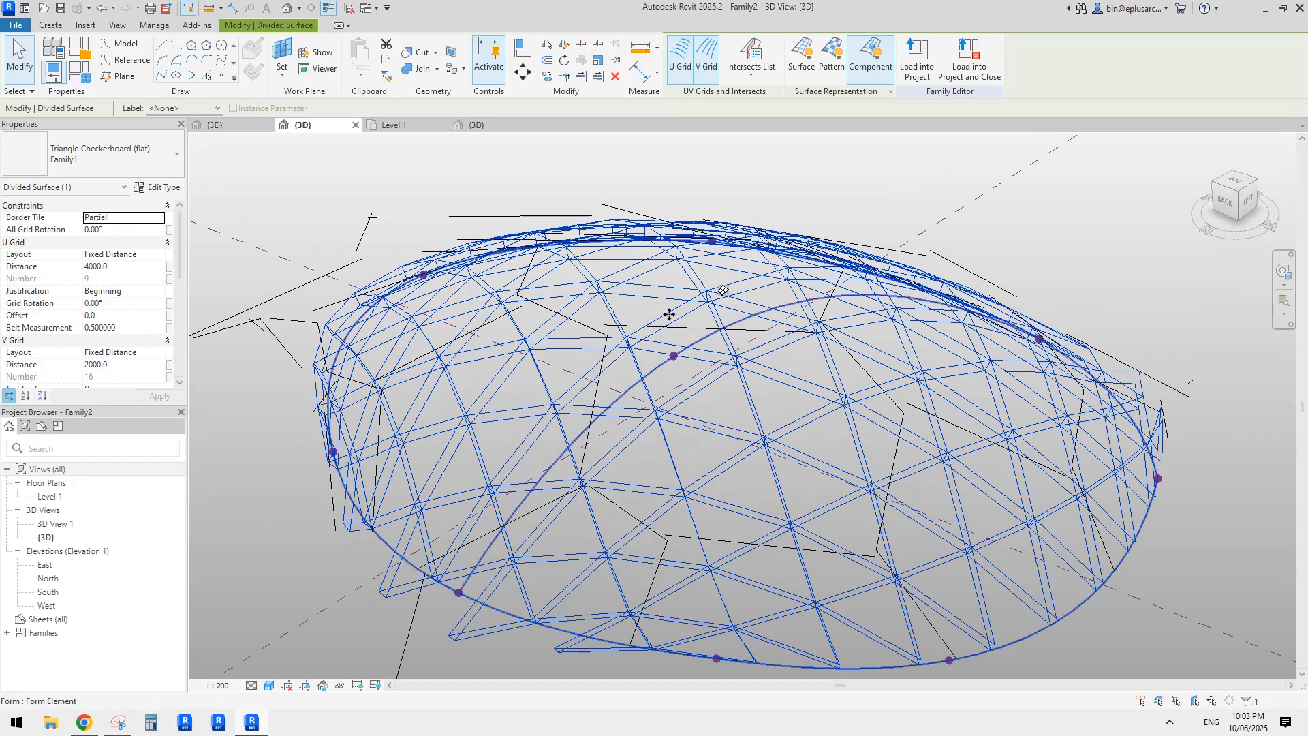
Set the offset type parameter of the Family1 triangular panels to 1000.
click(670, 314)
click(162, 188)
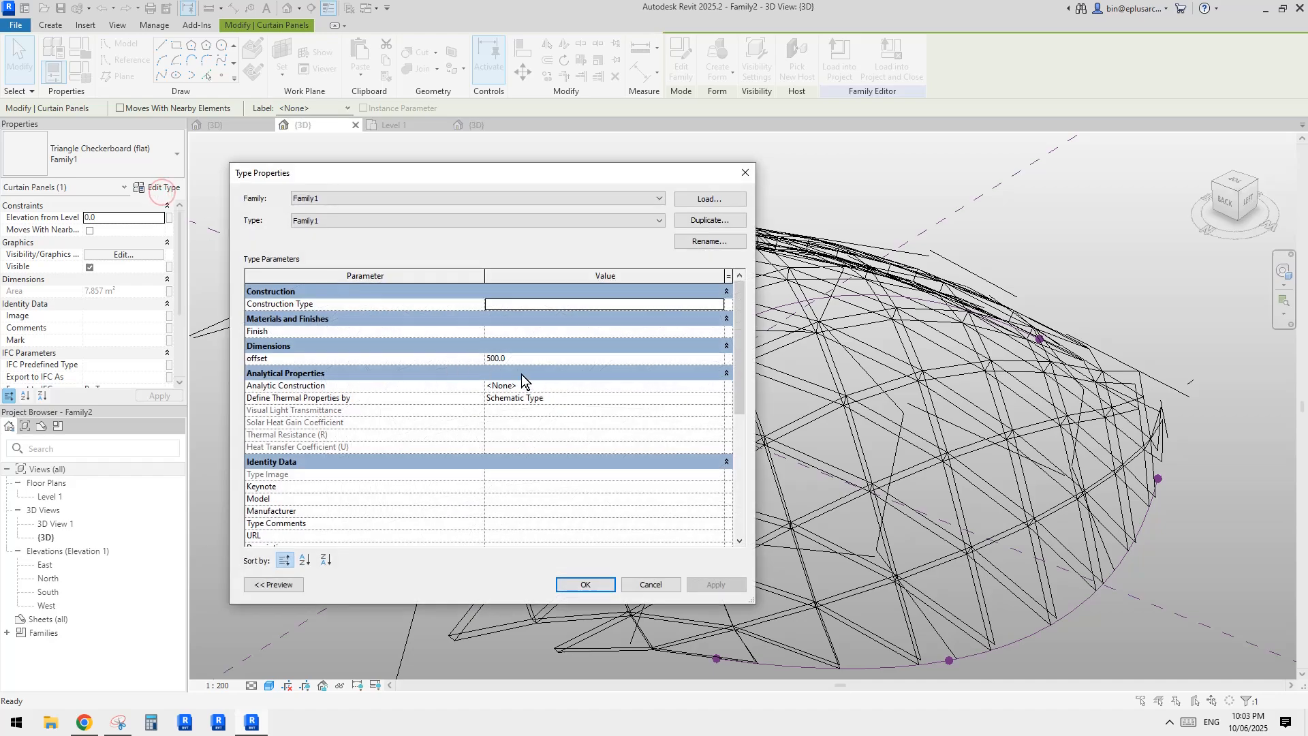
click(538, 359)
text(1000)
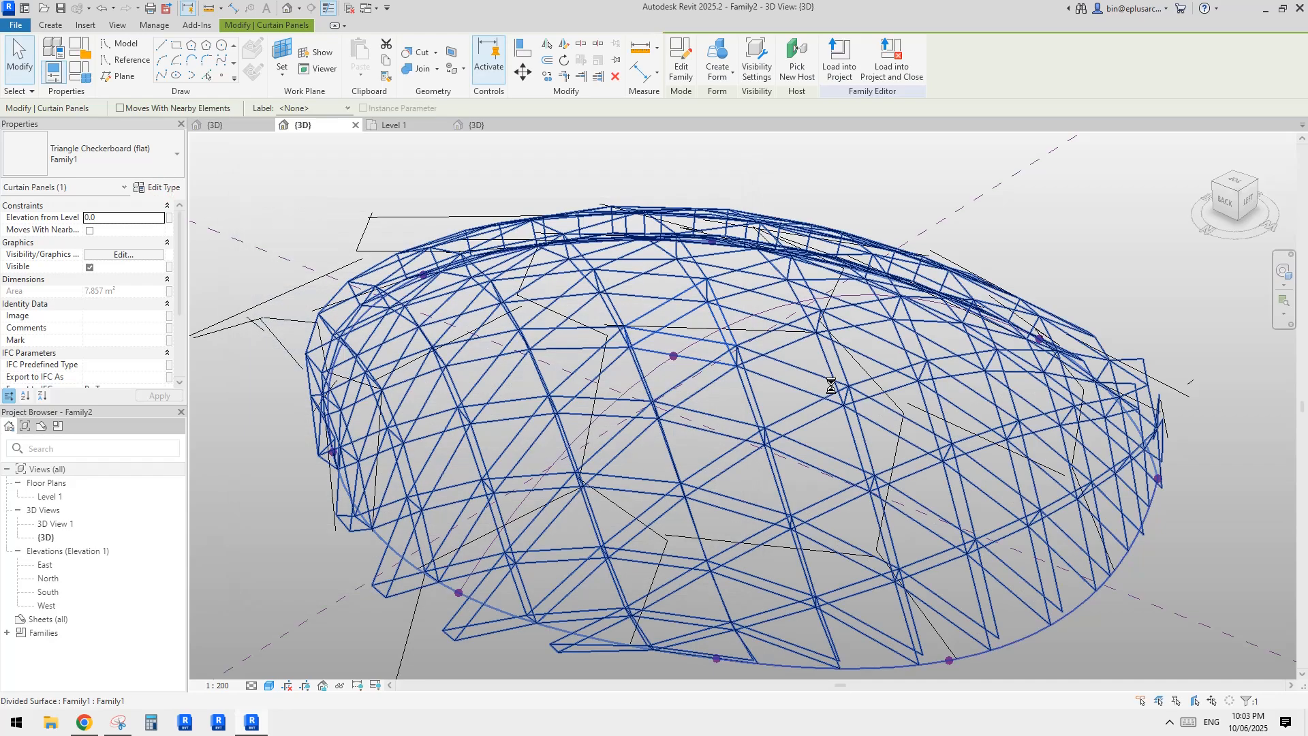
key(Escape)
Set the offset type parameter of the Family3 hexagon component on the dome's divided surface to 100.
shift+middle_drag(830, 416, 794, 328)
scroll(654, 315, up, 2)
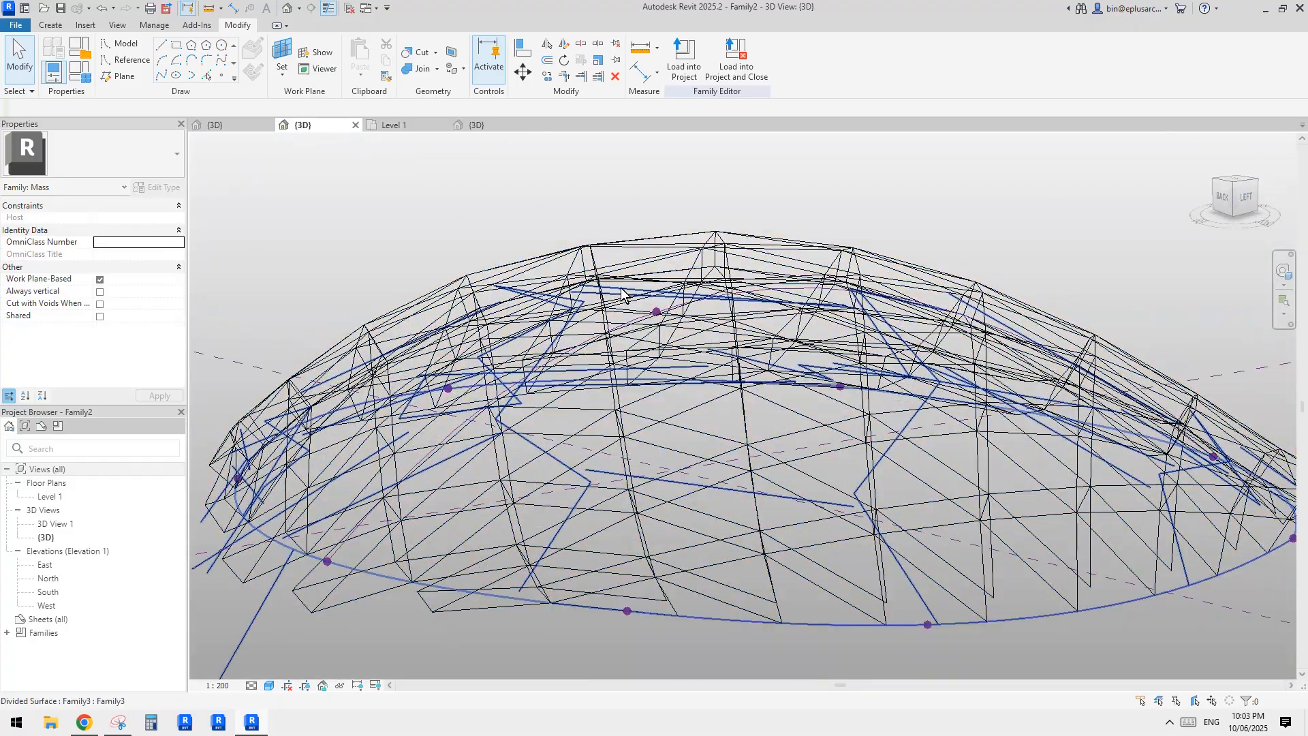
click(622, 289)
scroll(661, 338, down, 1)
shift+middle_drag(661, 338, 665, 410)
click(159, 188)
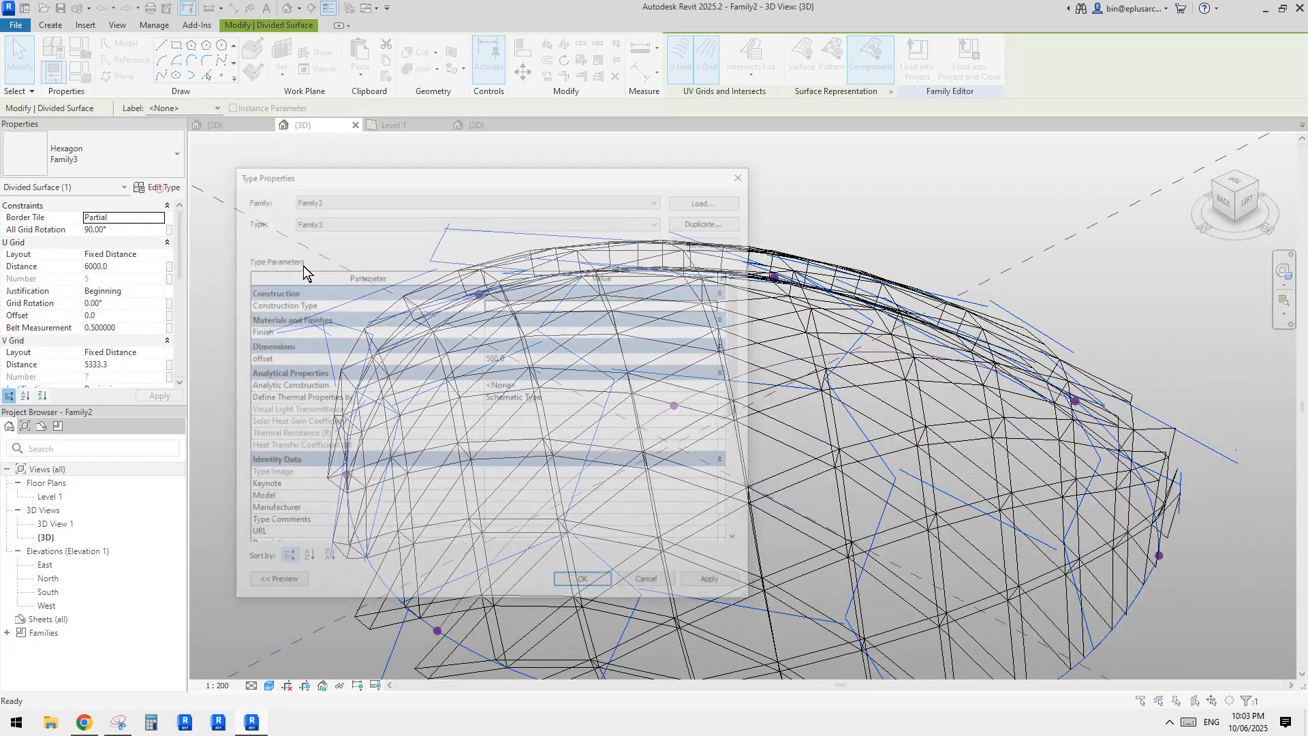
click(538, 359)
text(100)
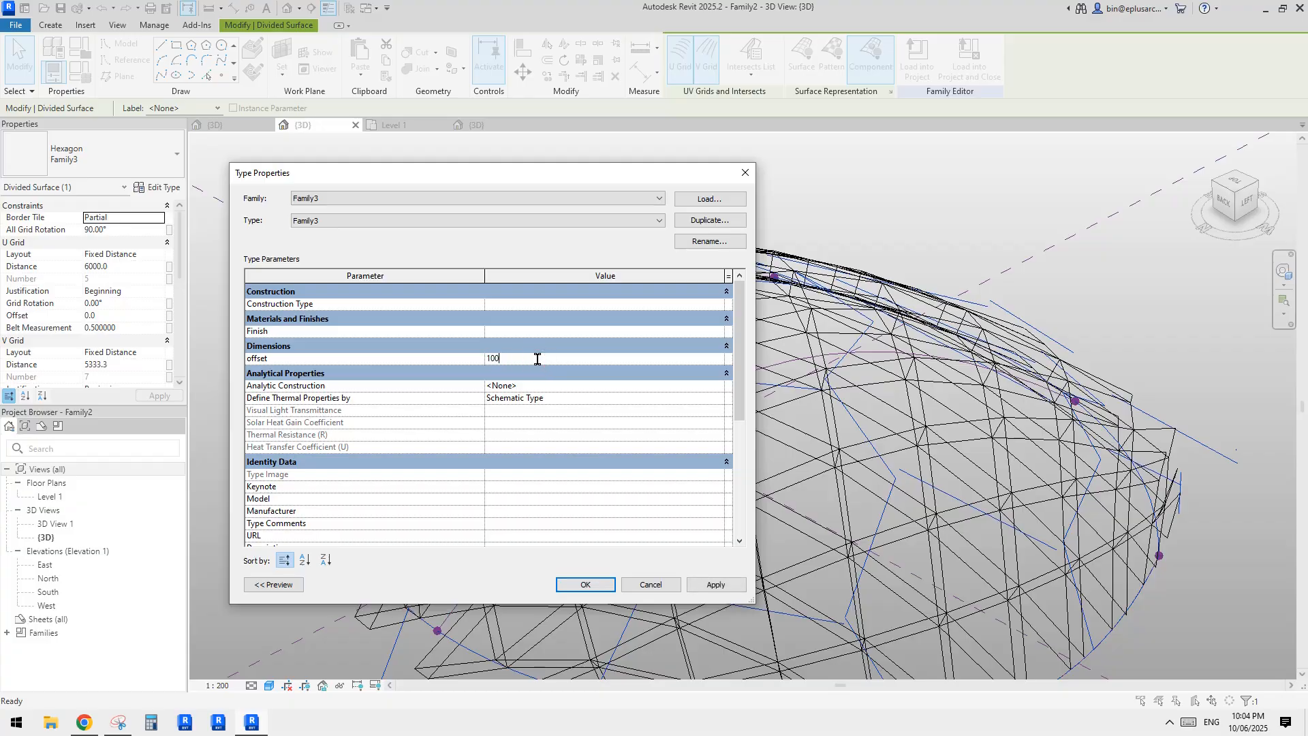
click(594, 586)
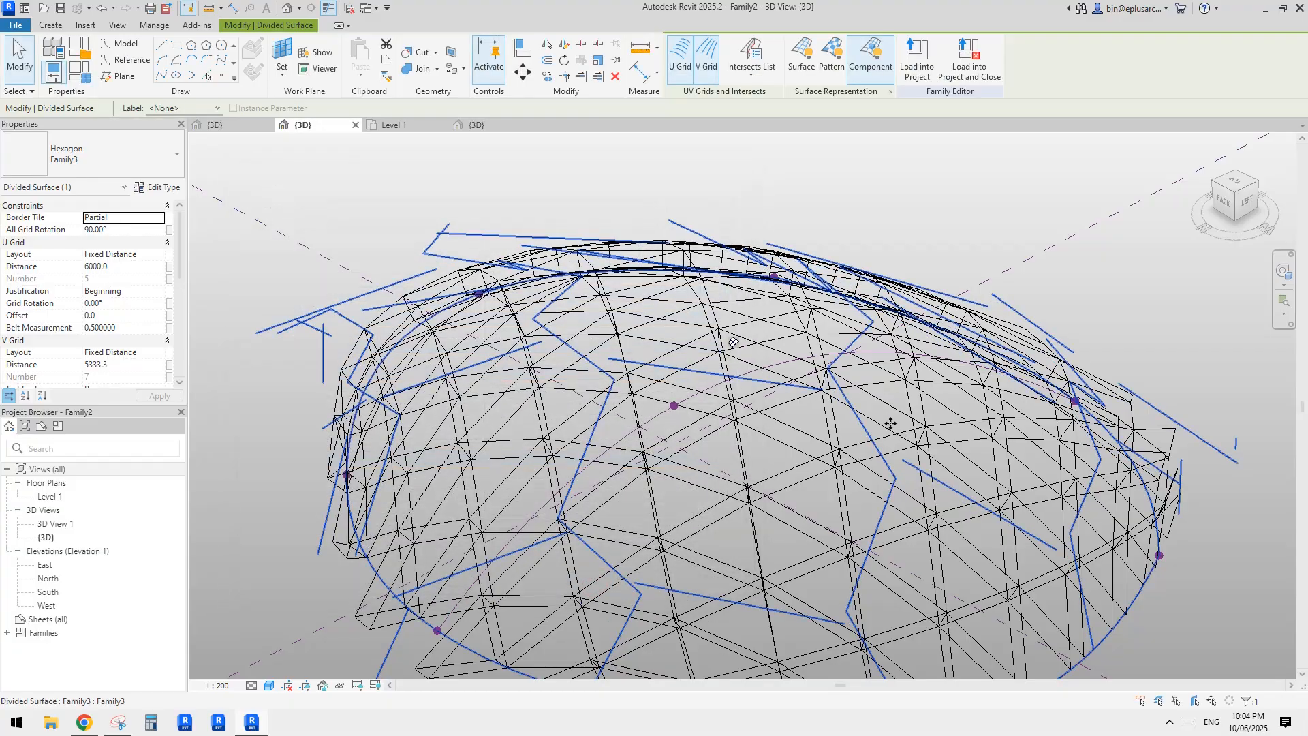
shift+middle_drag(891, 423, 736, 522)
scroll(734, 521, down, 3)
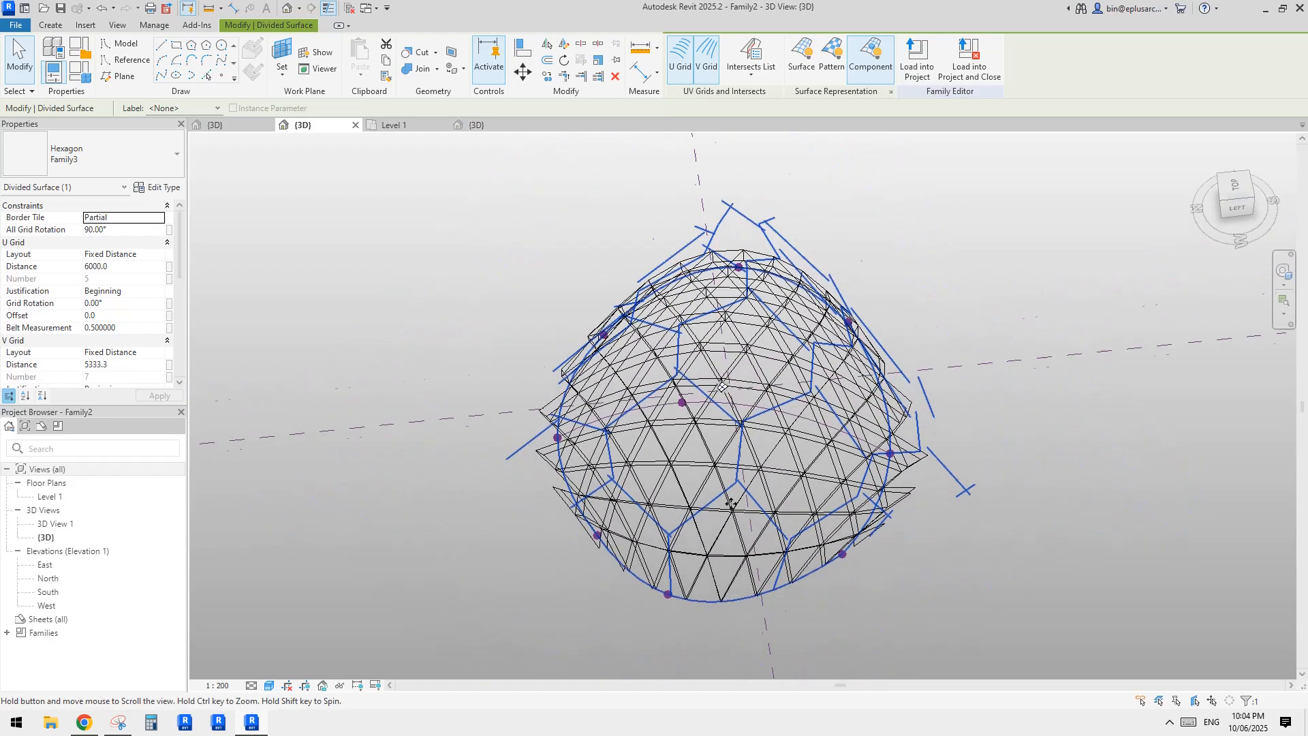
key(Escape)
Switch to the top view and start reference lines drawn on the work plane with Level 1 as the placement plane.
scroll(733, 522, down, 3)
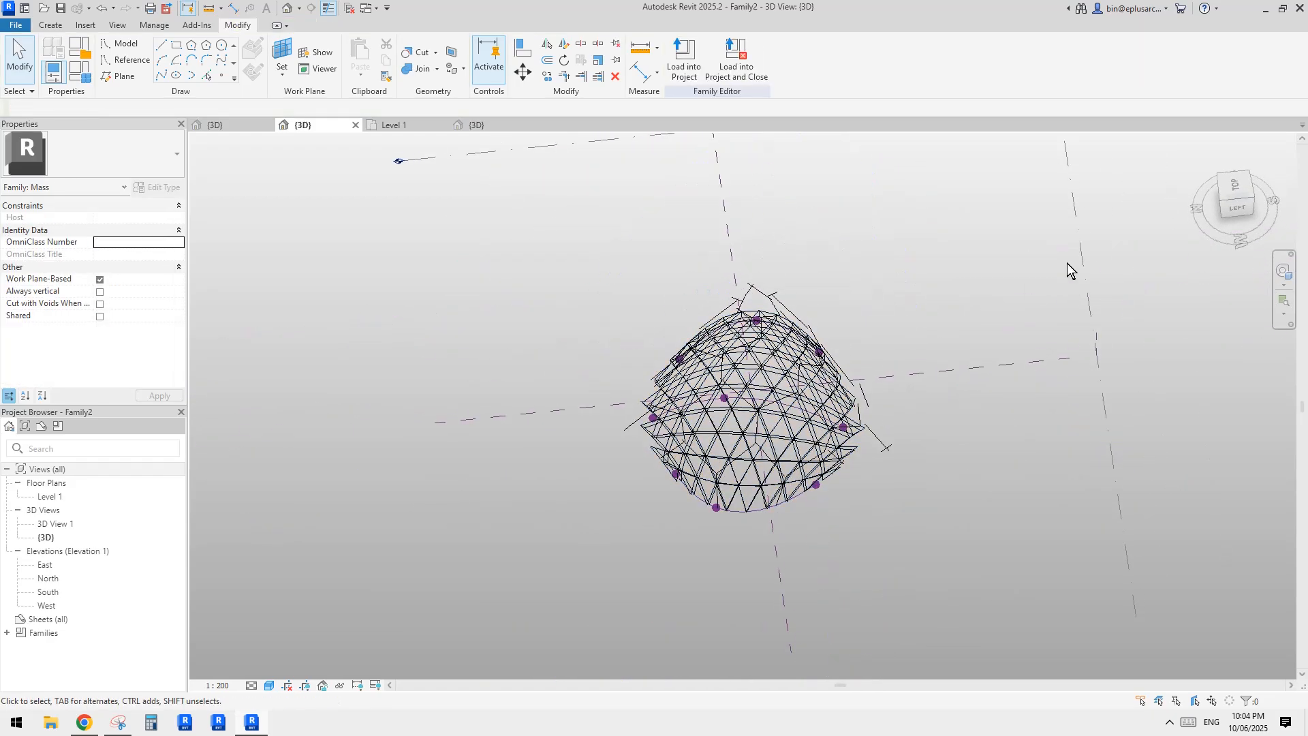
click(1235, 186)
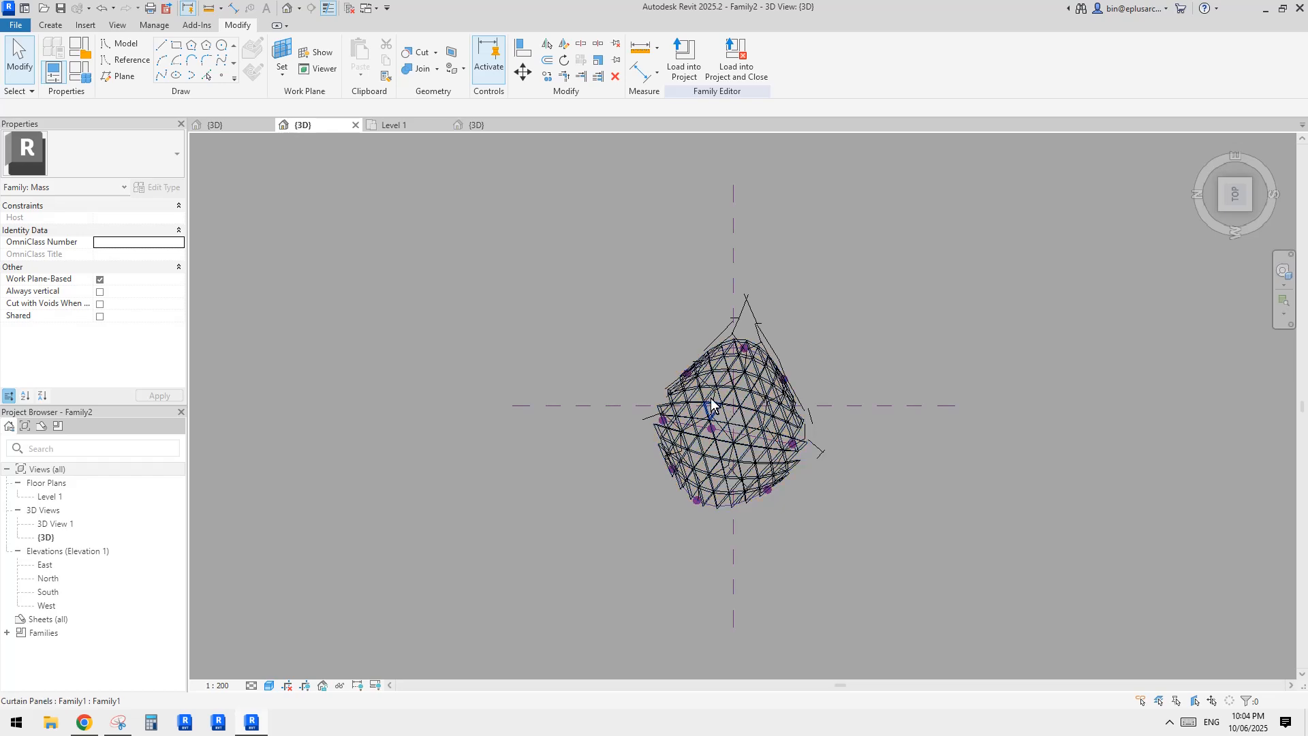
scroll(724, 403, up, 1)
middle_drag(727, 406, 582, 400)
middle_drag(683, 340, 636, 384)
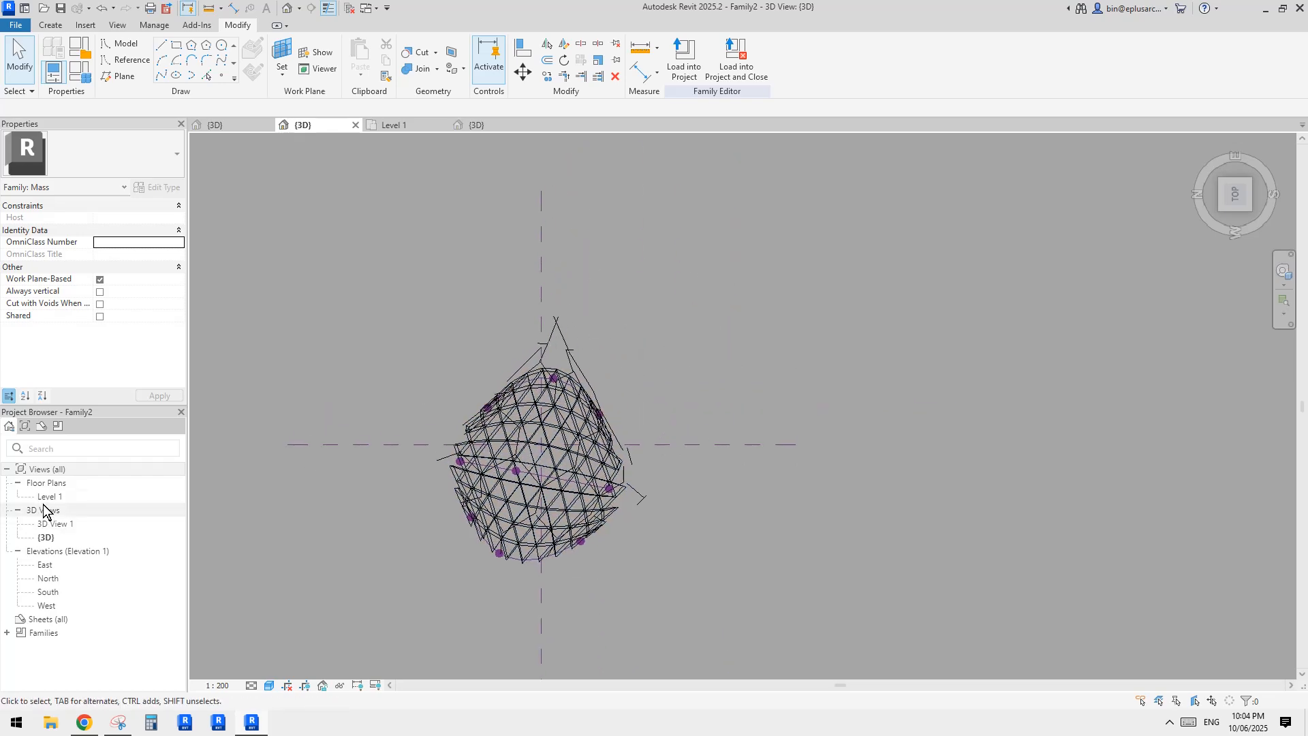
click(125, 64)
click(176, 45)
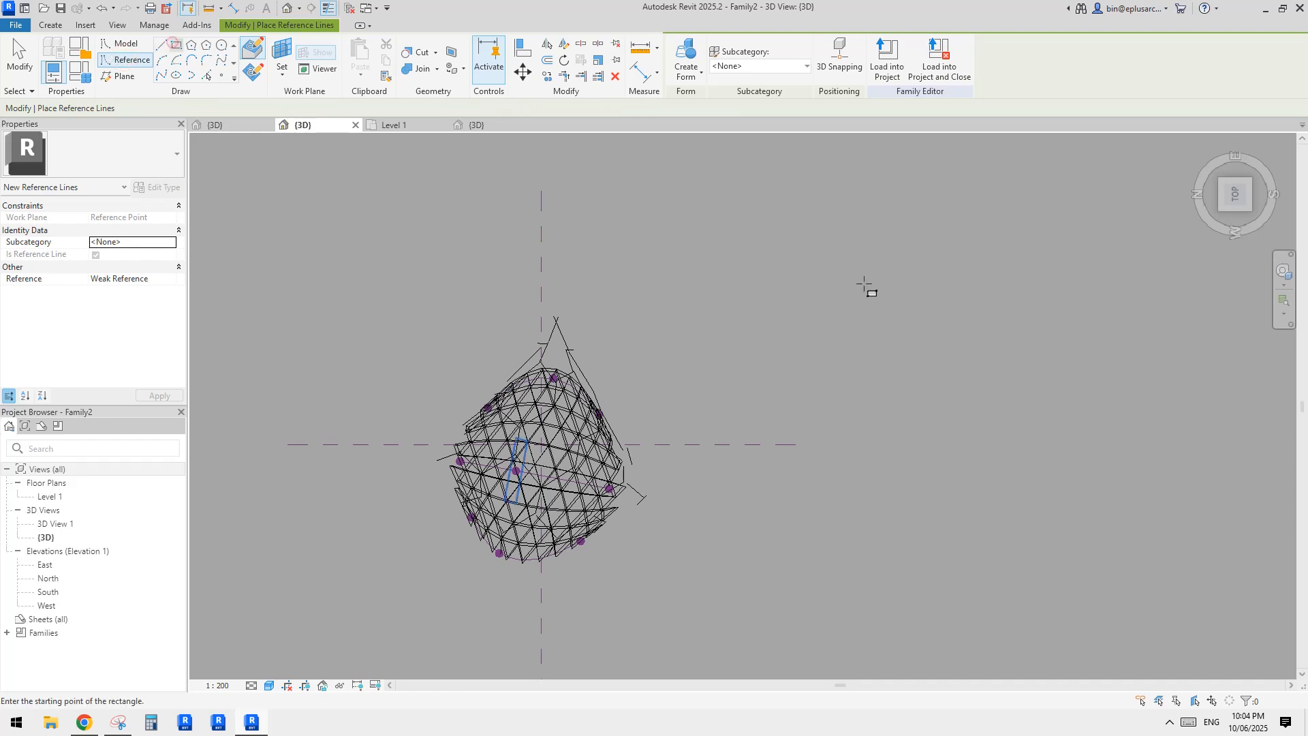
middle_drag(658, 266, 629, 329)
key(Escape)
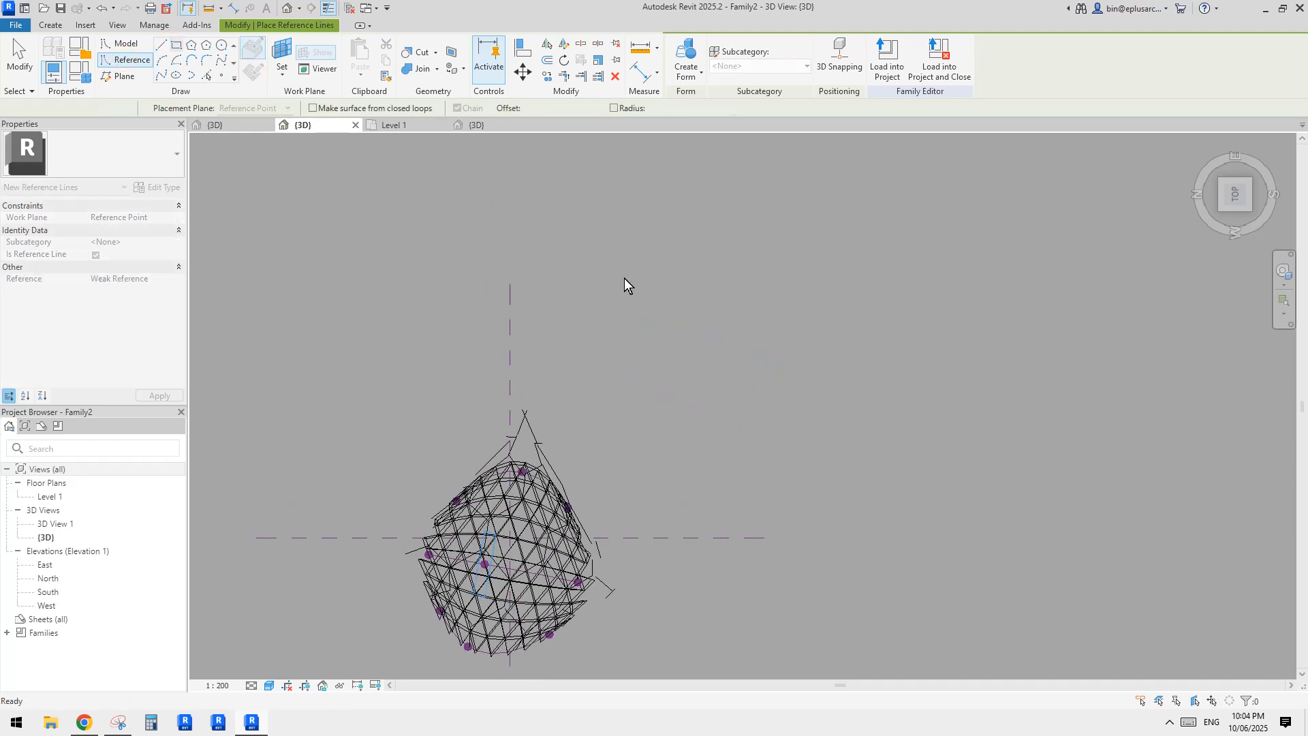
click(253, 70)
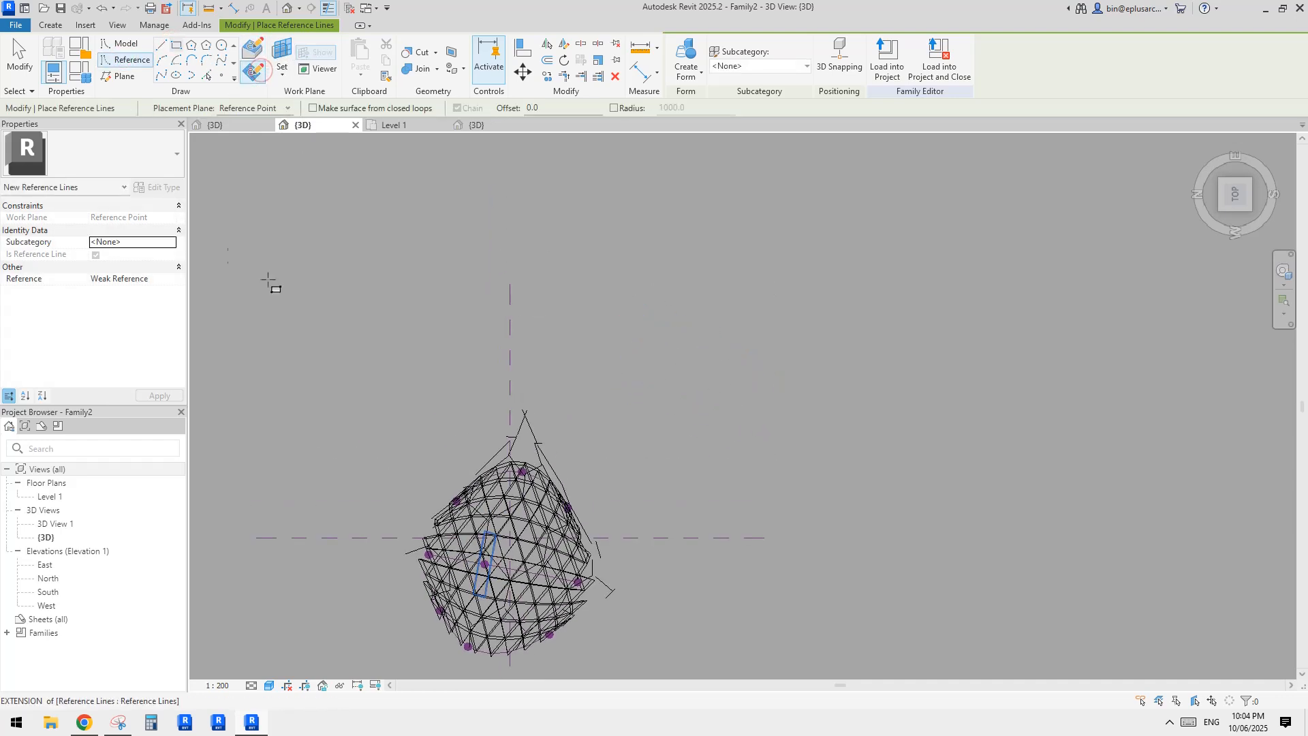
click(251, 107)
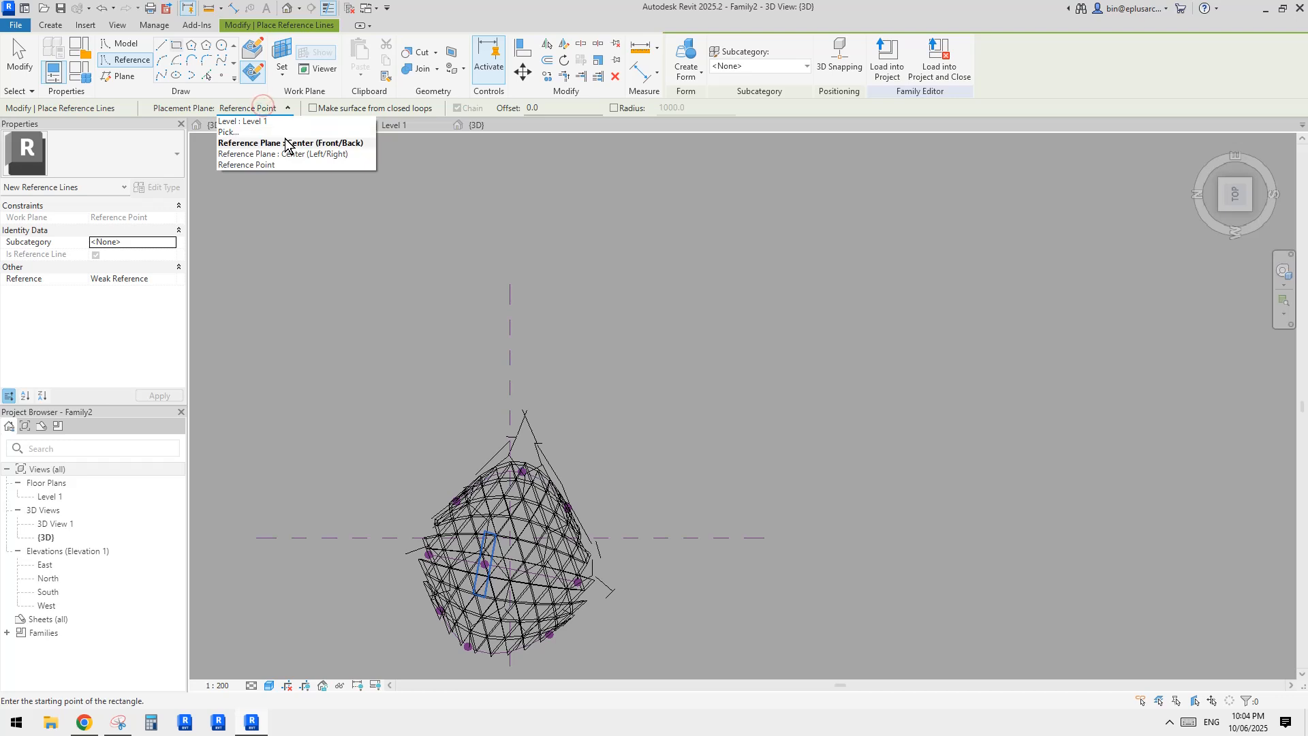
click(265, 122)
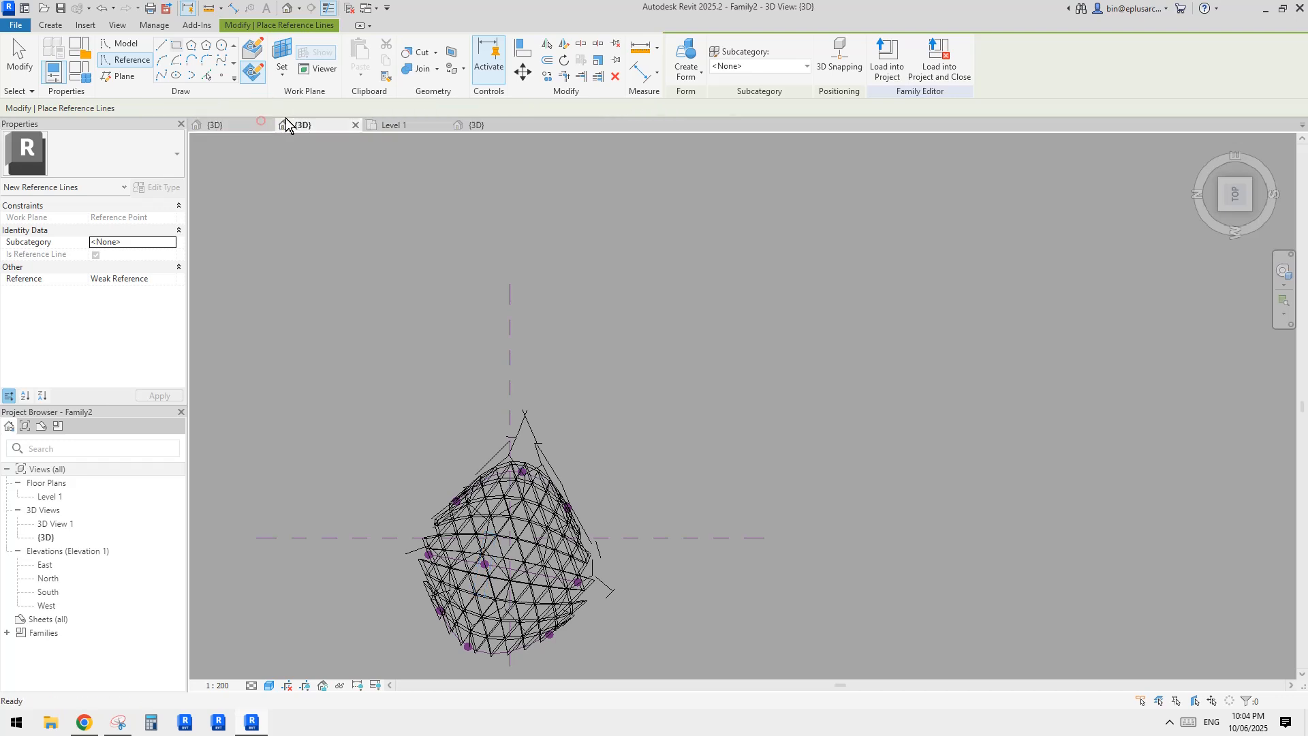
Draw a 20000 by 20000 reference-line rectangle in the empty area above and to the right of the dome.
click(177, 46)
click(615, 357)
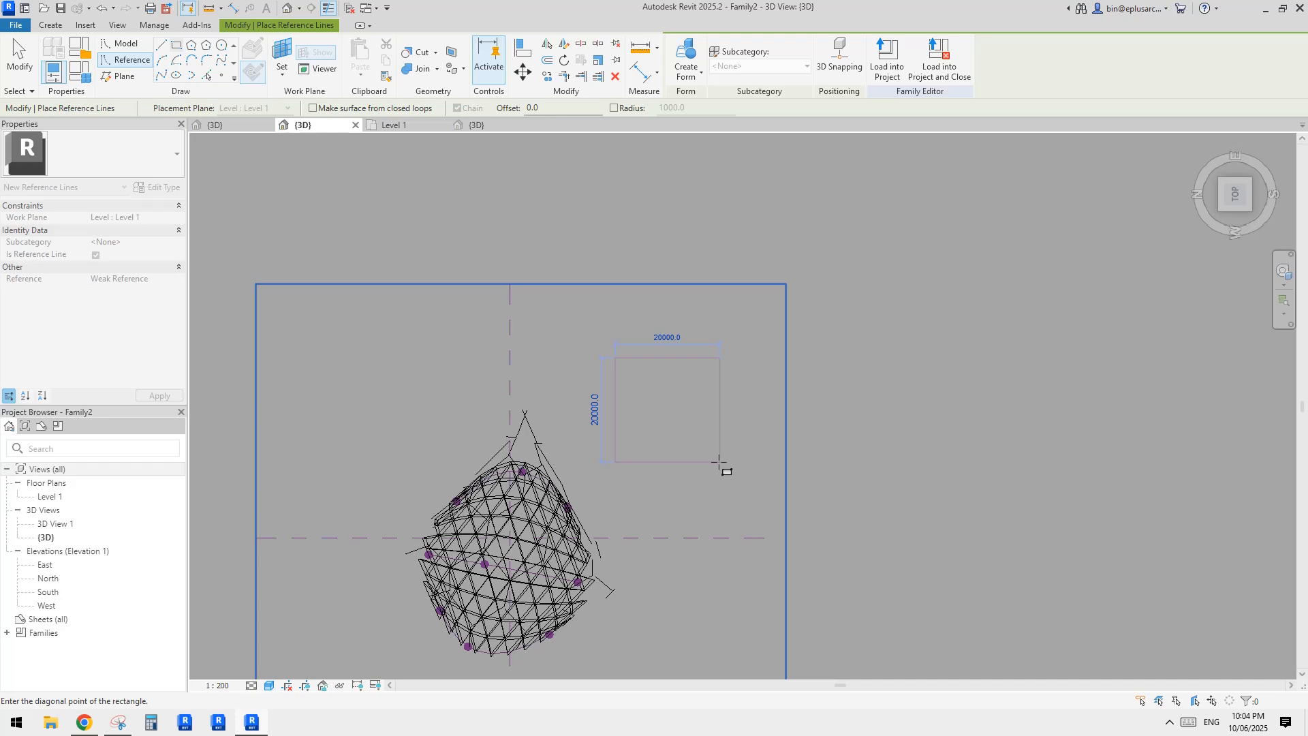
click(719, 462)
scroll(689, 426, up, 3)
key(Escape)
key(Escape)
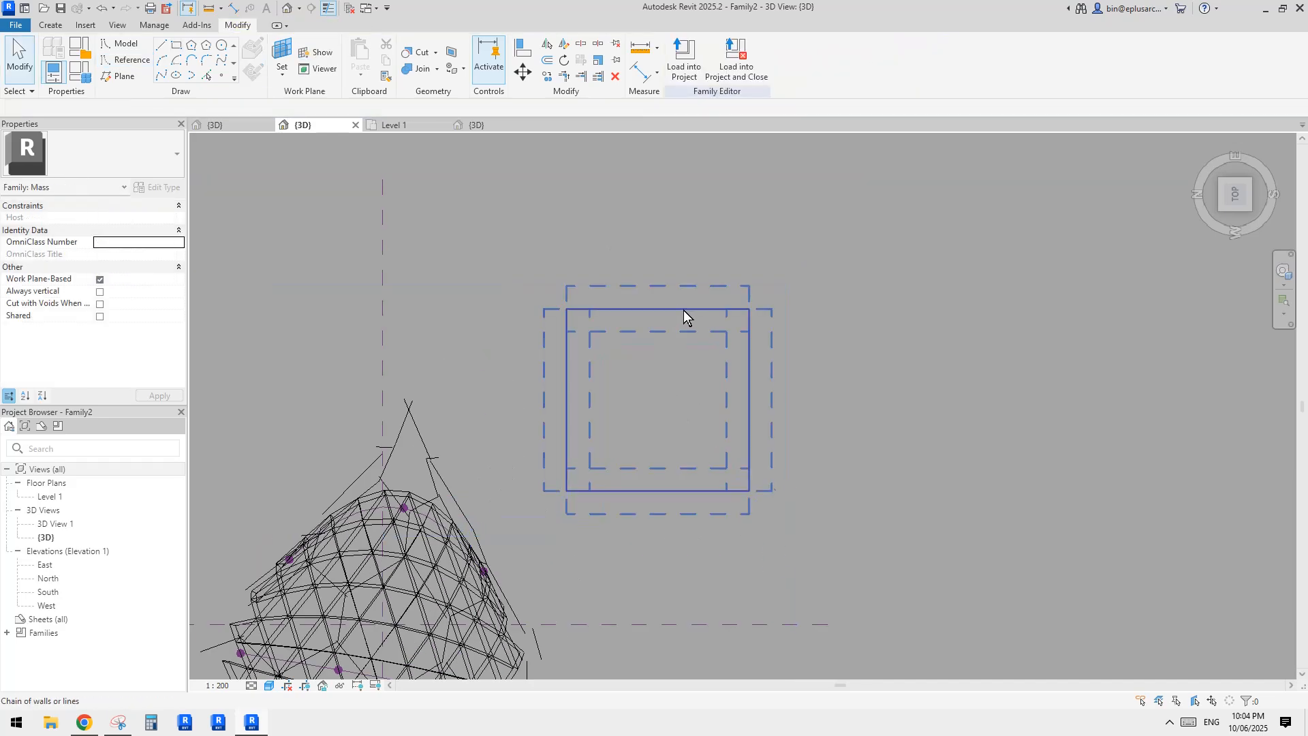
Create a form from the four connected reference lines of the square beside the dome.
click(684, 309)
middle_drag(800, 299, 802, 284)
click(687, 54)
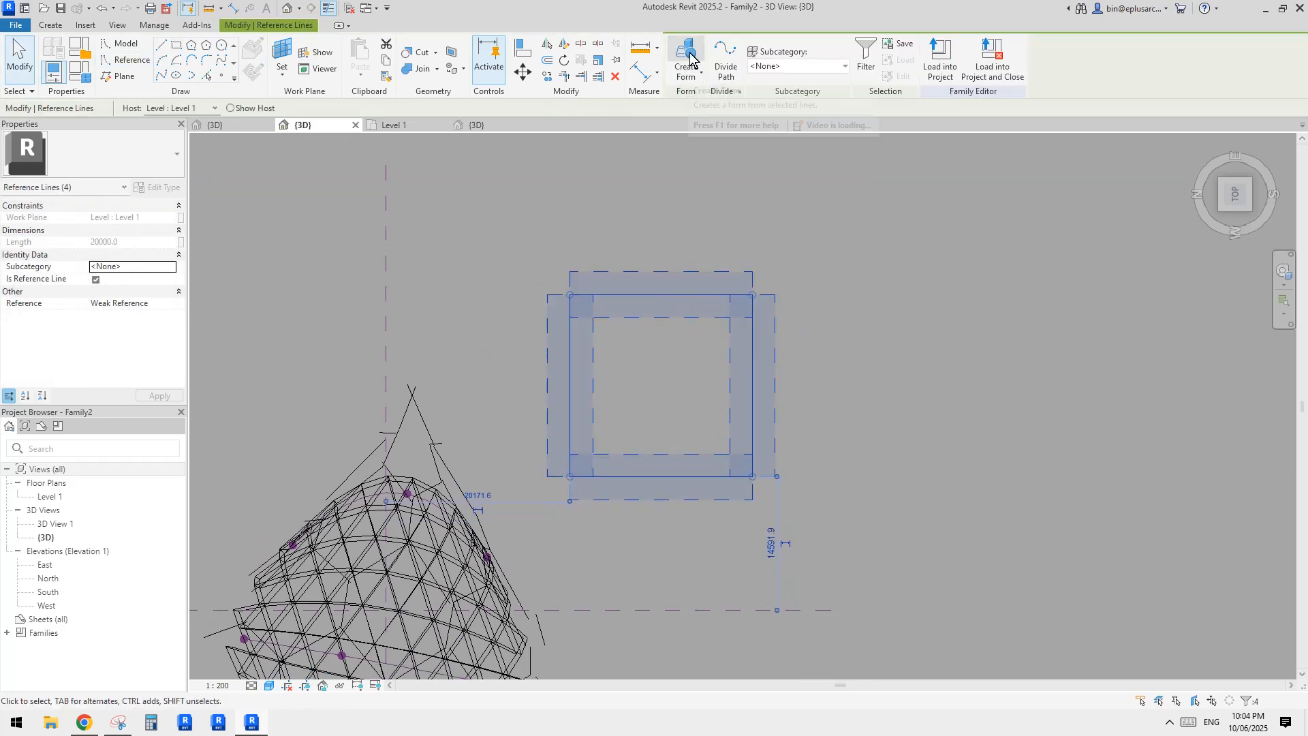
click(823, 503)
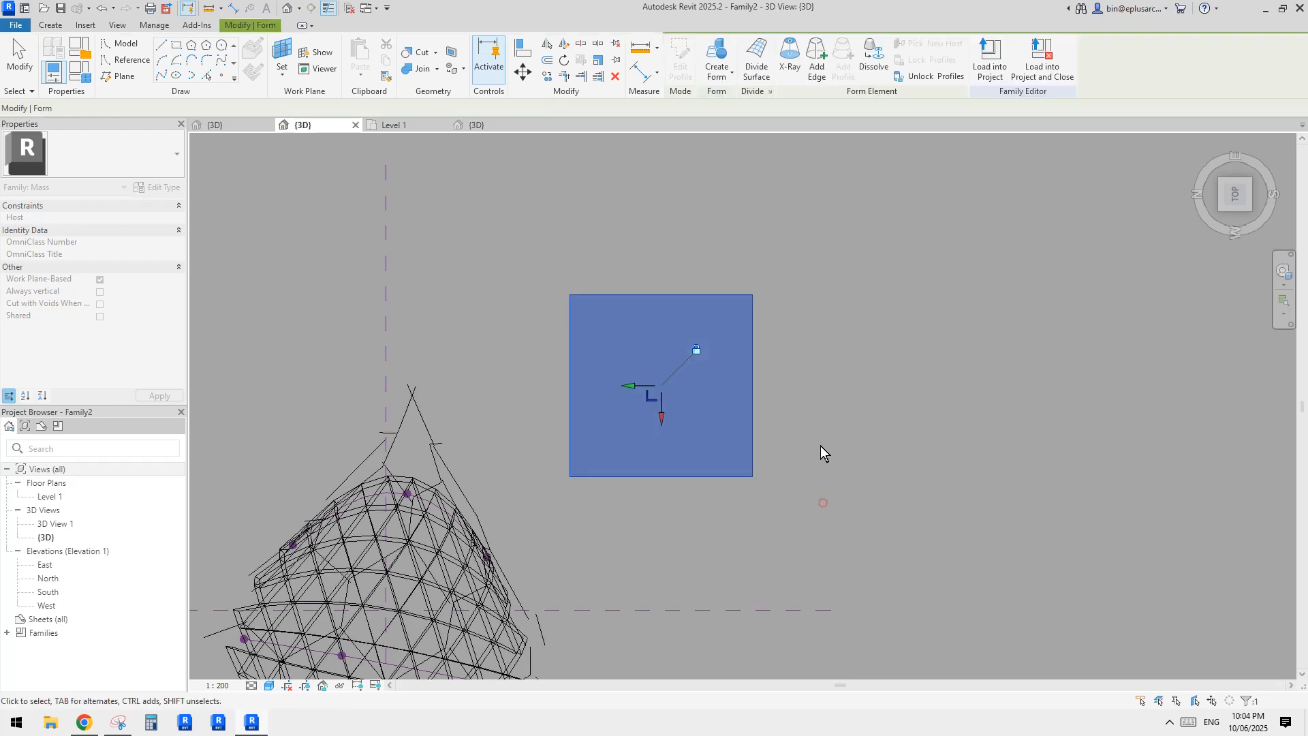
Delete the form just created from the square's reference lines beside the dome.
click(284, 10)
shift+middle_drag(806, 373, 855, 172)
middle_drag(577, 573, 657, 359)
click(674, 371)
key(Delete)
Create a flat planar form, not an extruded box, from the square's chain of reference lines.
click(738, 395)
scroll(694, 395, up, 3)
key(Escape)
key(Tab)
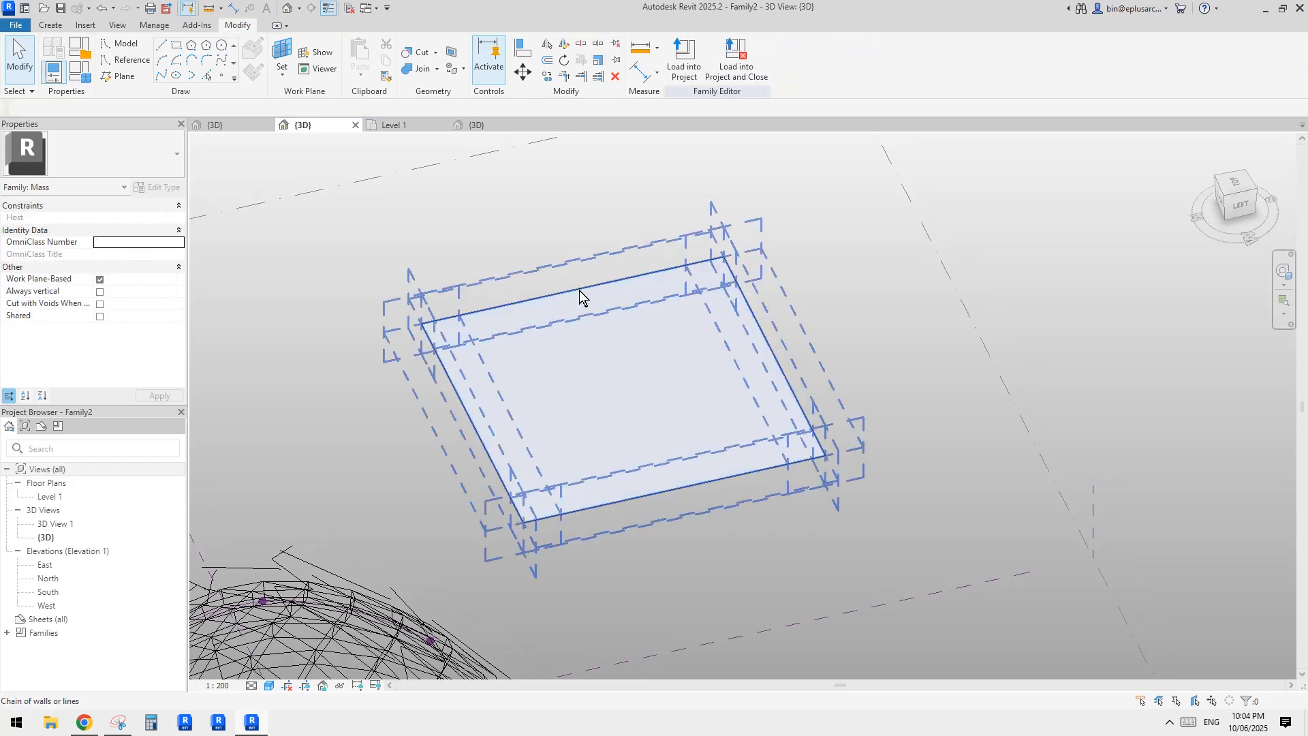
click(584, 295)
click(686, 62)
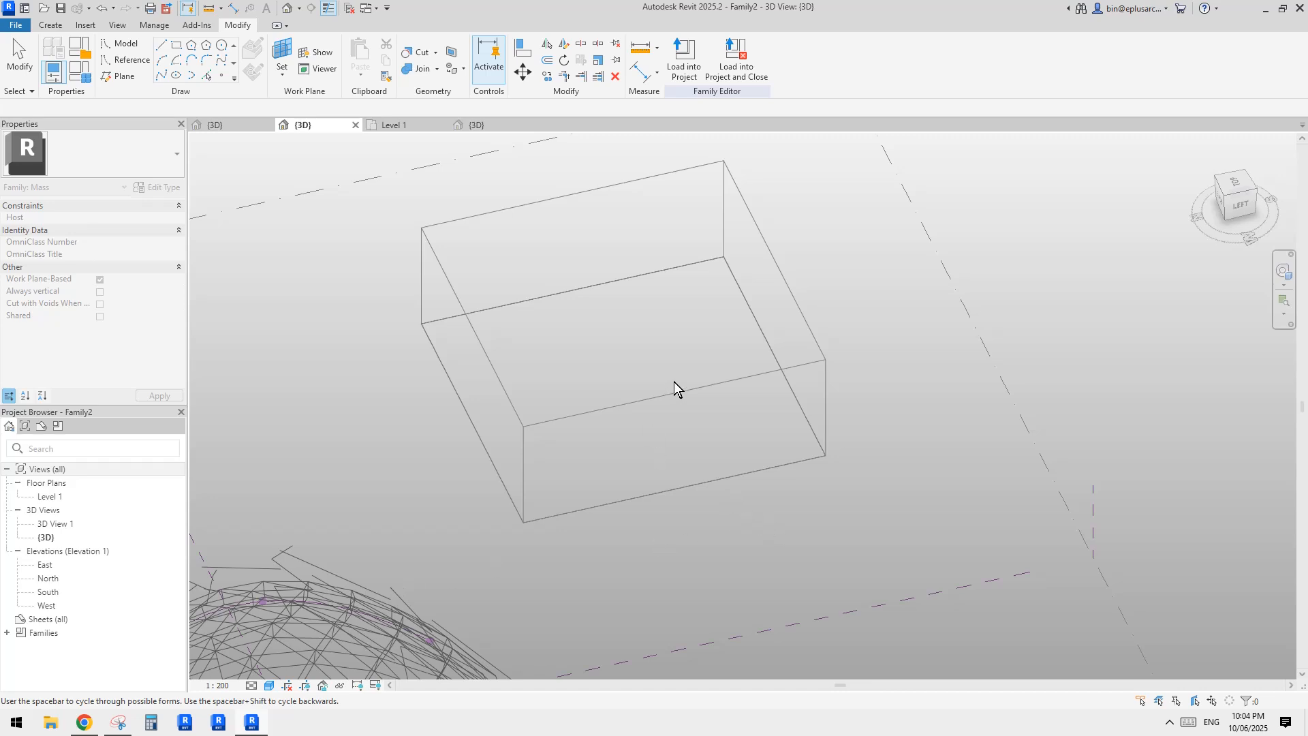
key(space)
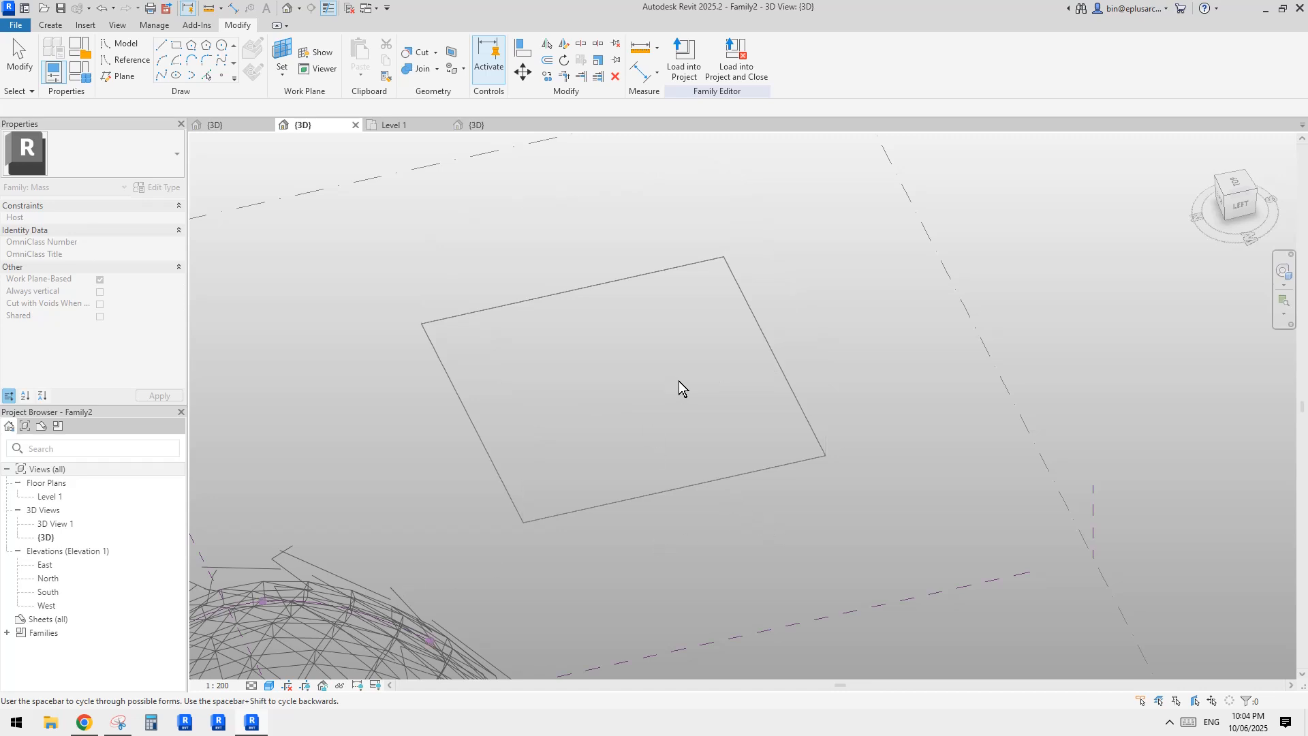
click(679, 382)
middle_drag(838, 418, 792, 397)
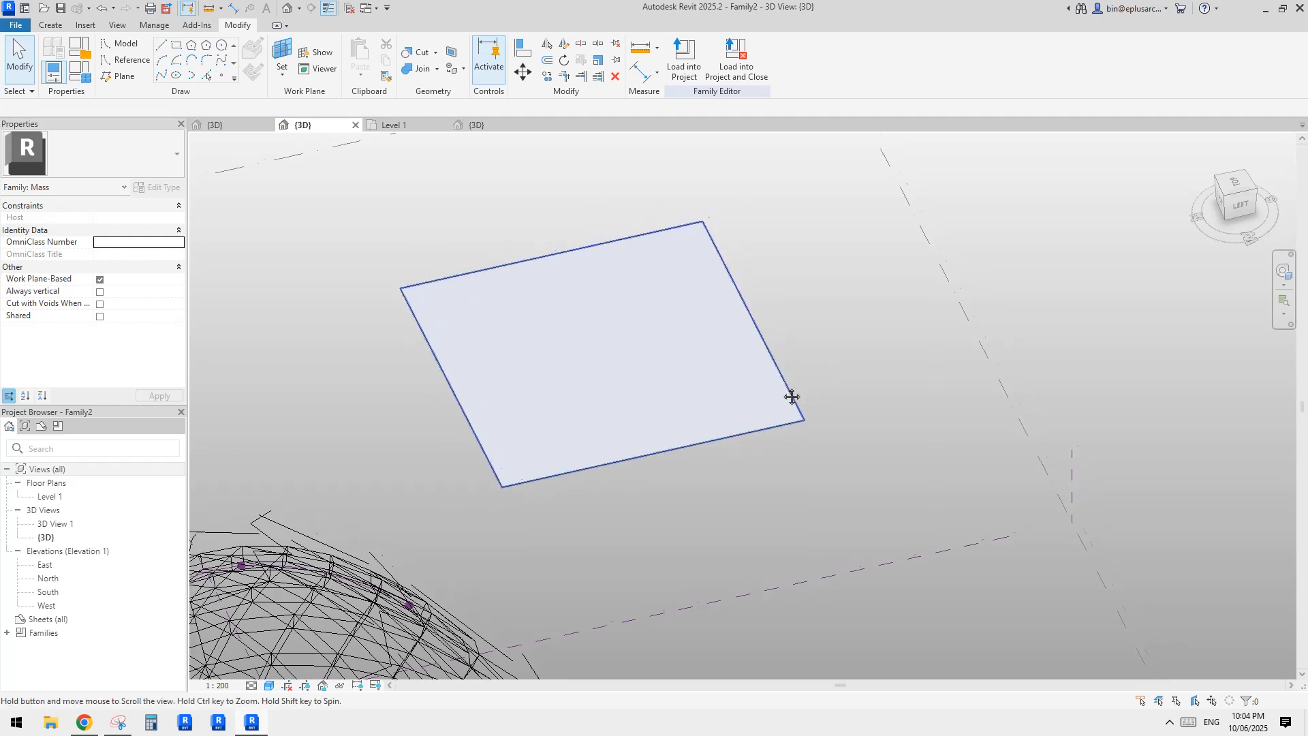
Divide the flat square form's surface and apply the Hexagon pattern to it.
click(616, 322)
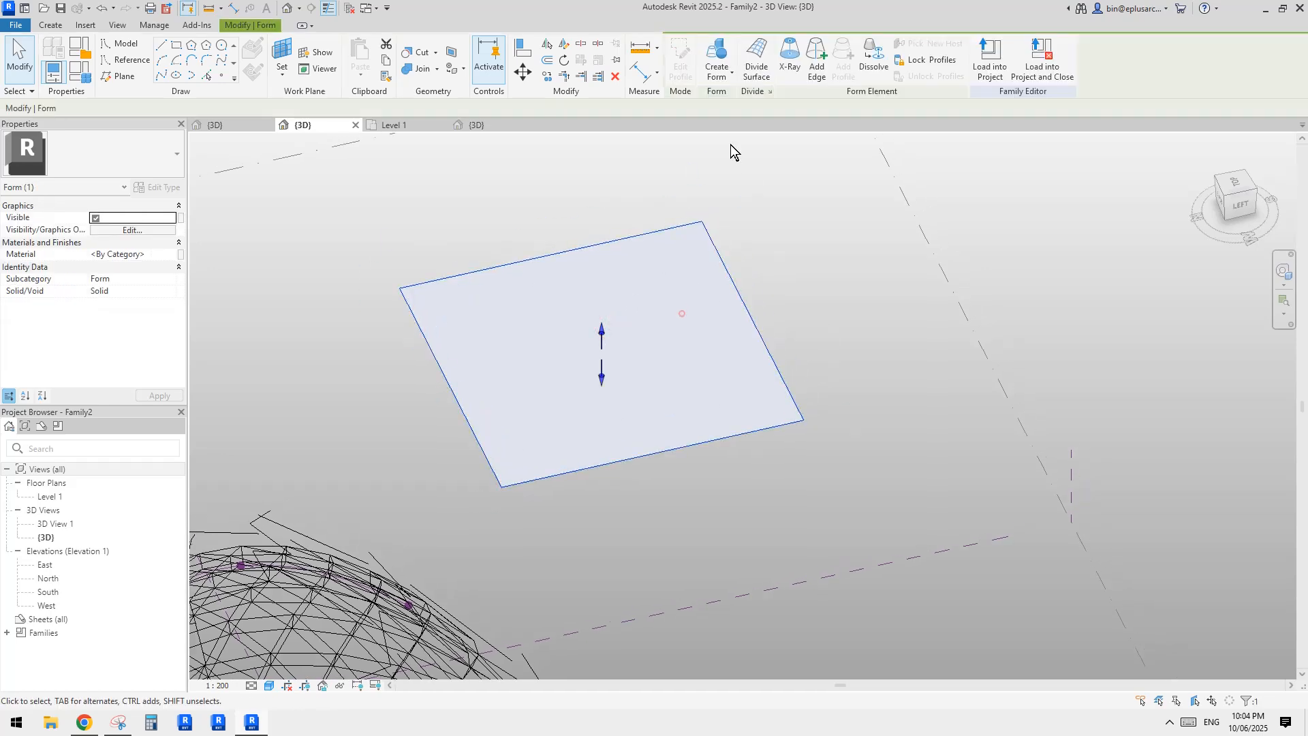
click(756, 61)
click(132, 157)
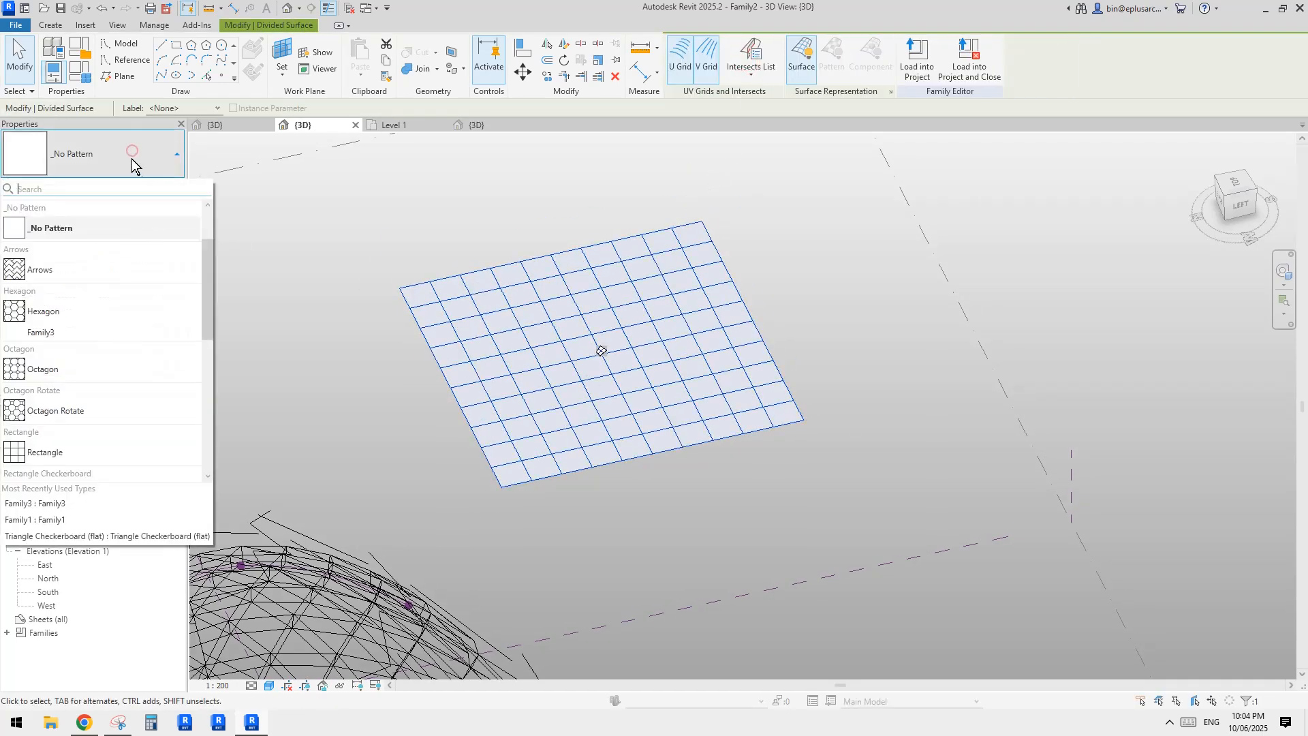
click(46, 315)
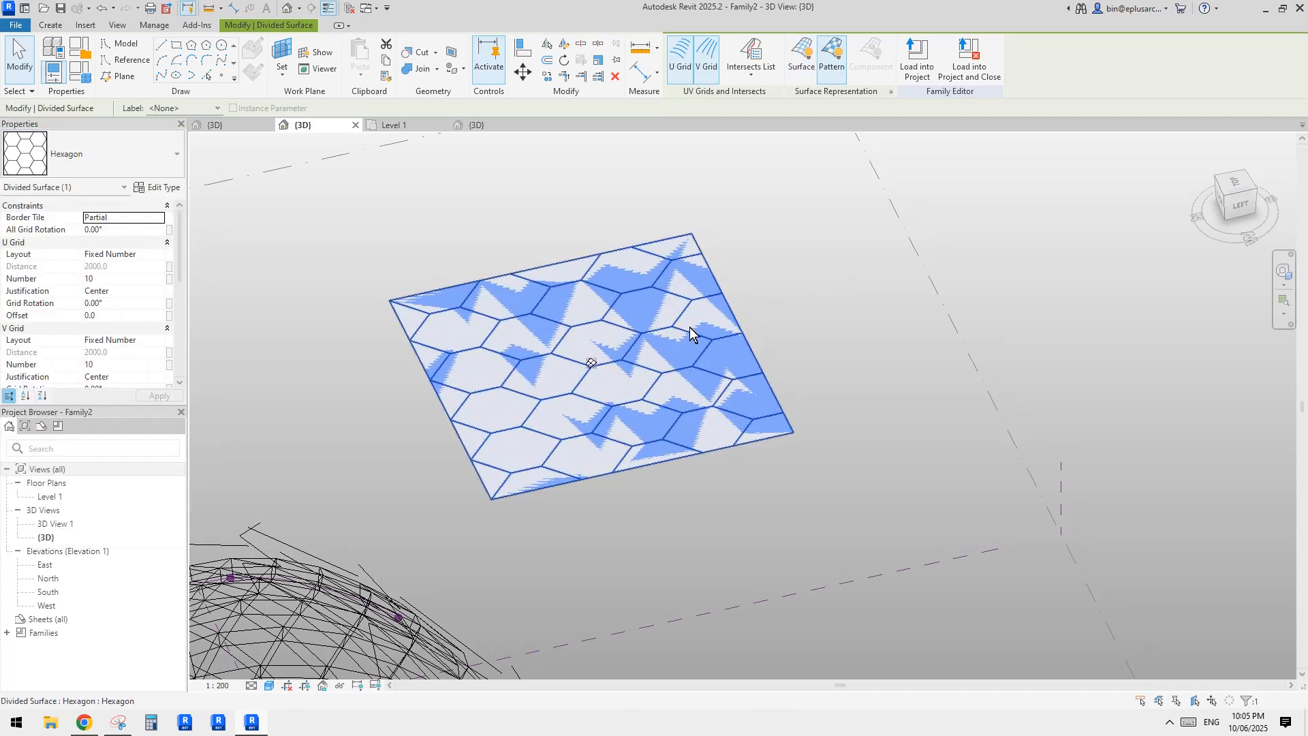
scroll(717, 289, up, 2)
click(914, 252)
Add a second divided surface on the same square form and give it the Triangle Checkerboard (flat) pattern.
click(729, 314)
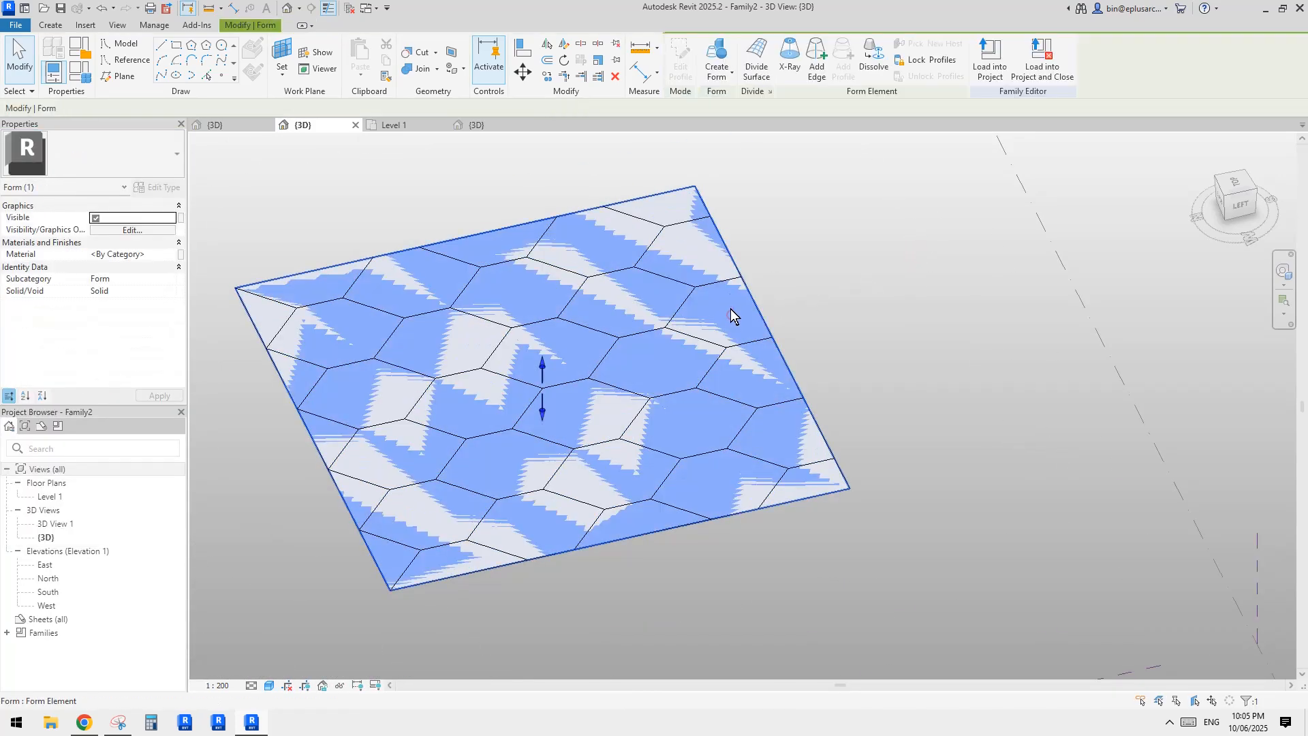
click(139, 158)
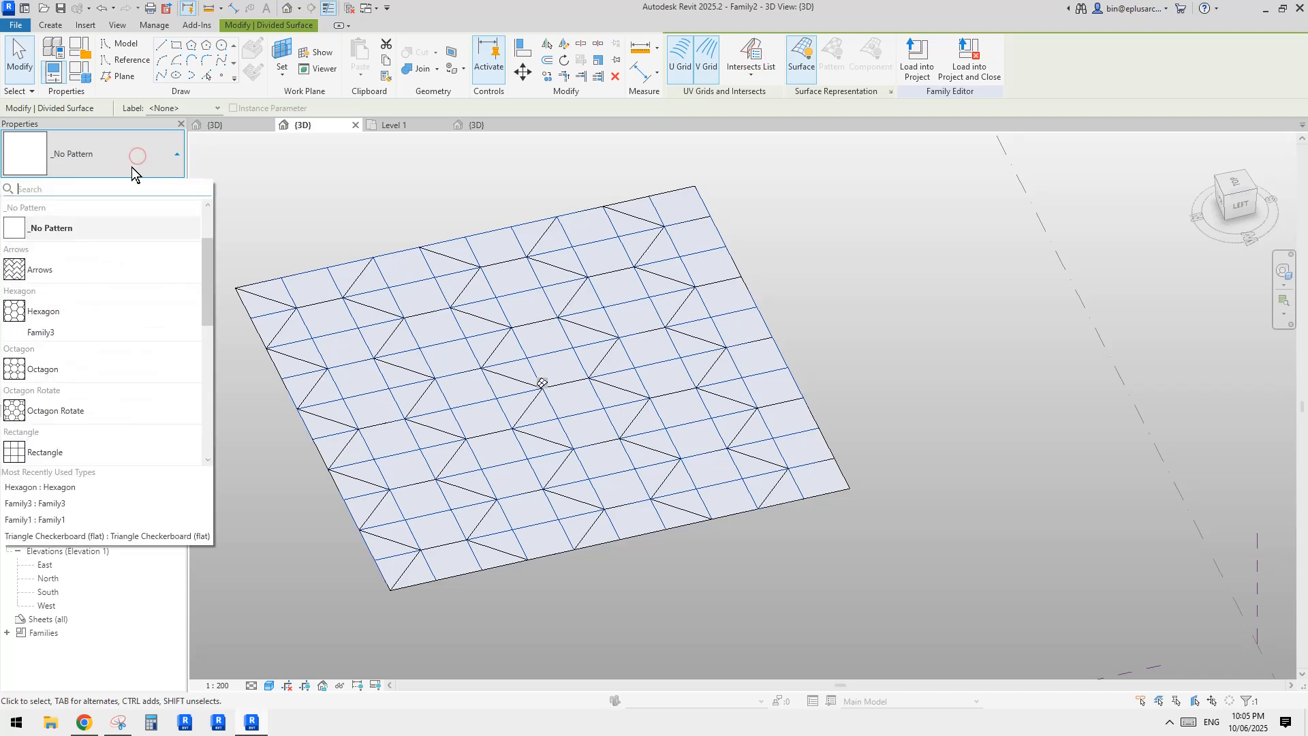
scroll(113, 370, down, 5)
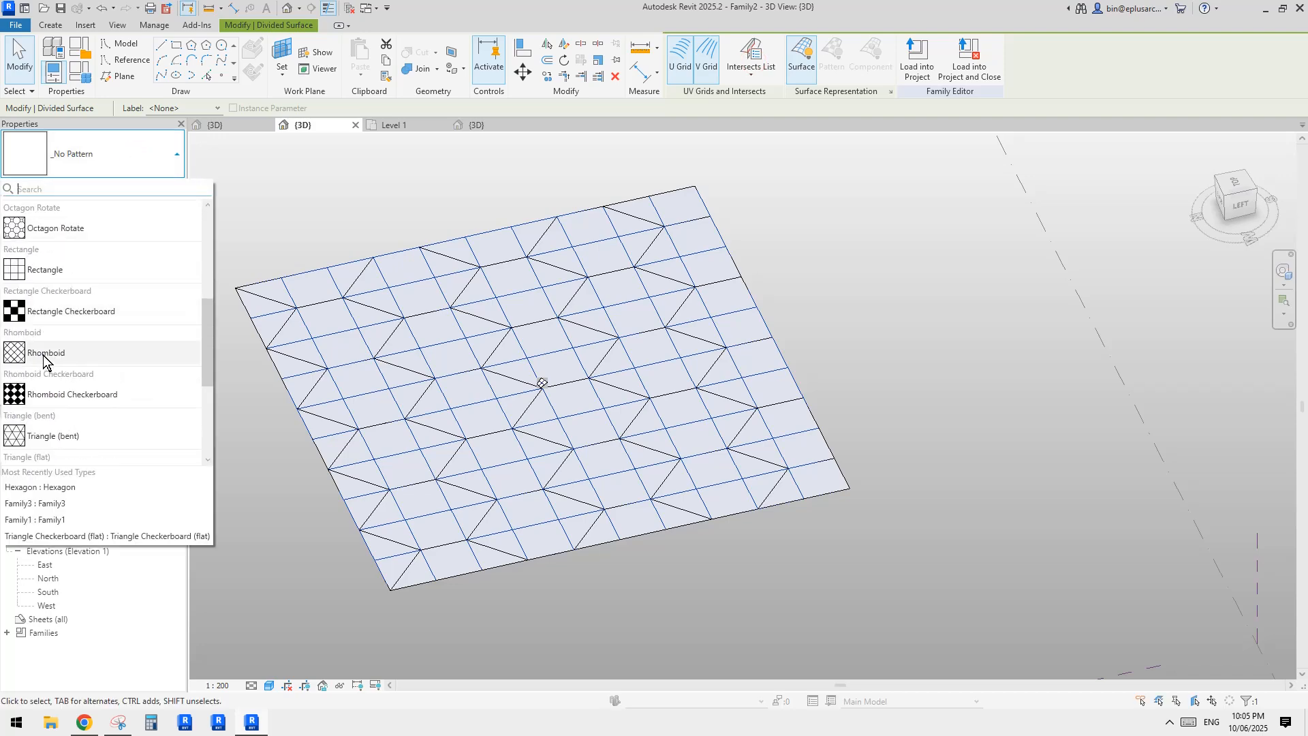
scroll(82, 386, down, 4)
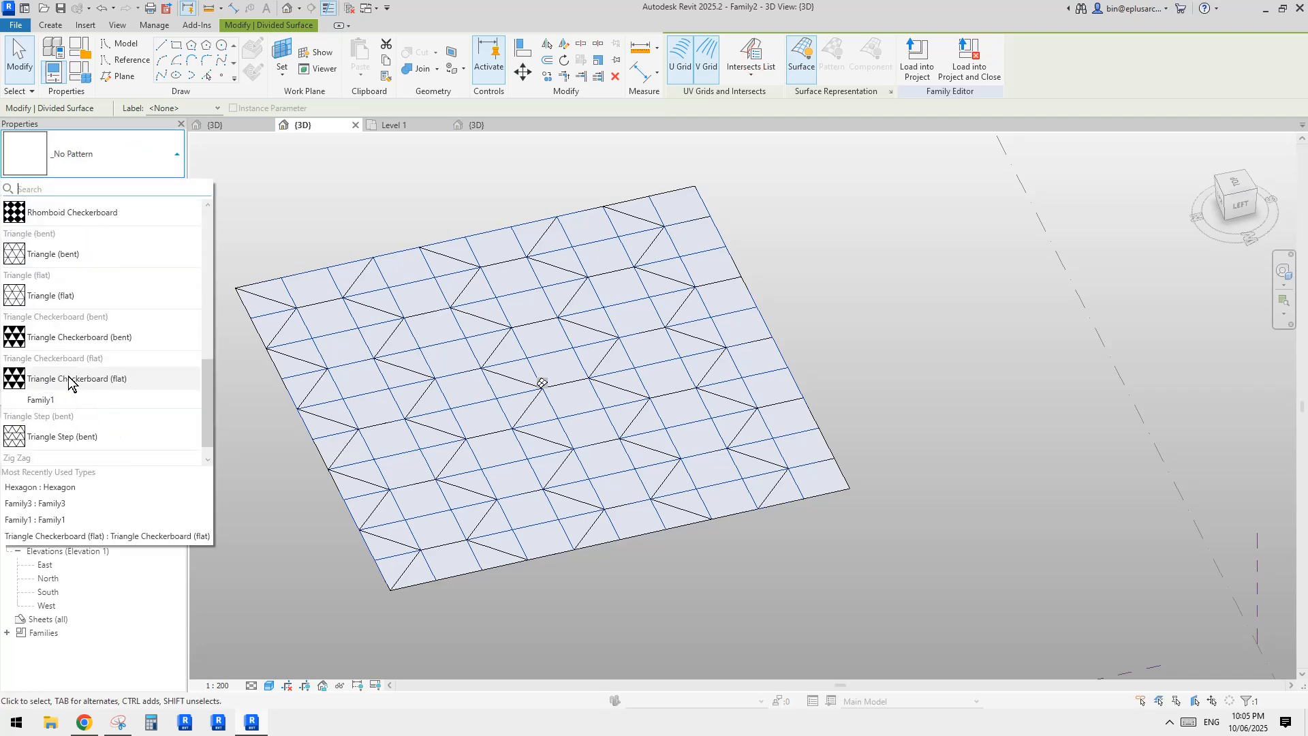
click(67, 379)
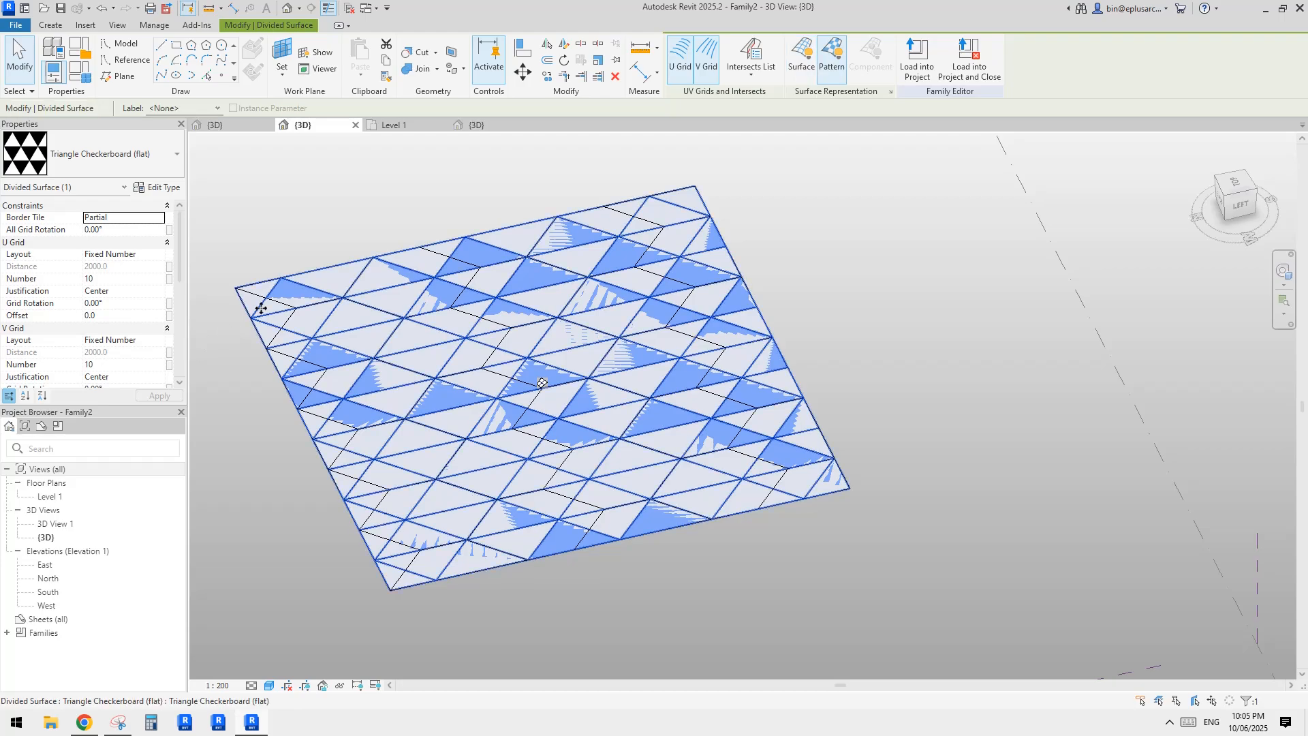
scroll(818, 352, down, 2)
mouse_move(816, 352)
shift+middle_down()
mouse_move(785, 377)
mouse_move(842, 361)
mouse_move(775, 354)
mouse_move(759, 329)
mouse_move(754, 345)
mouse_move(811, 346)
shift+middle_up()
click(845, 355)
Set the U and V grid layouts of the square's triangle divided surface to Fixed Distance with 4000 spacing.
scroll(844, 356, down, 2)
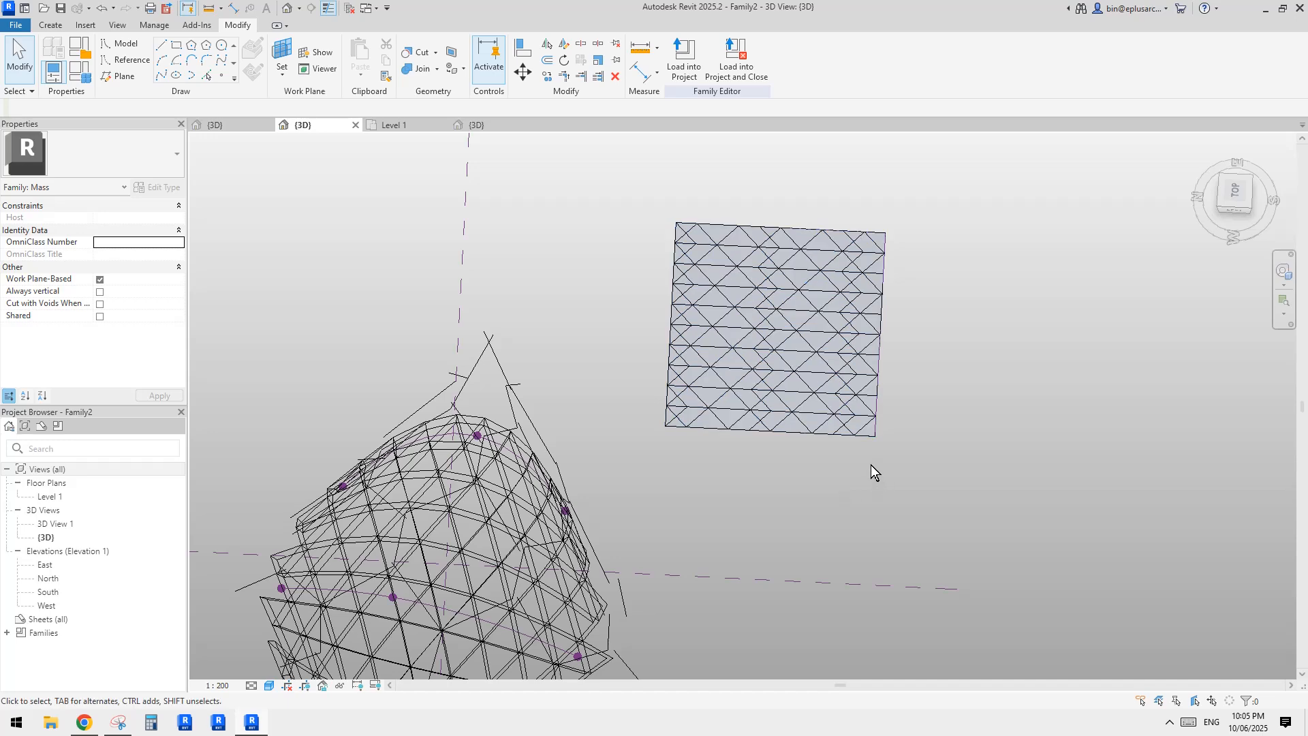
shift+middle_drag(870, 468, 622, 393)
click(530, 377)
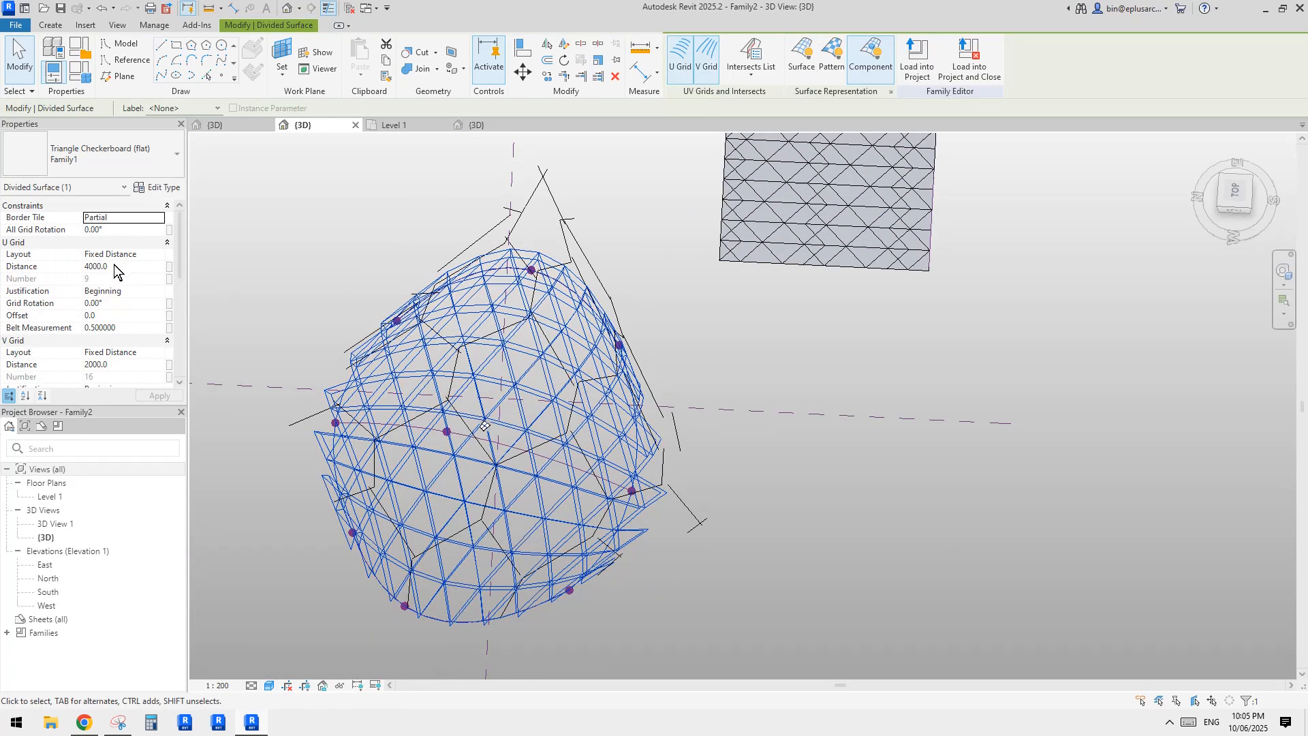
scroll(841, 219, up, 5)
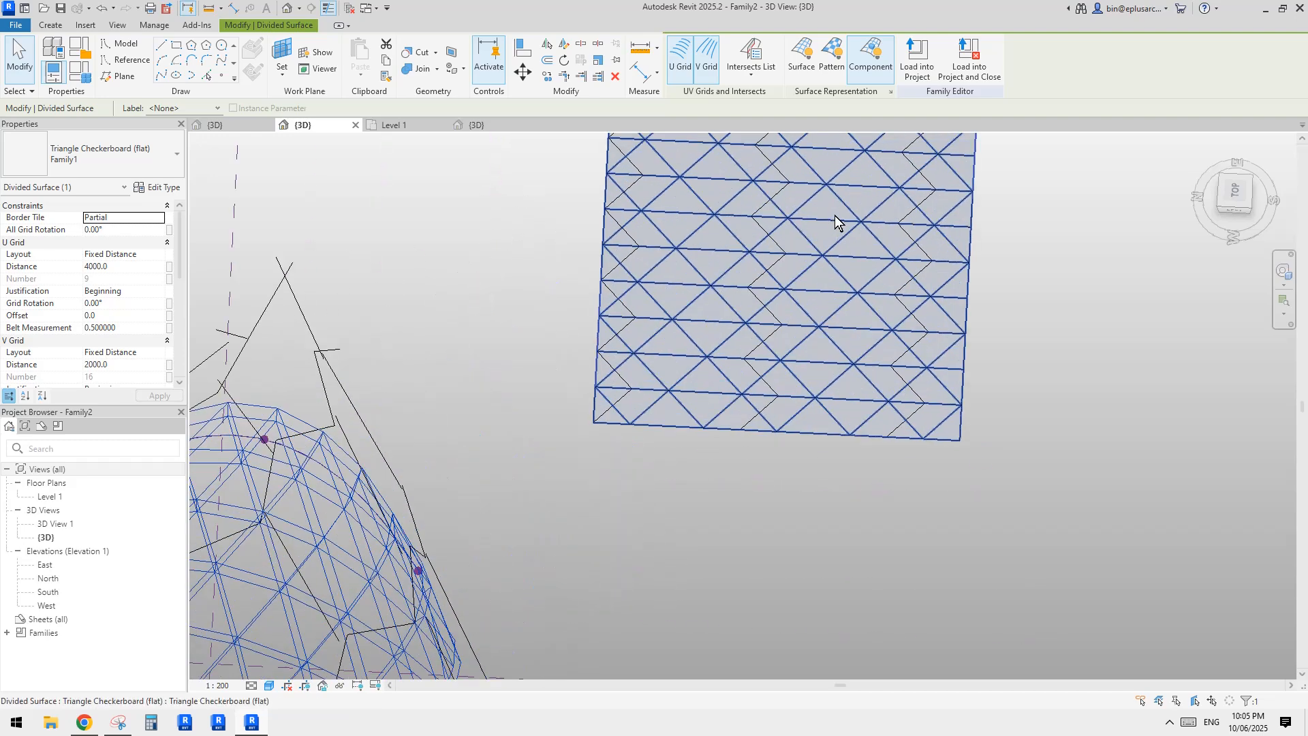
click(839, 208)
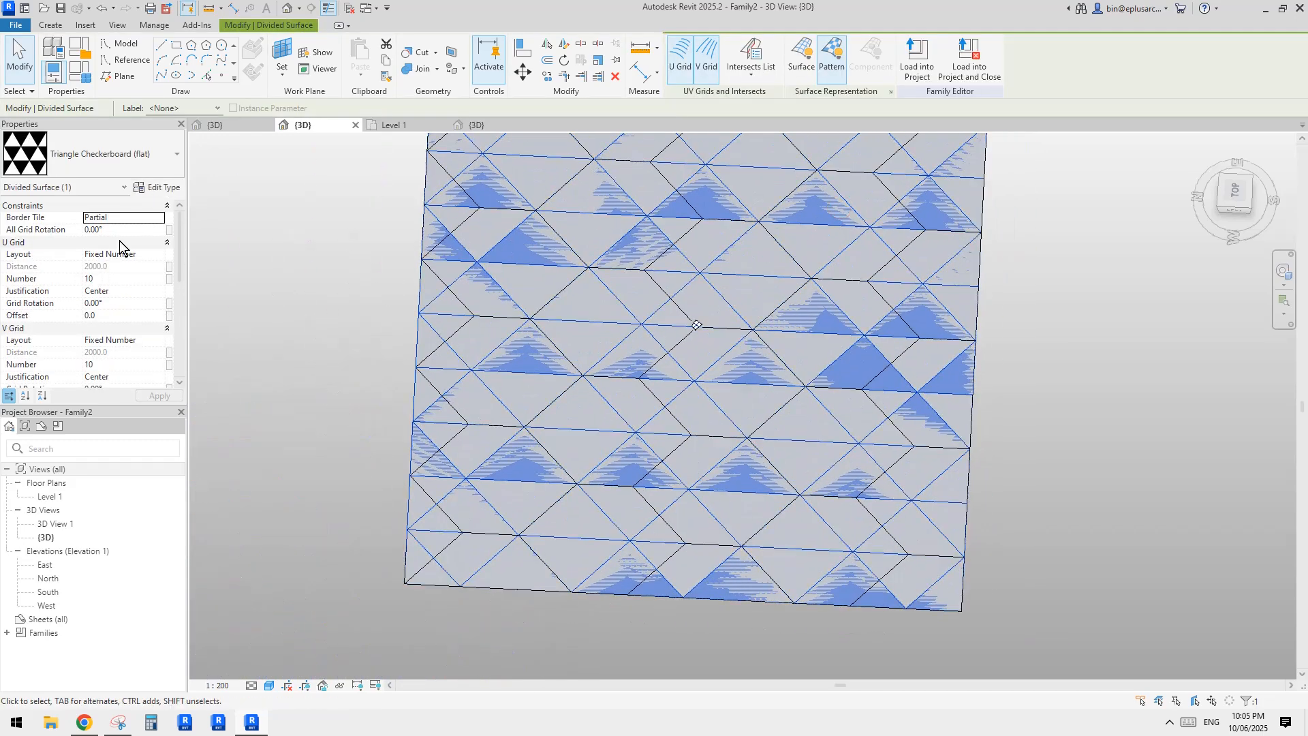
click(161, 255)
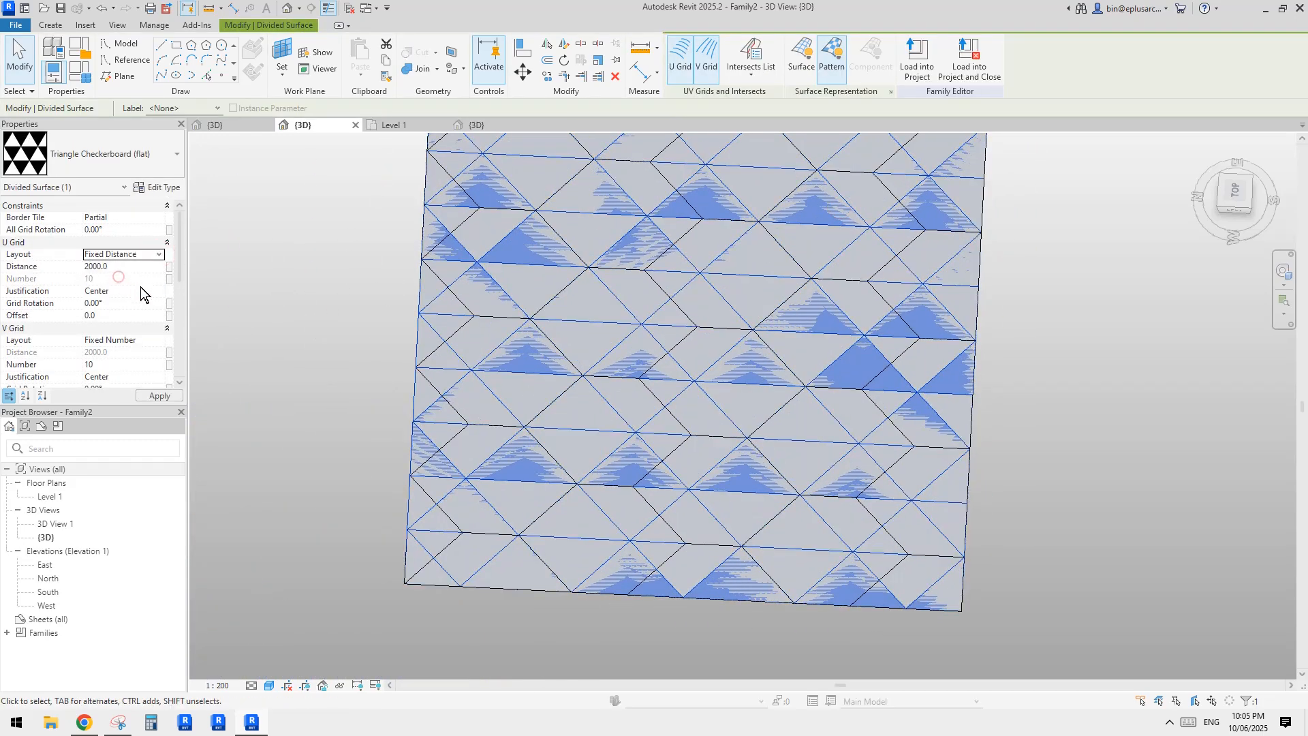
click(150, 341)
click(117, 363)
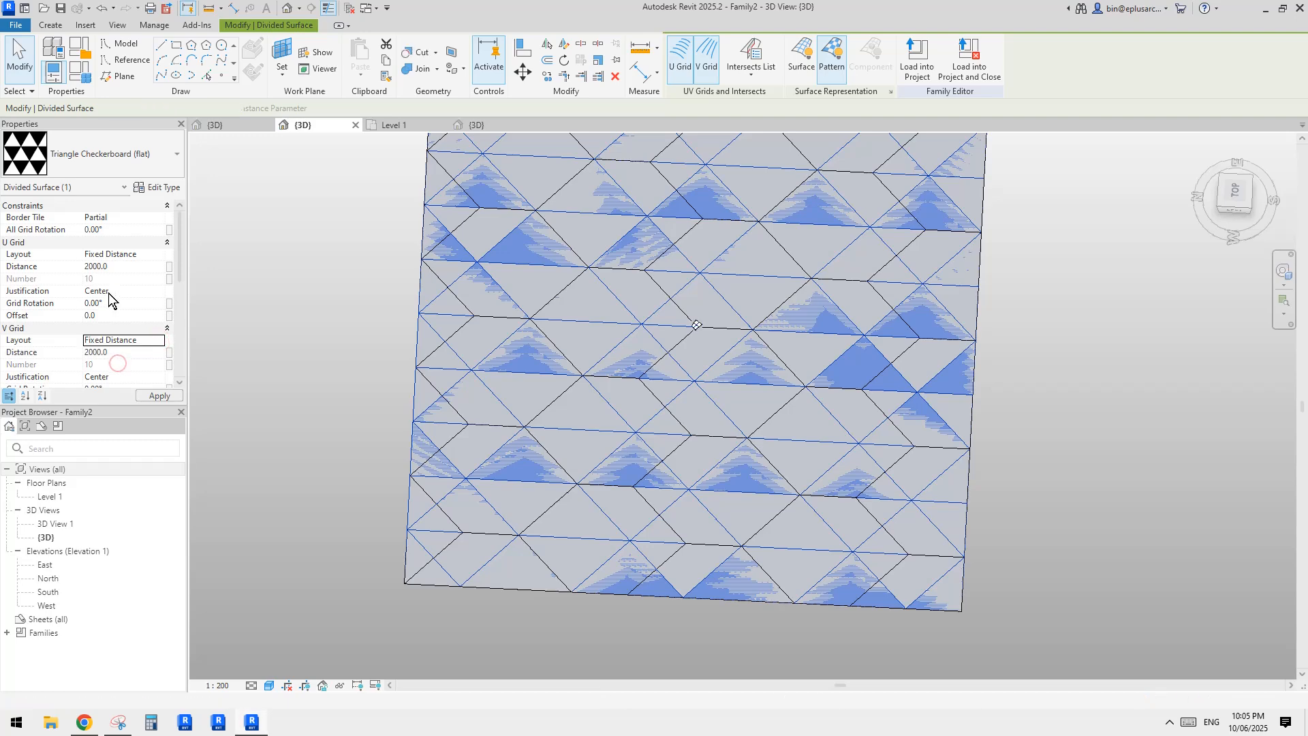
click(123, 268)
text(400)
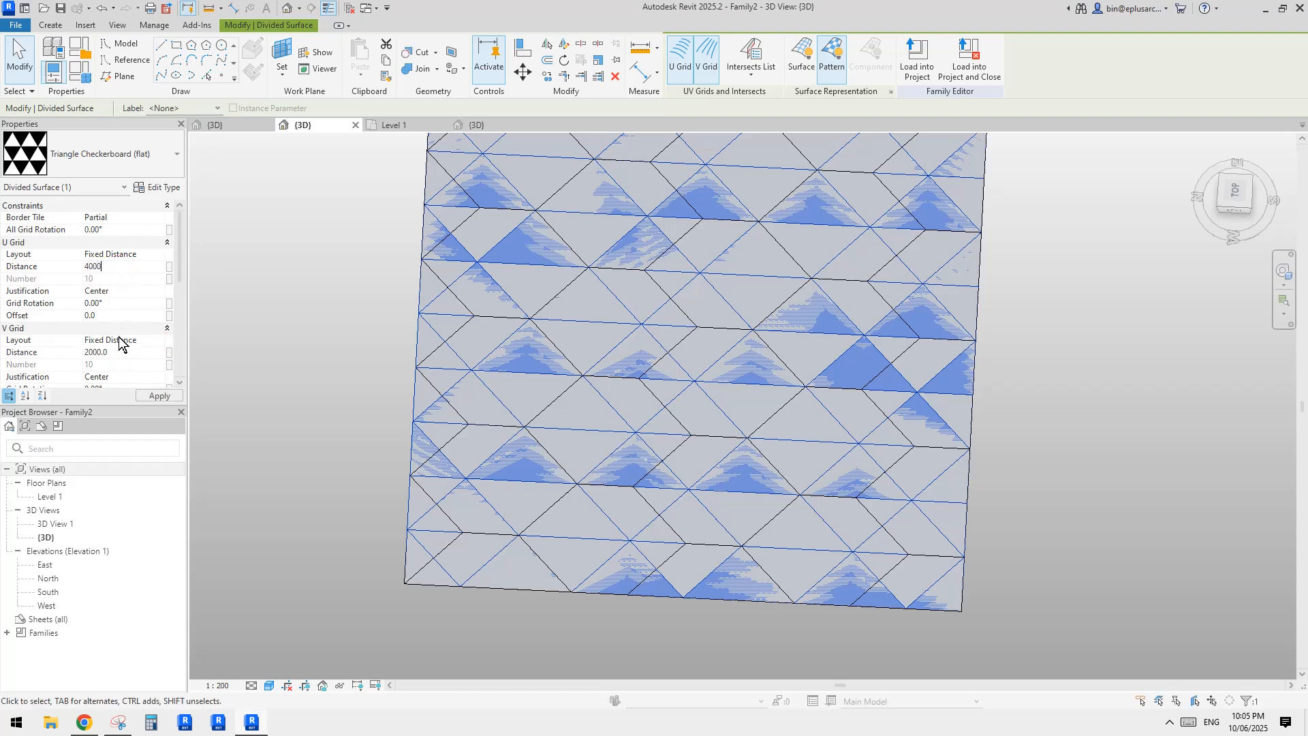
click(125, 354)
text(400)
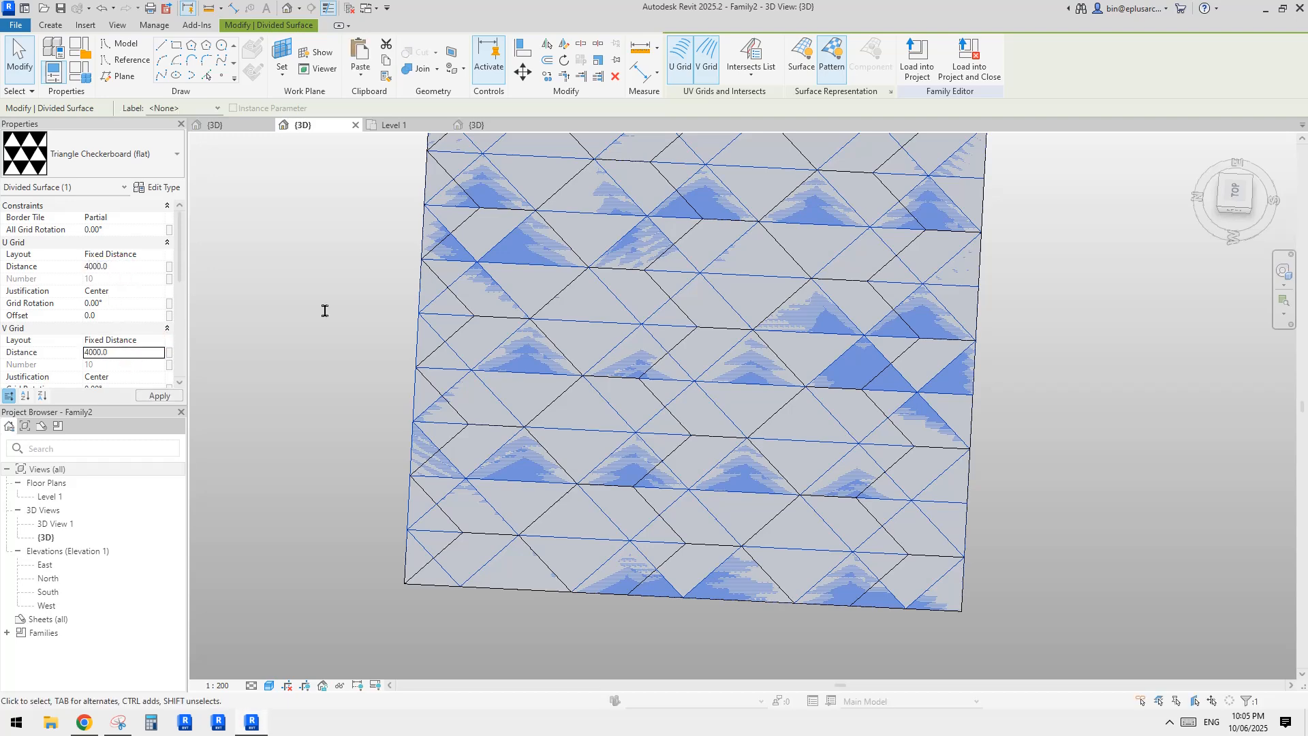
Examine the U and V grid distances and justification of the dome's Family1 triangle divided surface.
middle_drag(682, 239, 649, 253)
scroll(687, 281, down, 3)
shift+middle_drag(719, 289, 723, 259)
scroll(718, 245, down, 3)
scroll(715, 253, down, 1)
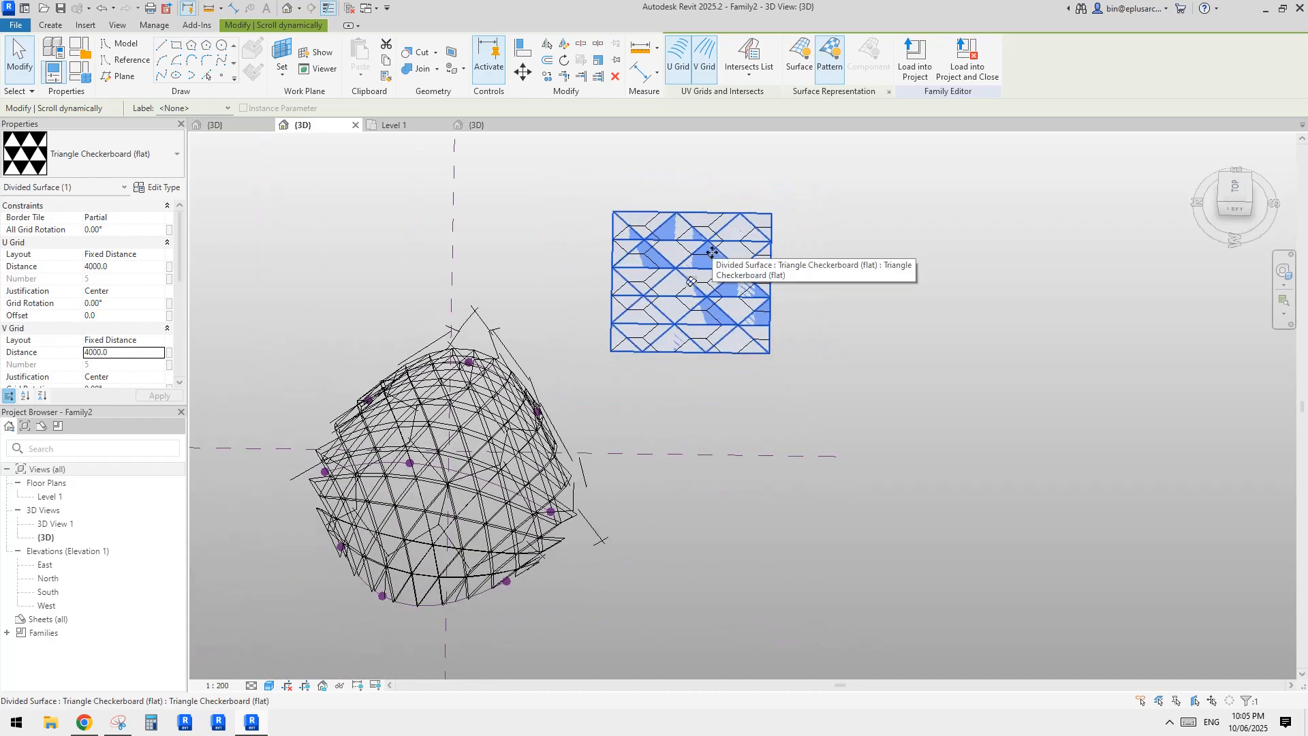
key(Escape)
scroll(484, 491, up, 2)
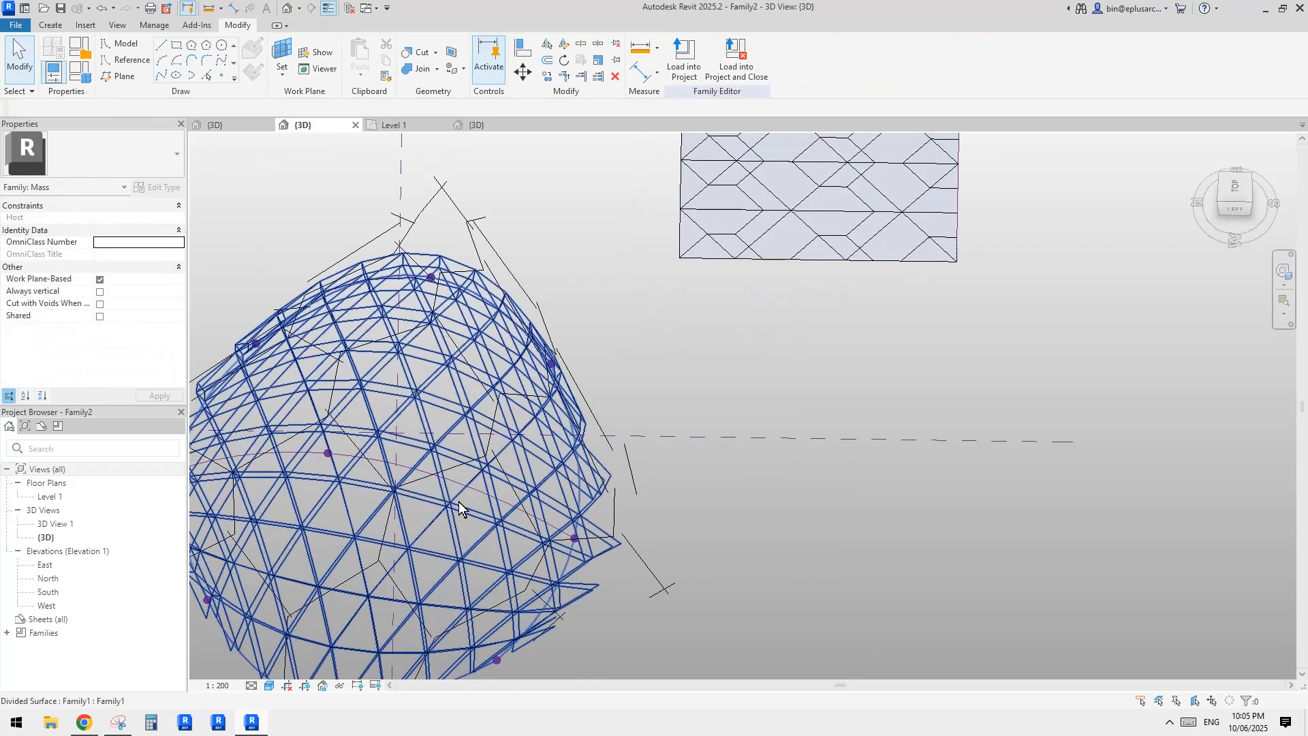
click(459, 502)
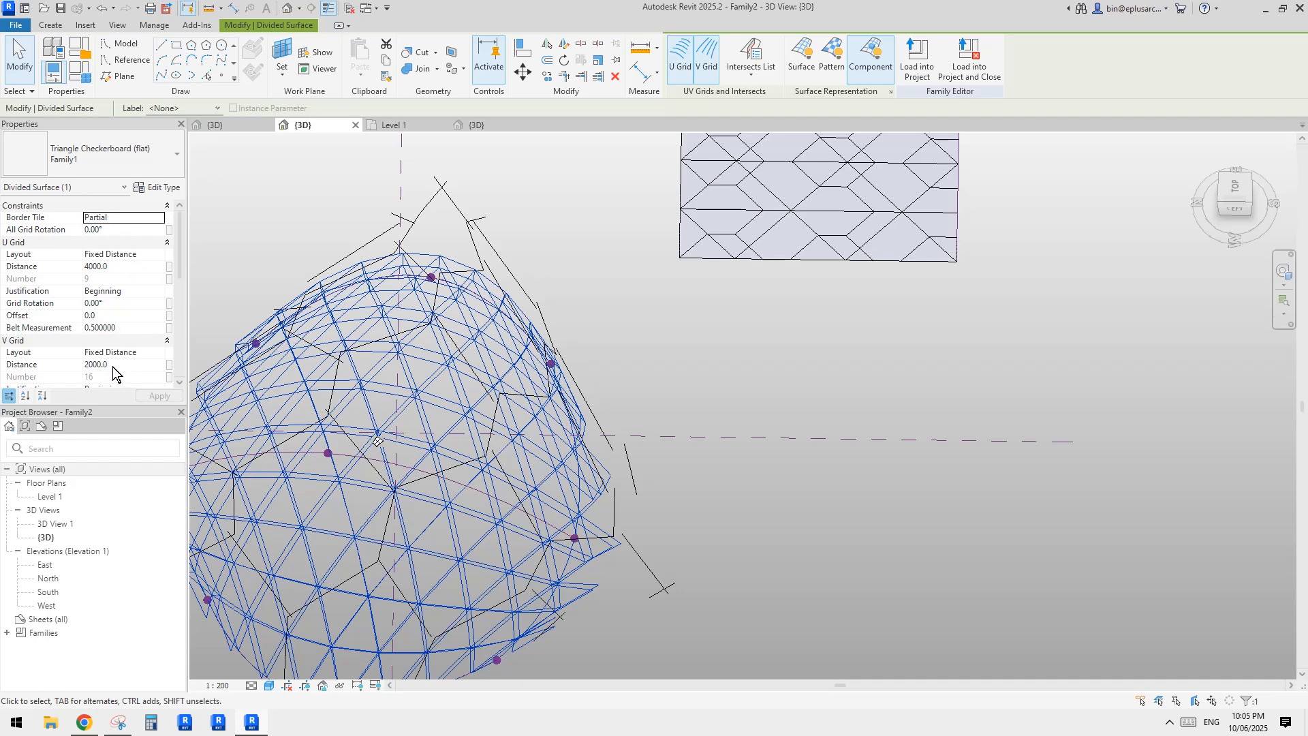
middle_drag(783, 228, 668, 446)
key(Escape)
Set the square's triangle divided surface to a V grid distance of 2000 and Beginning justification for both grids.
scroll(729, 301, up, 2)
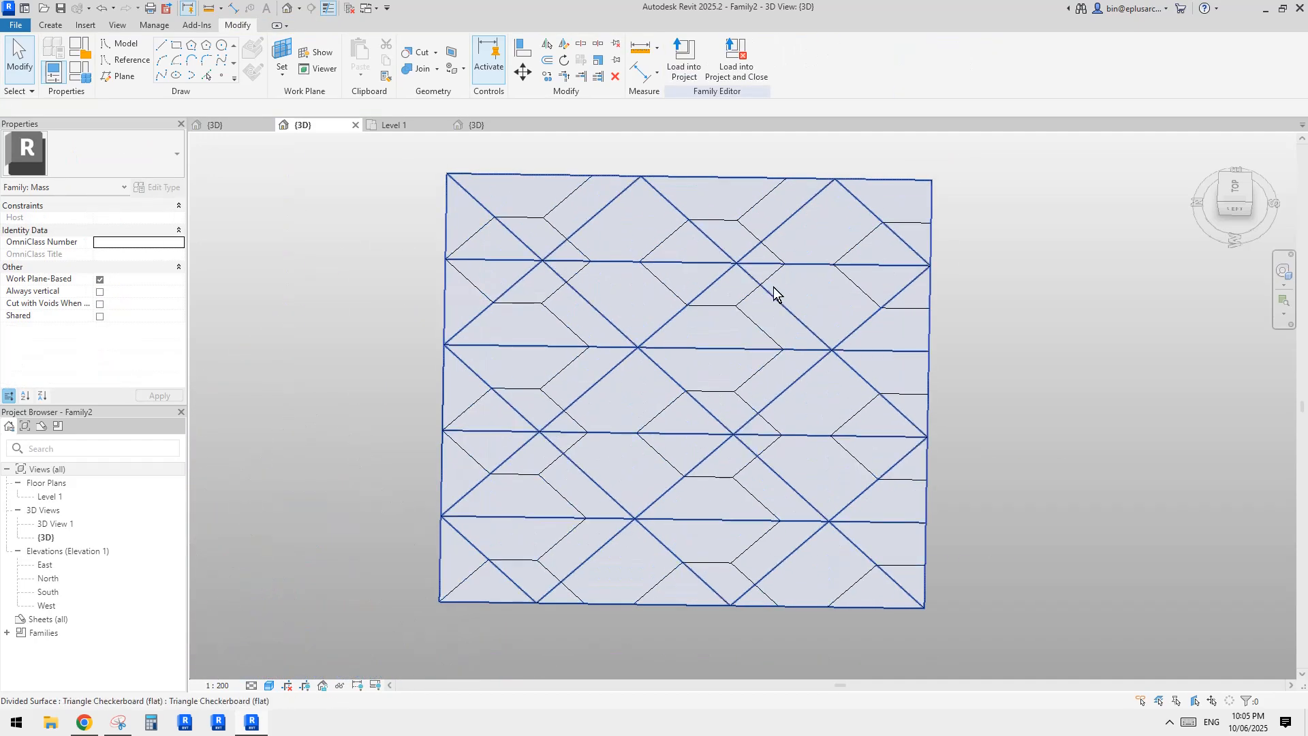
click(762, 289)
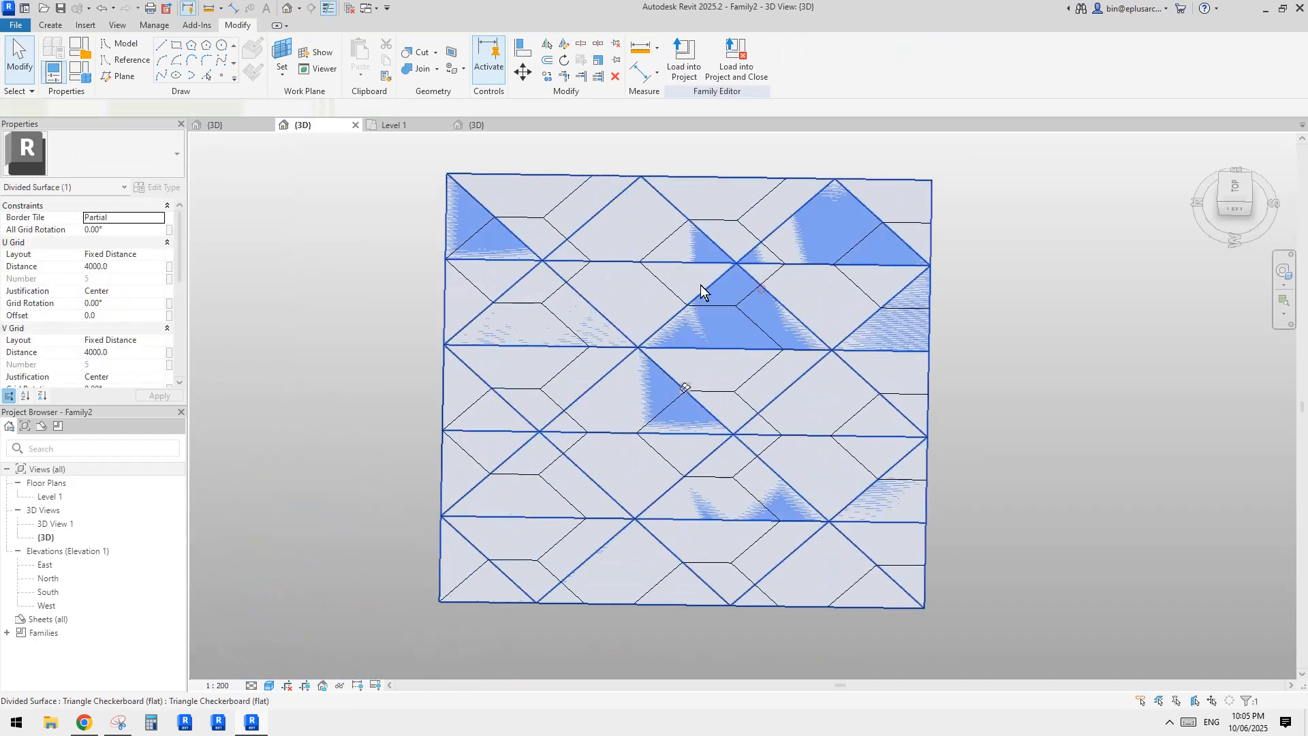
click(132, 354)
text(2)
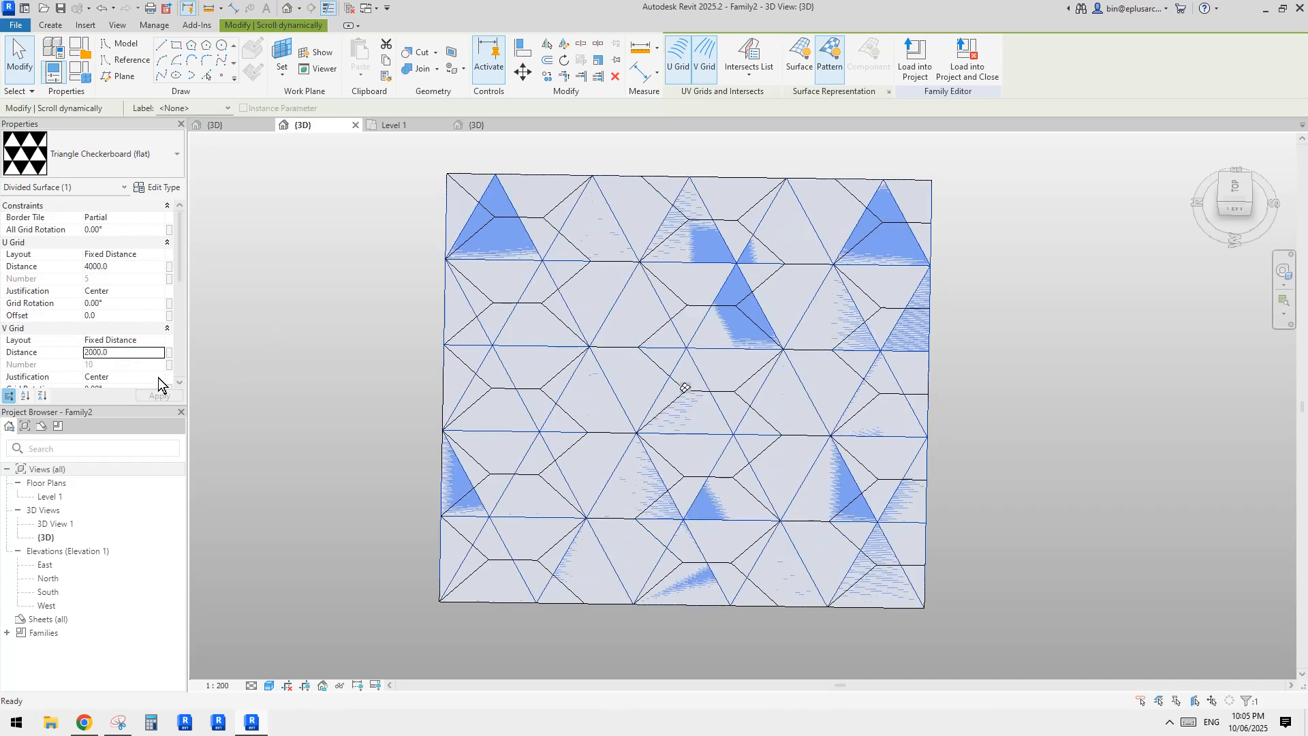
click(157, 378)
click(98, 390)
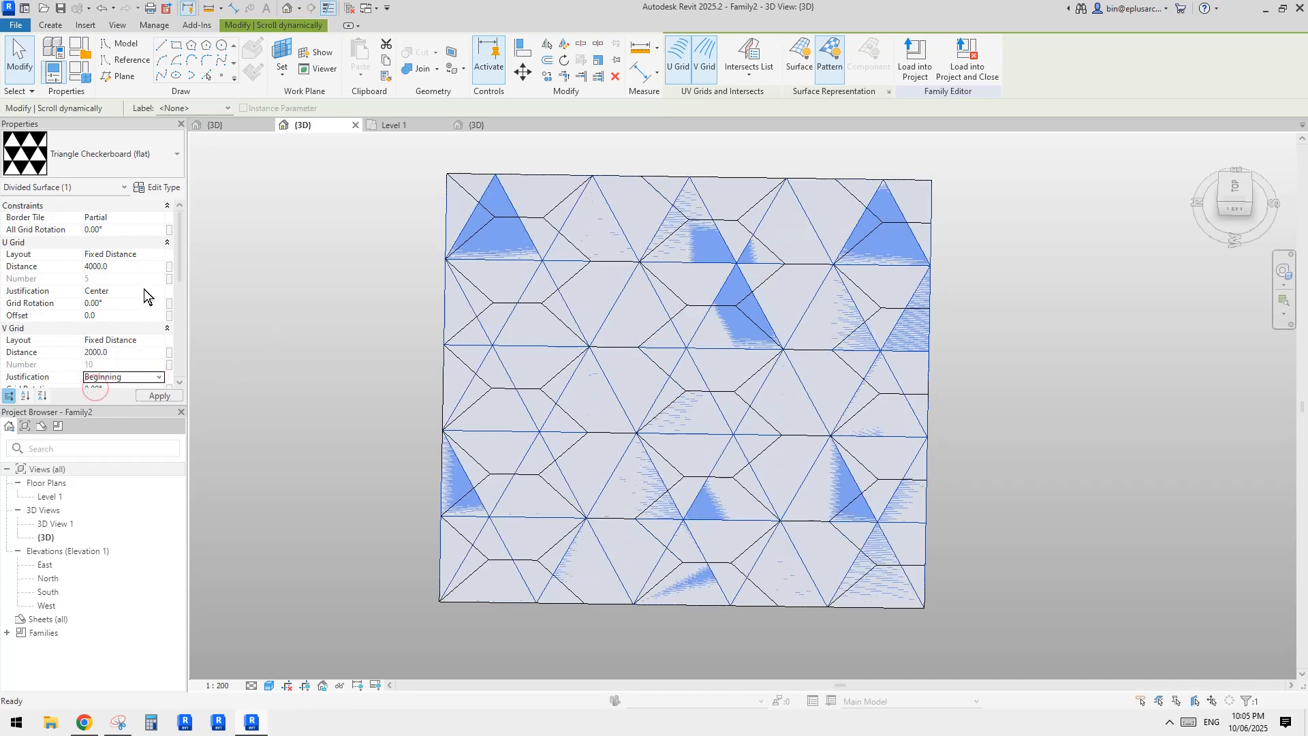
click(161, 293)
click(103, 303)
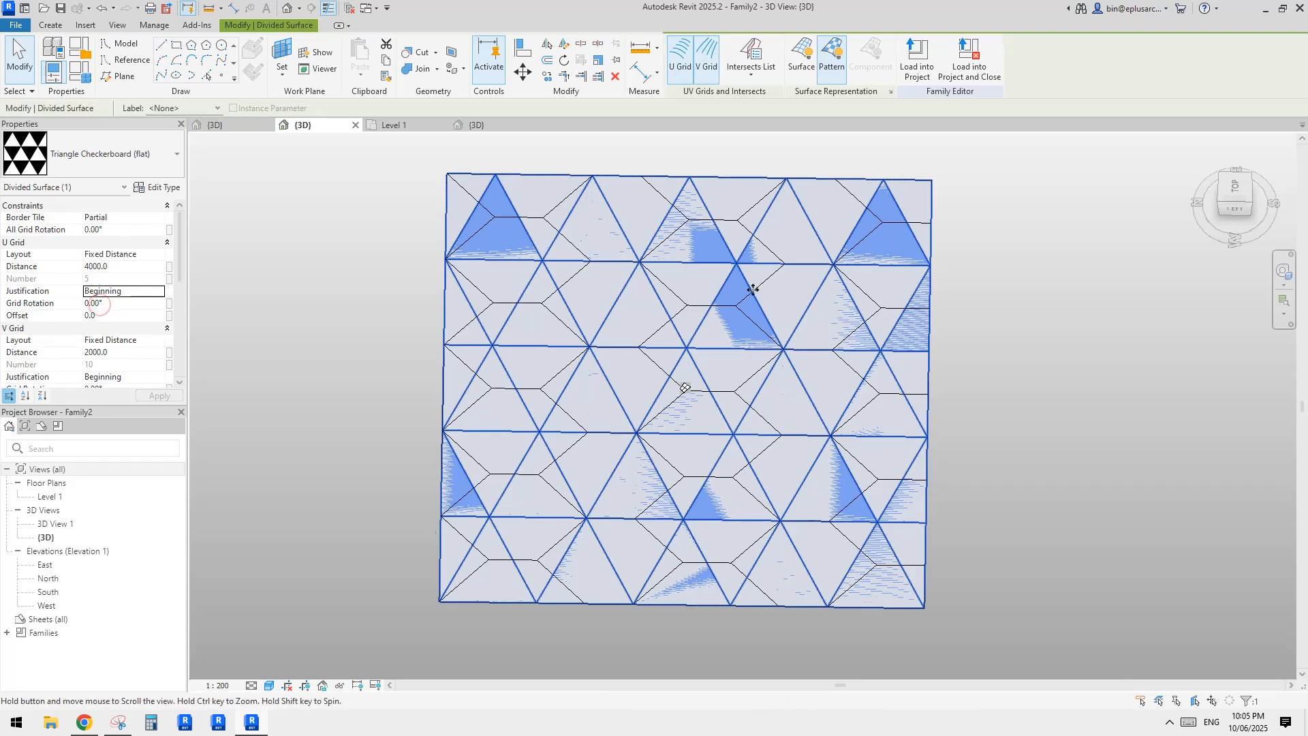
scroll(751, 341, down, 2)
key(Escape)
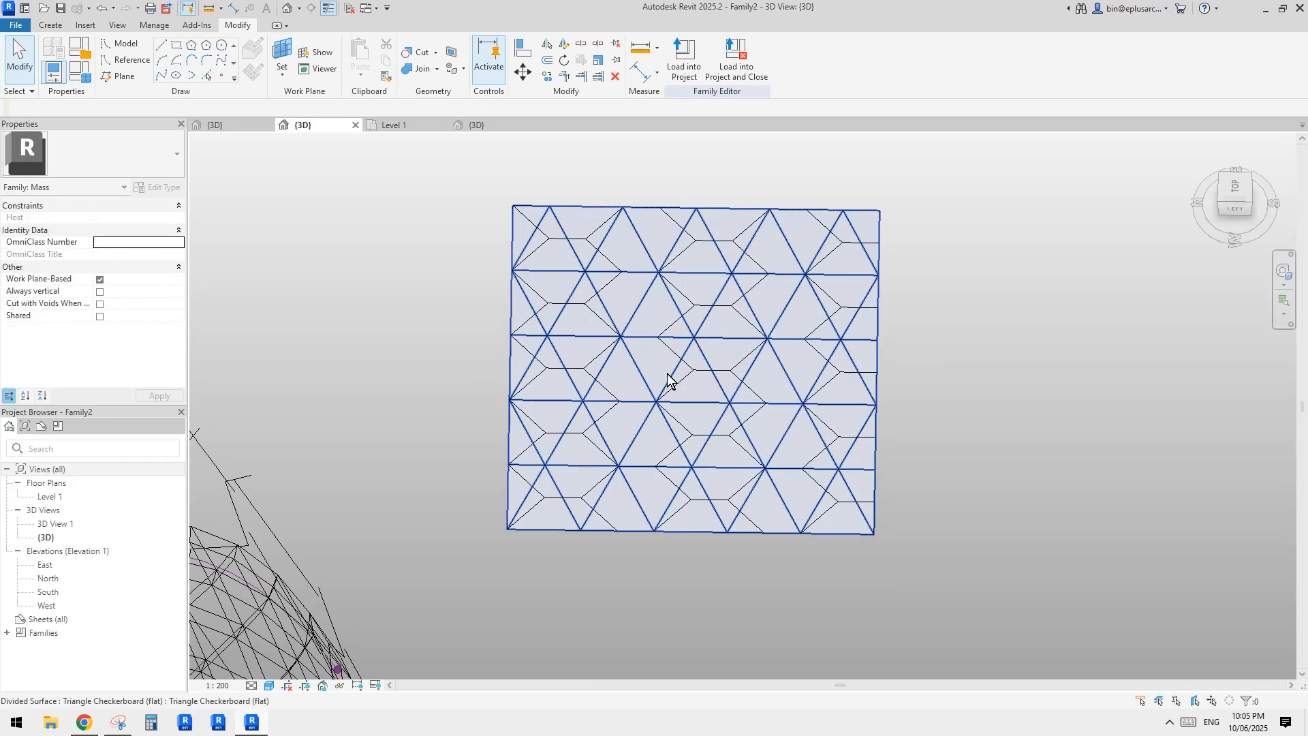
Set the All Grid Rotation of the square's hexagon divided surface to 90°.
scroll(668, 381, up, 2)
click(682, 379)
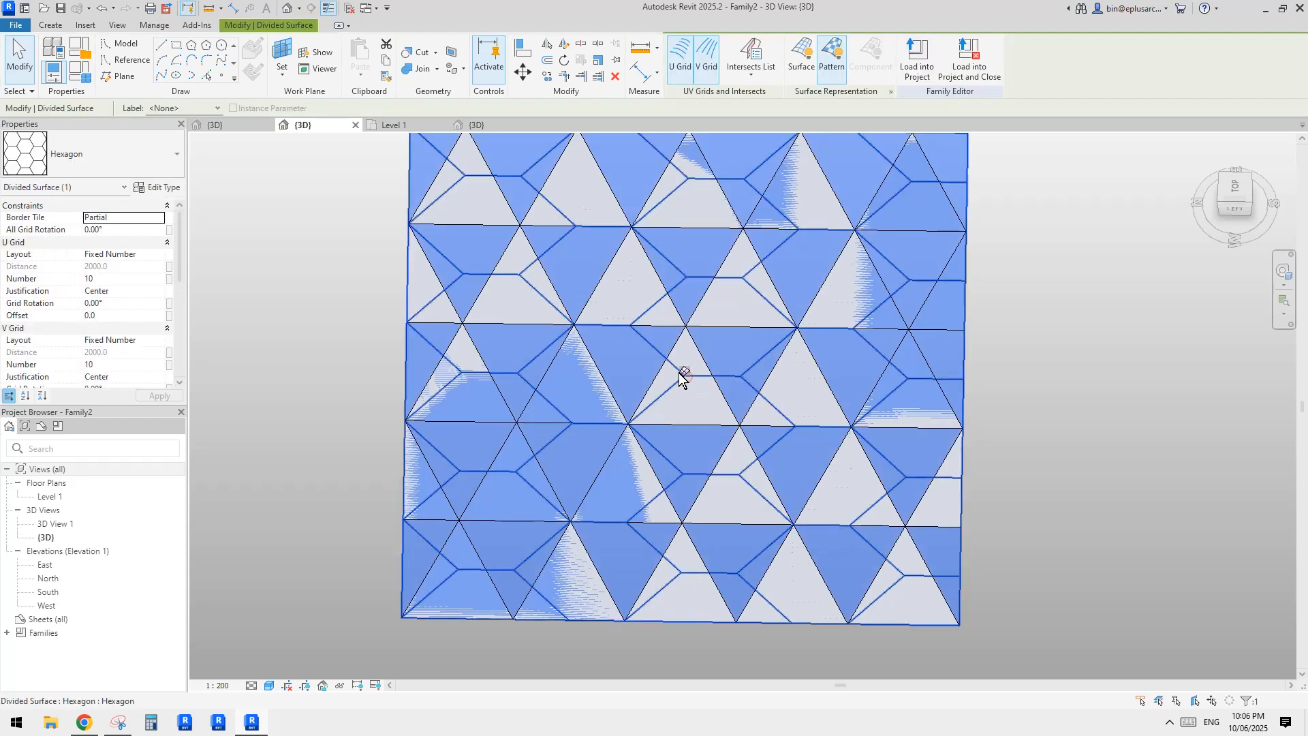
scroll(682, 378, down, 3)
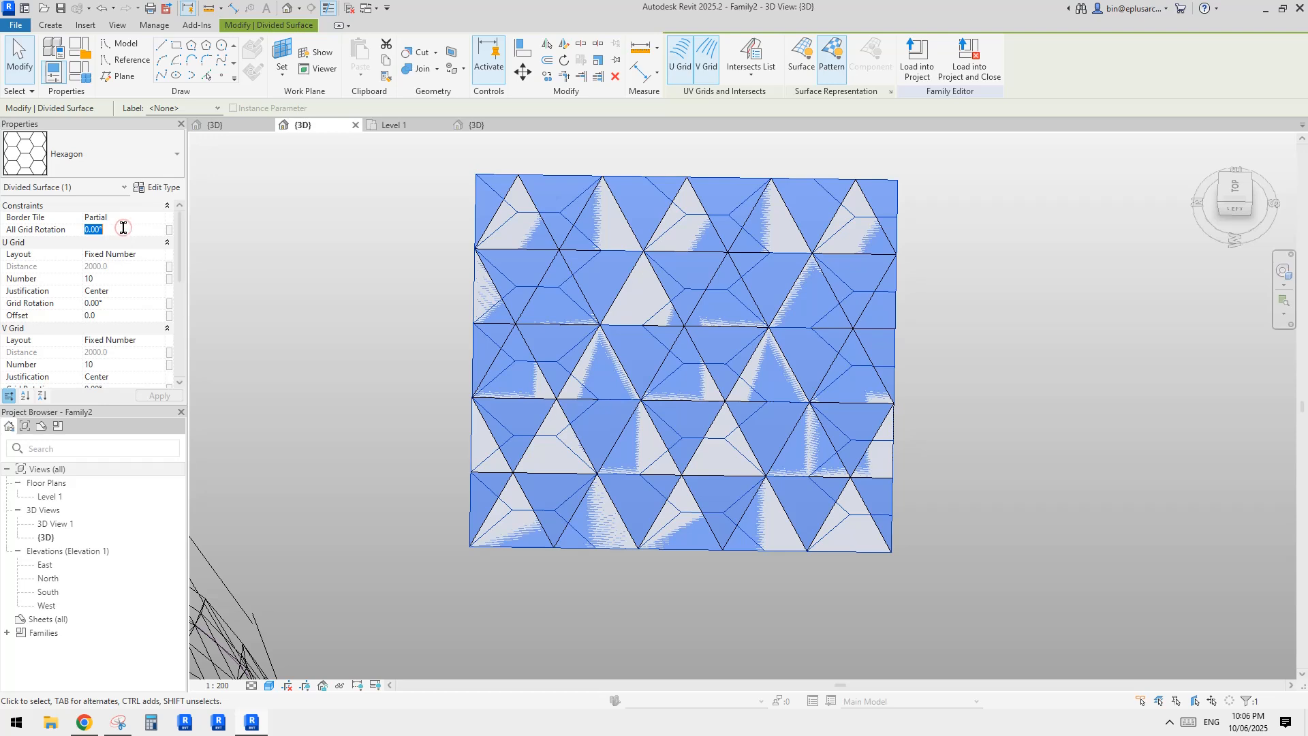
key(Return)
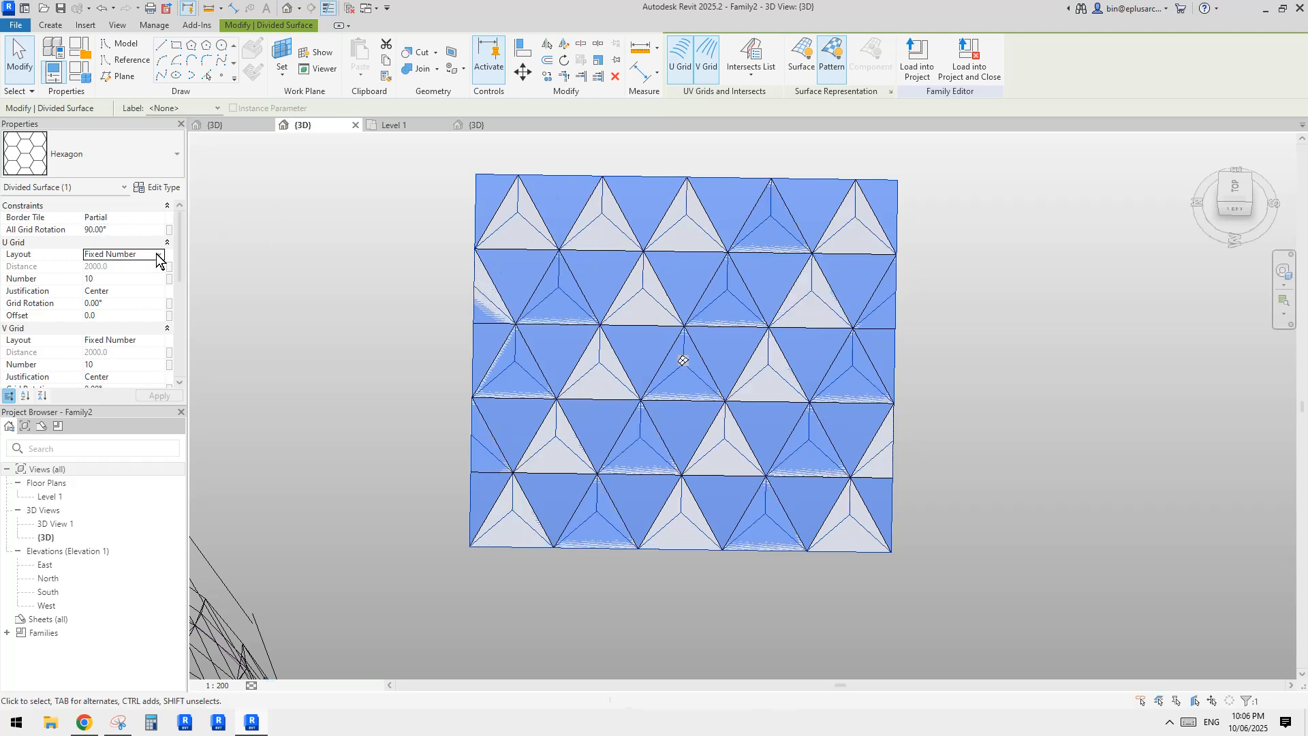
Set the hexagon divided surface's U and V grid layouts to Fixed Distance with 6000 spacing.
click(157, 257)
click(113, 277)
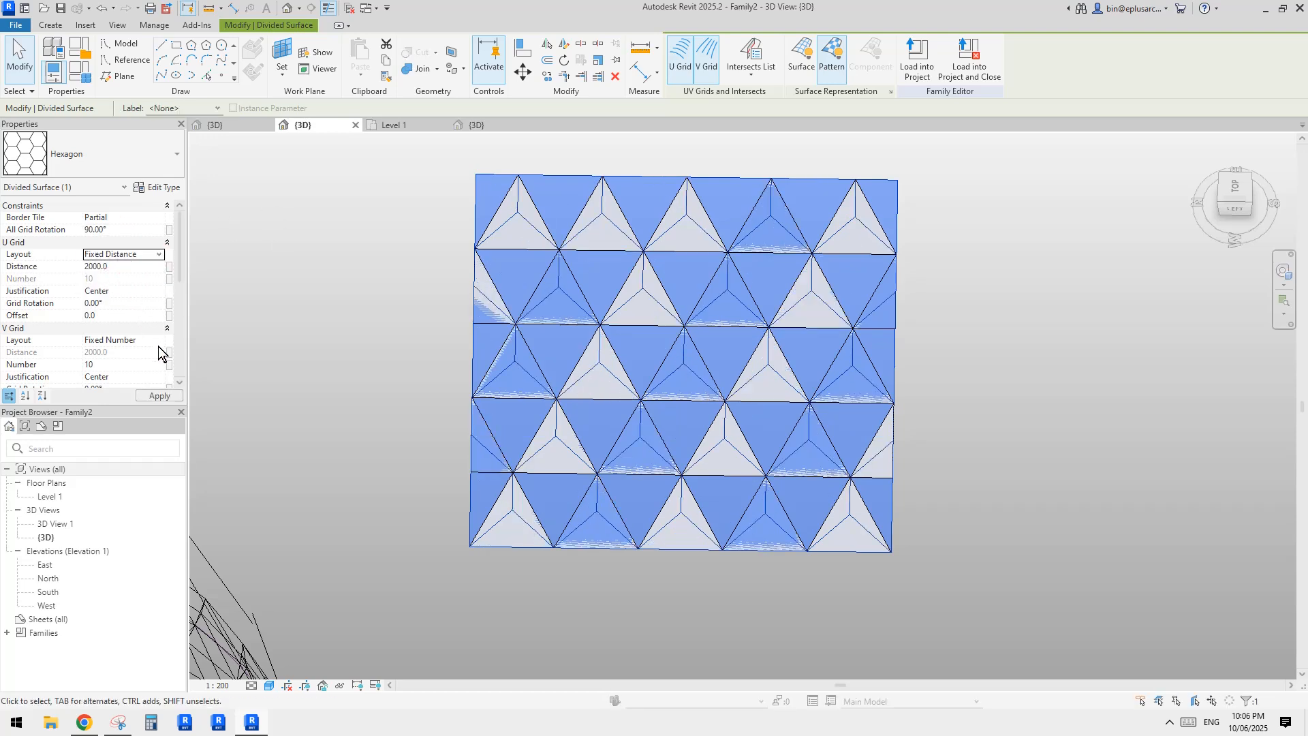
click(159, 341)
click(120, 362)
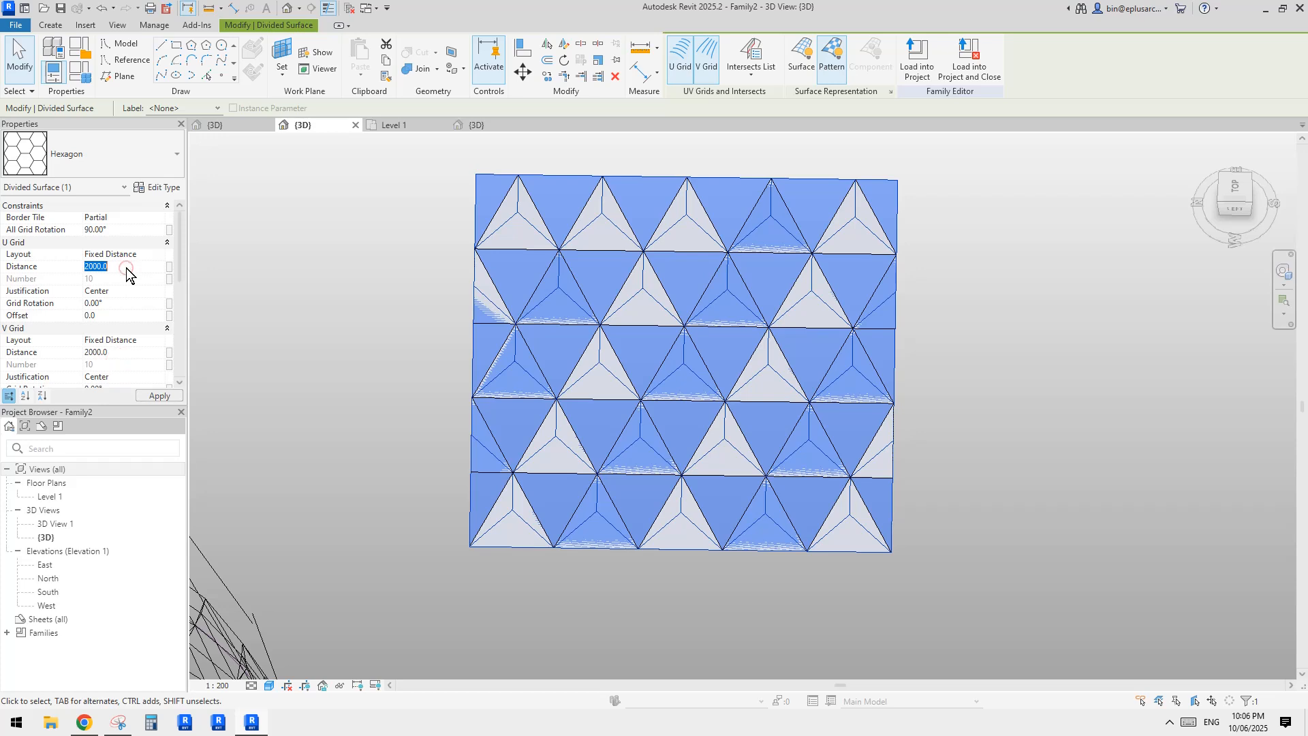
click(125, 268)
text(6000)
click(133, 351)
text(6000)
Set both the U and V grid justification of the square's hexagon divided surface to Beginning.
click(162, 292)
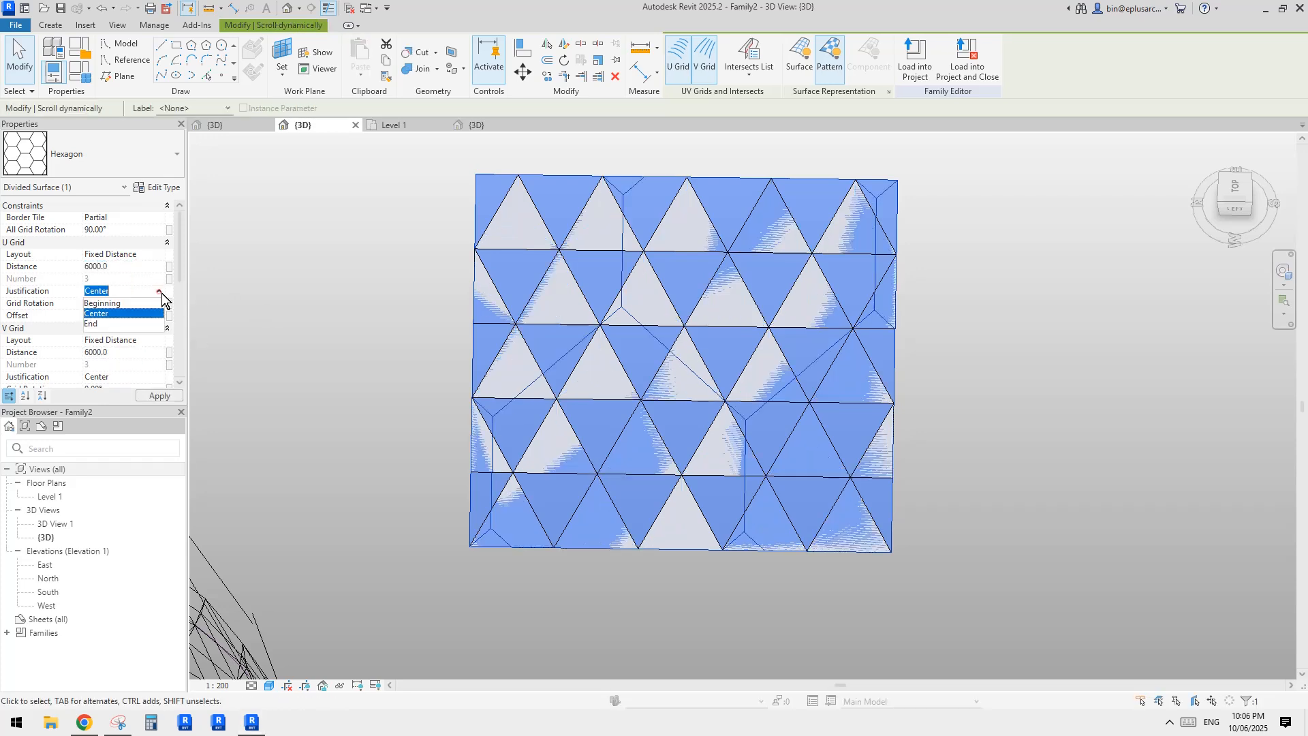
click(105, 304)
click(159, 378)
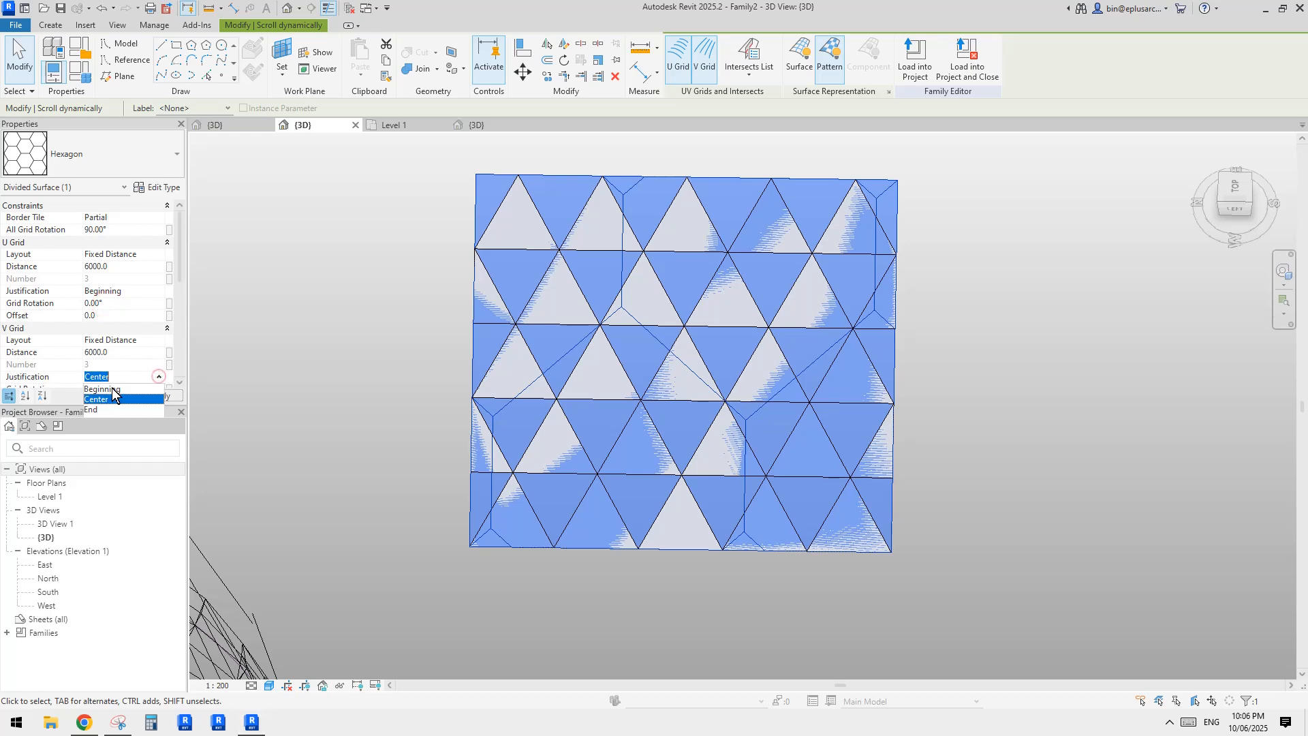
click(109, 389)
middle_drag(653, 371, 657, 323)
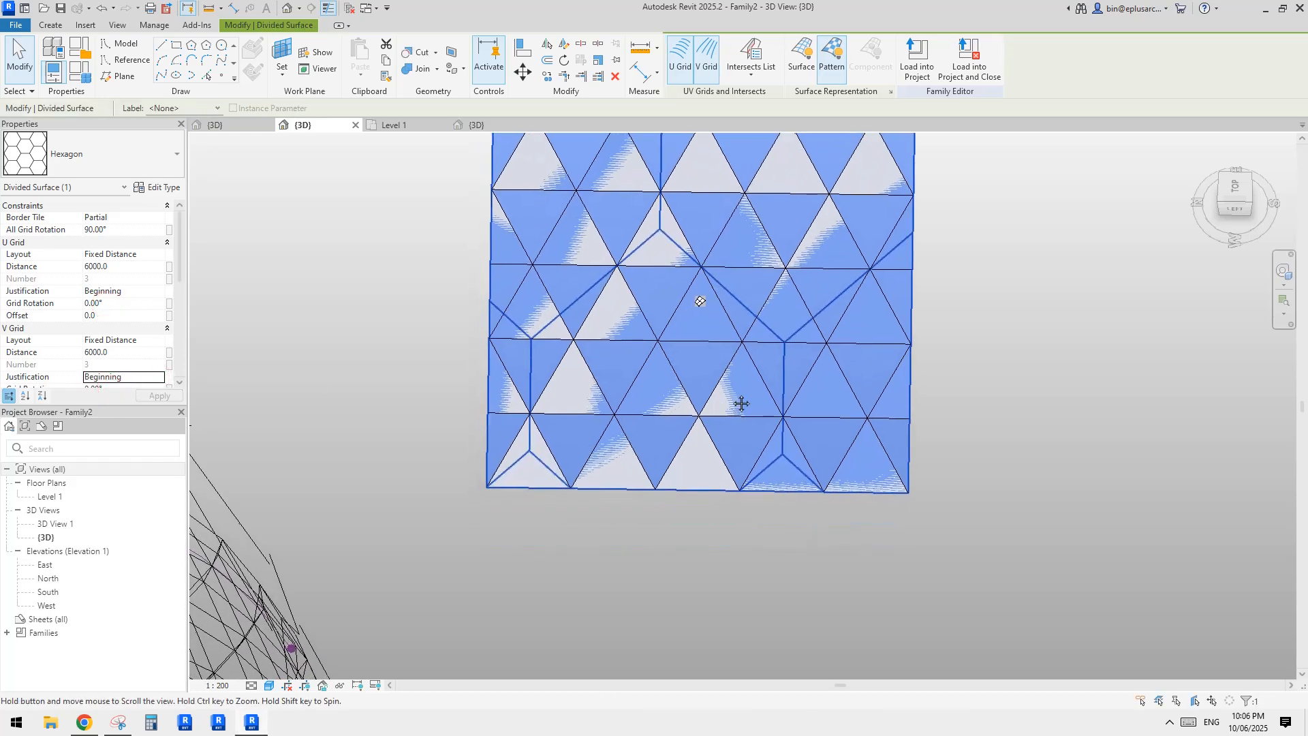
scroll(739, 402, down, 3)
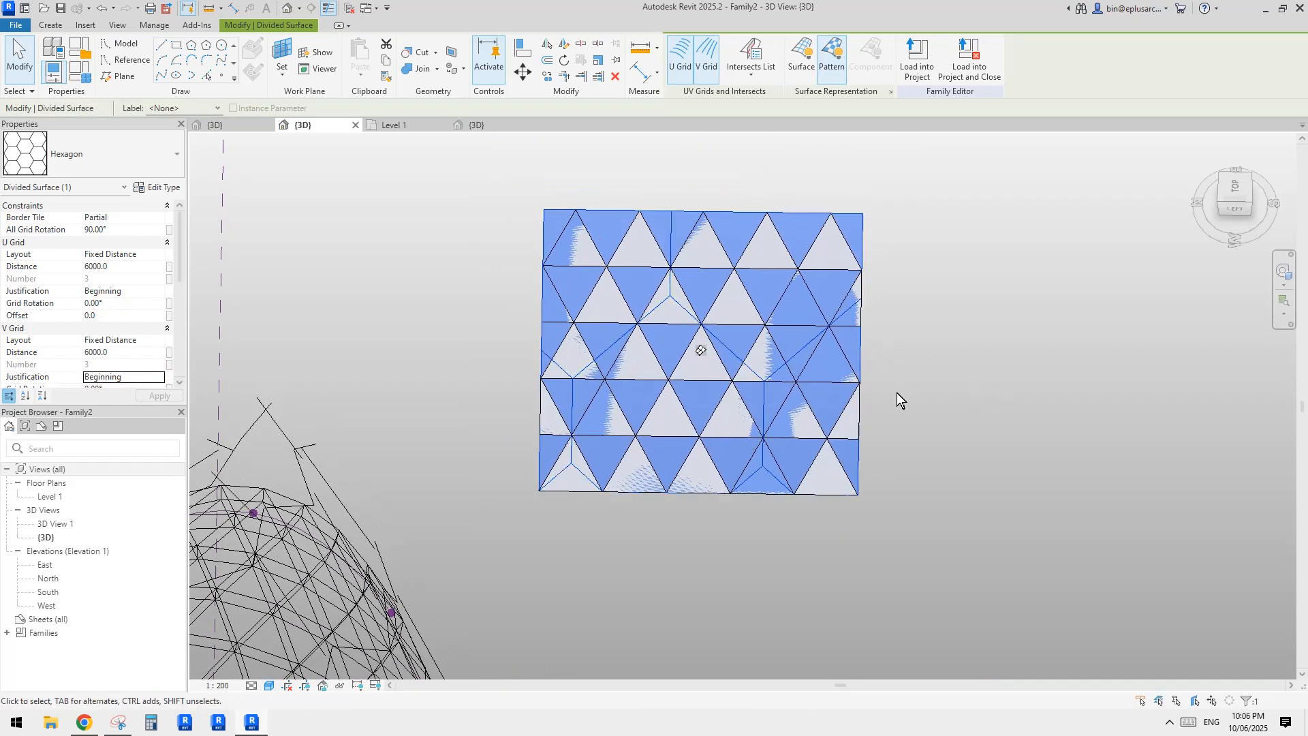
middle_drag(895, 374, 878, 431)
click(878, 428)
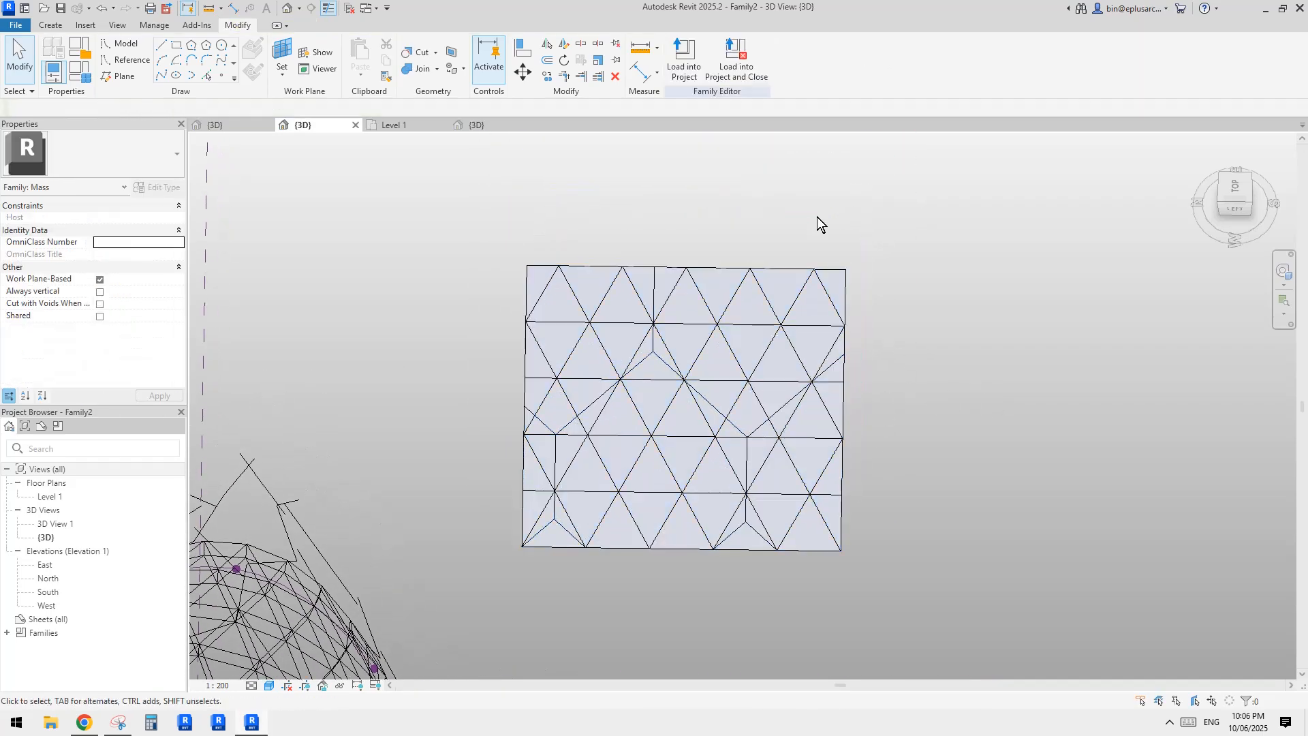
Enlarge the square form by moving two edge reference lines outward, making one side about 40000 long and roughly doubling the other.
click(732, 272)
scroll(695, 268, down, 3)
middle_drag(695, 268, 704, 368)
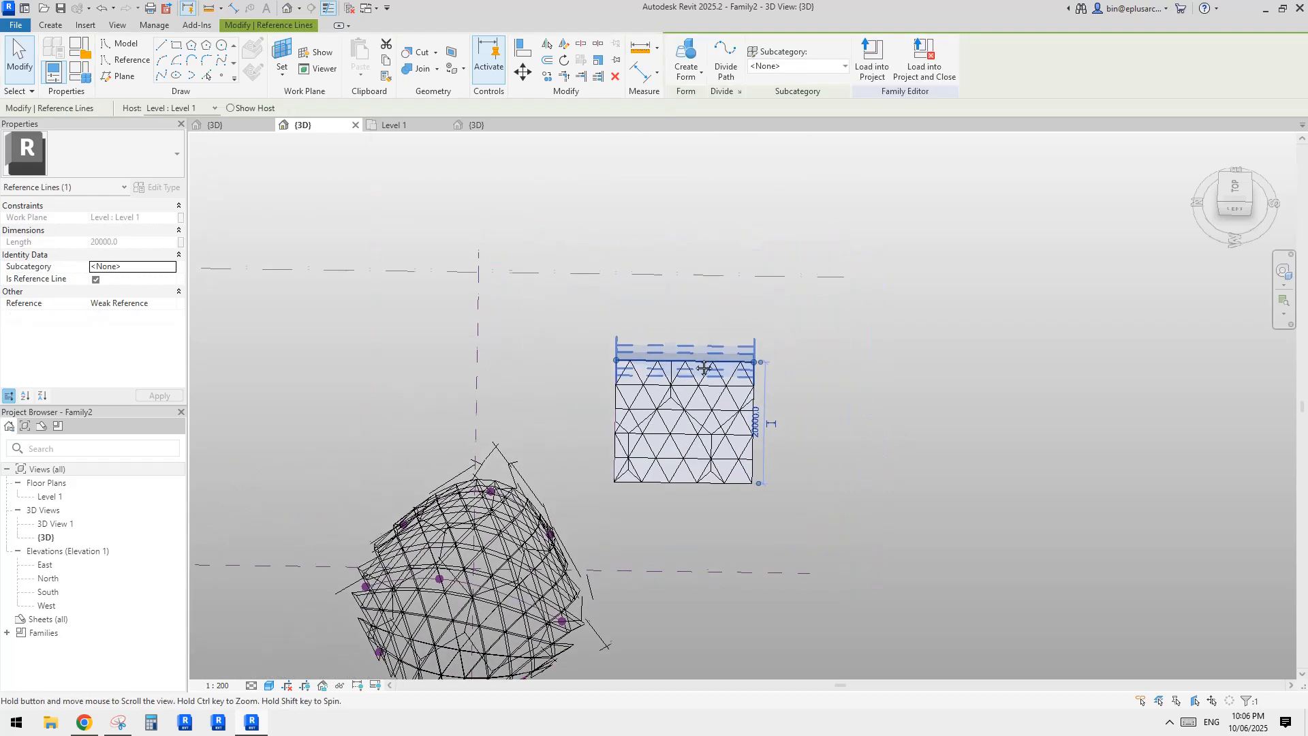
scroll(704, 368, down, 1)
drag(704, 365, 704, 252)
click(814, 273)
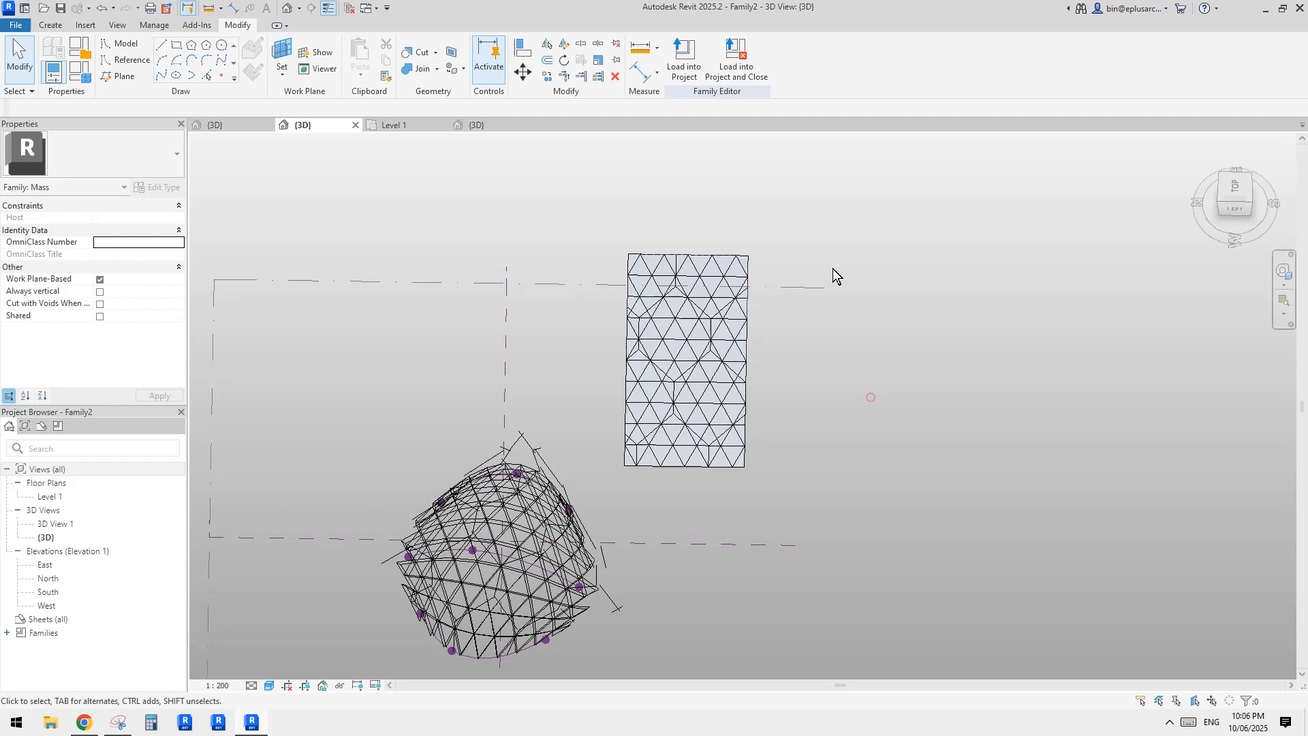
click(753, 310)
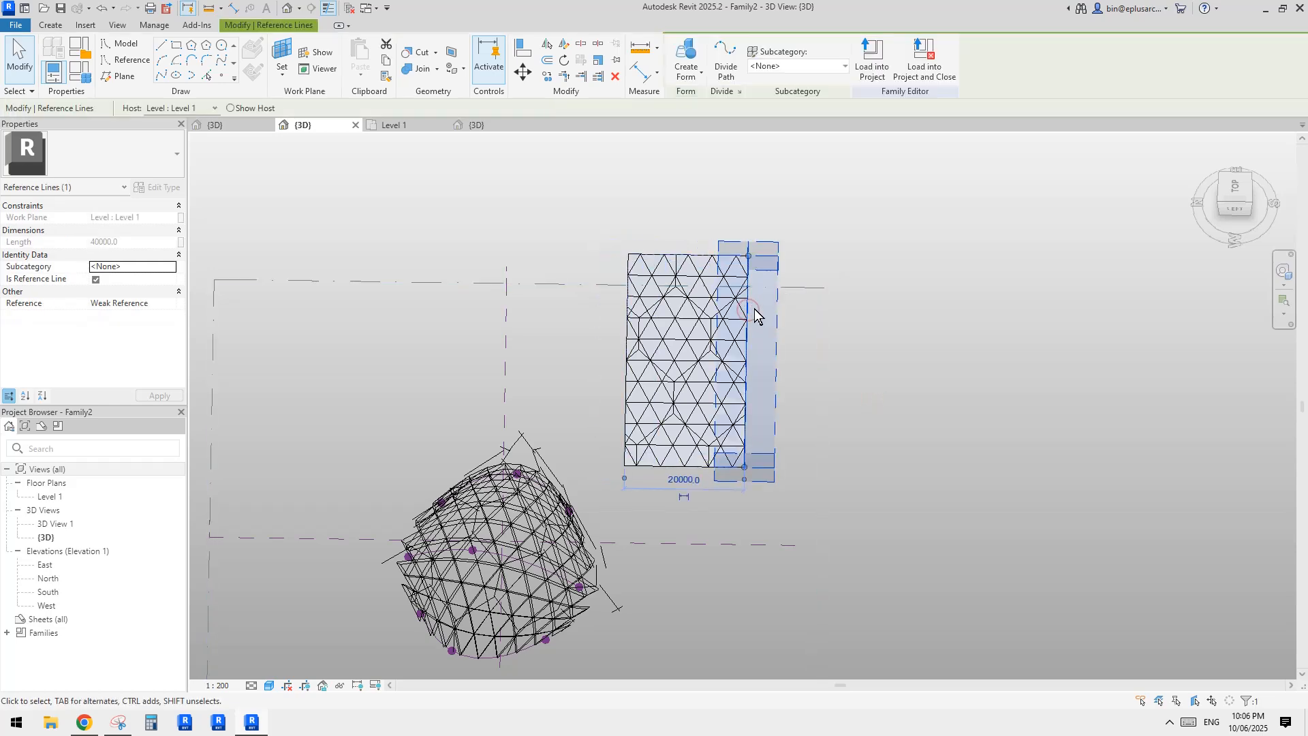
drag(755, 312, 867, 316)
click(990, 505)
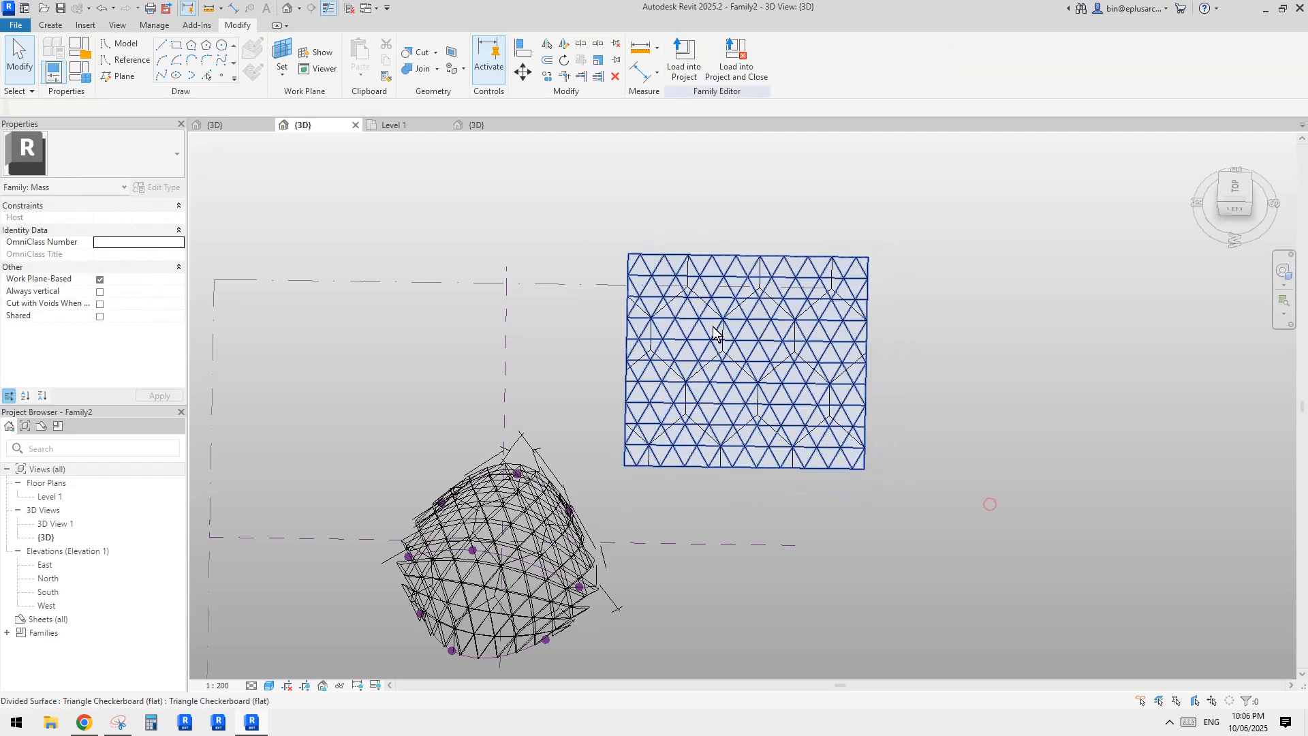
Examine how the hexagon pattern's vertices and edges line up with the triangle grid across the enlarged form.
scroll(714, 332, up, 3)
scroll(736, 354, up, 3)
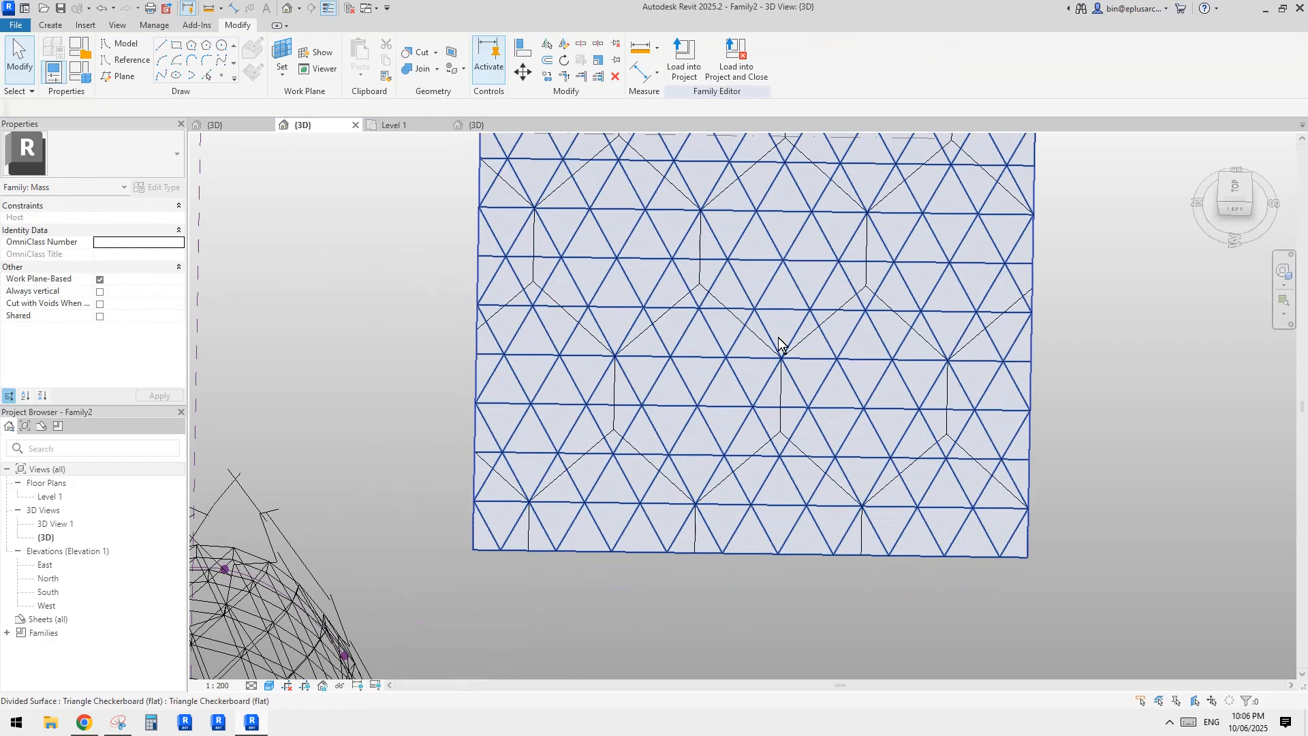
scroll(753, 370, up, 1)
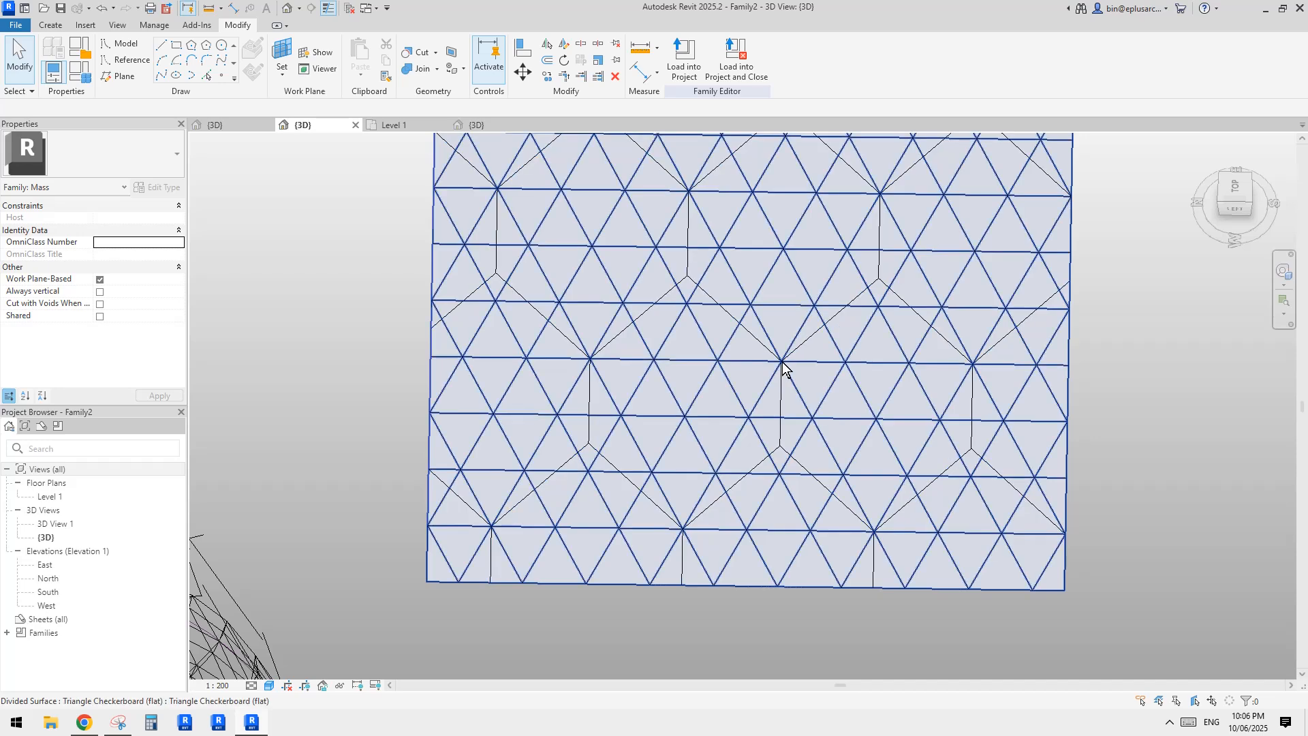
scroll(784, 378, down, 1)
scroll(783, 376, up, 1)
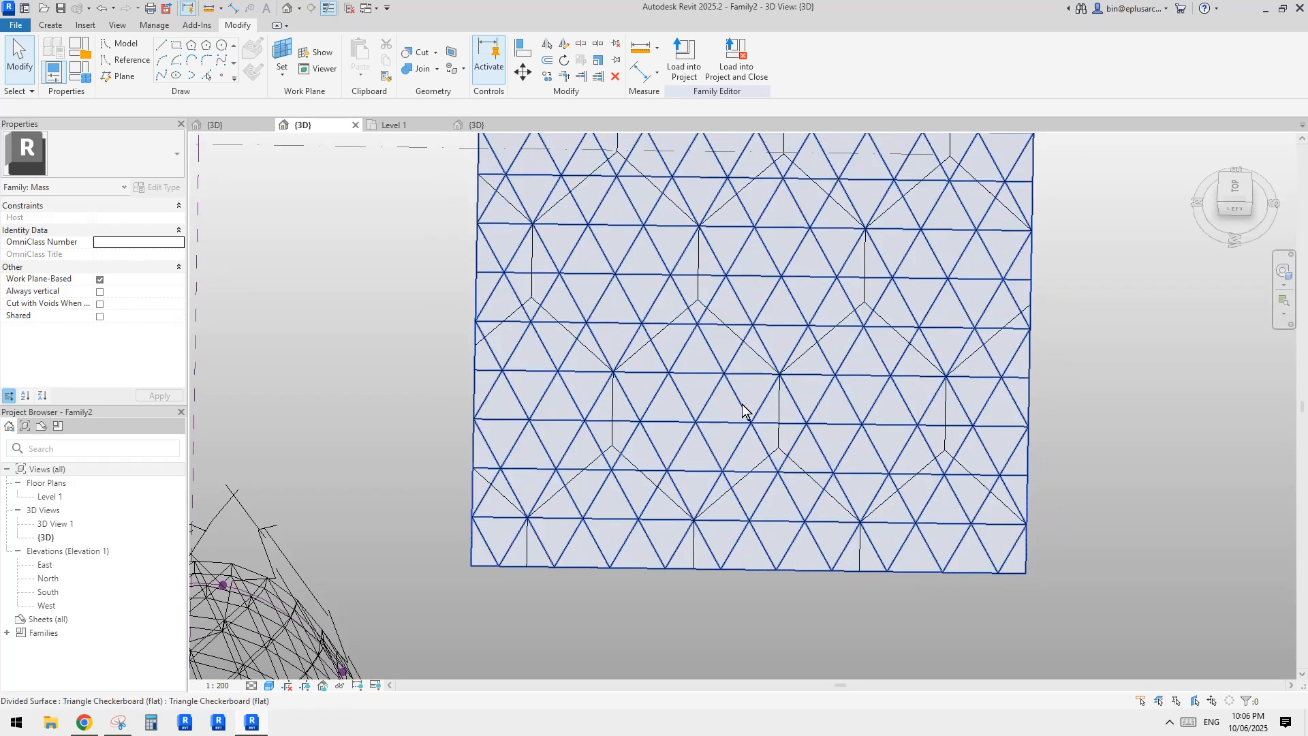
middle_drag(744, 417, 608, 345)
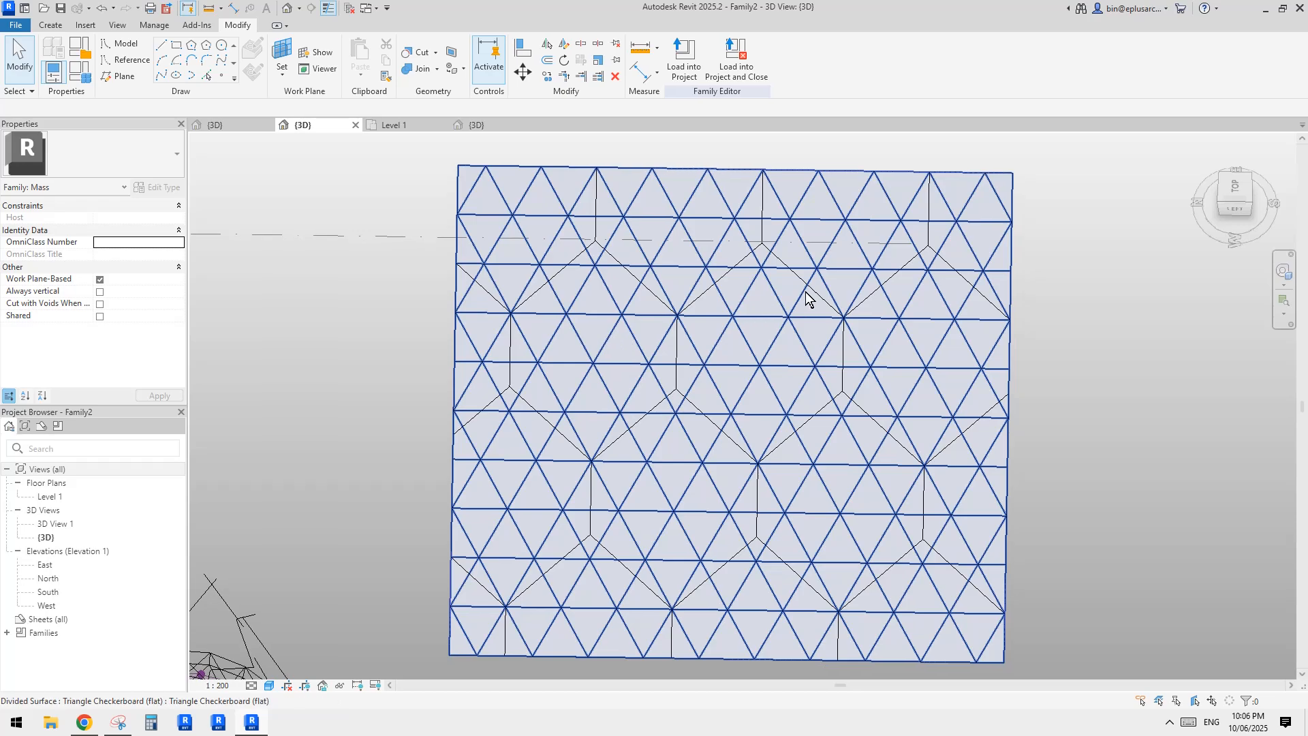
middle_drag(782, 367, 739, 299)
middle_drag(475, 455, 534, 491)
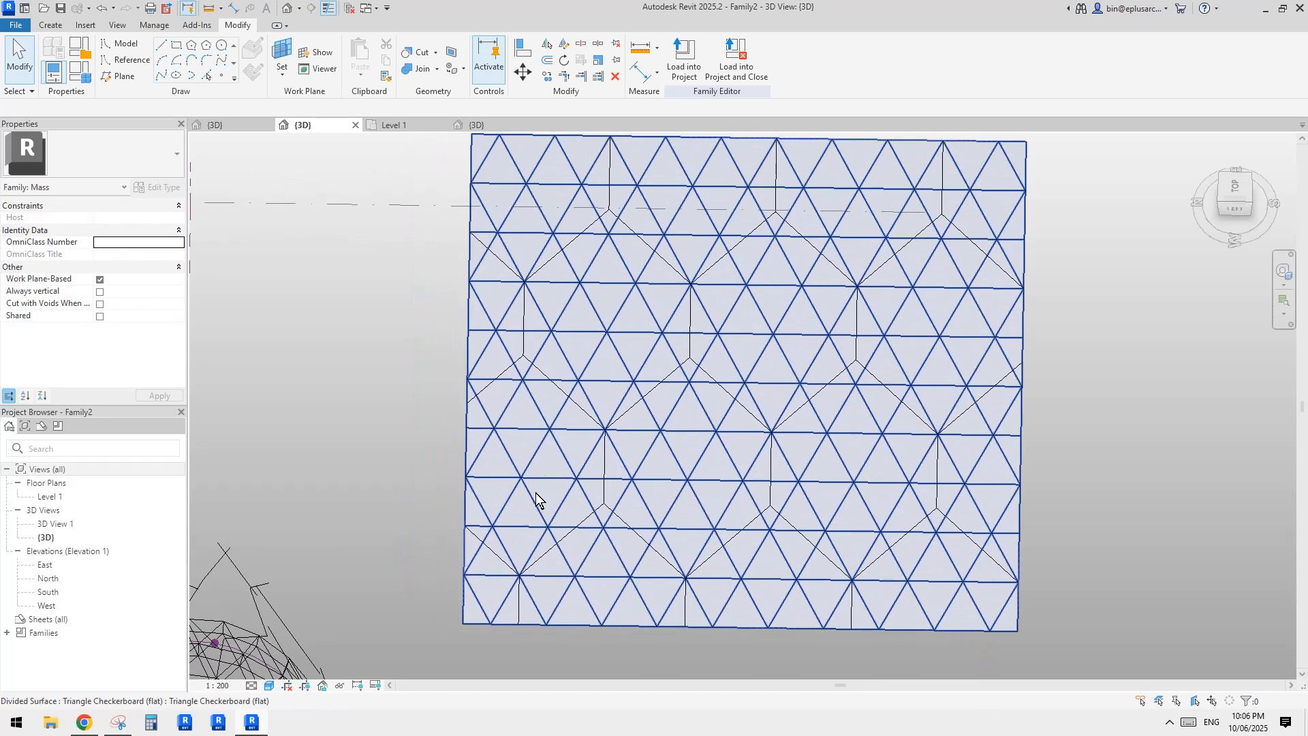
middle_drag(549, 302, 536, 353)
middle_drag(790, 379, 791, 327)
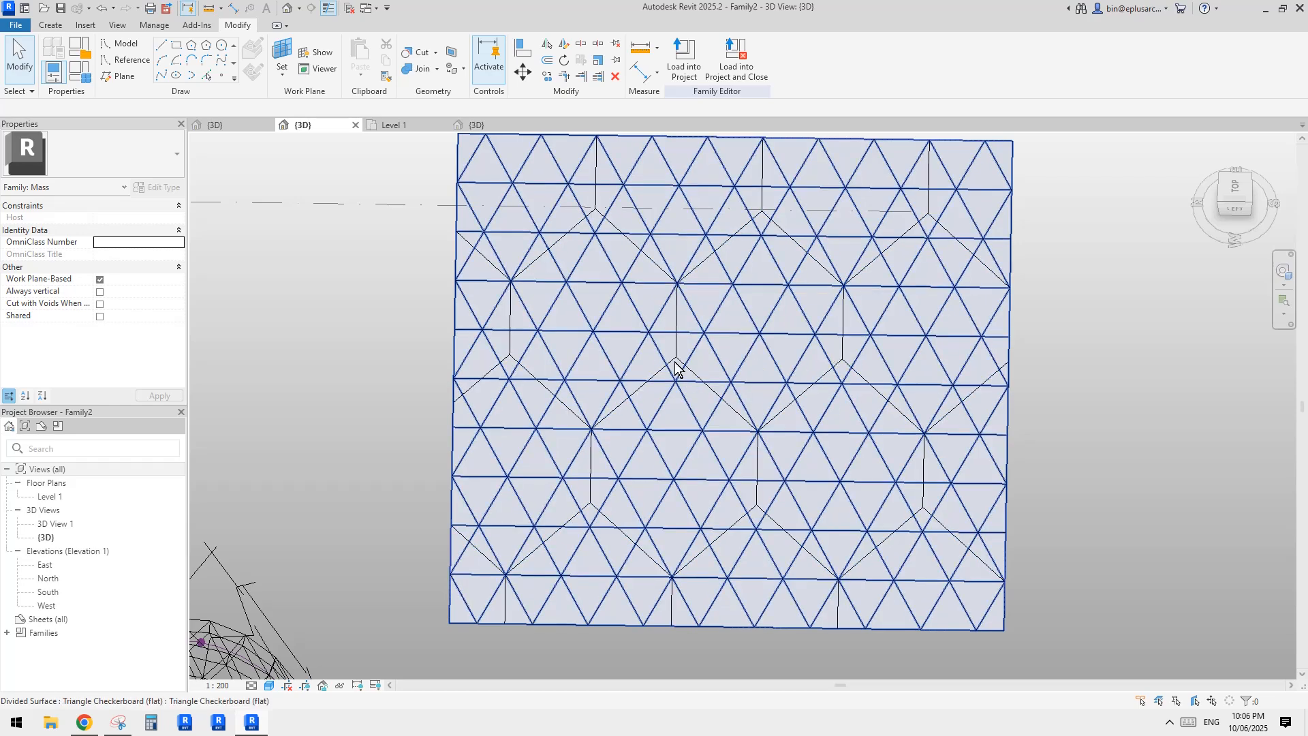
middle_drag(746, 395, 753, 346)
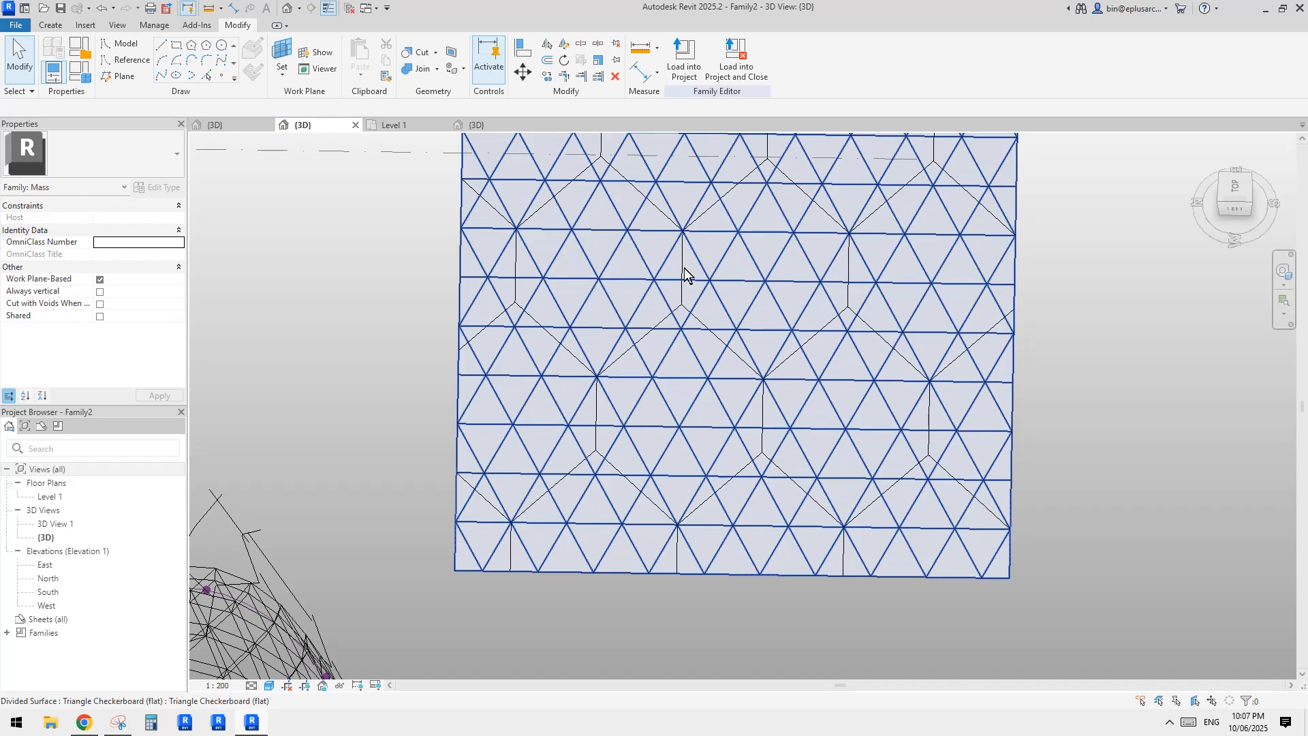
middle_drag(701, 252, 678, 318)
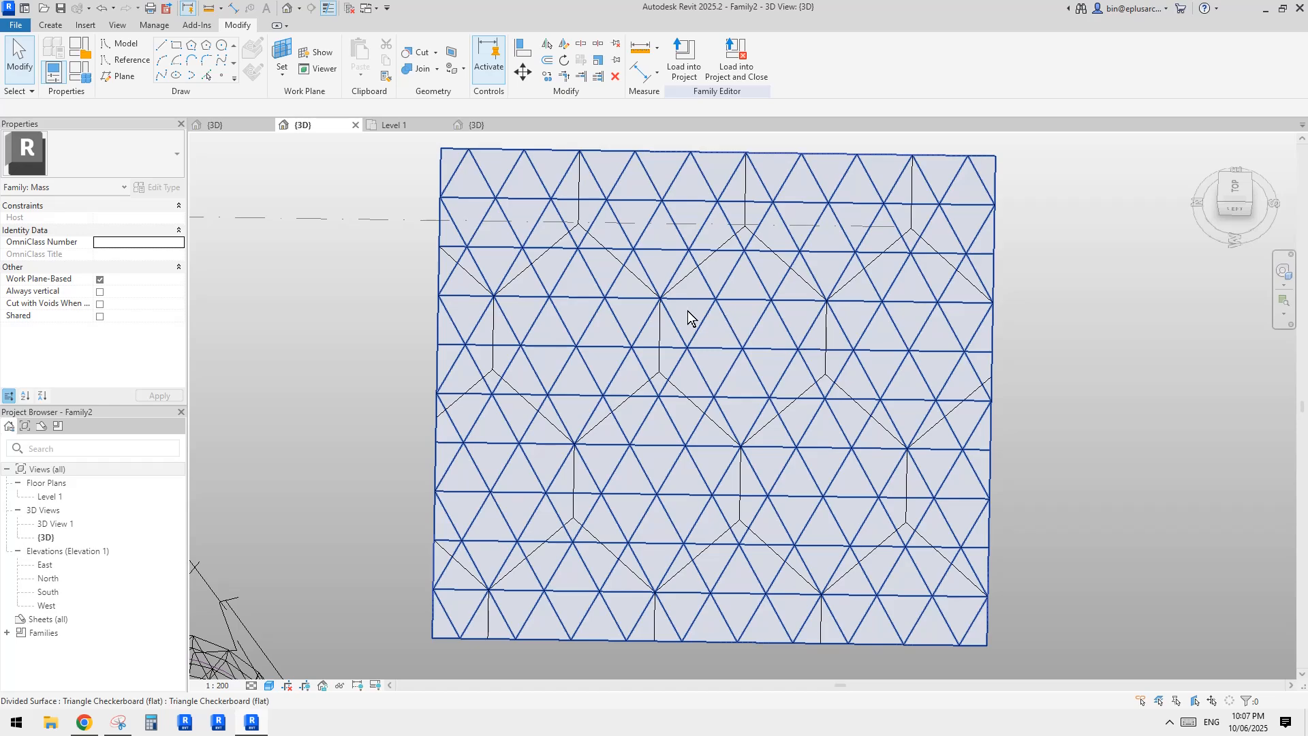
middle_drag(755, 396, 751, 345)
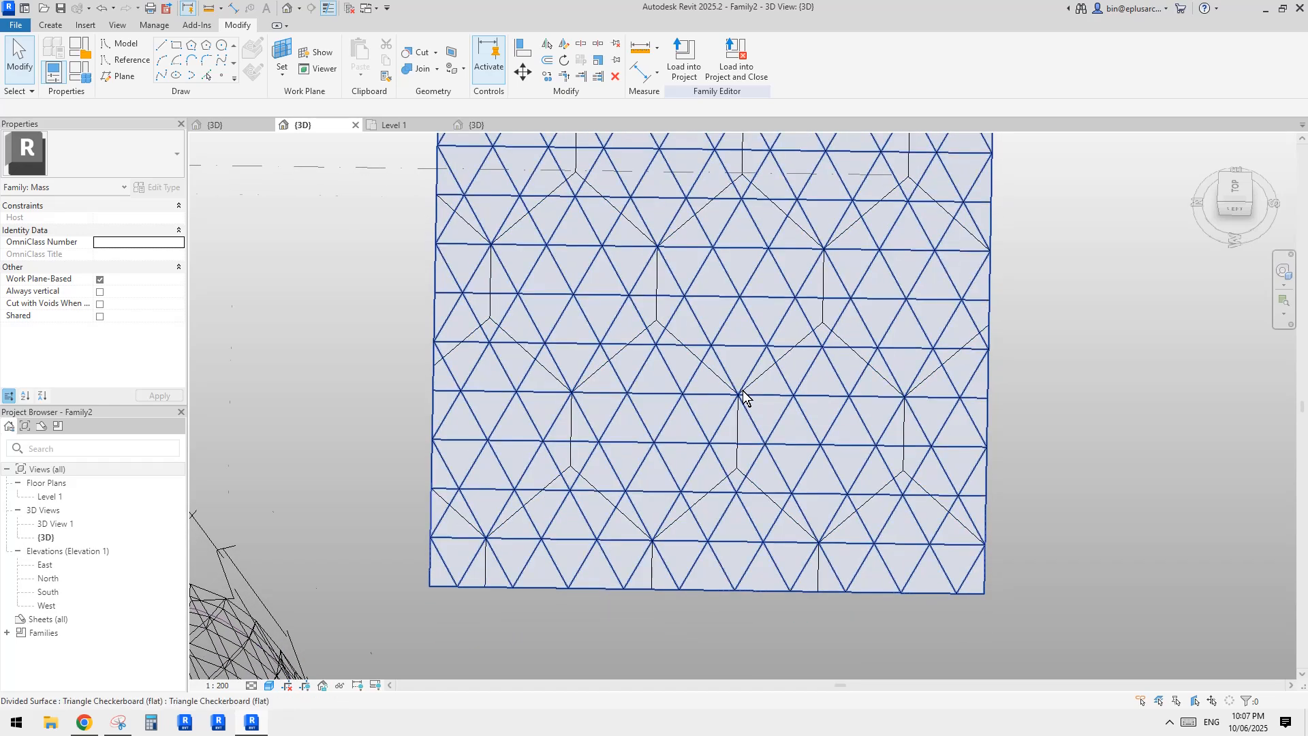
scroll(742, 395, down, 1)
middle_drag(743, 400, 737, 419)
Try a V grid distance of 7500 on the hexagon divided surface.
click(807, 351)
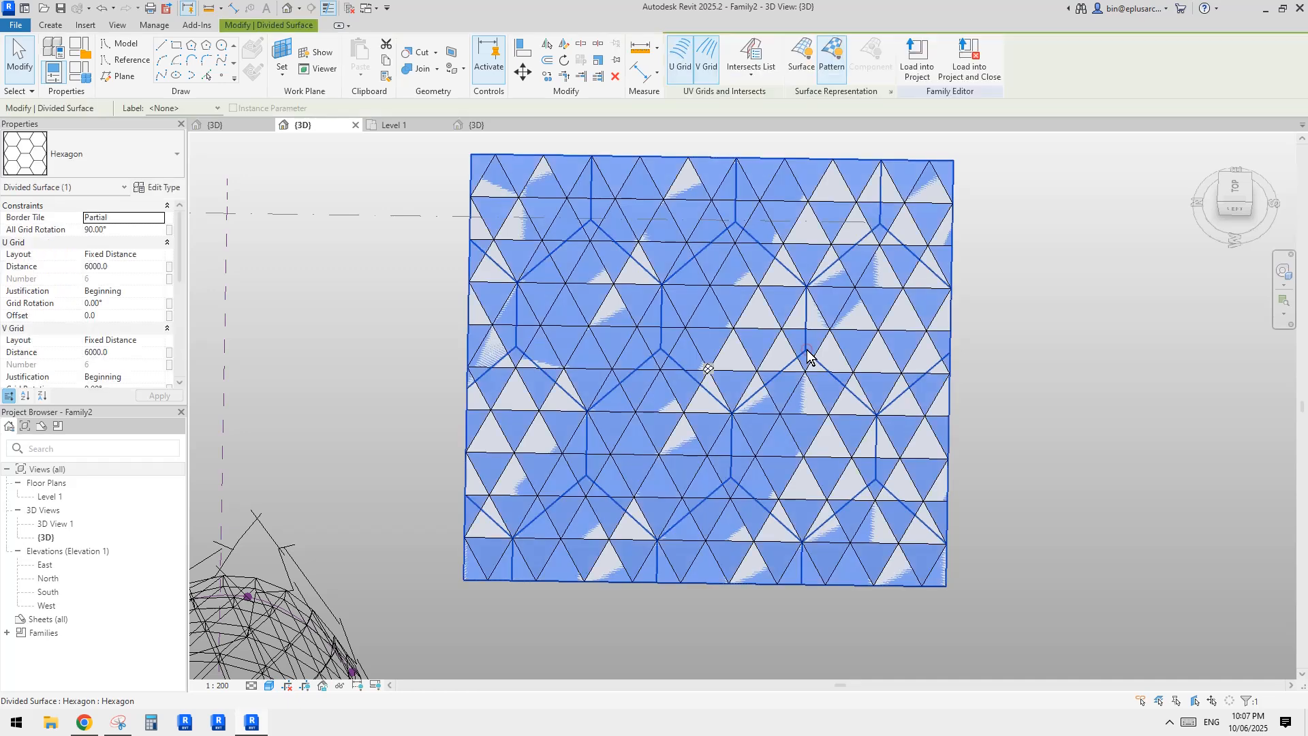
key(Escape)
click(807, 352)
click(124, 356)
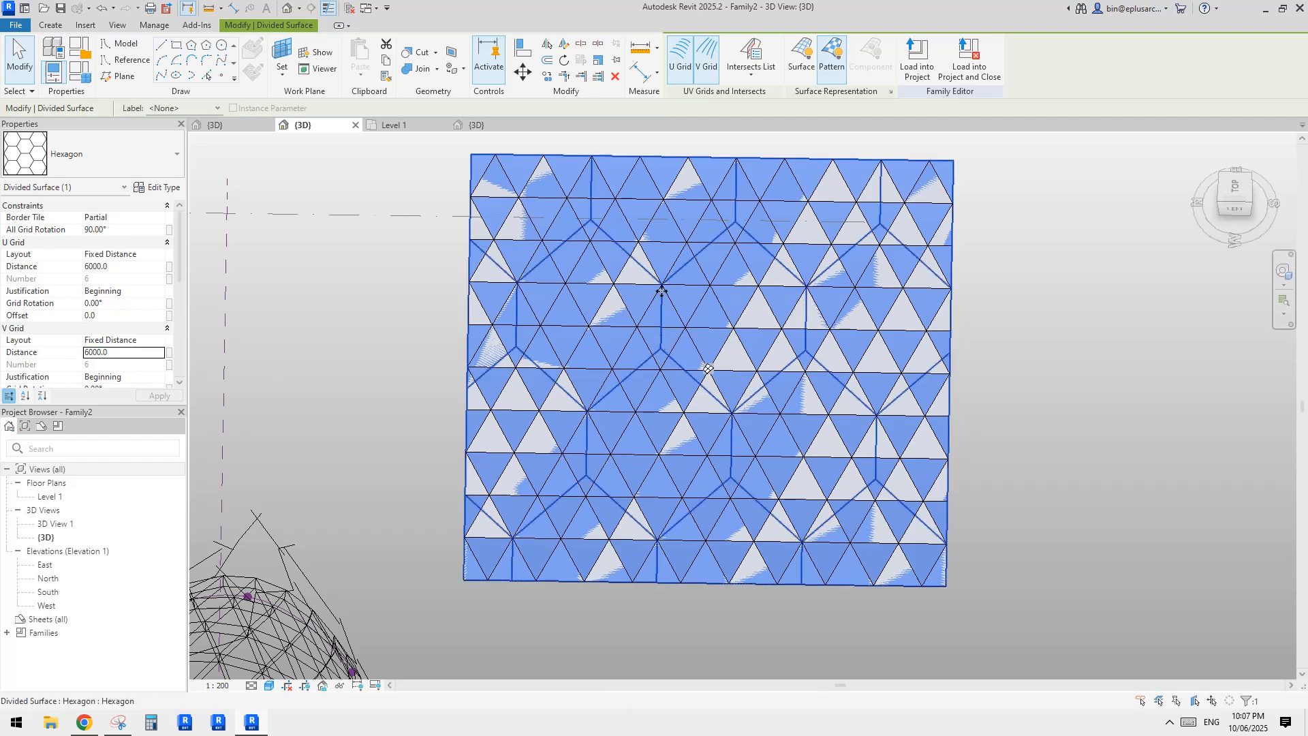
click(134, 354)
text(750)
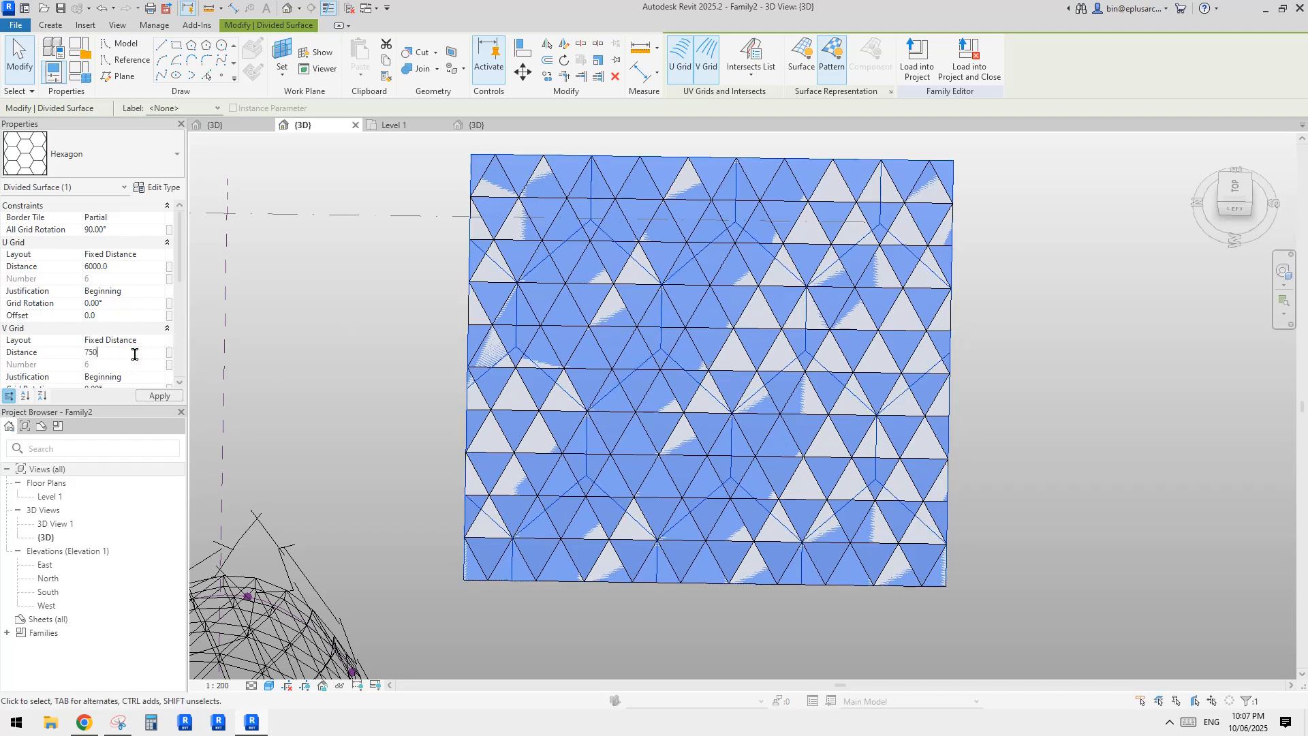
text(0)
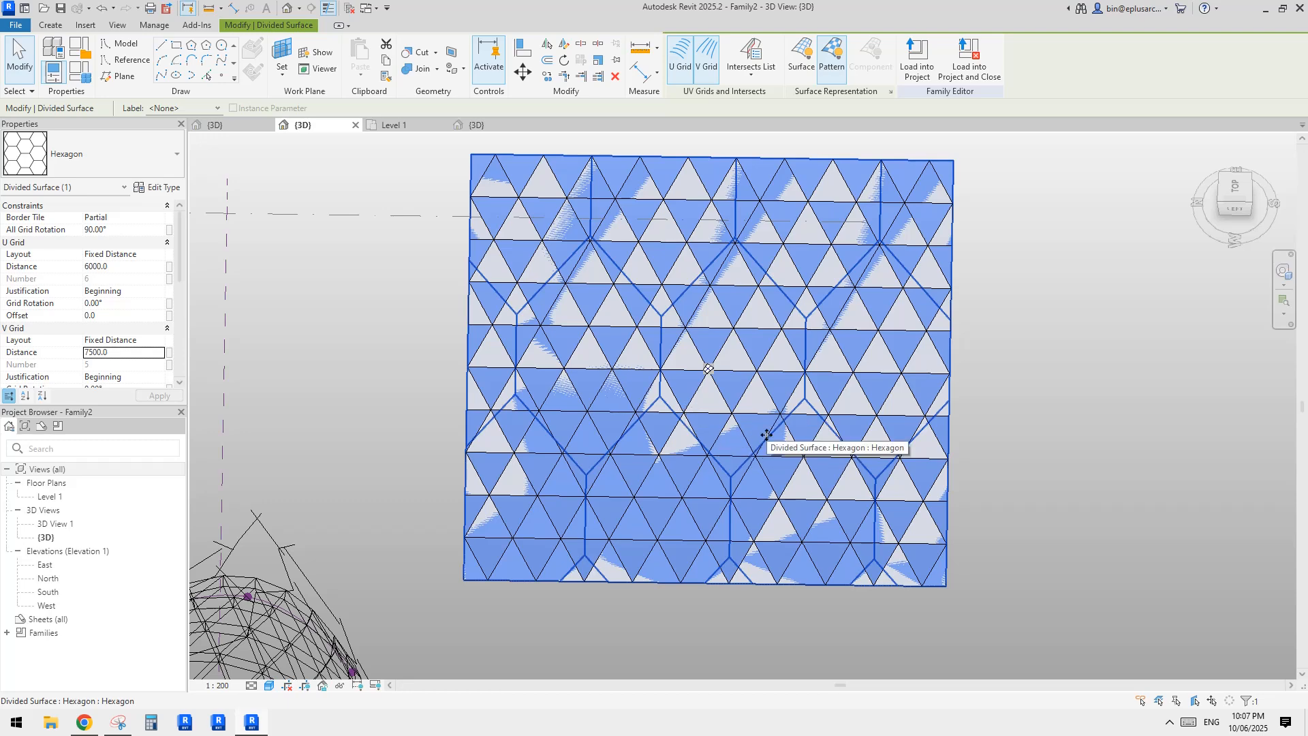
Check the marked-up reference snip and set the hexagon divided surface's V grid distance back to 6000.
click(118, 722)
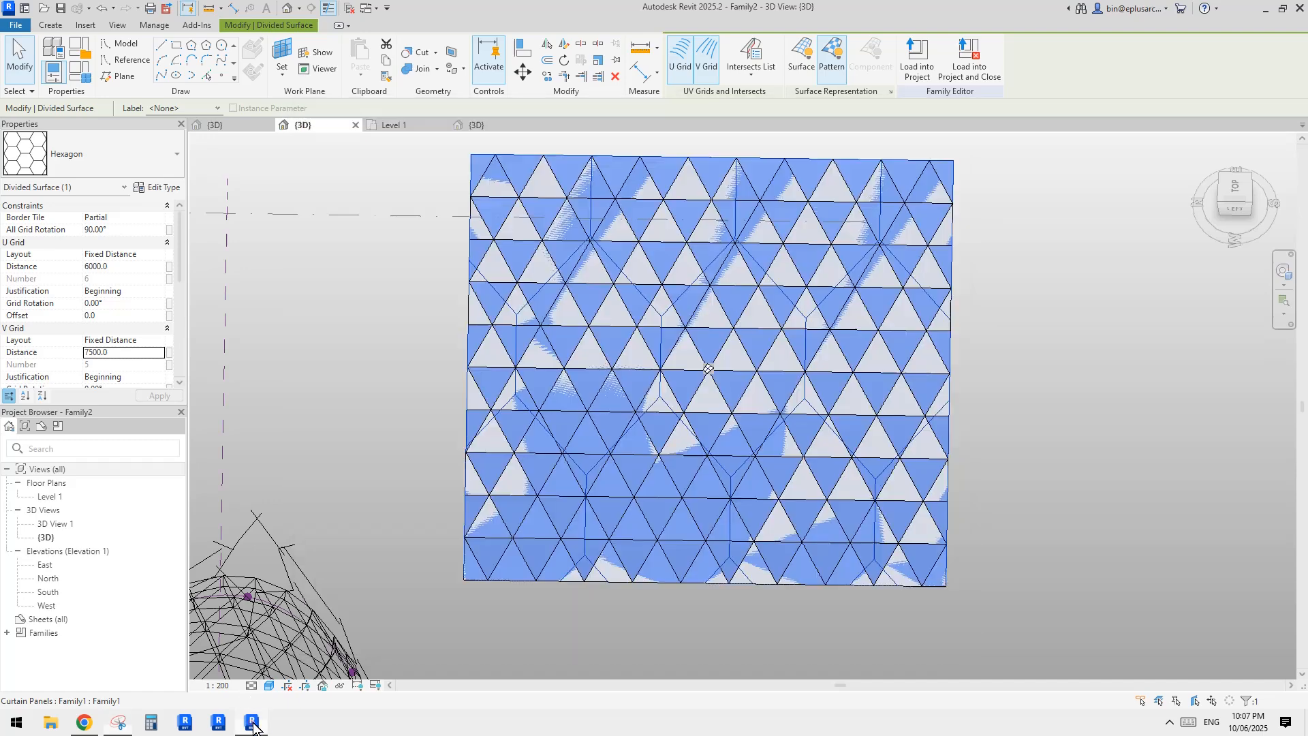
click(252, 723)
middle_drag(723, 385, 717, 386)
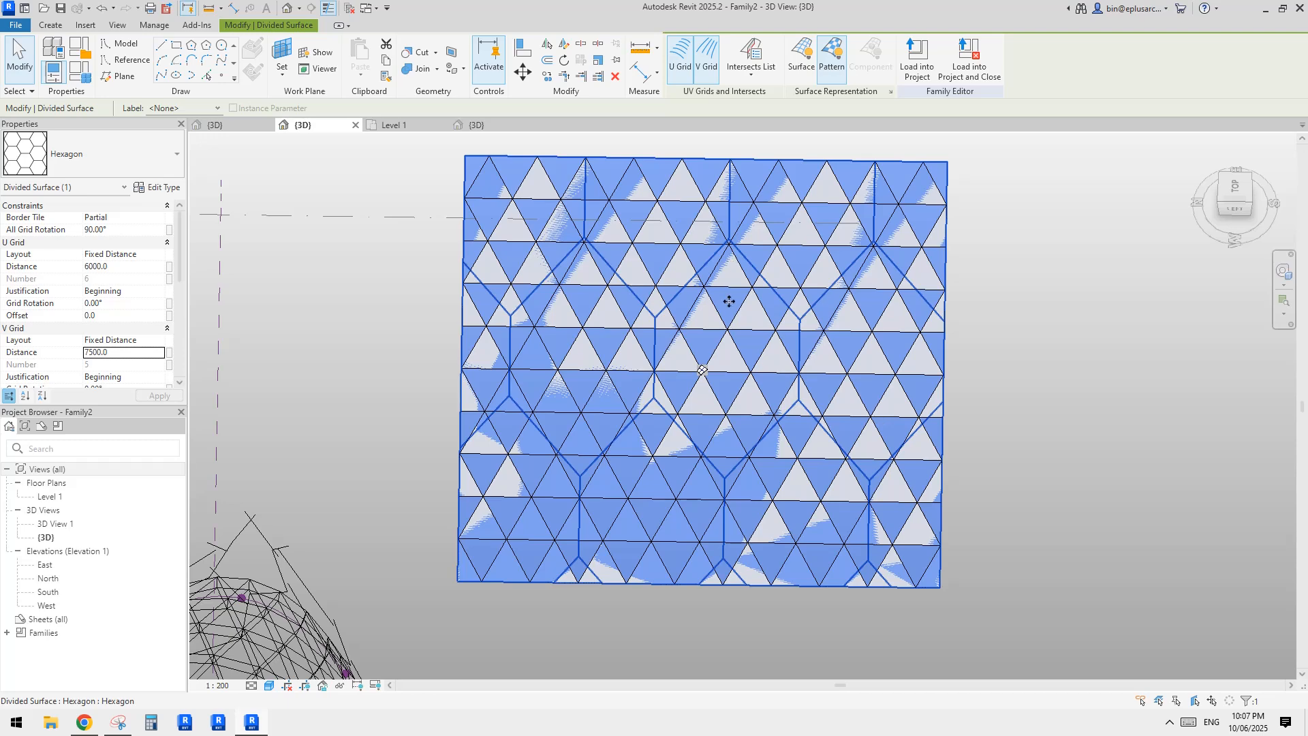
click(139, 353)
text(6000)
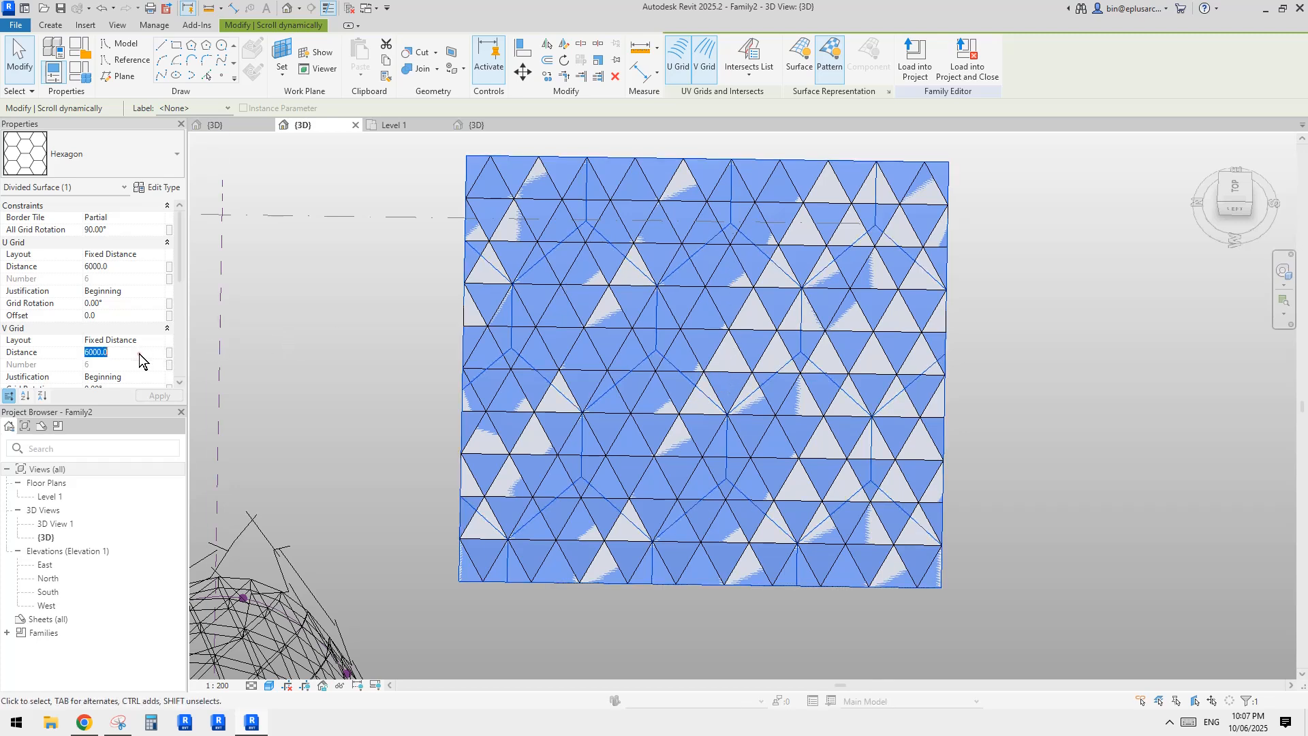
click(740, 245)
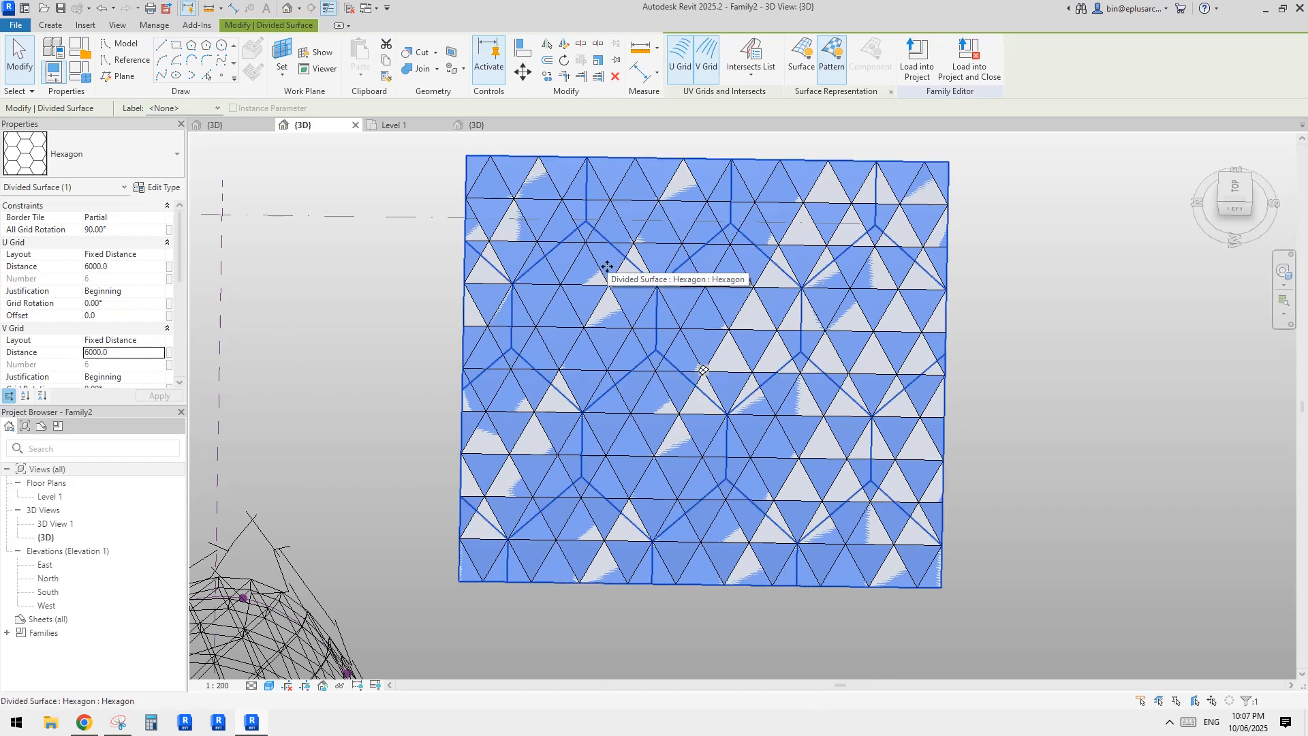
Set the hexagon divided surface's V grid distance to 5500 and compare its vertices with the triangle grid.
click(125, 353)
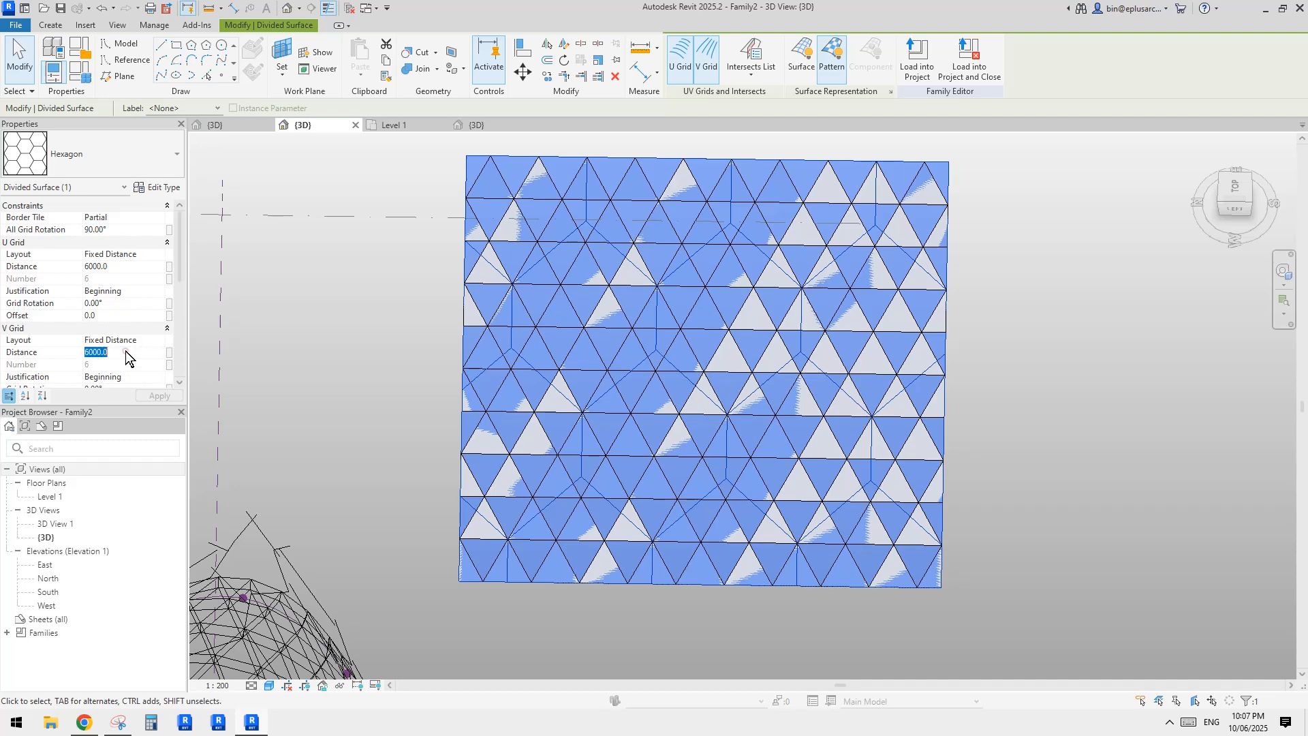
text(5500)
key(Return)
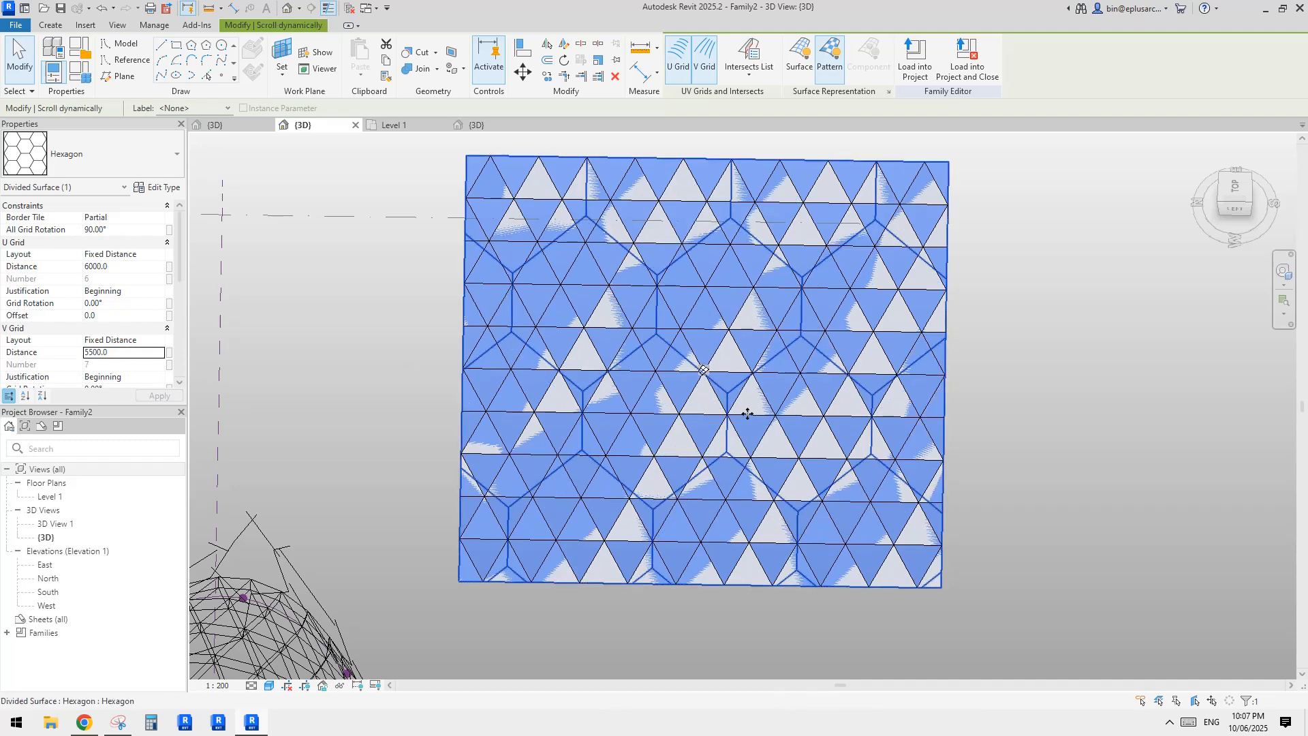
middle_drag(747, 414, 789, 409)
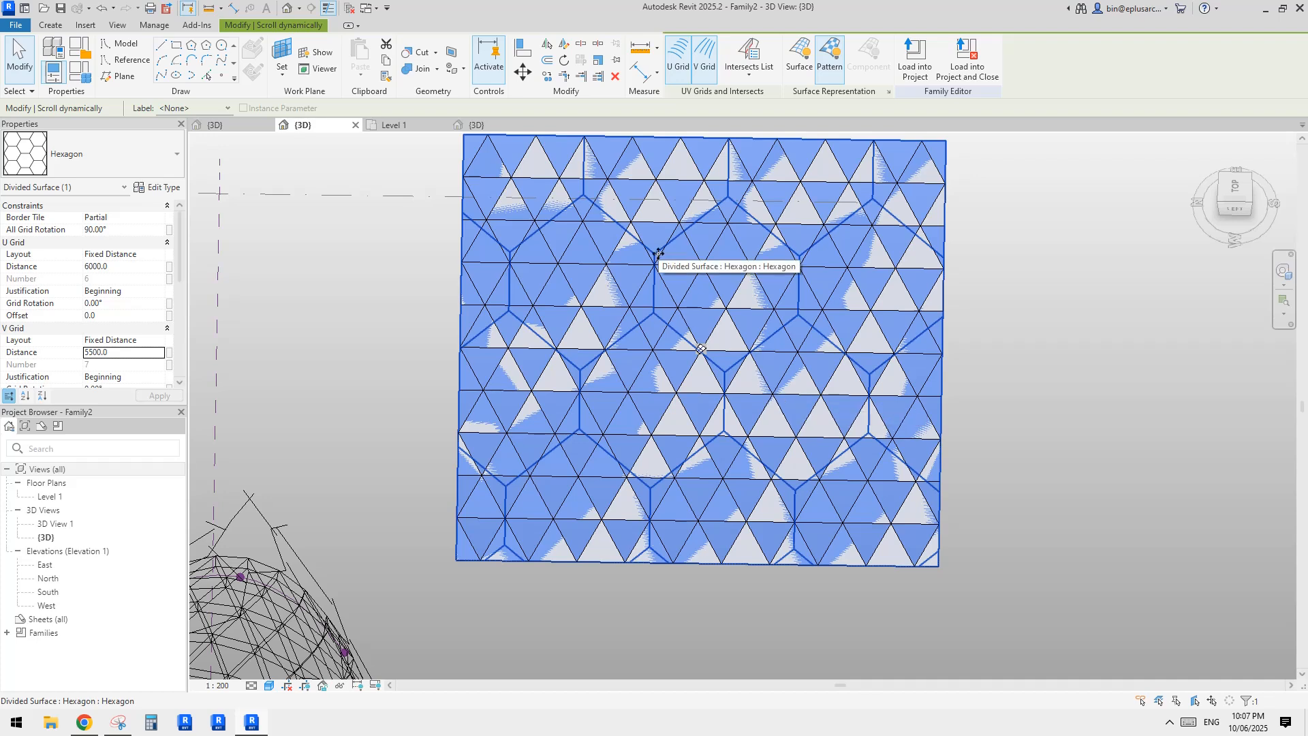
middle_drag(779, 390, 774, 400)
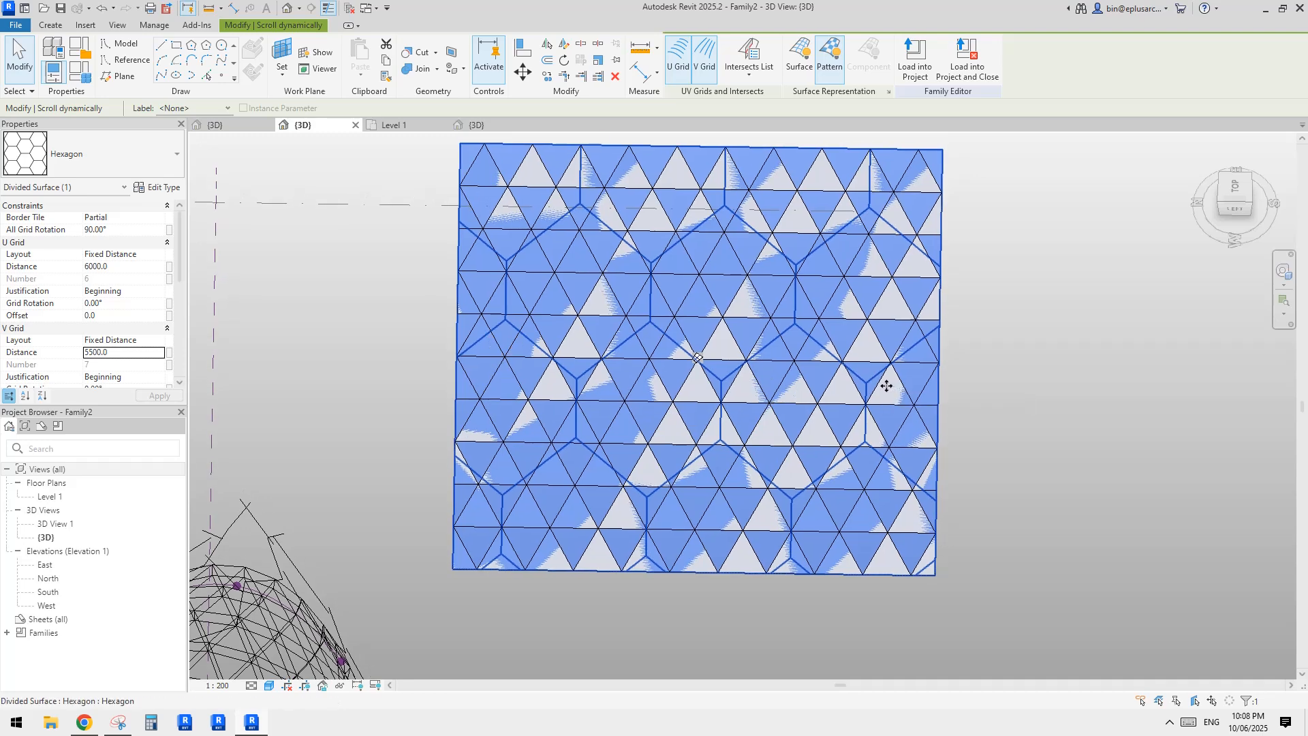
middle_drag(866, 388, 852, 356)
Switch to Snipping Tool and capture a new snip of the overlaid triangle and hexagon patterns.
click(129, 718)
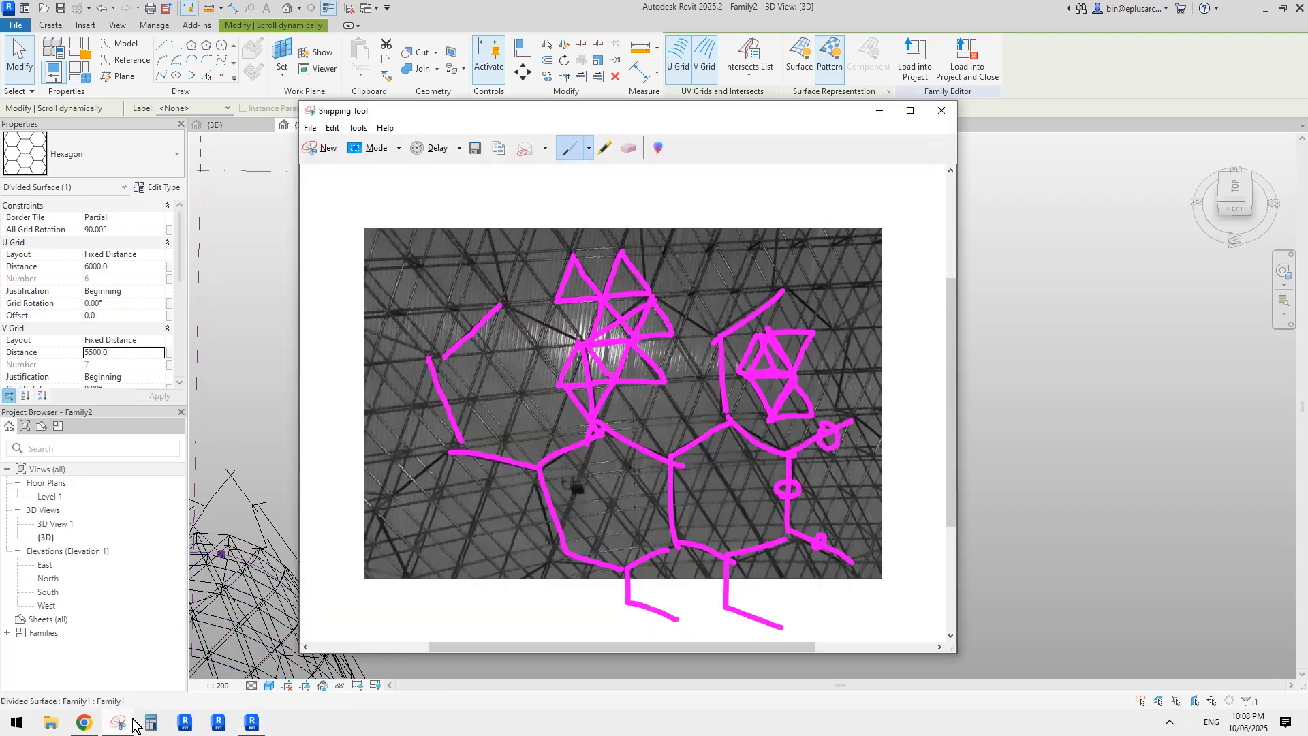
click(316, 153)
drag(482, 178, 876, 514)
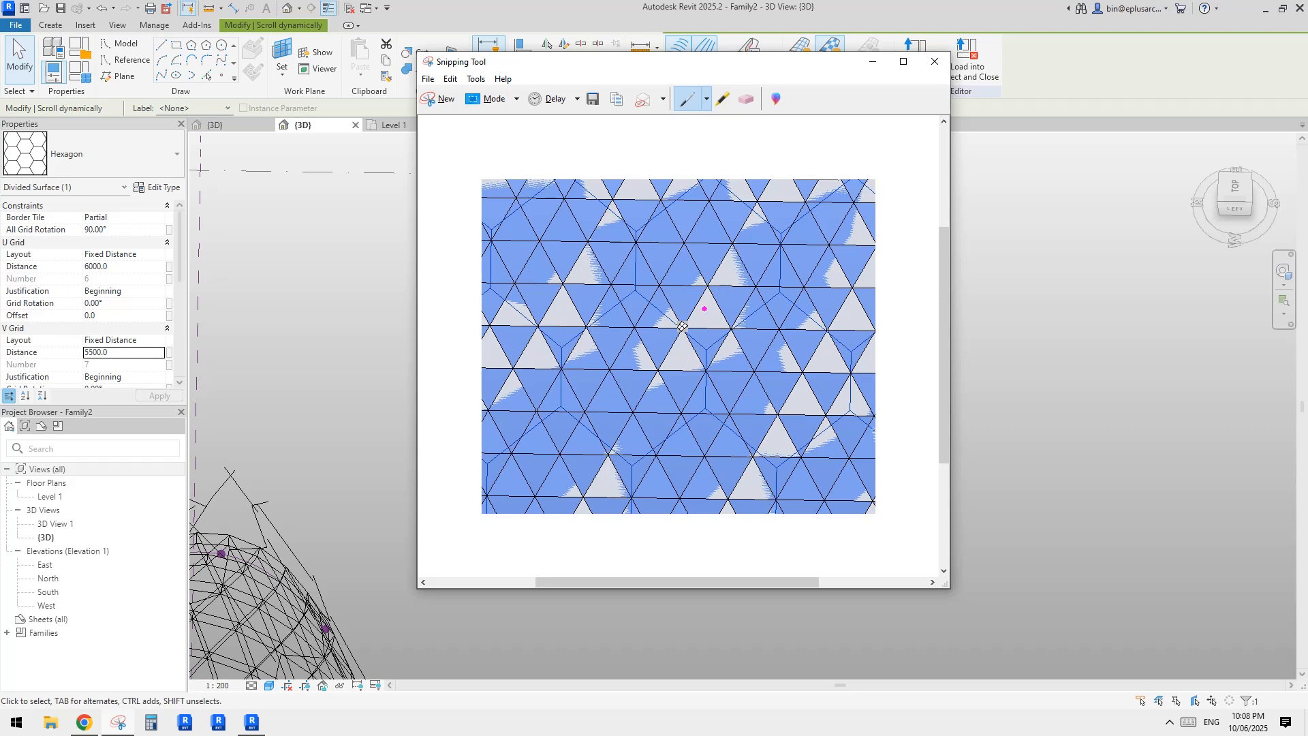
Trace on the snip a small and a larger hexagon along the triangle grid, adjoining hexagon edges, and one existing pattern hexagon.
mouse_move(665, 286)
mouse_down()
mouse_move(706, 286)
mouse_move(732, 329)
mouse_move(701, 370)
mouse_move(655, 372)
mouse_move(633, 330)
mouse_move(666, 279)
mouse_move(730, 244)
mouse_move(771, 309)
mouse_move(782, 333)
mouse_move(732, 414)
mouse_move(627, 414)
mouse_move(590, 343)
mouse_up()
drag(638, 243, 584, 324)
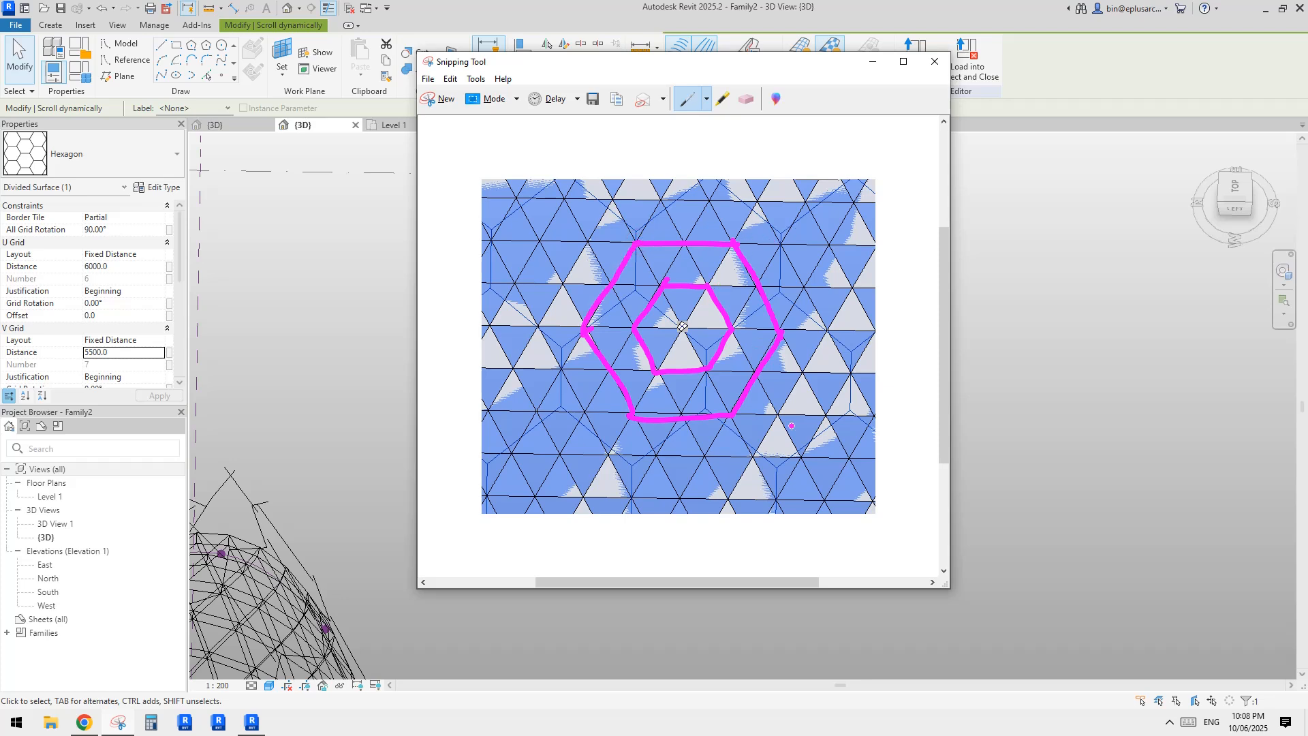
drag(781, 333, 875, 332)
mouse_move(732, 415)
mouse_down()
mouse_move(779, 505)
mouse_move(886, 505)
mouse_up()
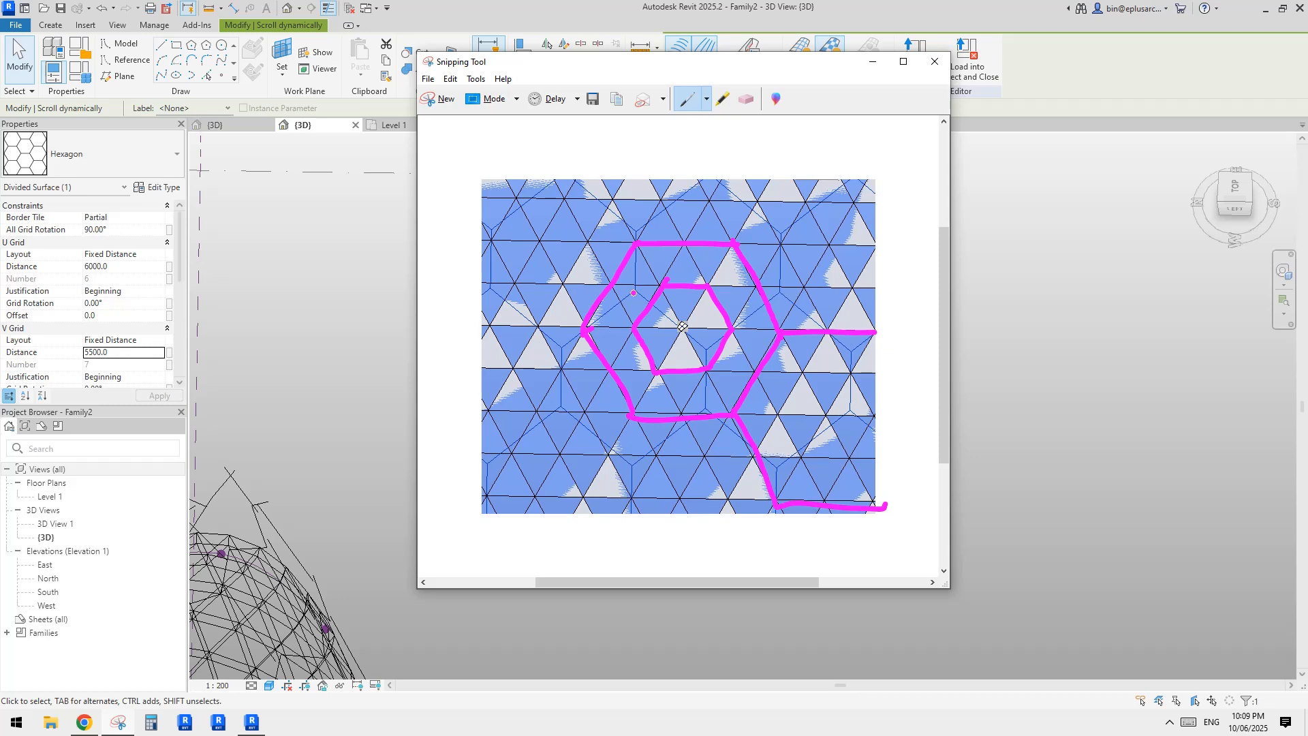
mouse_move(633, 295)
mouse_down()
mouse_move(561, 368)
mouse_move(566, 416)
mouse_move(626, 470)
mouse_move(678, 428)
mouse_move(708, 375)
mouse_move(637, 296)
mouse_move(567, 330)
mouse_up()
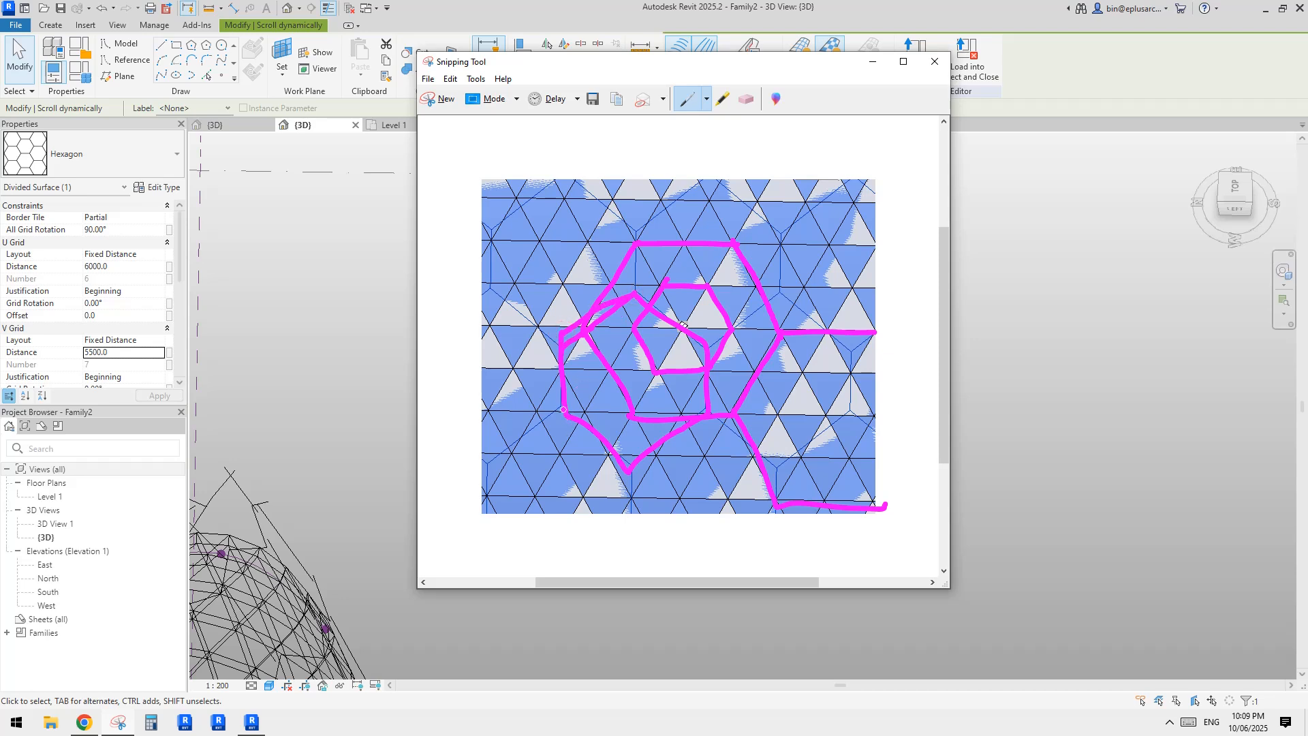
Trace a second, cleaner outline over the existing pattern hexagon on the snip to complete its lower and upper edges.
mouse_move(563, 431)
mouse_down()
mouse_move(623, 469)
mouse_move(703, 430)
mouse_move(707, 399)
mouse_up()
drag(704, 331, 640, 301)
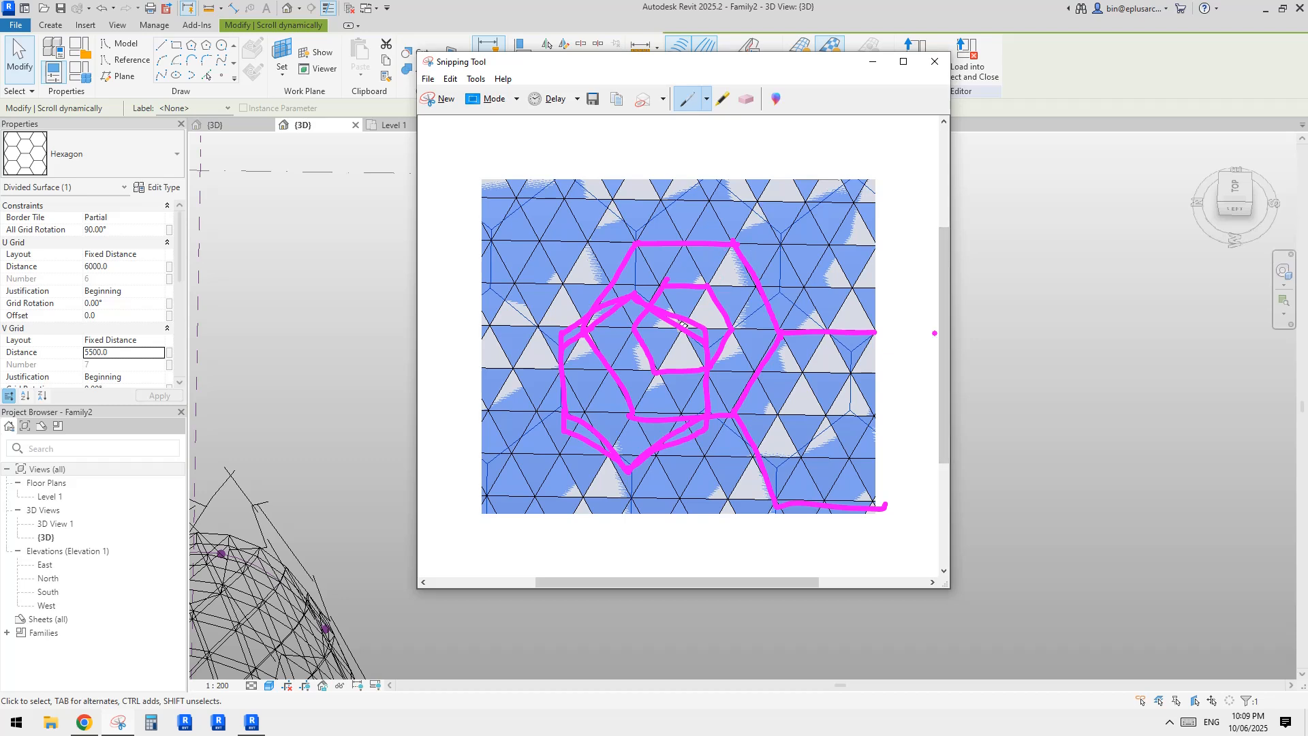
click(1171, 722)
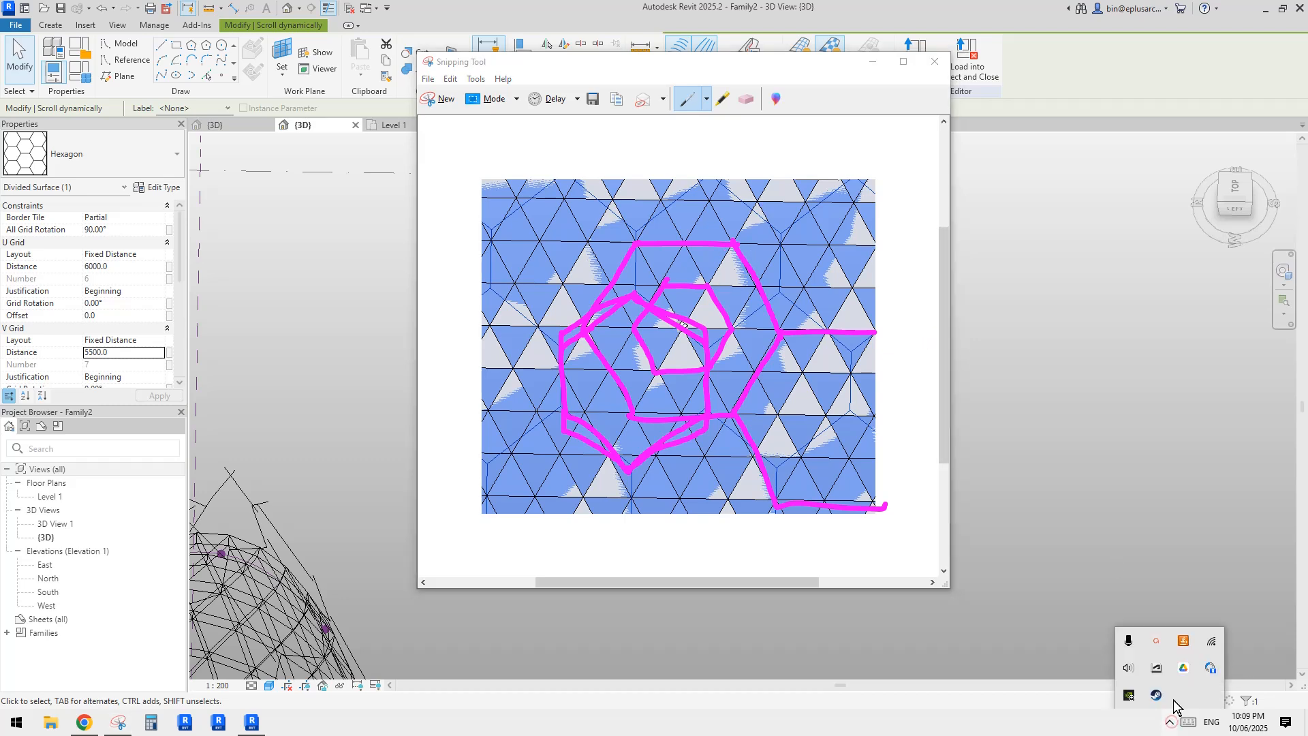
click(1157, 641)
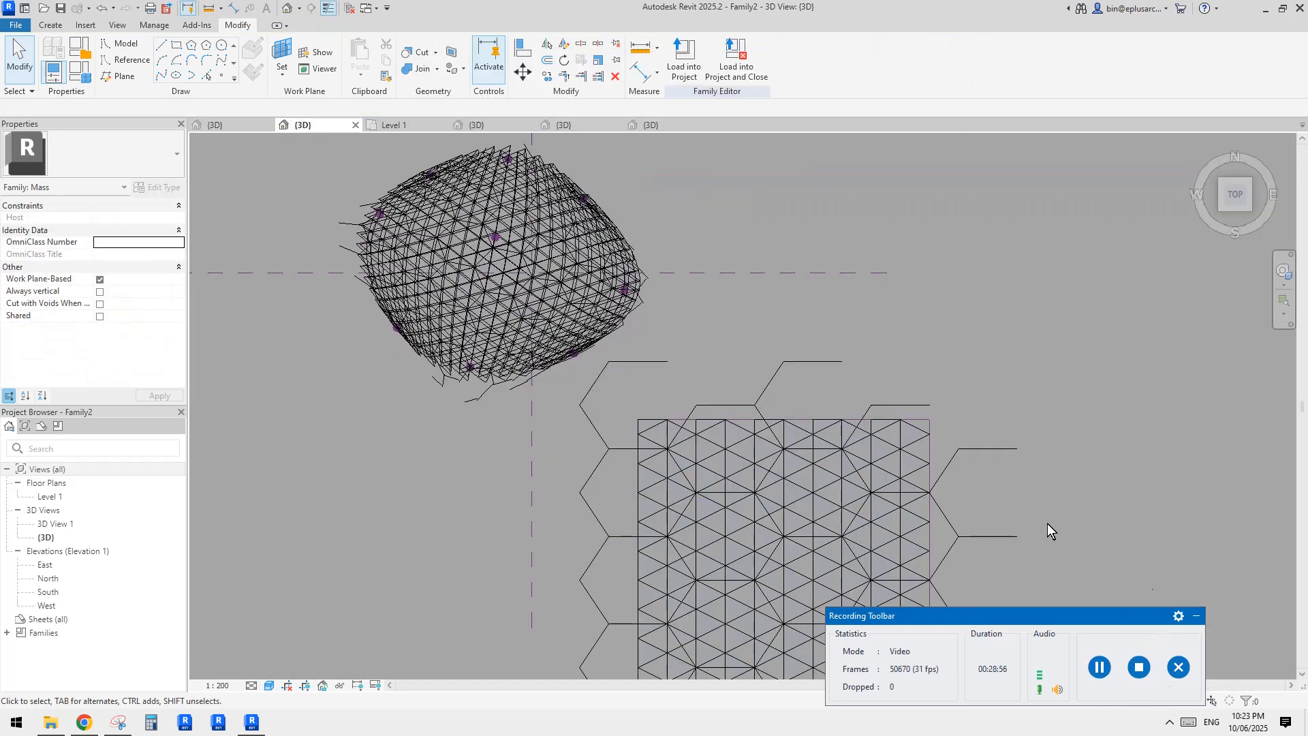
click(1196, 616)
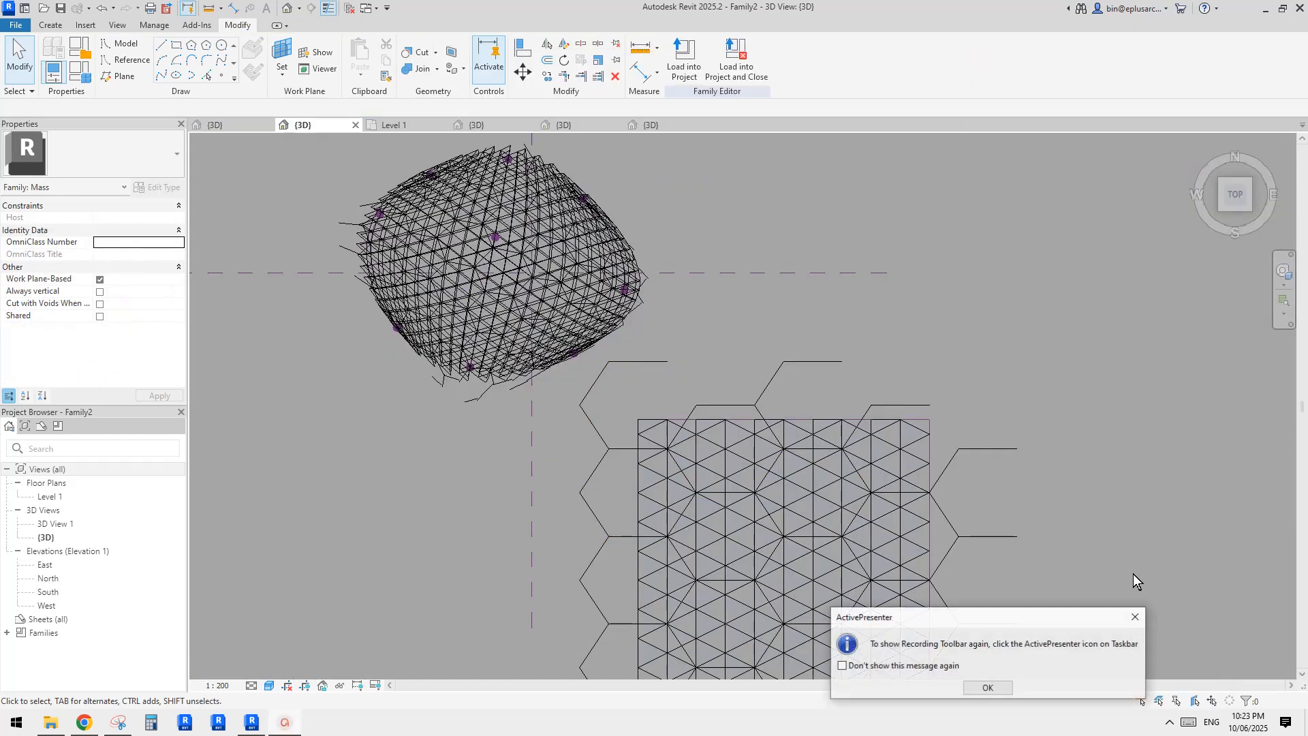
click(1134, 619)
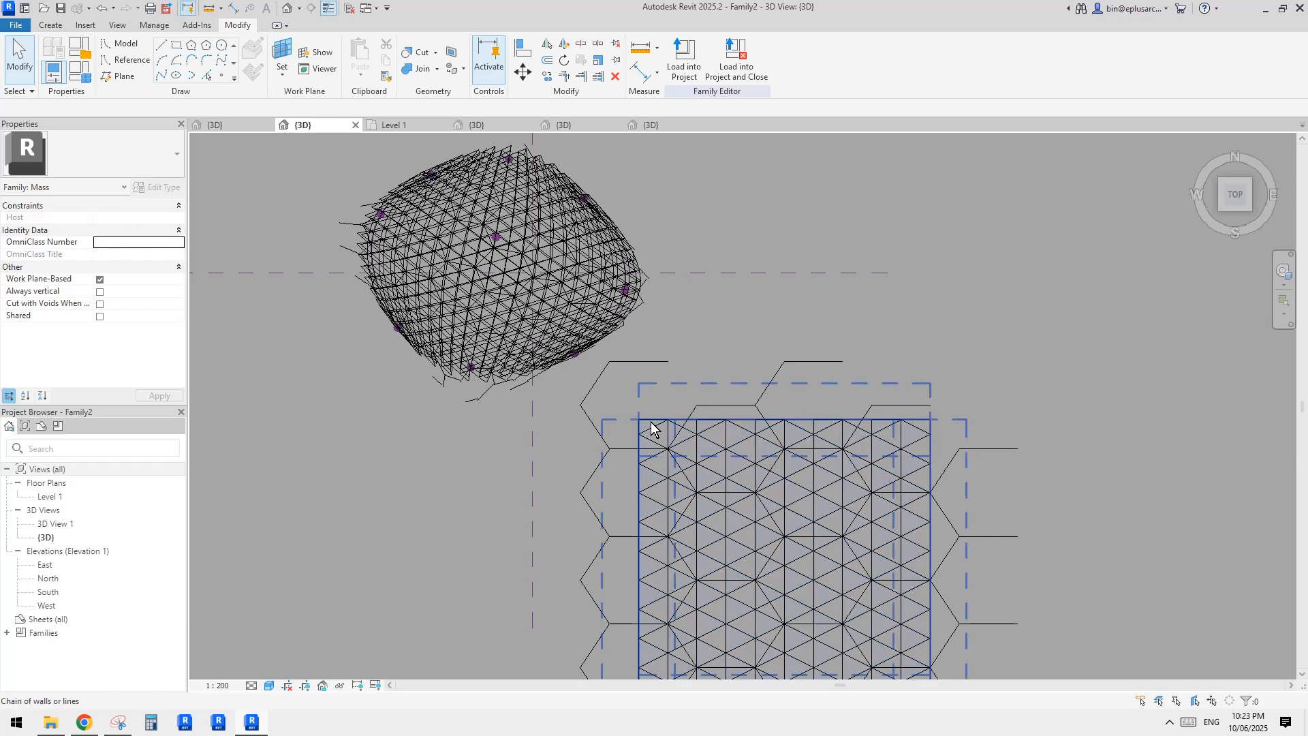
Select the hexagon-panelled divided surface on the flat form and examine how its vertices meet the triangle grid in 3D.
shift+middle_drag(651, 428, 571, 355)
middle_drag(571, 354, 823, 259)
scroll(1029, 329, up, 3)
middle_drag(1032, 327, 633, 375)
shift+middle_drag(632, 375, 954, 301)
click(951, 256)
shift+middle_drag(950, 255, 729, 462)
scroll(827, 400, up, 1)
key(Escape)
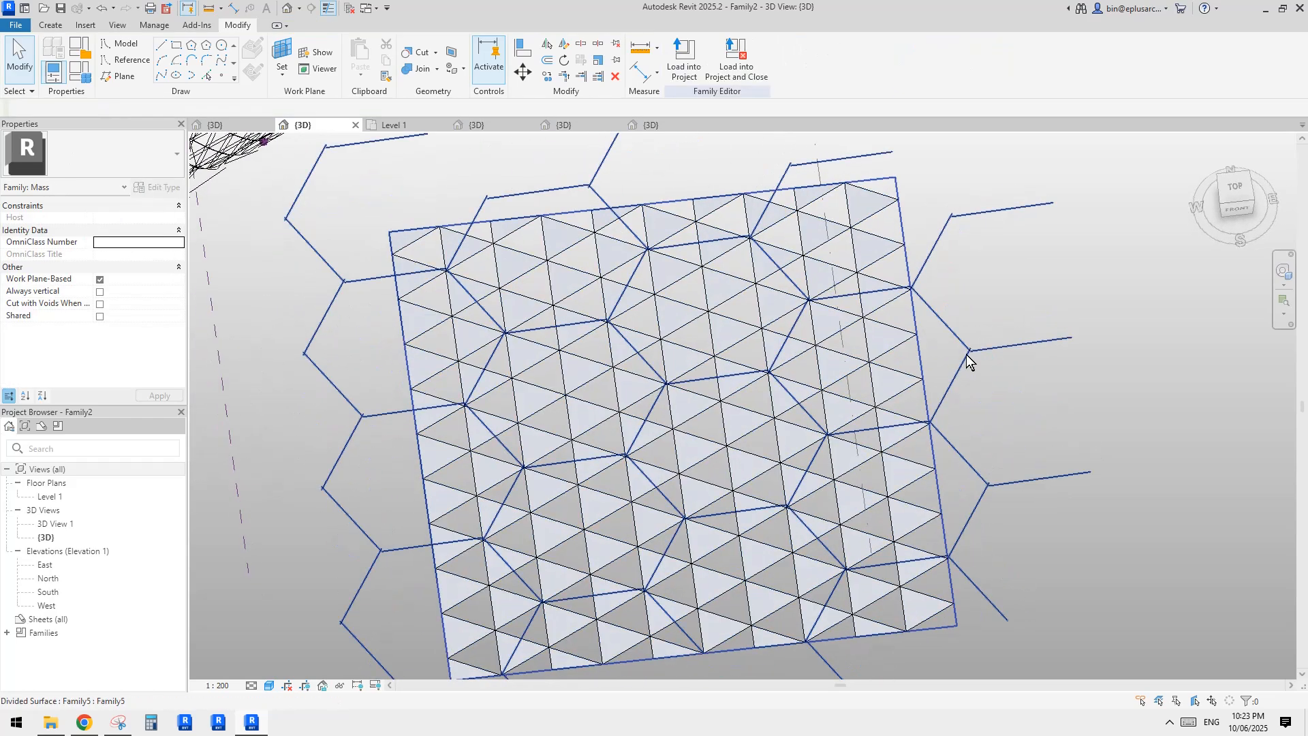
click(989, 350)
shift+middle_drag(989, 350, 999, 358)
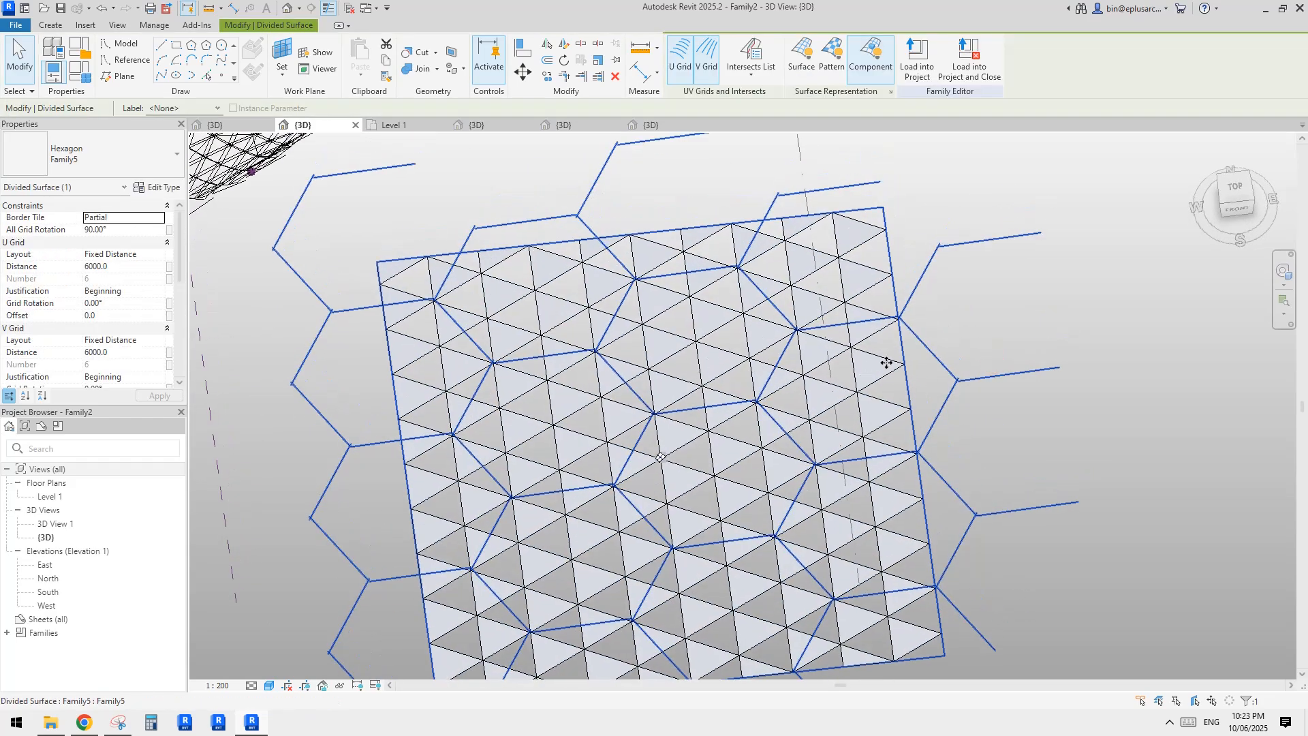
middle_drag(887, 363, 875, 394)
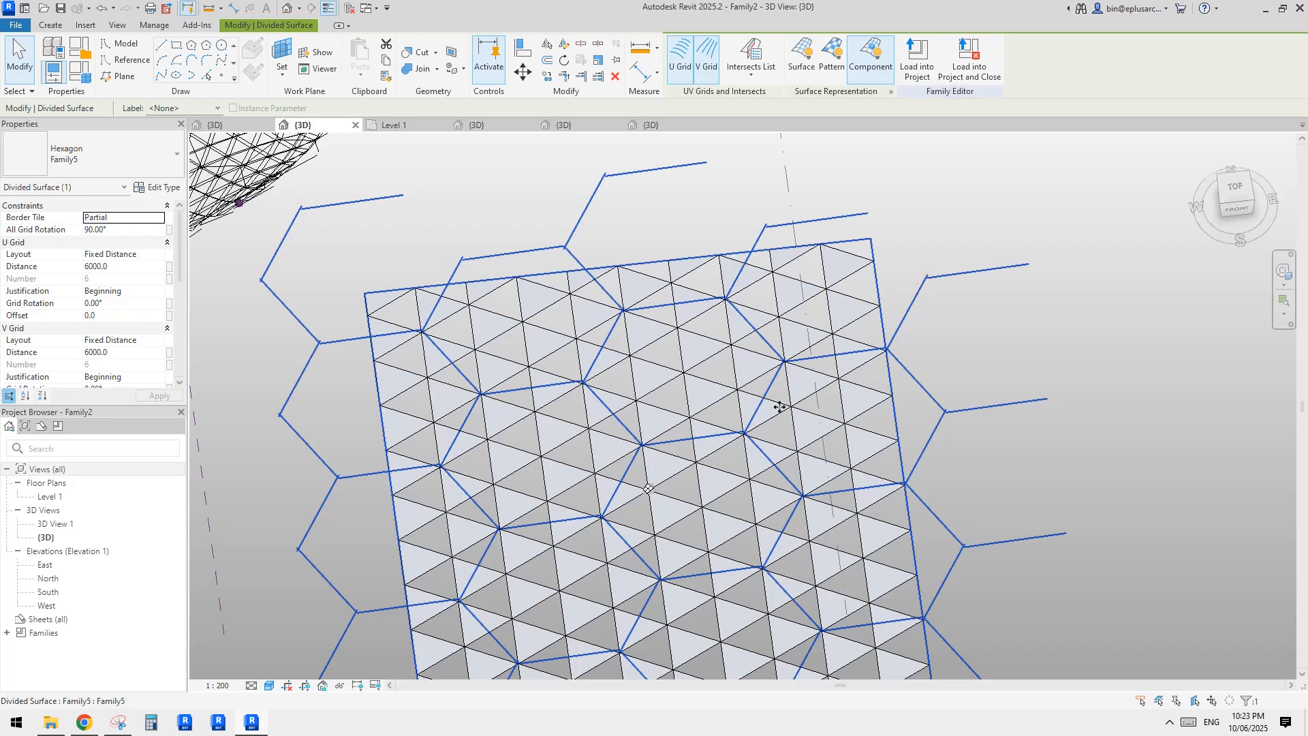
shift+middle_drag(780, 407, 748, 382)
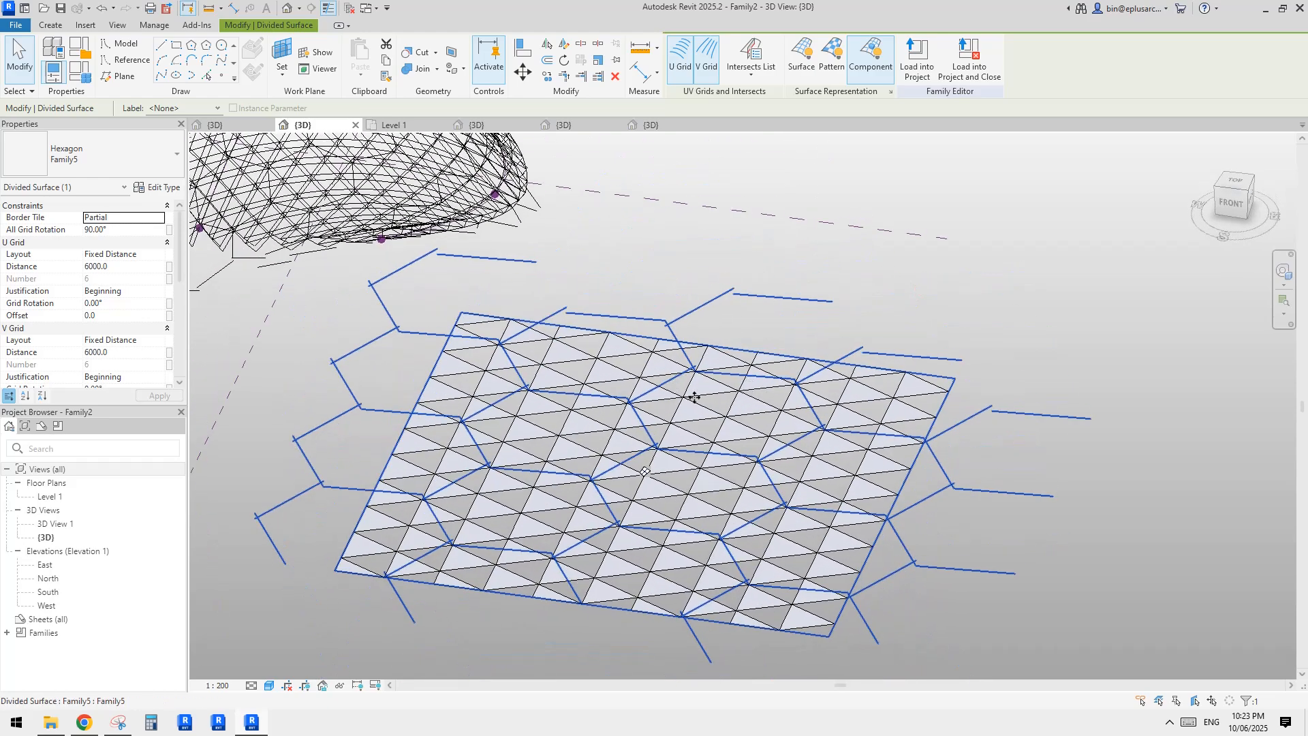
middle_drag(656, 405, 683, 415)
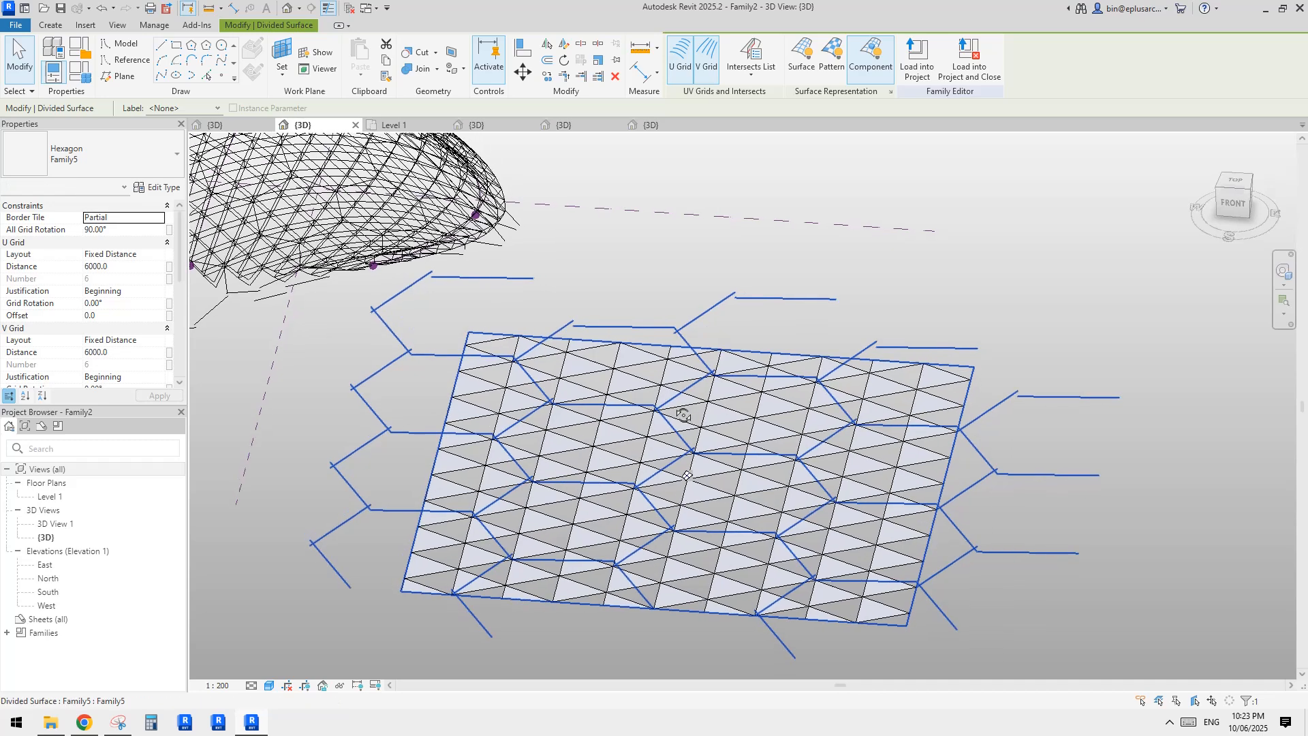
Switch to Chrome to check the Day 310 hexagon pattern video page, and return to Revit to view the 20210123 Perfect Hexagon Pattern model.
click(84, 722)
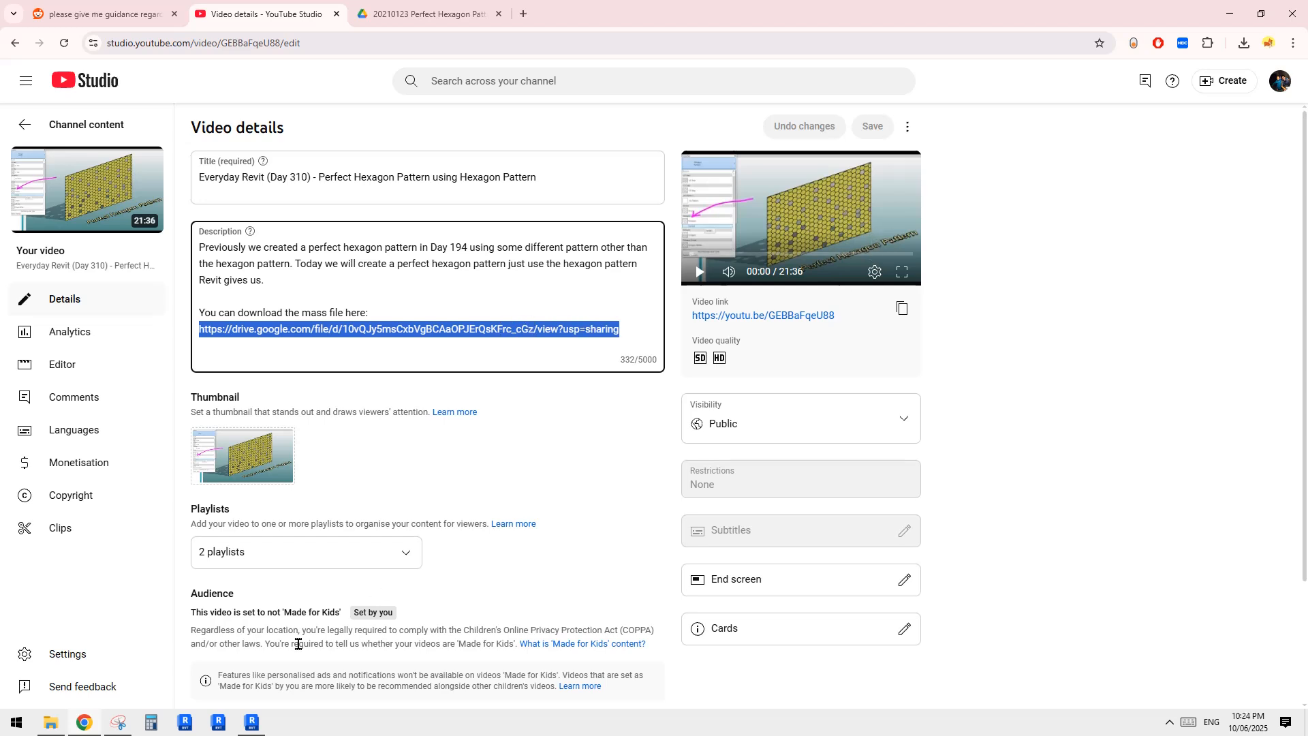
click(251, 723)
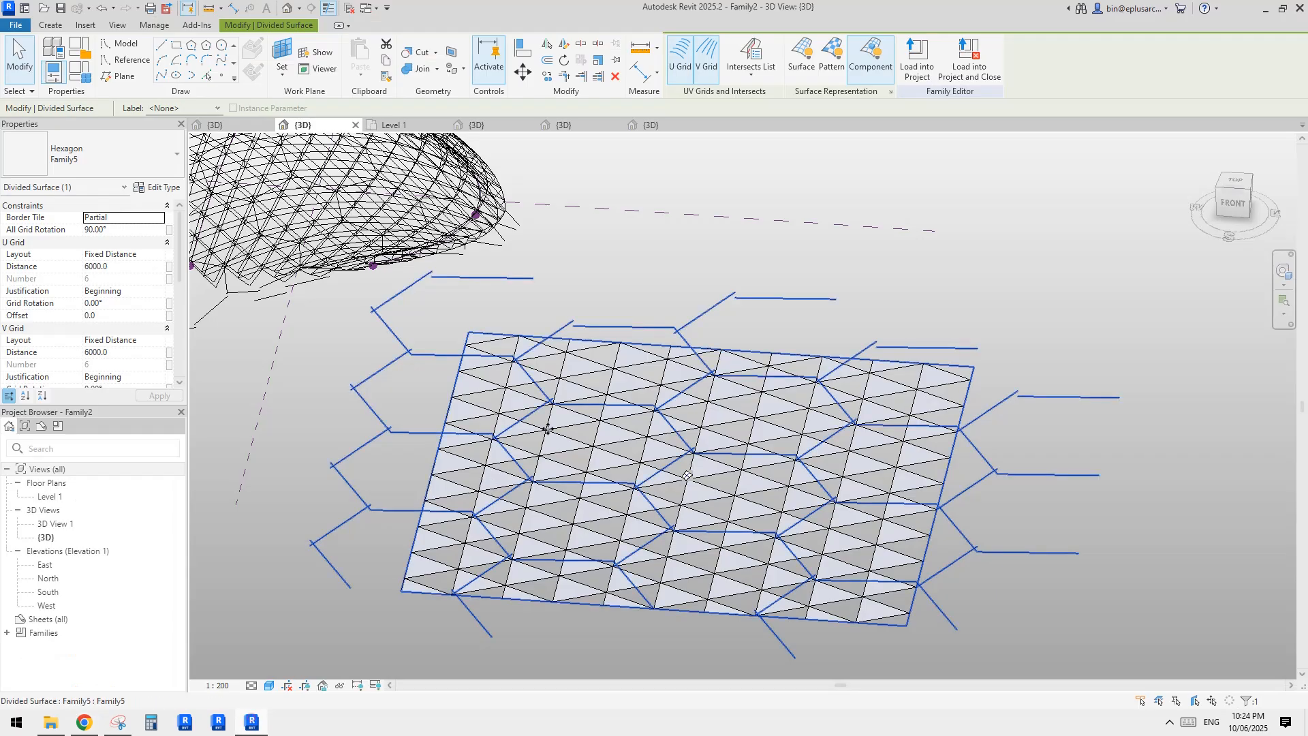
click(582, 126)
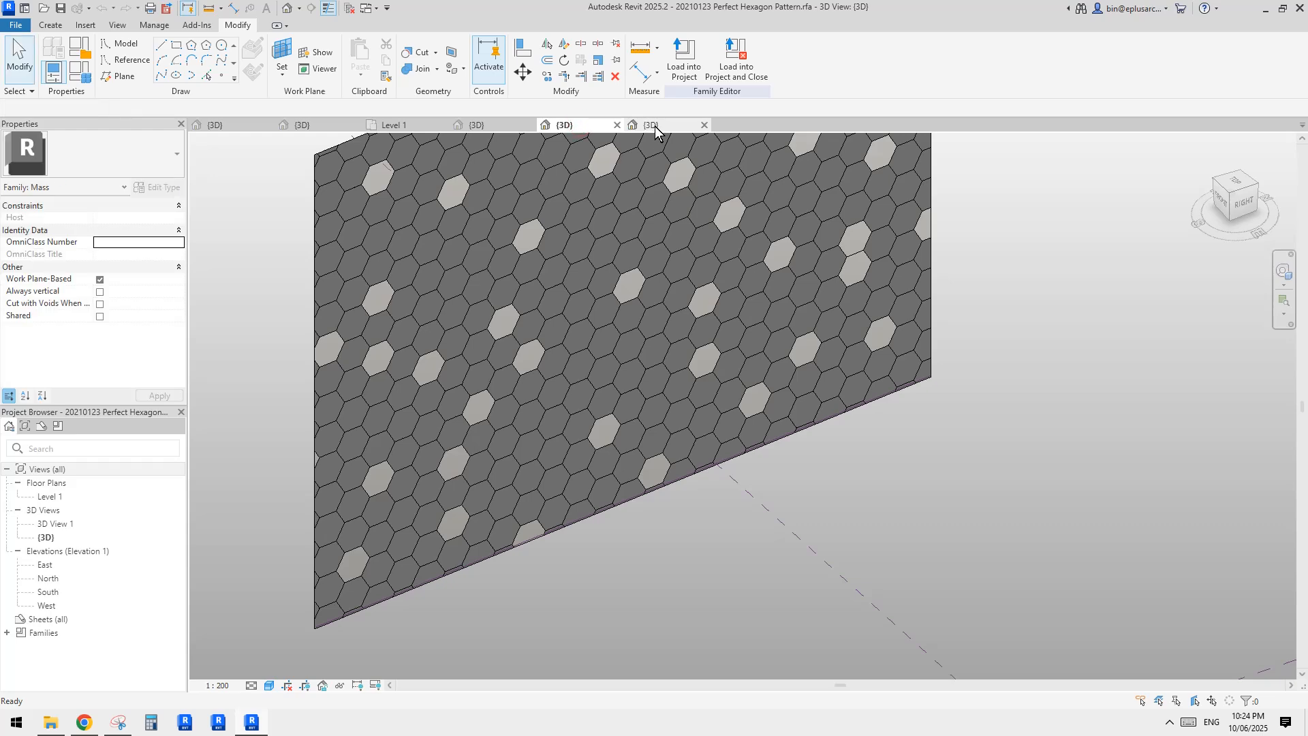
middle_drag(659, 303, 708, 320)
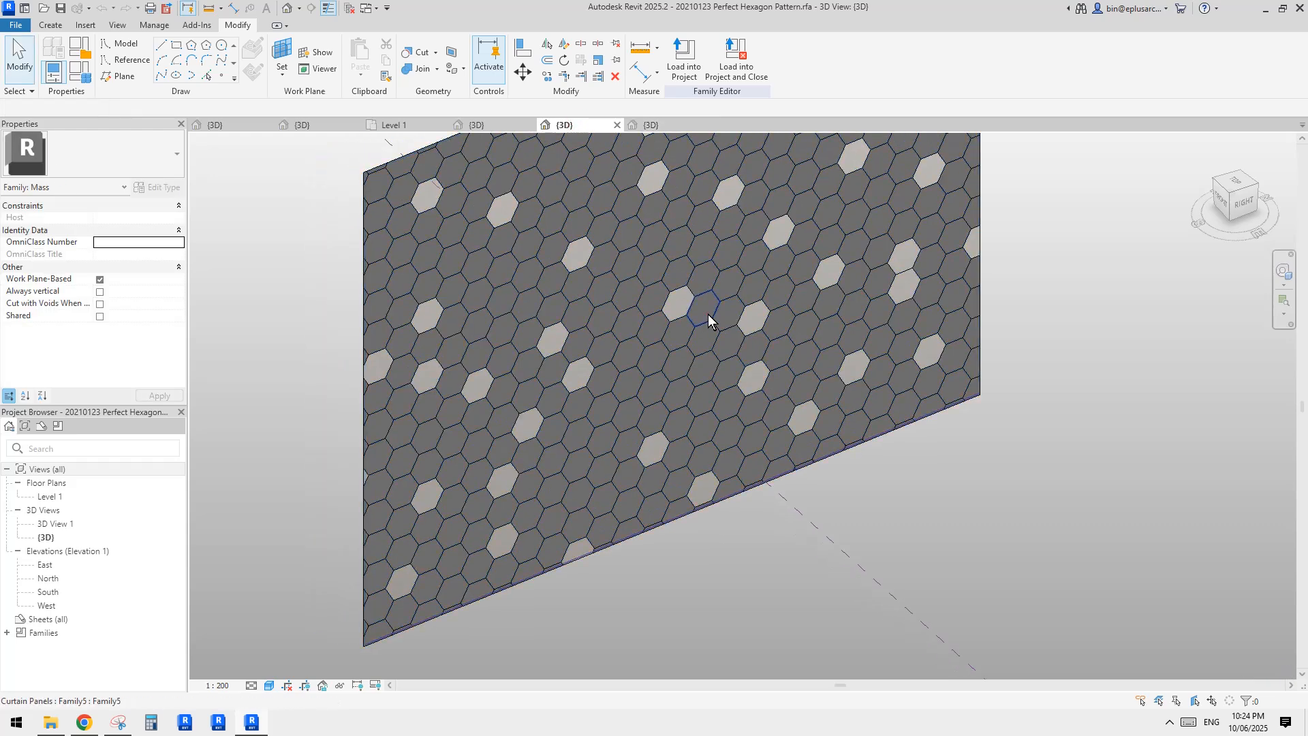
Select a hexagon curtain panel, dismiss the save reminder, and examine the adaptive and reference points in the Family5 panel family.
click(709, 313)
click(679, 60)
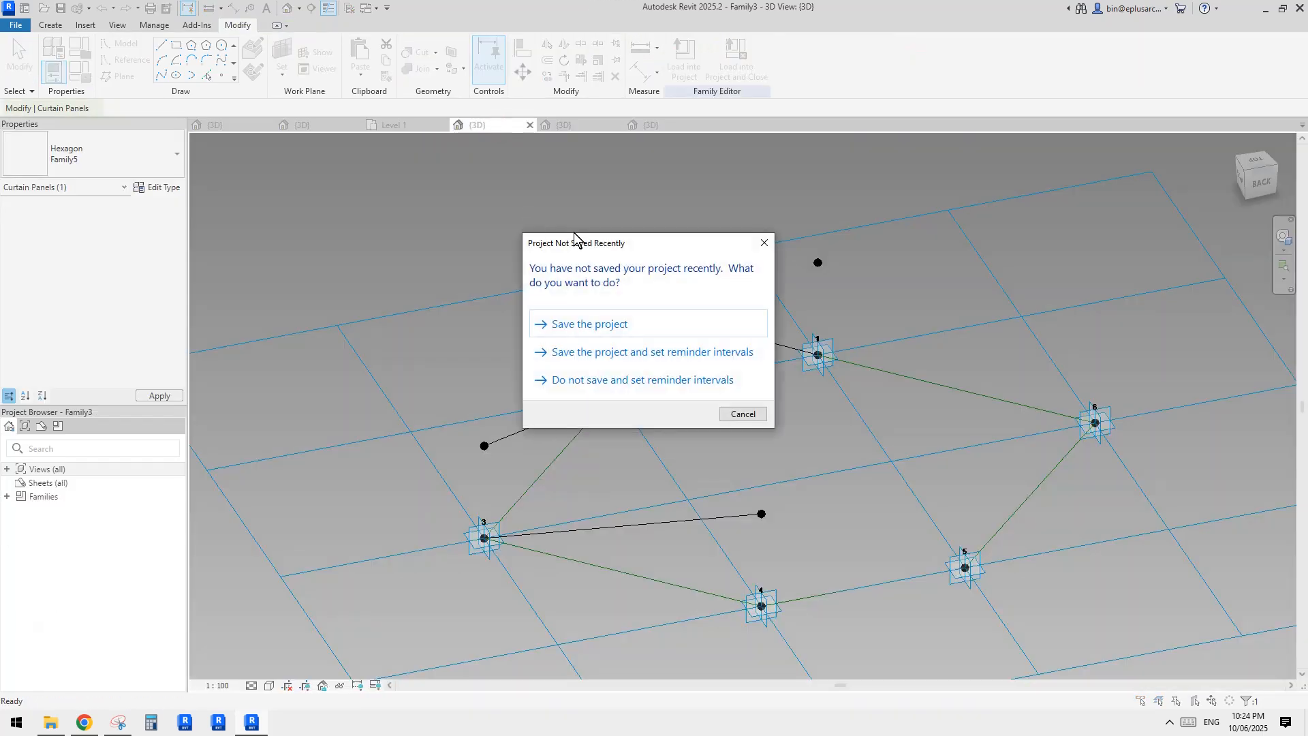
key(Escape)
click(671, 126)
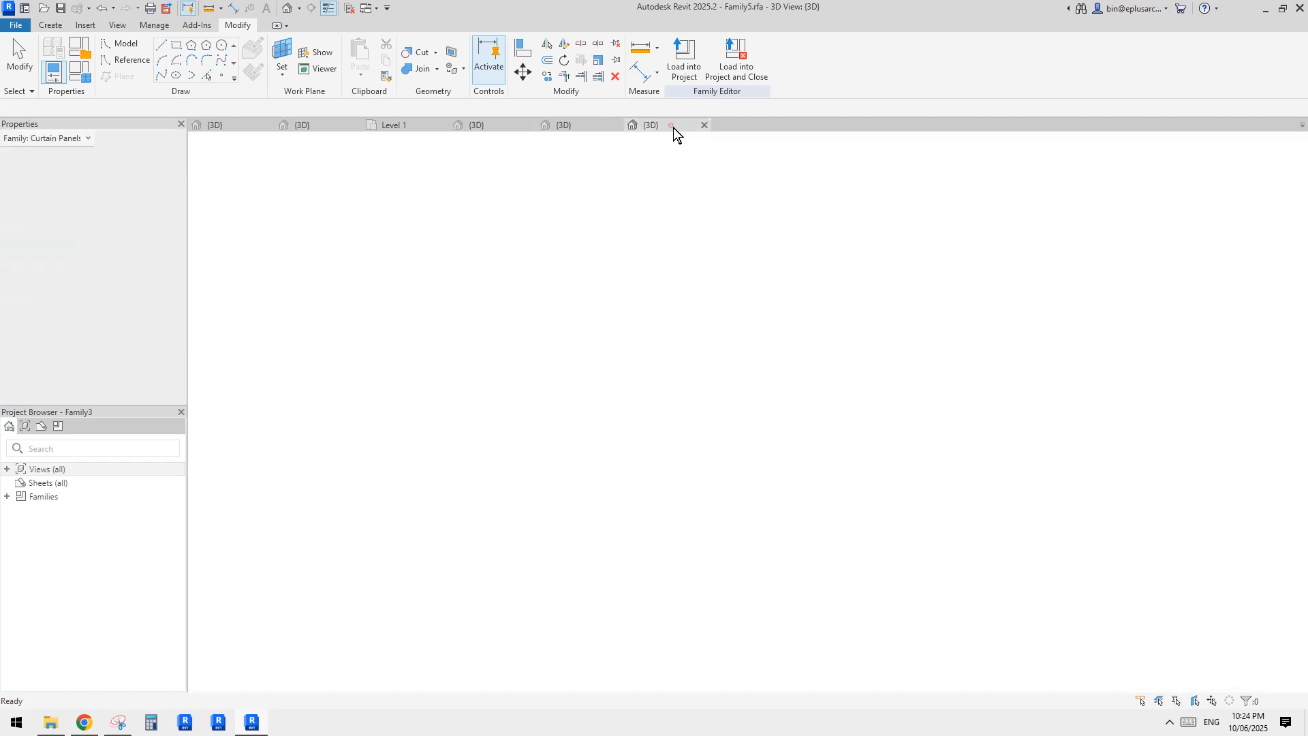
shift+middle_drag(690, 307, 678, 394)
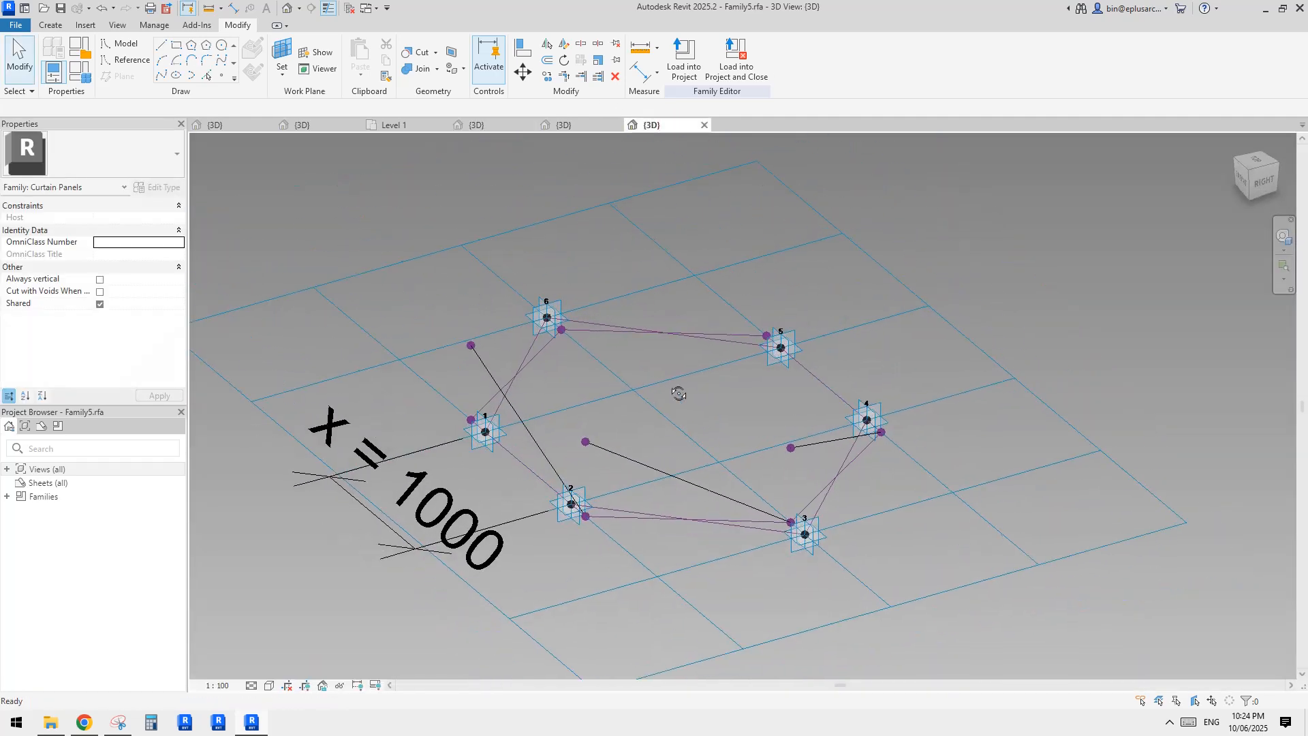
scroll(679, 394, up, 3)
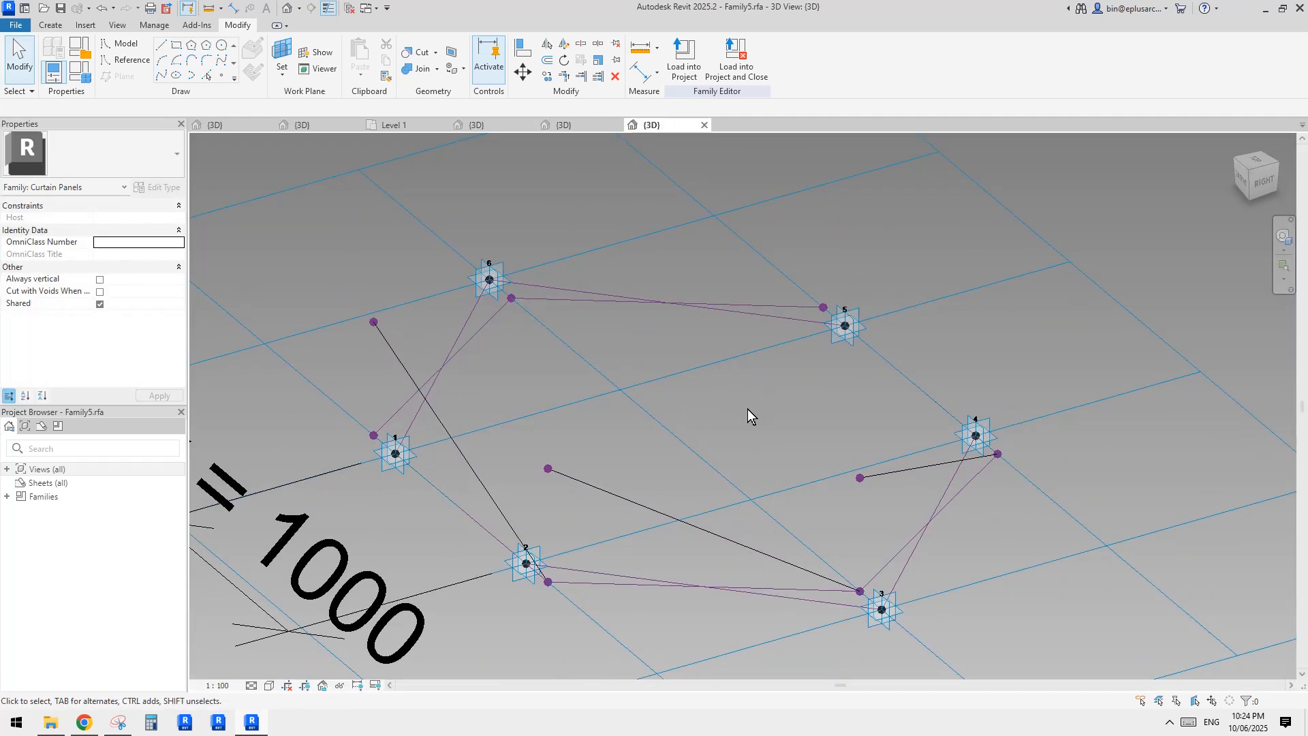
scroll(747, 410, down, 2)
shift+middle_drag(541, 465, 594, 417)
key(Tab)
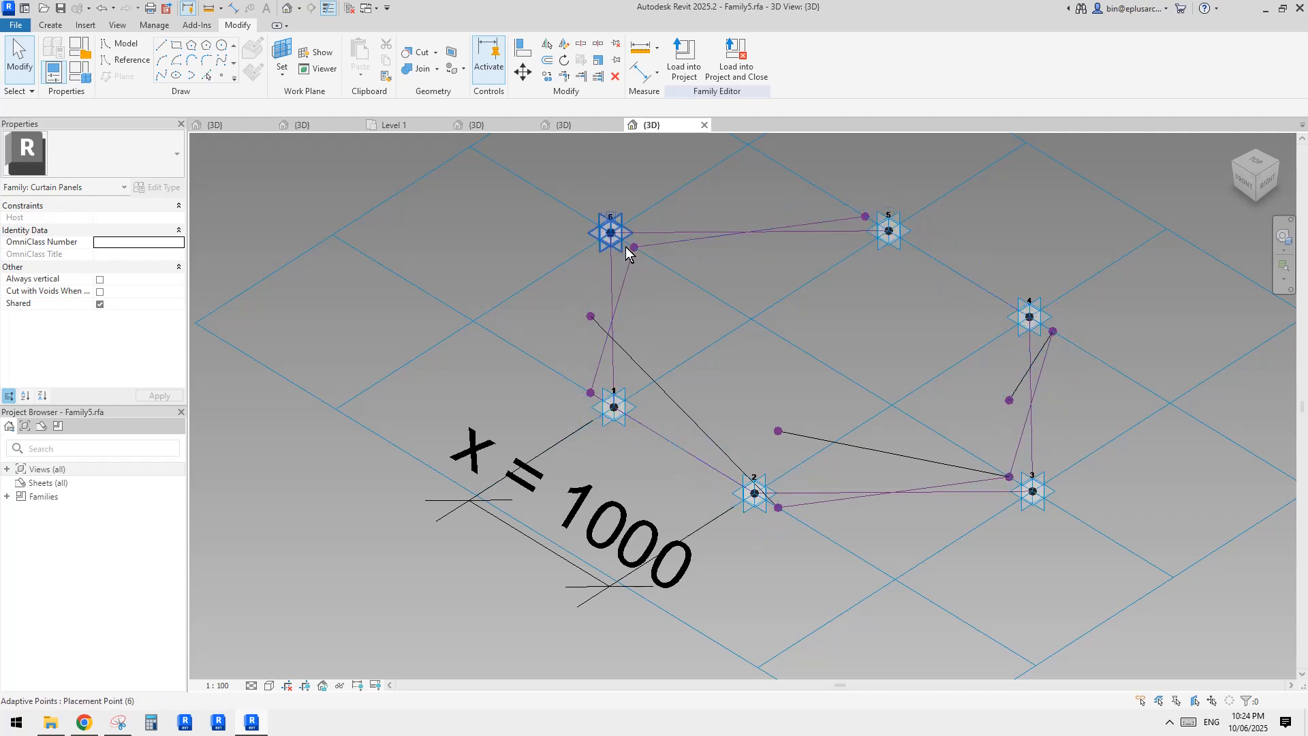
Review the panel family's x, z and zn parameters and formulas, and examine the reference points offset from the six adaptive points.
click(80, 71)
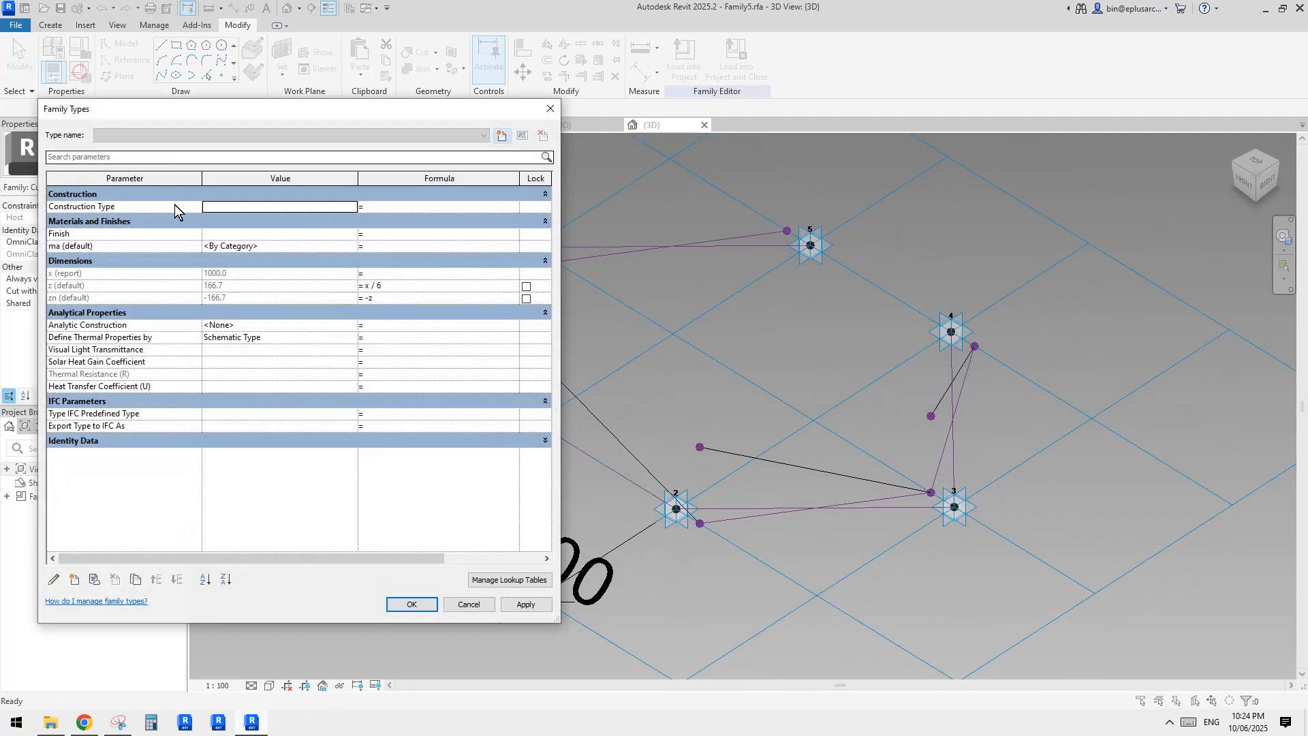
click(552, 109)
scroll(570, 368, up, 5)
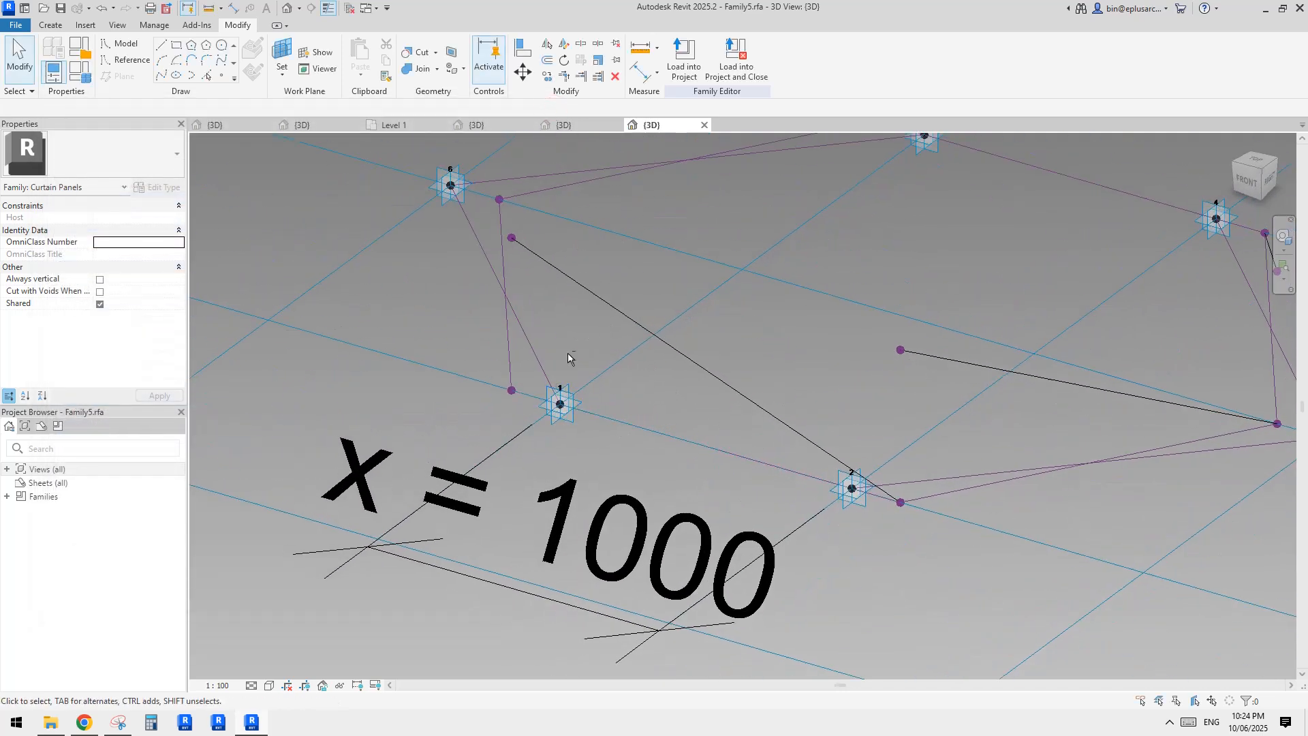
shift+middle_drag(512, 385, 579, 242)
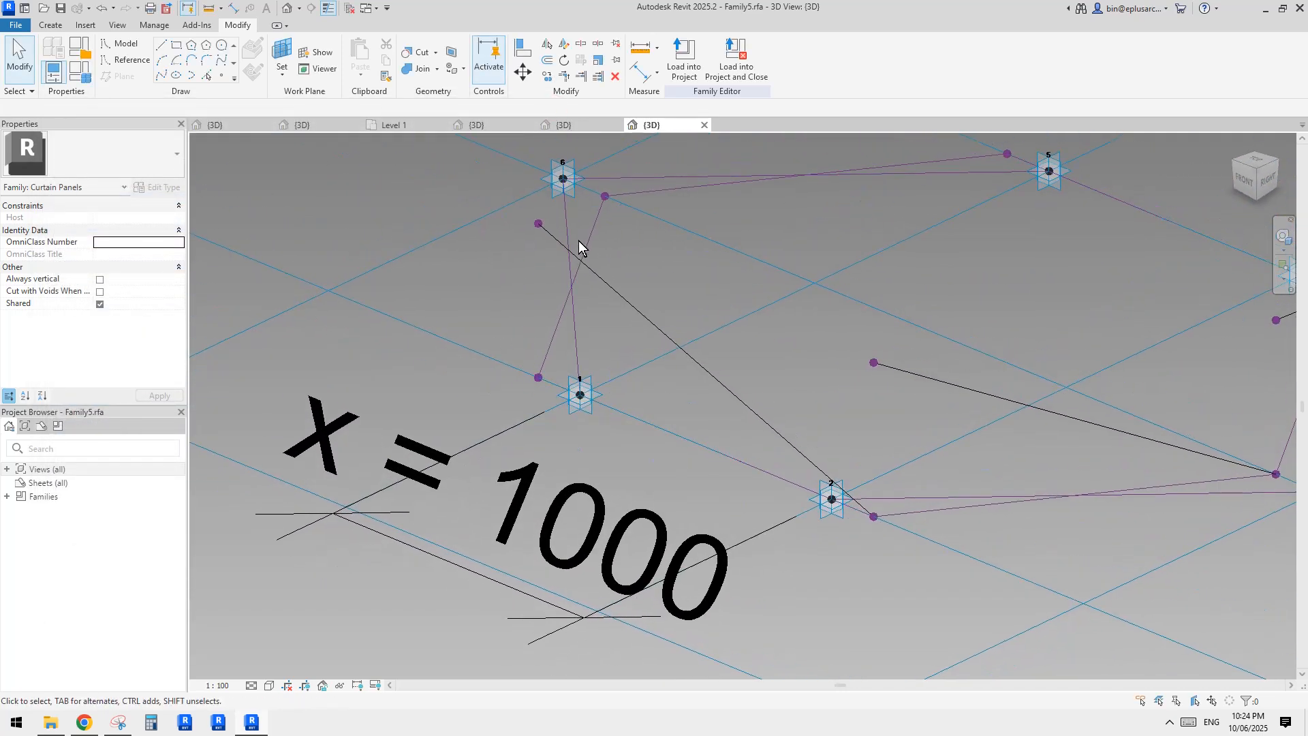
middle_drag(889, 525, 761, 521)
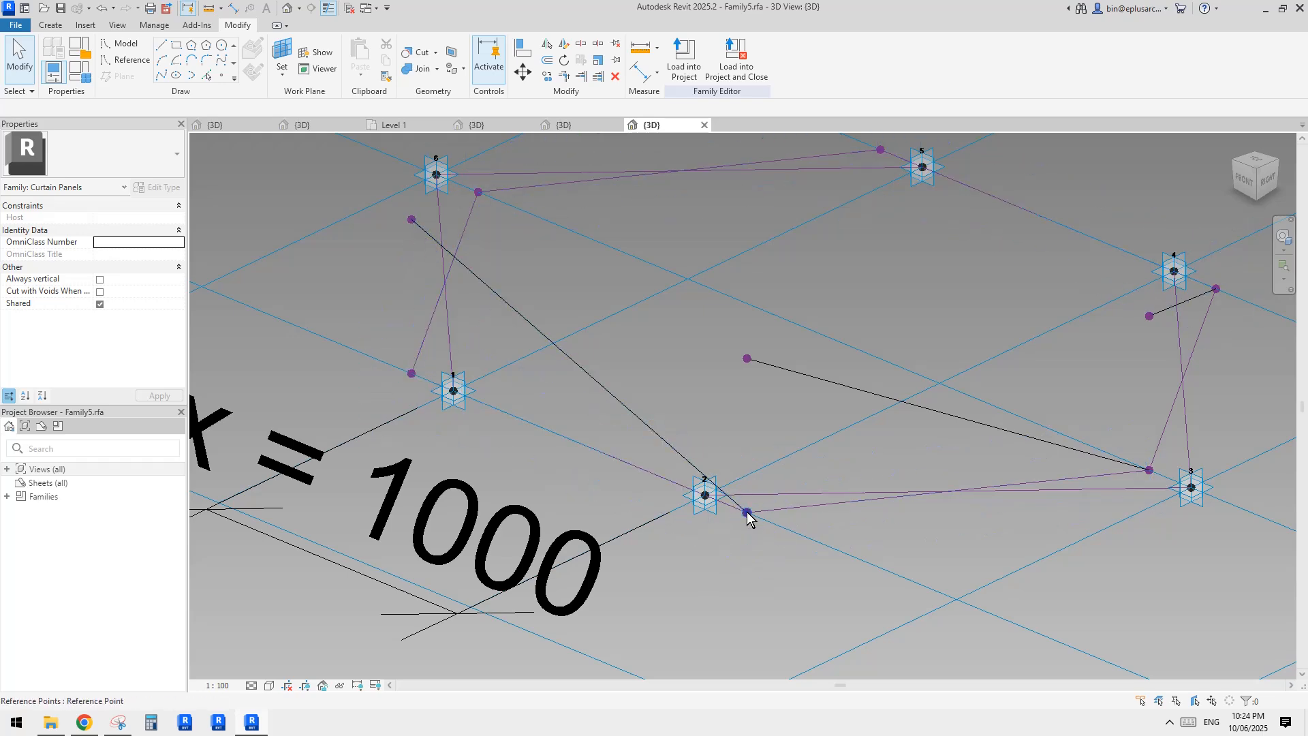
shift+middle_drag(768, 379, 960, 476)
key(Tab)
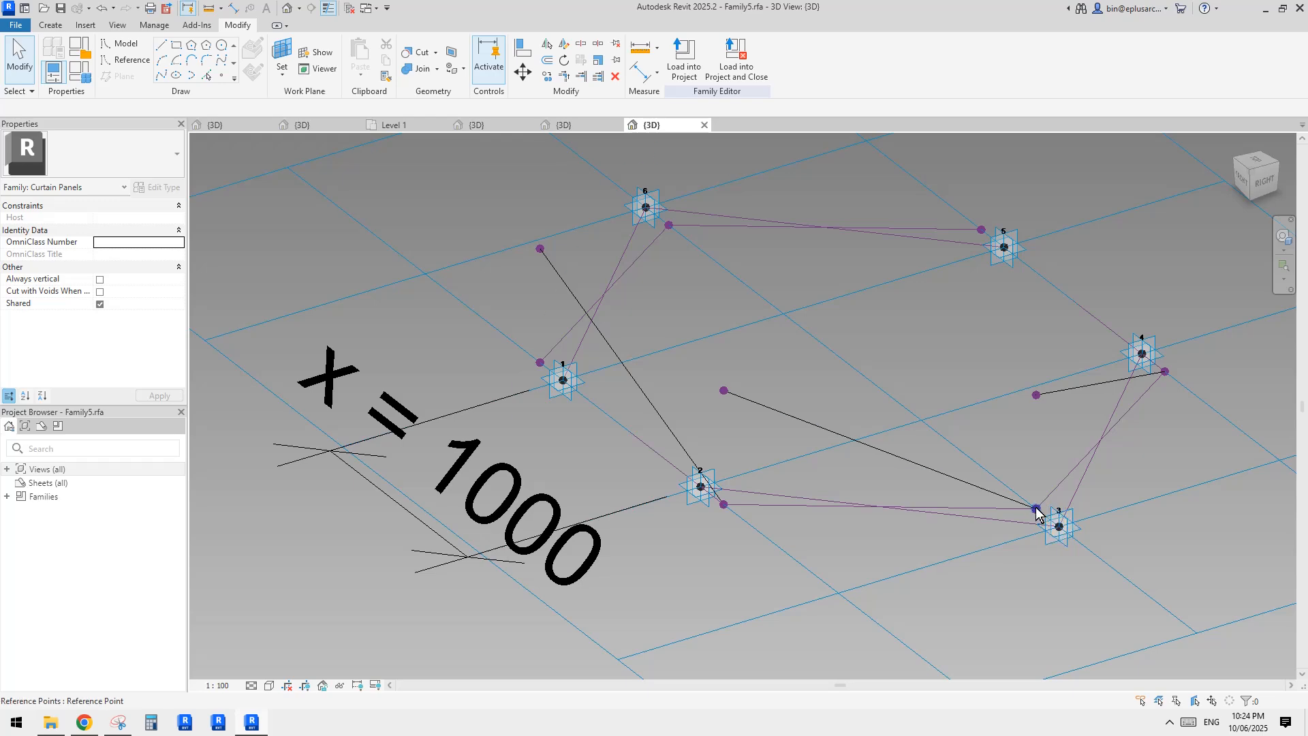
shift+middle_drag(1041, 397, 838, 473)
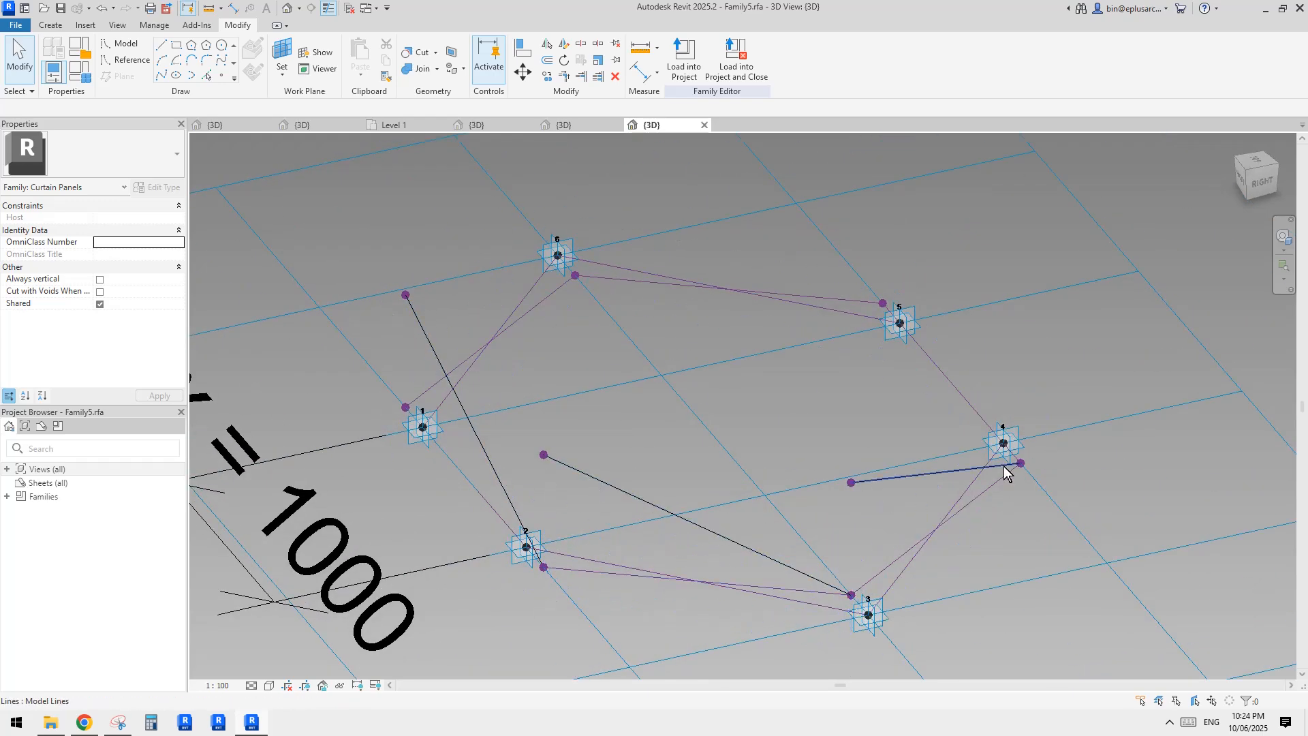
shift+middle_drag(1004, 467, 883, 481)
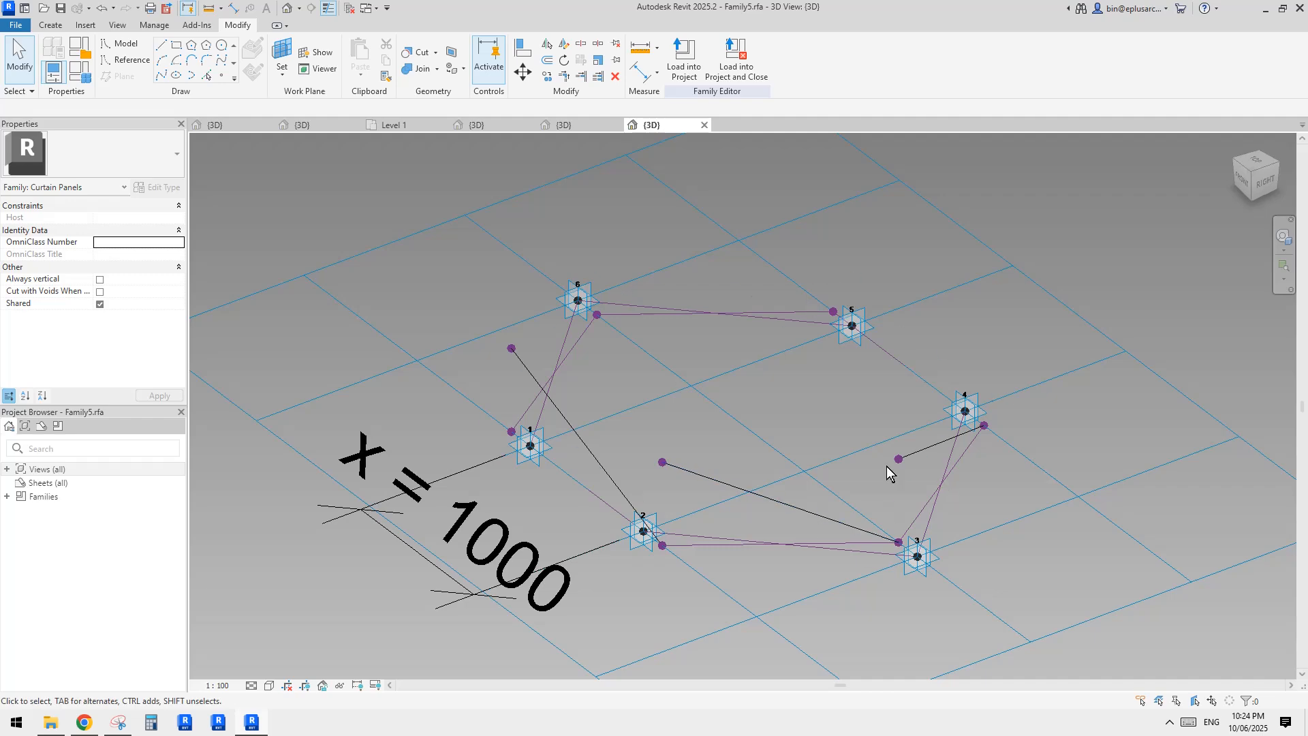
scroll(885, 466, up, 4)
scroll(634, 328, down, 1)
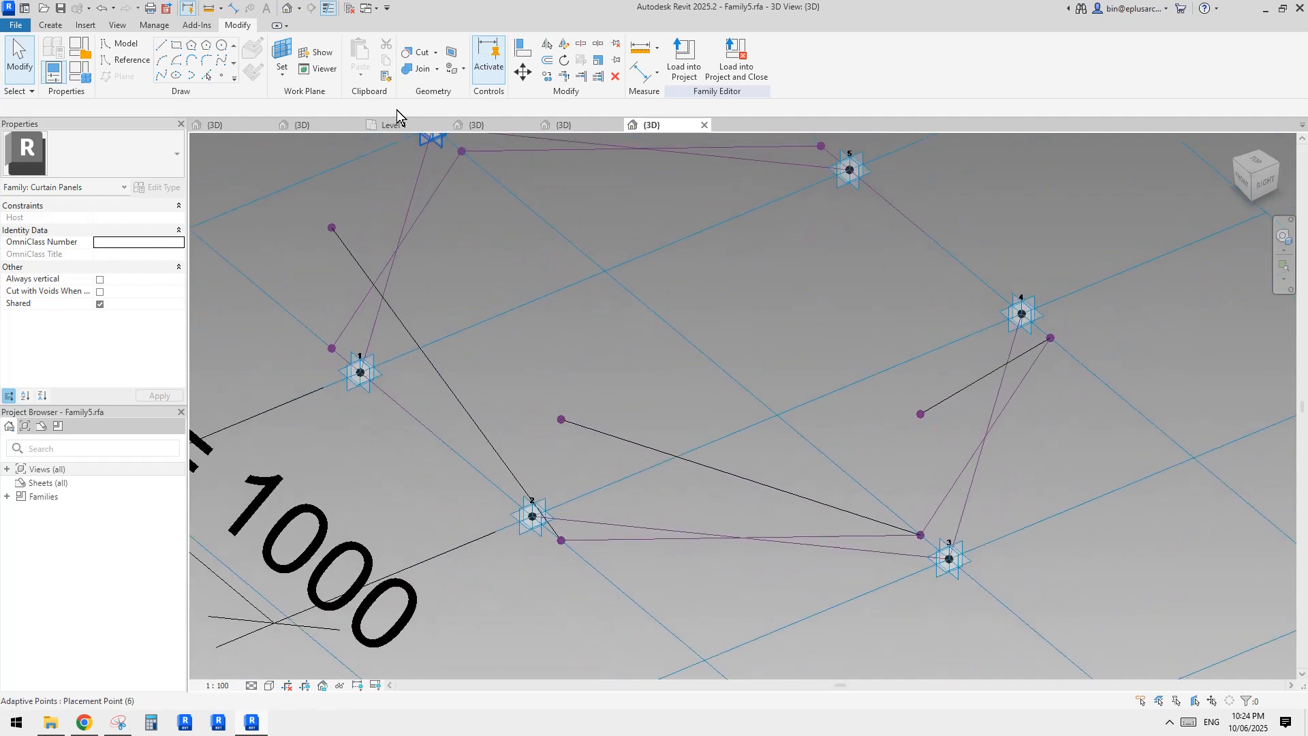
Open Family2's Level 1 plan, select the hexagon divided surface, and compare its vertices with the triangle grid.
click(492, 125)
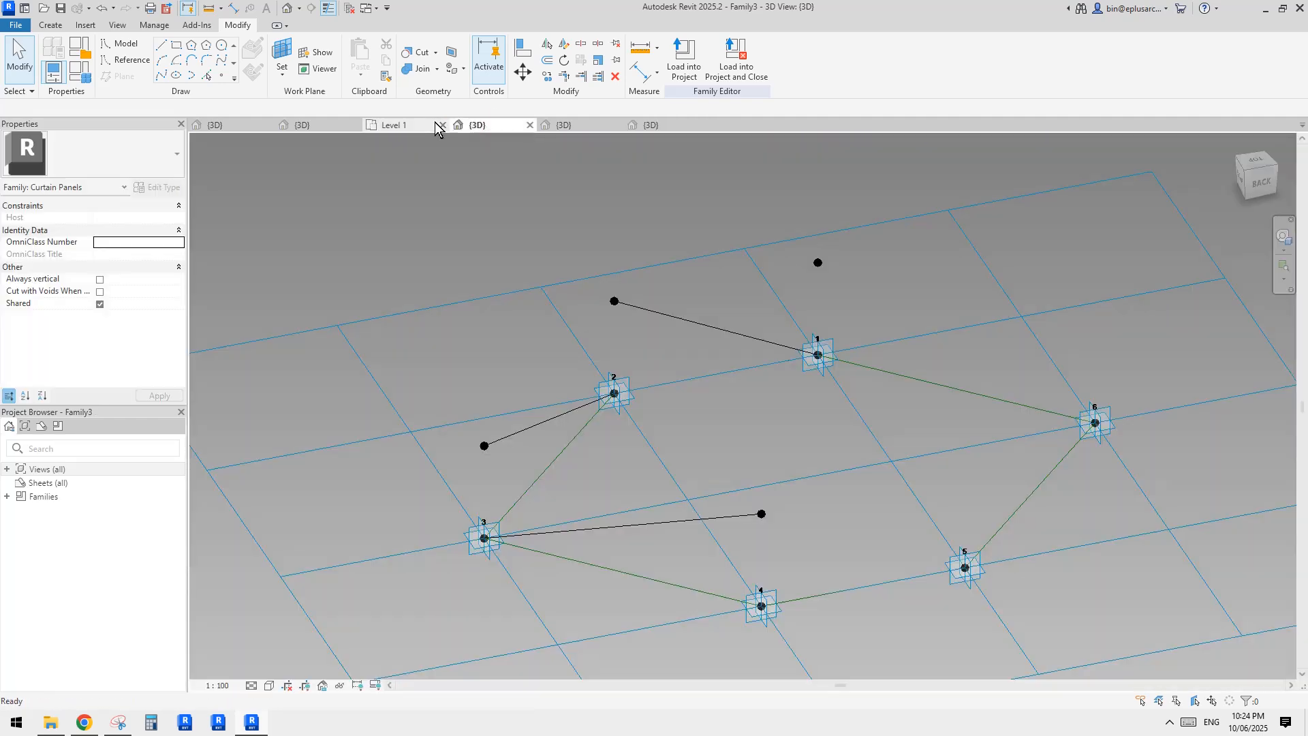
click(412, 128)
middle_drag(659, 490, 730, 325)
middle_drag(922, 436, 812, 321)
scroll(975, 305, up, 2)
click(926, 273)
scroll(848, 365, up, 2)
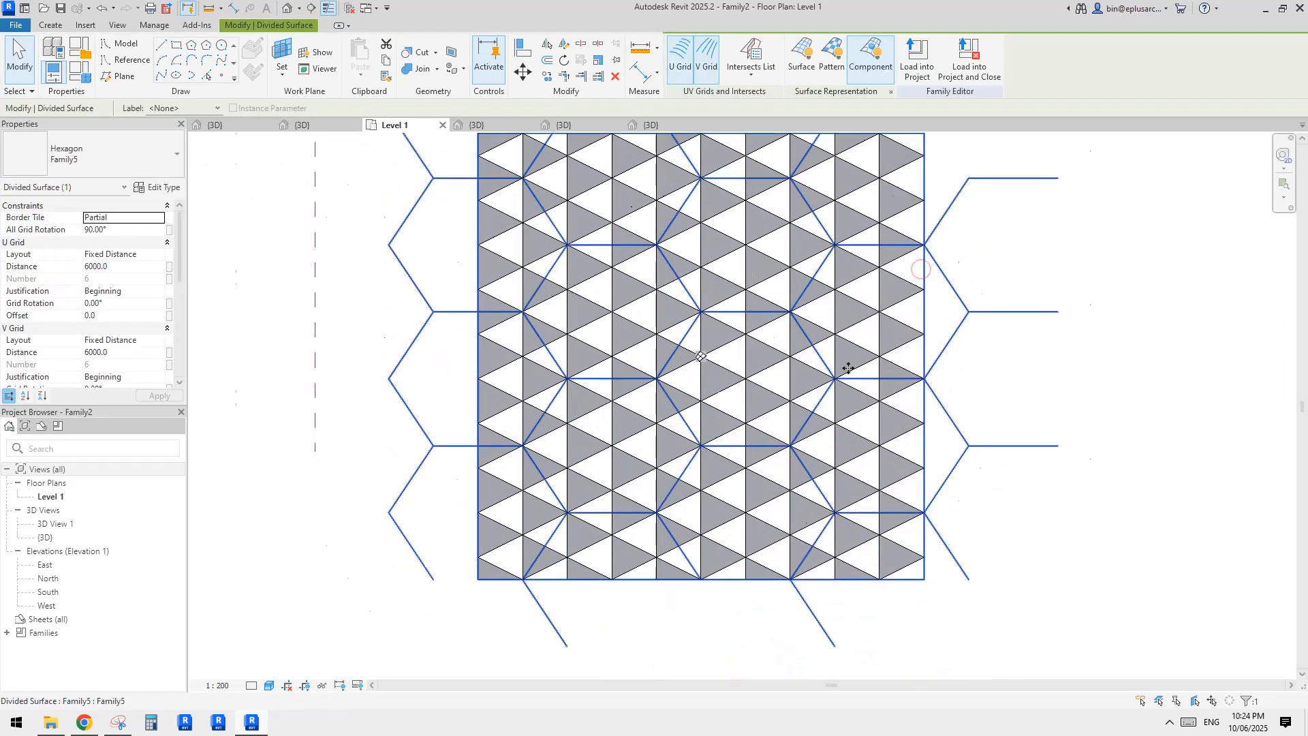
scroll(703, 306, up, 2)
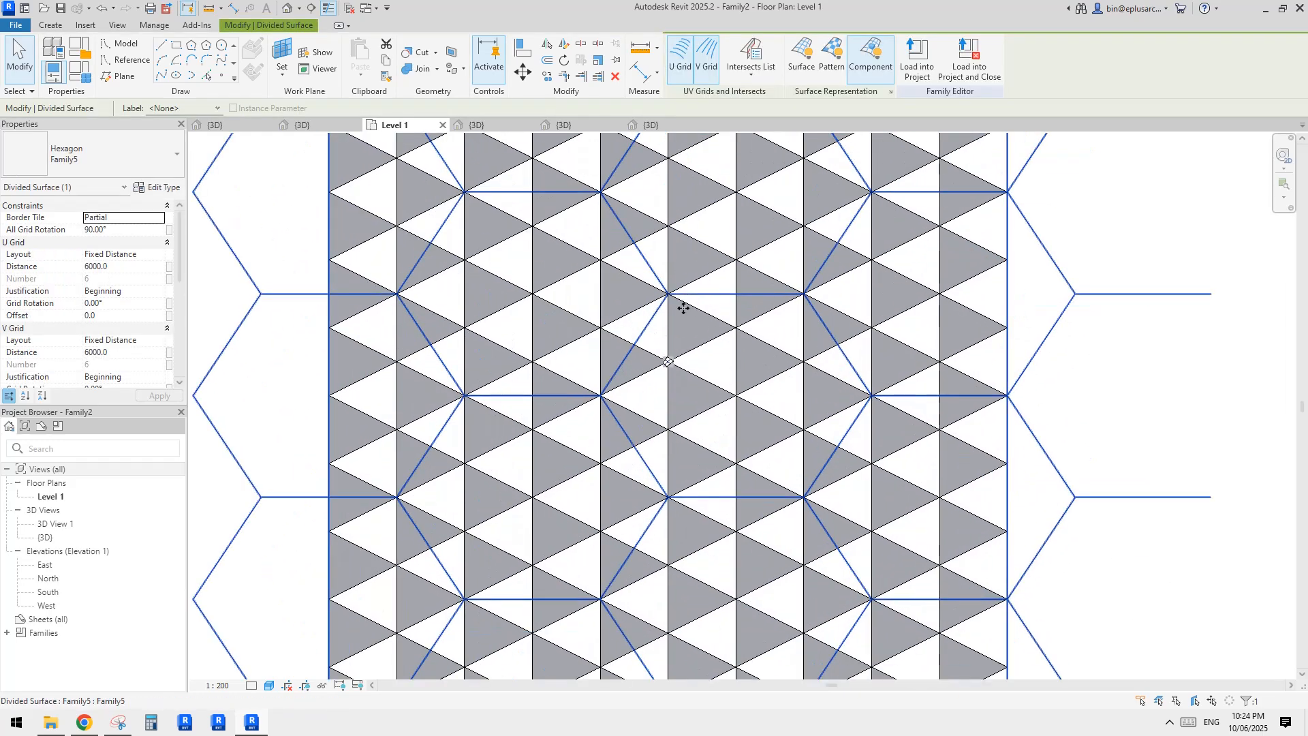
scroll(685, 307, down, 2)
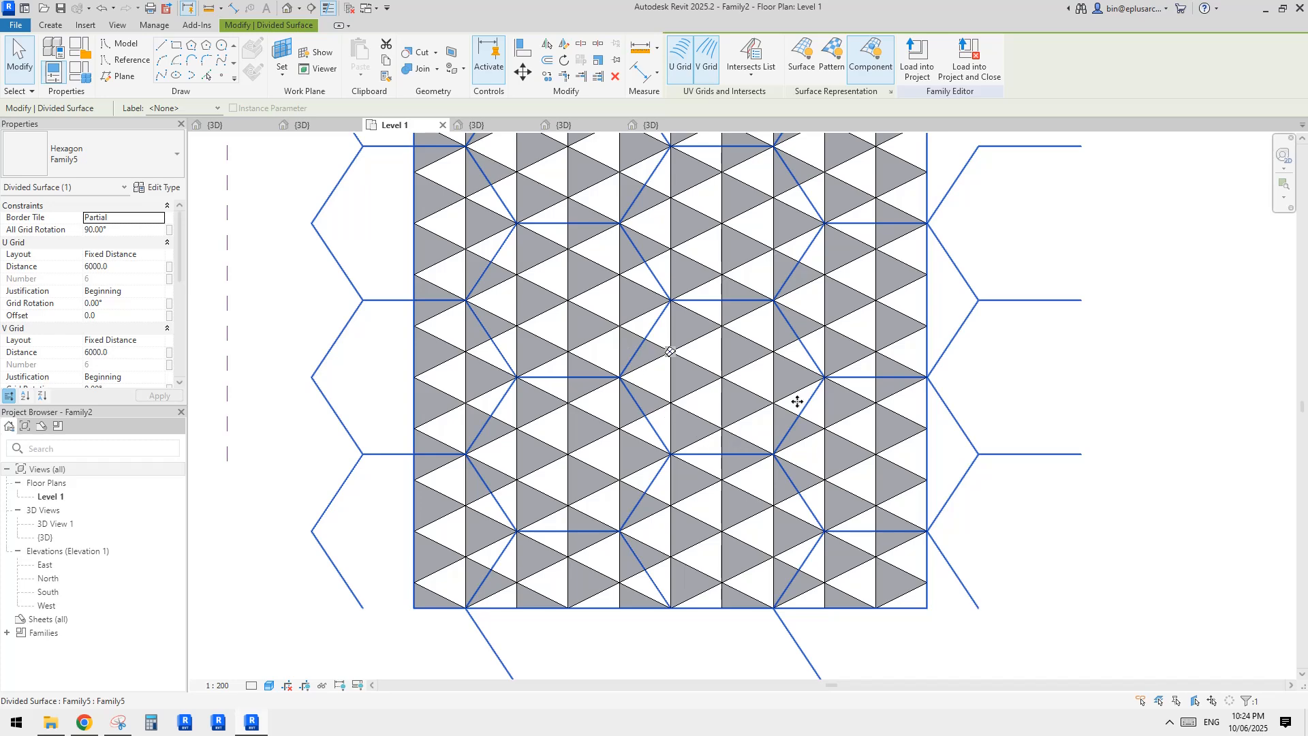
scroll(750, 357, up, 2)
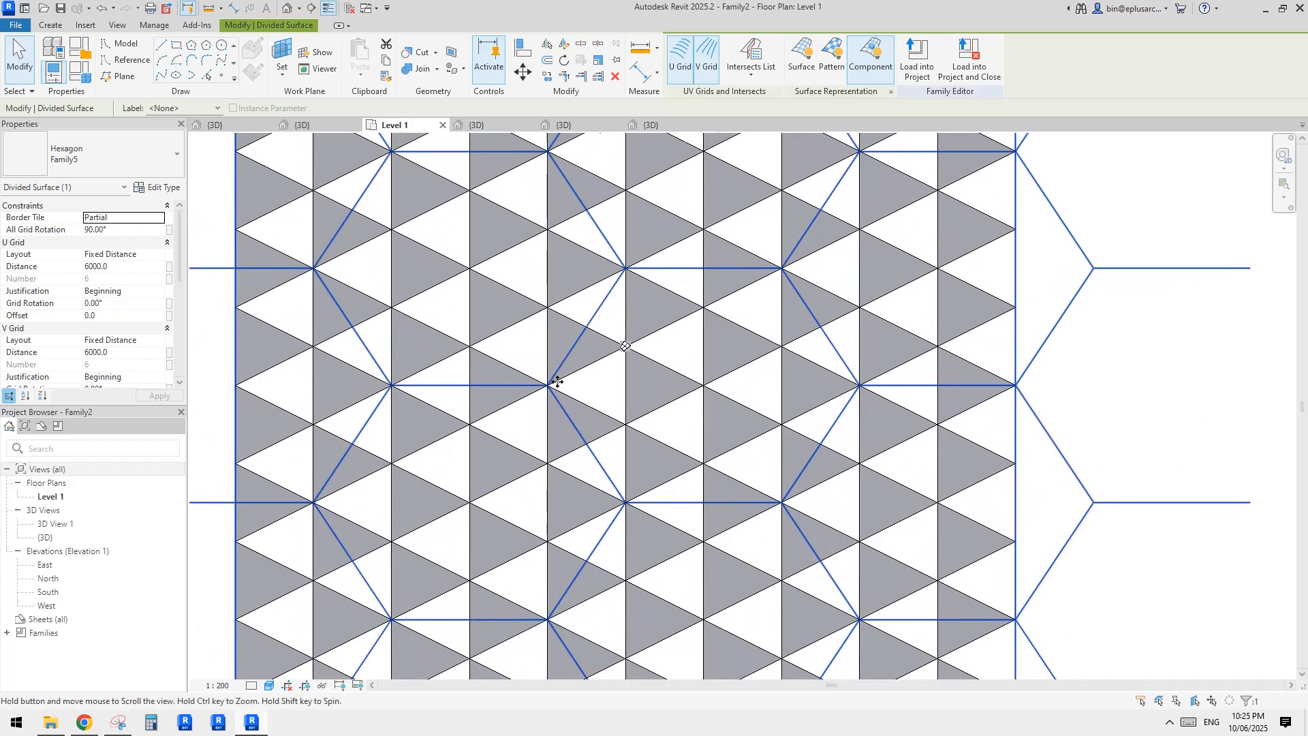
middle_drag(558, 381, 628, 384)
middle_drag(511, 406, 515, 403)
scroll(611, 379, down, 2)
middle_drag(611, 380, 606, 390)
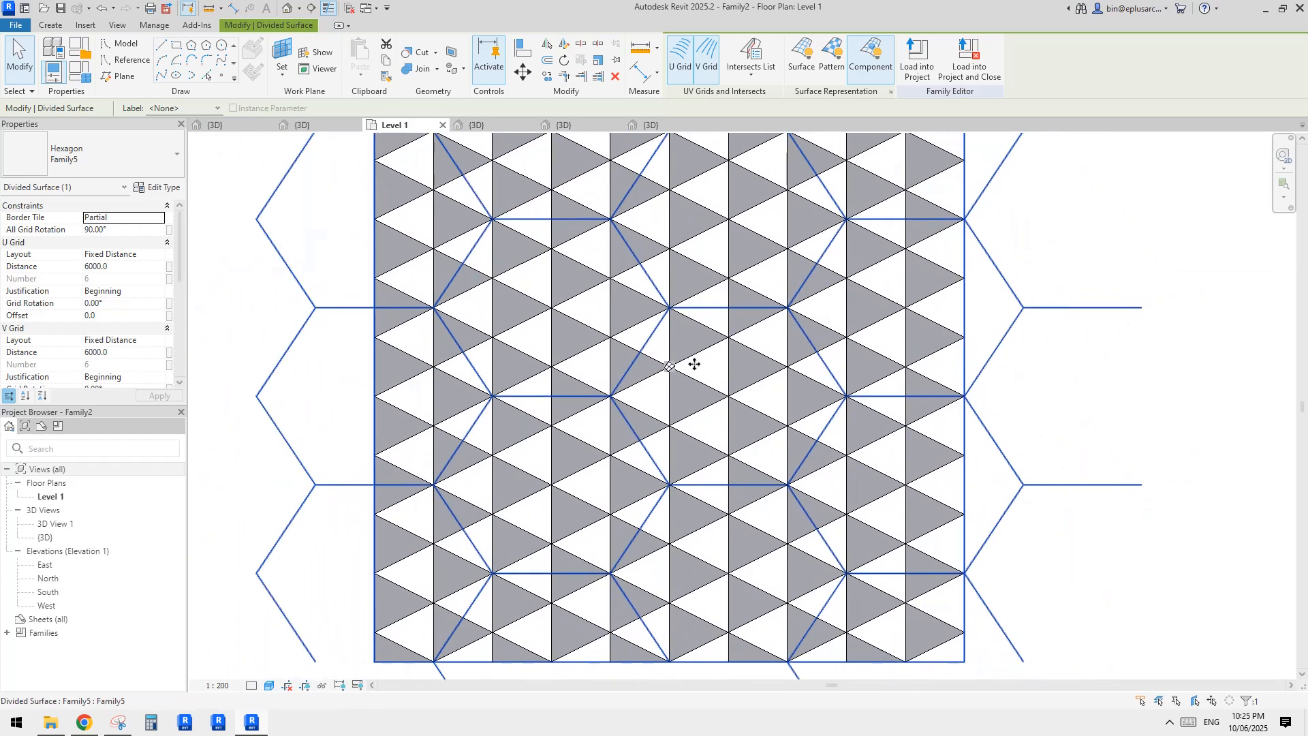
middle_drag(713, 399, 719, 387)
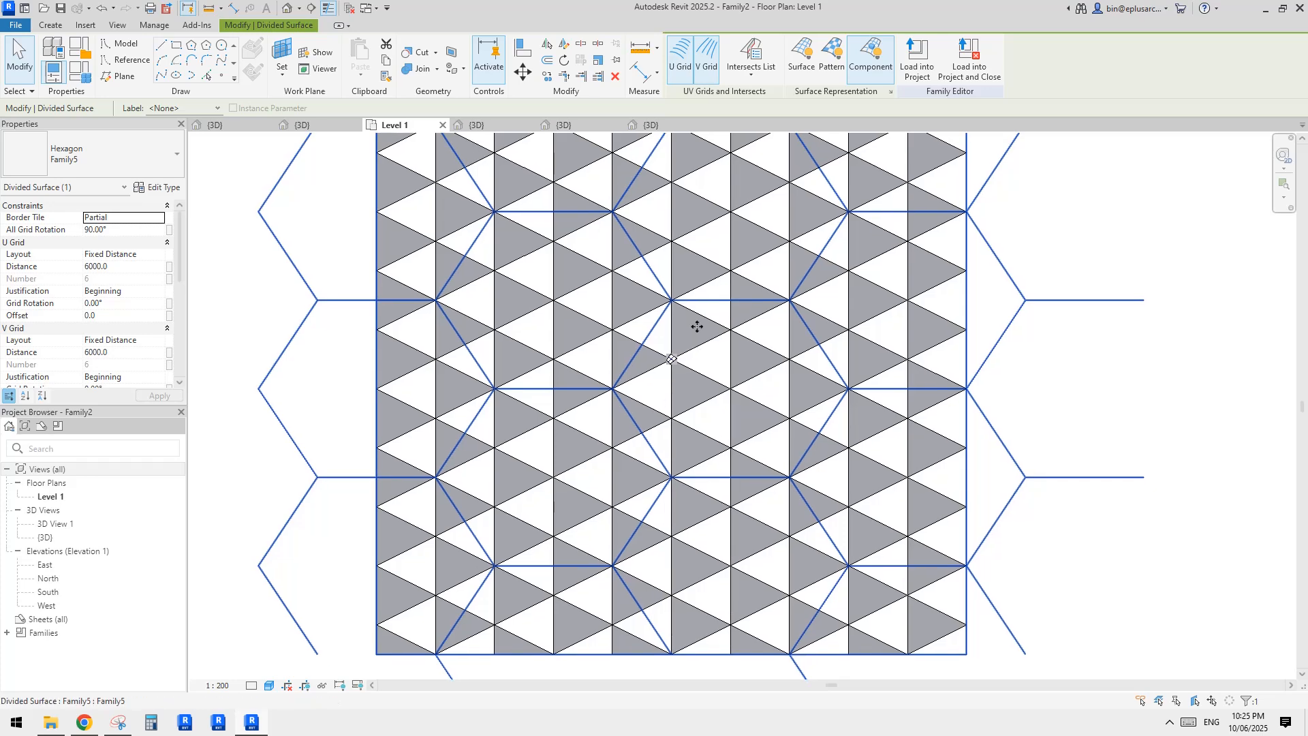
Check the grid settings of the flat triangle checkerboard surface against the overlaid hexagon pattern in the Level 1 plan.
key(ctrl+z)
click(950, 284)
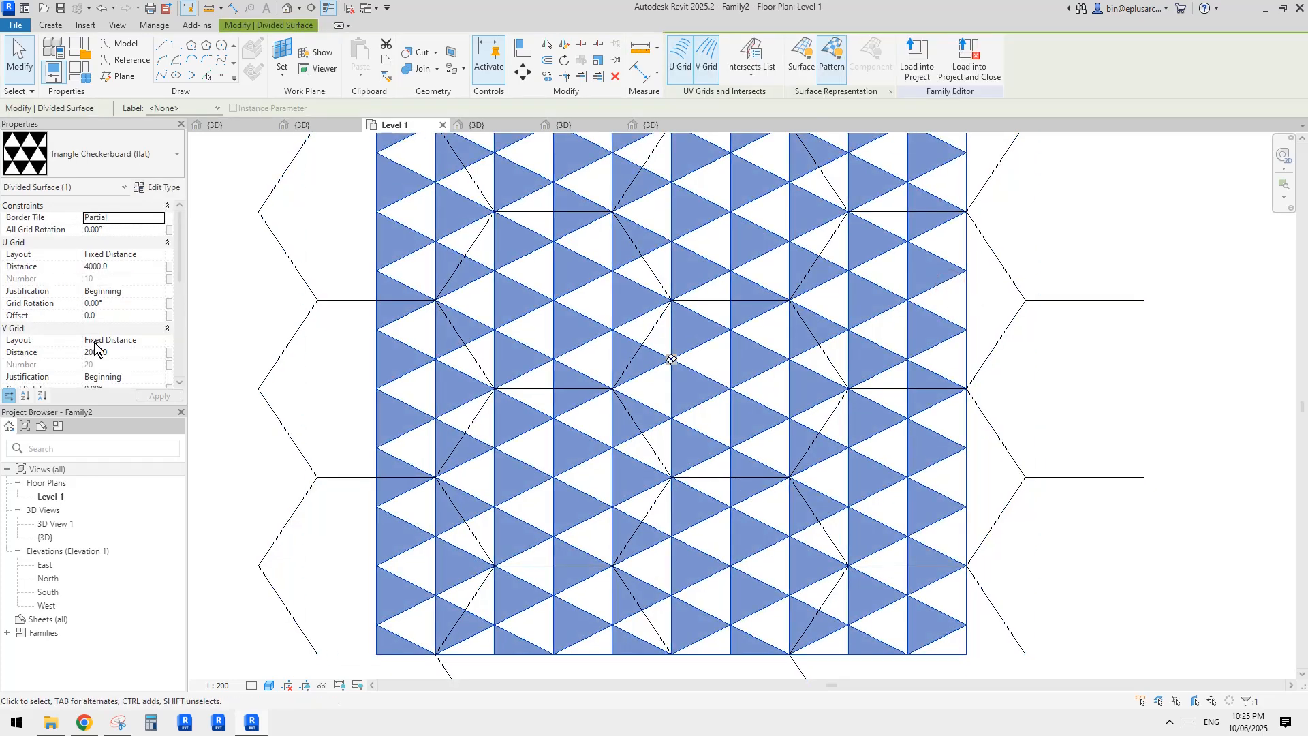
key(ctrl+y)
click(888, 389)
key(Escape)
scroll(888, 390, down, 2)
middle_drag(691, 355, 789, 473)
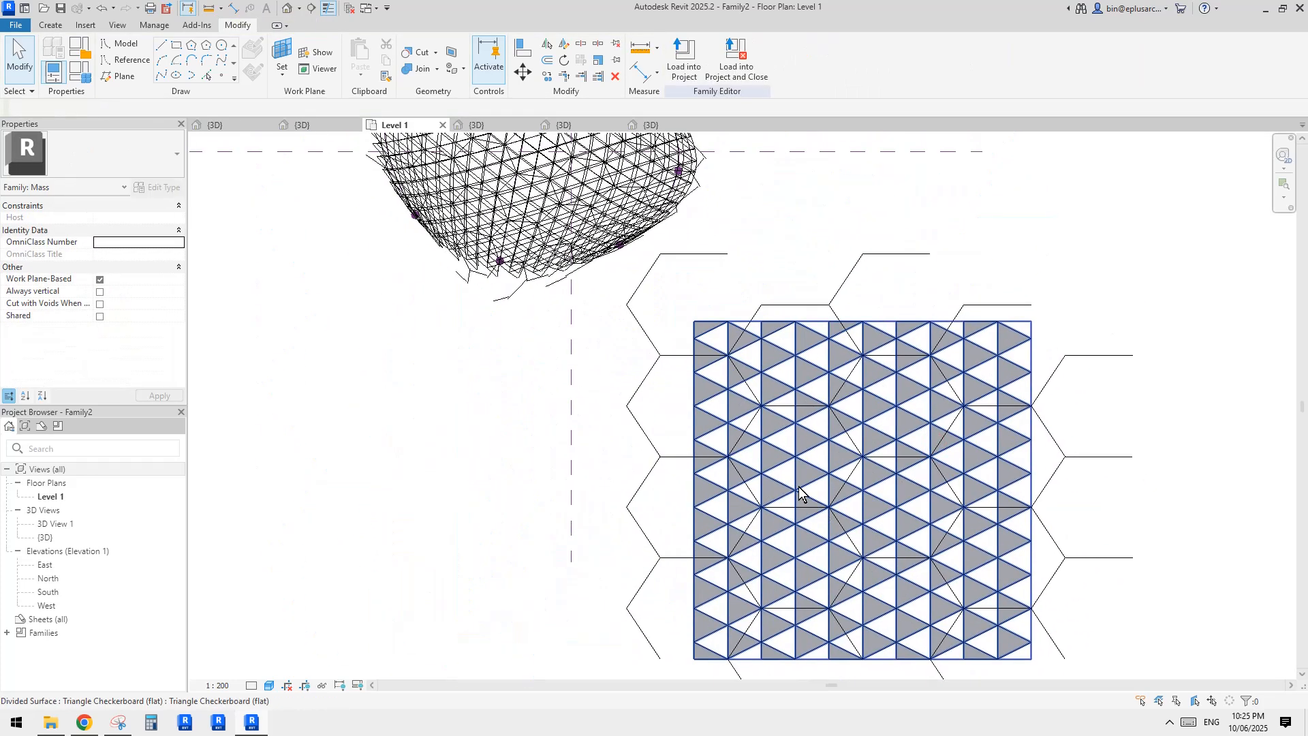
Open Family2's 3D view and examine the layered triangle and hexagon components on the curved dome.
click(288, 10)
middle_drag(682, 287, 689, 306)
middle_drag(470, 319, 783, 343)
scroll(704, 341, down, 2)
scroll(442, 407, up, 1)
shift+middle_drag(348, 399, 702, 409)
scroll(705, 410, up, 4)
click(802, 349)
shift+middle_drag(782, 339, 605, 410)
key(Escape)
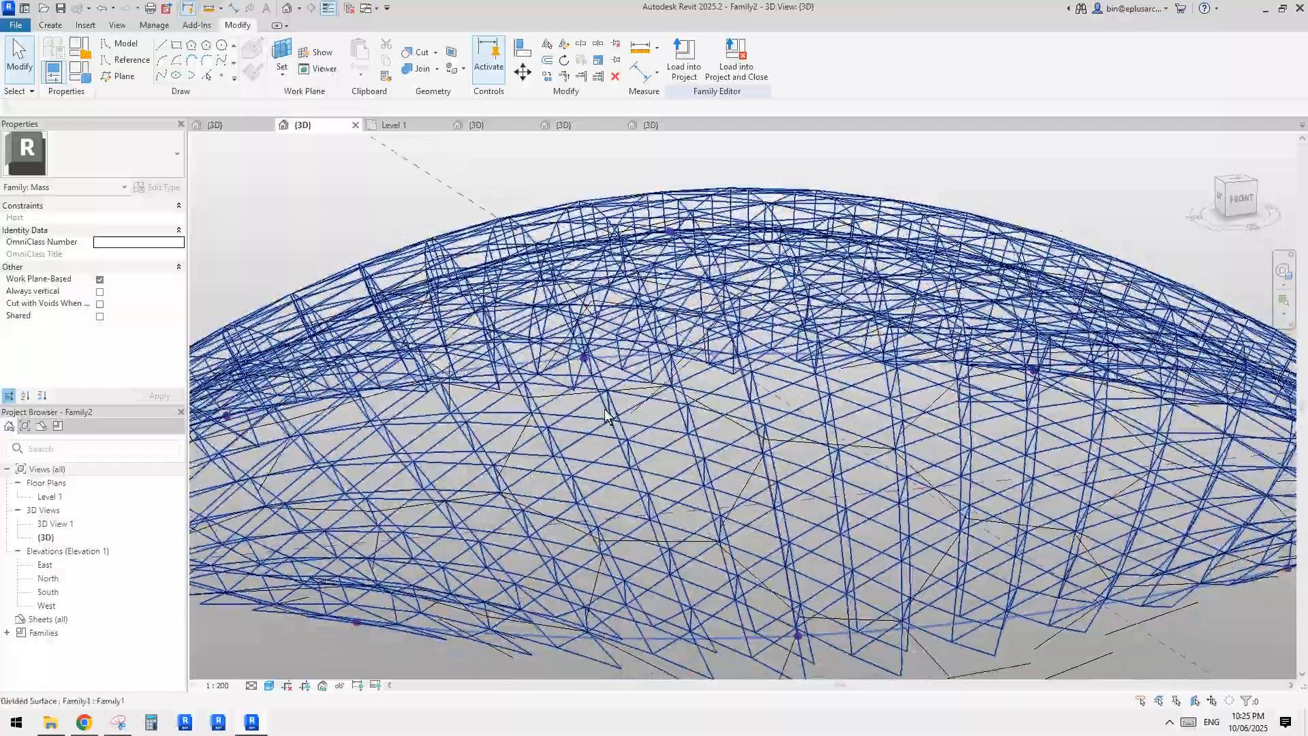
Select a triangle curtain panel on the dome and inspect how the surrounding hexagons meet the triangle grid.
scroll(630, 435, up, 2)
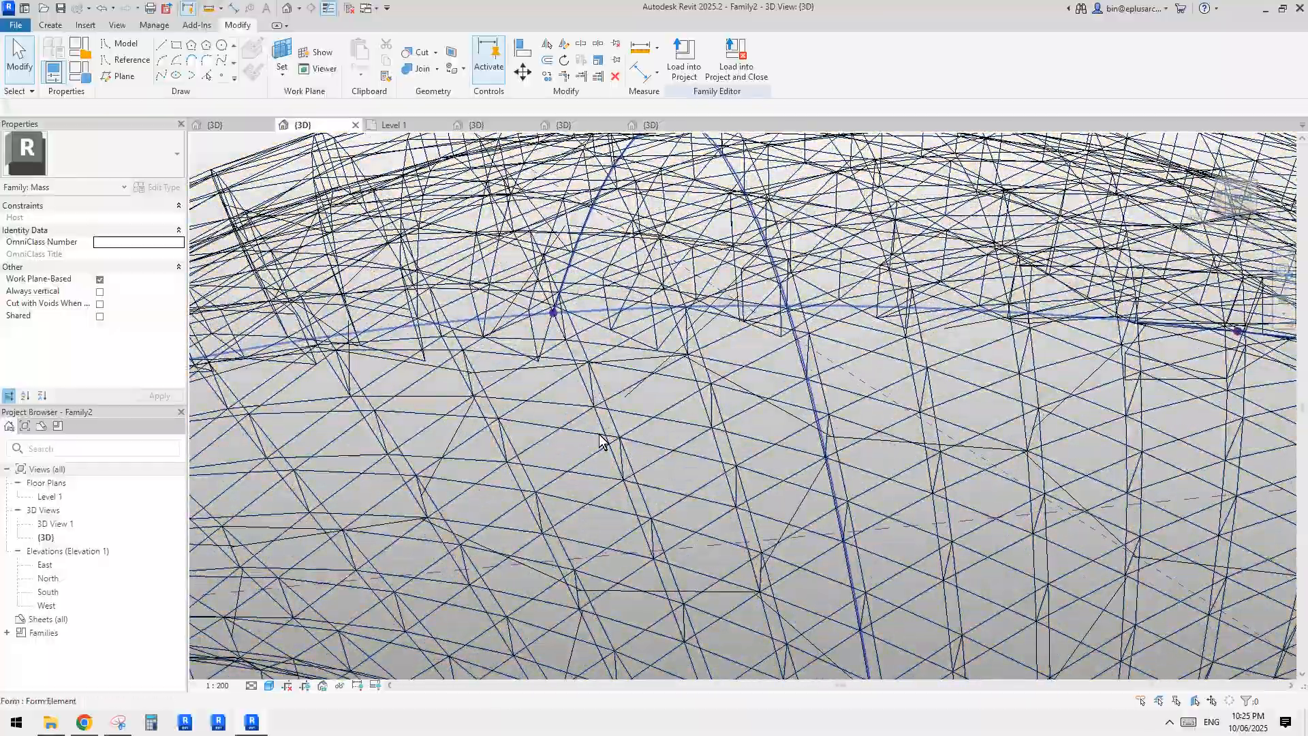
click(603, 439)
scroll(603, 439, down, 5)
shift+middle_drag(606, 443, 608, 565)
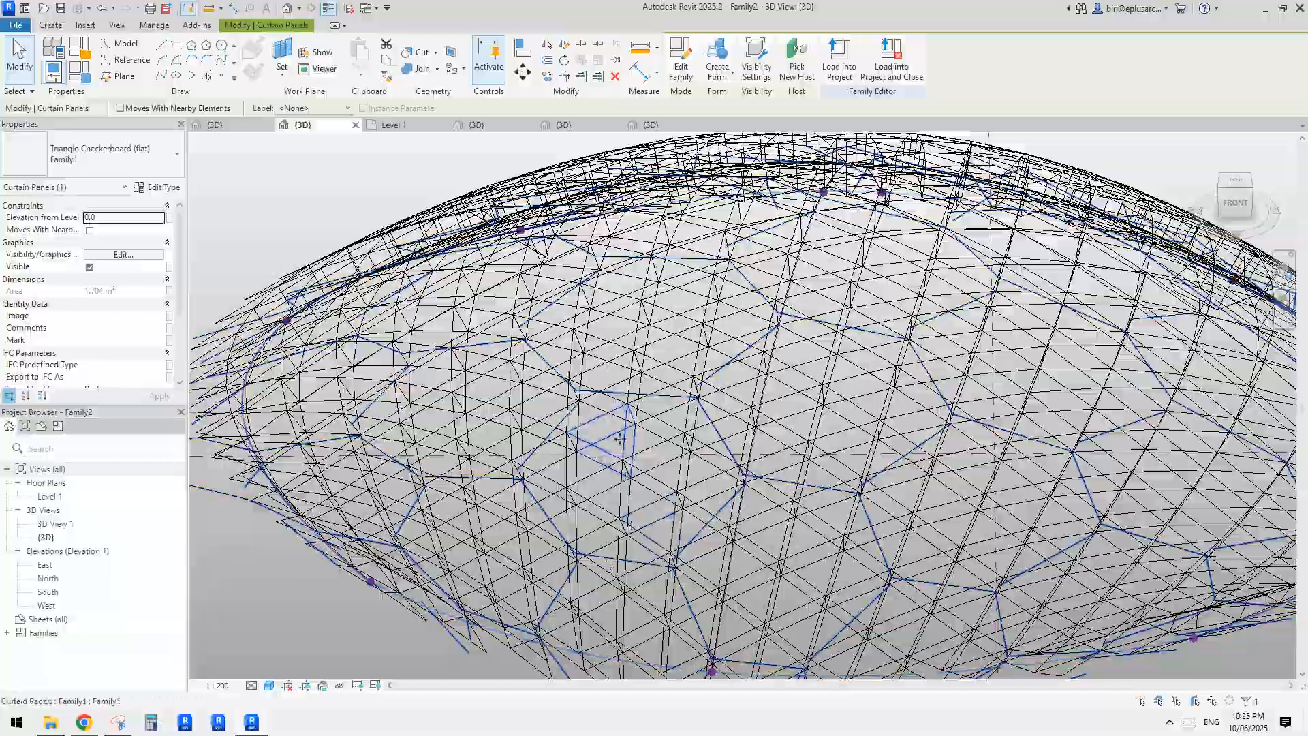
key(Escape)
shift+middle_drag(619, 440, 736, 470)
scroll(732, 463, up, 4)
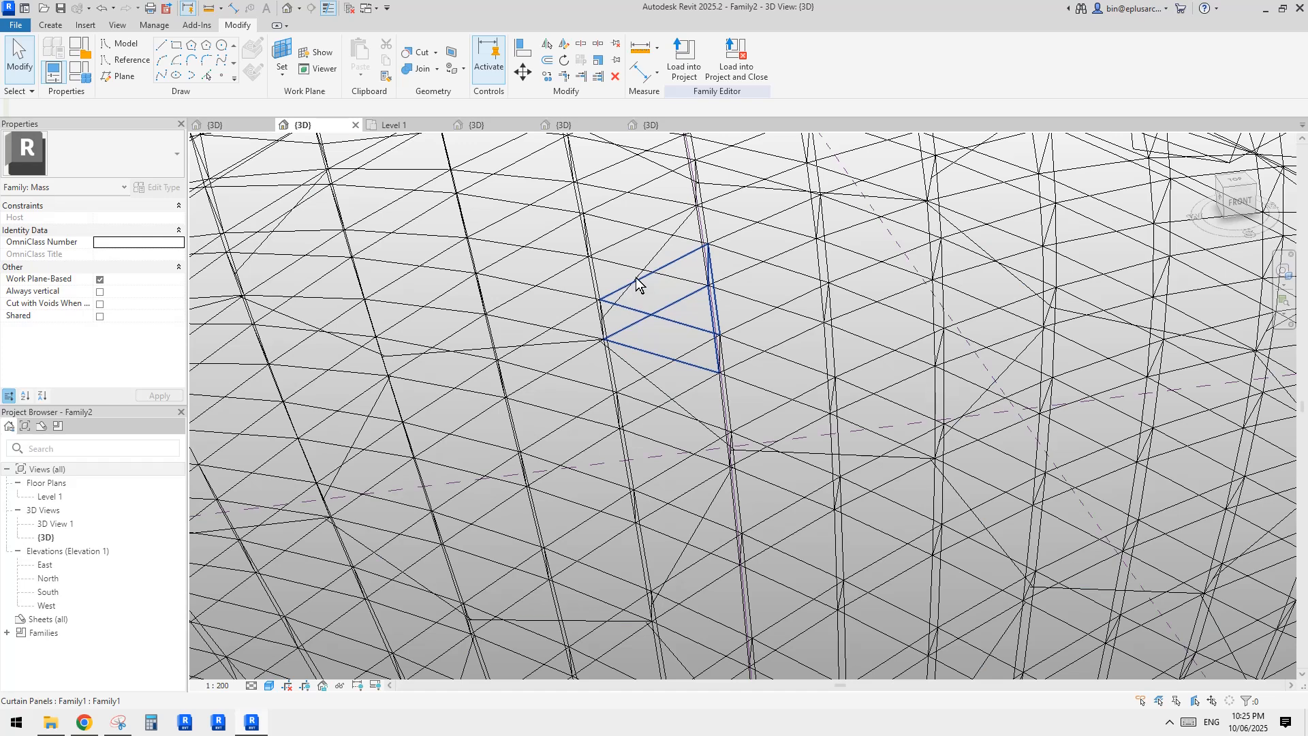
Review the Family5 type properties of the dome's hexagon divided surface.
click(661, 251)
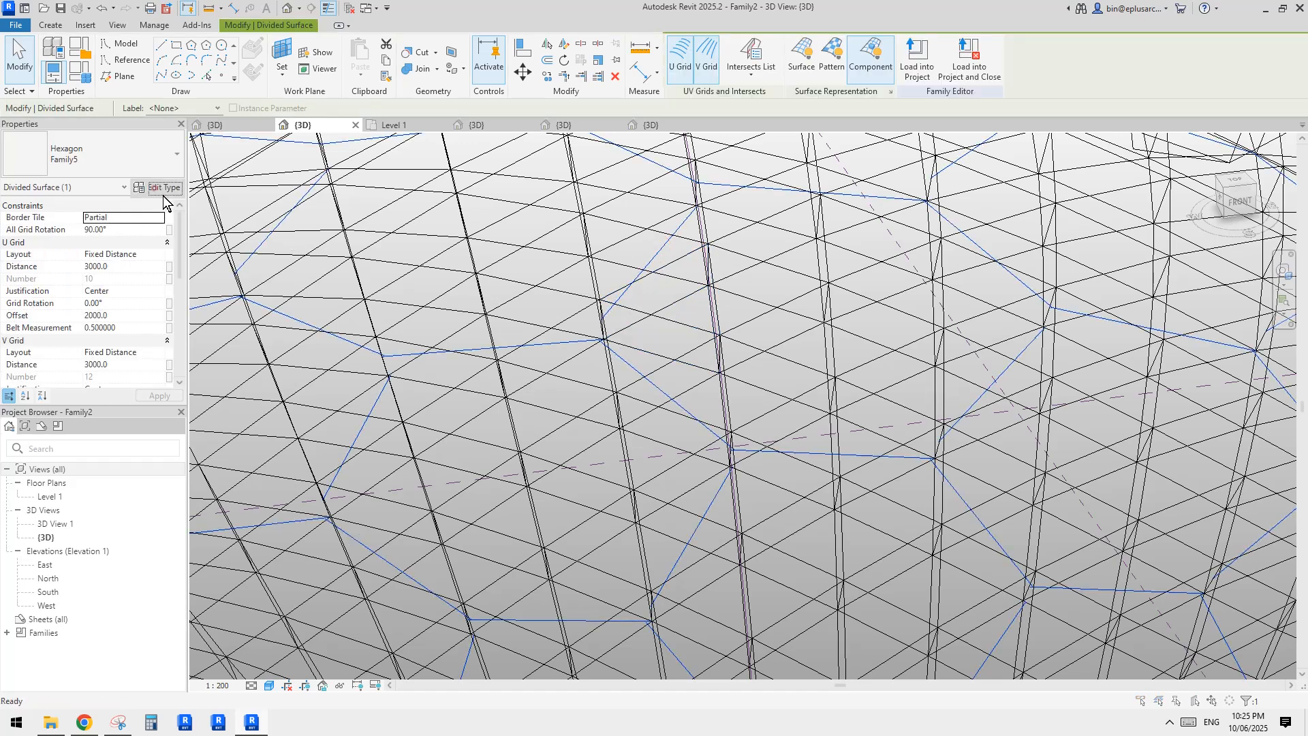
click(162, 189)
scroll(559, 436, down, 5)
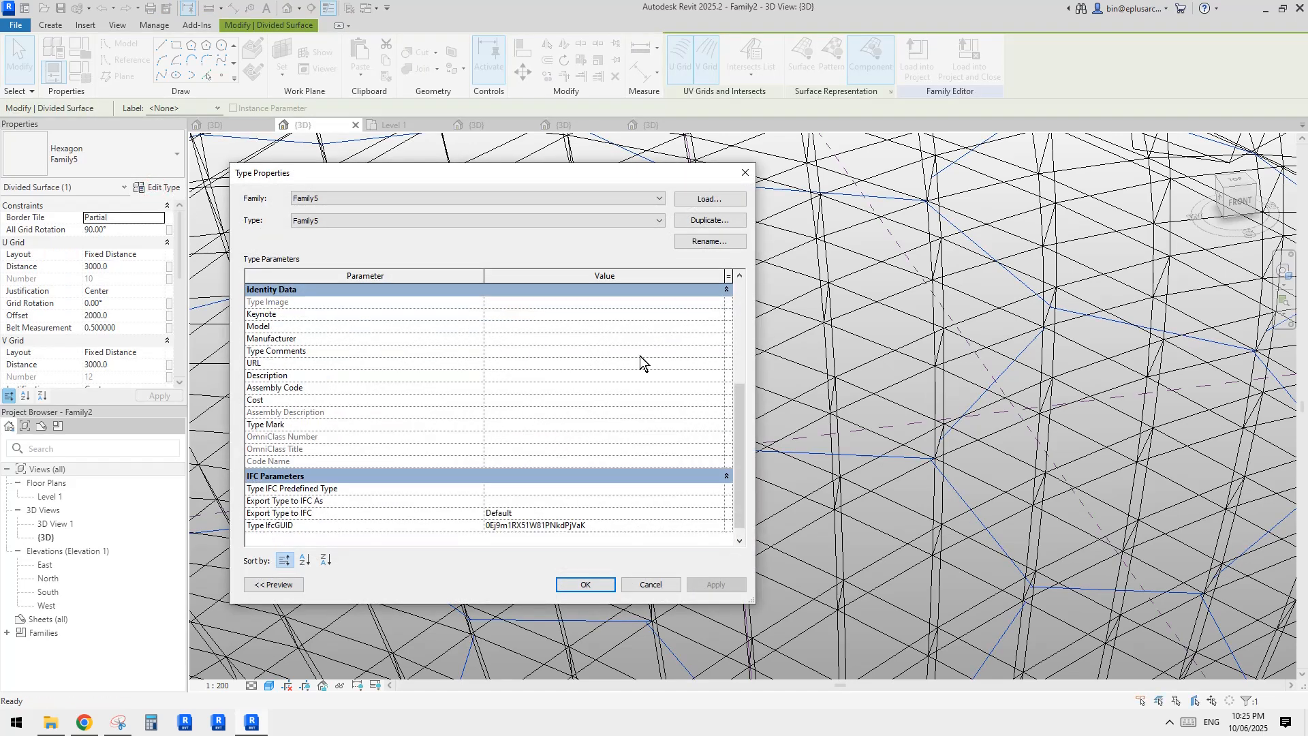
key(Escape)
key(Escape)
Select a single hexagon panel on the dome and check its type properties and its instance dimensions.
click(671, 247)
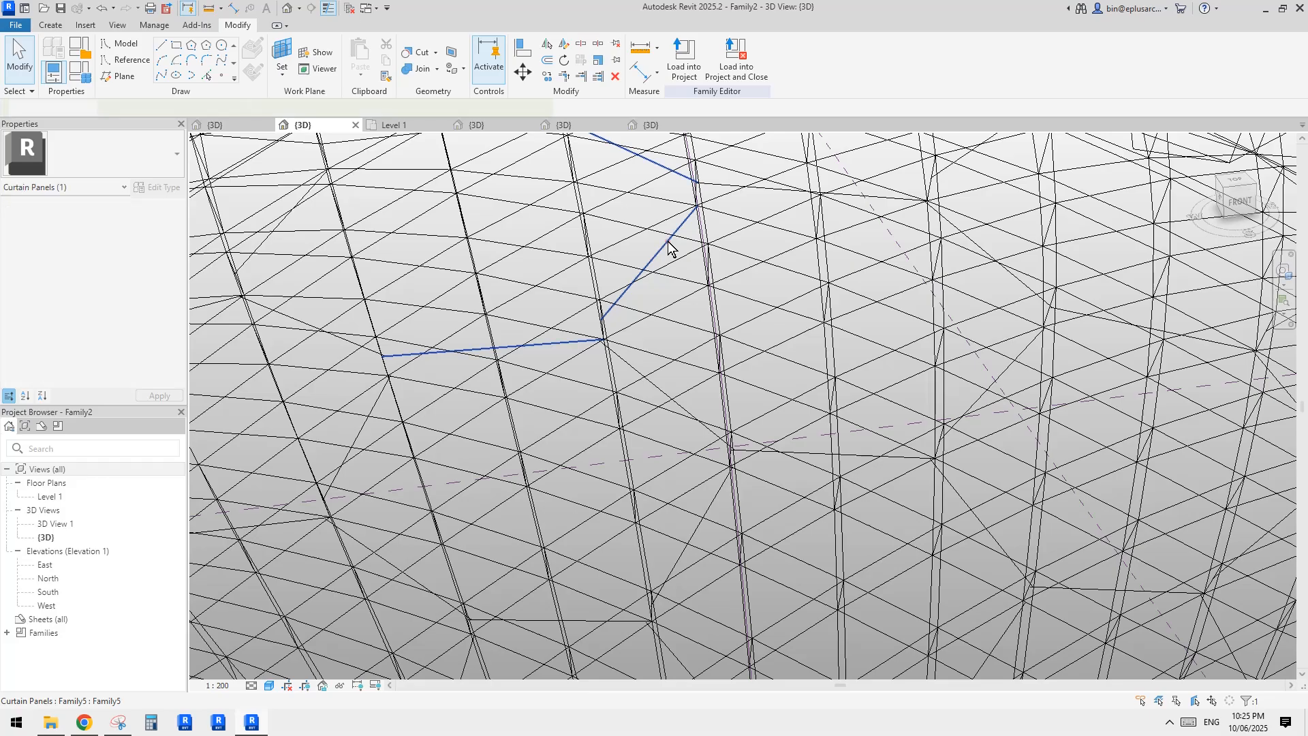
click(164, 188)
scroll(543, 396, down, 1)
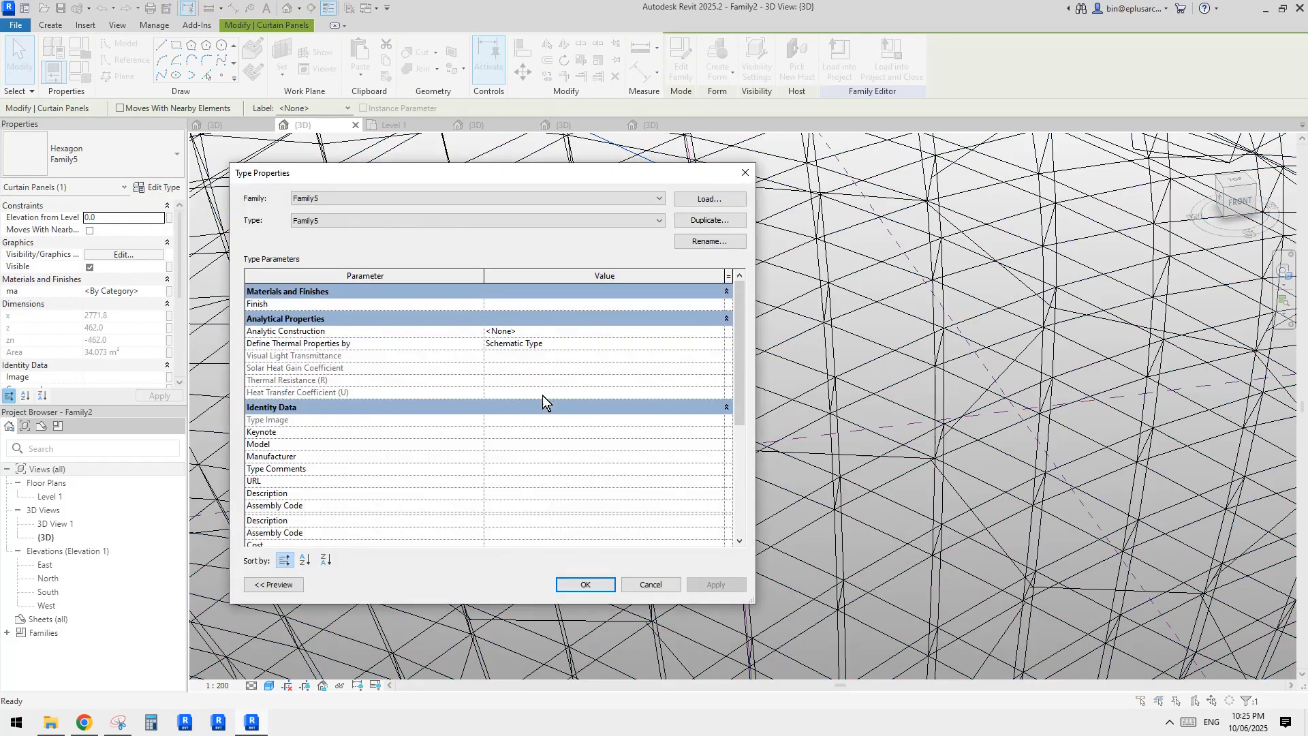
scroll(545, 401, up, 1)
scroll(101, 332, down, 2)
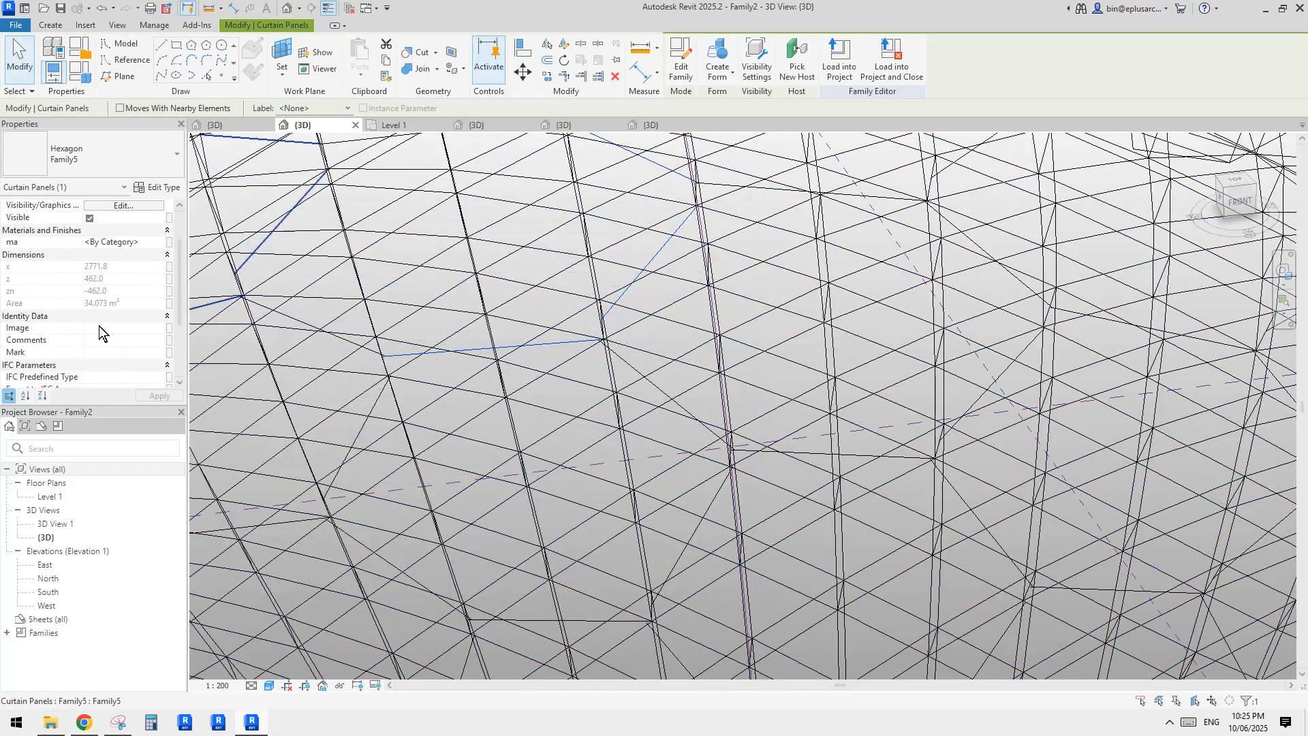
scroll(716, 351, down, 4)
shift+middle_drag(721, 355, 657, 330)
key(Escape)
scroll(635, 324, down, 1)
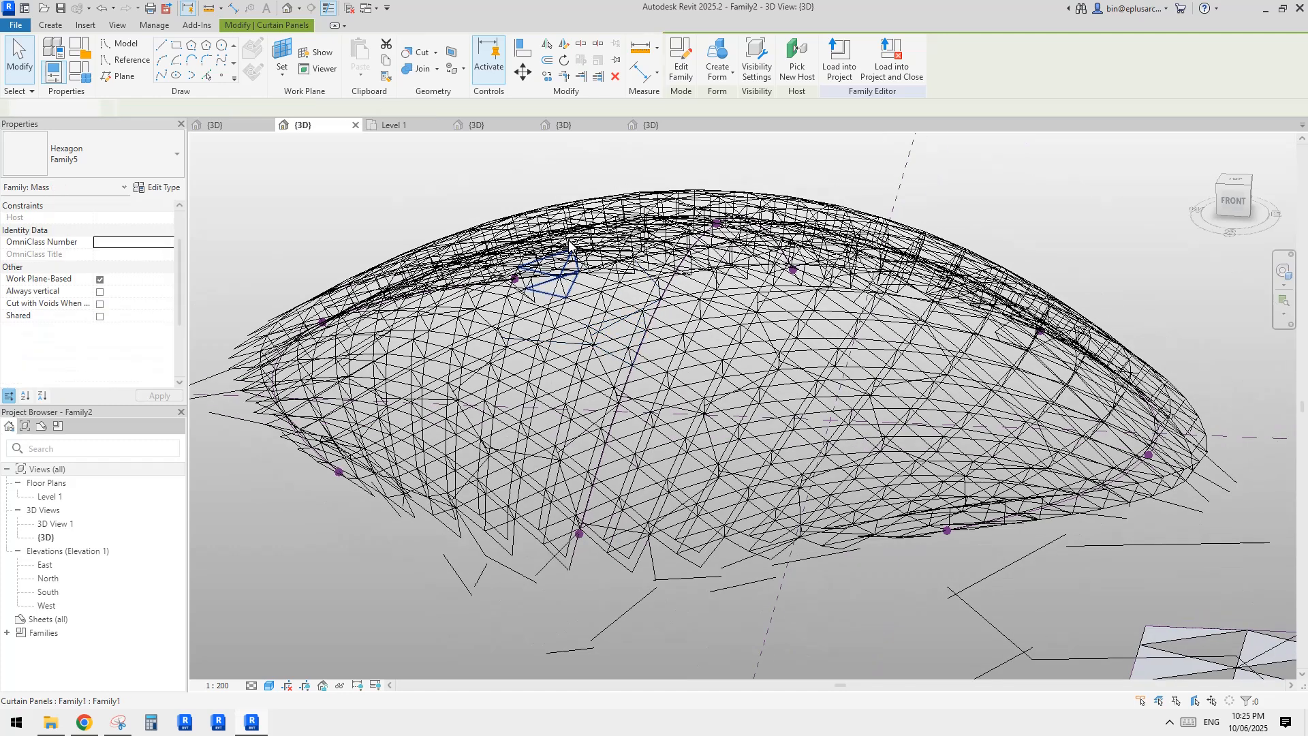
In the Family5 panel family, link the Offset of the three raised reference points to a new type parameter named offset.
click(510, 126)
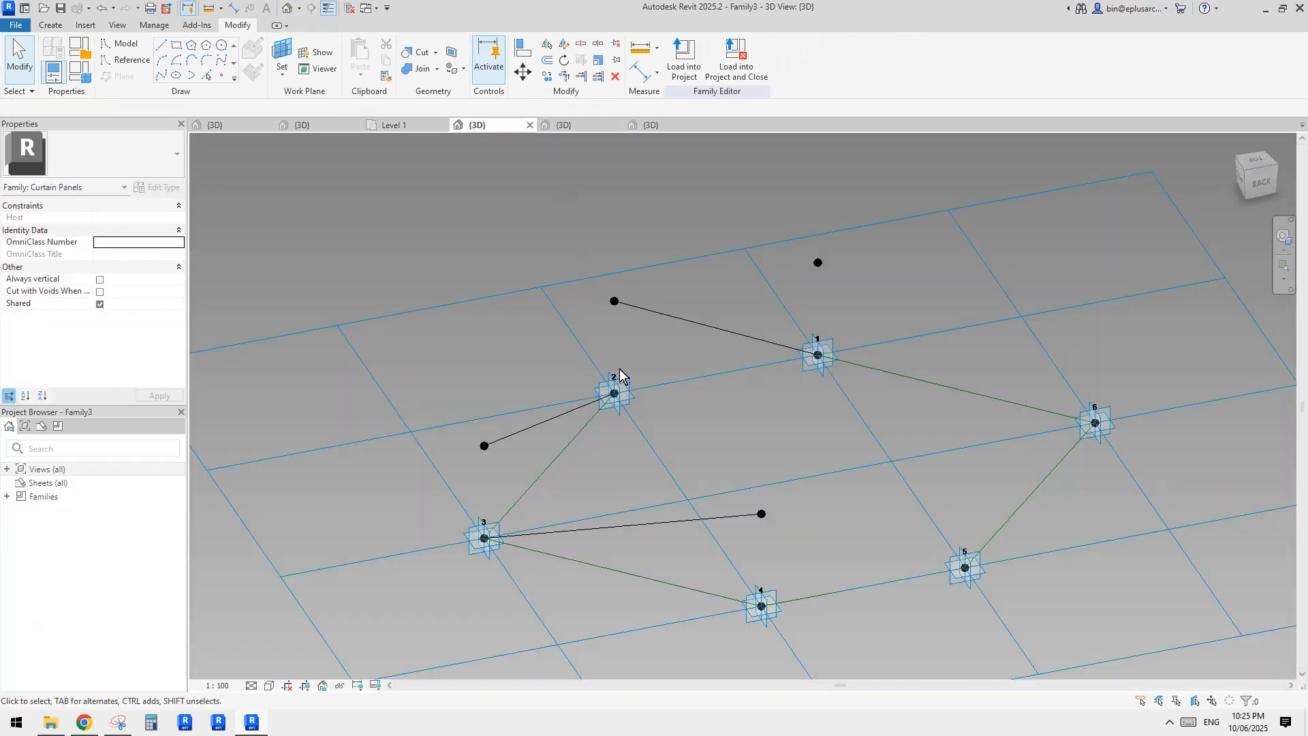
shift+middle_drag(668, 437, 583, 165)
click(662, 126)
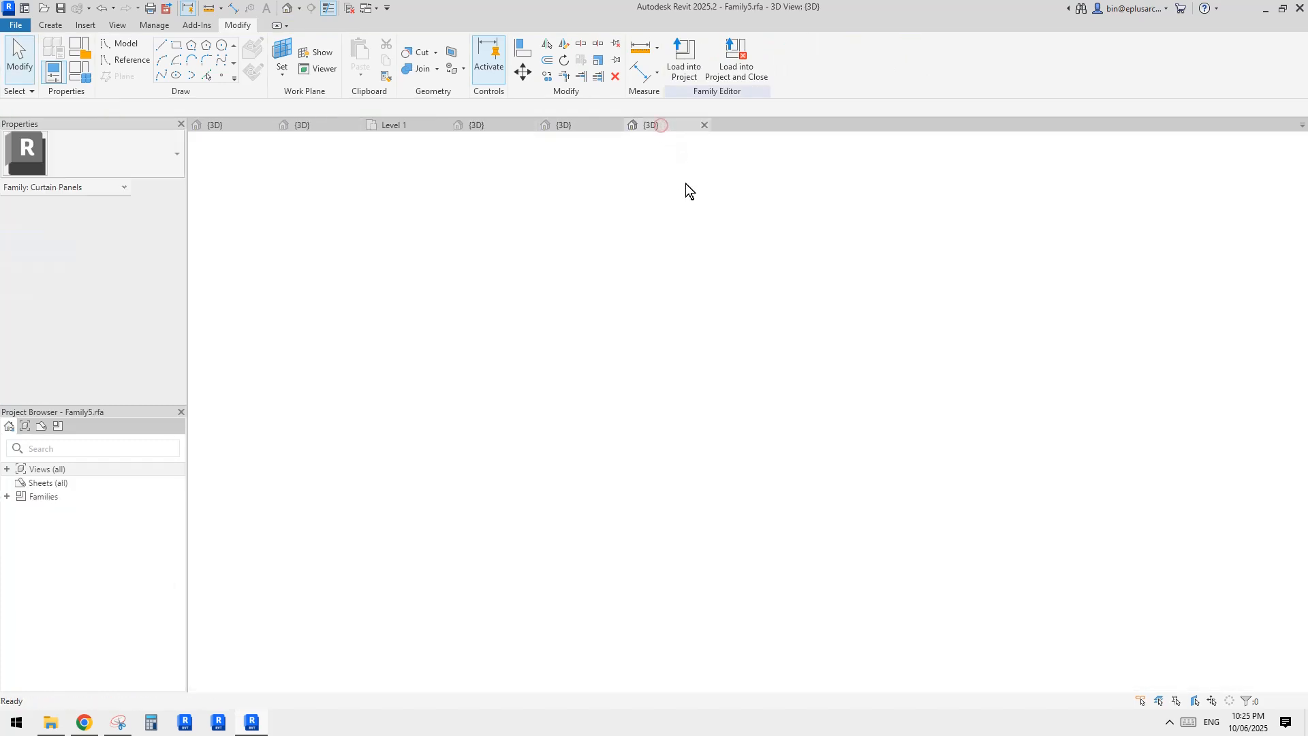
click(578, 279)
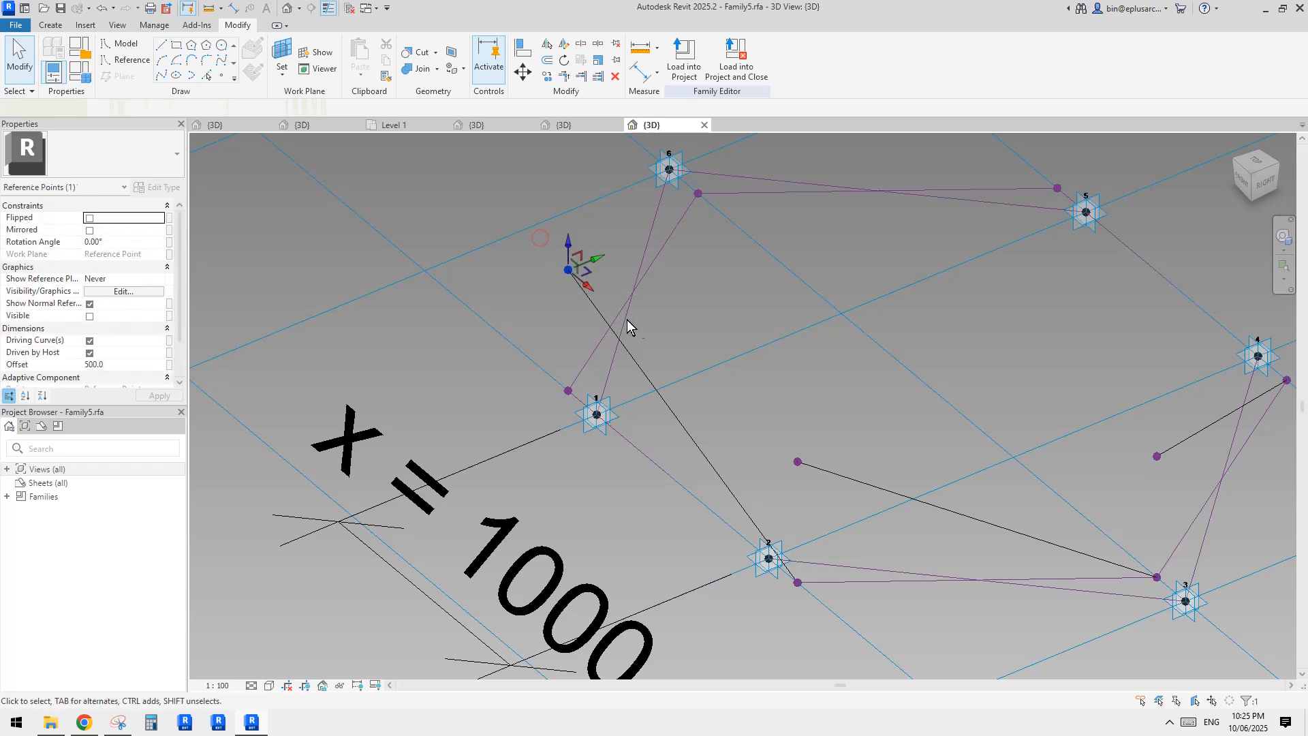
shift+middle_drag(734, 278, 730, 411)
ctrl+click(1096, 440)
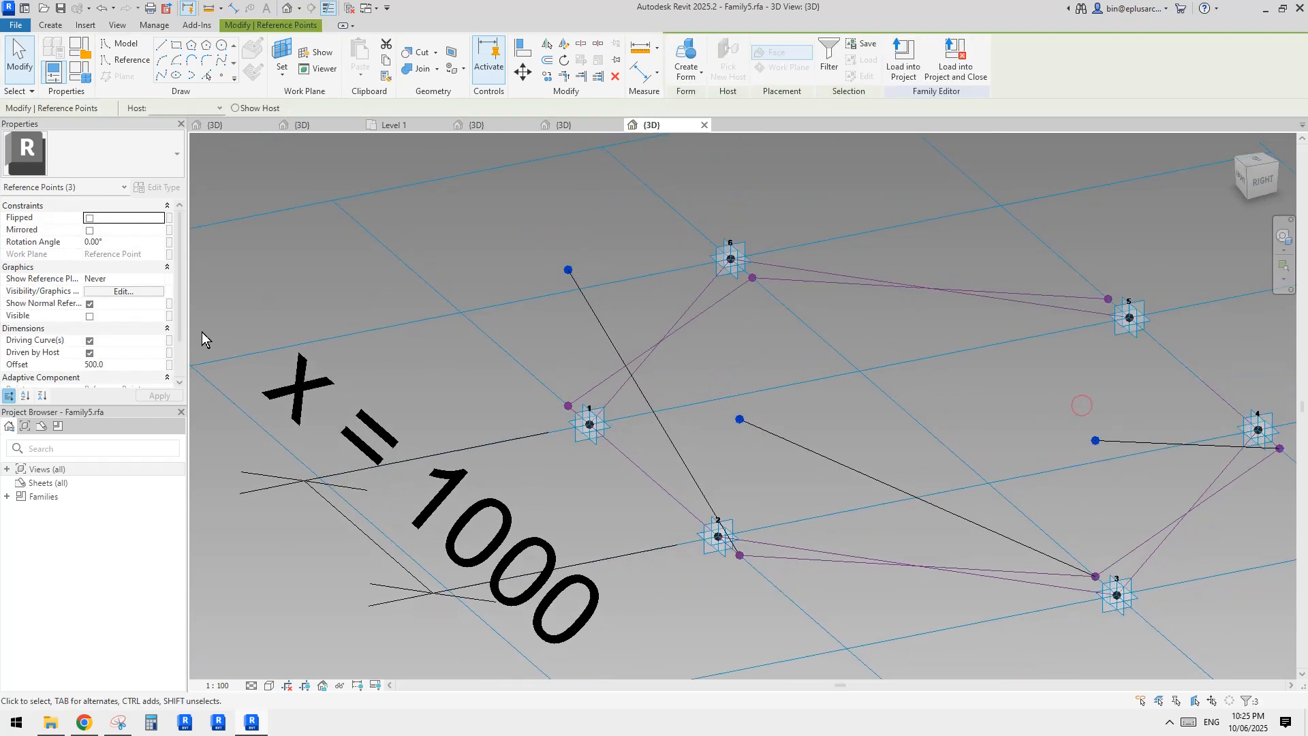
click(170, 366)
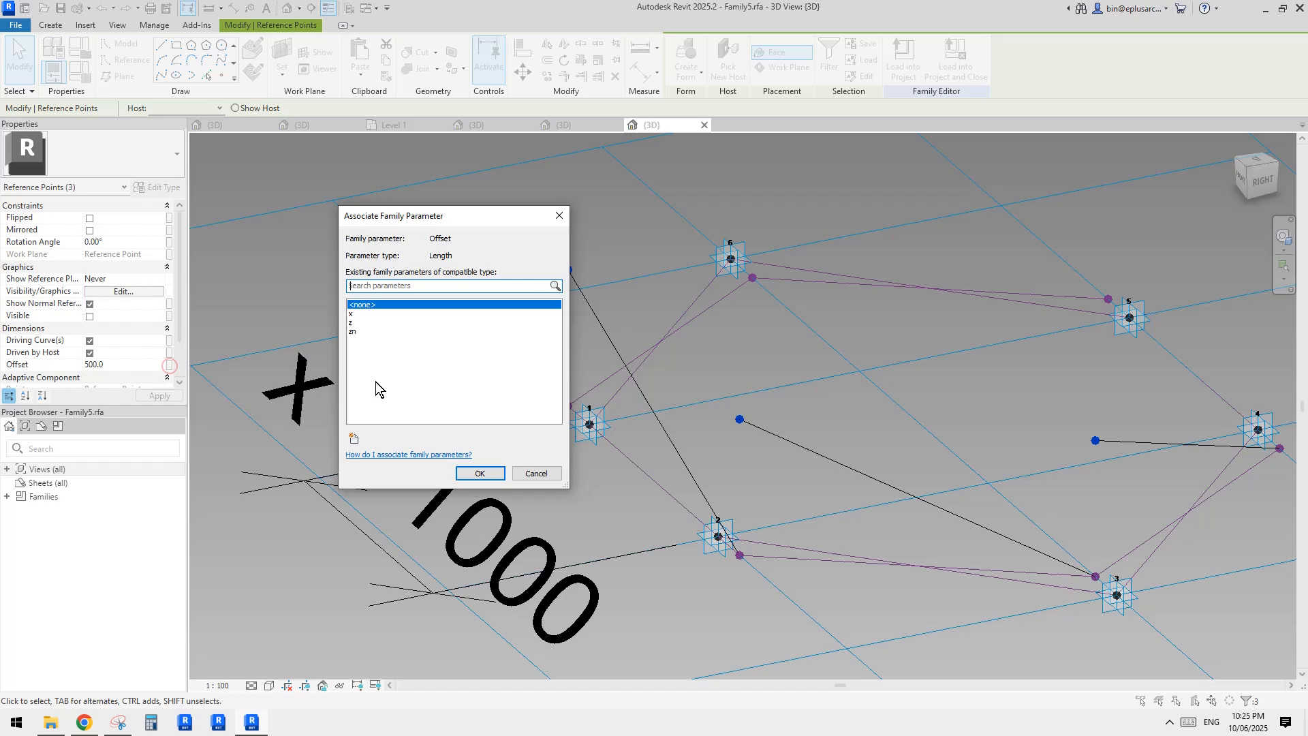
click(355, 442)
text(offset)
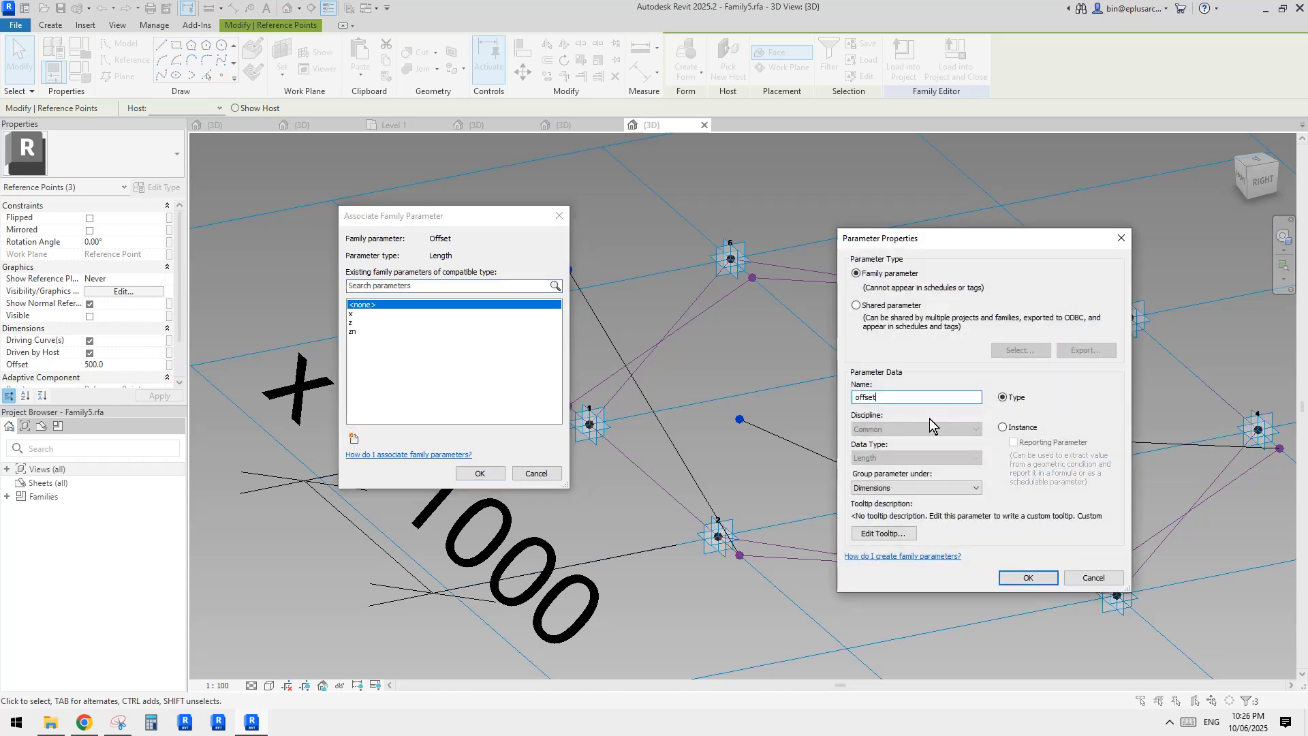
click(1022, 576)
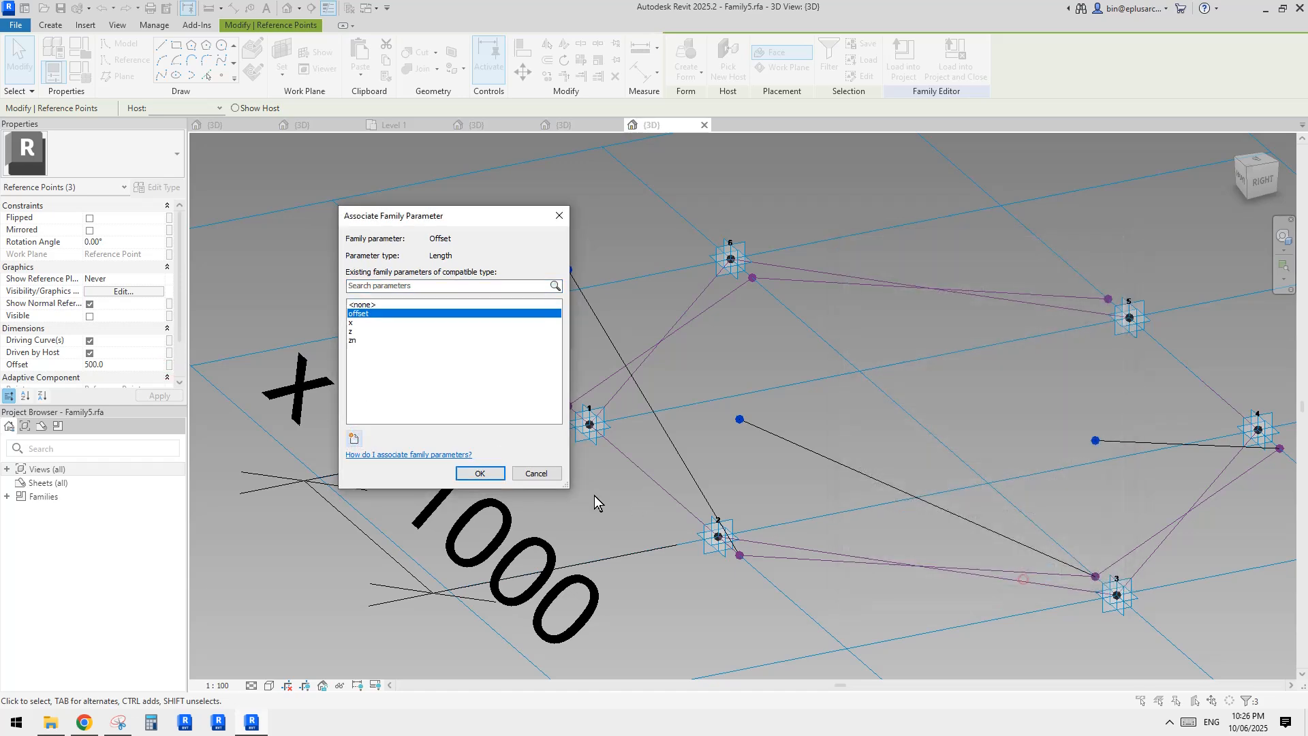
click(492, 479)
Load Family5 into Family2, overwriting the existing version, and return to the 3D view showing the flat surface.
click(904, 66)
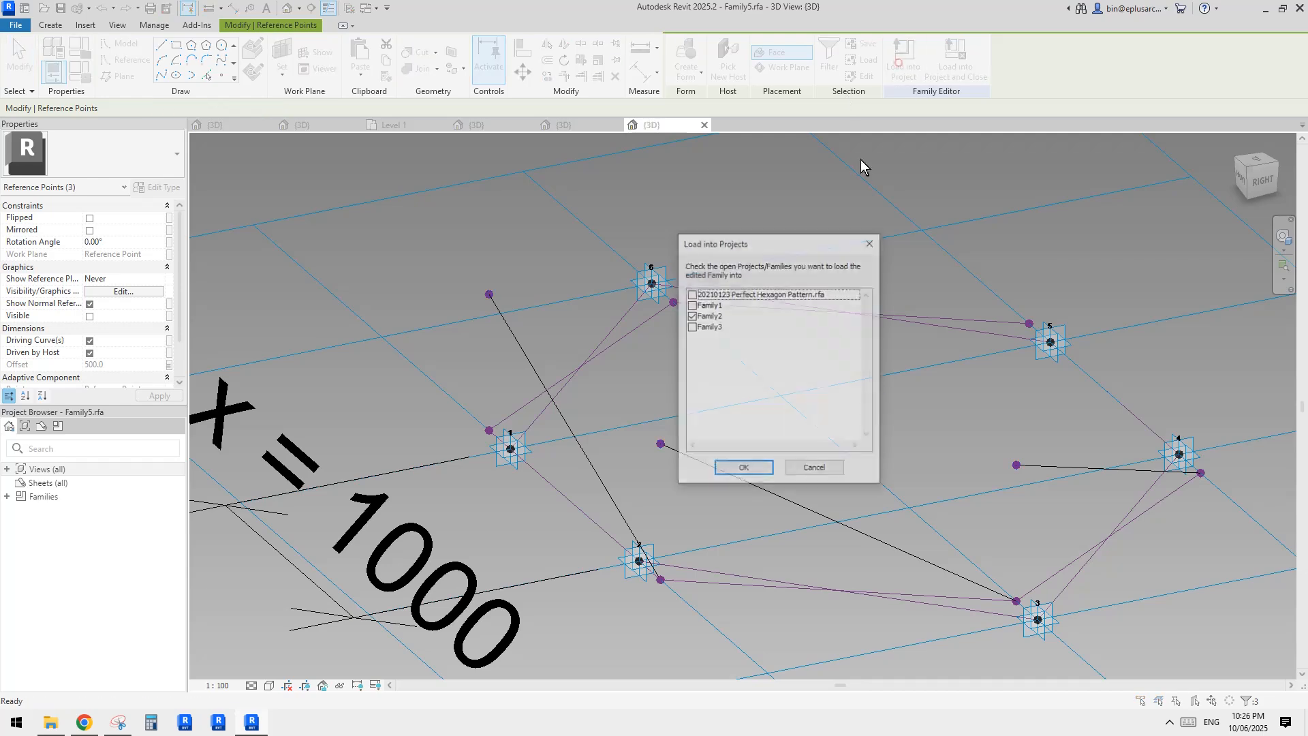
click(744, 470)
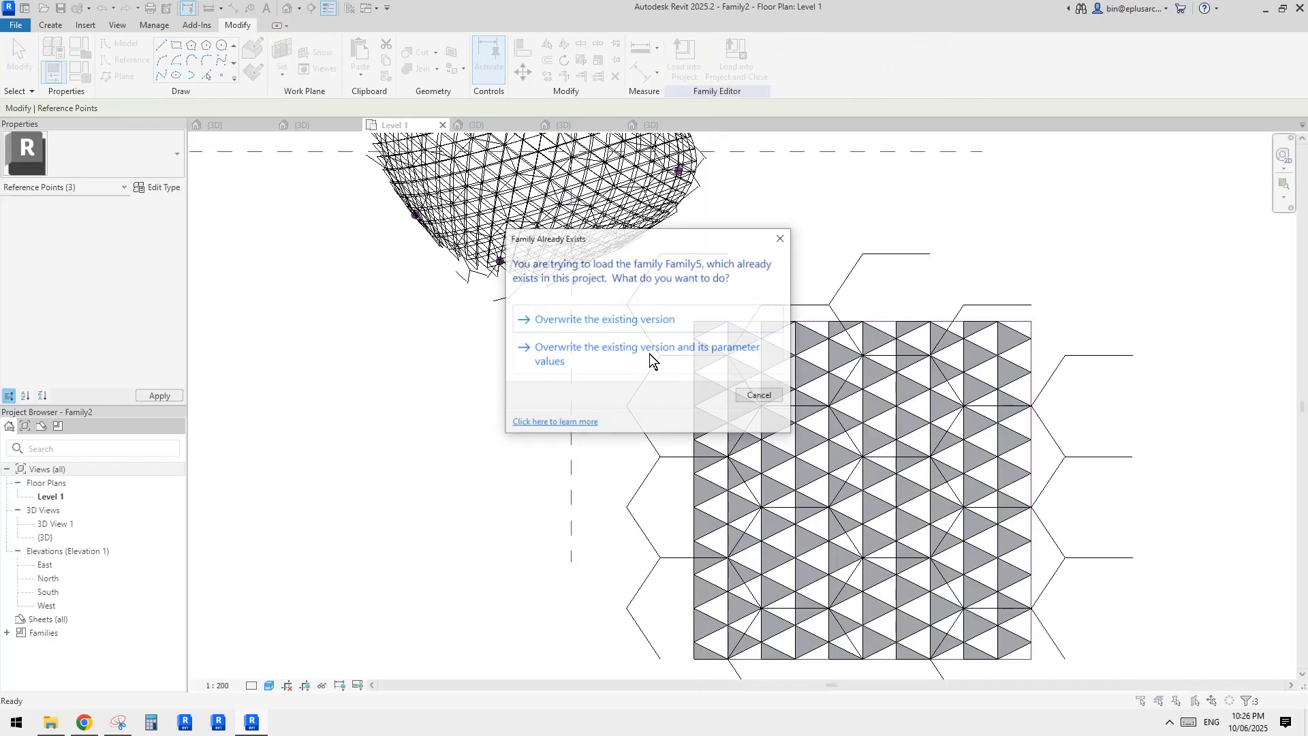
click(627, 324)
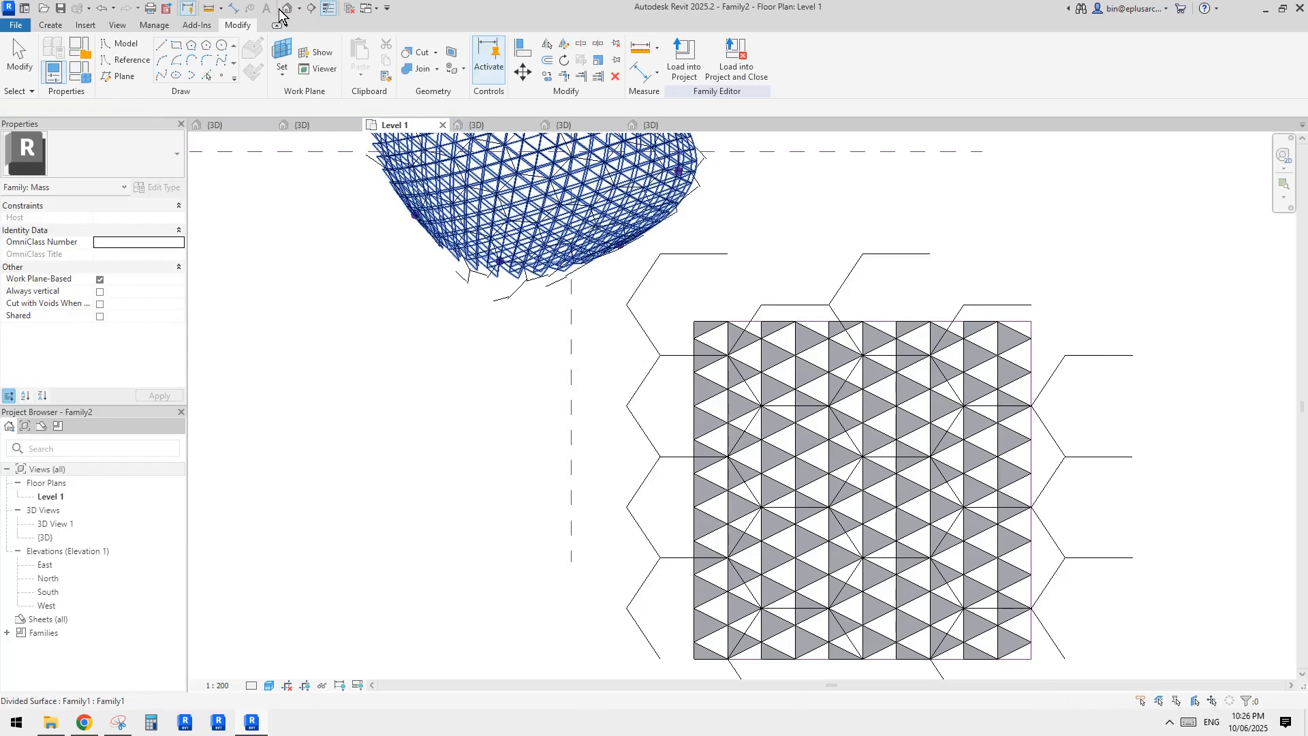
click(287, 8)
shift+middle_drag(890, 402, 886, 354)
shift+middle_drag(1088, 470, 877, 395)
click(877, 395)
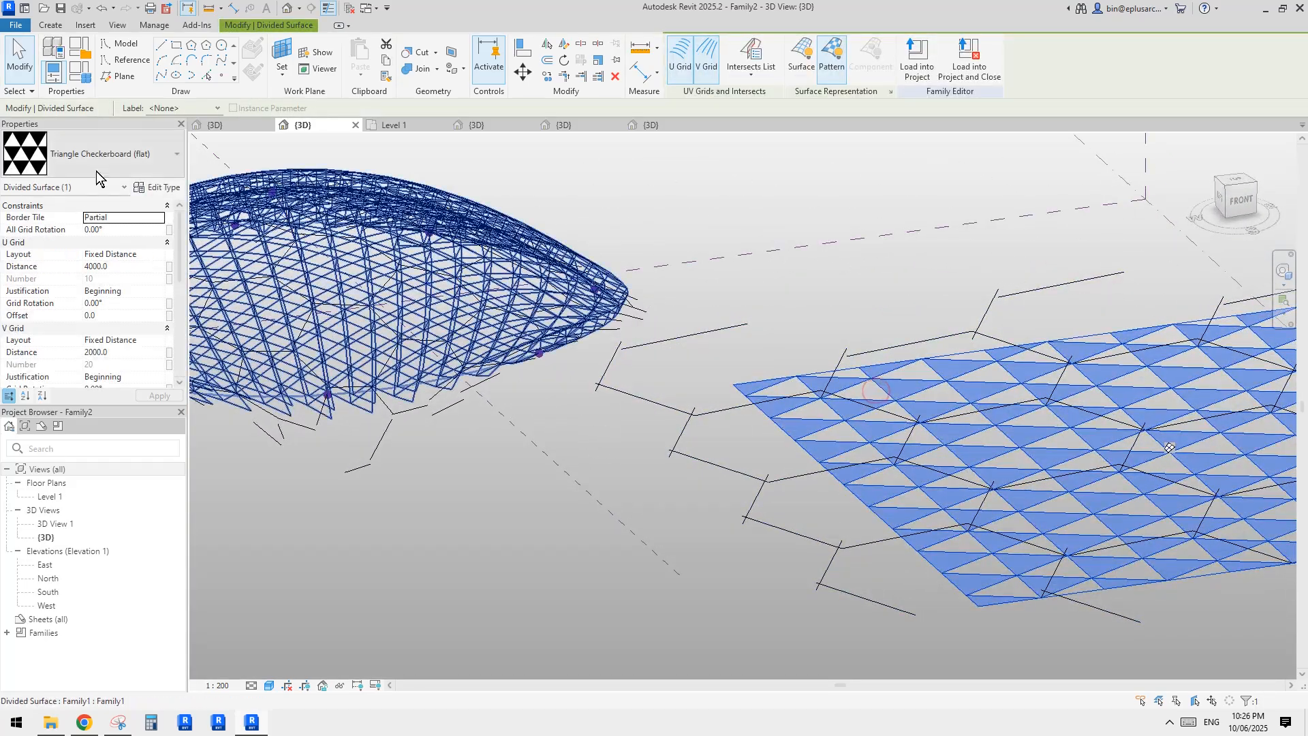
click(91, 154)
click(51, 358)
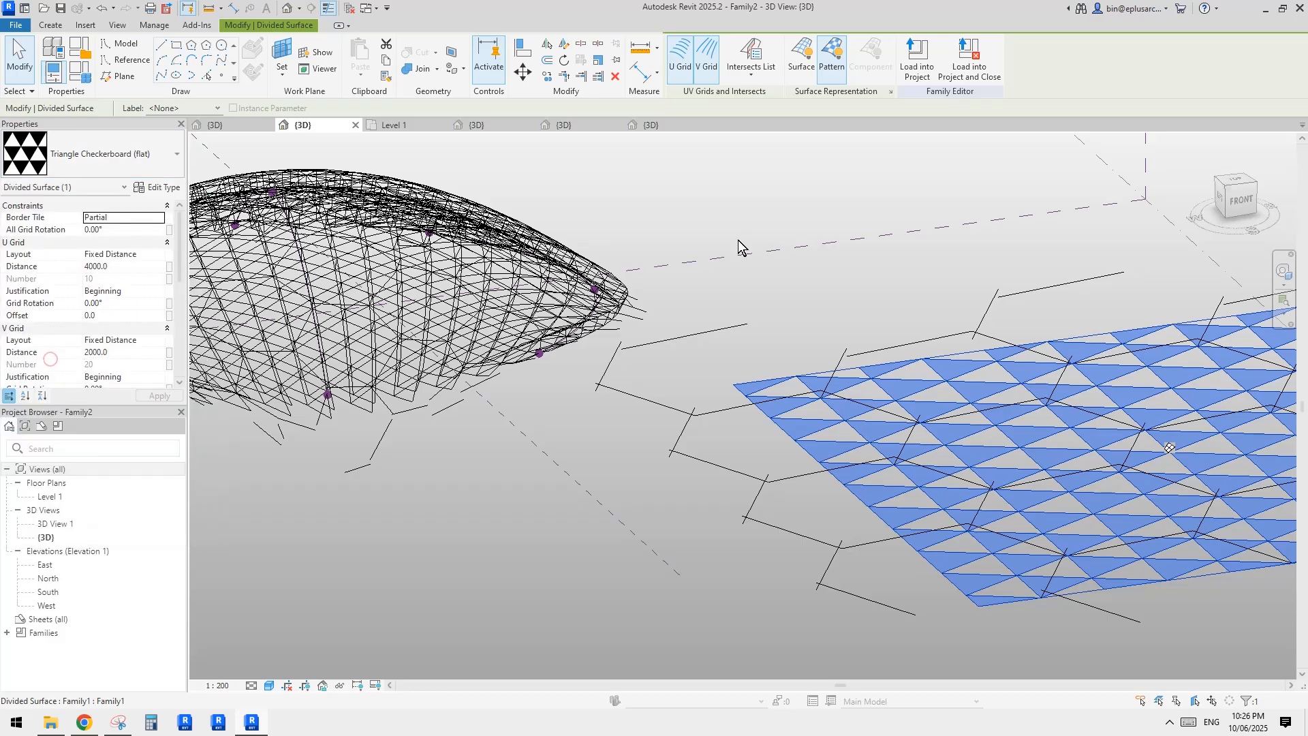
key(Escape)
Set the Family5 type's offset parameter to 1000 from the flat hexagon divided surface.
shift+middle_drag(681, 409, 713, 407)
click(713, 406)
click(151, 184)
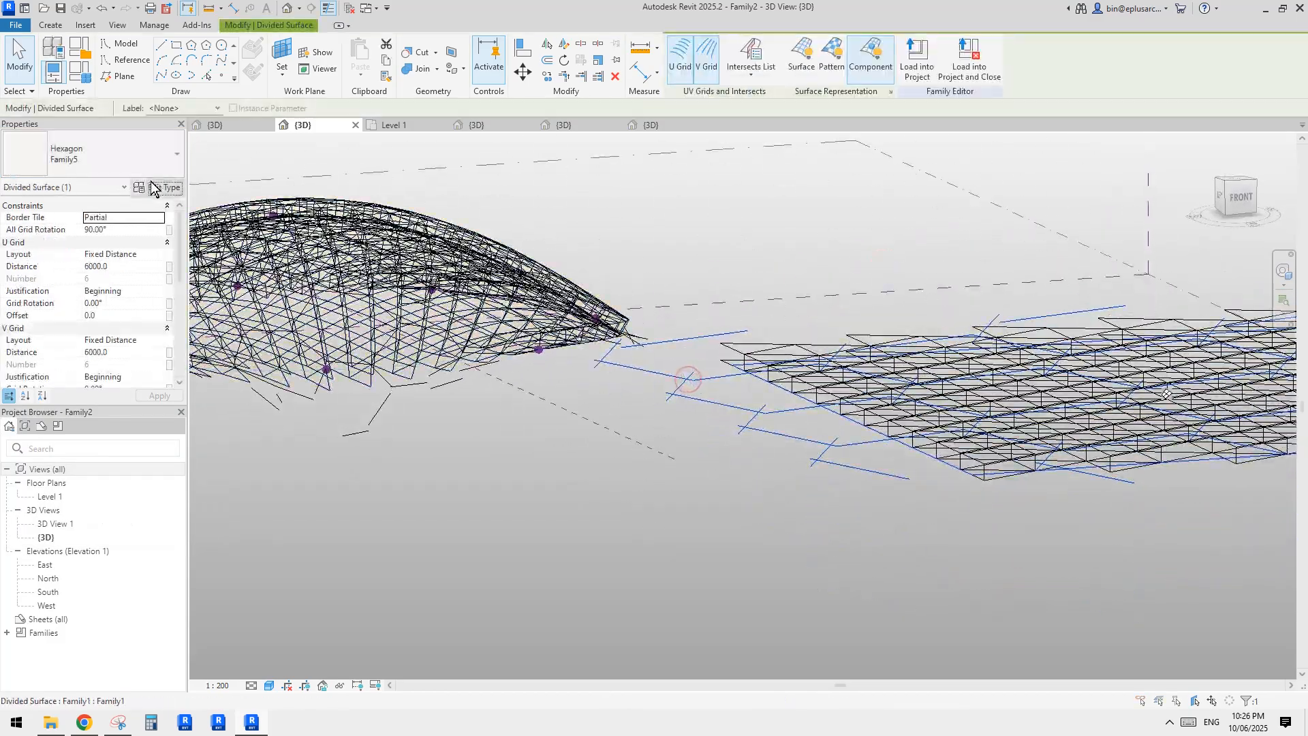
click(534, 359)
text(1000)
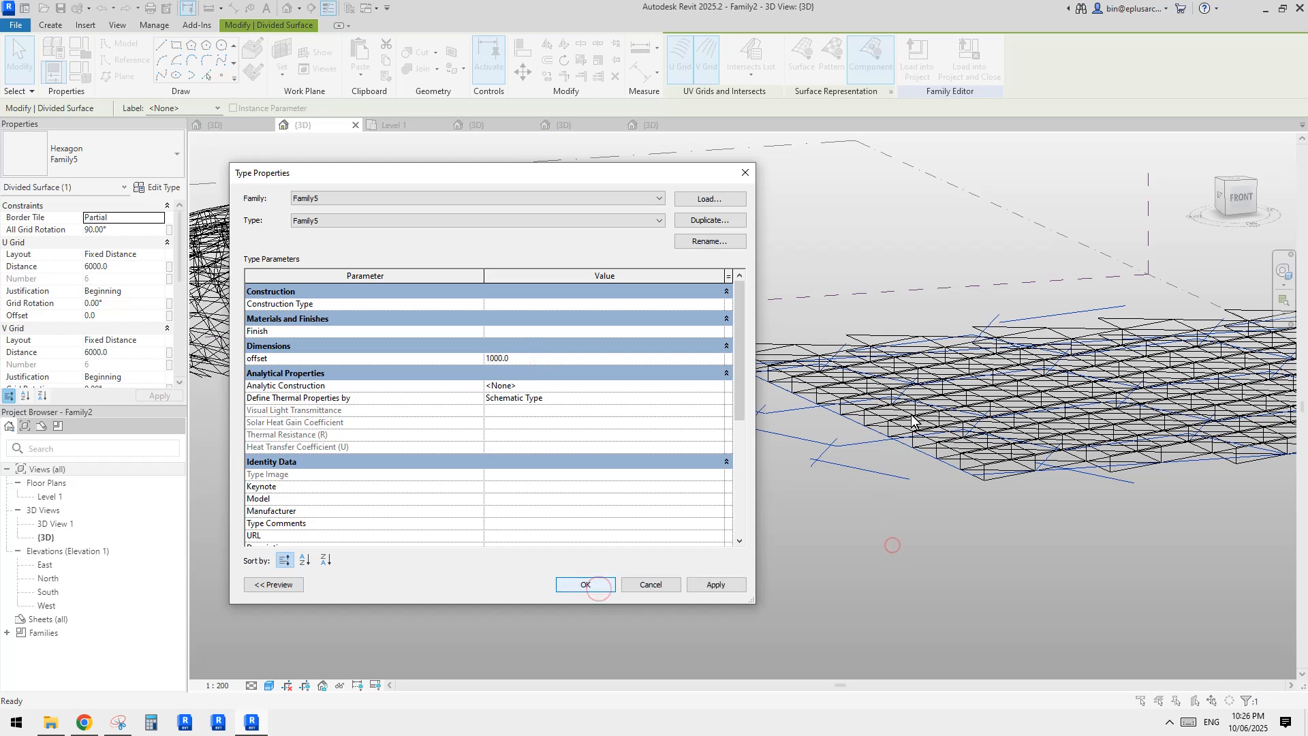
key(Return)
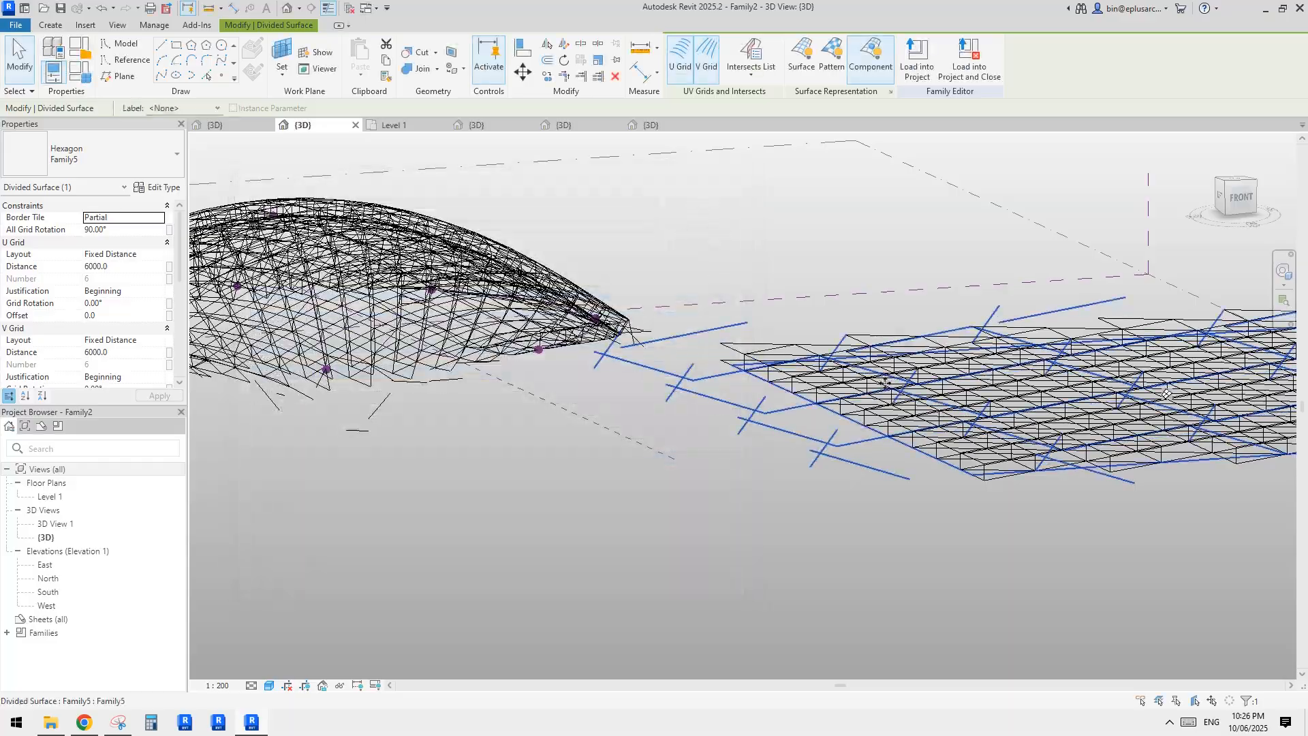
Examine the hexagon components against the triangle framing on the dome with the new offset.
shift+middle_drag(882, 382, 796, 485)
scroll(796, 486, up, 8)
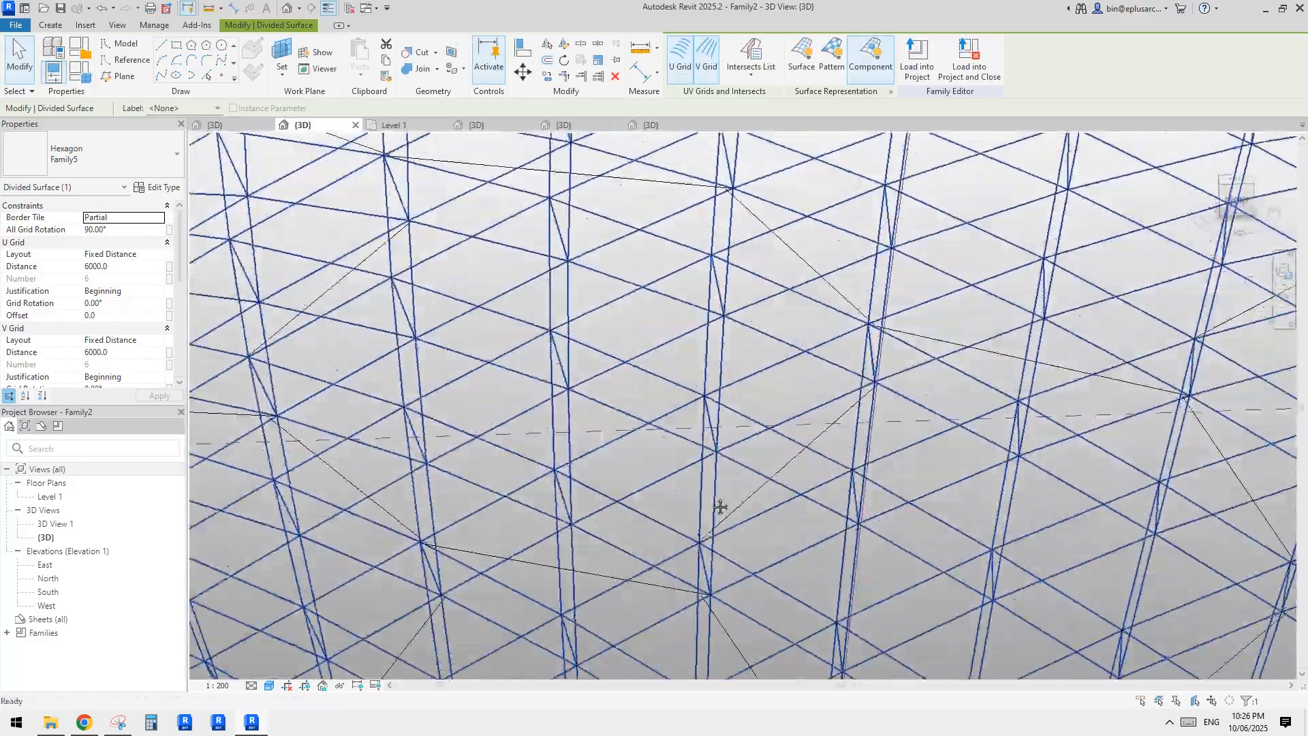
shift+middle_drag(830, 442, 884, 417)
key(Escape)
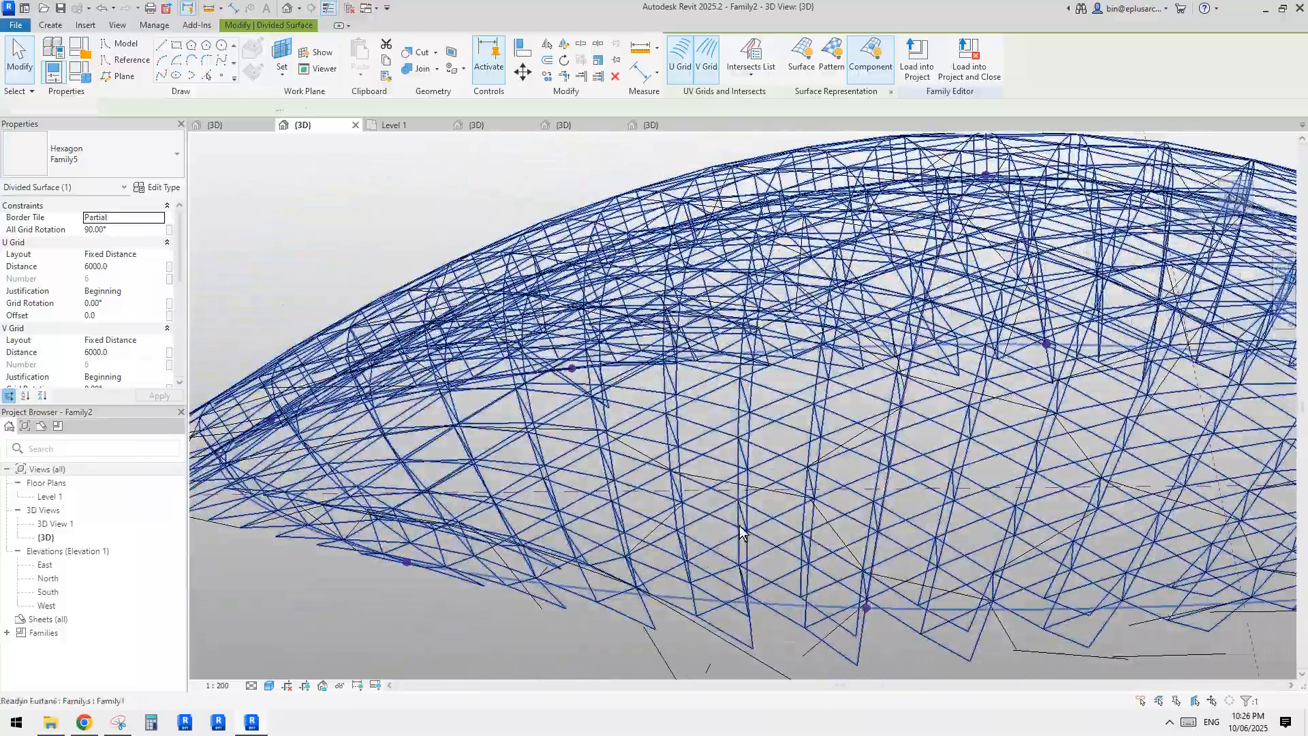
scroll(963, 592, down, 3)
middle_drag(964, 593, 788, 502)
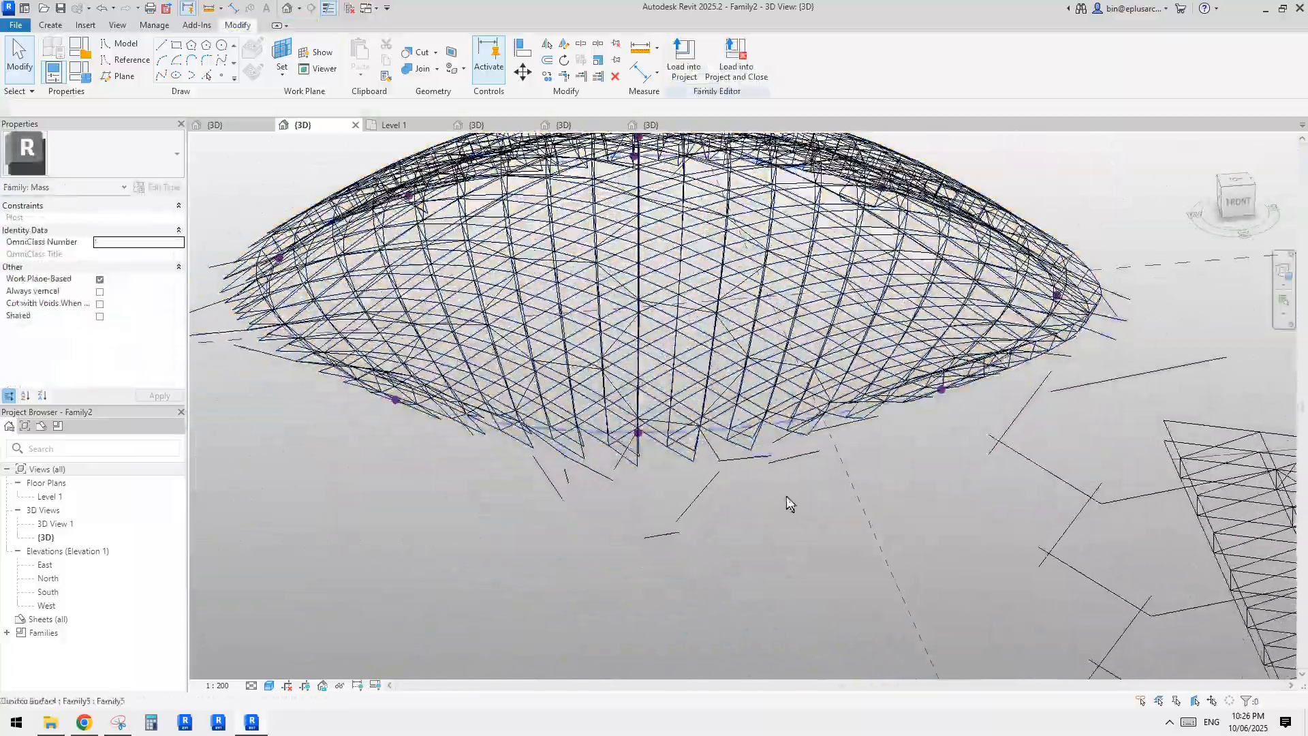
Select the dome's hexagon divided surface and review its U and V grid settings and its alignment with the triangle framing.
click(727, 341)
shift+middle_drag(727, 340, 859, 286)
scroll(842, 402, up, 3)
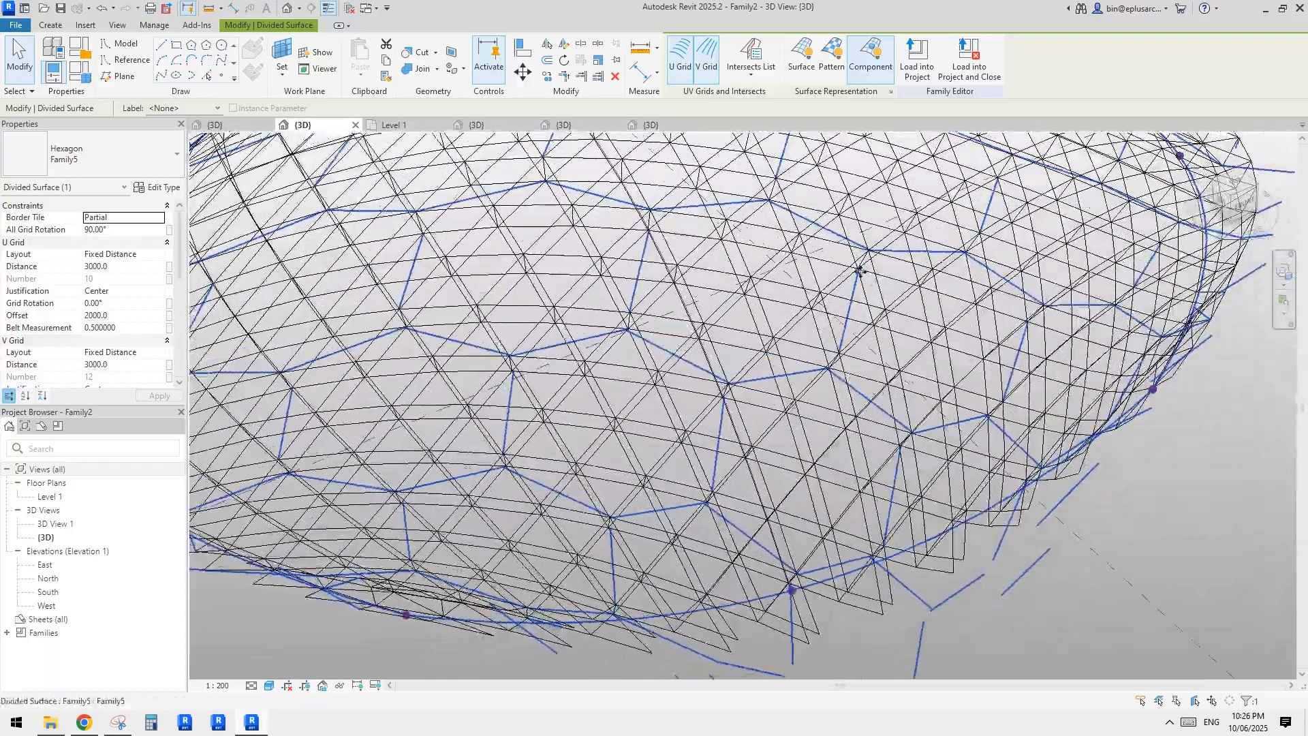
middle_drag(707, 338, 763, 348)
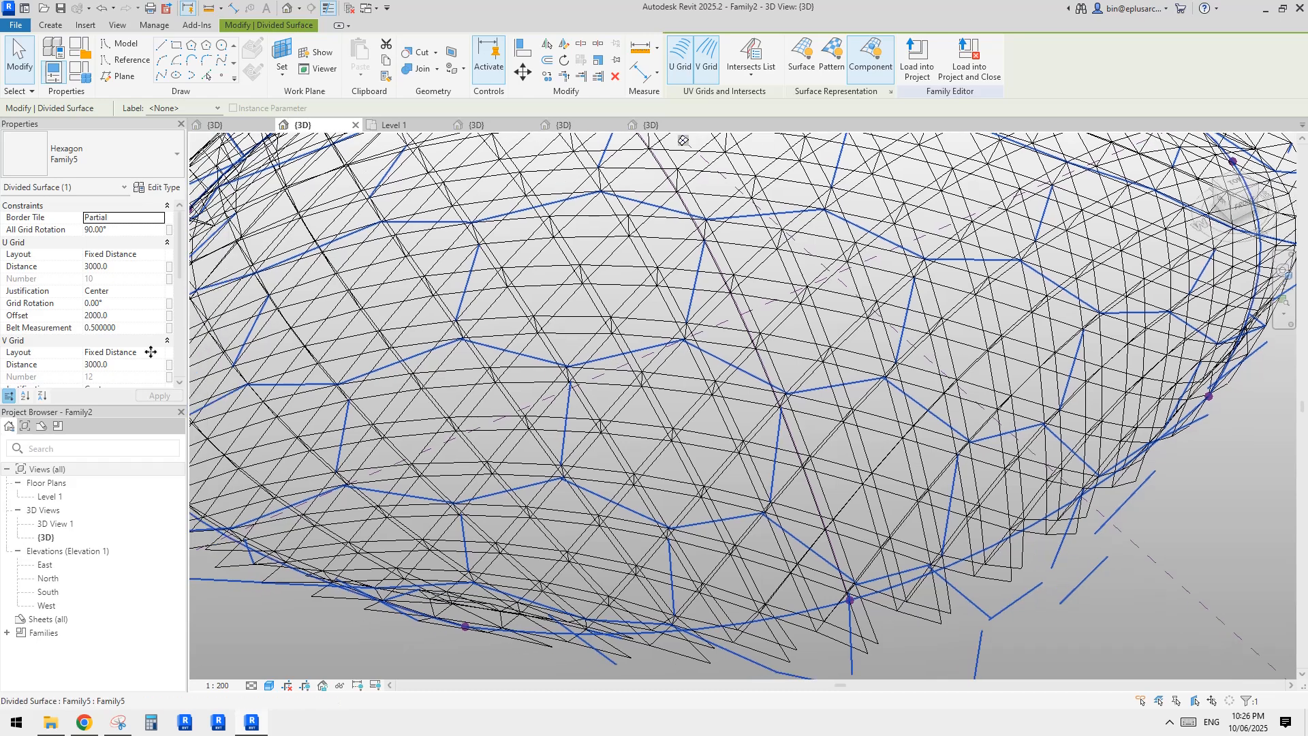
scroll(113, 346, down, 1)
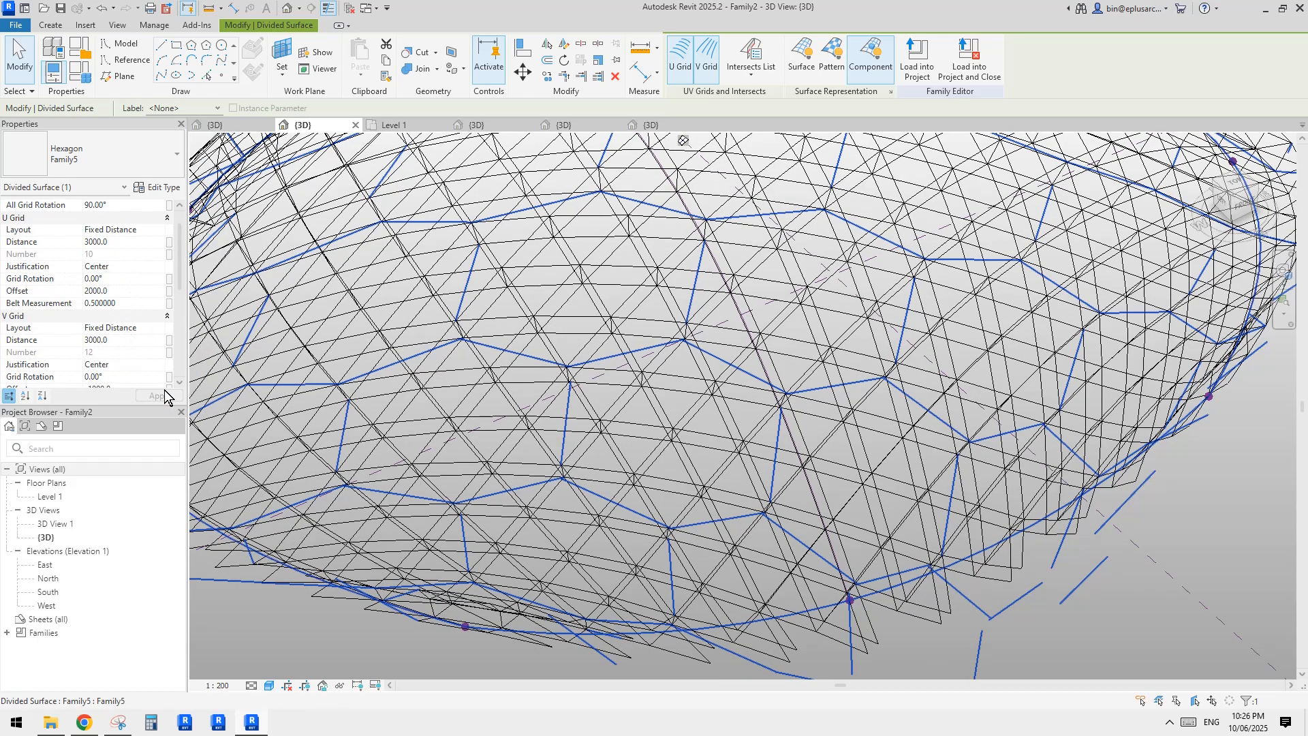
scroll(569, 436, down, 1)
middle_drag(569, 435, 597, 445)
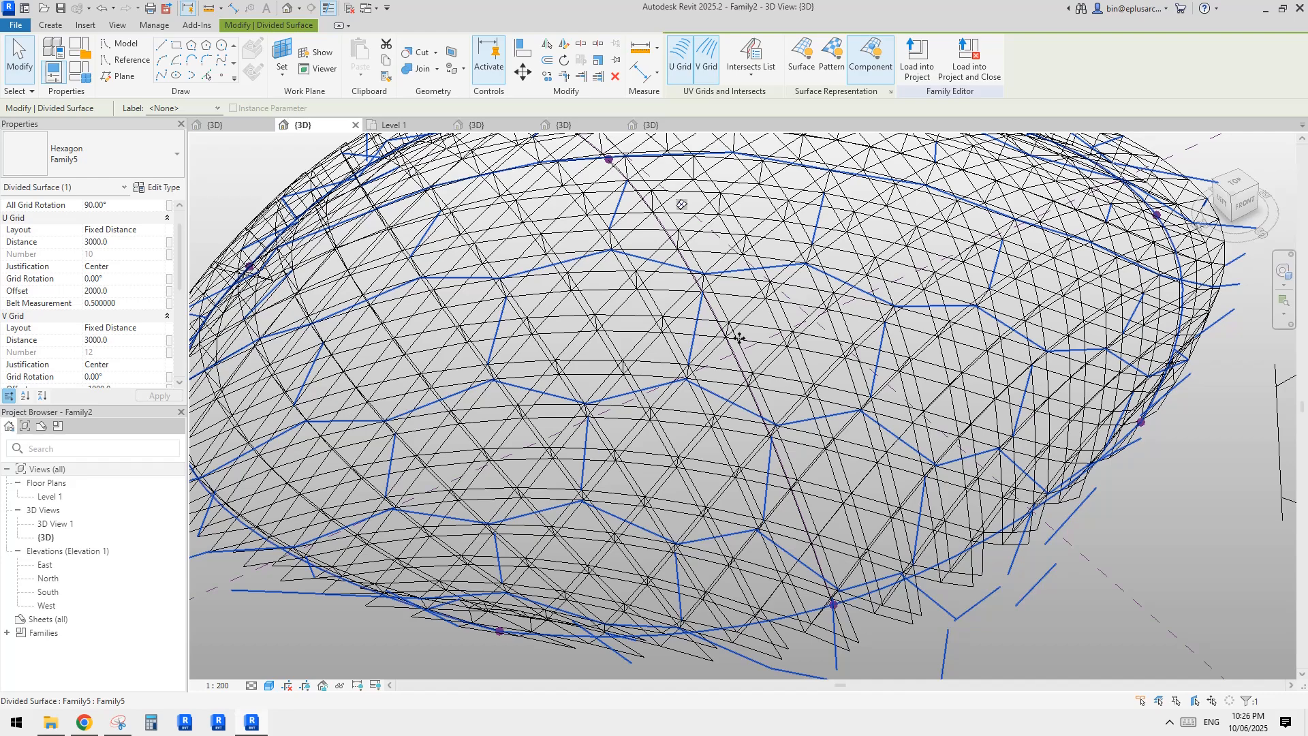
shift+middle_drag(740, 338, 745, 339)
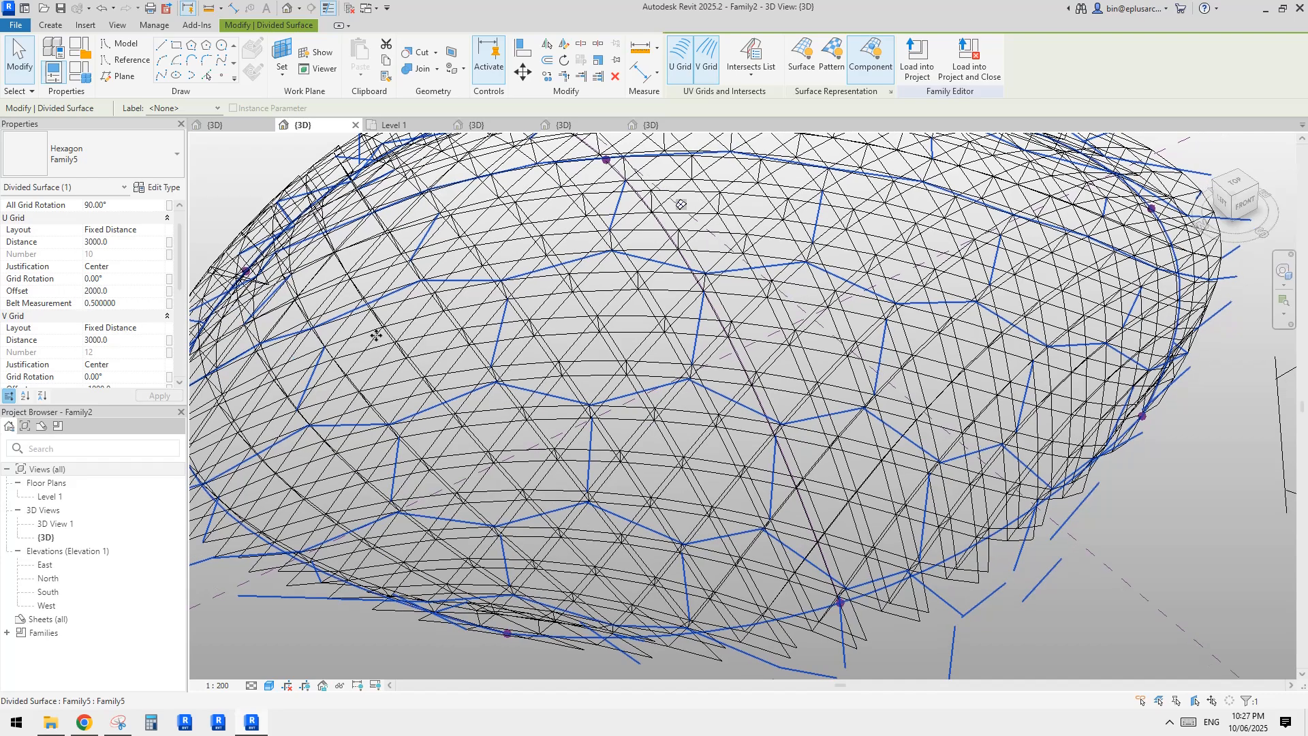
Review the hexagon divided surface's V grid offset settings and inspect its hexagon edges against the triangle framing up close.
scroll(709, 376, up, 4)
scroll(706, 366, down, 2)
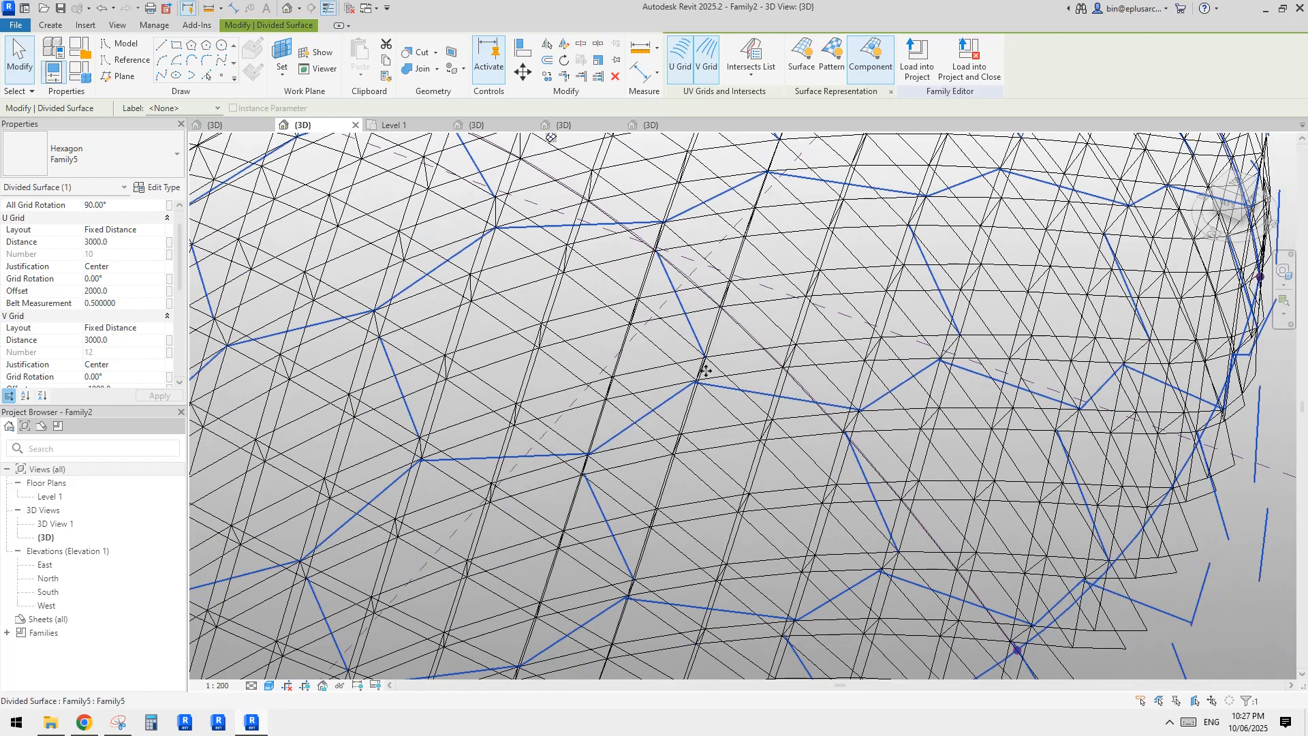
scroll(75, 291, down, 3)
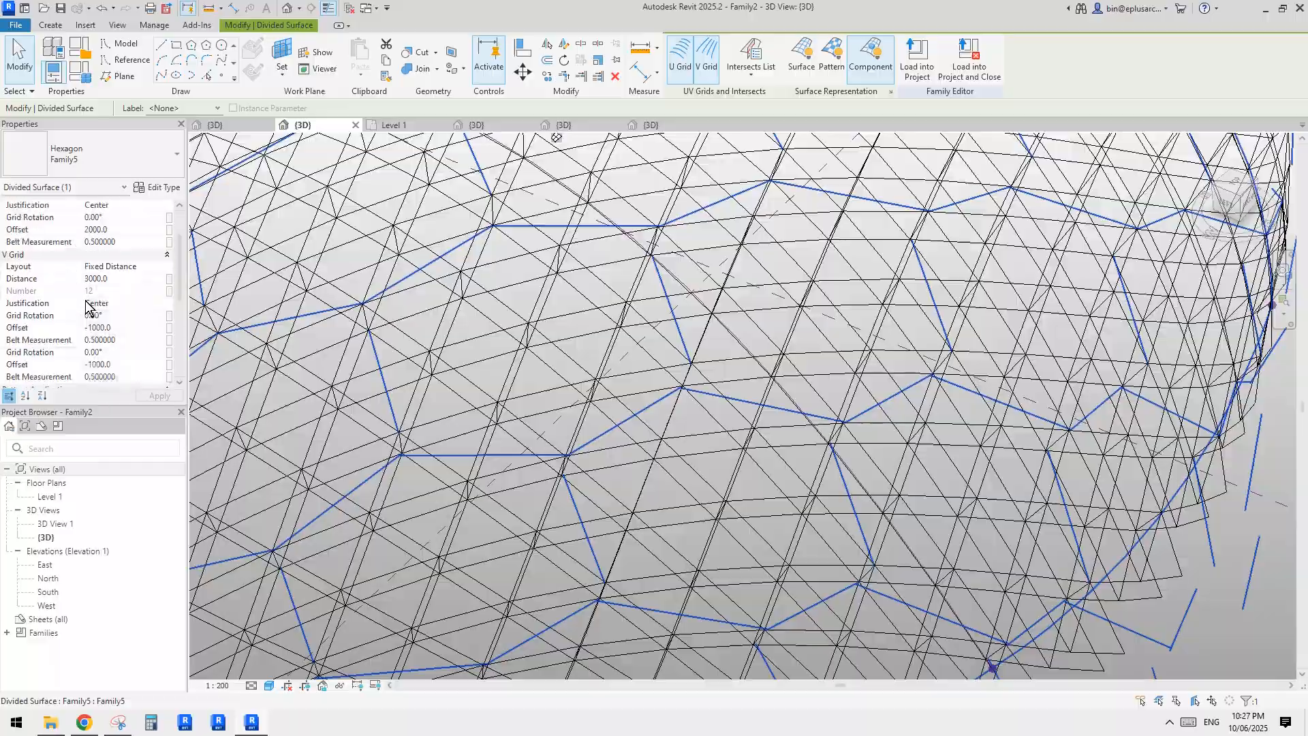
scroll(736, 365, down, 3)
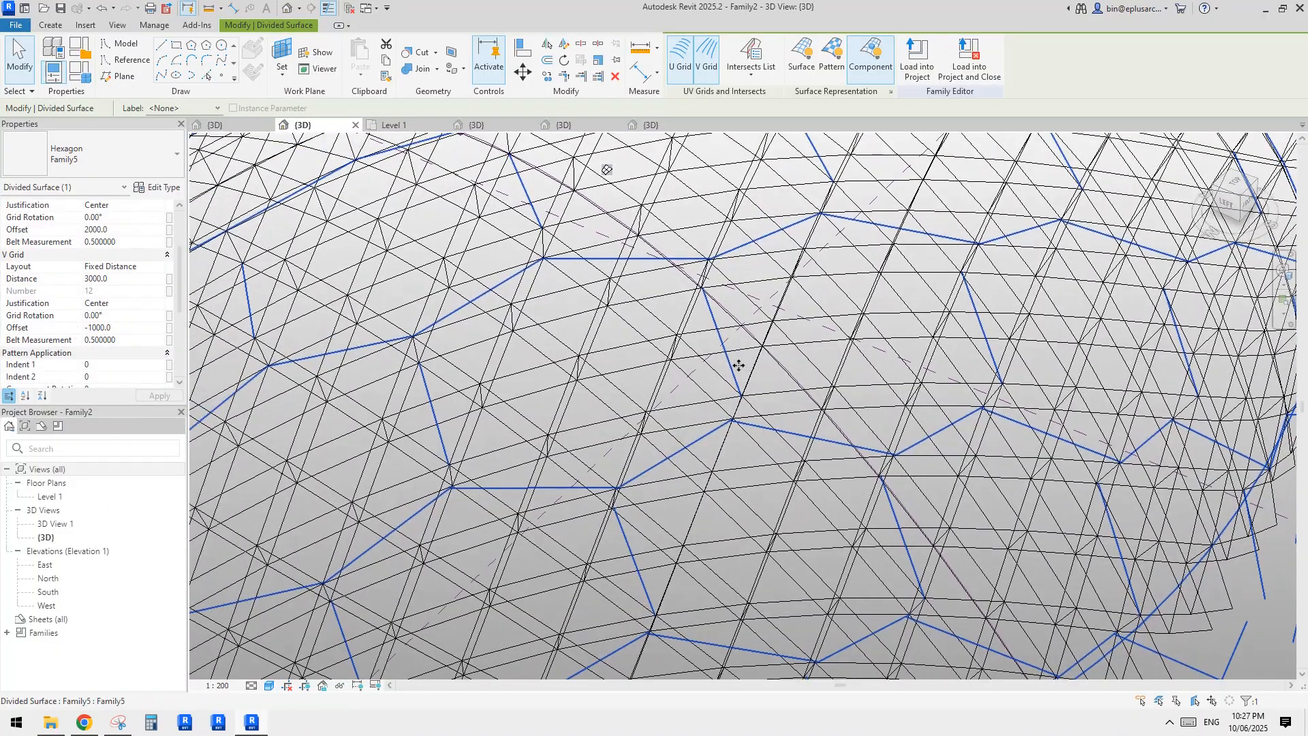
shift+middle_drag(802, 387, 756, 412)
key(Escape)
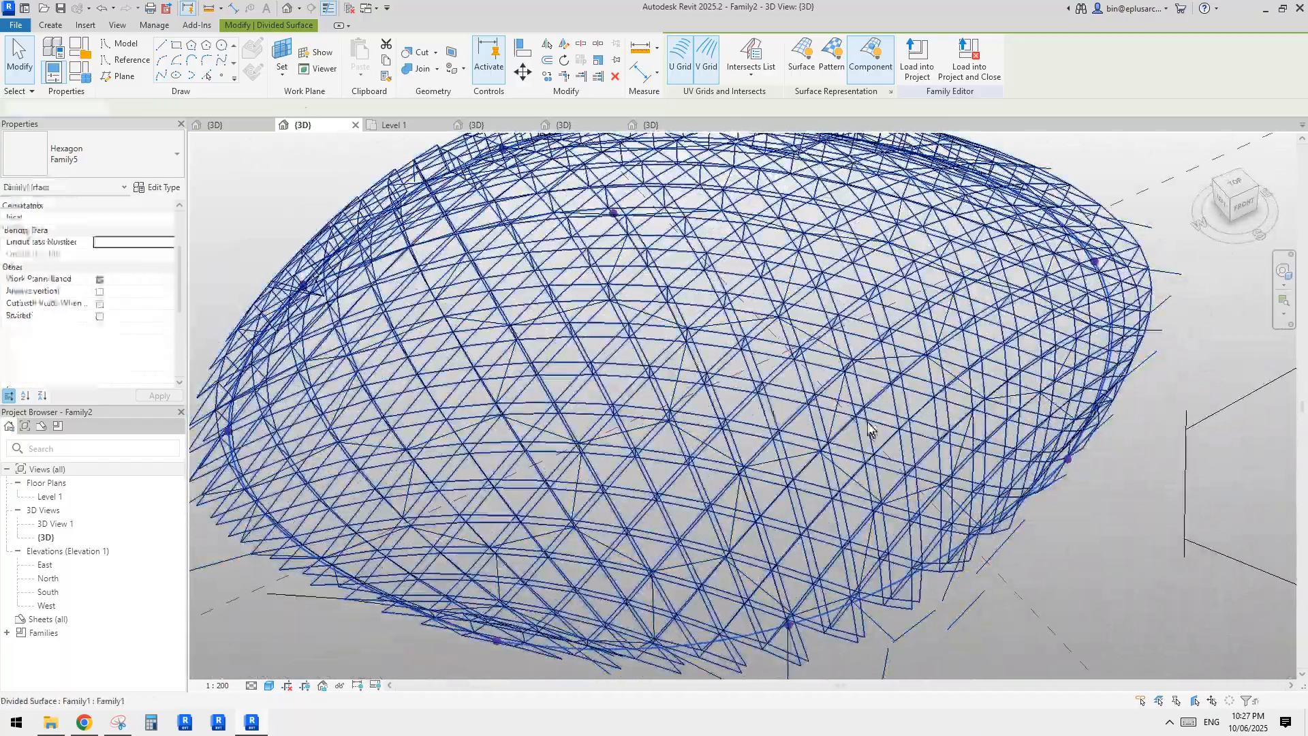
Examine the triangle and hexagon components along the dome's lower edge from several angles.
scroll(865, 470, down, 2)
shift+middle_drag(913, 488, 733, 423)
scroll(733, 424, down, 1)
scroll(833, 427, up, 2)
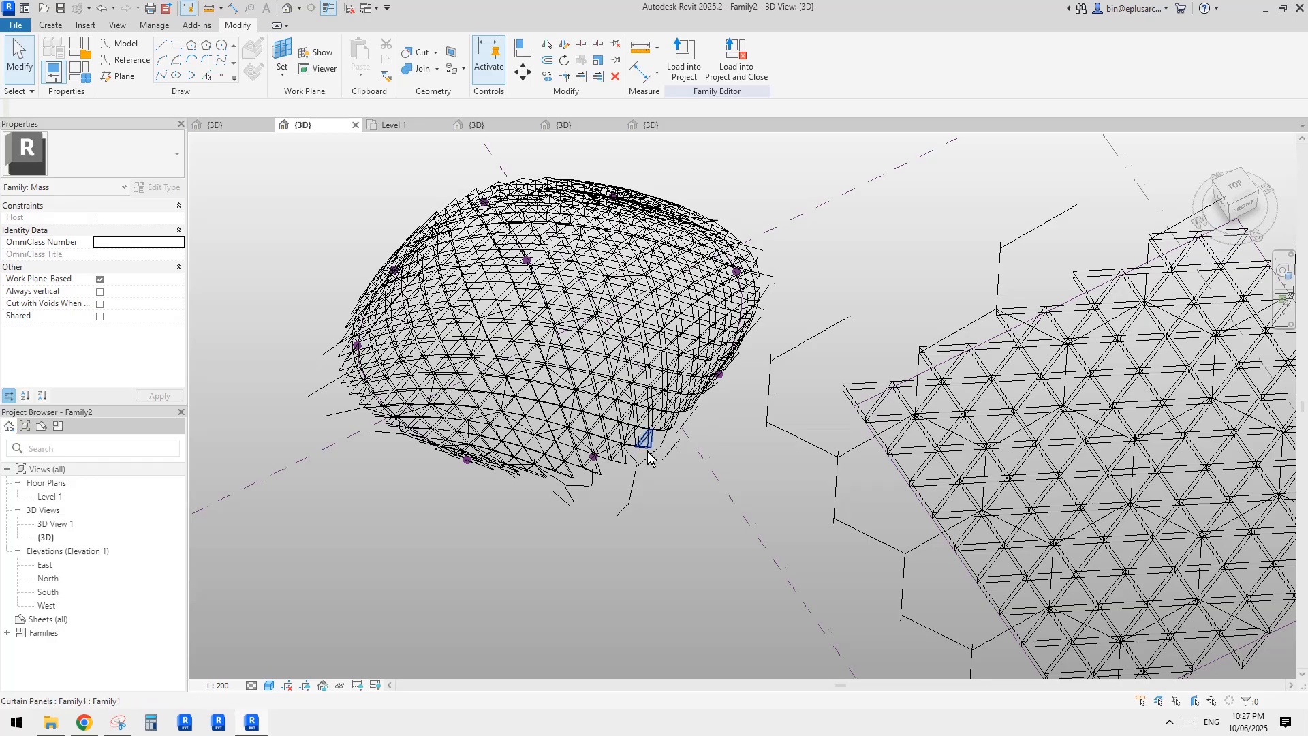
shift+middle_drag(648, 458, 774, 395)
scroll(617, 420, up, 4)
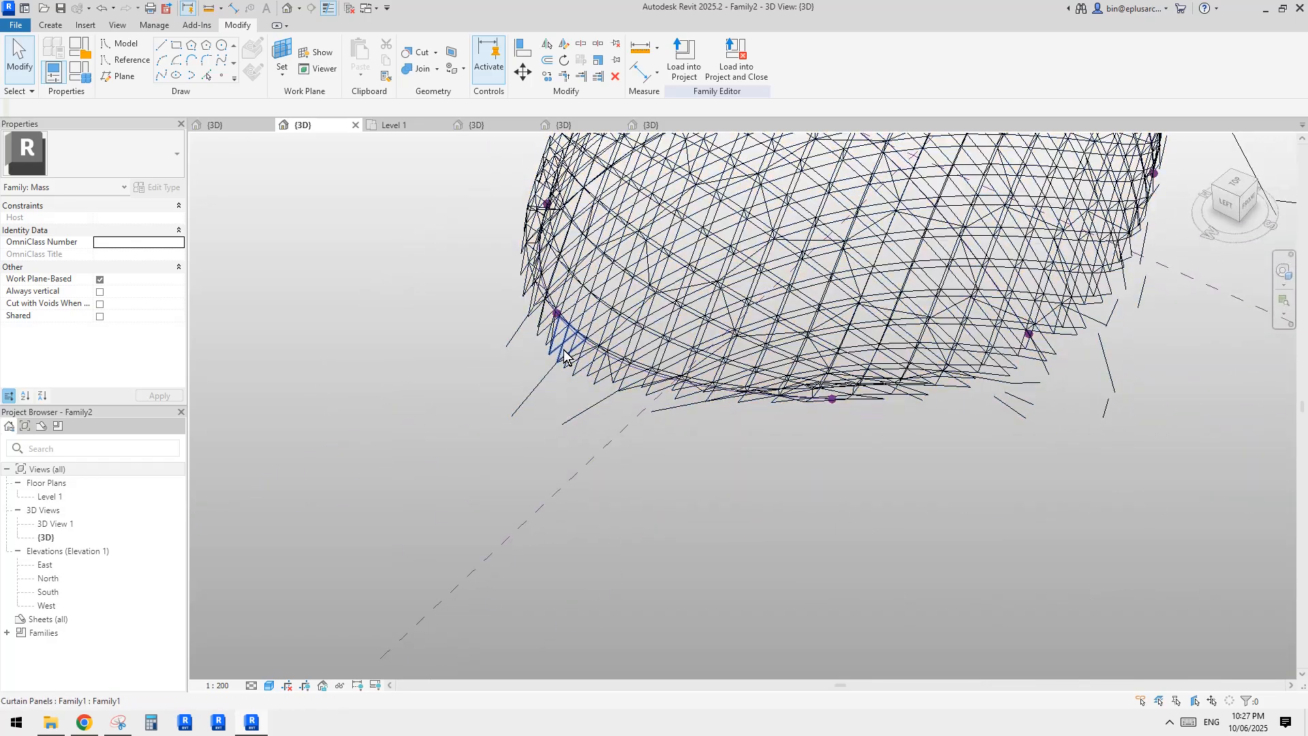
scroll(564, 357, down, 3)
shift+middle_drag(709, 333, 599, 423)
scroll(833, 417, up, 3)
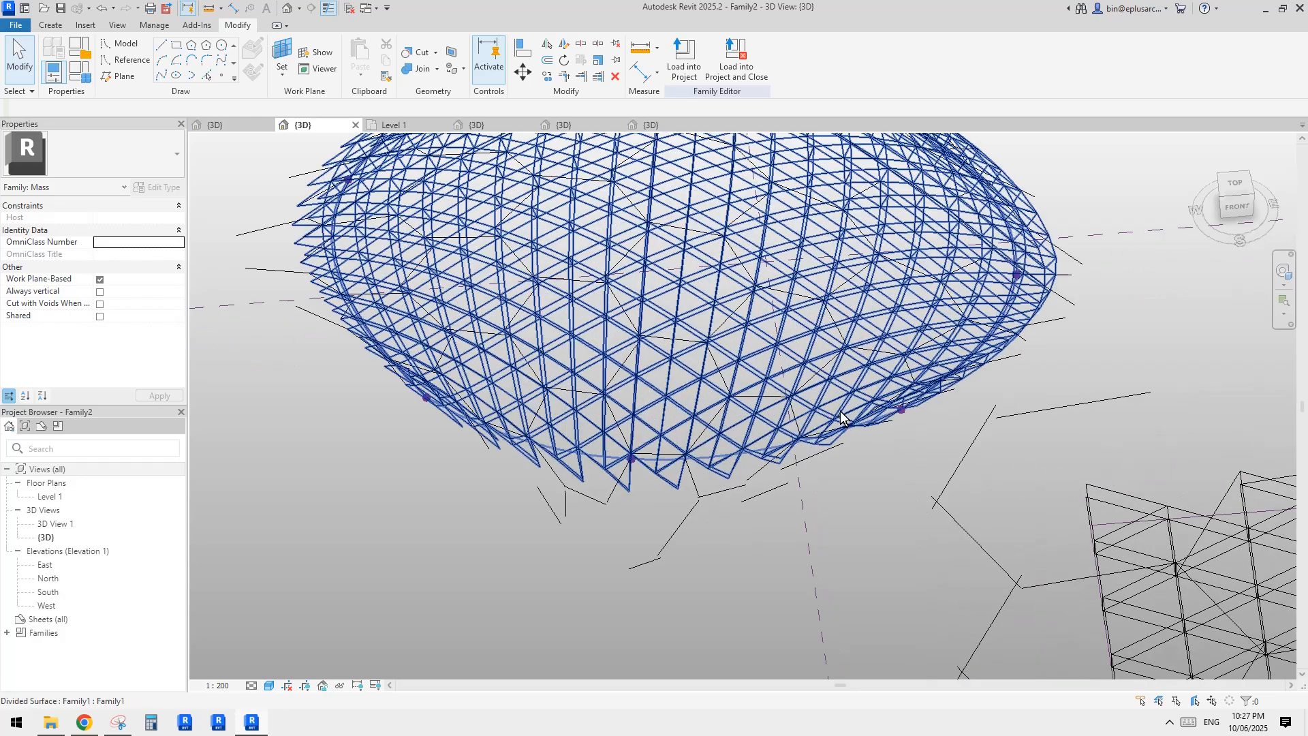
middle_drag(833, 425, 786, 498)
scroll(825, 437, down, 3)
scroll(786, 498, up, 4)
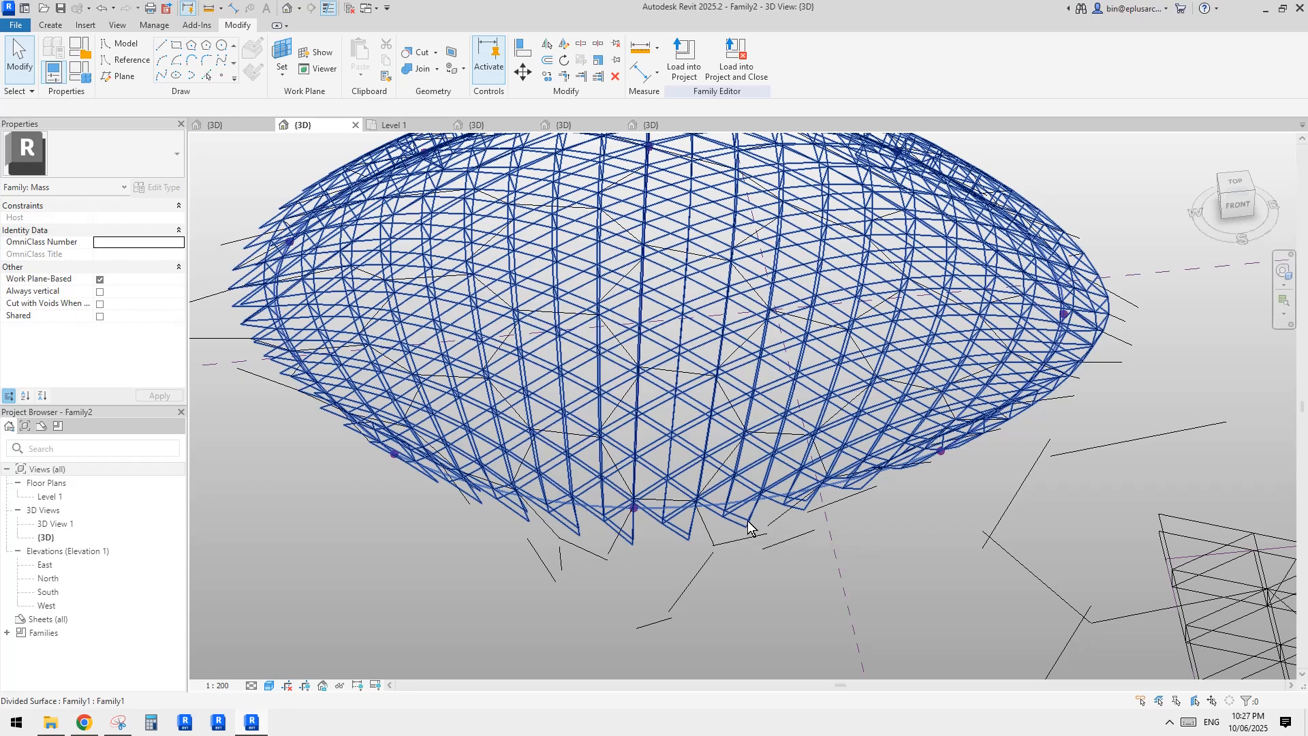
click(748, 527)
scroll(742, 504, up, 3)
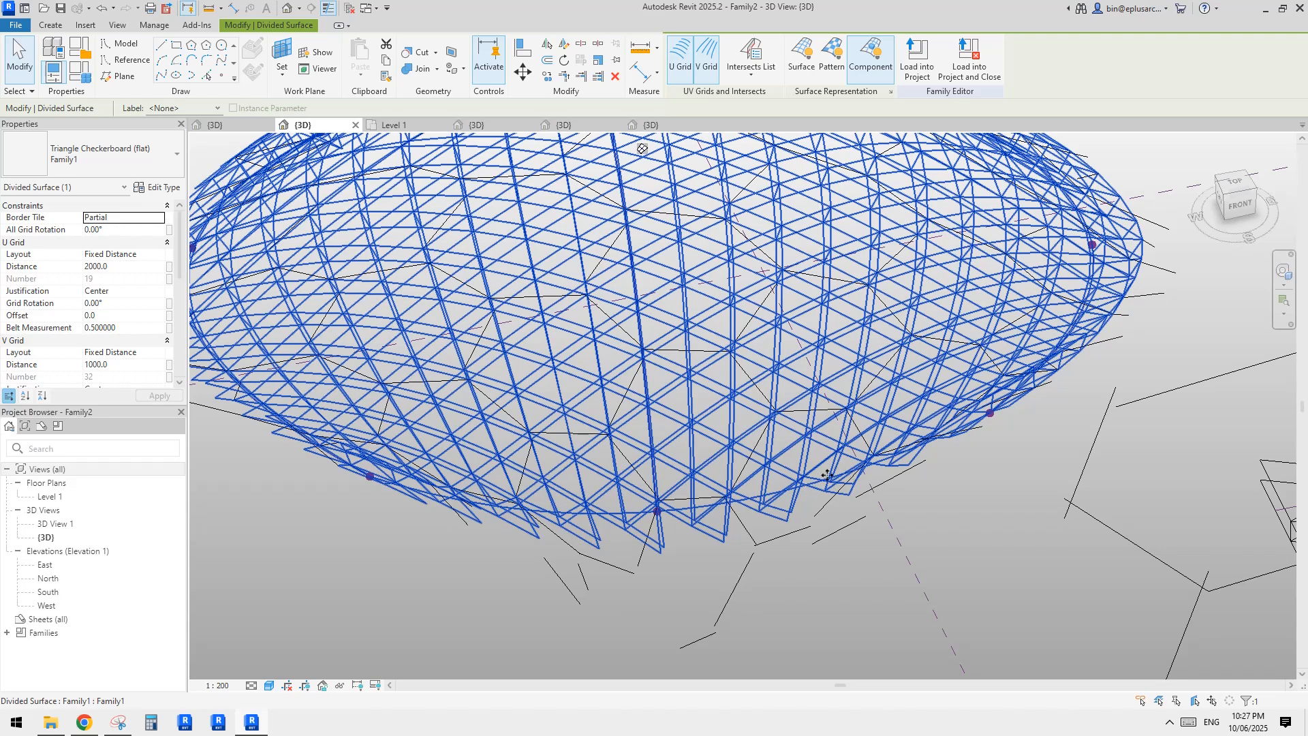
middle_drag(515, 495, 541, 496)
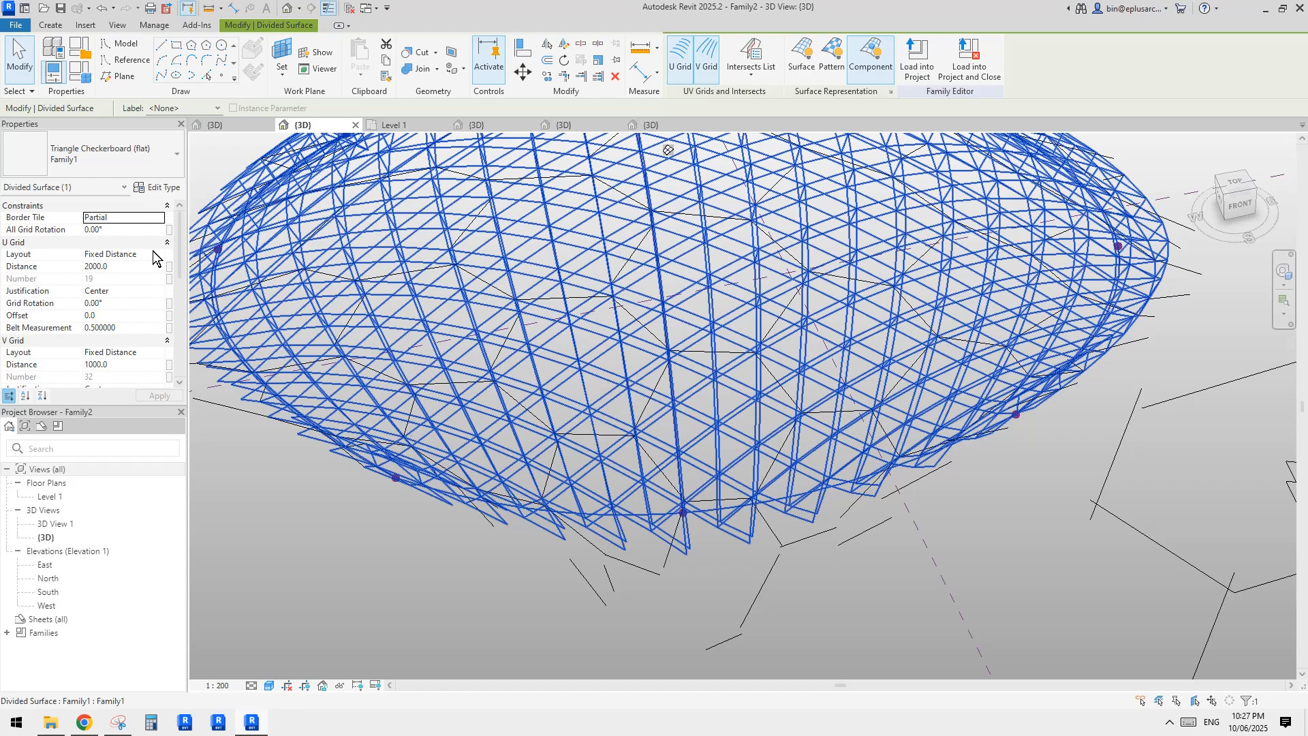
click(159, 217)
click(158, 217)
click(707, 583)
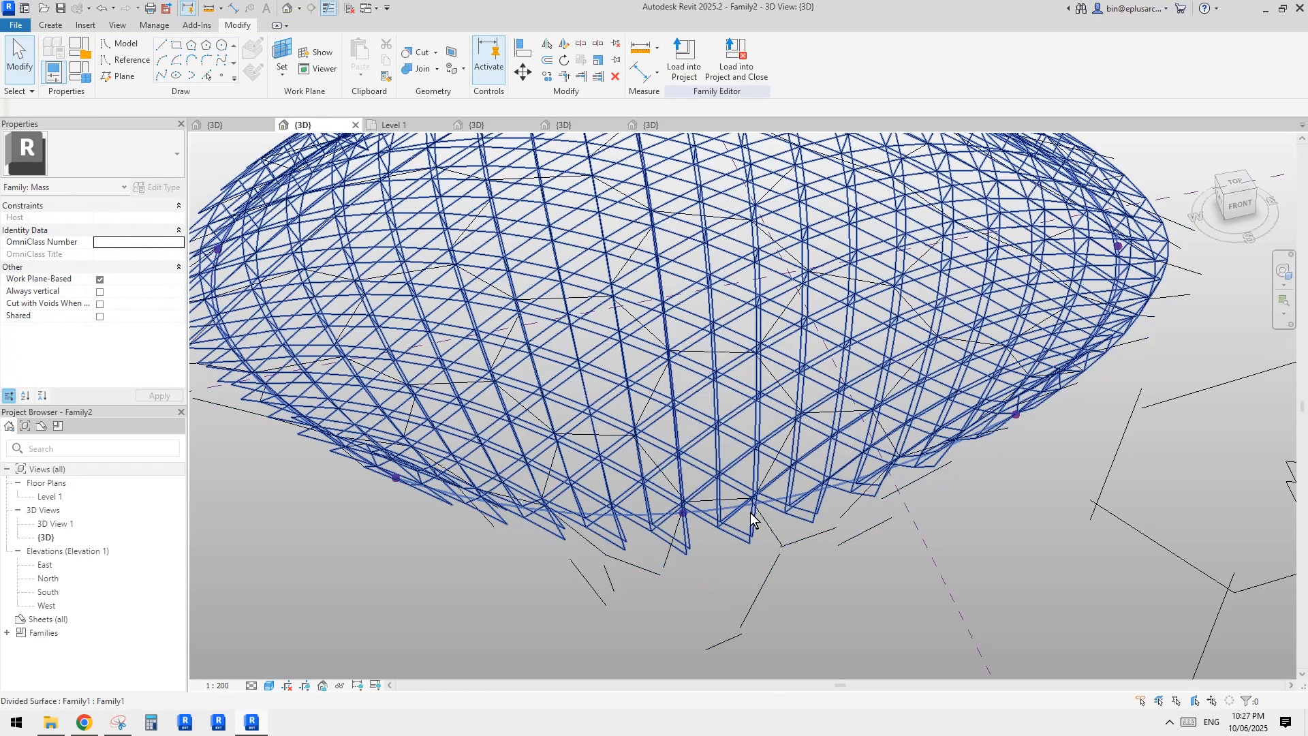
click(753, 523)
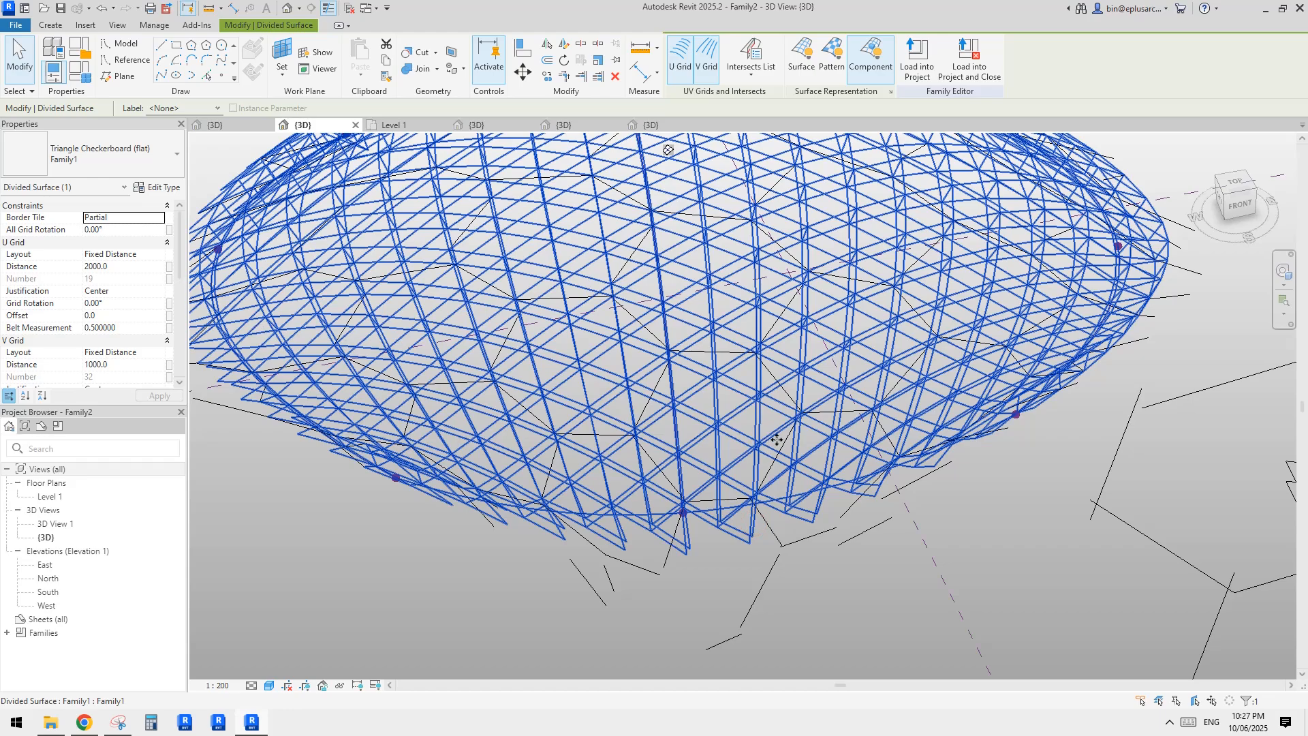
middle_drag(777, 440, 774, 505)
key(Escape)
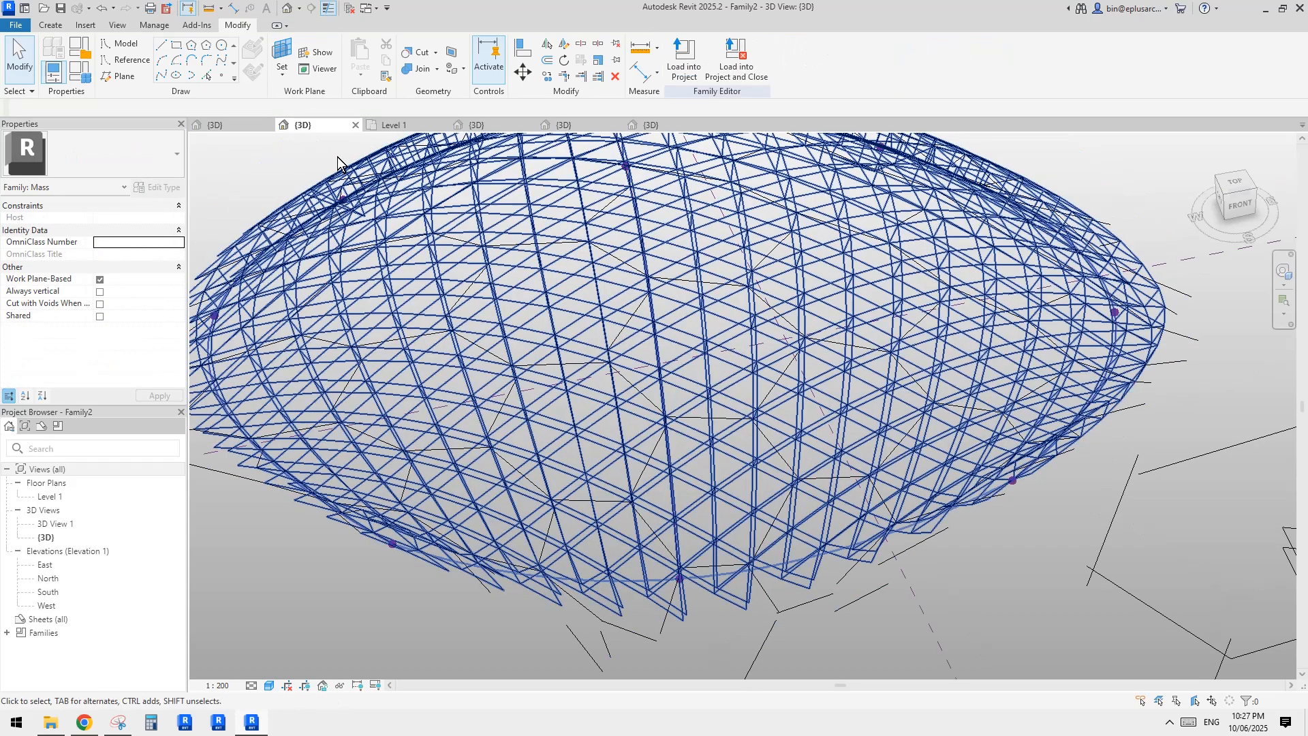
Set the border tile of the dome's triangle checkerboard divided surface to Empty.
click(730, 579)
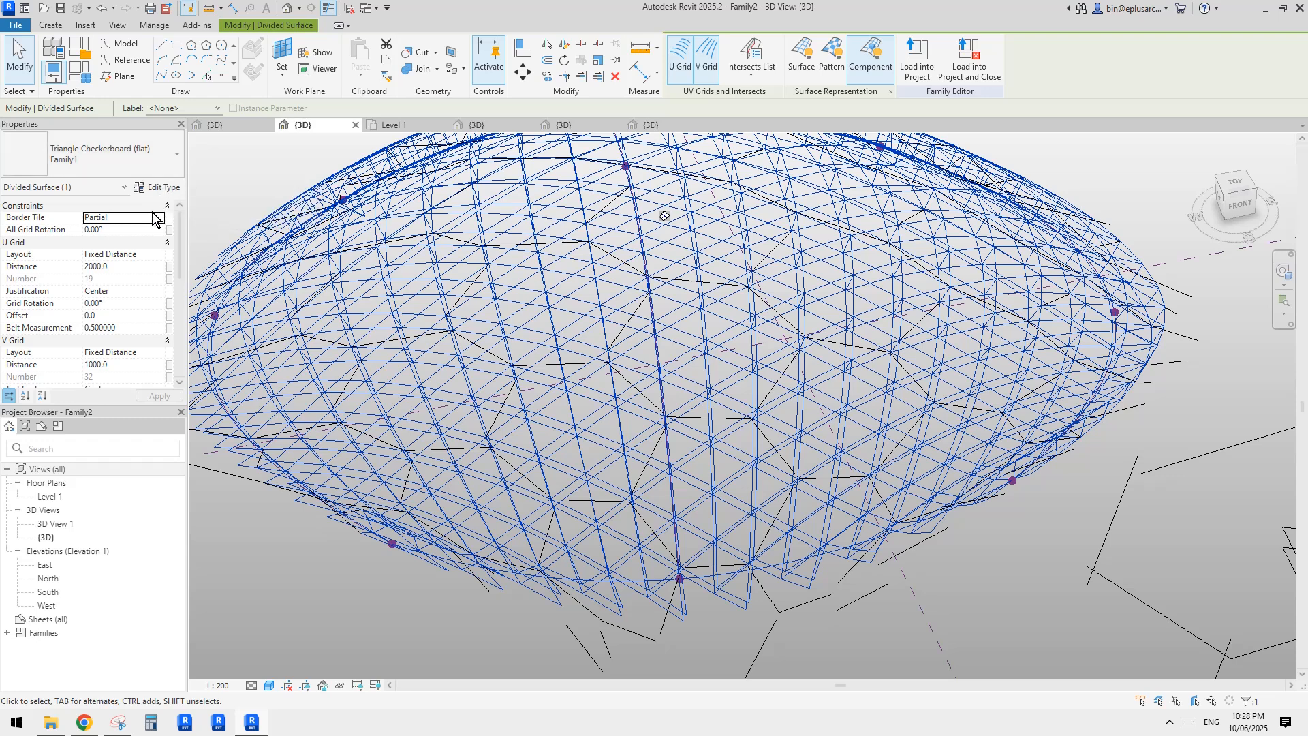
click(160, 218)
click(99, 229)
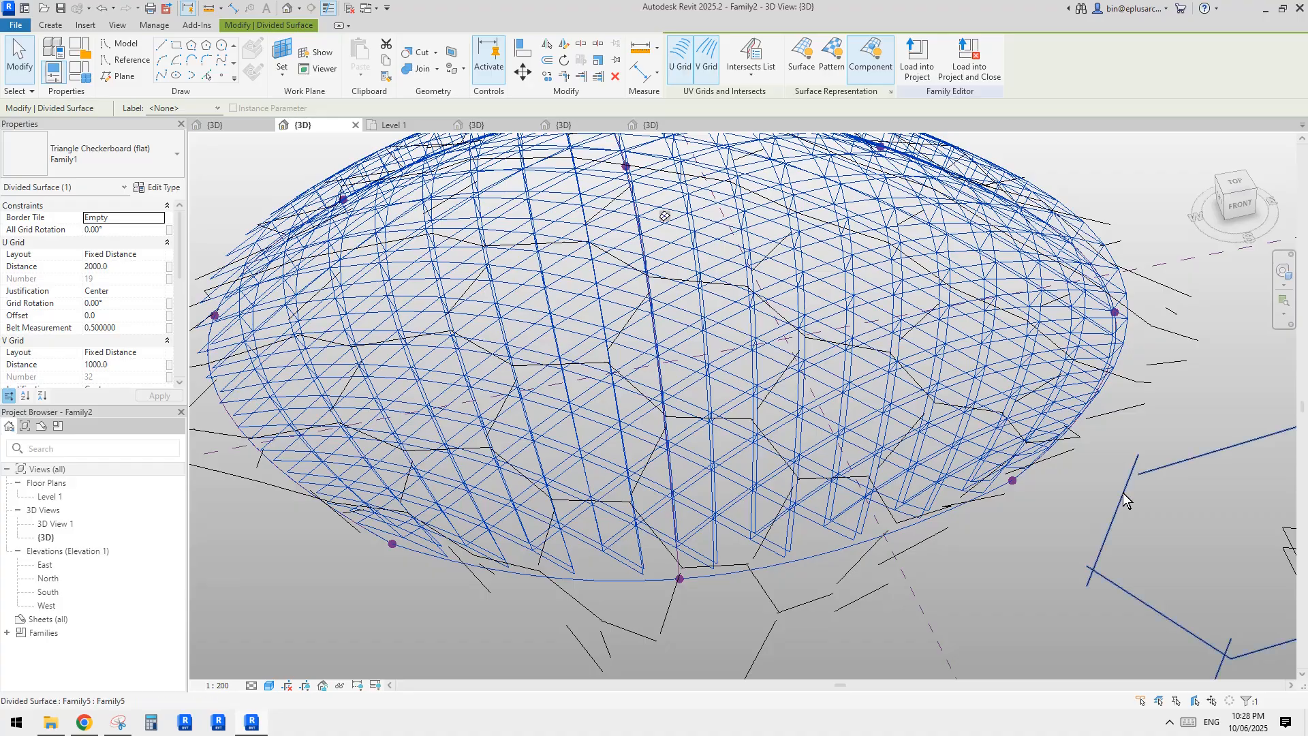
shift+middle_drag(1050, 488, 781, 535)
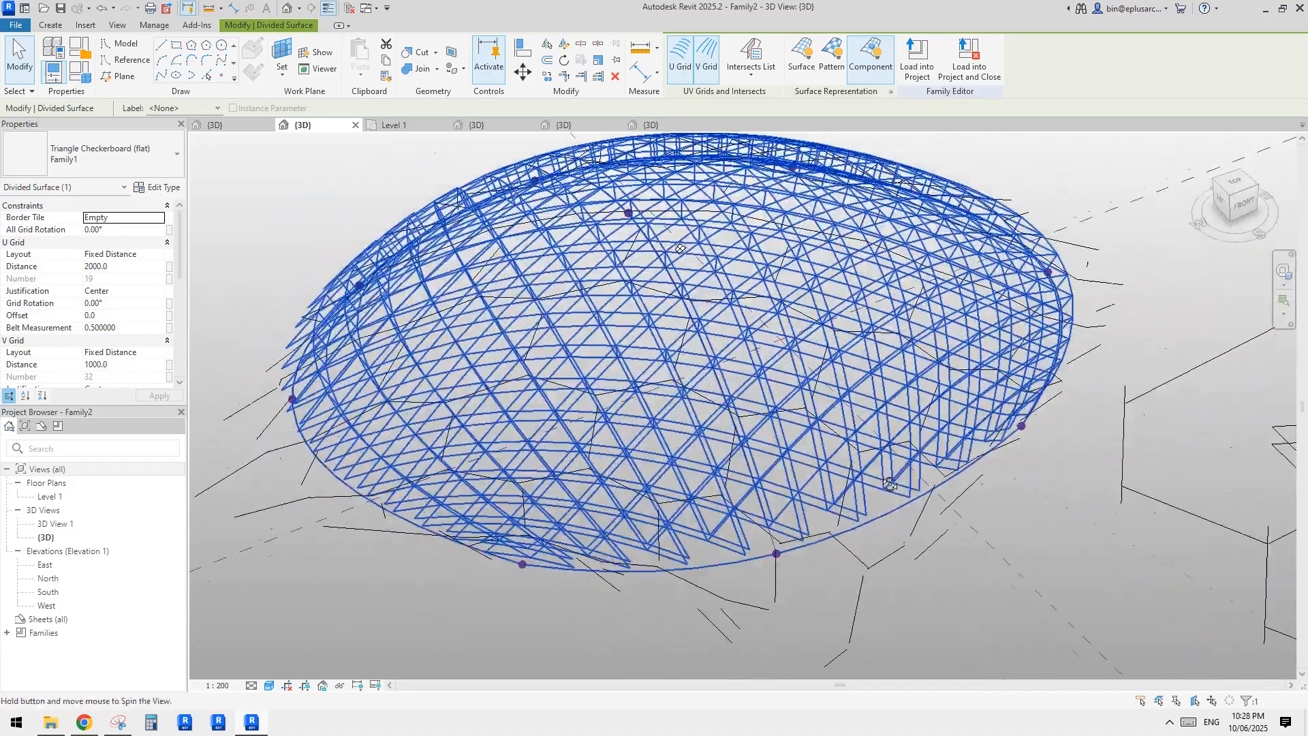
key(Escape)
middle_drag(717, 330, 640, 347)
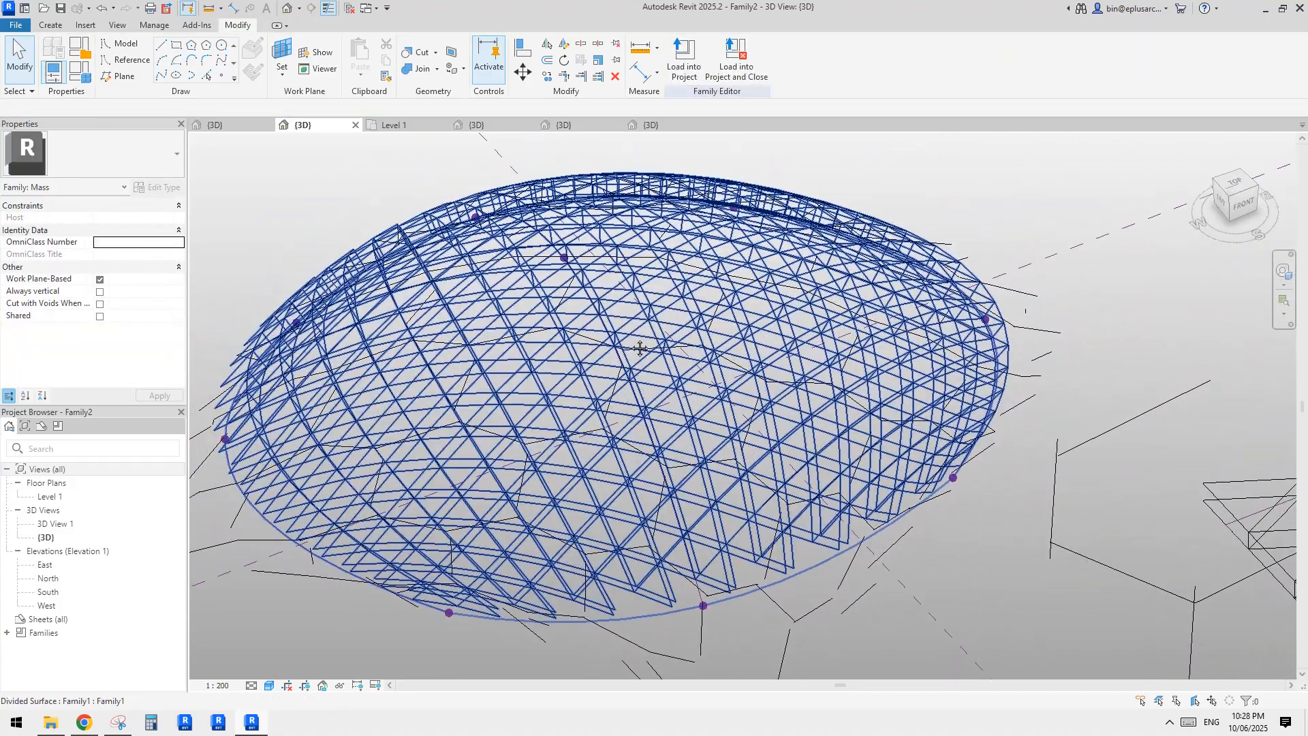
shift+middle_drag(754, 380, 619, 176)
Close the inactive views and create a new family from the Metric Generic Model Adaptive template.
click(353, 9)
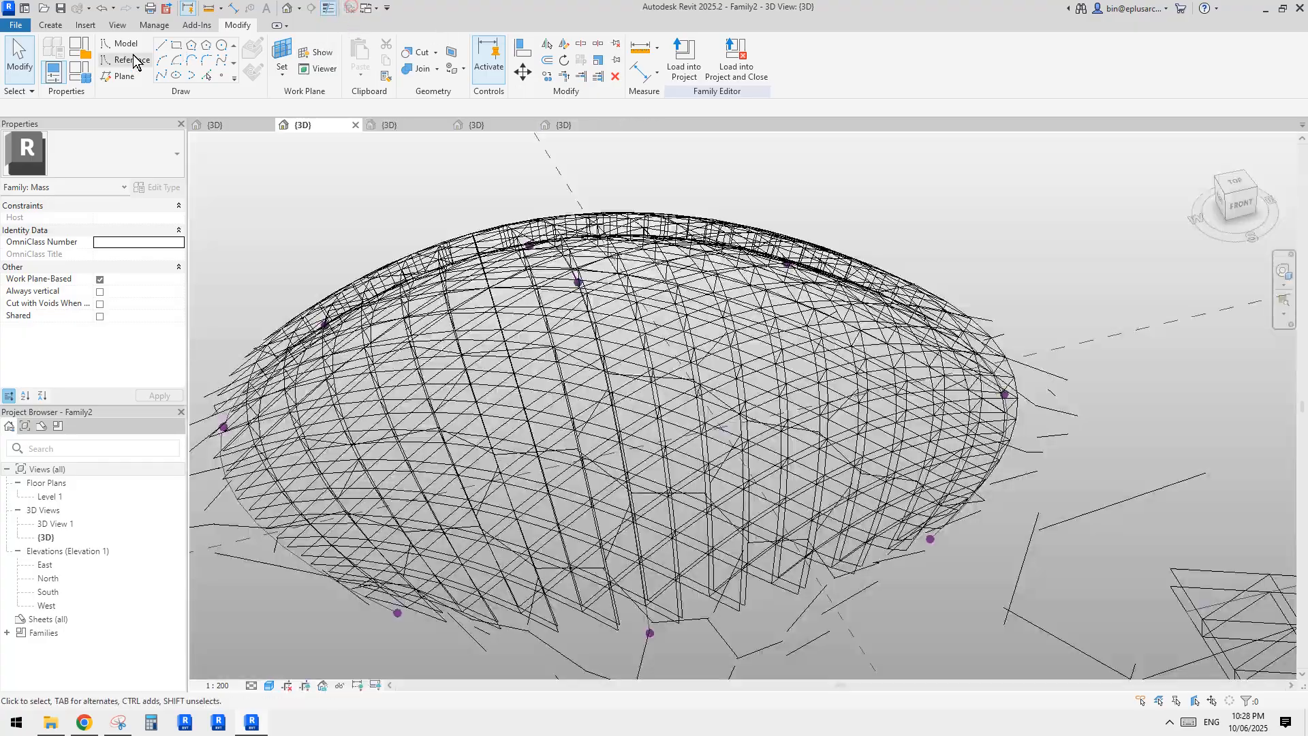
click(15, 26)
click(86, 79)
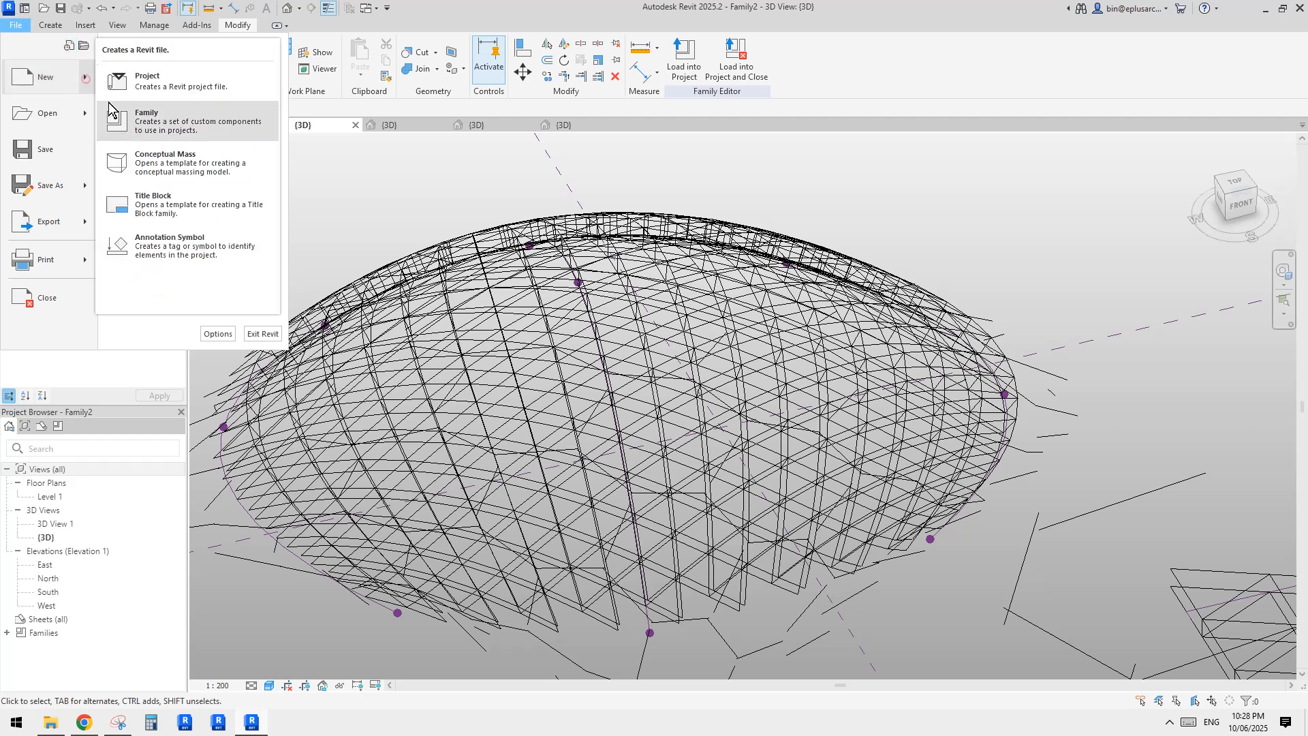
click(161, 120)
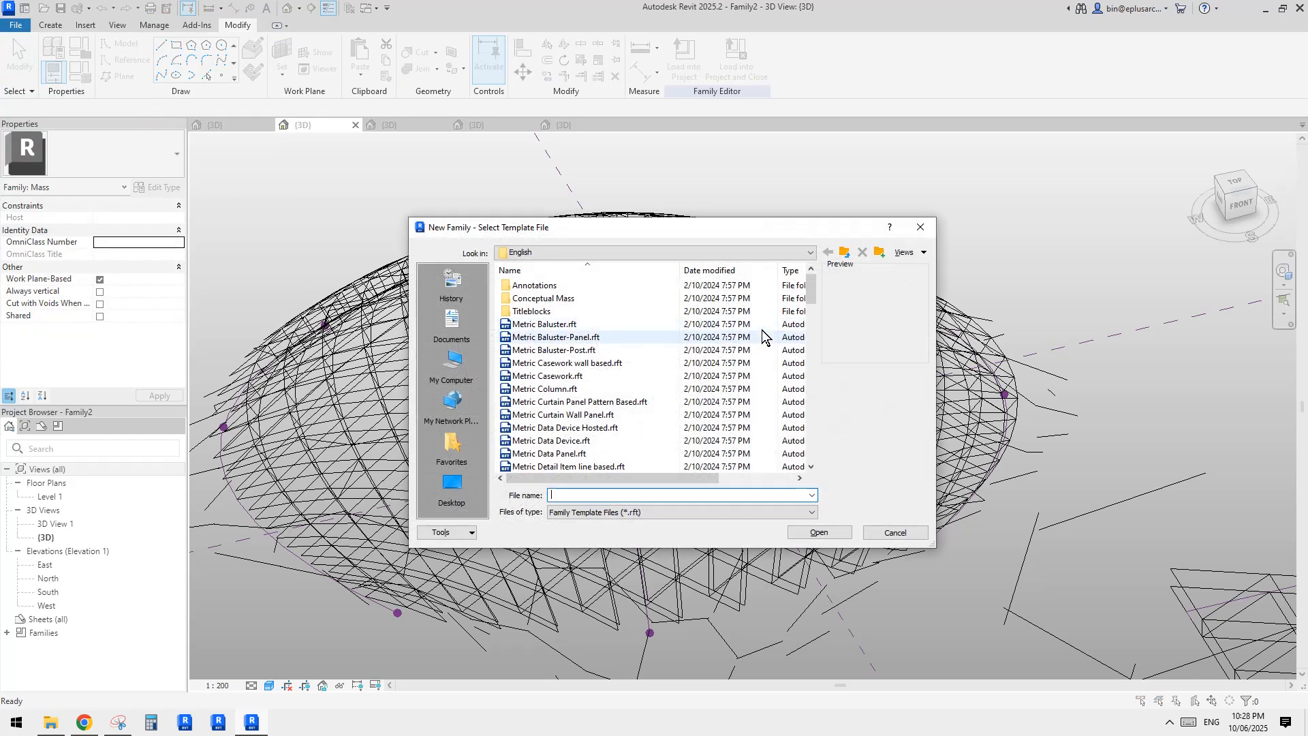
click(811, 325)
click(810, 345)
click(598, 337)
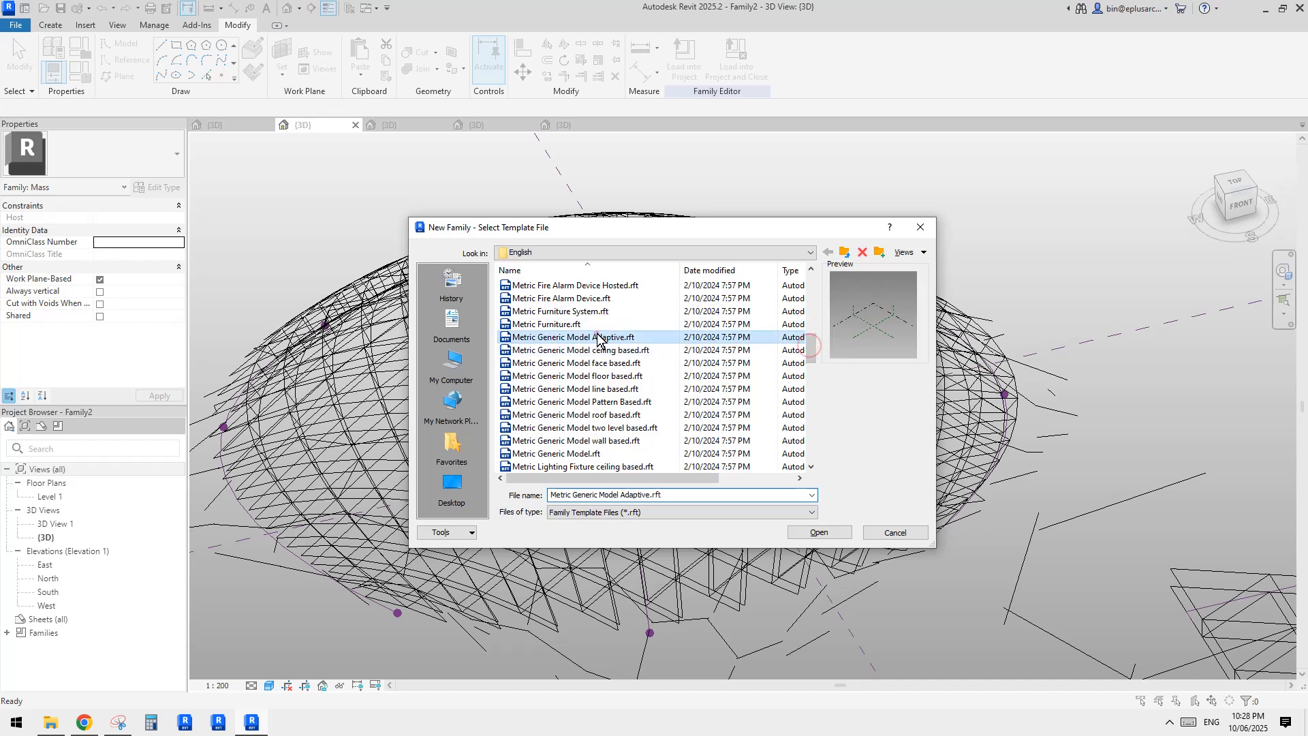
click(820, 532)
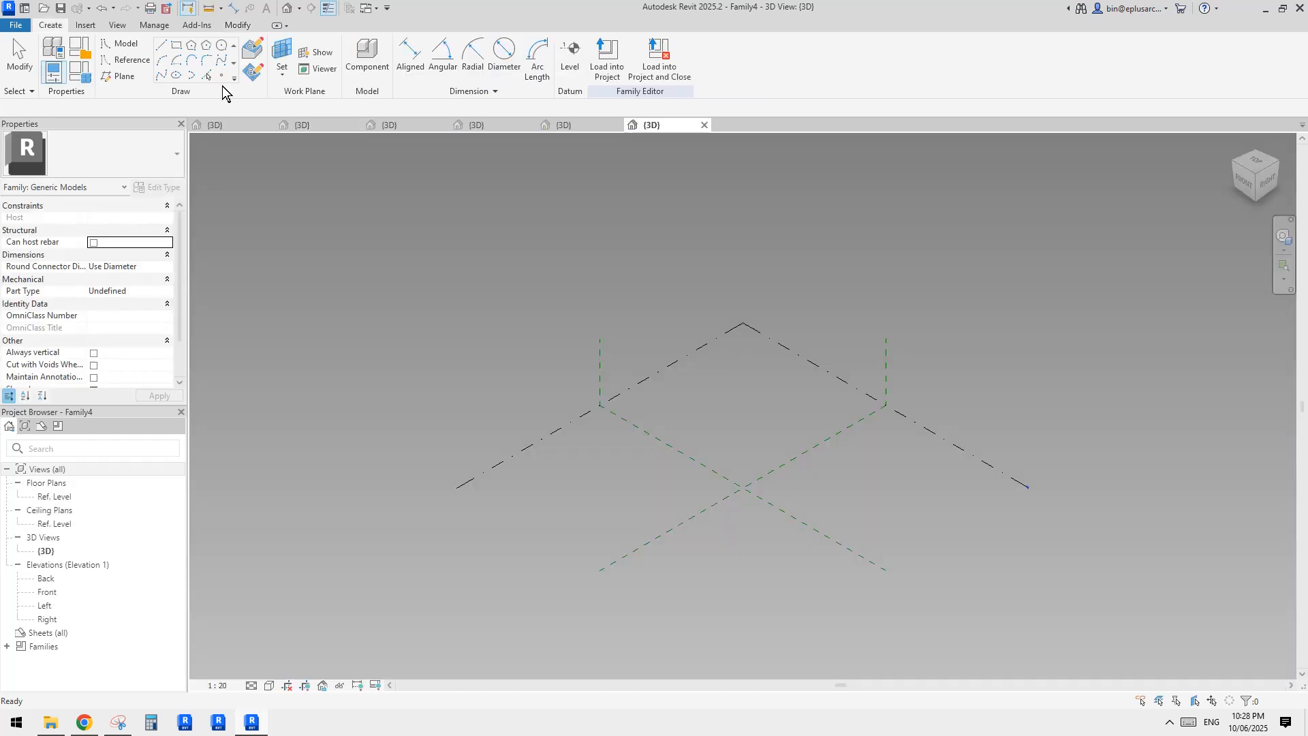
Place two reference points about 3646 mm apart along one axis on the reference level and make both adaptive.
click(668, 475)
click(739, 451)
key(Escape)
drag(644, 411, 794, 565)
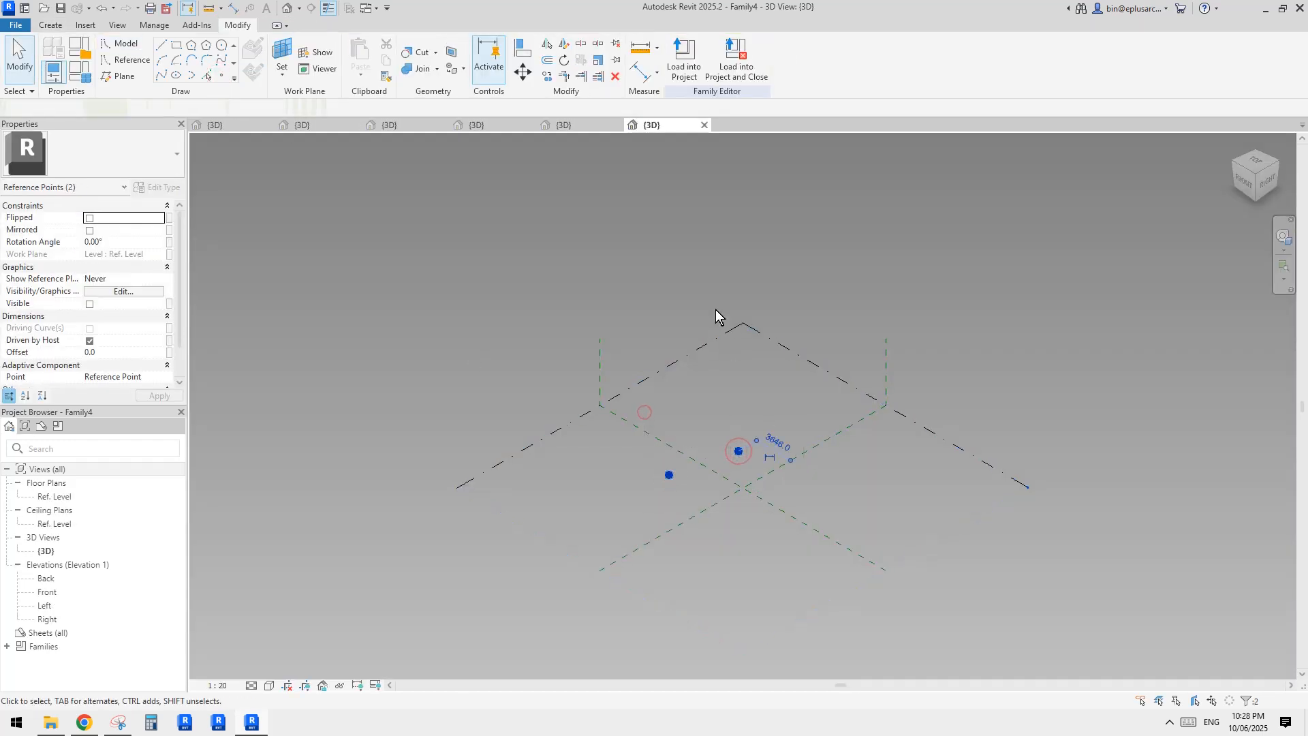
click(741, 63)
scroll(760, 463, up, 4)
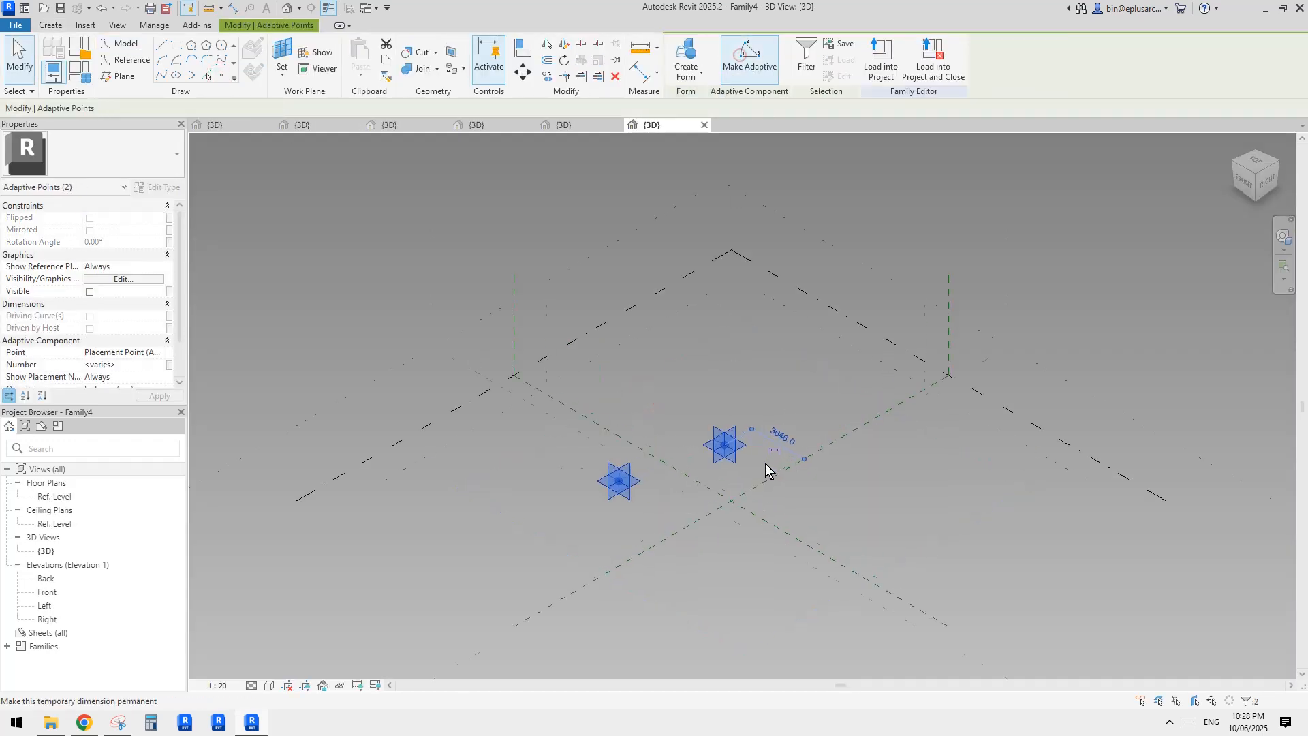
Connect the two adaptive points with a spline through points and turn it into a reference line.
click(161, 75)
scroll(300, 232, up, 1)
click(96, 316)
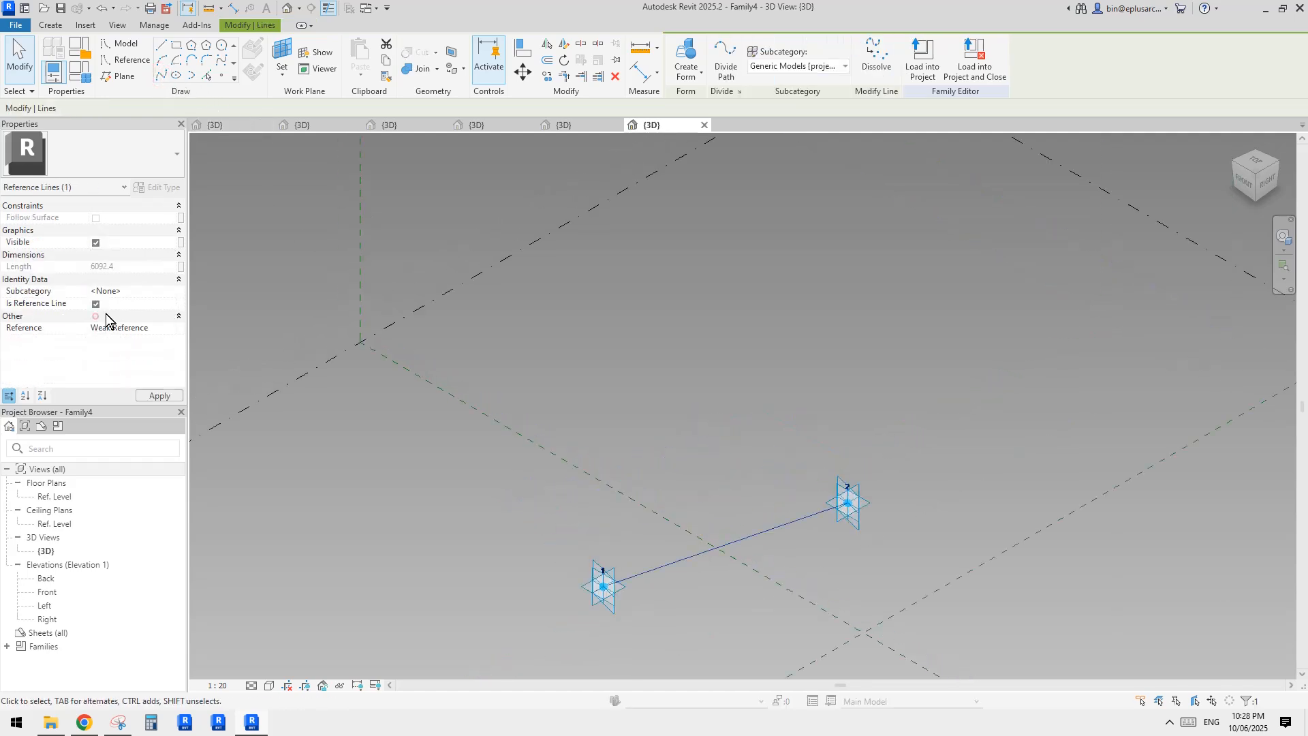
Place a reference point on the line between the two adaptive points, closer to point 1.
click(221, 75)
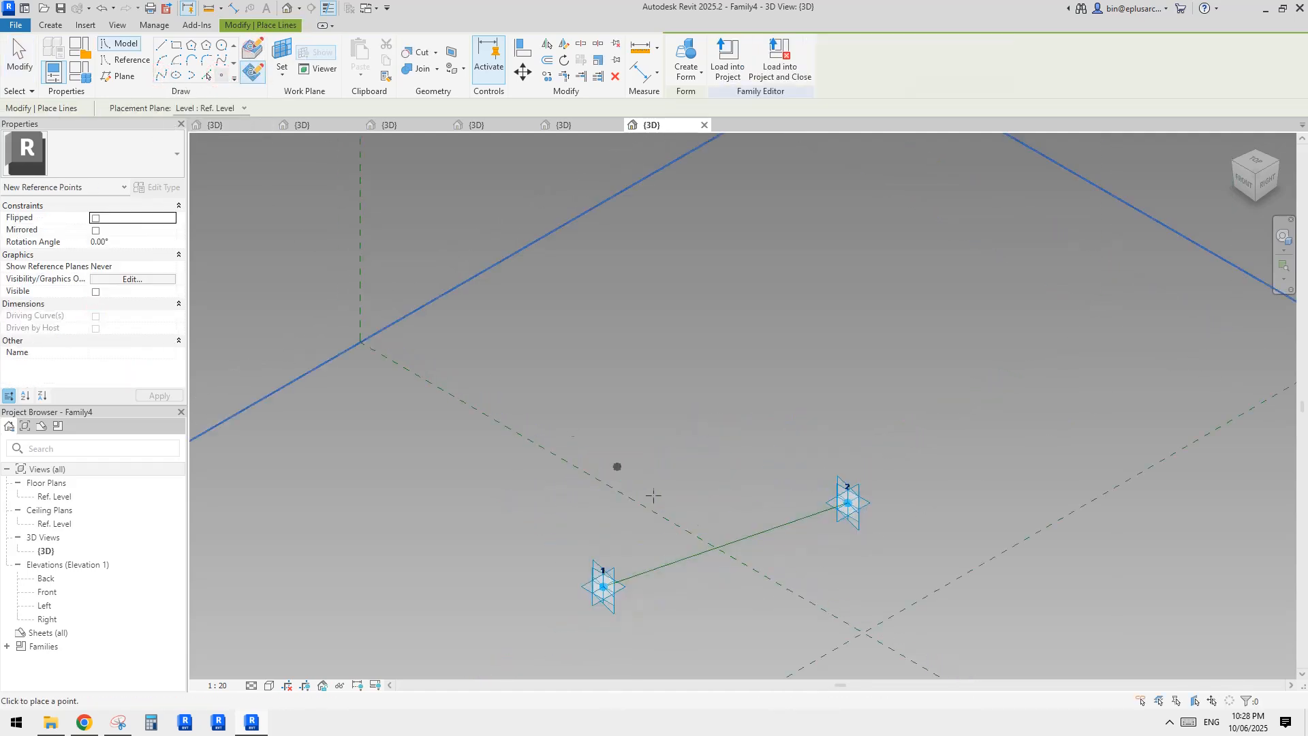
click(683, 563)
middle_drag(684, 564, 718, 494)
Draw a reference circle with a 500 mm radius on the hosted point's work plane, perpendicular to the reference line.
click(132, 60)
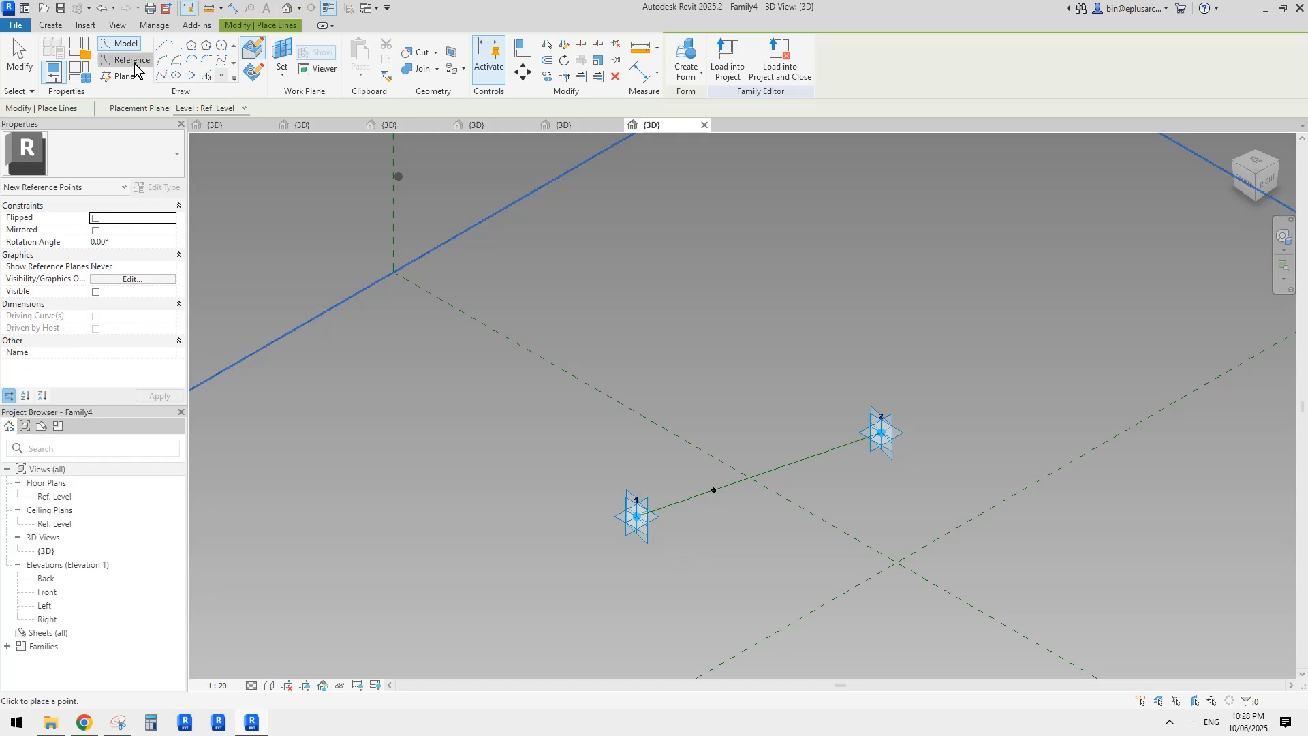
click(221, 45)
shift+middle_drag(694, 417, 755, 424)
scroll(705, 531, up, 3)
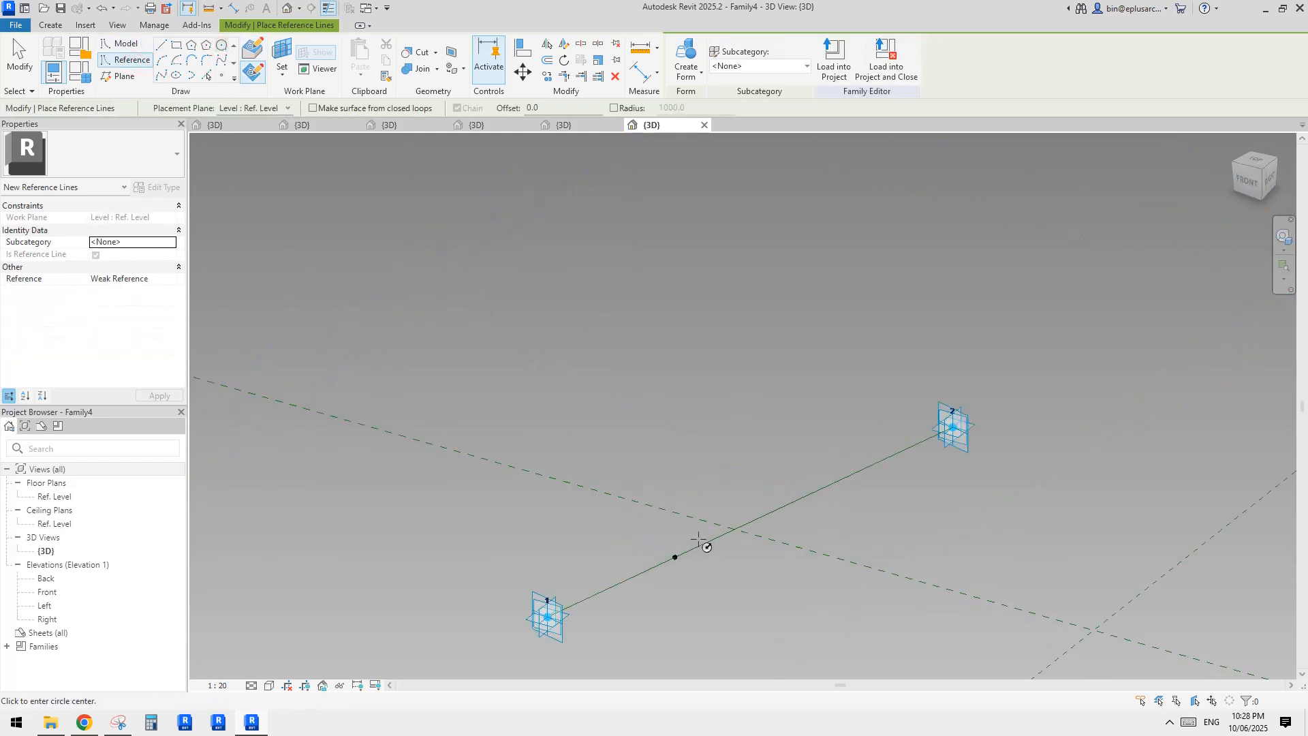
middle_drag(701, 541, 753, 503)
click(280, 71)
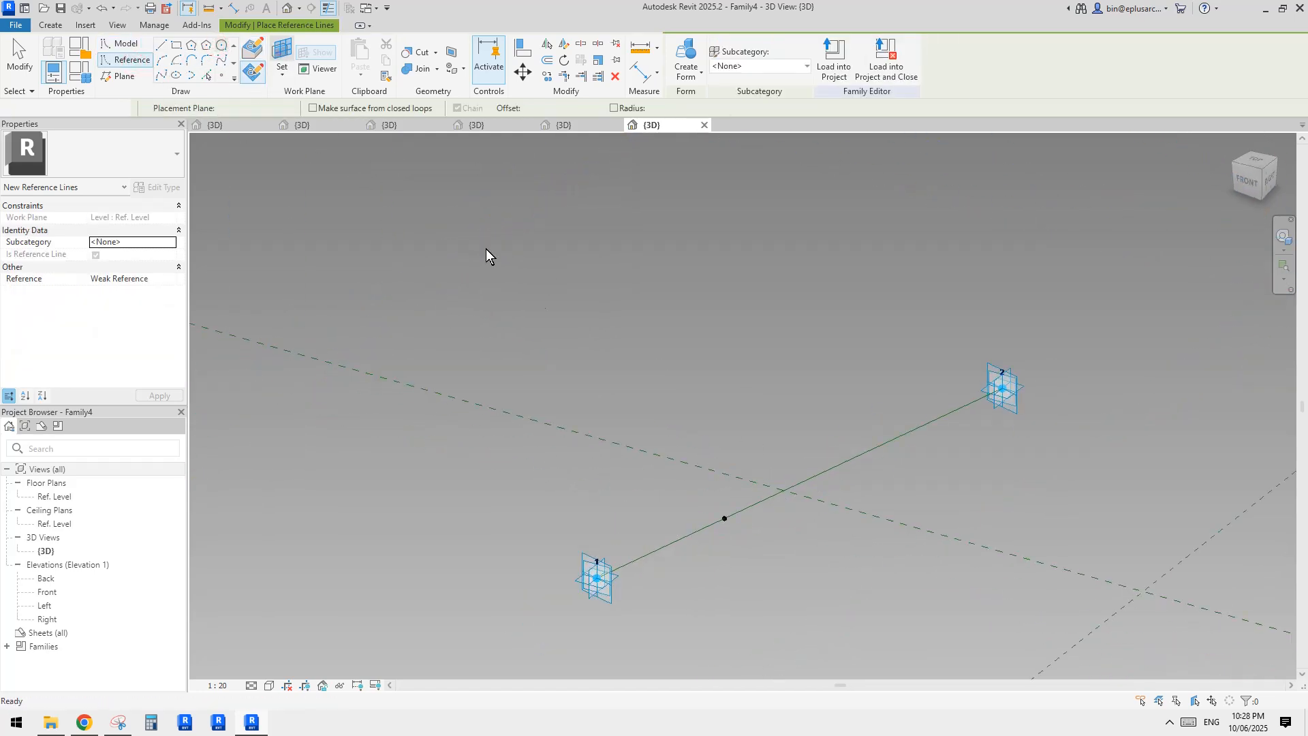
click(725, 519)
click(725, 518)
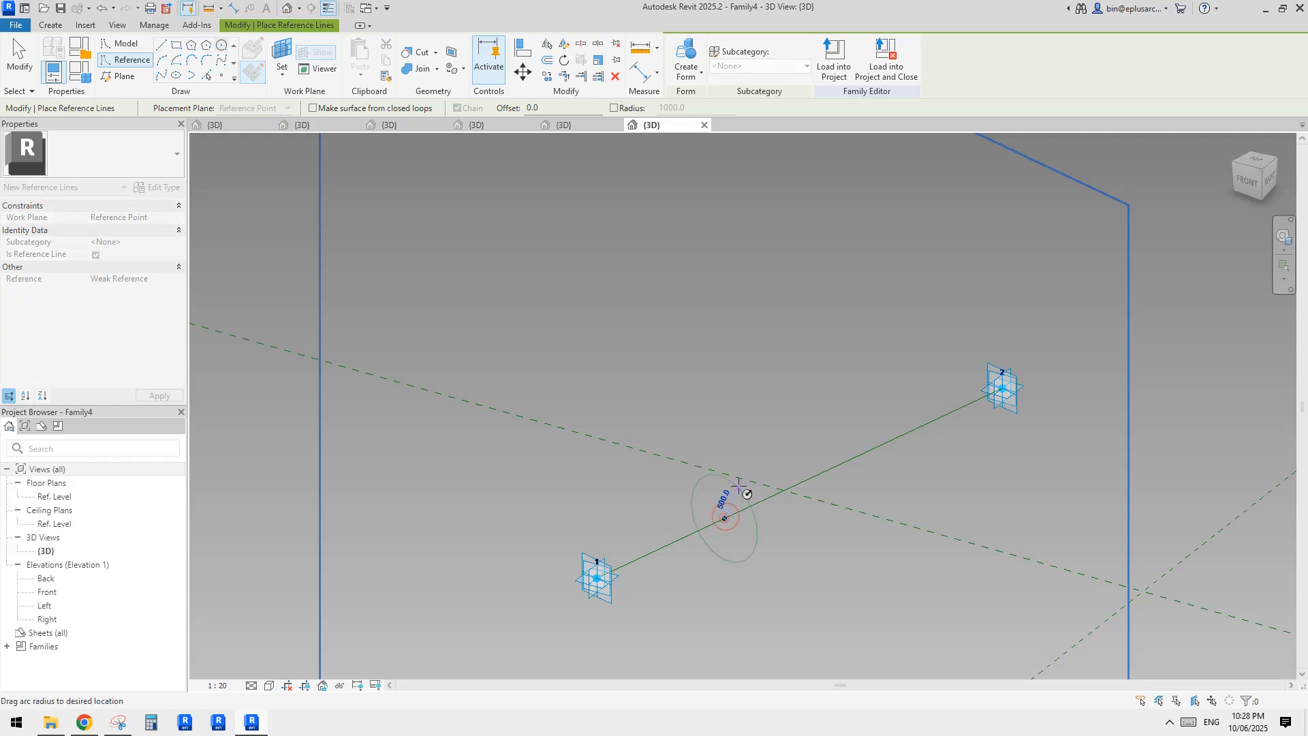
scroll(732, 520, up, 2)
click(740, 521)
Add a diameter dimension to the reference circle.
key(d)
key(i)
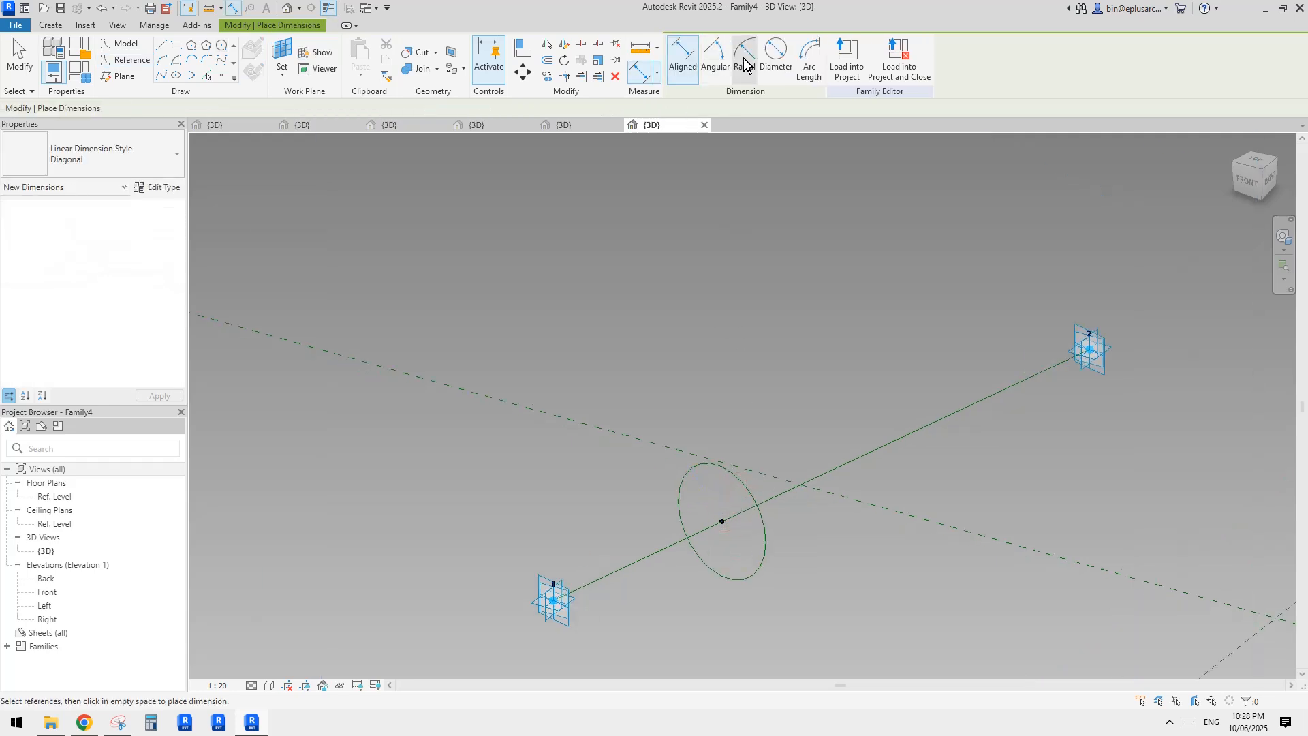
click(776, 55)
click(740, 485)
click(722, 502)
key(Escape)
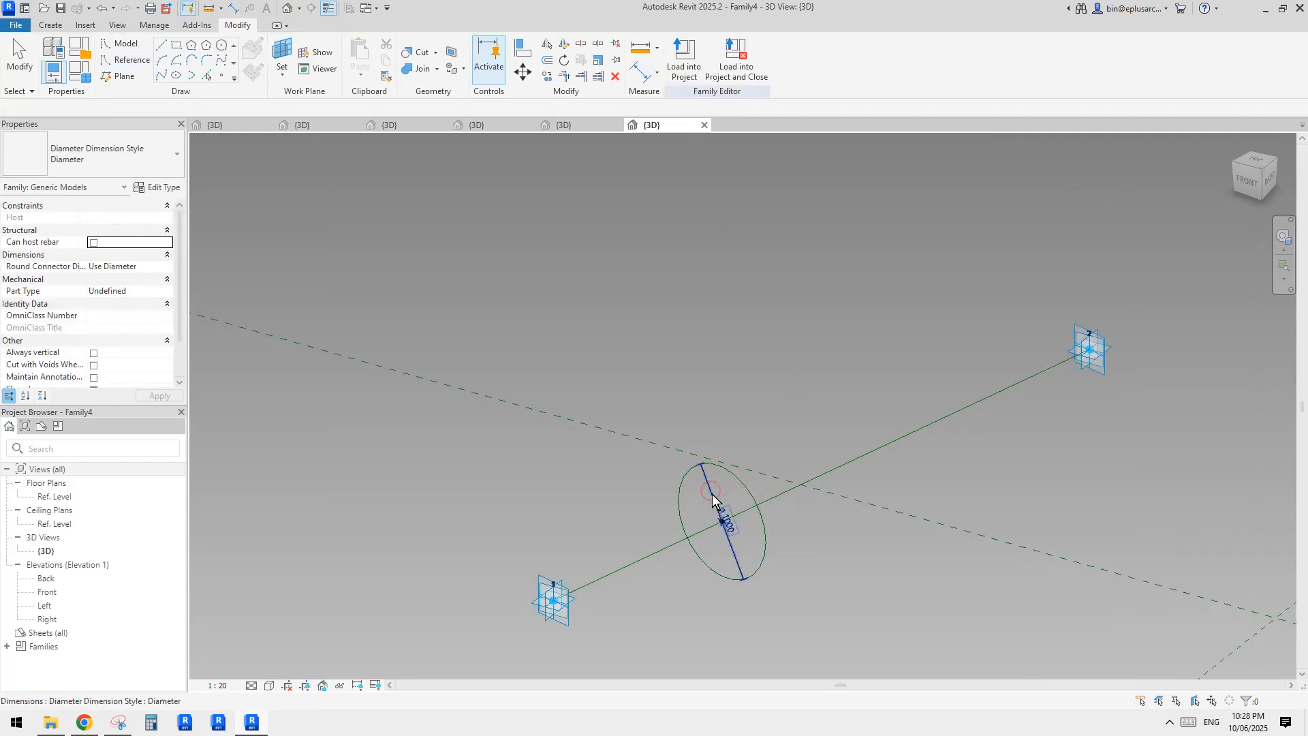
Label the circle's diameter dimension with a new instance family parameter named D.
click(811, 57)
text(d)
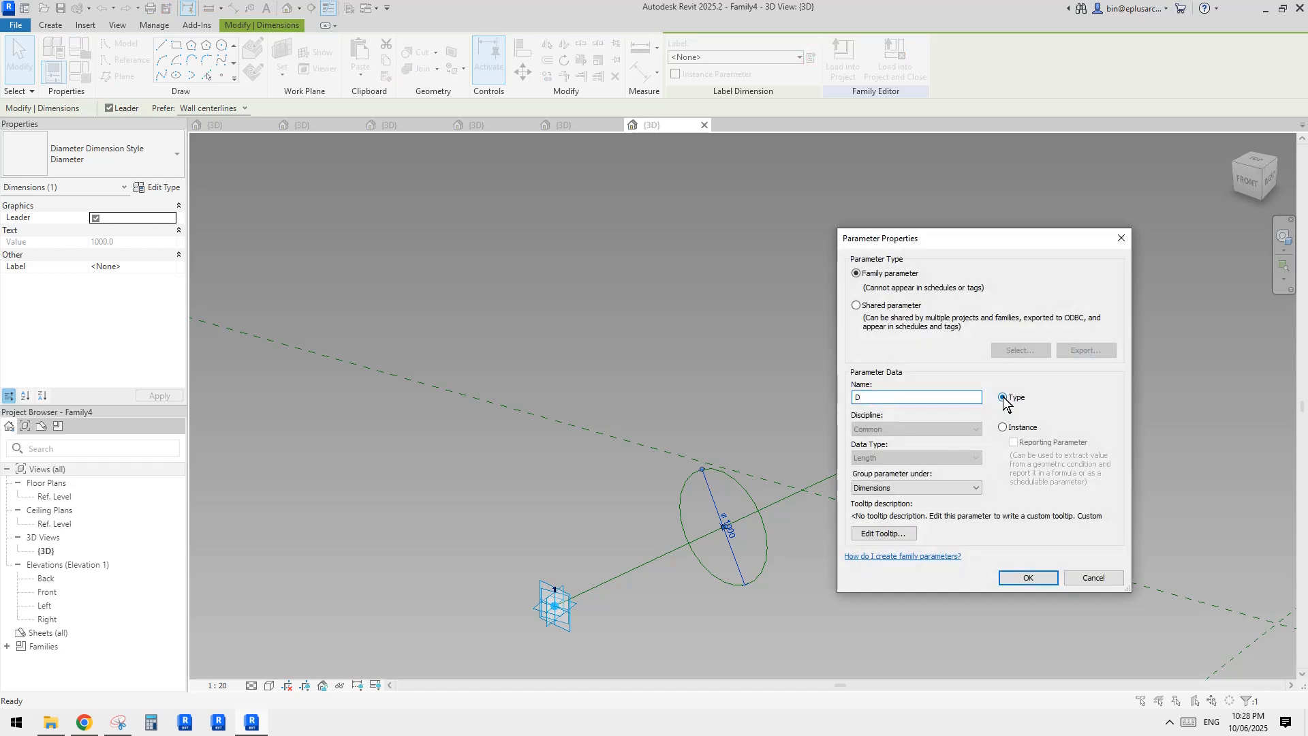
click(1004, 429)
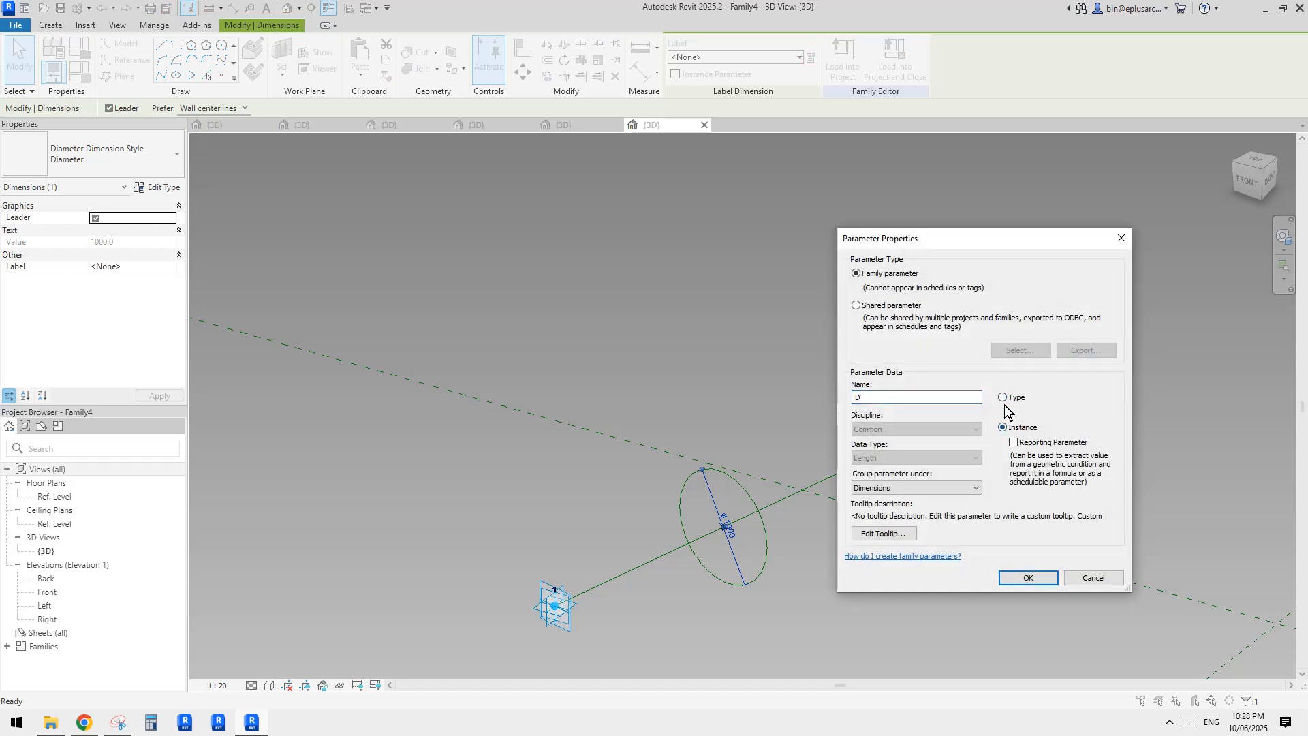
click(1028, 577)
click(619, 333)
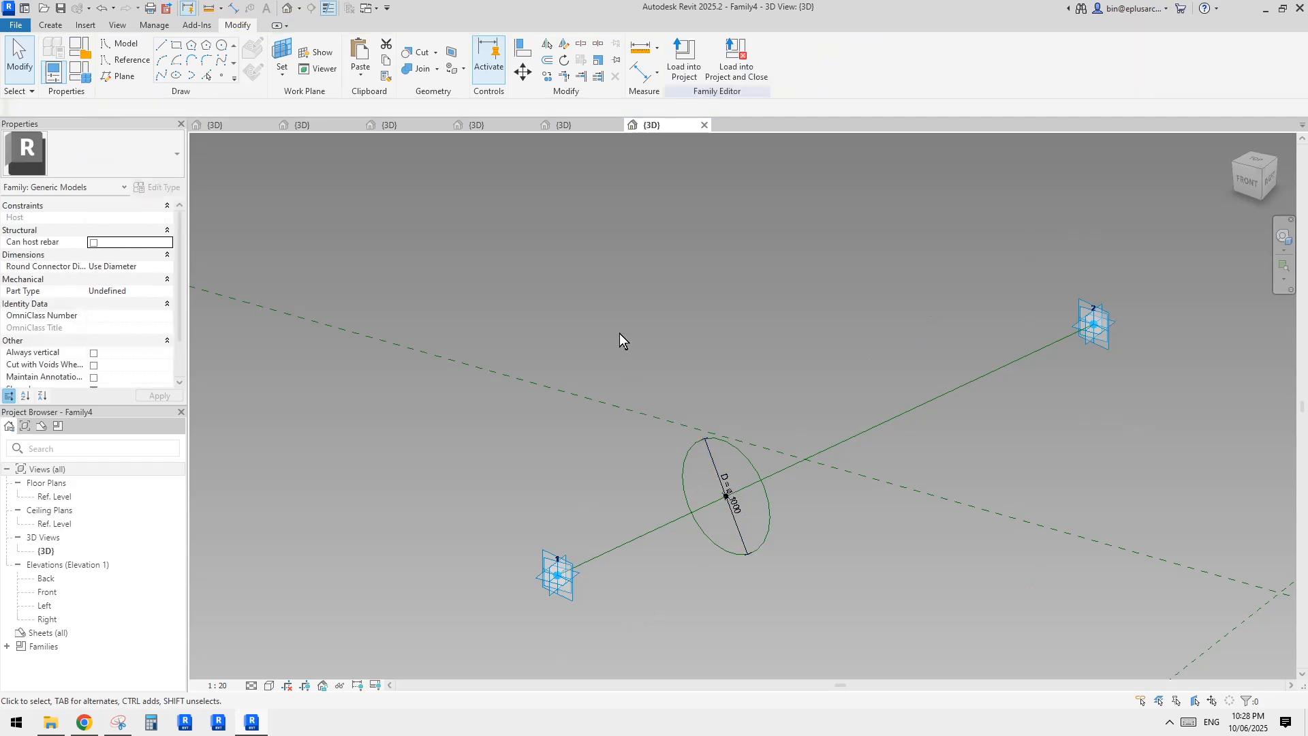
Copy the hosted reference point with its D circle and rehost the copy on the reference line closer to adaptive point 2.
ctrl+drag(779, 505, 896, 559)
click(914, 552)
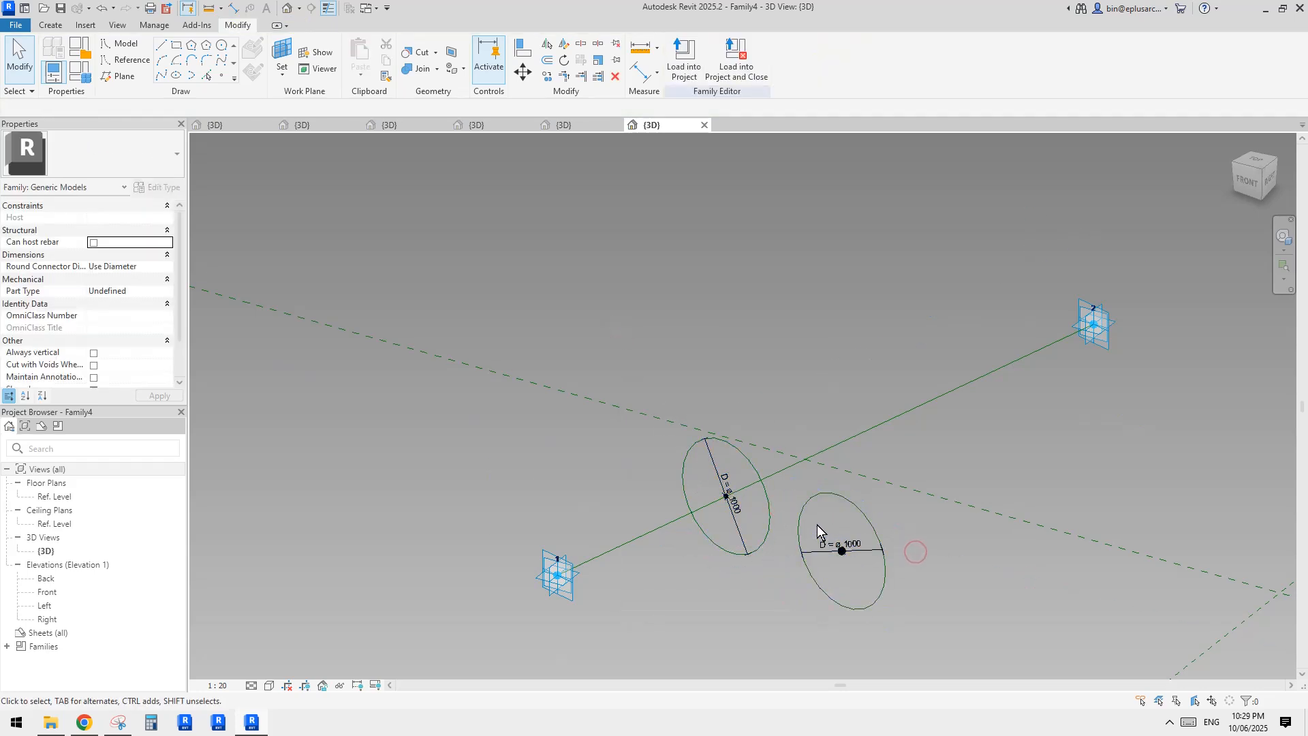
drag(823, 541, 860, 567)
click(813, 68)
click(934, 400)
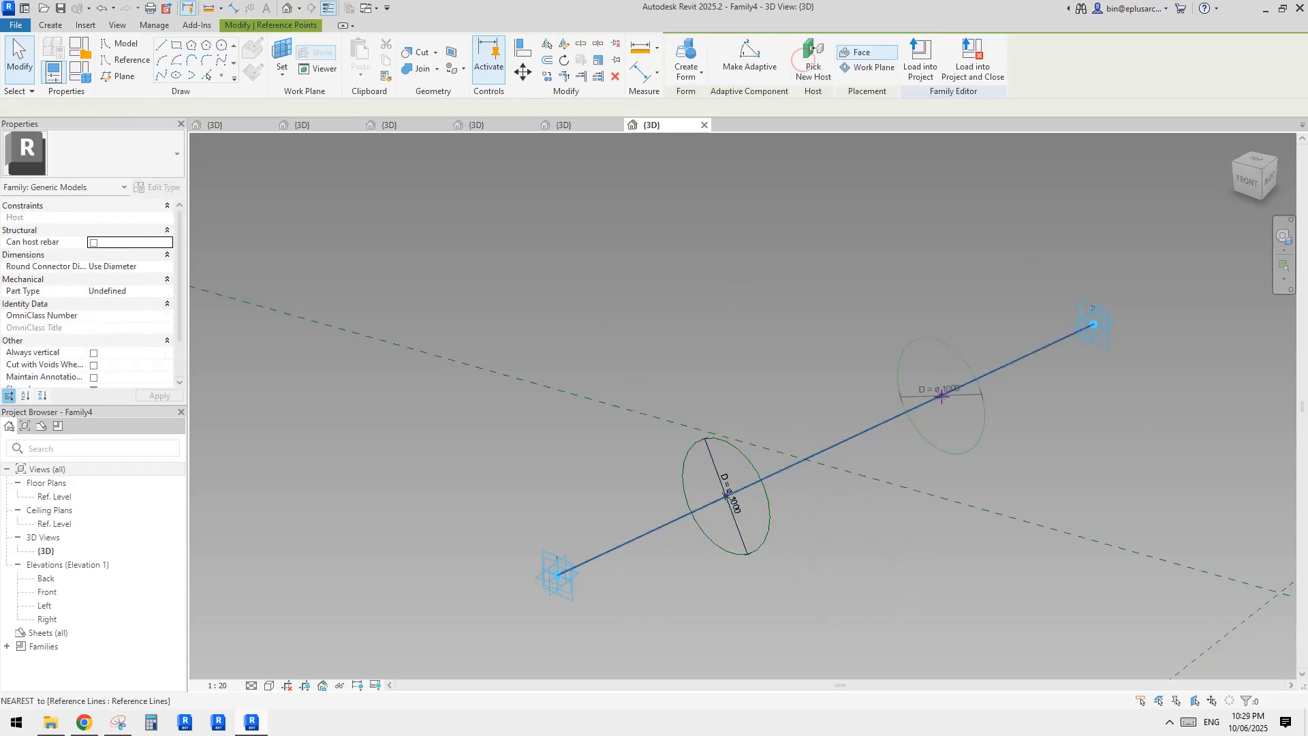
Create a solid form from the two reference circles.
click(948, 342)
ctrl+click(736, 446)
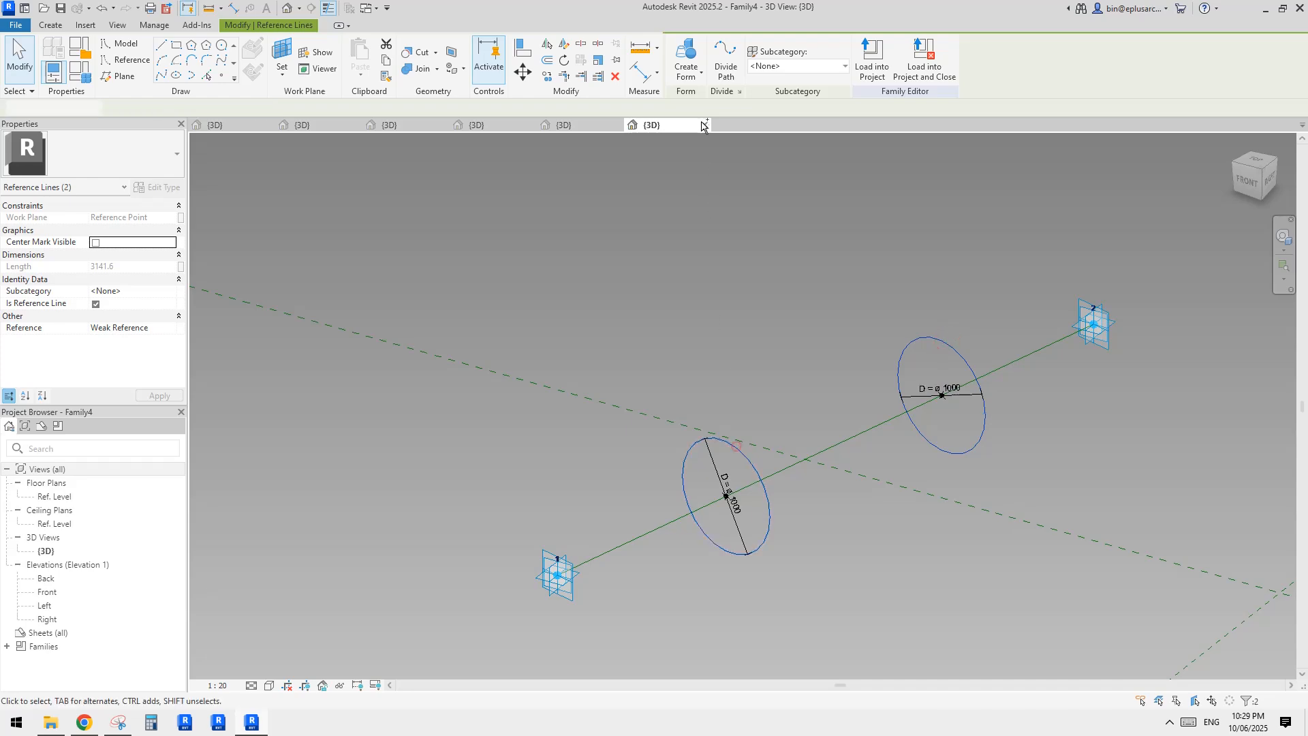
click(688, 64)
Slide the two circles' hosted points to the ends of the reference line so the cylinder spans adaptive points 1 and 2.
drag(628, 491, 503, 593)
drag(841, 269, 963, 407)
shift+middle_drag(987, 371, 1033, 391)
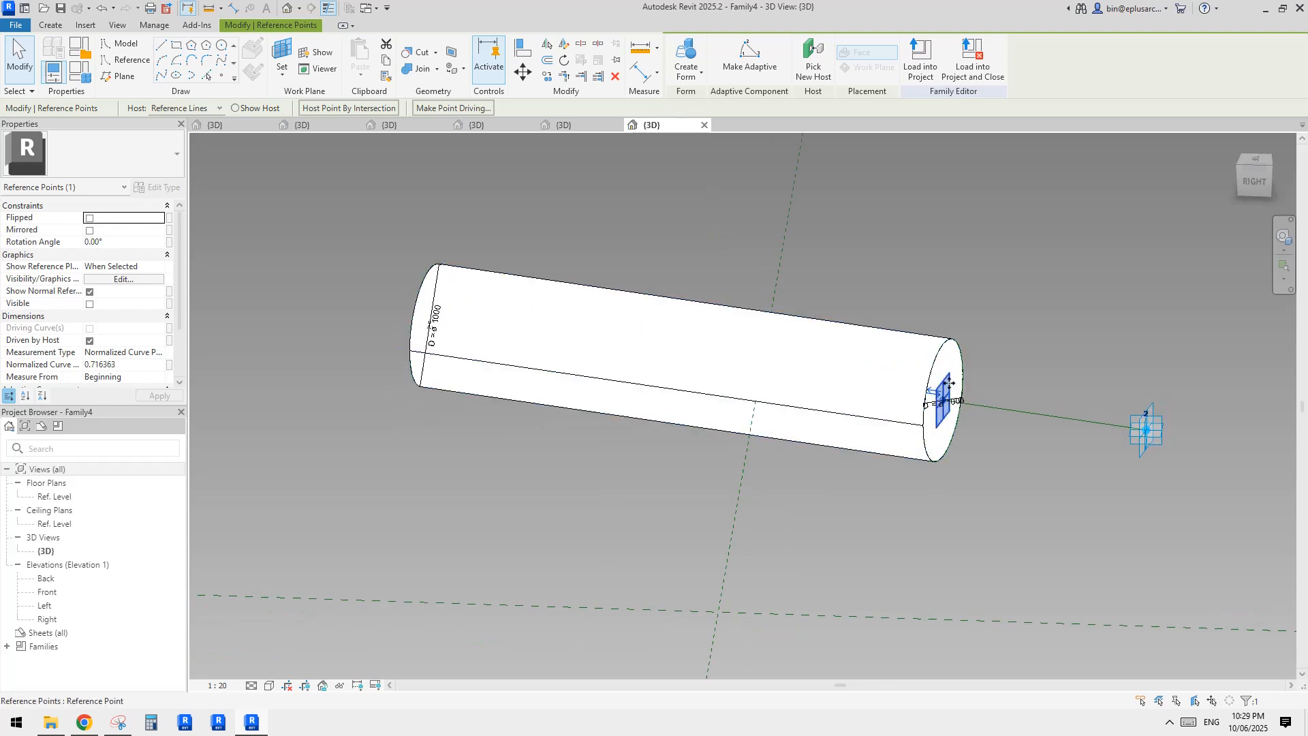
click(1057, 293)
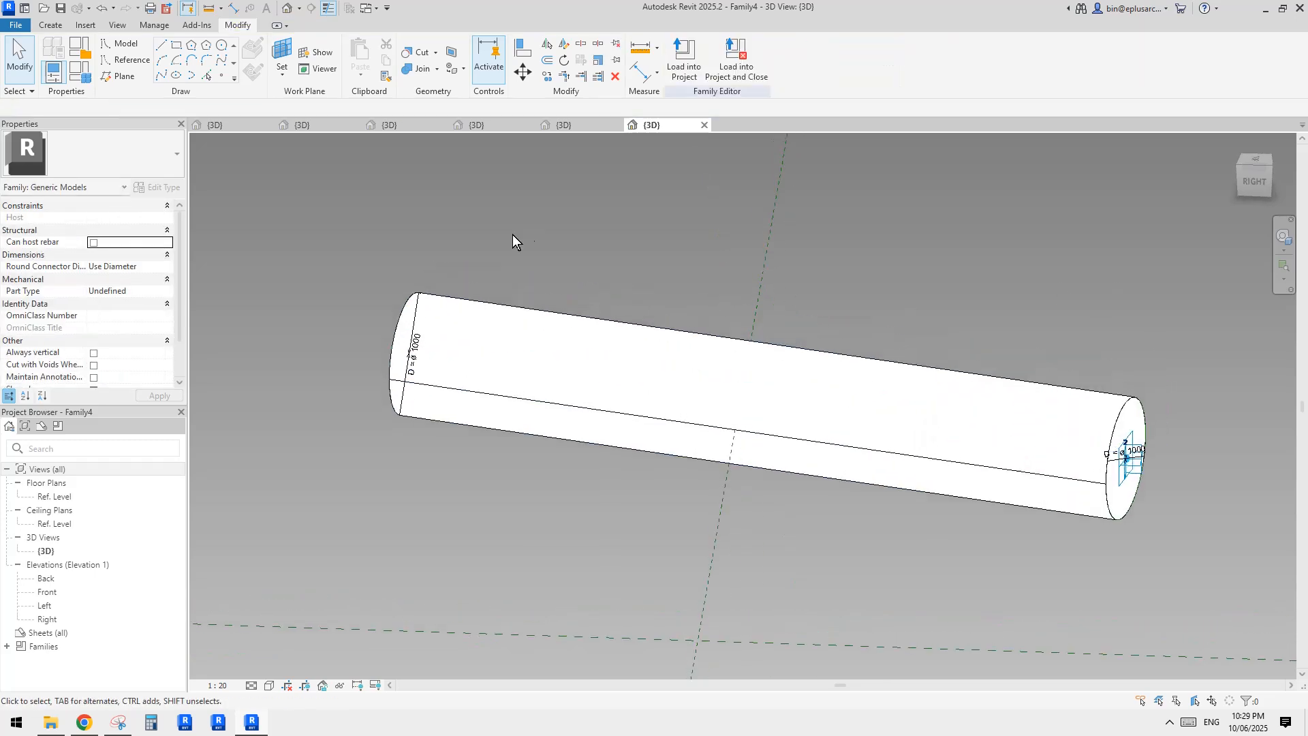
scroll(646, 193, up, 2)
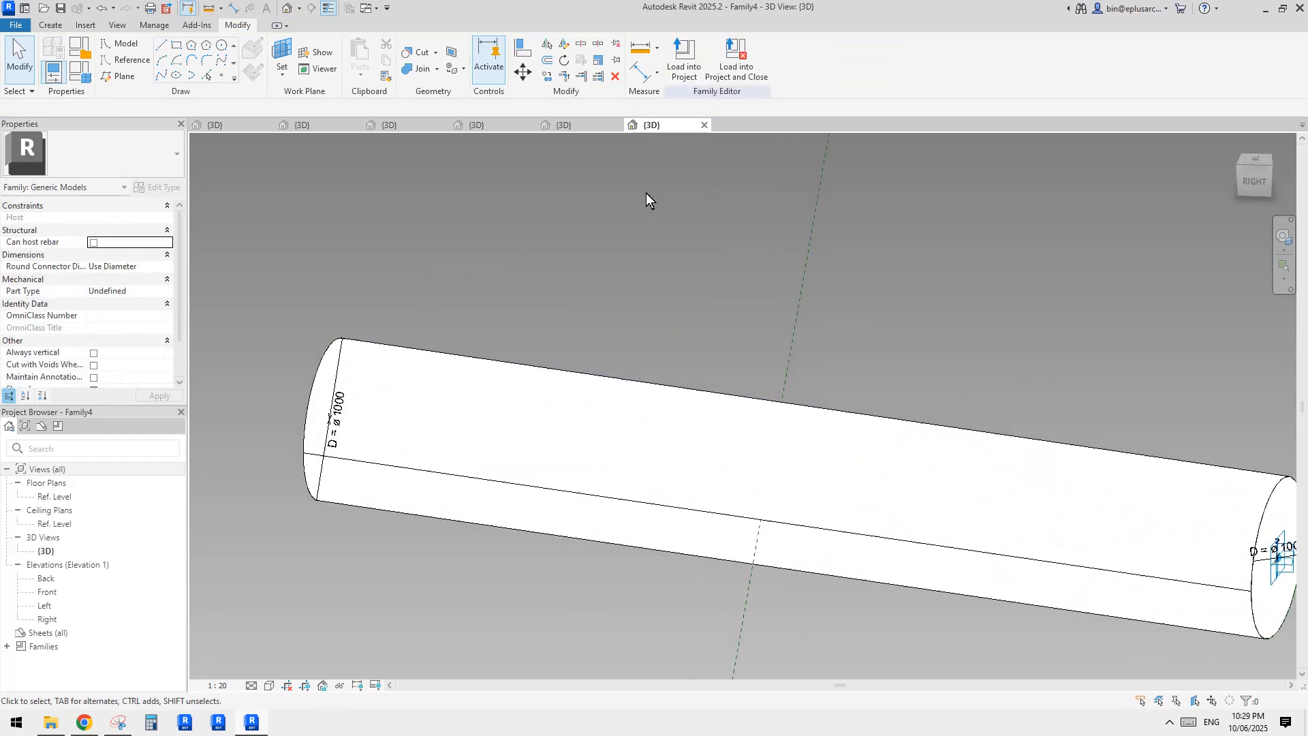
click(692, 56)
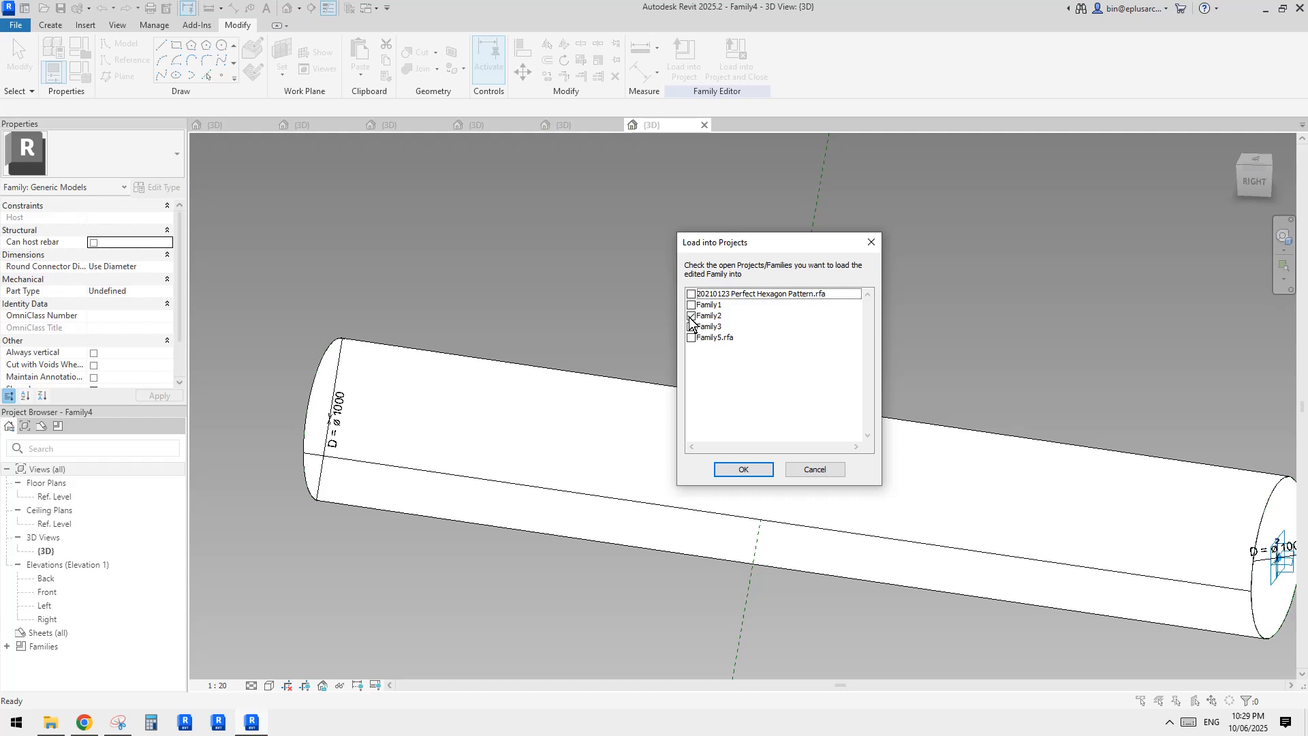
key(Escape)
click(588, 127)
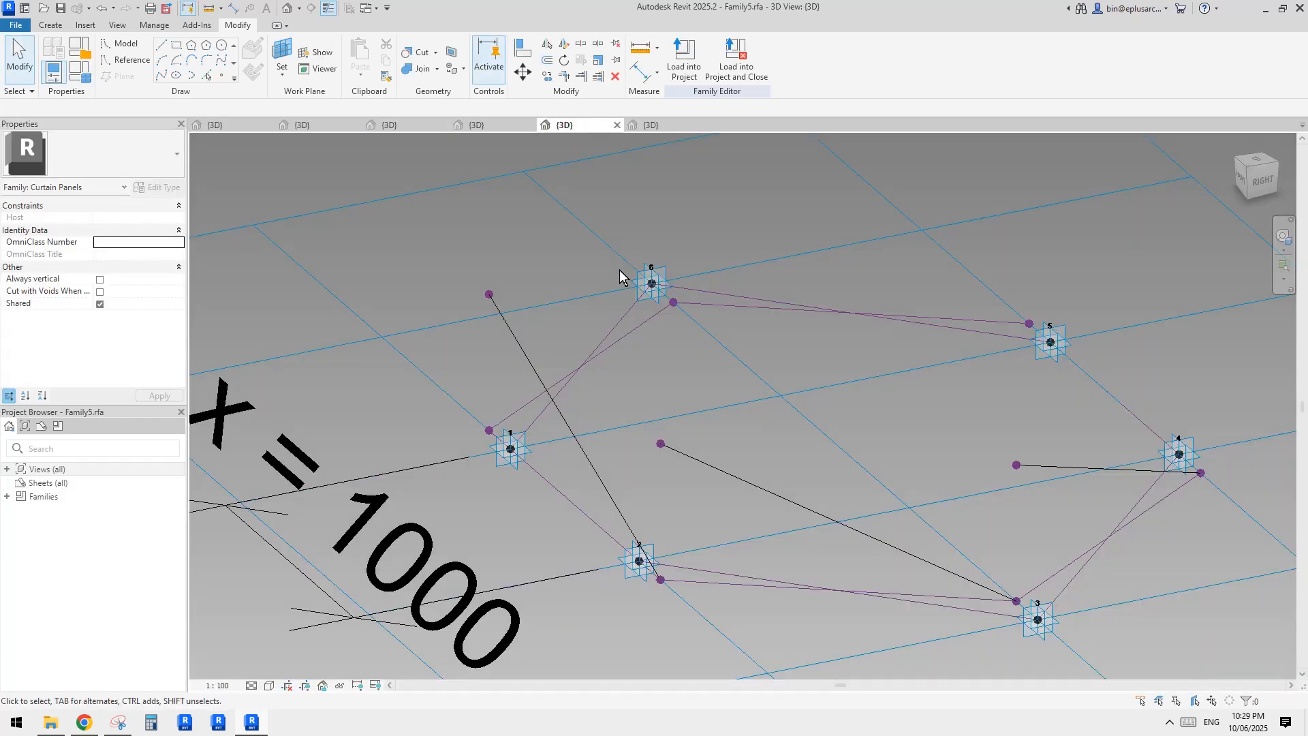
scroll(620, 247, down, 2)
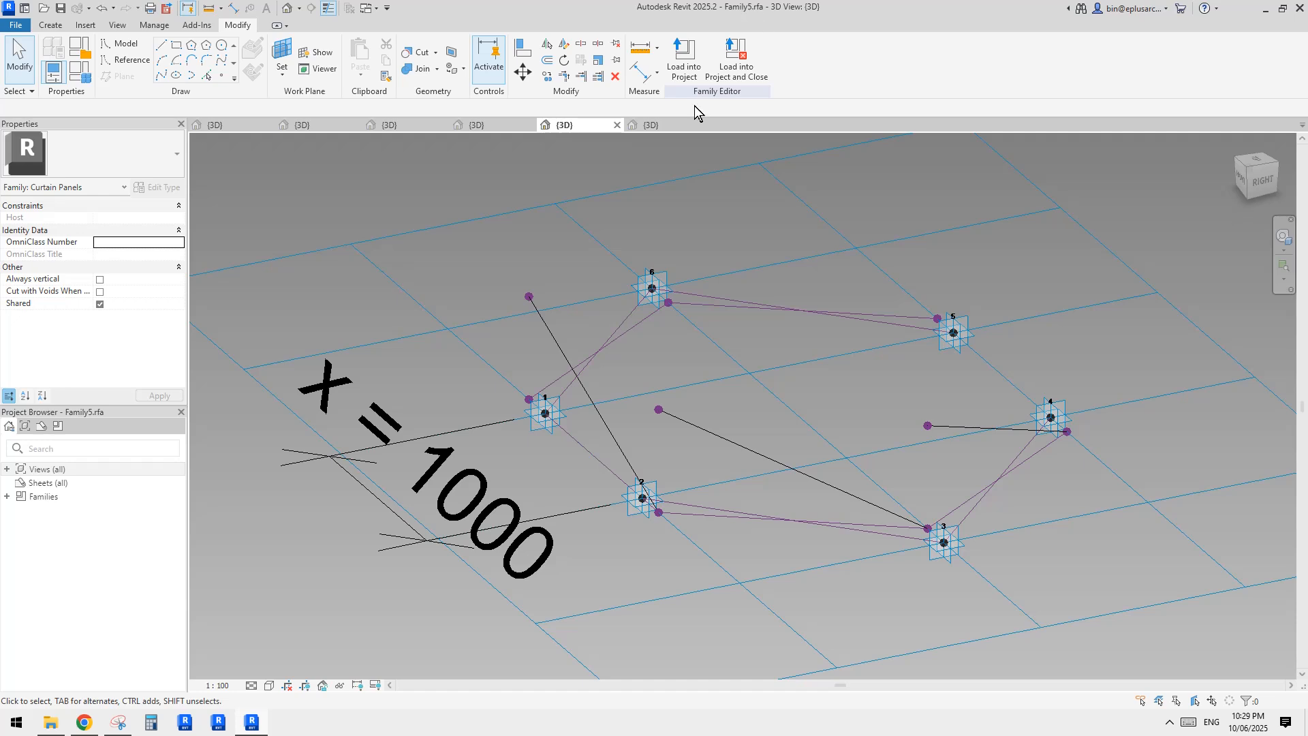
click(644, 124)
Load the cylinder family into Family5.rfa only, leaving Family2 out.
click(685, 73)
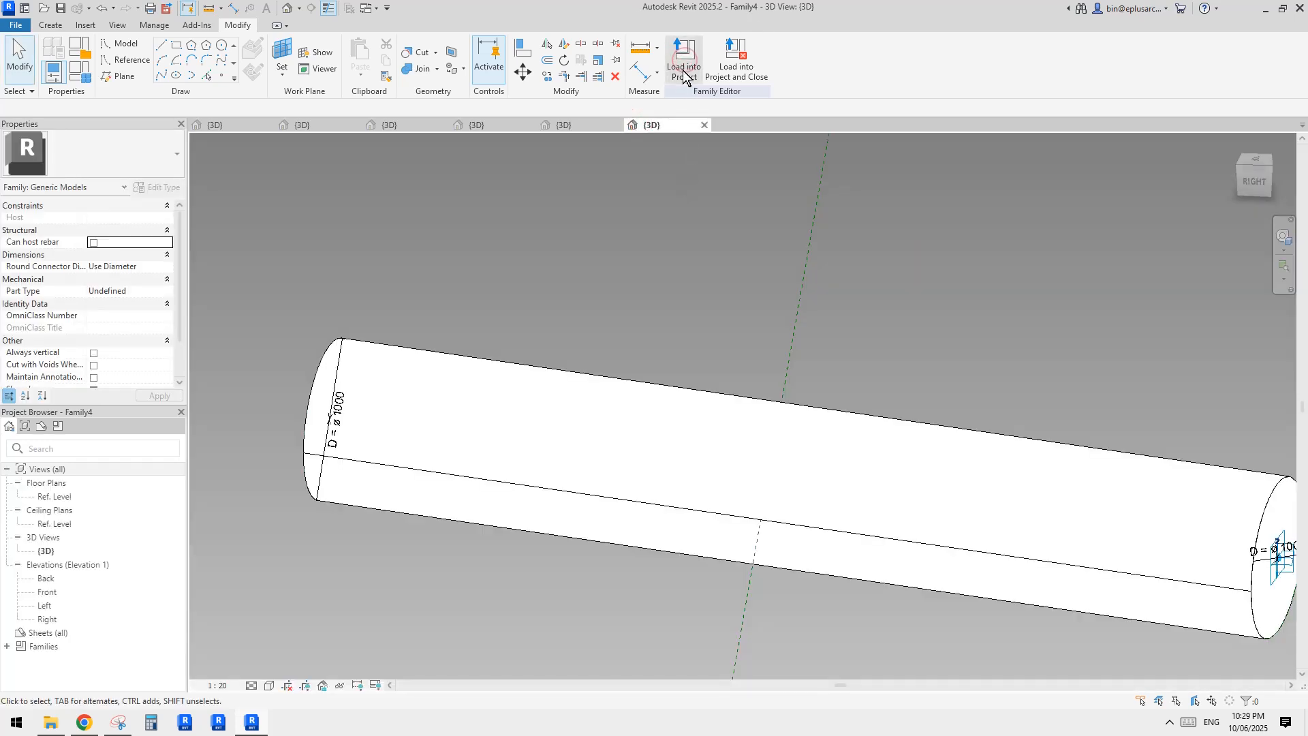
click(691, 317)
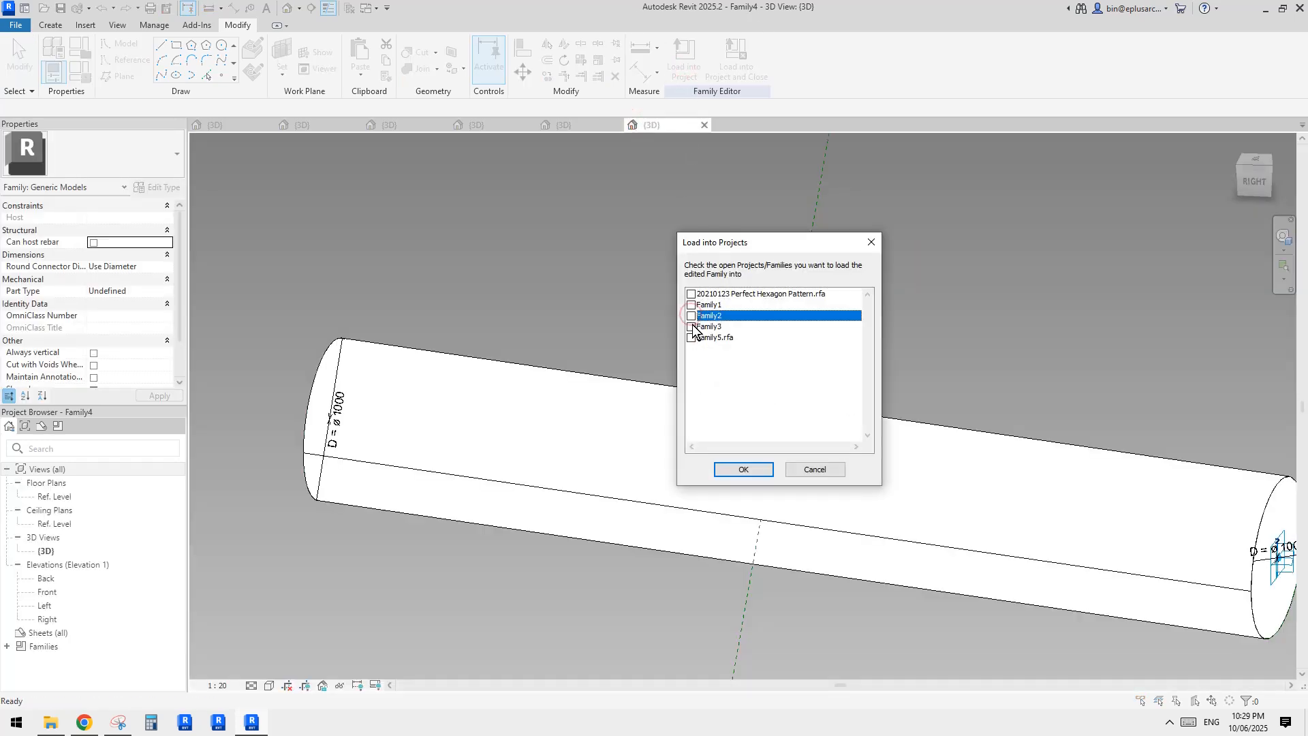
click(692, 338)
click(728, 470)
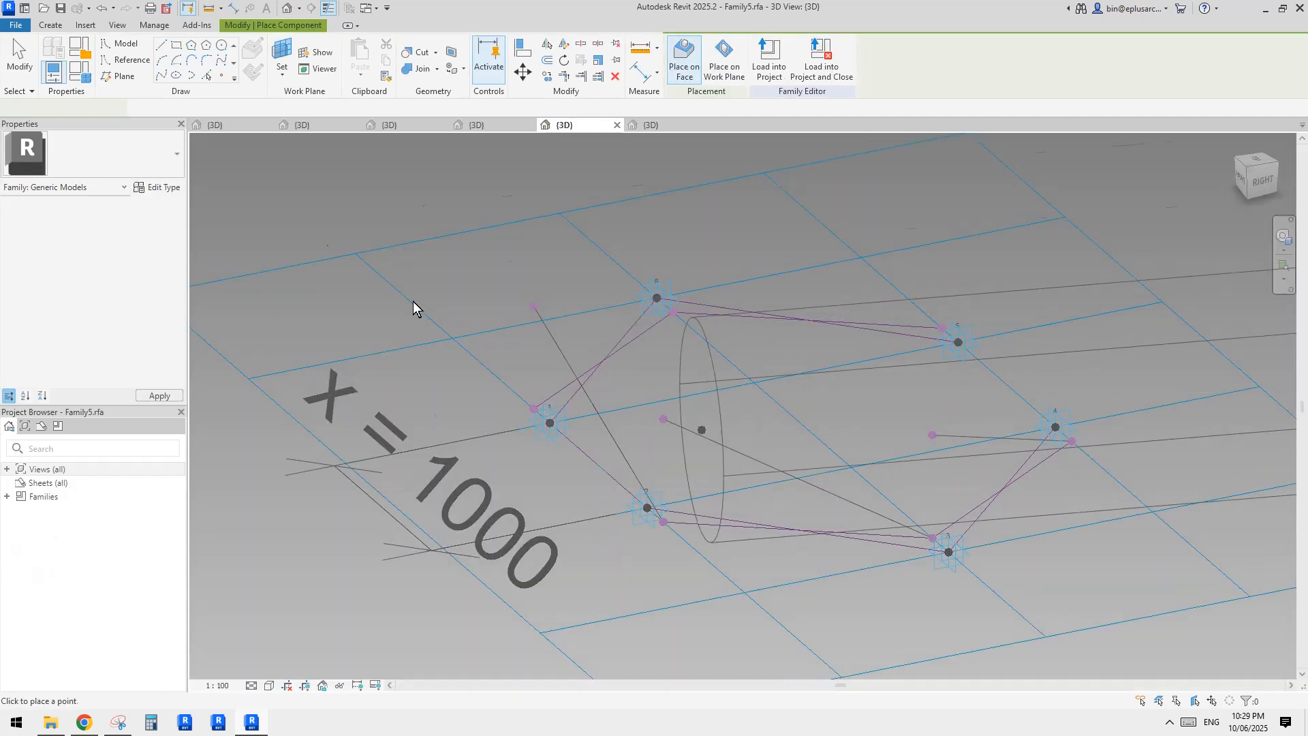
click(83, 75)
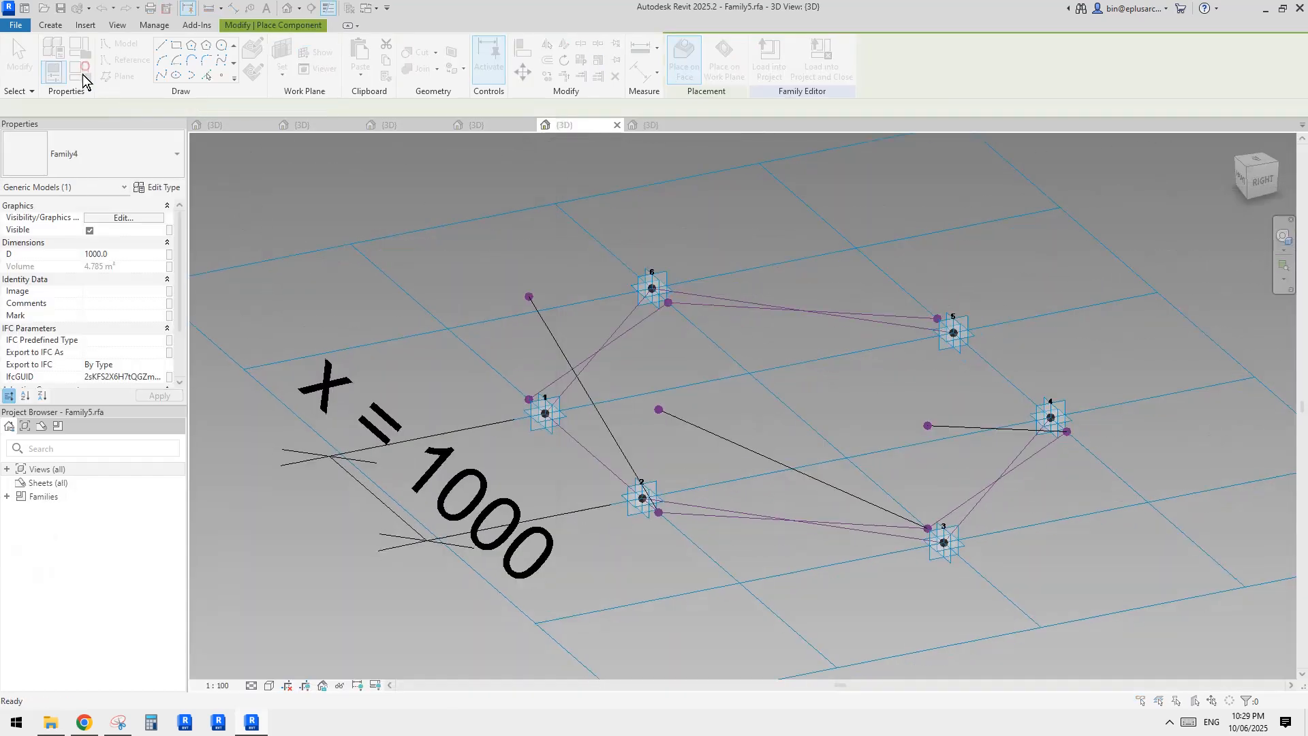
key(Escape)
click(139, 256)
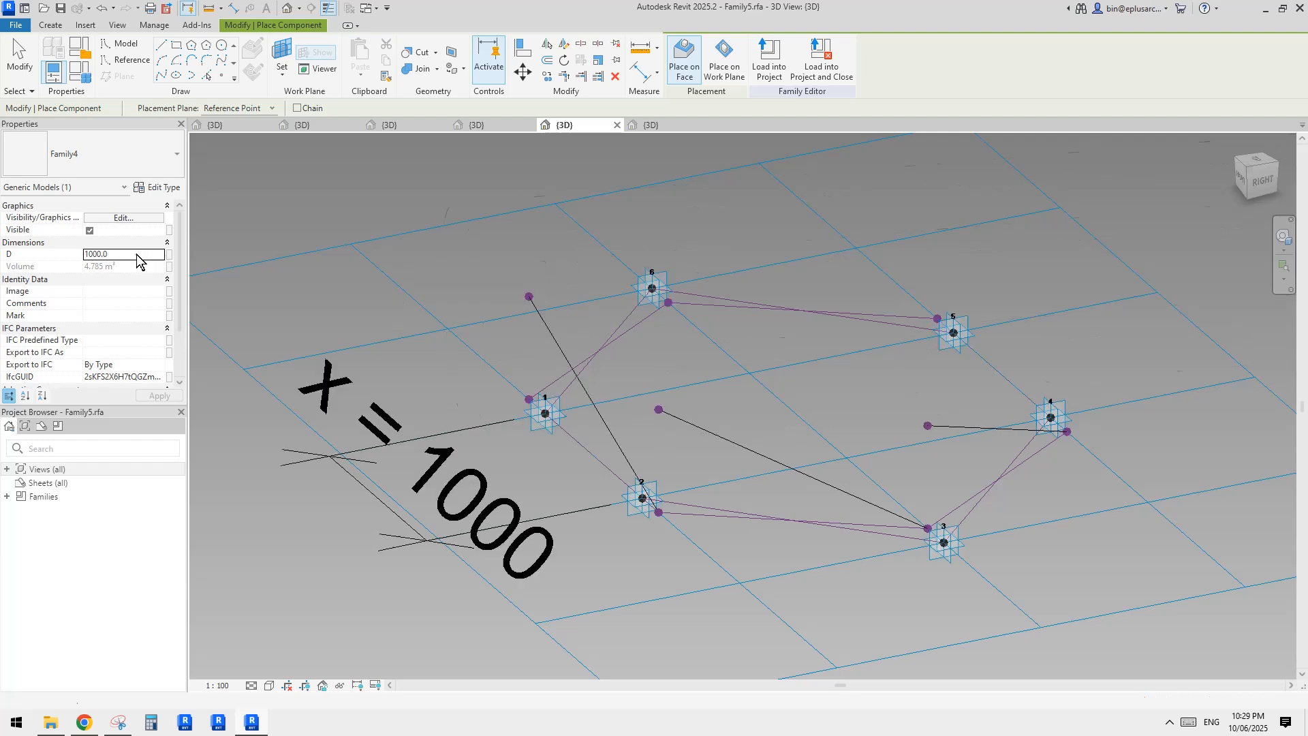
double_click(136, 255)
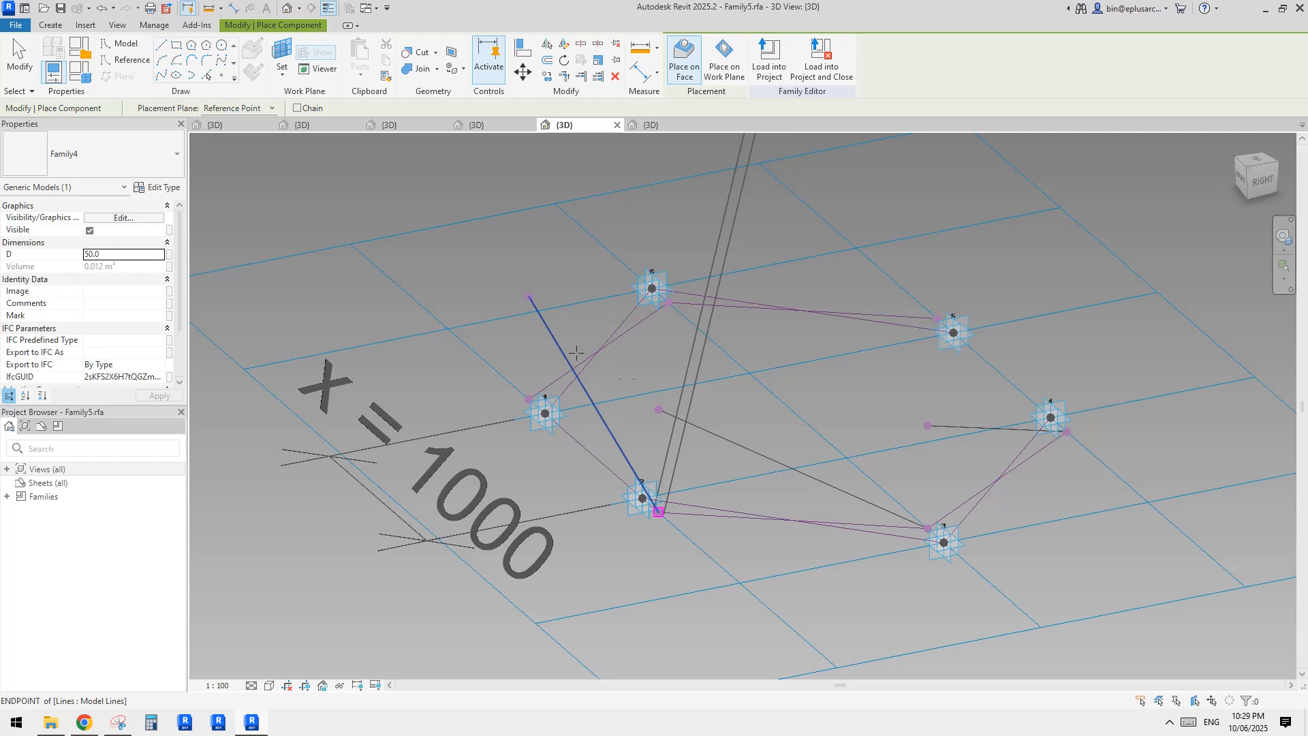
key(Escape)
Dissolve the three model lines near points 2, 3 and 4 into their reference points.
shift+middle_drag(767, 431, 783, 462)
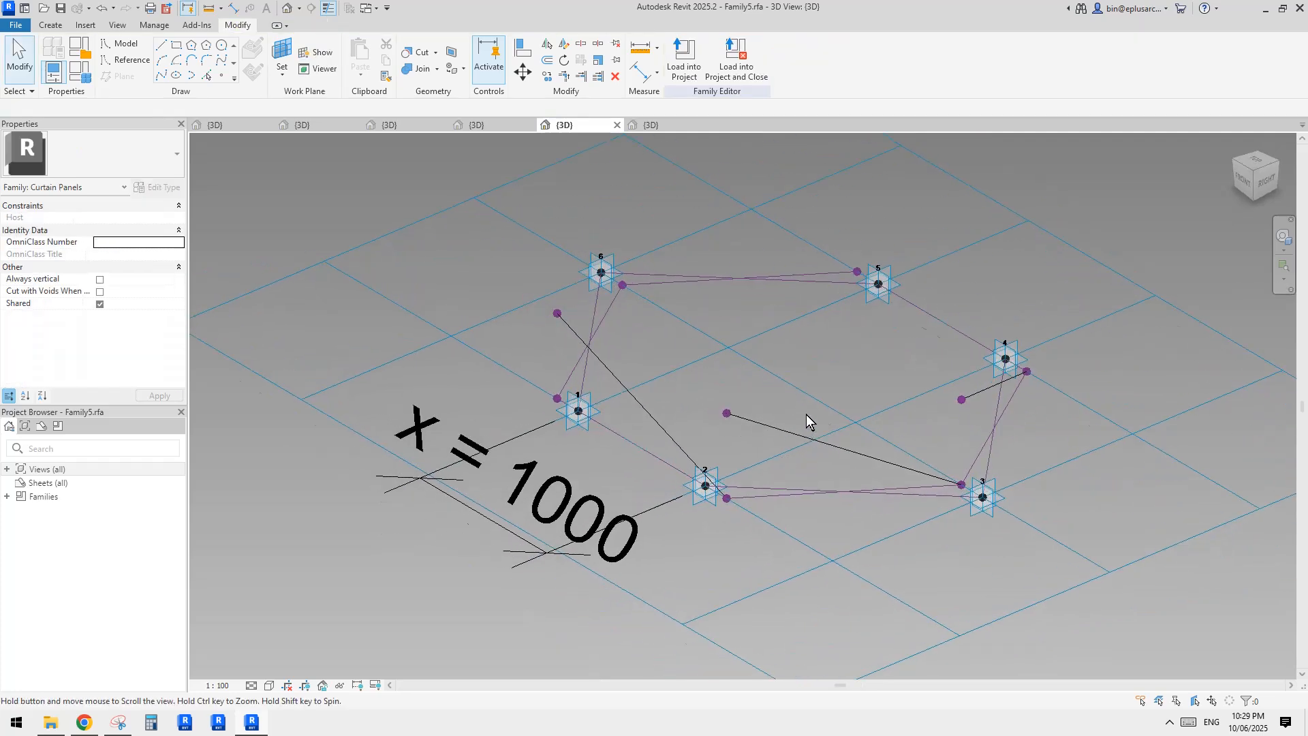
middle_drag(807, 414, 773, 454)
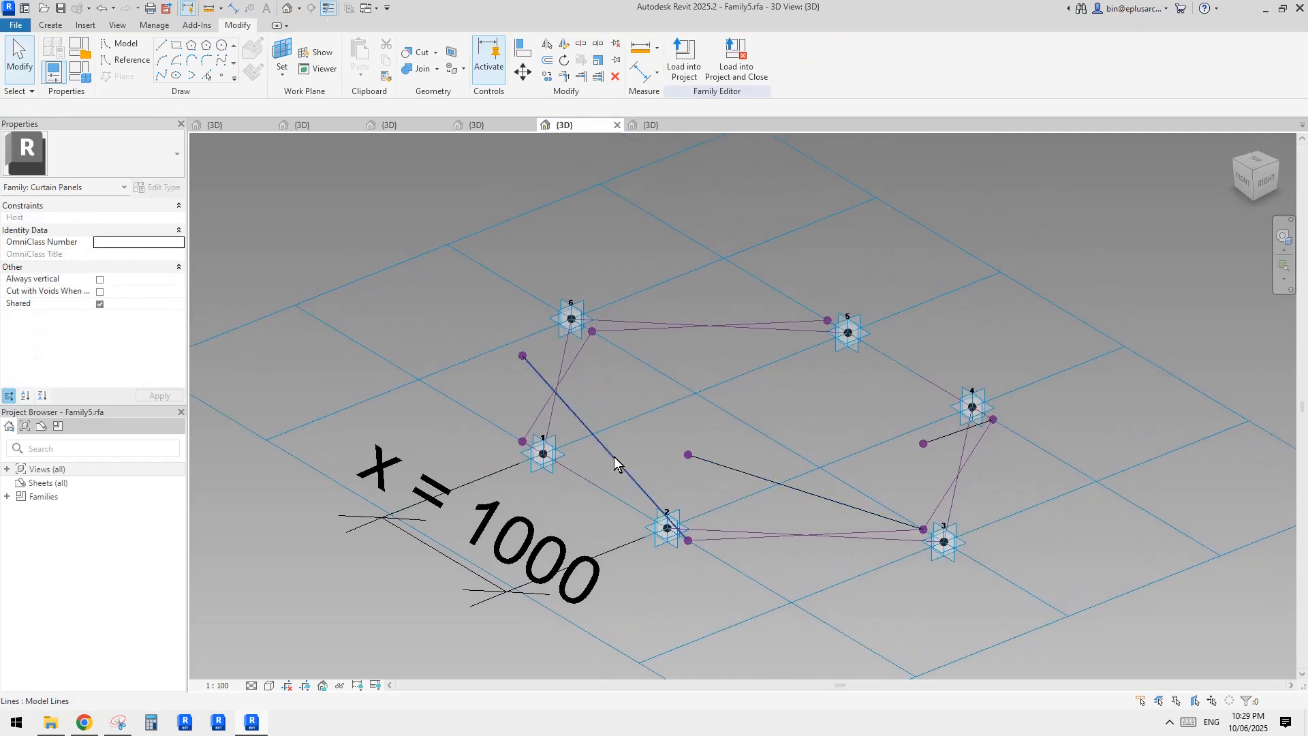
click(615, 456)
ctrl+click(750, 474)
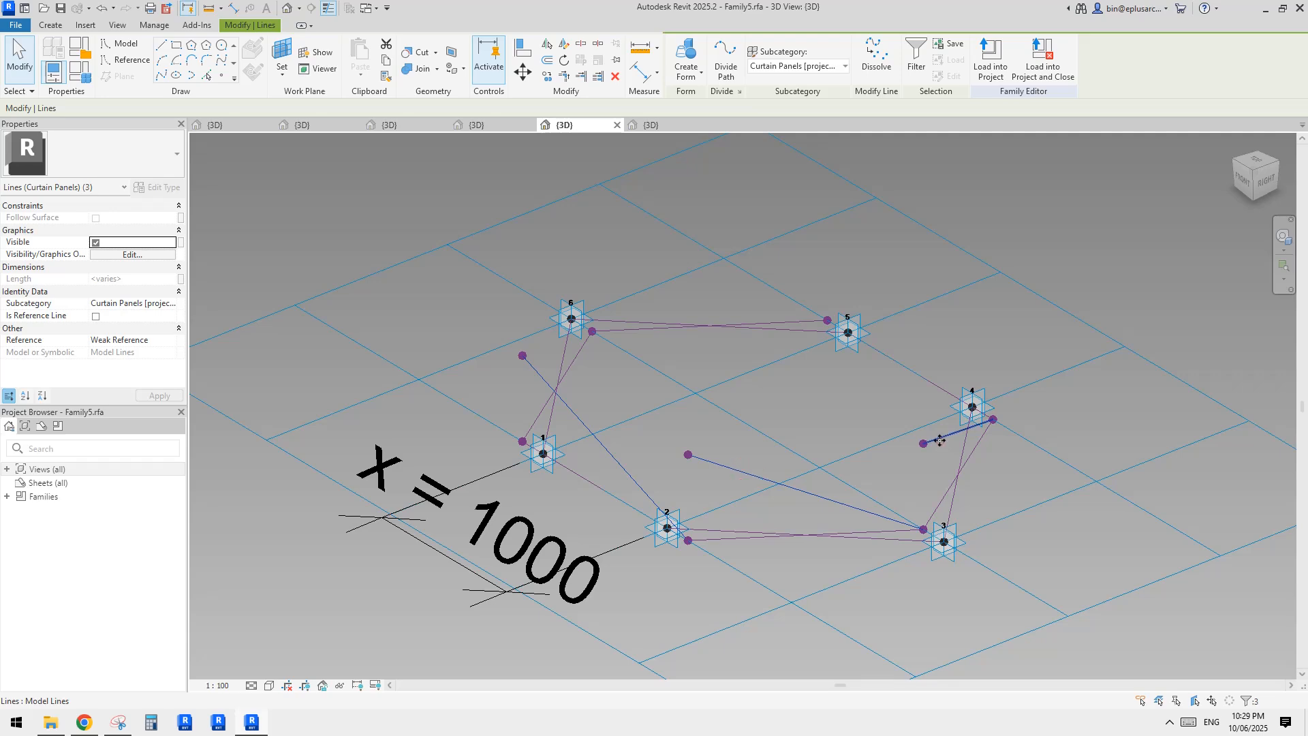
shift+middle_drag(940, 440, 630, 462)
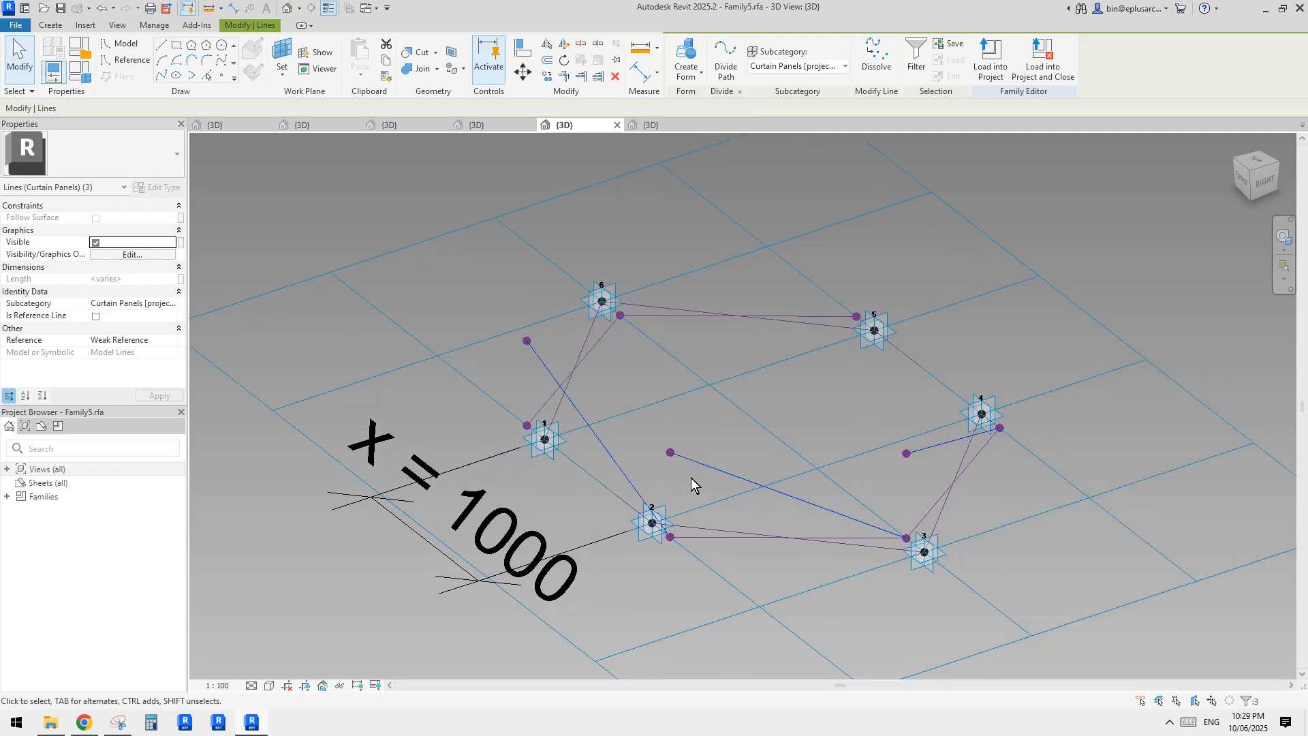
click(882, 68)
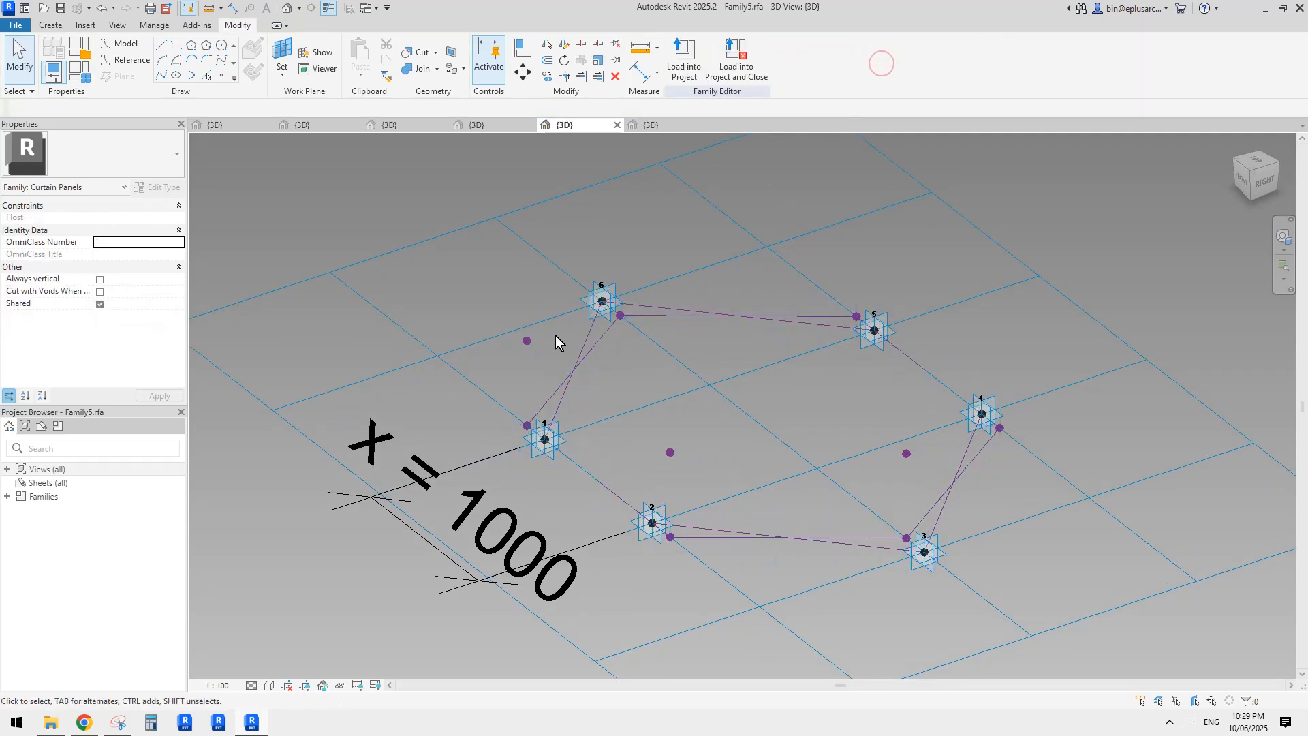
Place a Family4 component with D set to 50 from the raised point above point 1 to the lower point beside point 2.
middle_drag(705, 446, 701, 456)
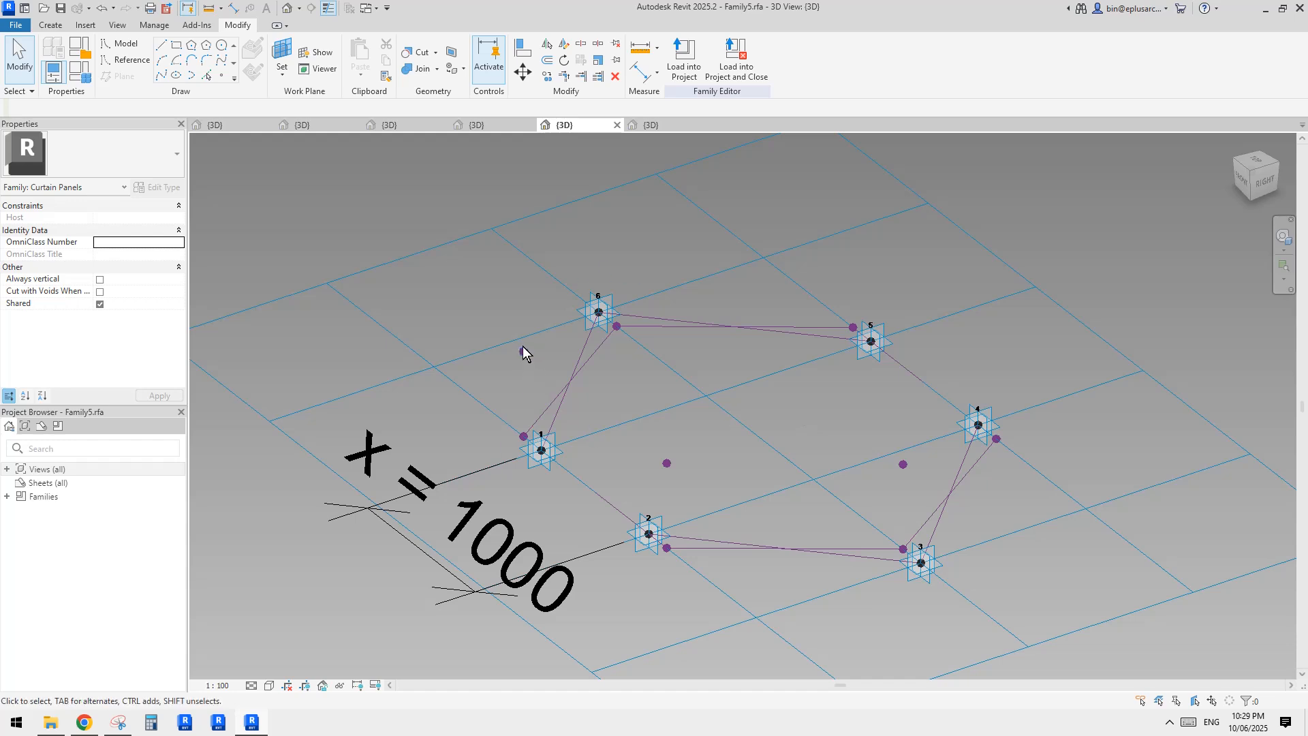
click(60, 27)
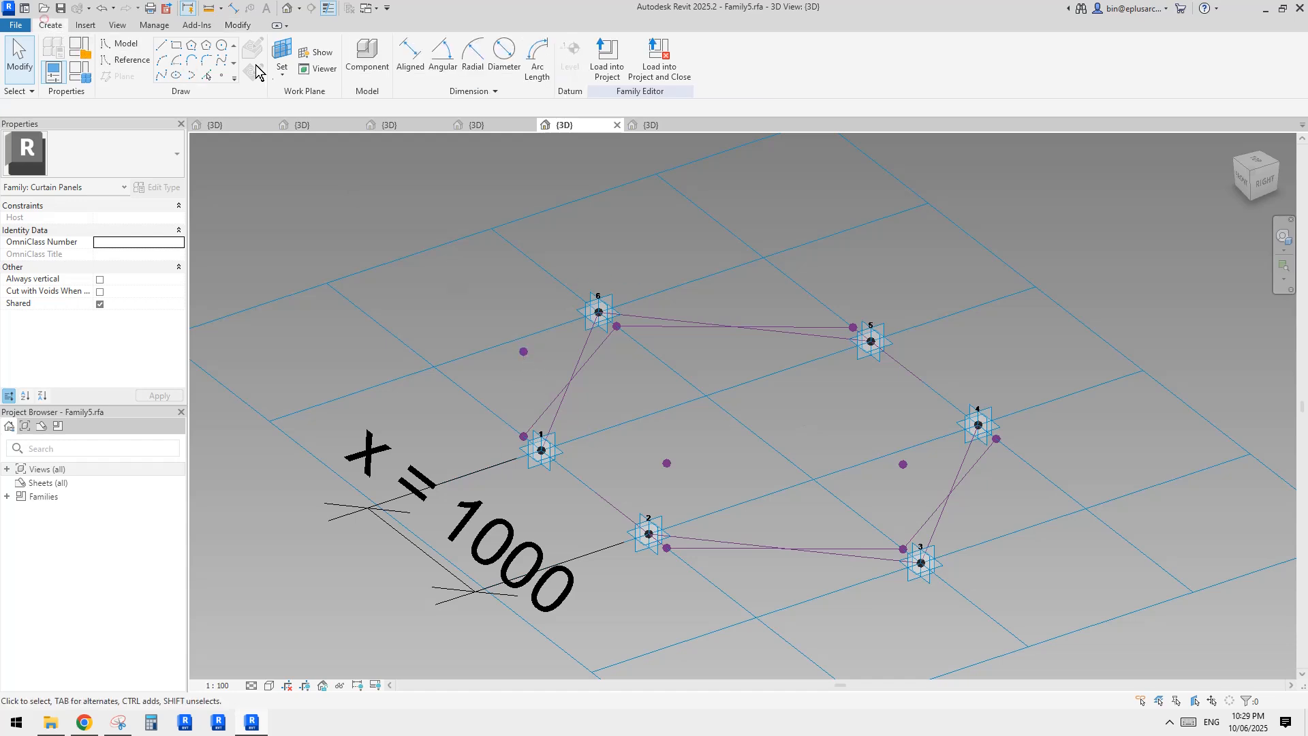
click(364, 58)
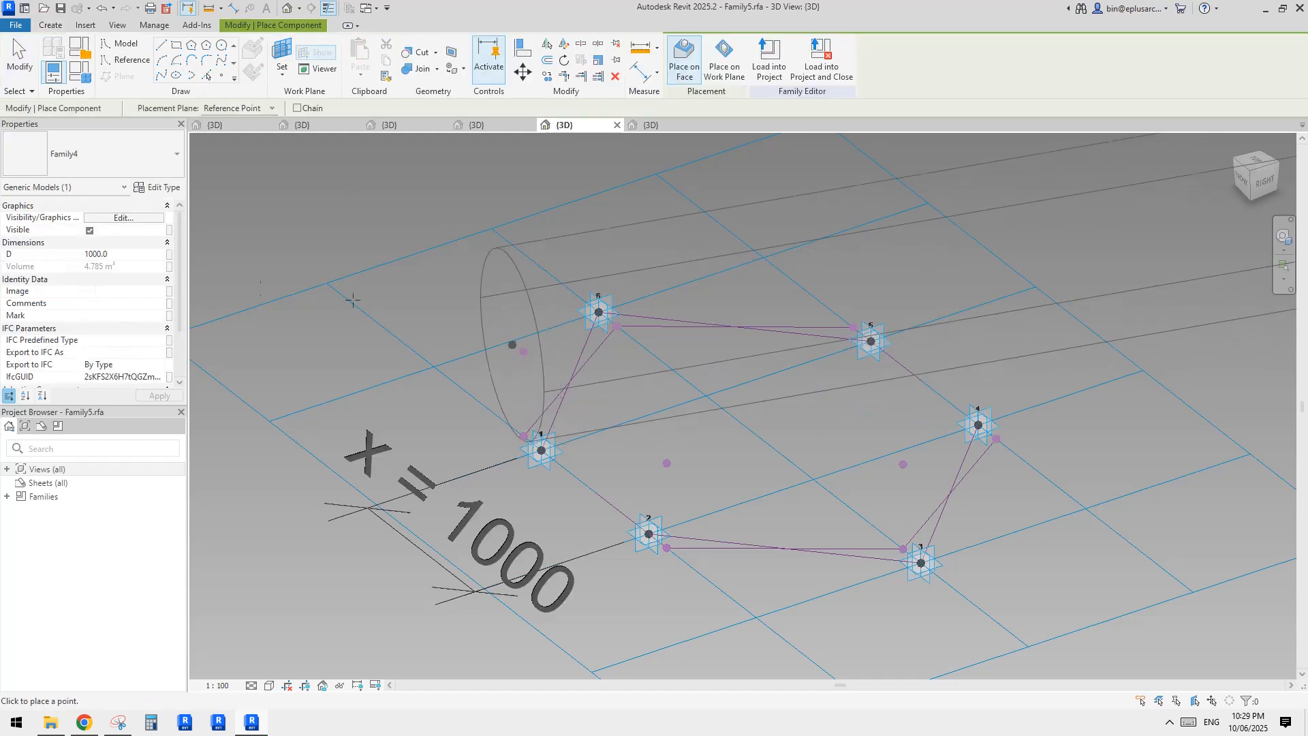
click(141, 255)
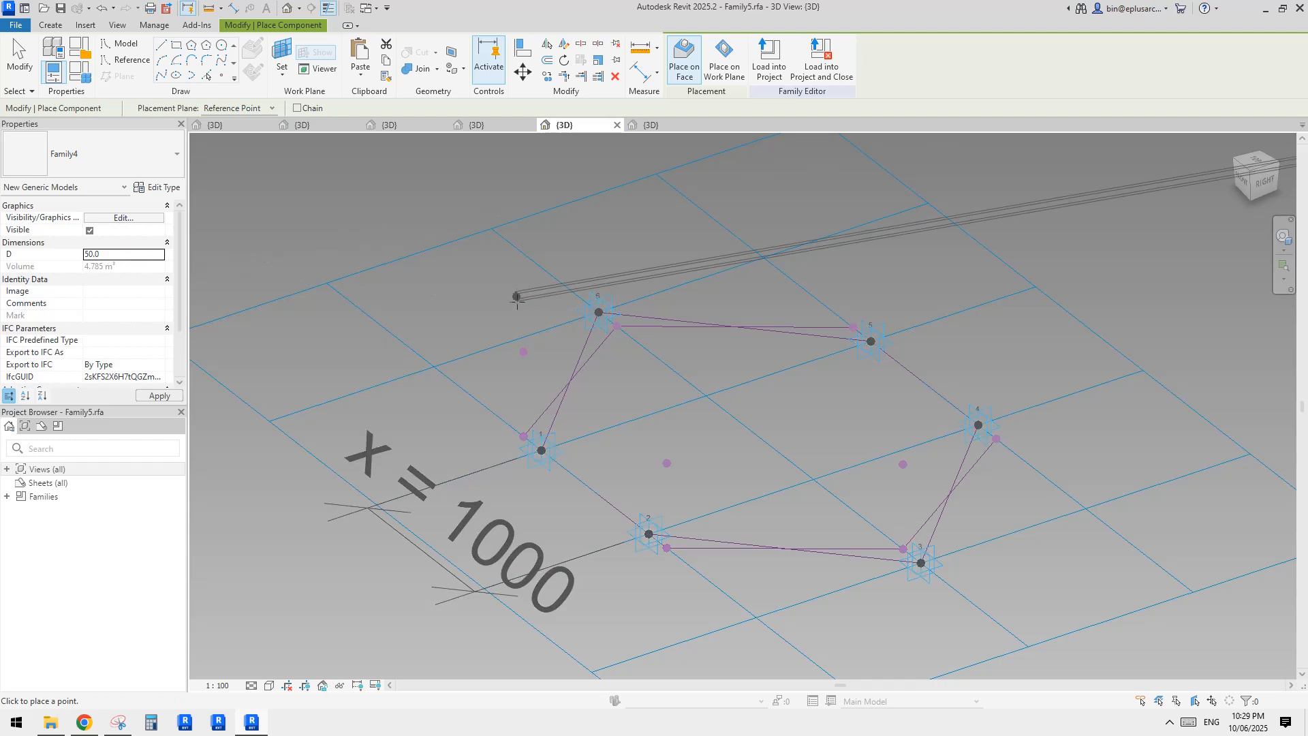
click(524, 352)
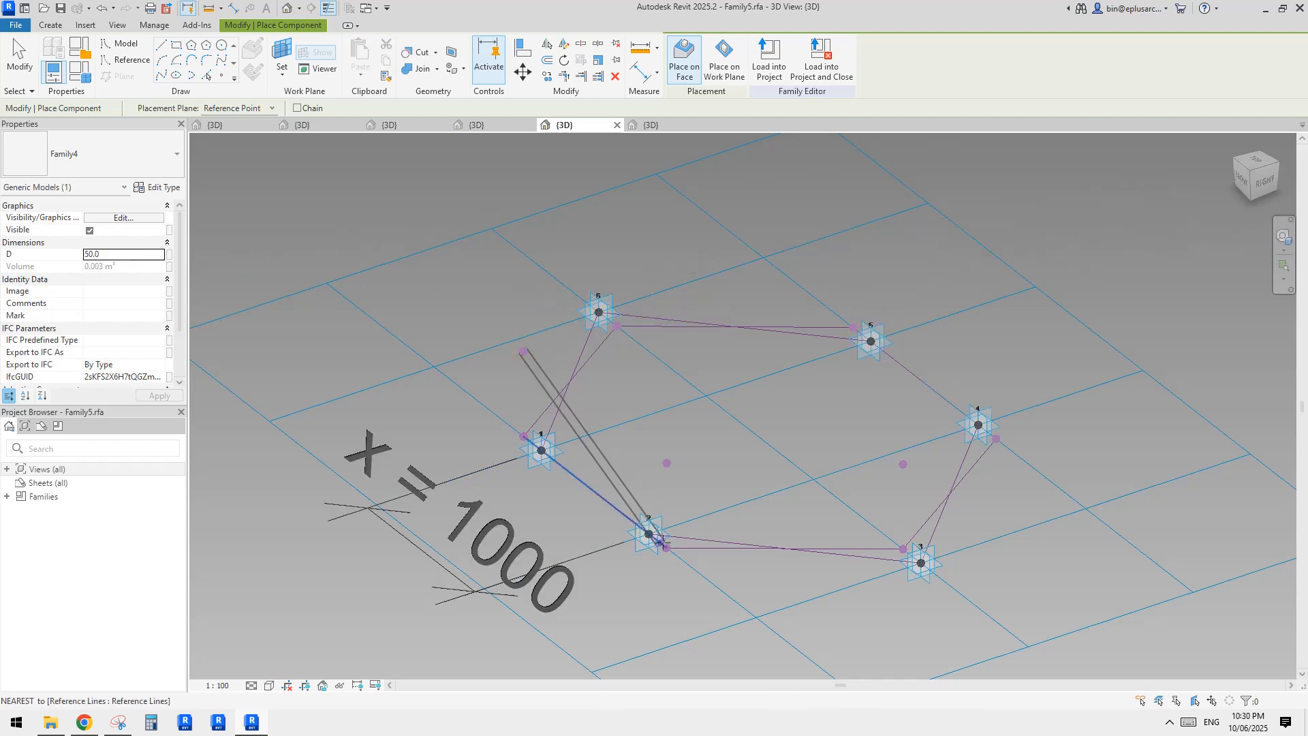
click(666, 547)
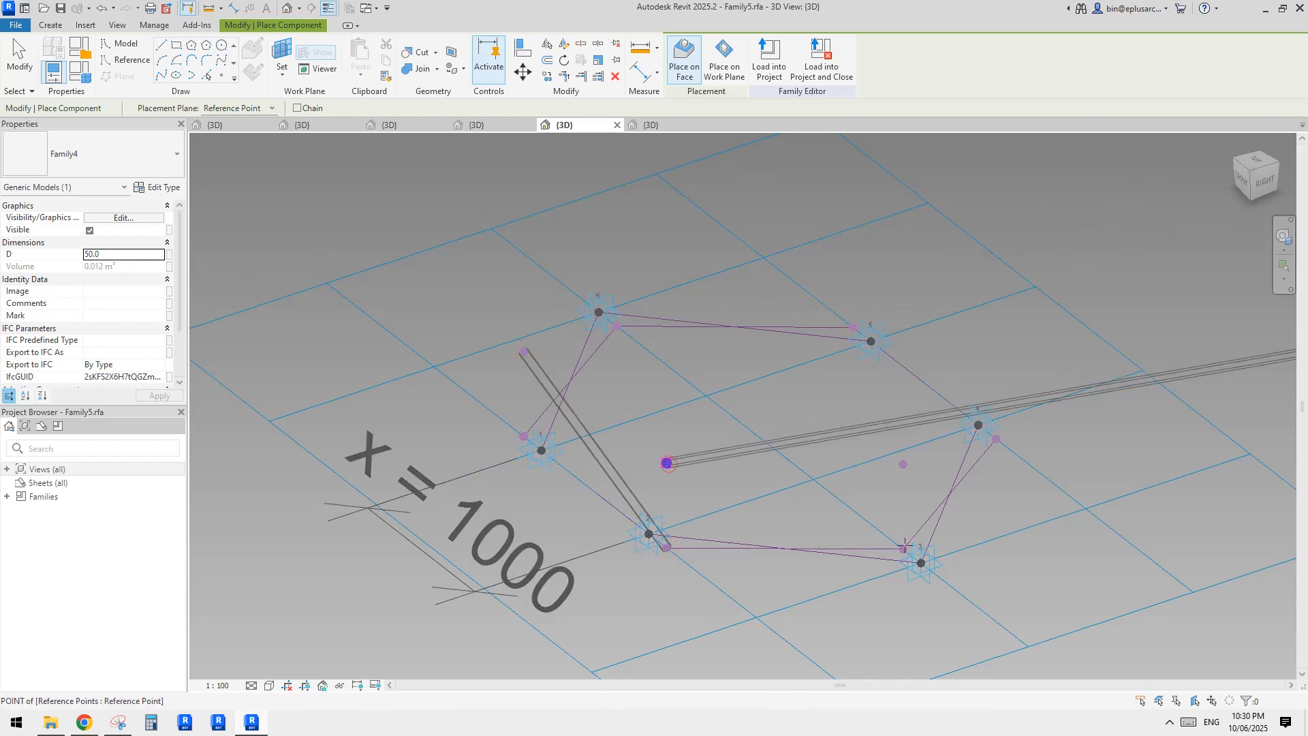
Place two more Family4 tubes, from the raised point above point 2 to point 3's lower point and from above point 3 to point 4's.
click(666, 463)
click(905, 549)
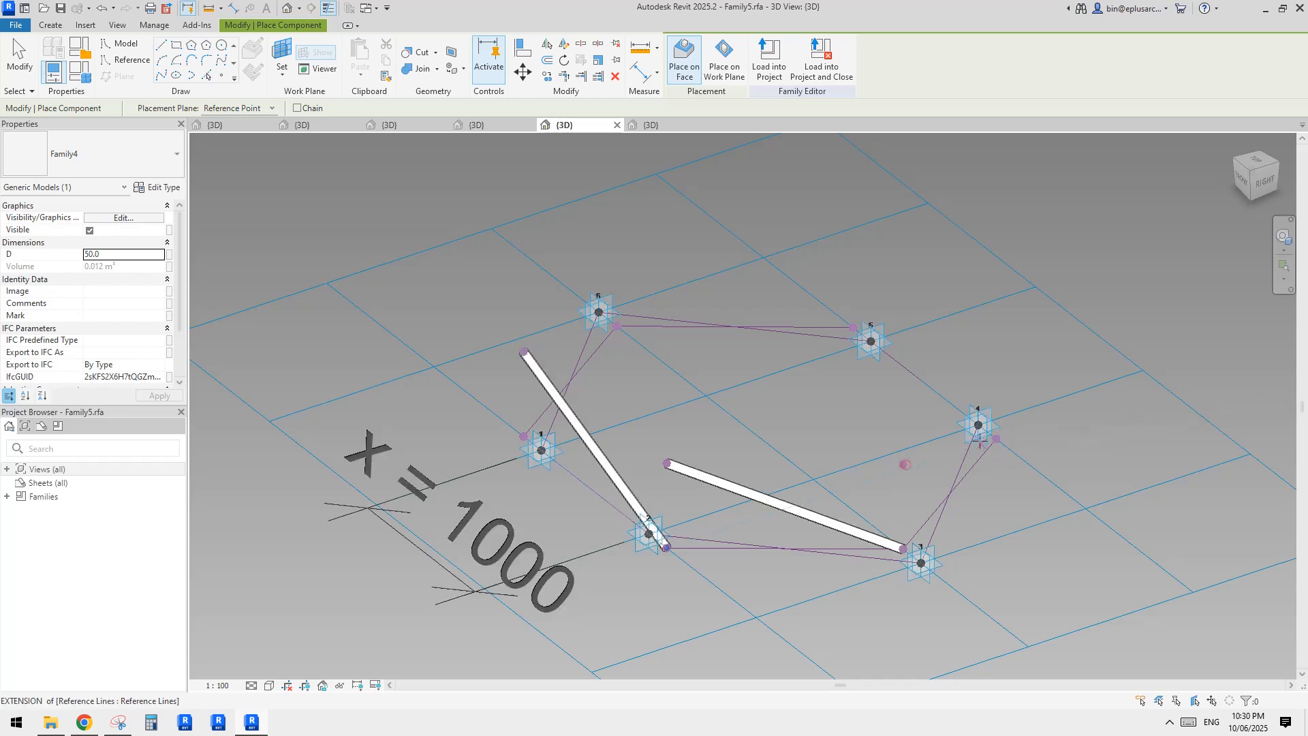
click(965, 319)
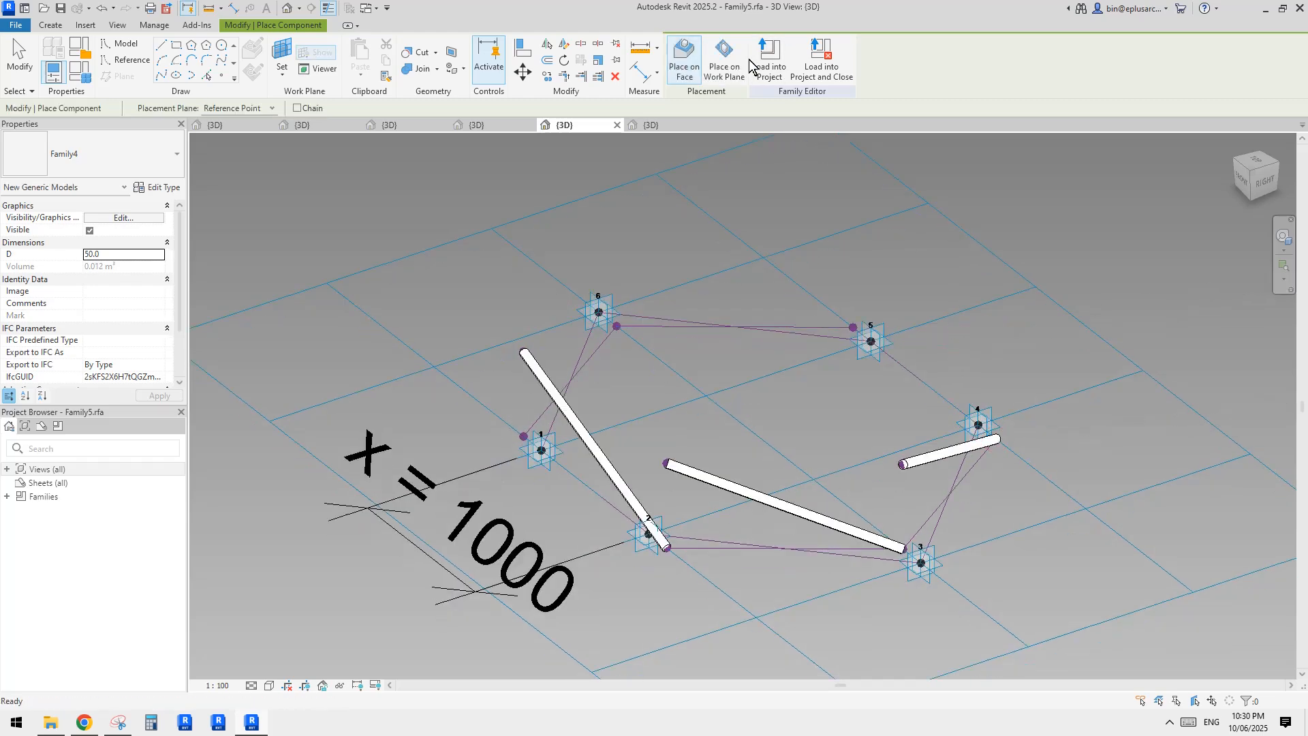
Reload the Family5 panel into Family2, overwriting the existing version.
click(769, 58)
click(697, 317)
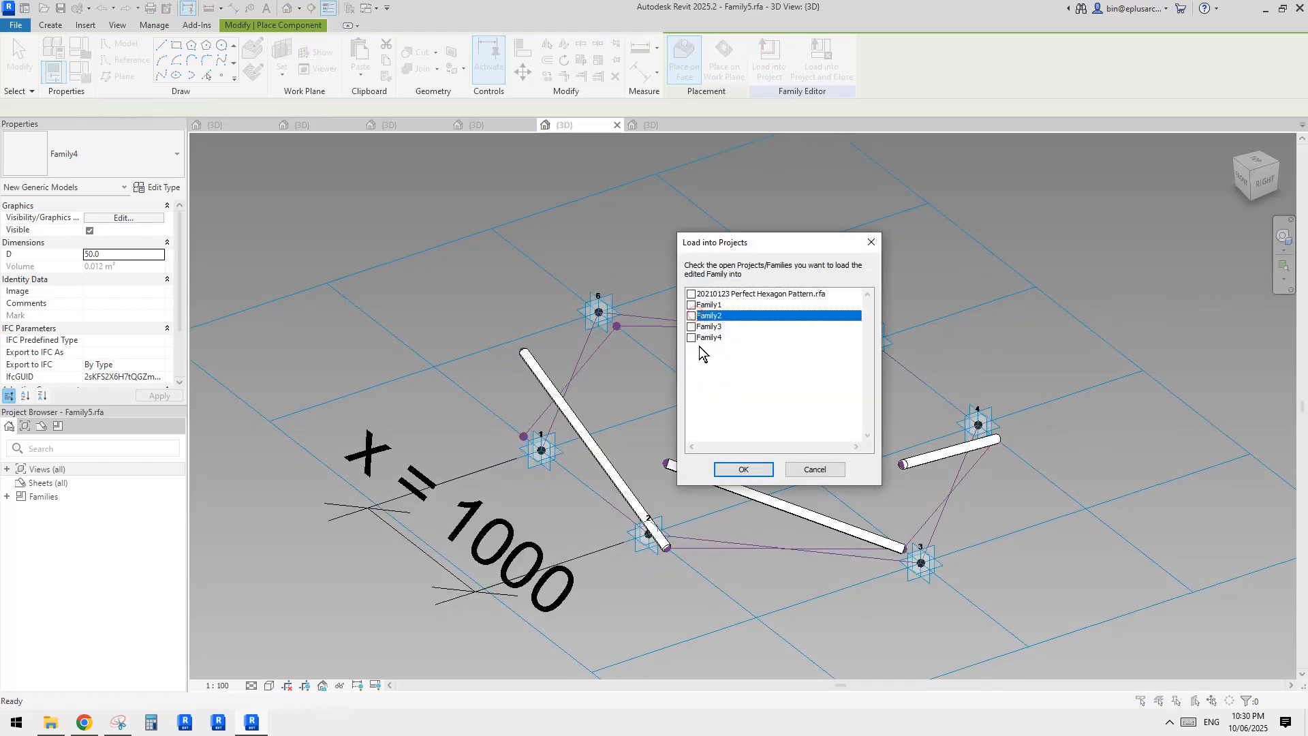
click(744, 469)
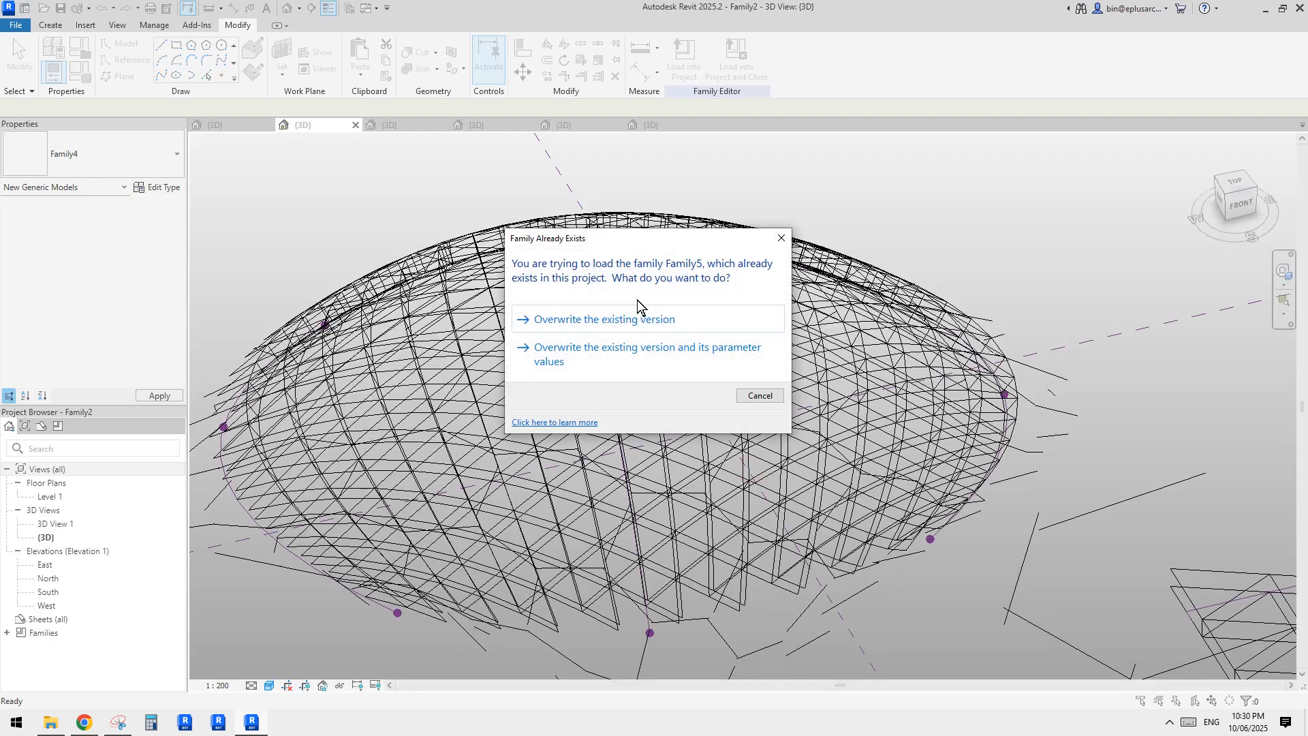
click(626, 321)
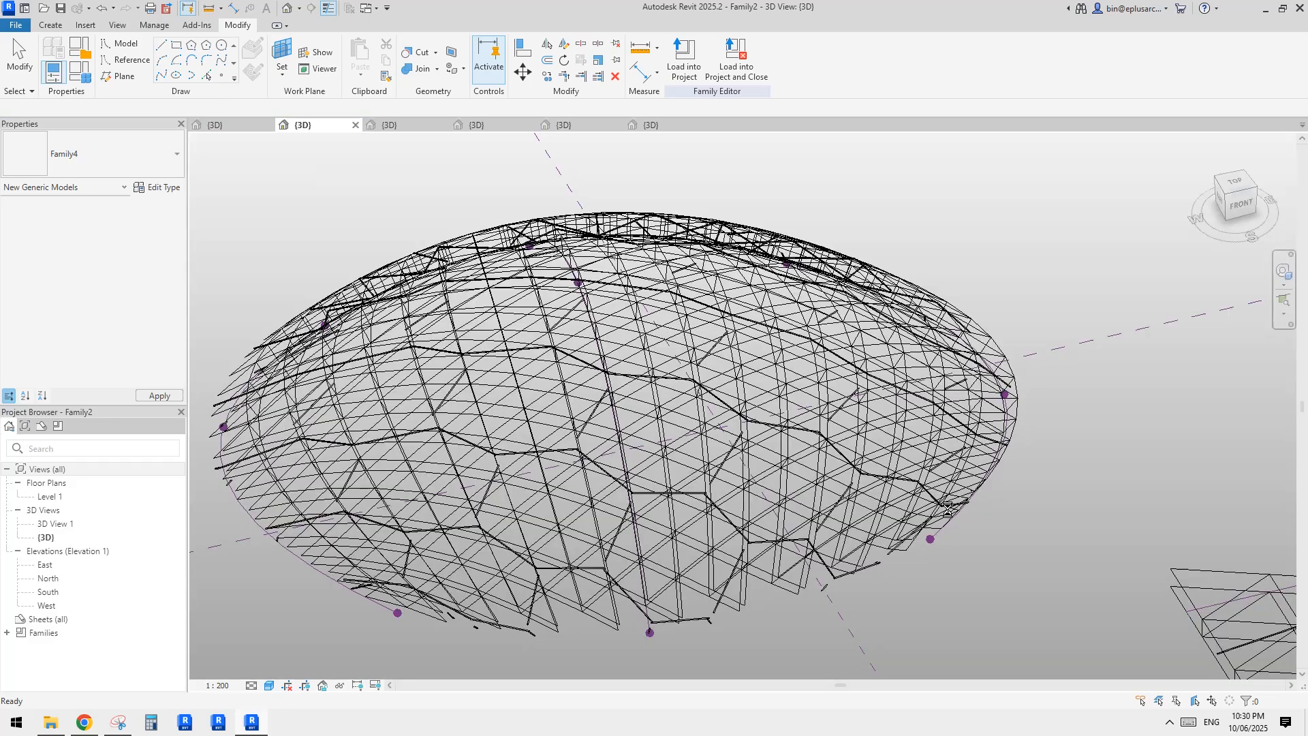
Examine the hexagonal tube layout on the dome and on the flat panelled surface.
middle_drag(820, 485, 796, 485)
scroll(796, 484, up, 6)
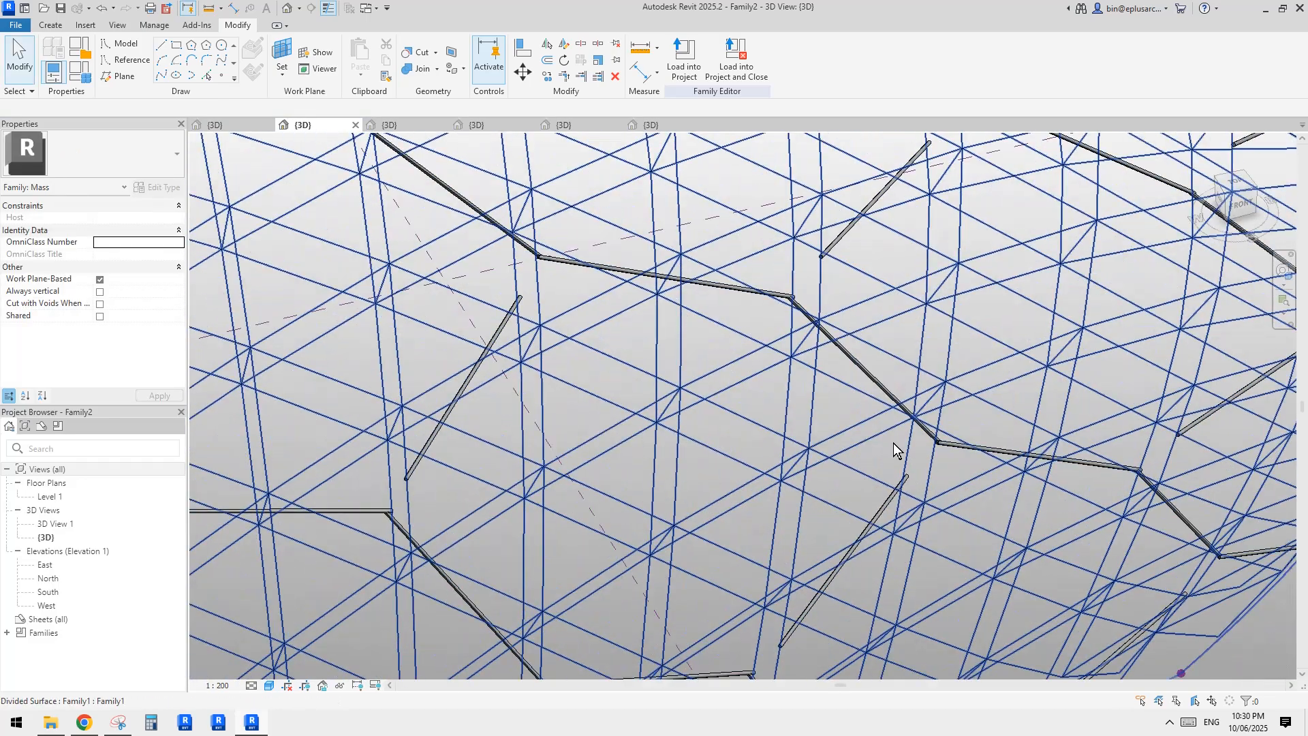
scroll(893, 440, down, 10)
scroll(886, 491, up, 8)
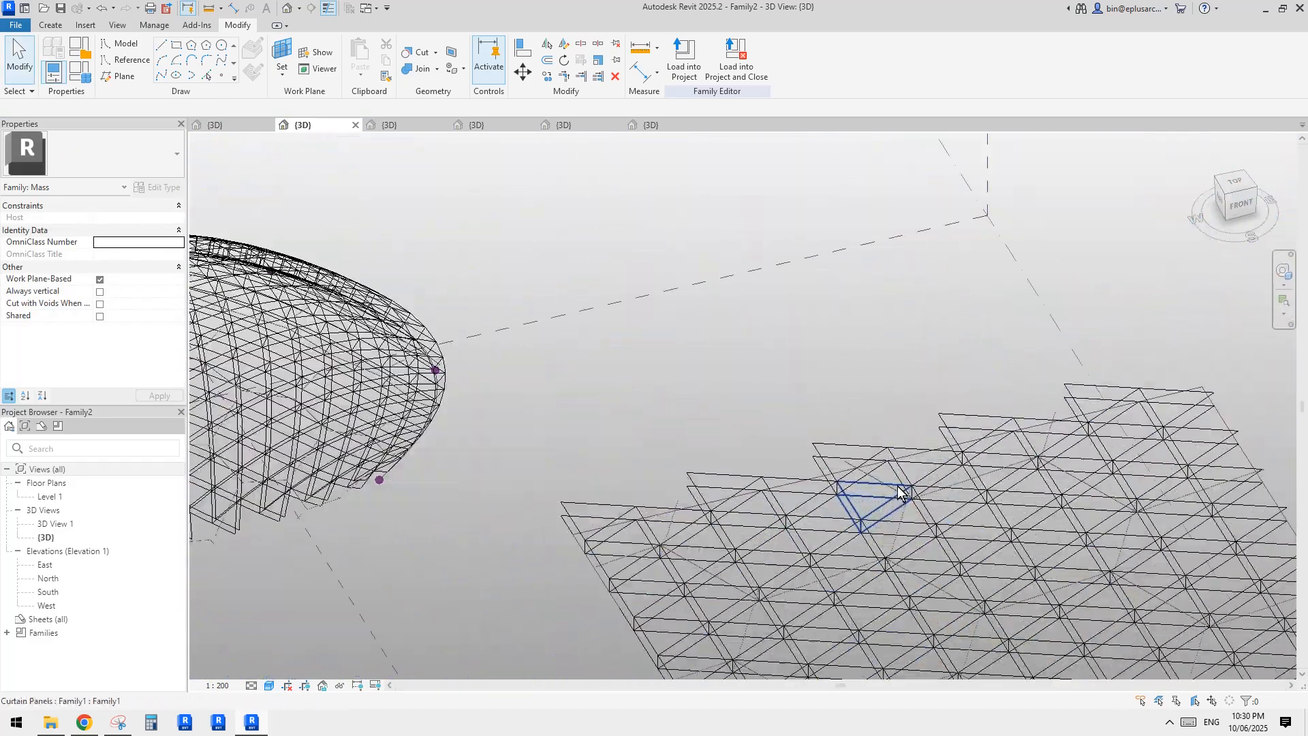
scroll(881, 497, down, 8)
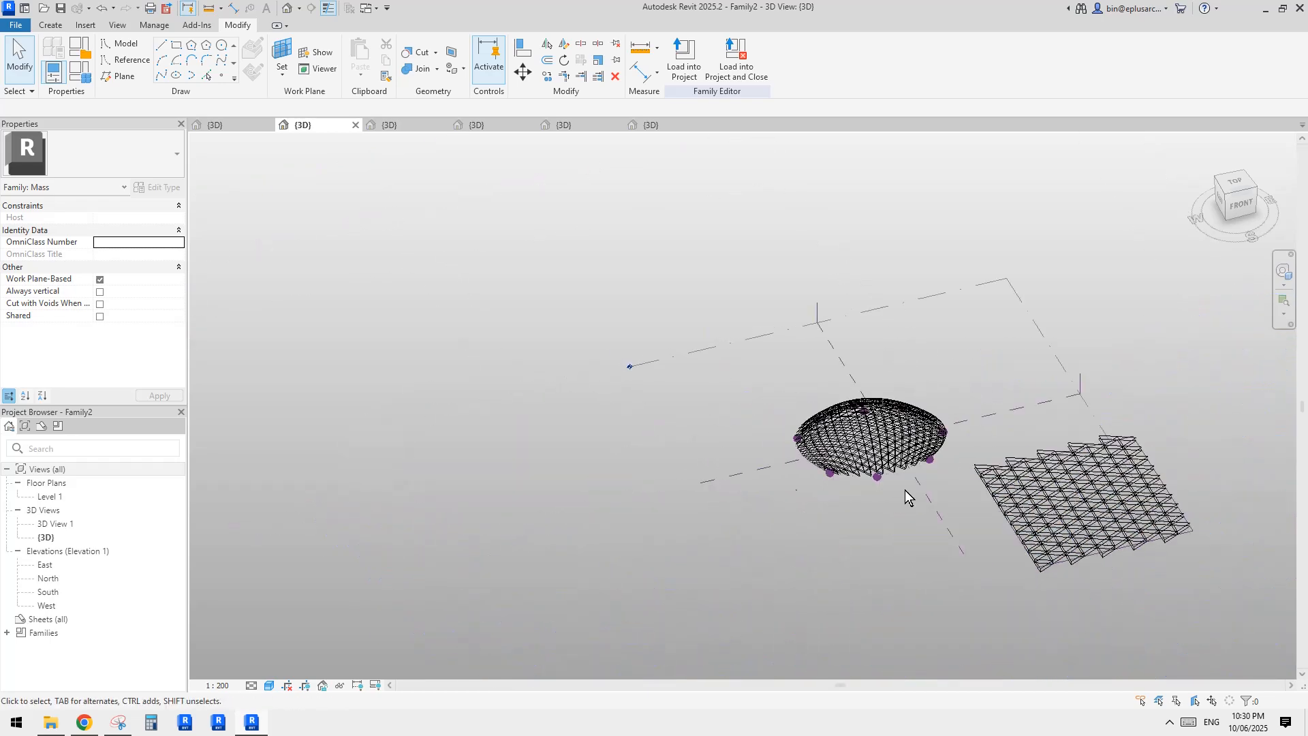
scroll(947, 459, up, 5)
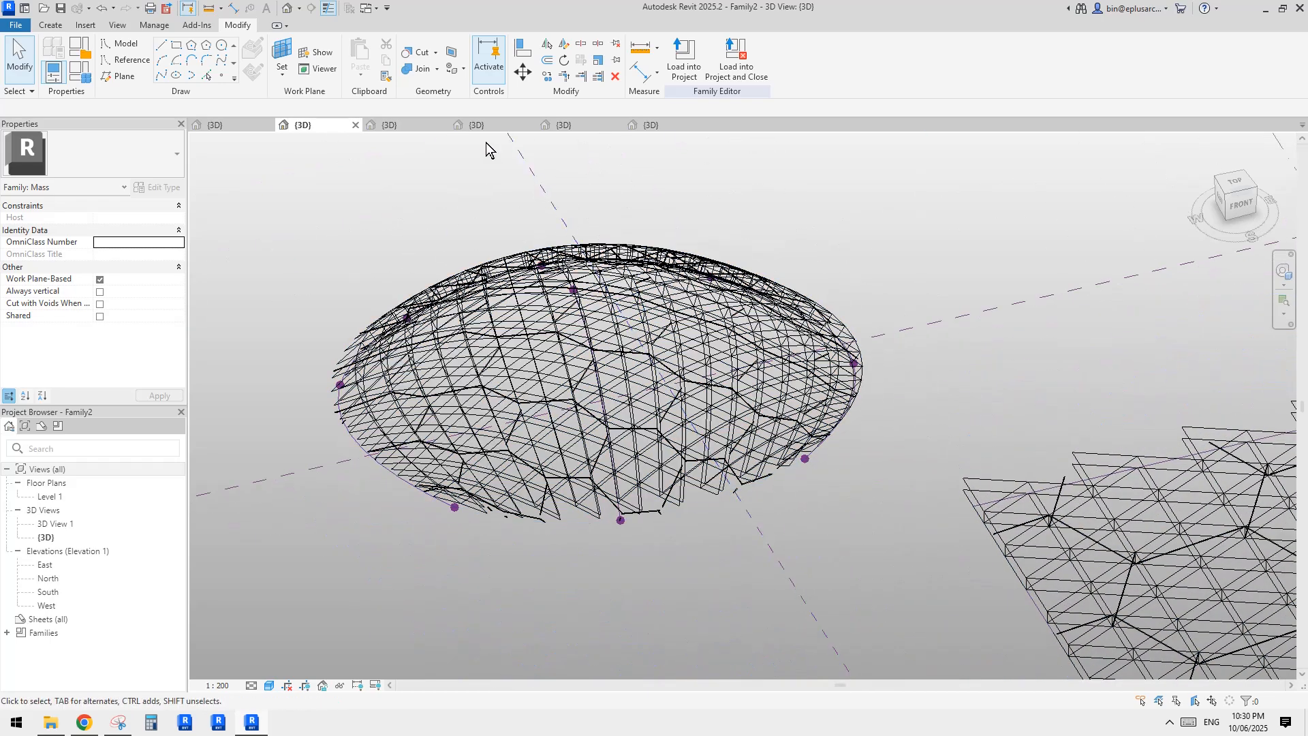
Load the Family4 tube component into the triangle panel Family1 only, leaving Family2 unselected.
click(423, 128)
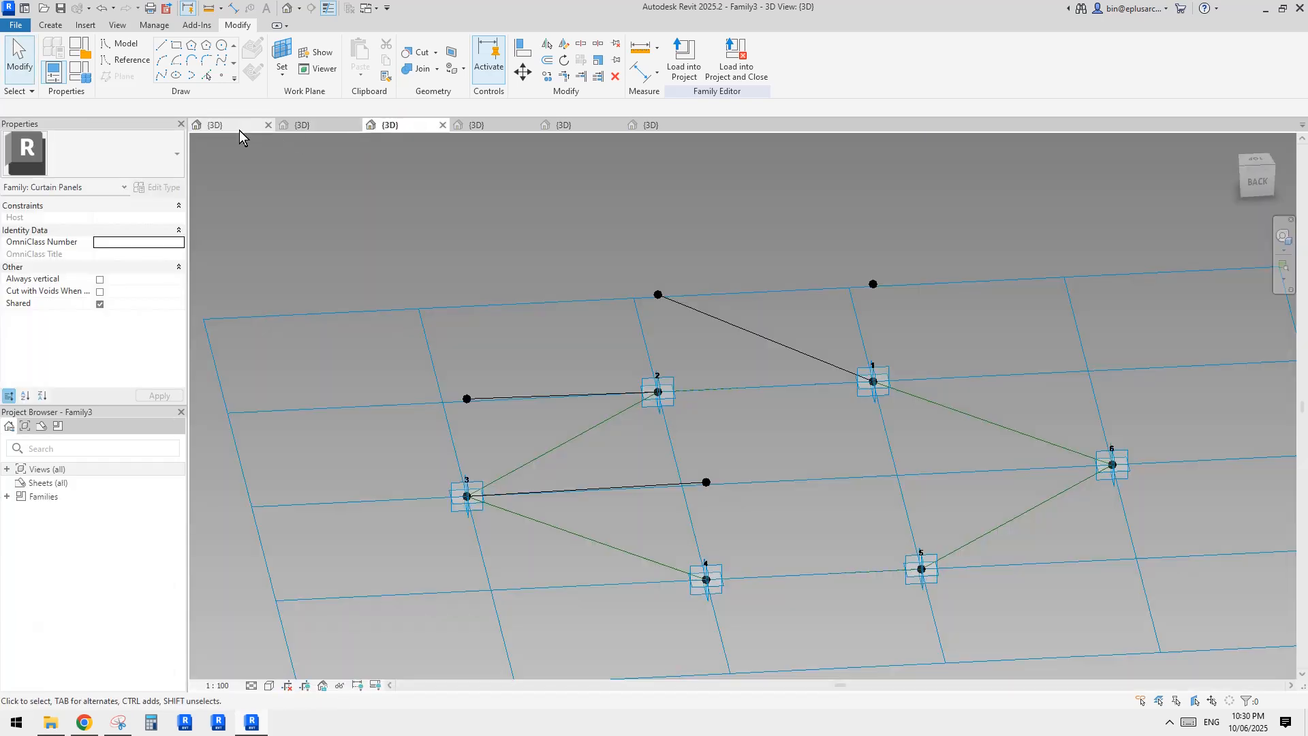
click(240, 128)
click(411, 124)
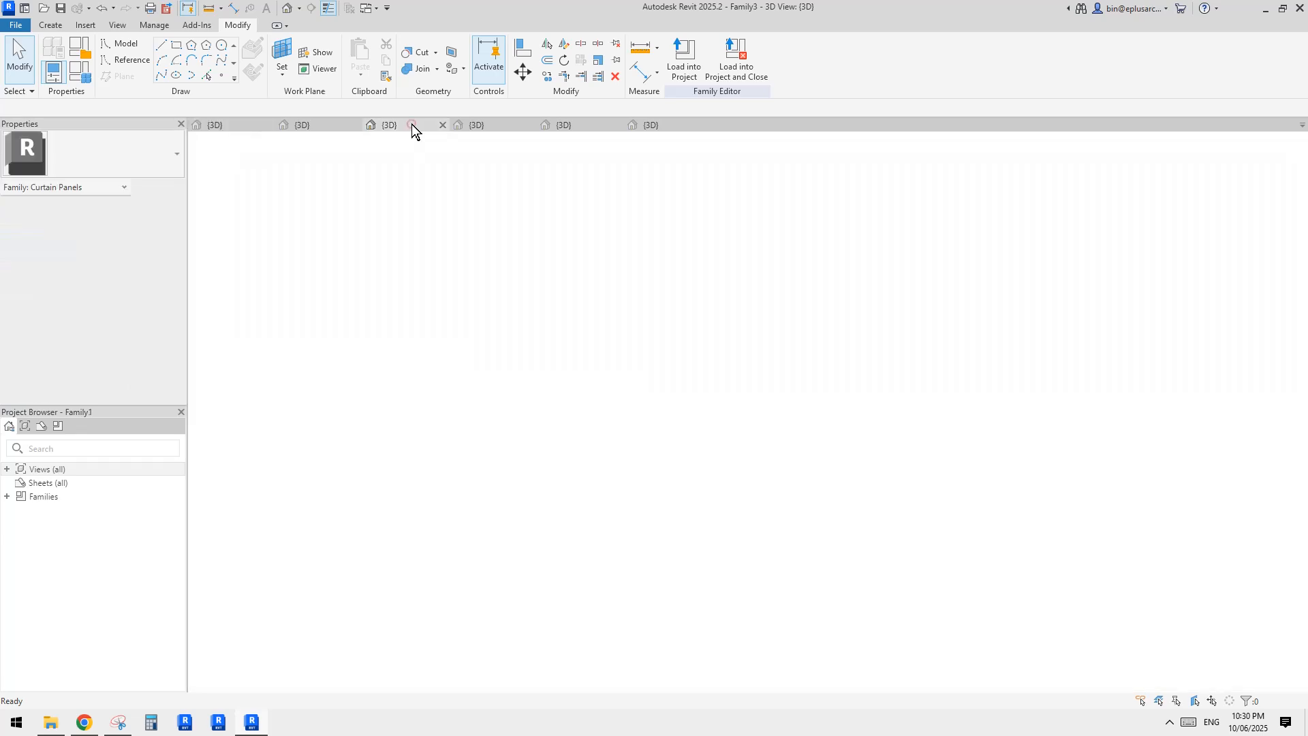
mouse_move(599, 341)
shift+middle_down()
mouse_move(634, 371)
mouse_move(566, 330)
mouse_move(591, 349)
mouse_move(727, 295)
mouse_move(635, 288)
mouse_move(591, 320)
mouse_move(632, 336)
mouse_move(600, 355)
shift+middle_up()
click(215, 125)
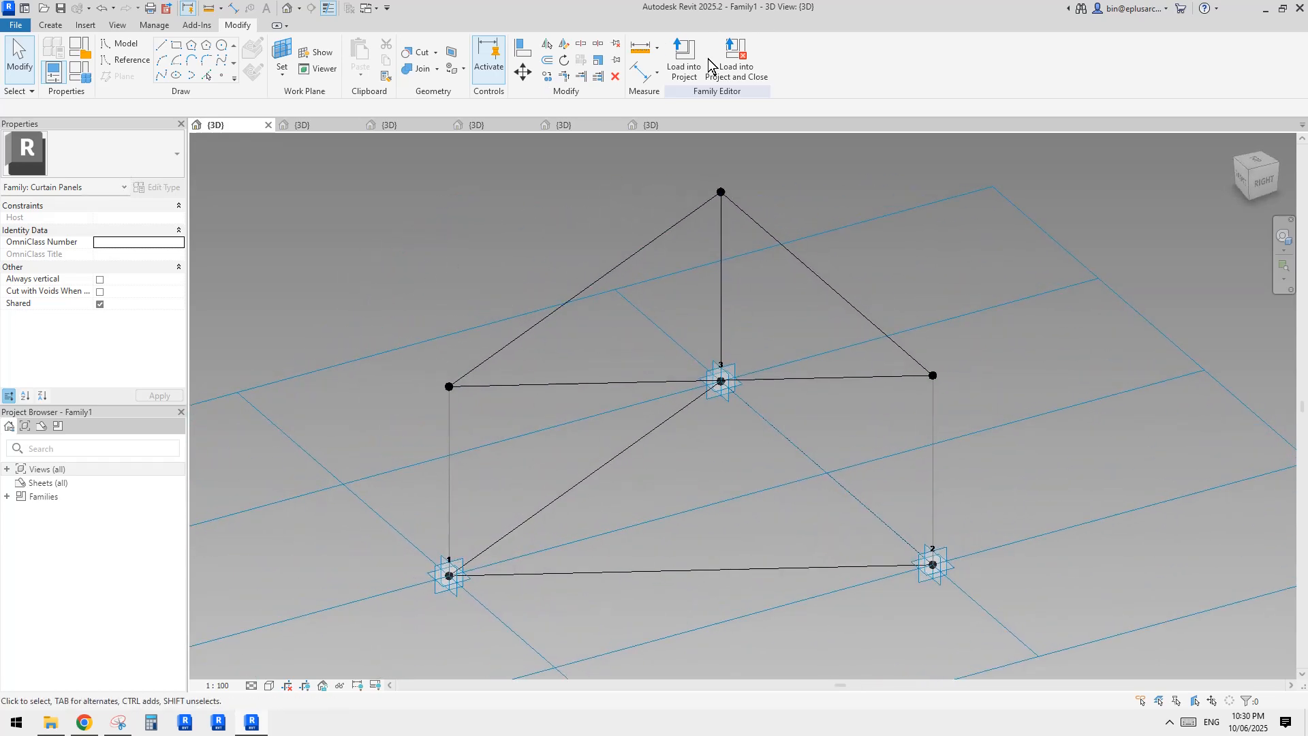
click(598, 124)
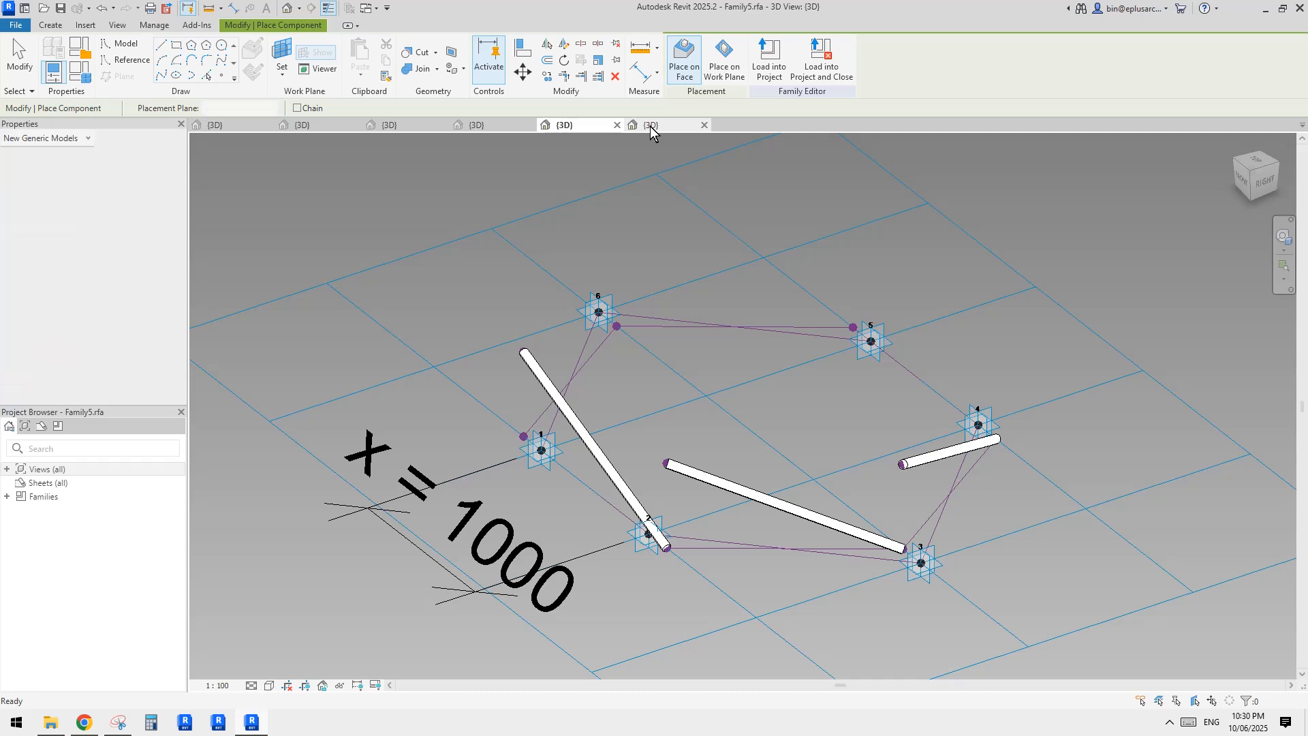
click(650, 125)
click(685, 60)
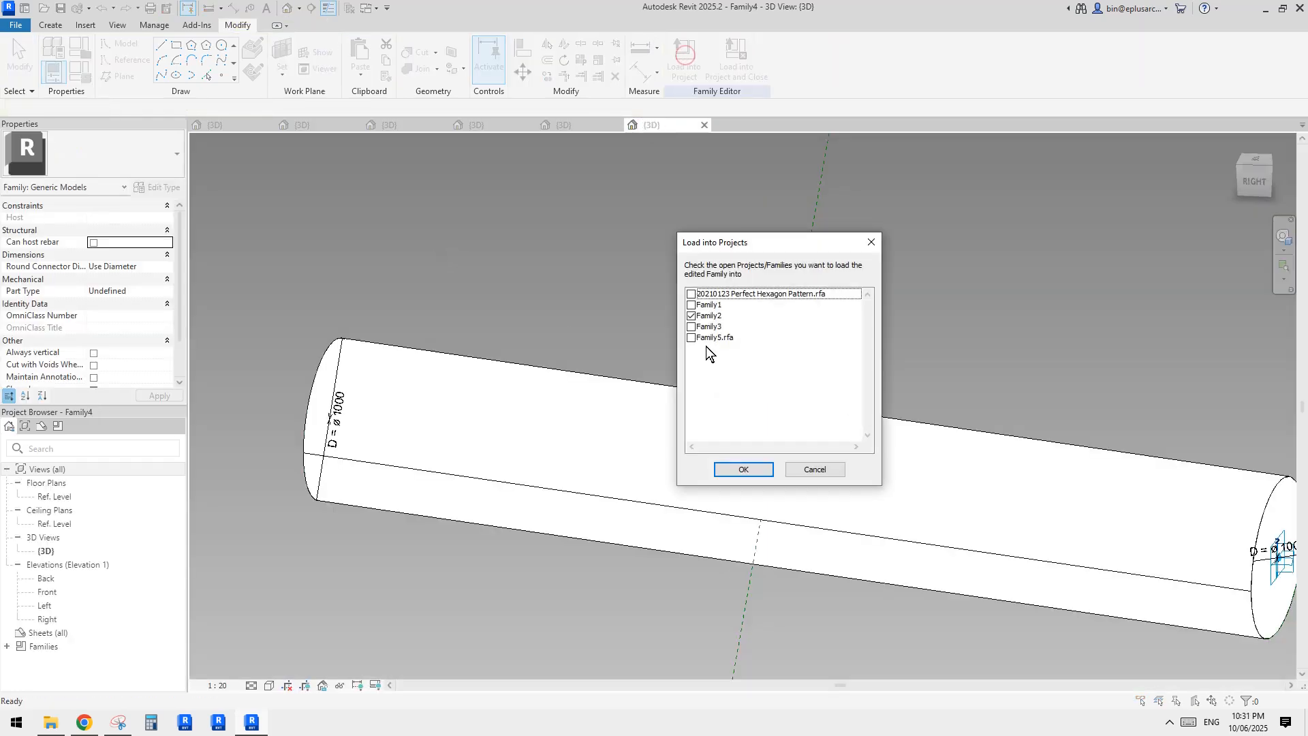
click(691, 315)
click(691, 305)
click(744, 469)
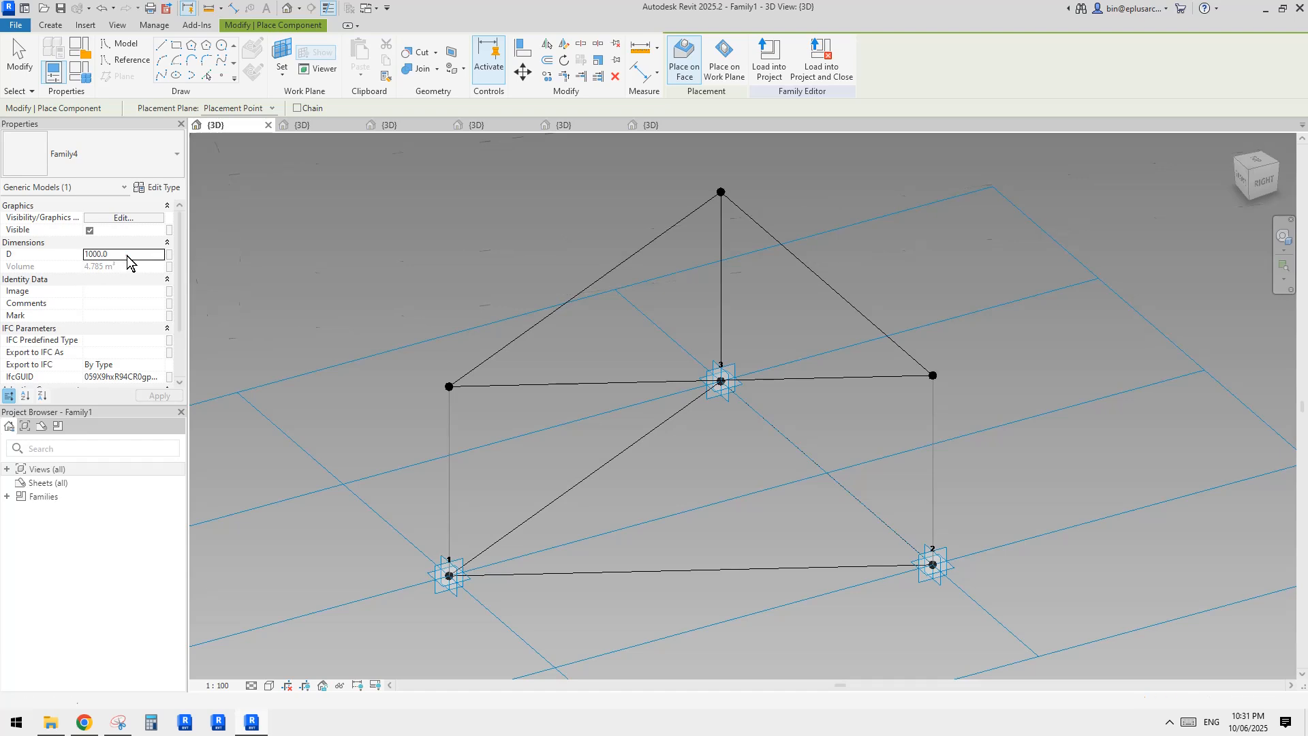
click(128, 256)
text(50)
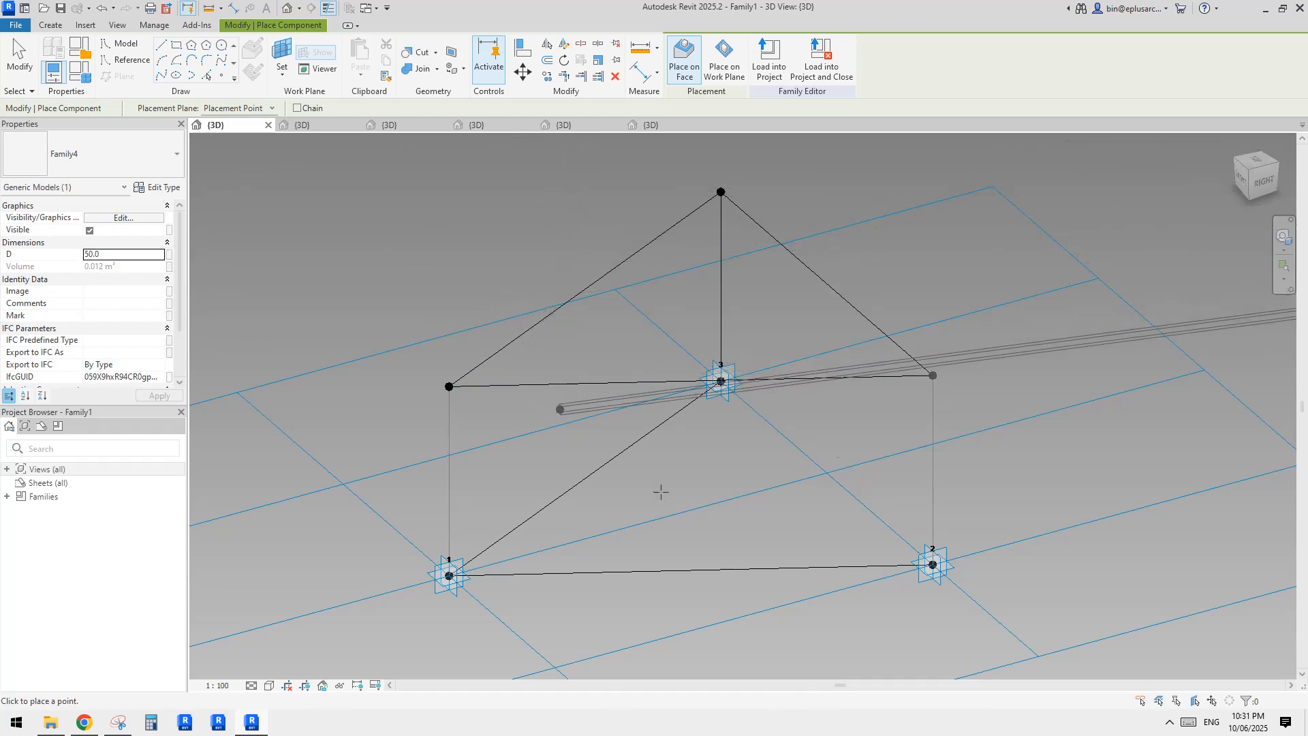
scroll(667, 486, down, 1)
middle_drag(670, 487, 501, 420)
scroll(793, 390, down, 1)
middle_drag(793, 390, 856, 432)
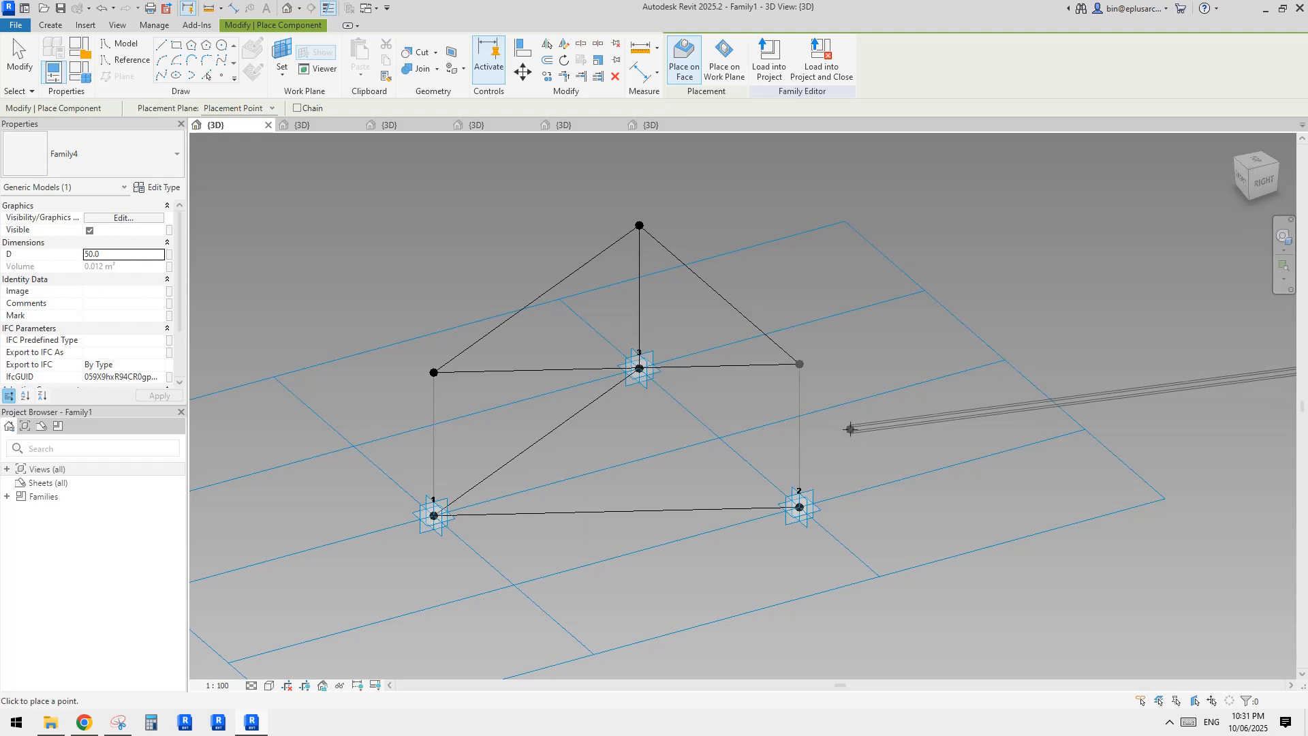
scroll(772, 381, up, 2)
middle_drag(773, 380, 897, 398)
key(Escape)
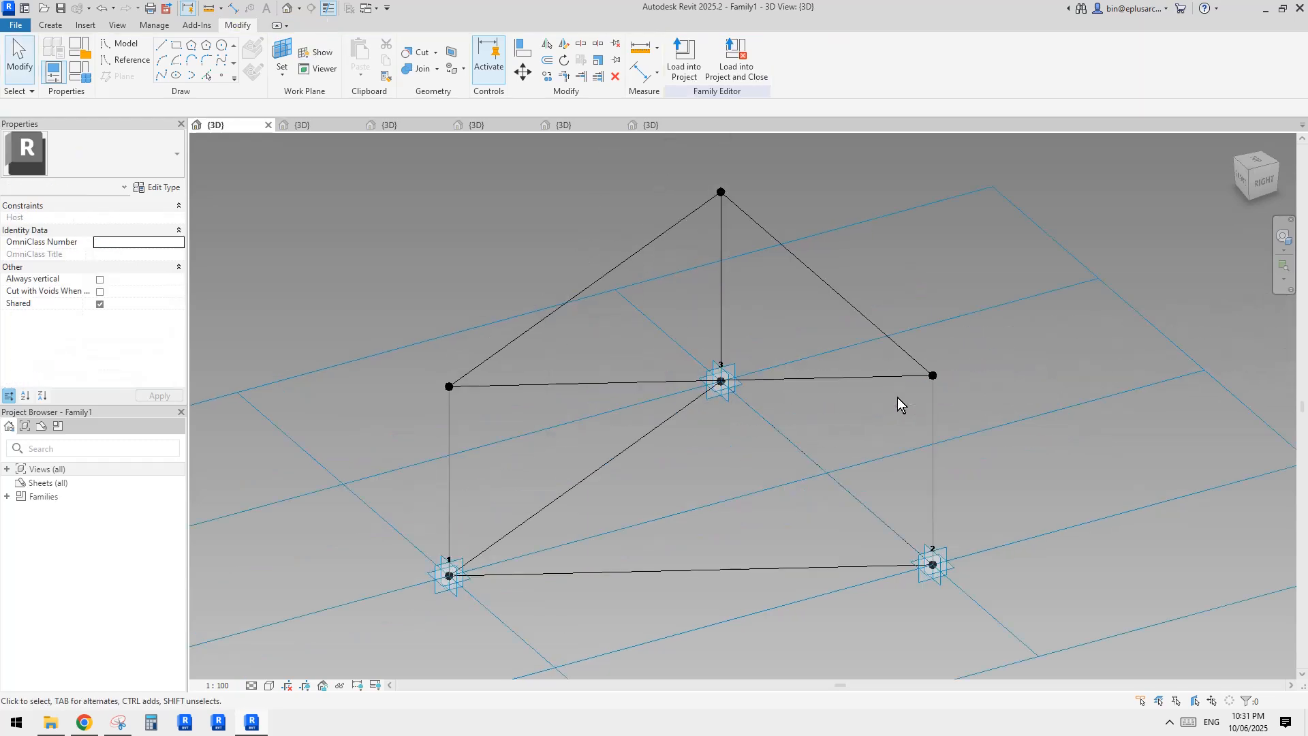
Dissolve the six model lines forming the lower and raised triangles of the panel, keeping their points.
click(676, 418)
ctrl+click(770, 420)
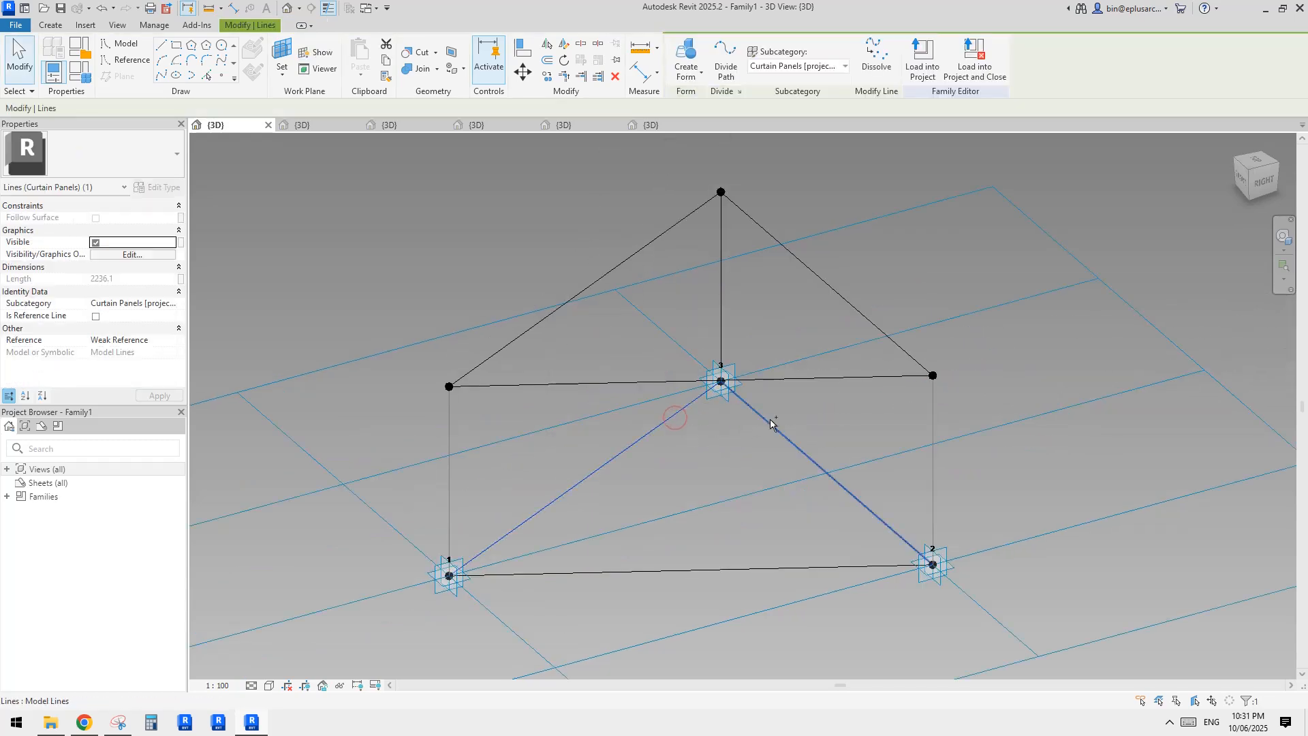
ctrl+click(756, 570)
ctrl+click(638, 384)
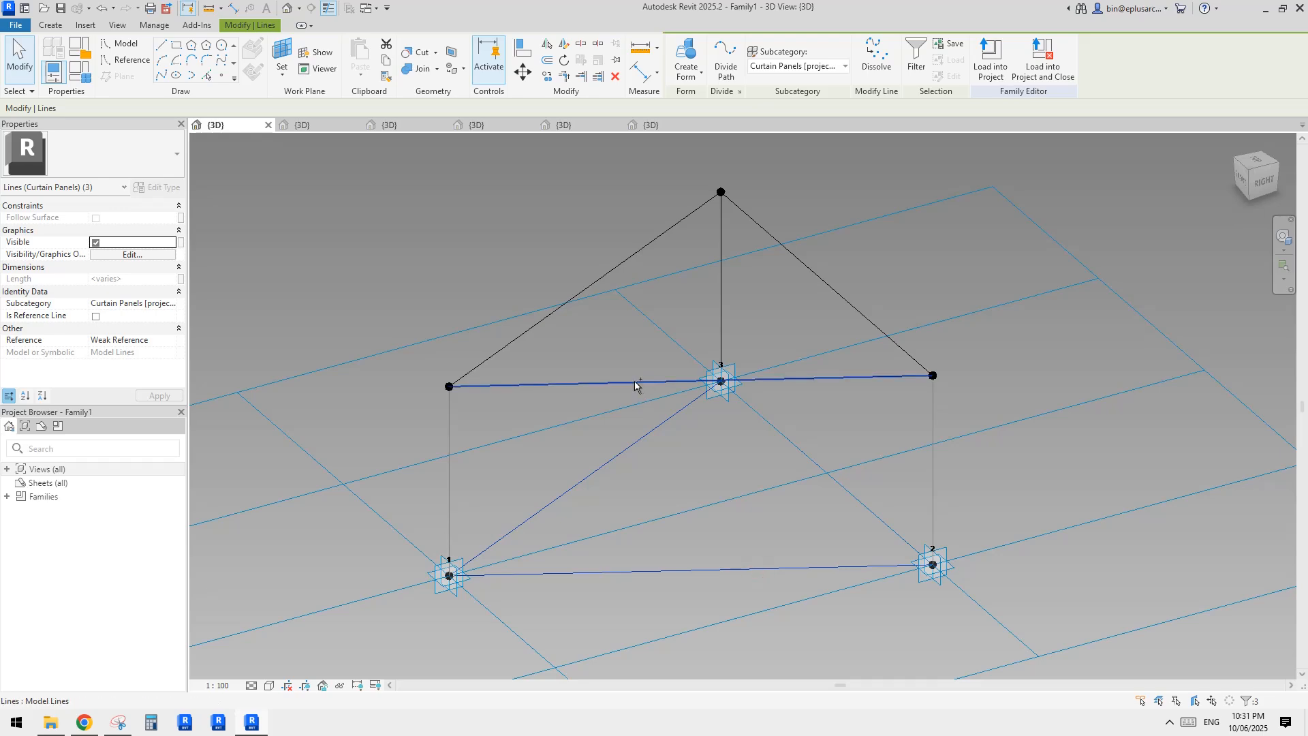
ctrl+click(615, 282)
ctrl+click(765, 234)
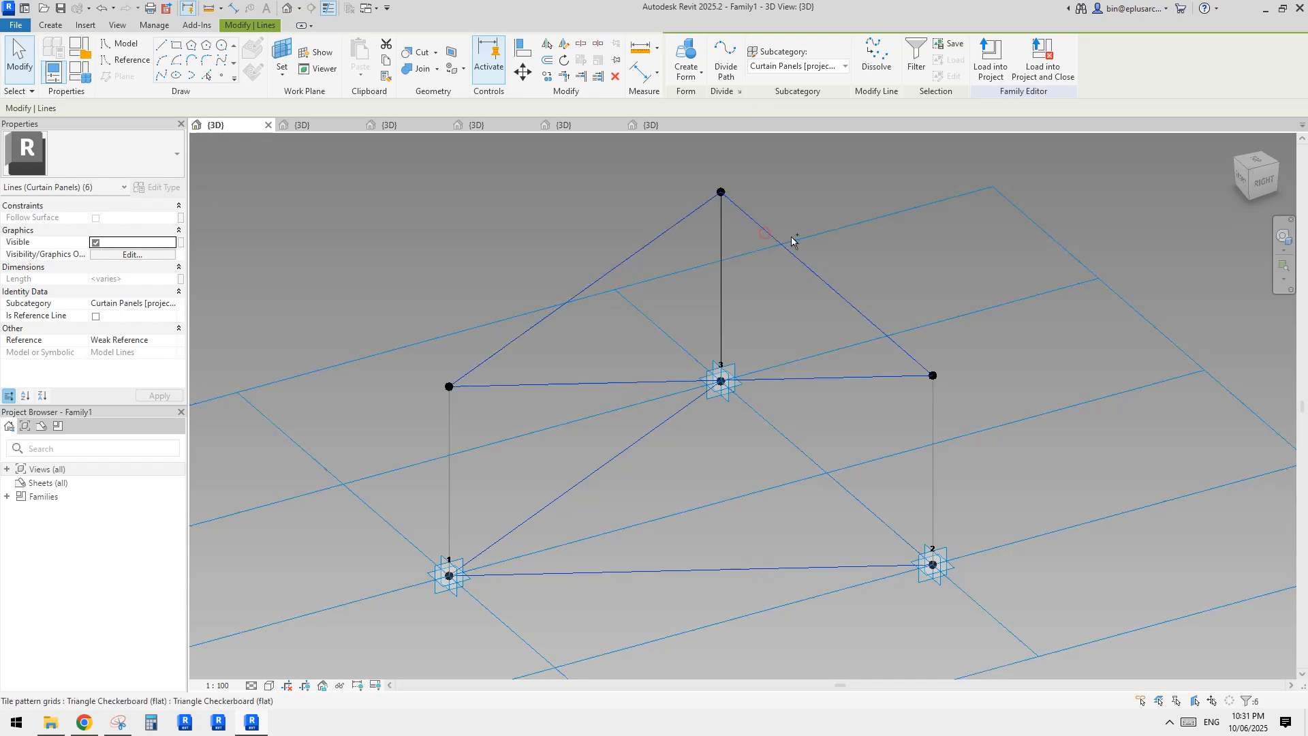
click(878, 64)
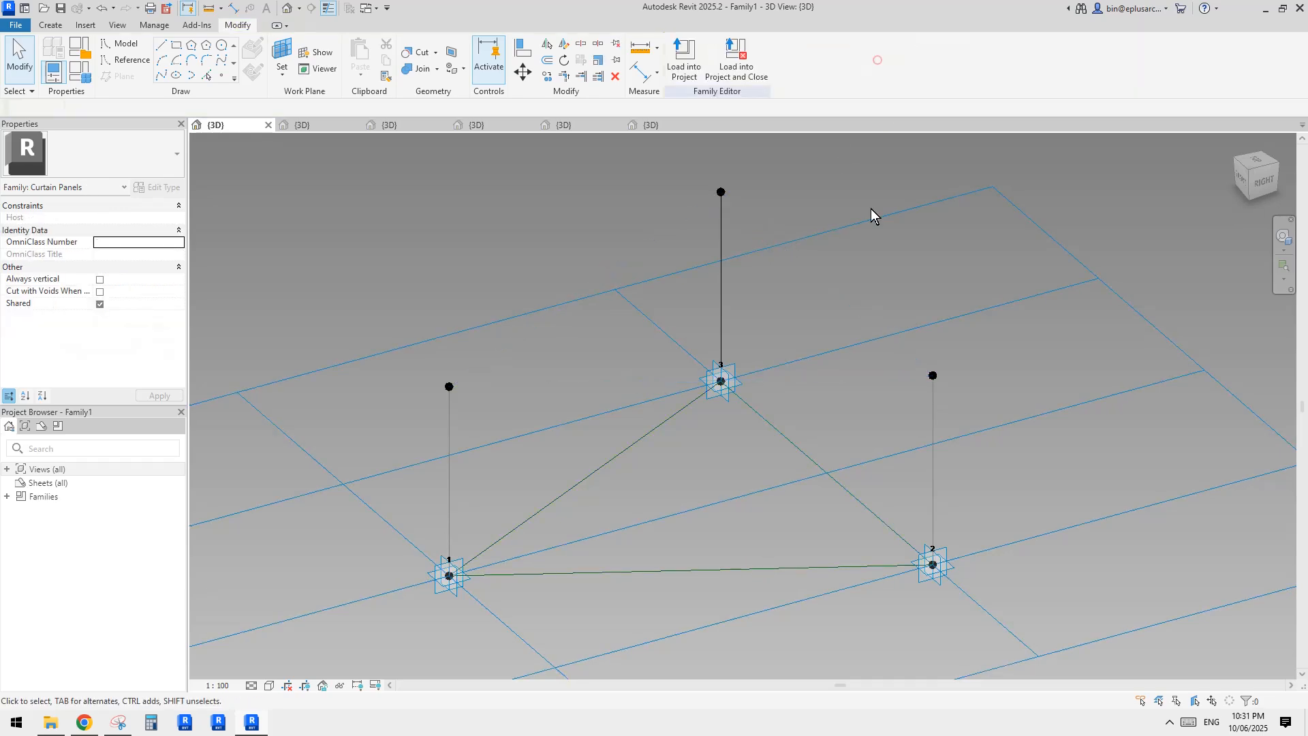
Dissolve the three vertical lines at points 1, 2 and 3, keeping the raised points.
click(721, 223)
scroll(754, 264, down, 2)
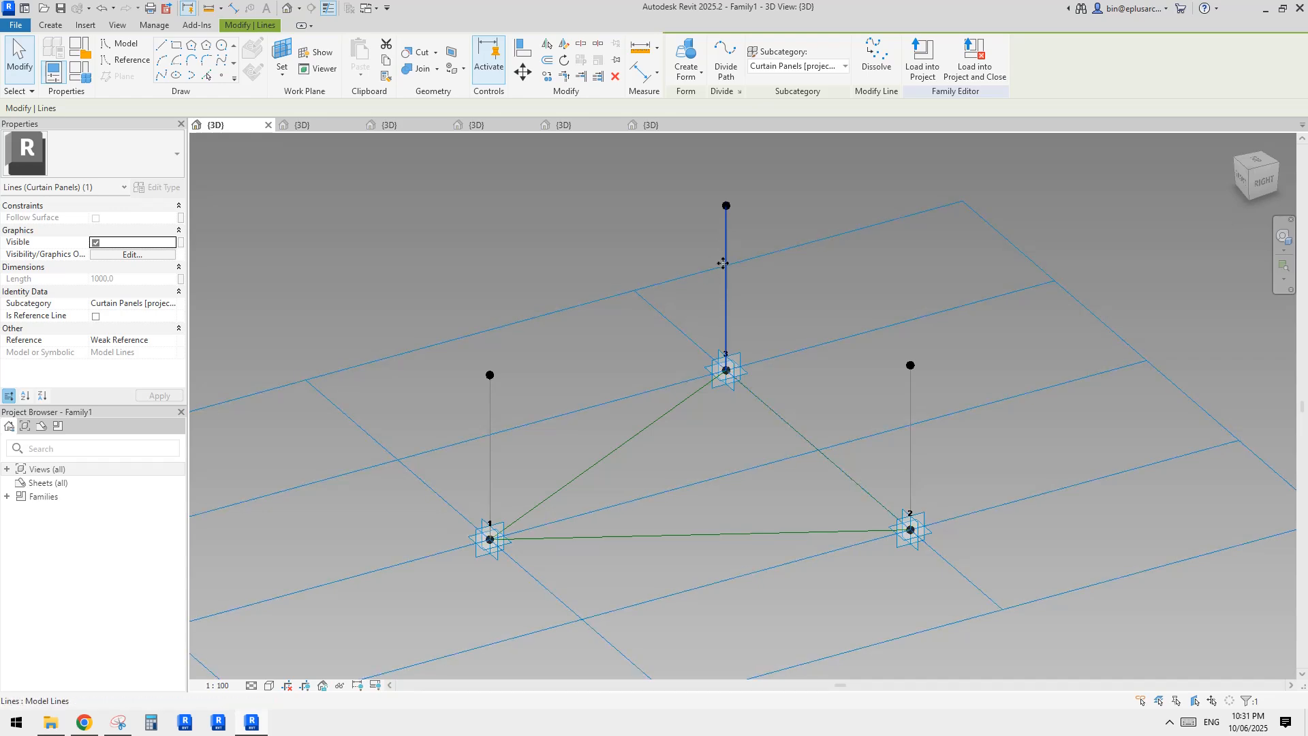
click(880, 55)
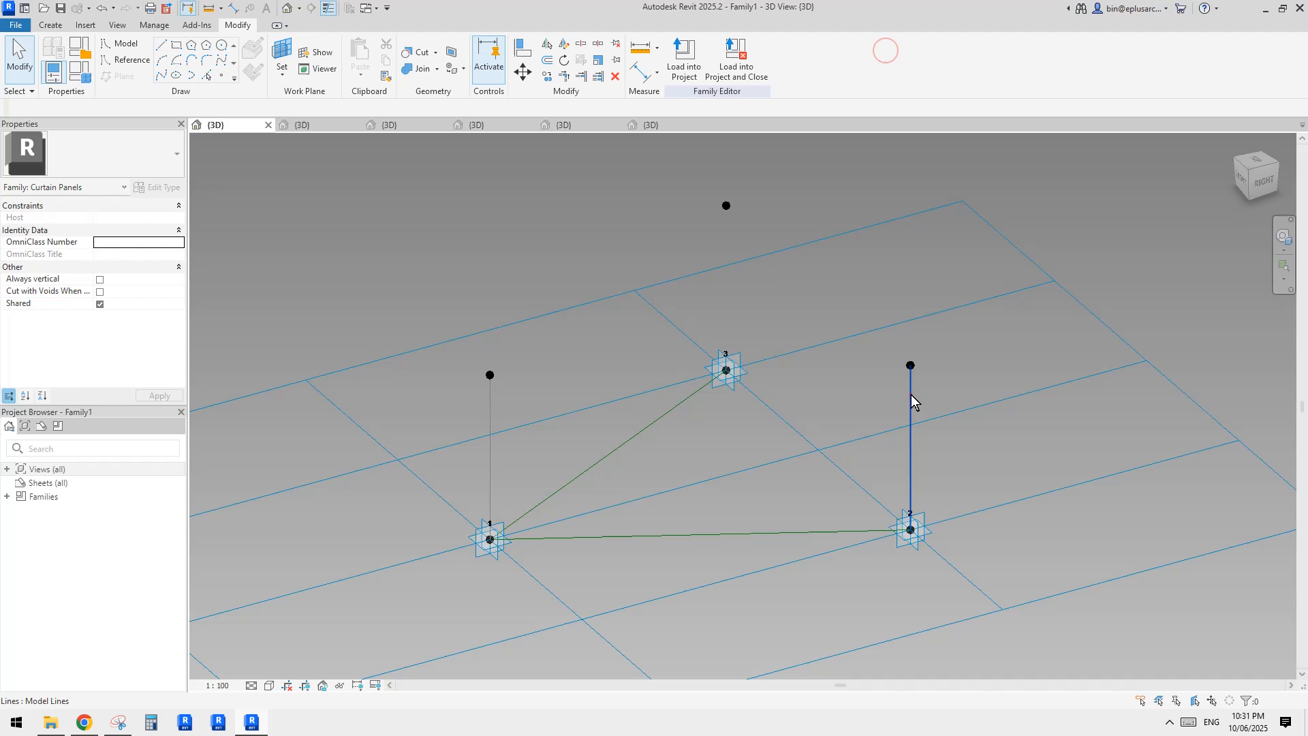
click(911, 400)
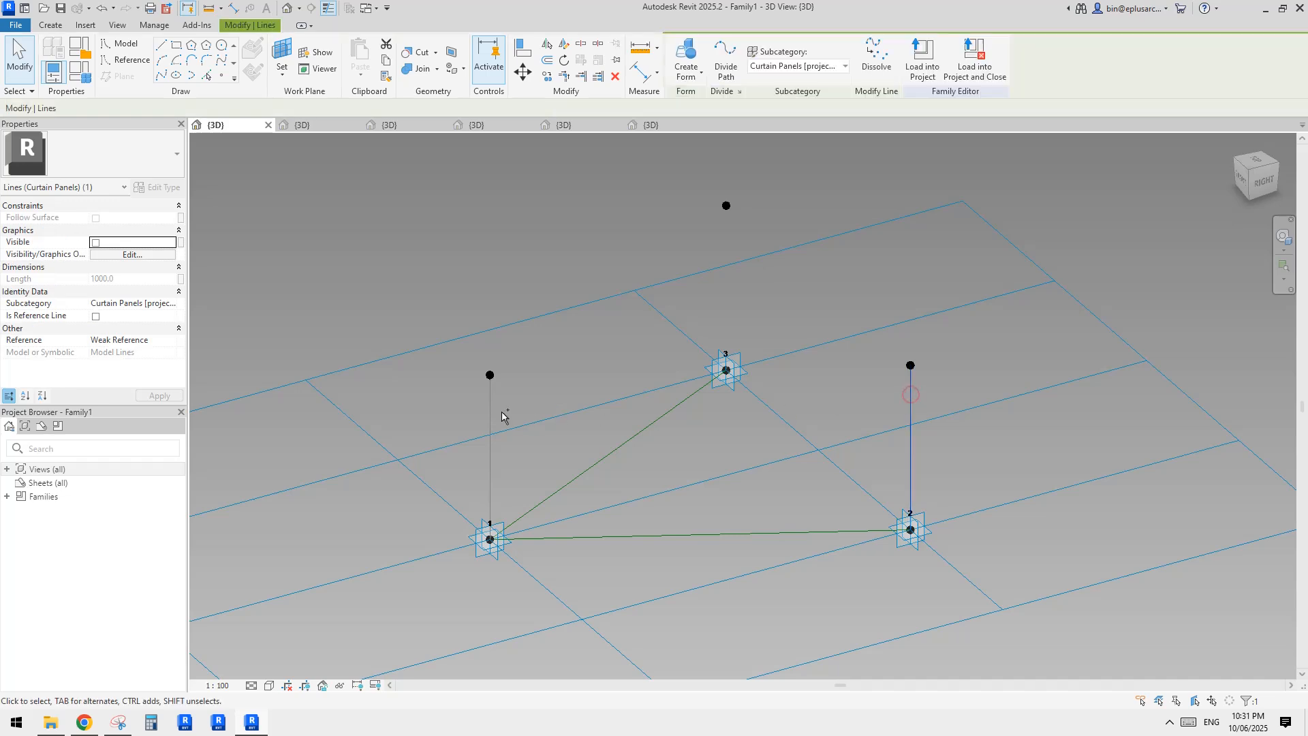
ctrl+click(492, 405)
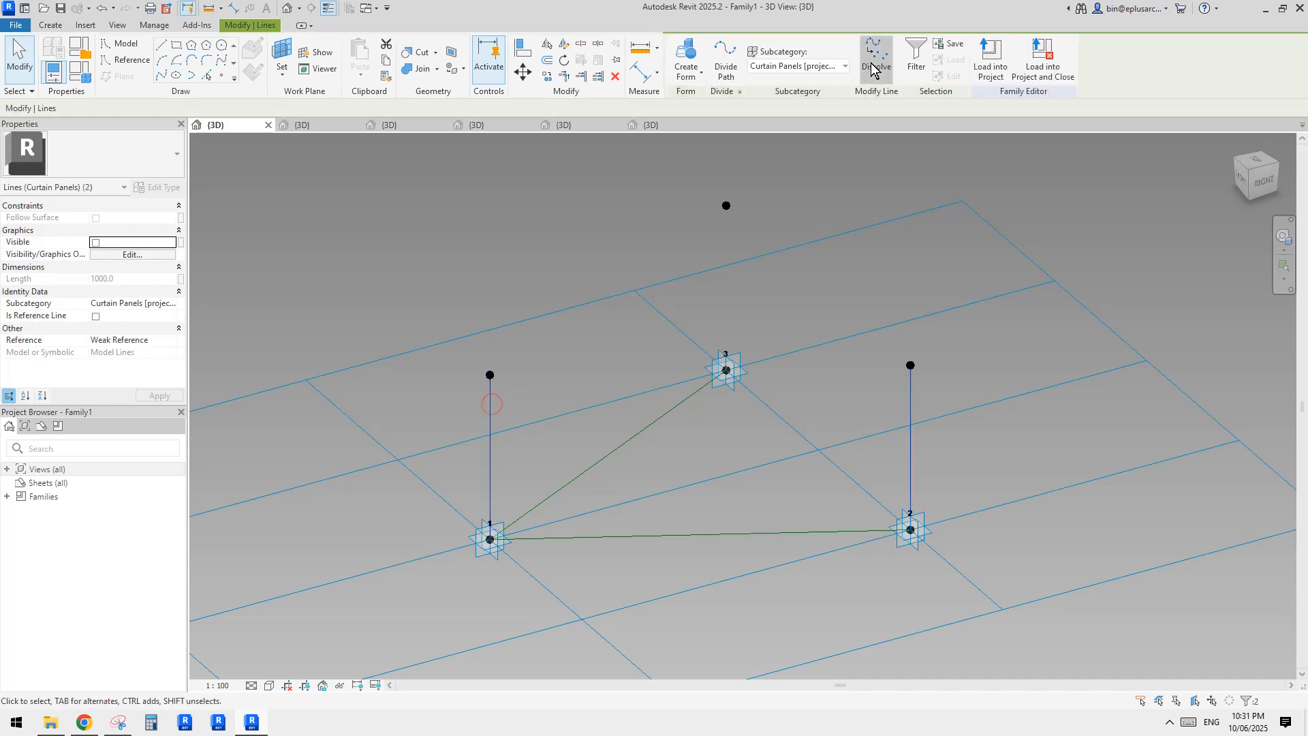
click(872, 68)
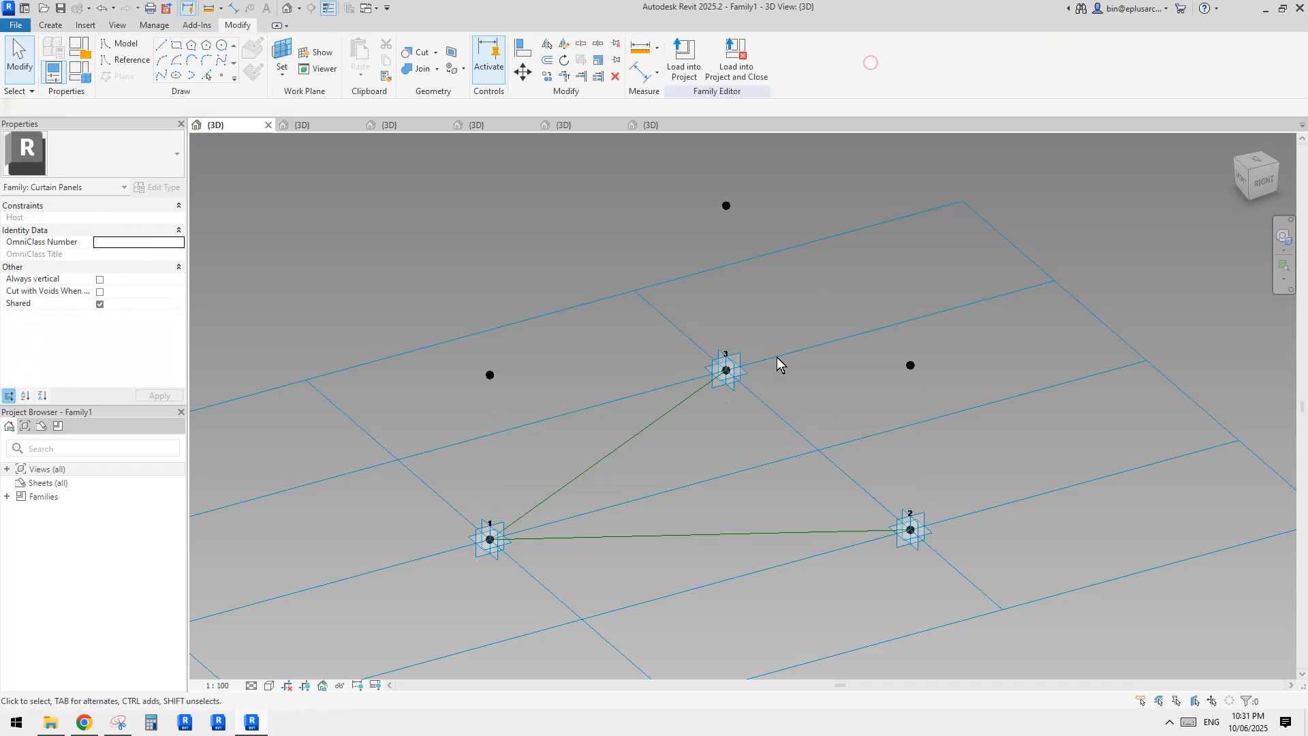
Place a Family4 component with D set to 50 from the raised point above point 1 to the one above point 3.
middle_drag(776, 357, 788, 356)
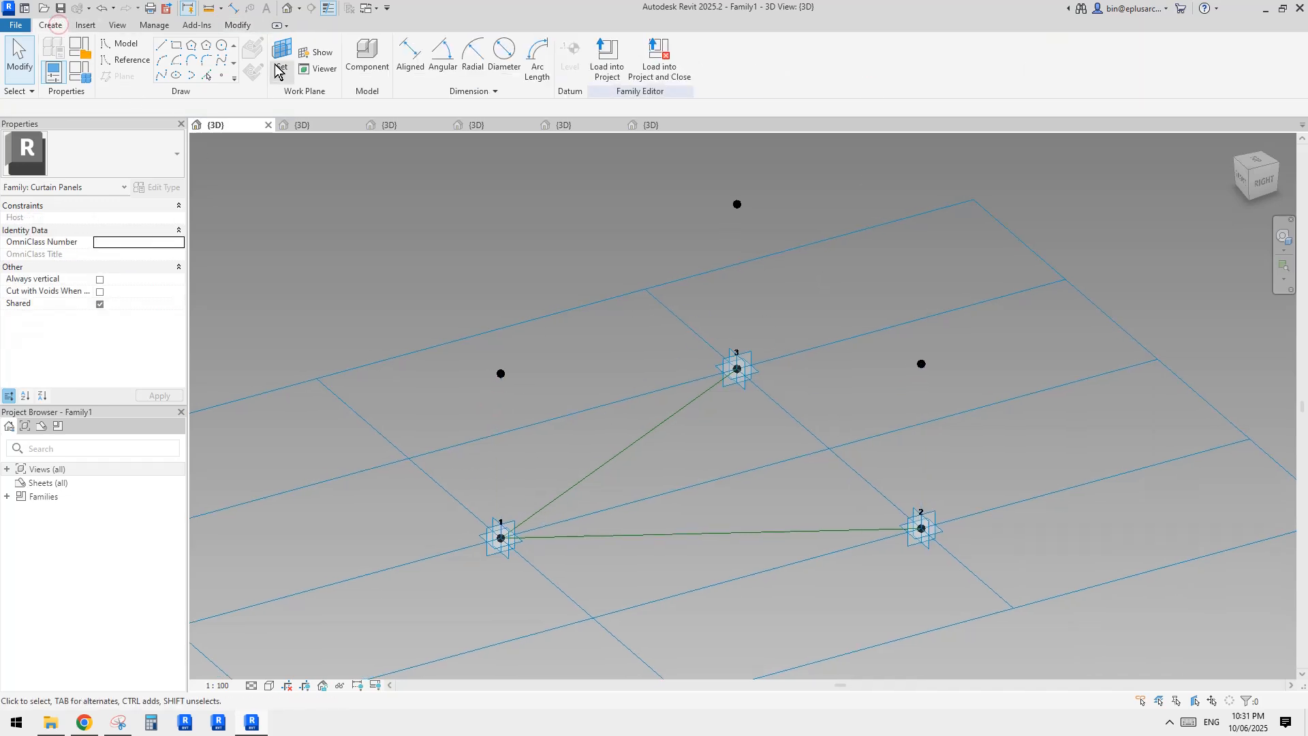
click(367, 56)
click(120, 254)
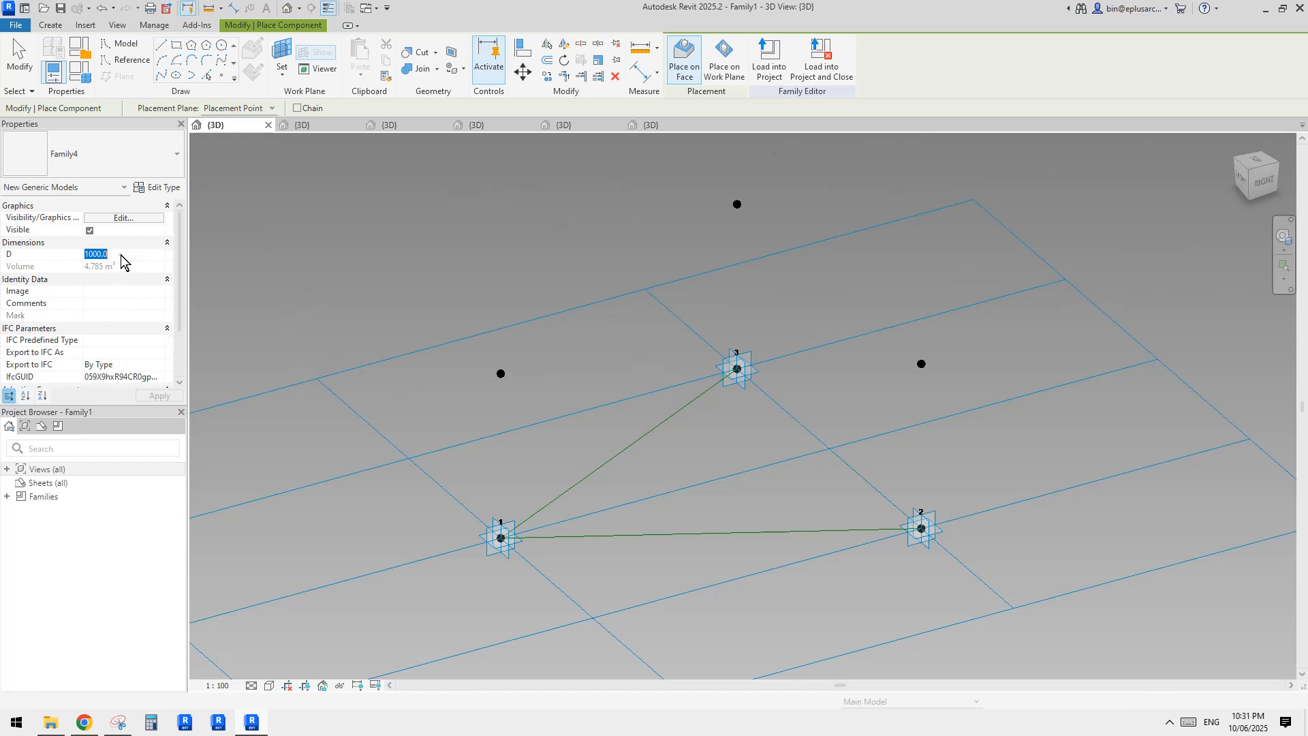
text(50)
key(Return)
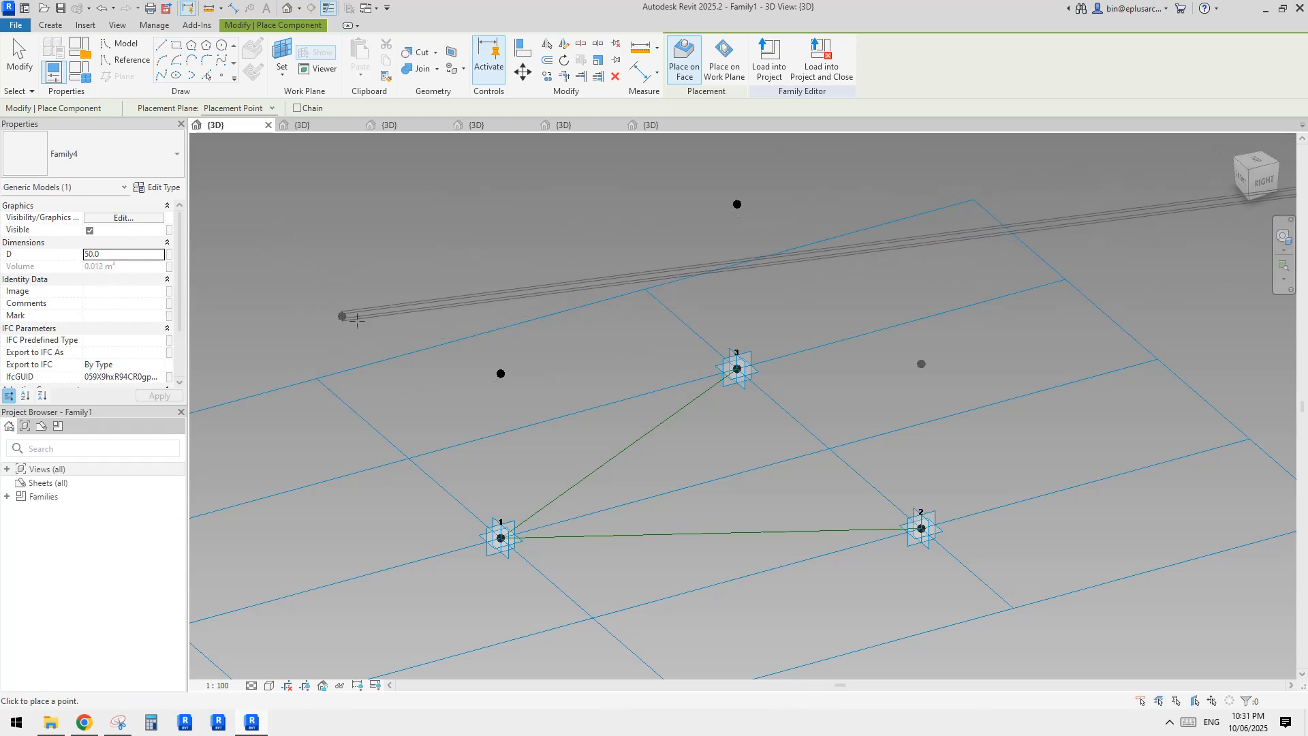
middle_drag(416, 379, 418, 376)
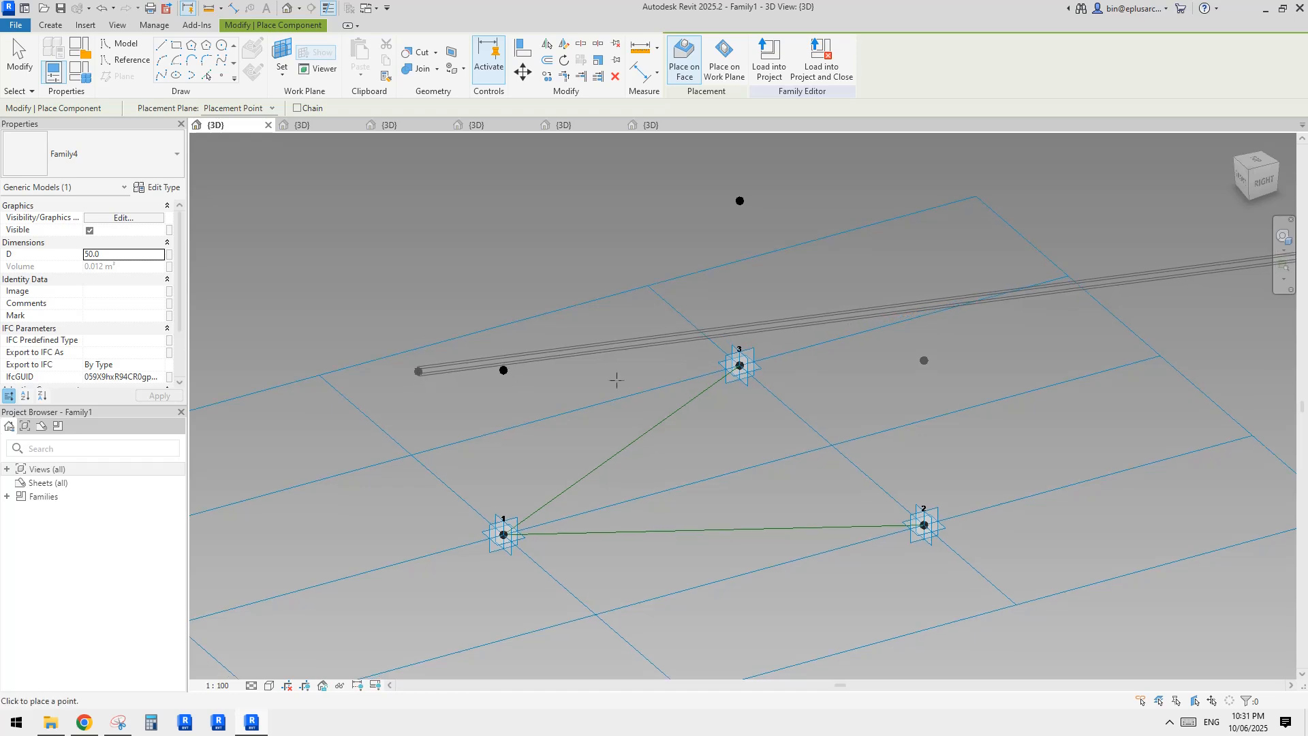
middle_drag(573, 438, 567, 450)
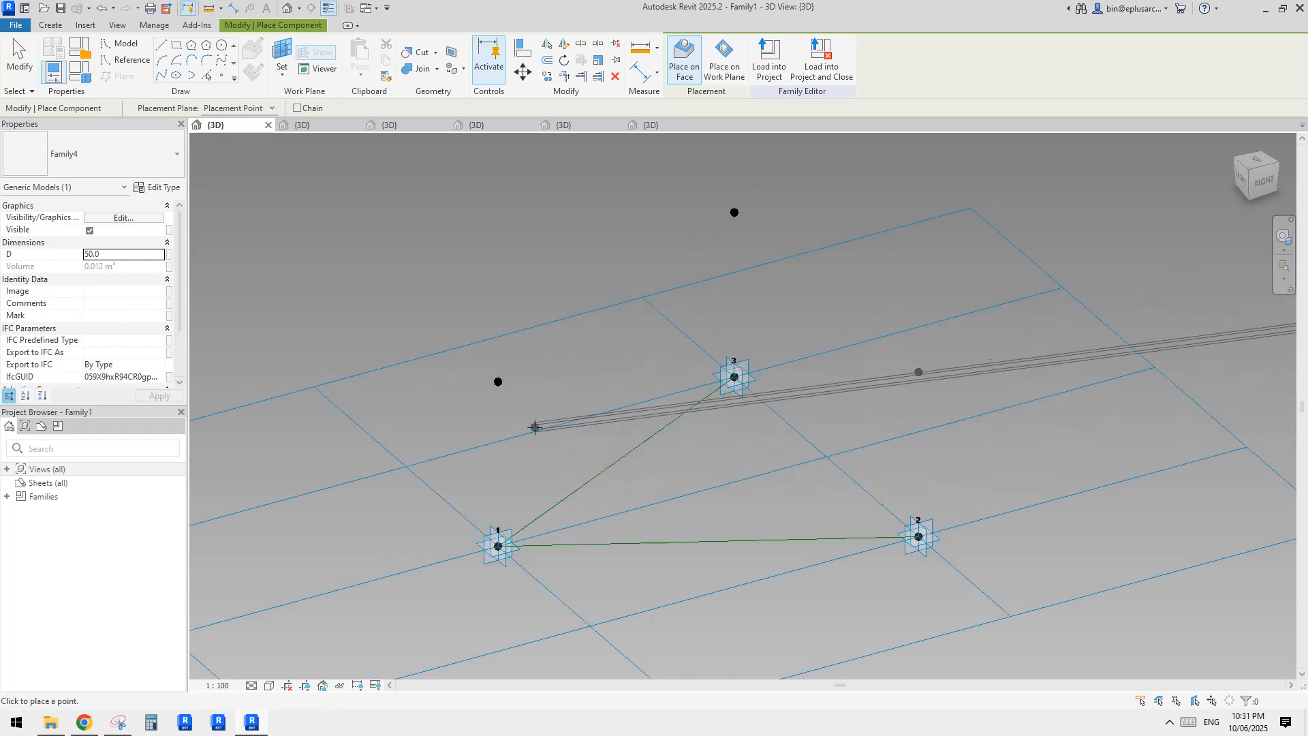
middle_drag(547, 377, 536, 416)
click(486, 420)
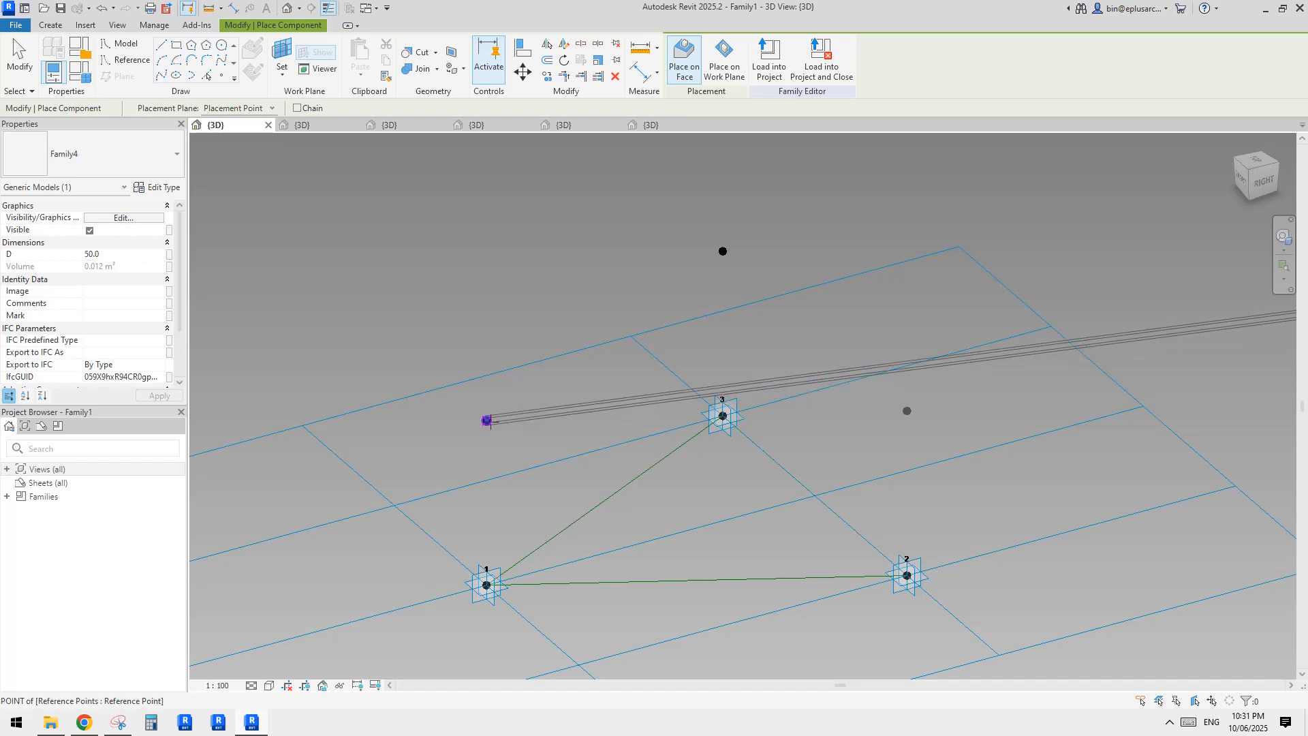
click(721, 252)
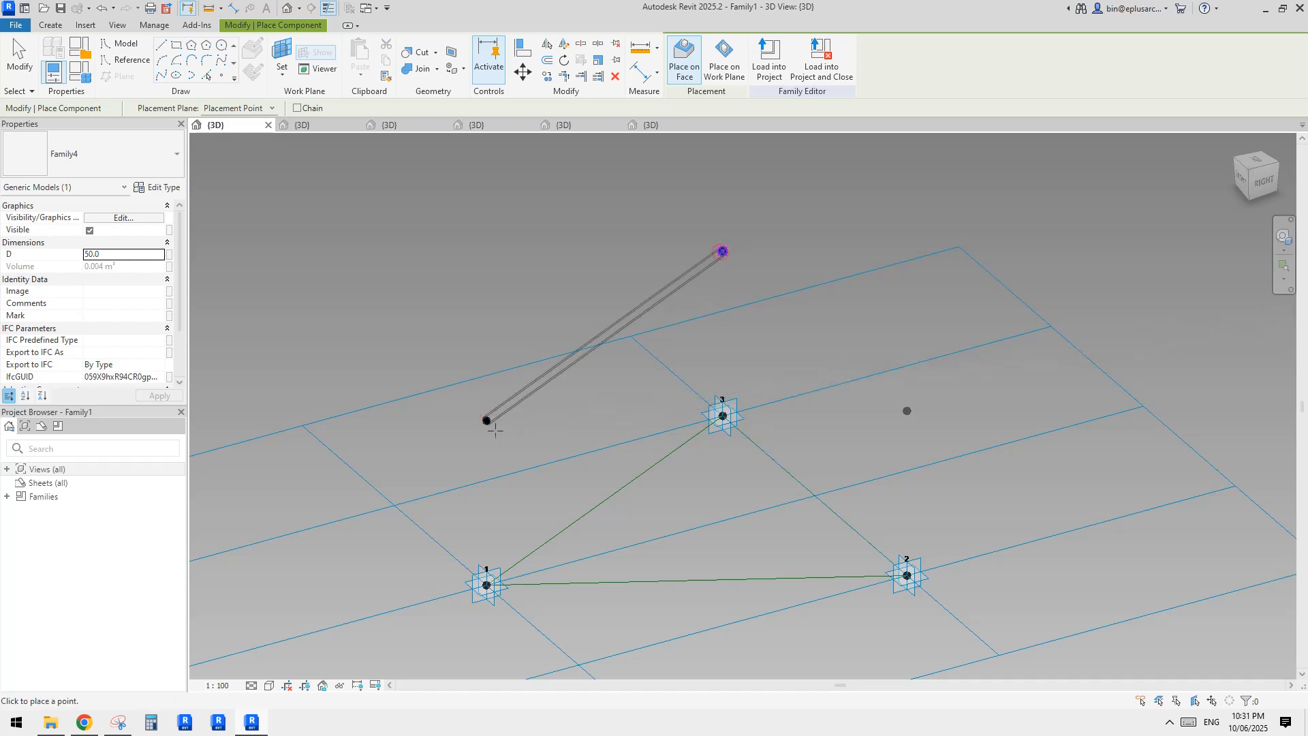
Place two more Family4 tubes to close the raised triangle, from above point 1 to above point 2 and on to above point 3.
click(487, 421)
click(907, 411)
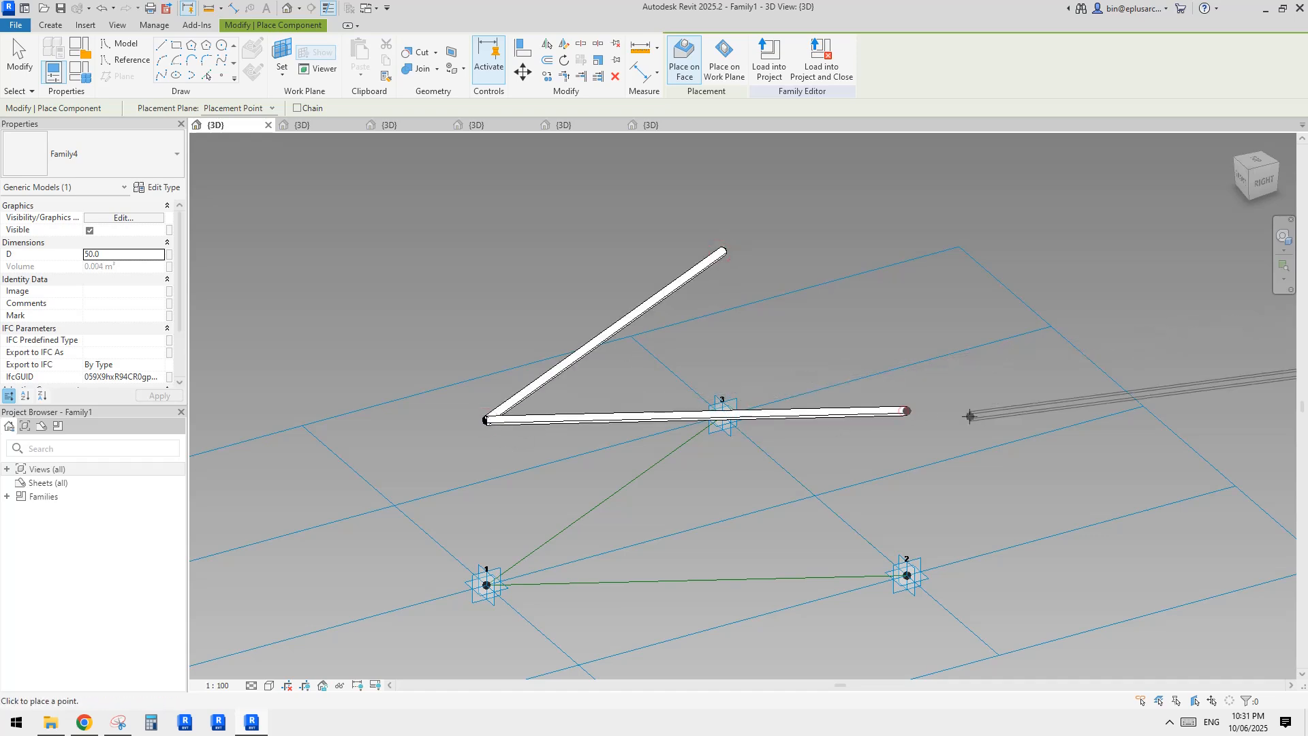
click(723, 252)
Place Family4 tubes along the lower triangle between points 1, 2 and 3, plus a vertical tube joining point 1 to its raised point.
middle_drag(812, 491, 837, 379)
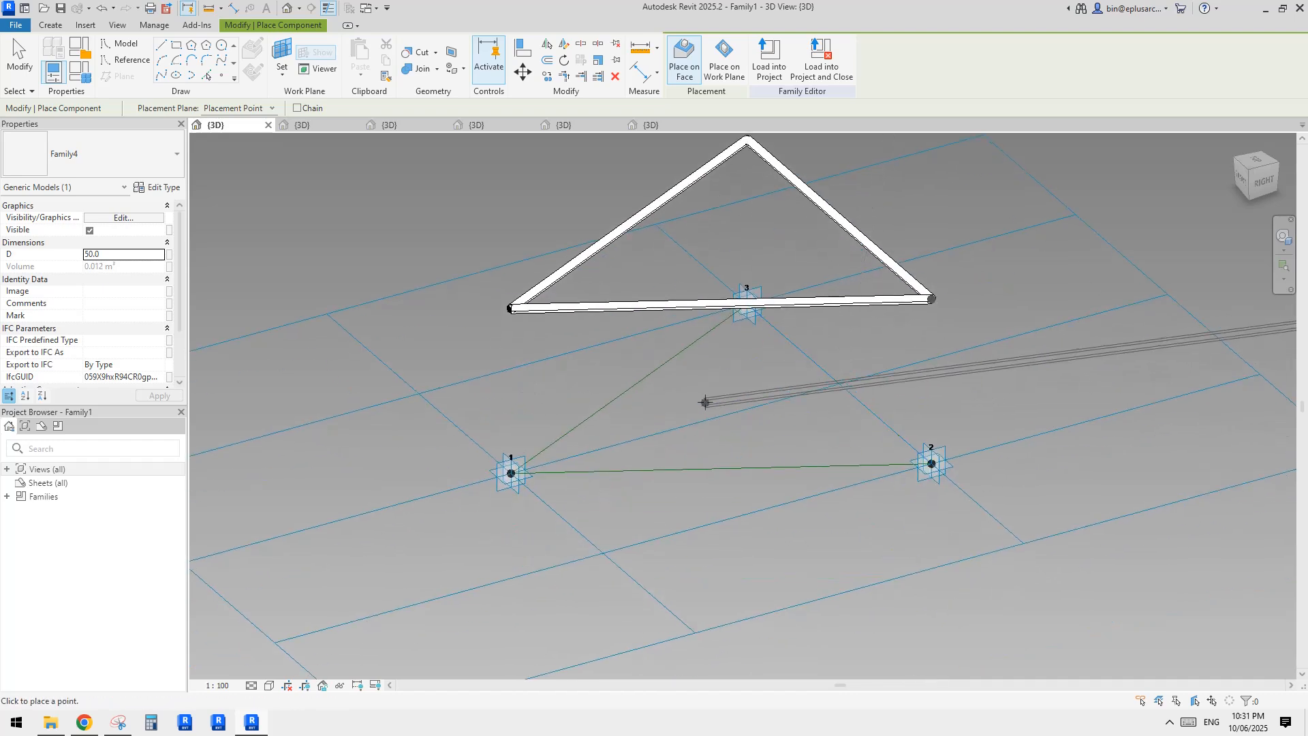
click(511, 473)
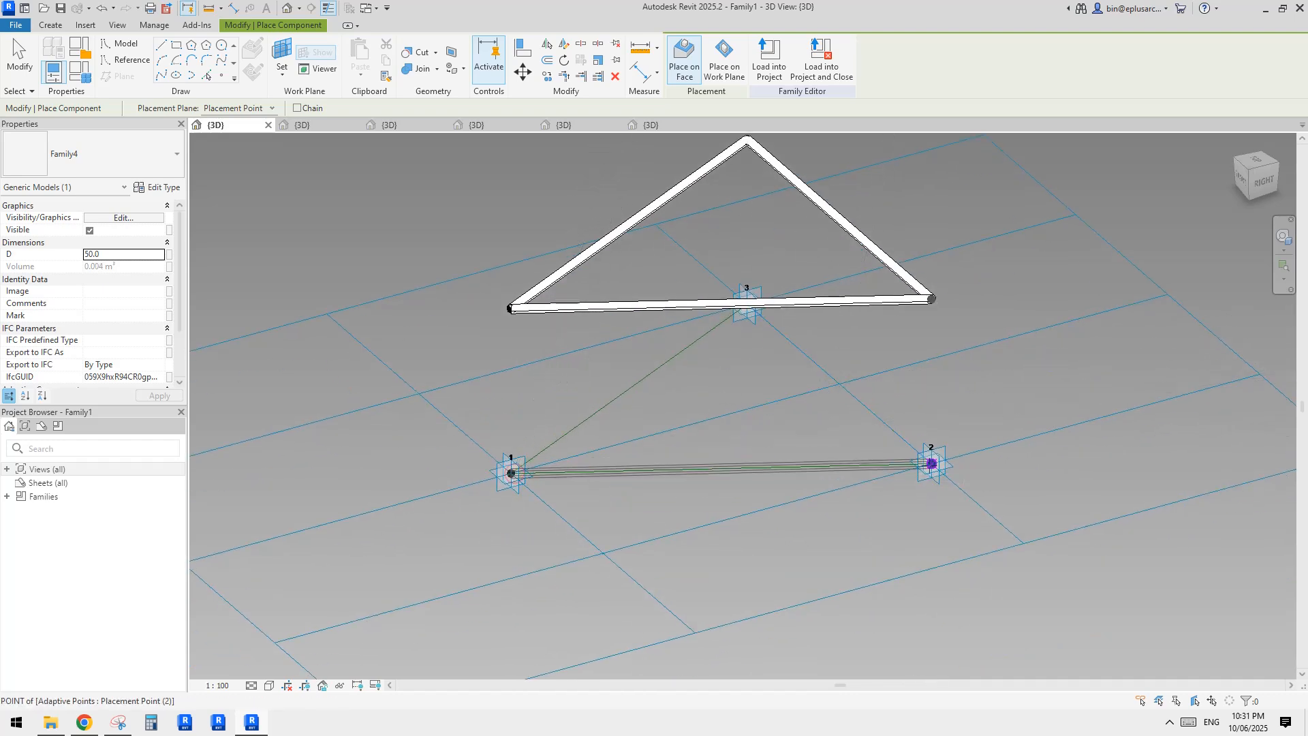
click(931, 464)
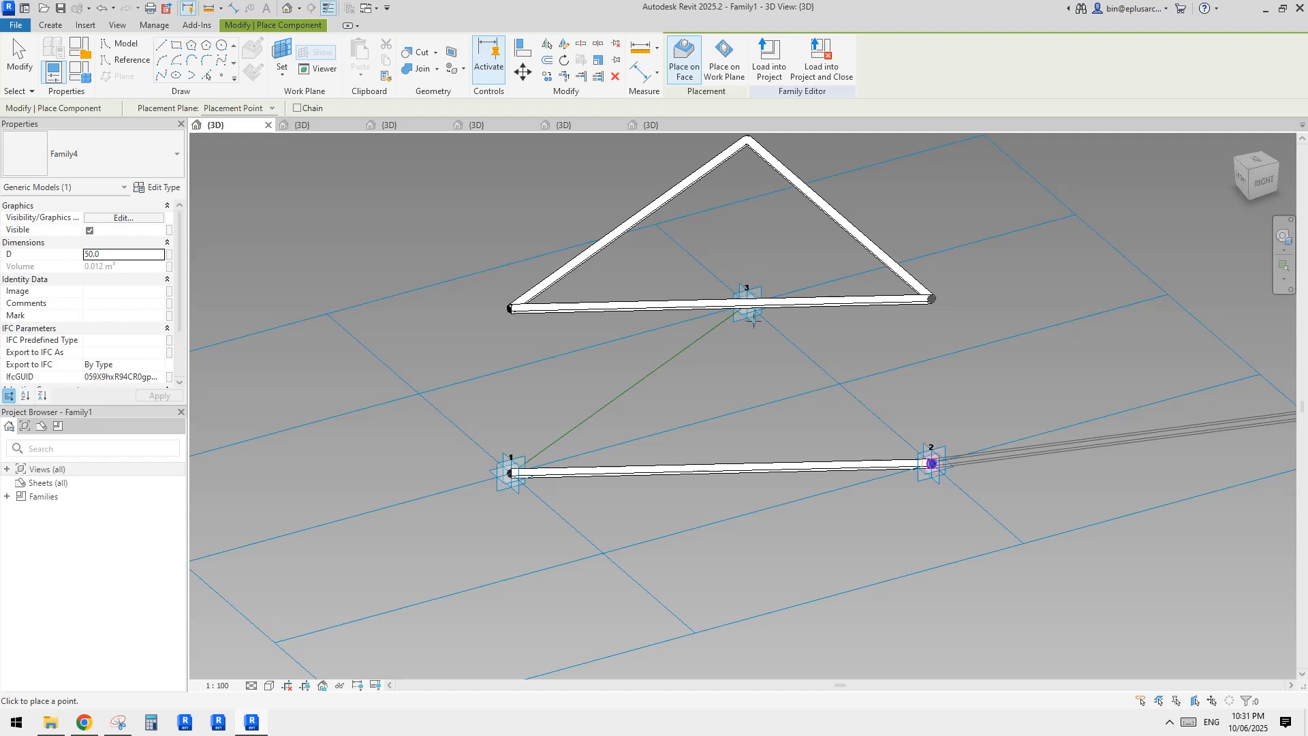
shift+middle_drag(763, 376, 774, 337)
click(743, 341)
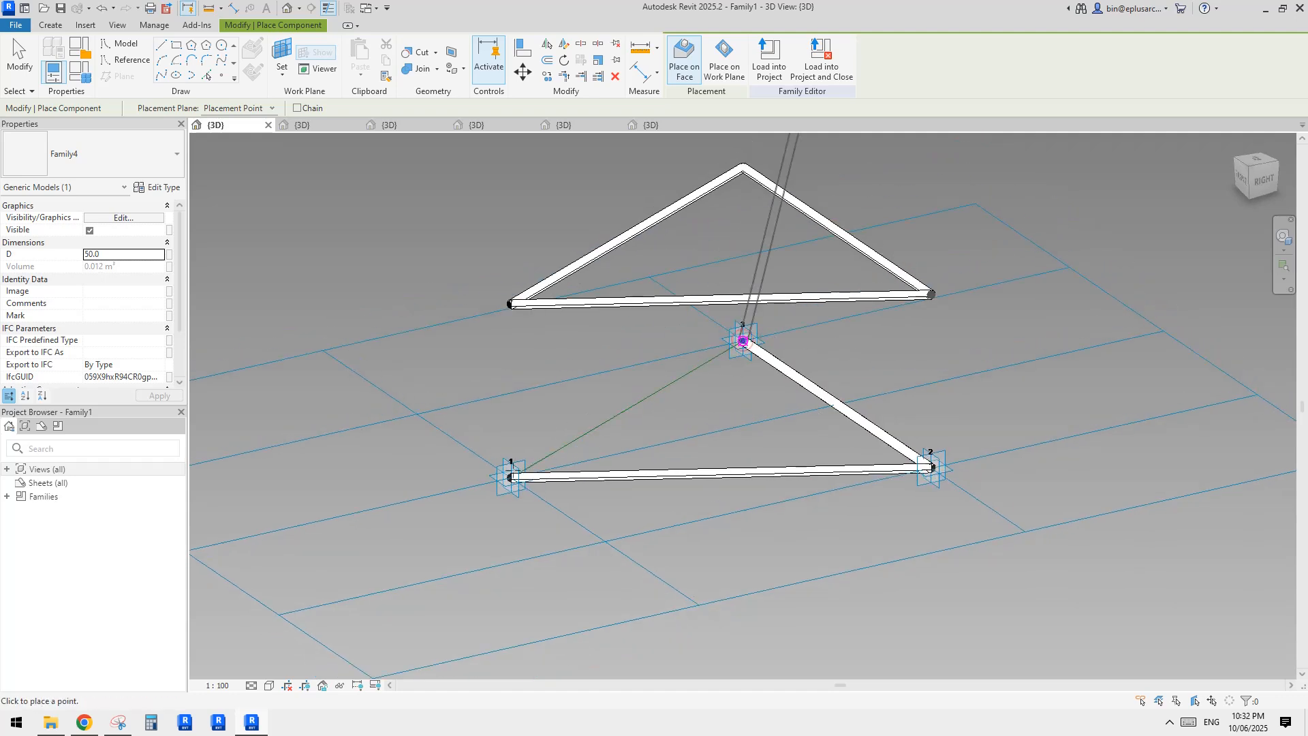
click(511, 477)
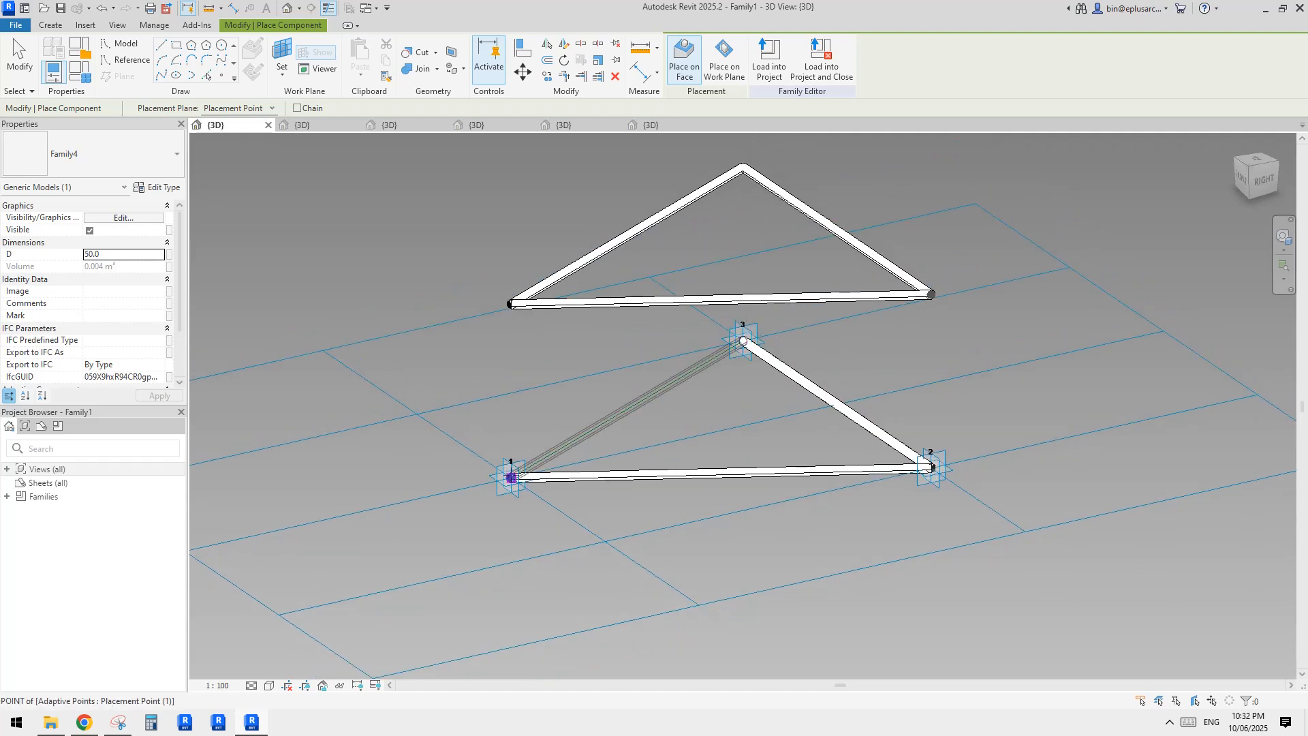
click(510, 304)
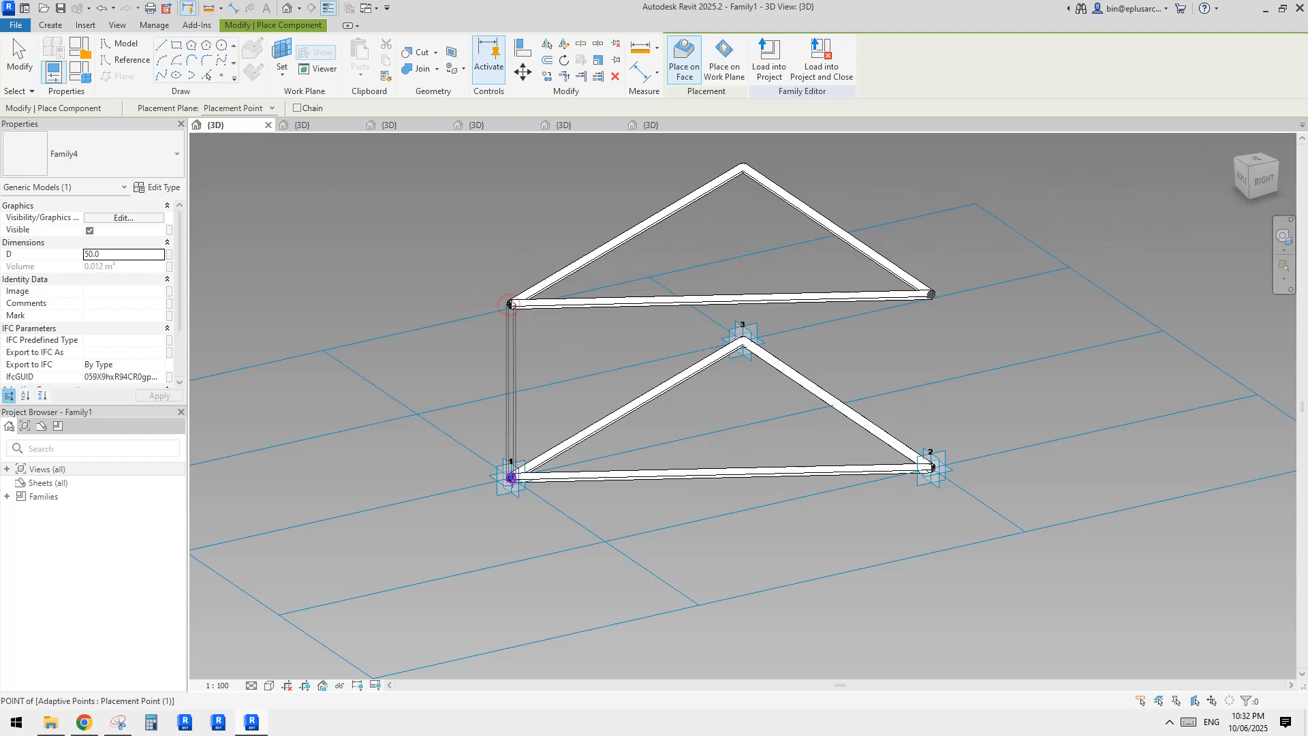
click(511, 477)
Reload the Family1 triangle panel into Family2, overwriting the existing version.
click(769, 58)
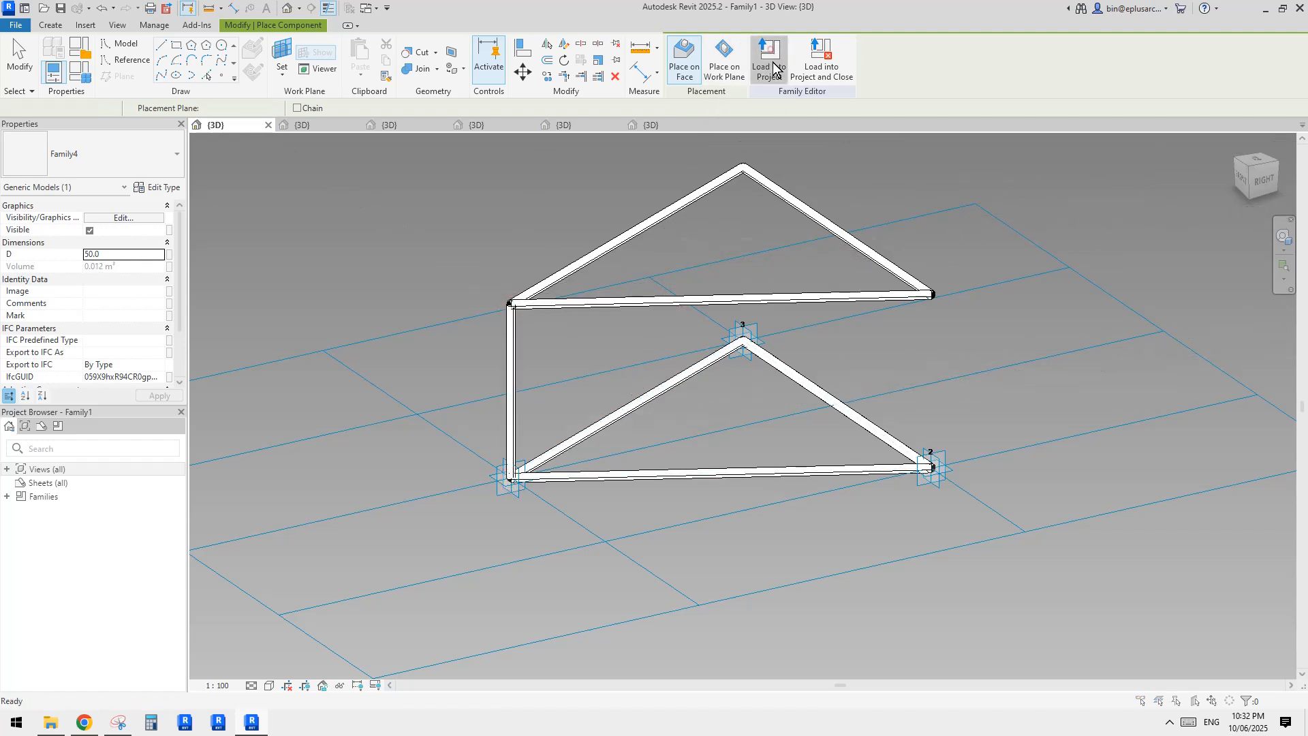
click(691, 304)
click(744, 469)
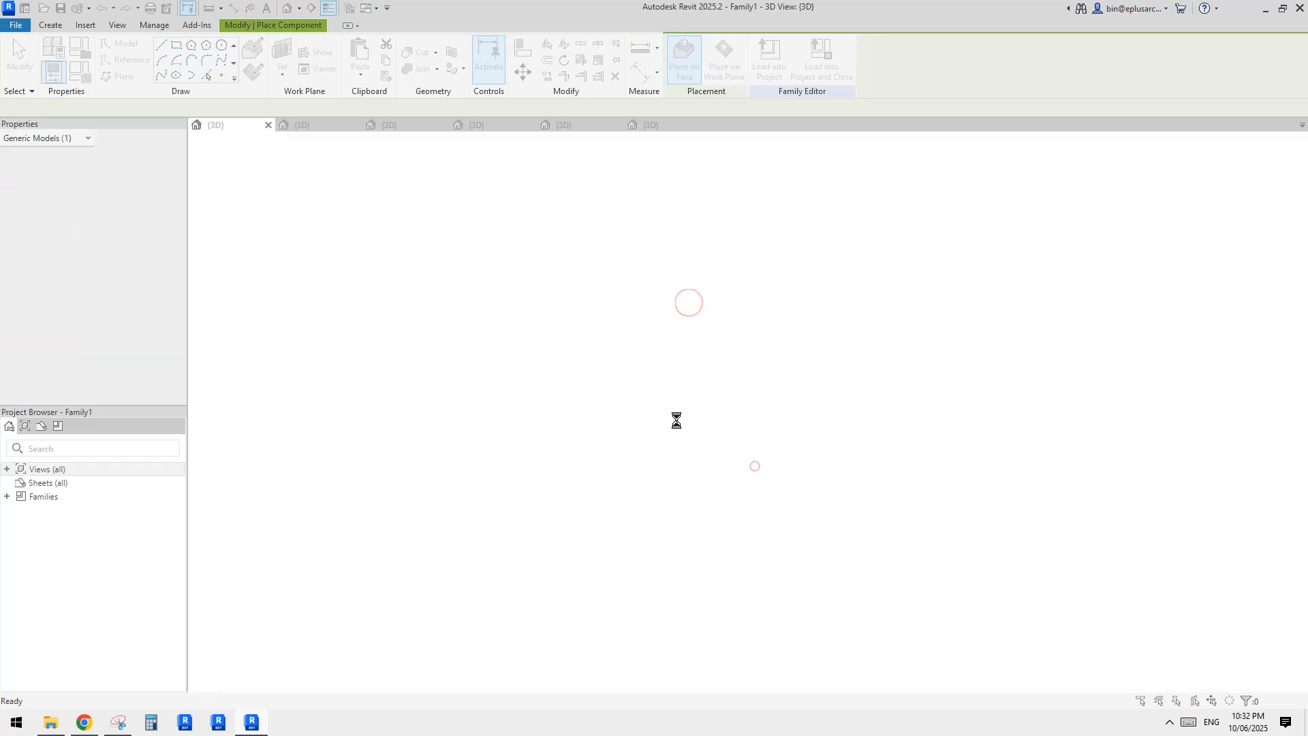
click(635, 321)
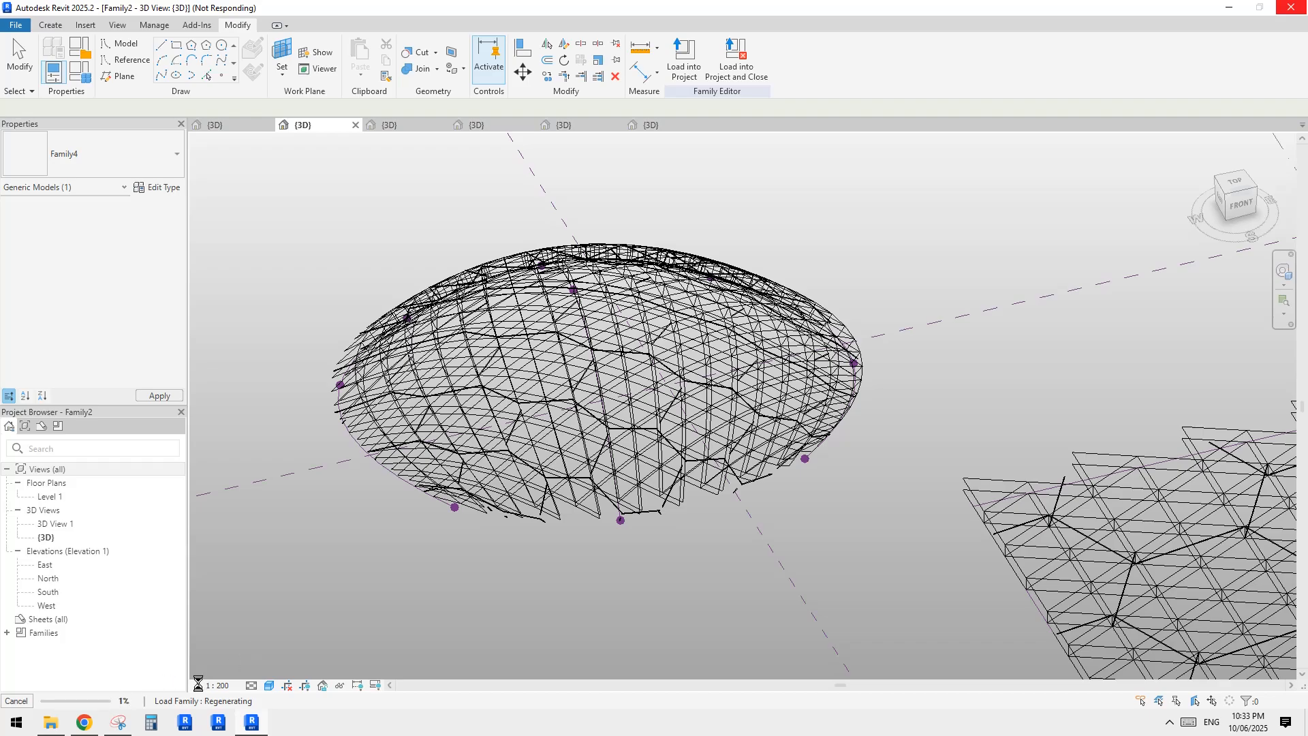
Switch to Chrome and examine the structure photo and dome elevation in the Reddit post, then return to the Family2 view in Revit.
click(84, 724)
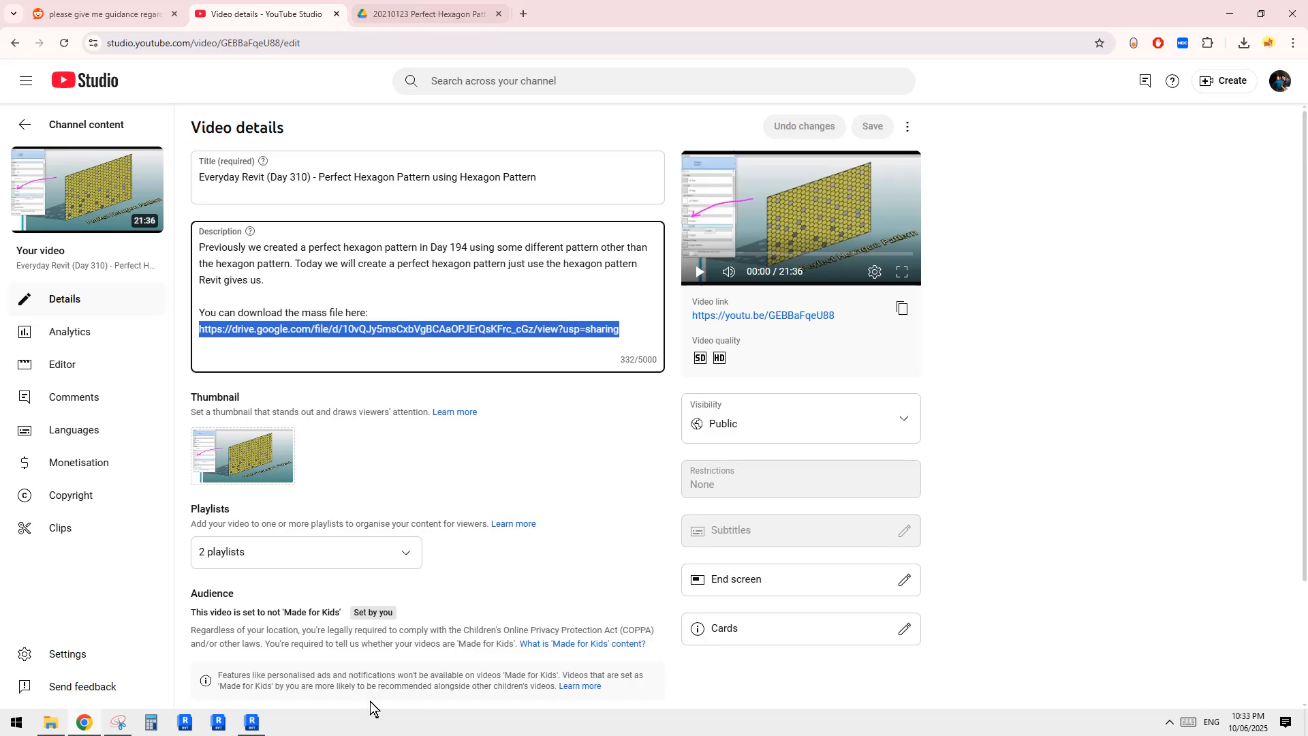
click(251, 723)
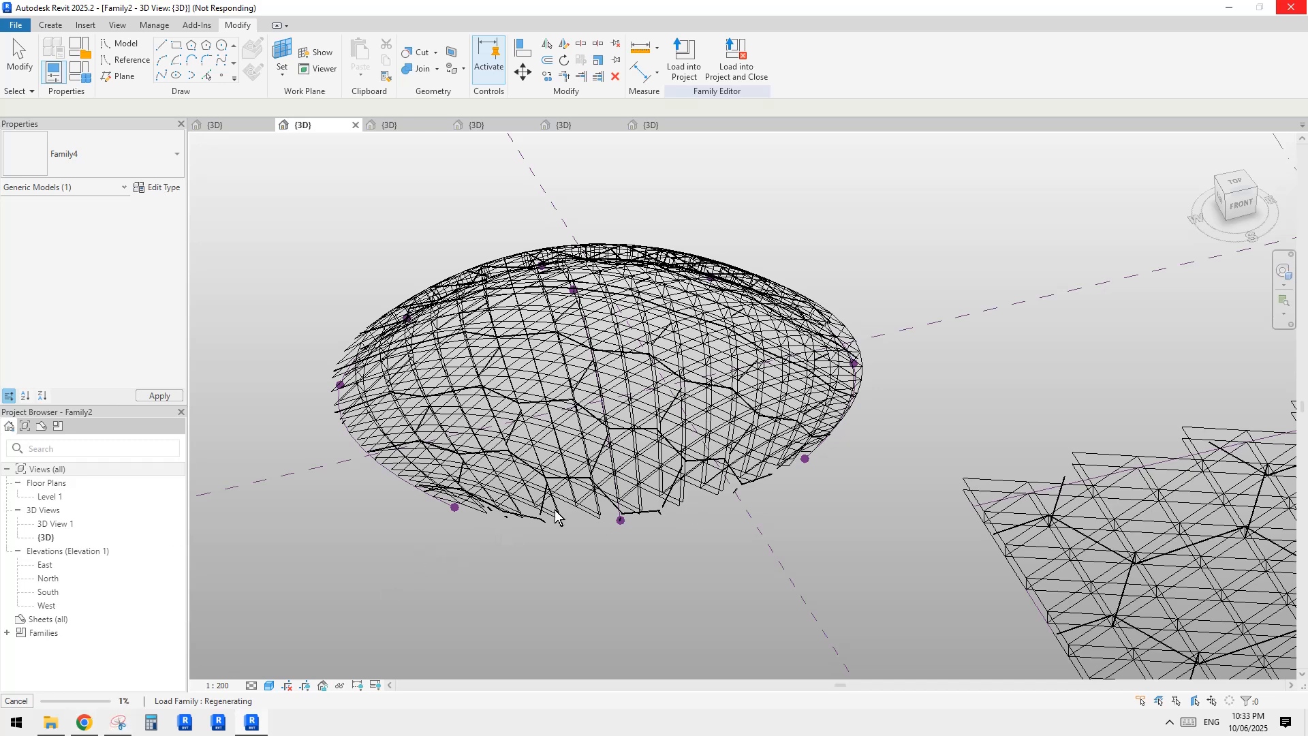
click(84, 724)
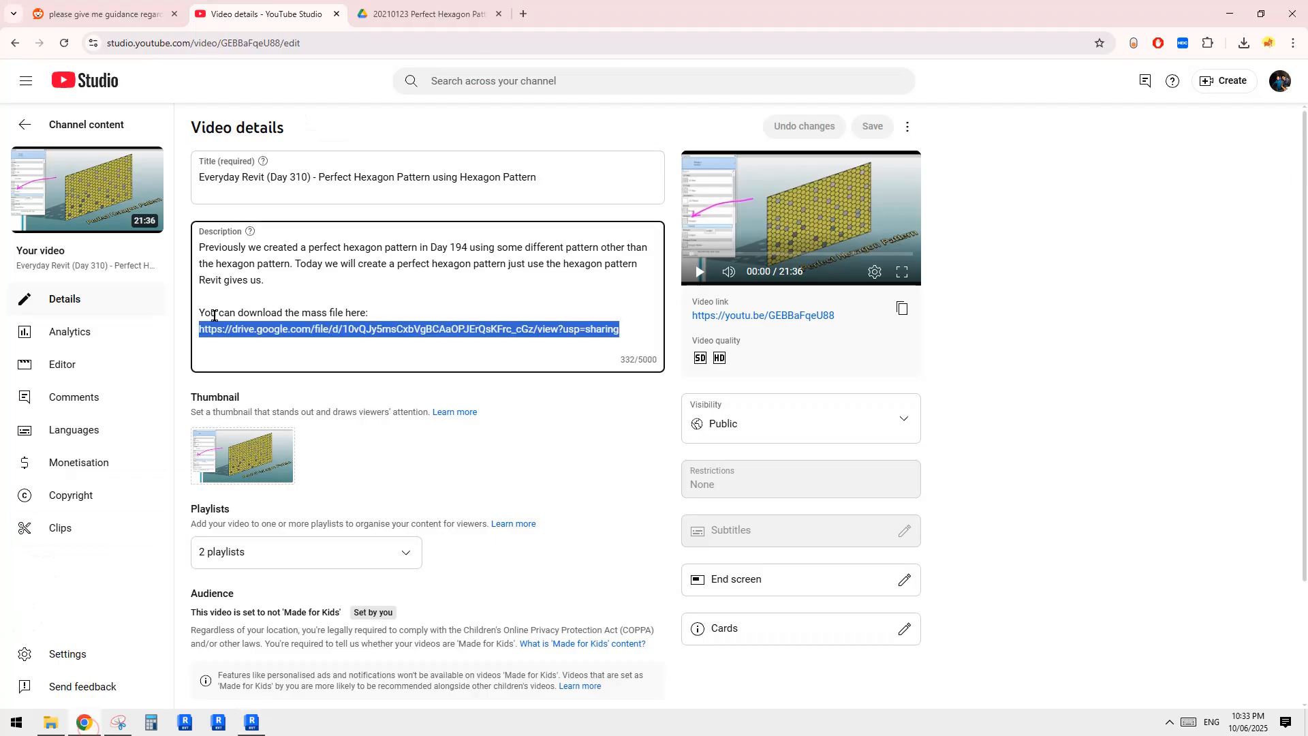
click(117, 17)
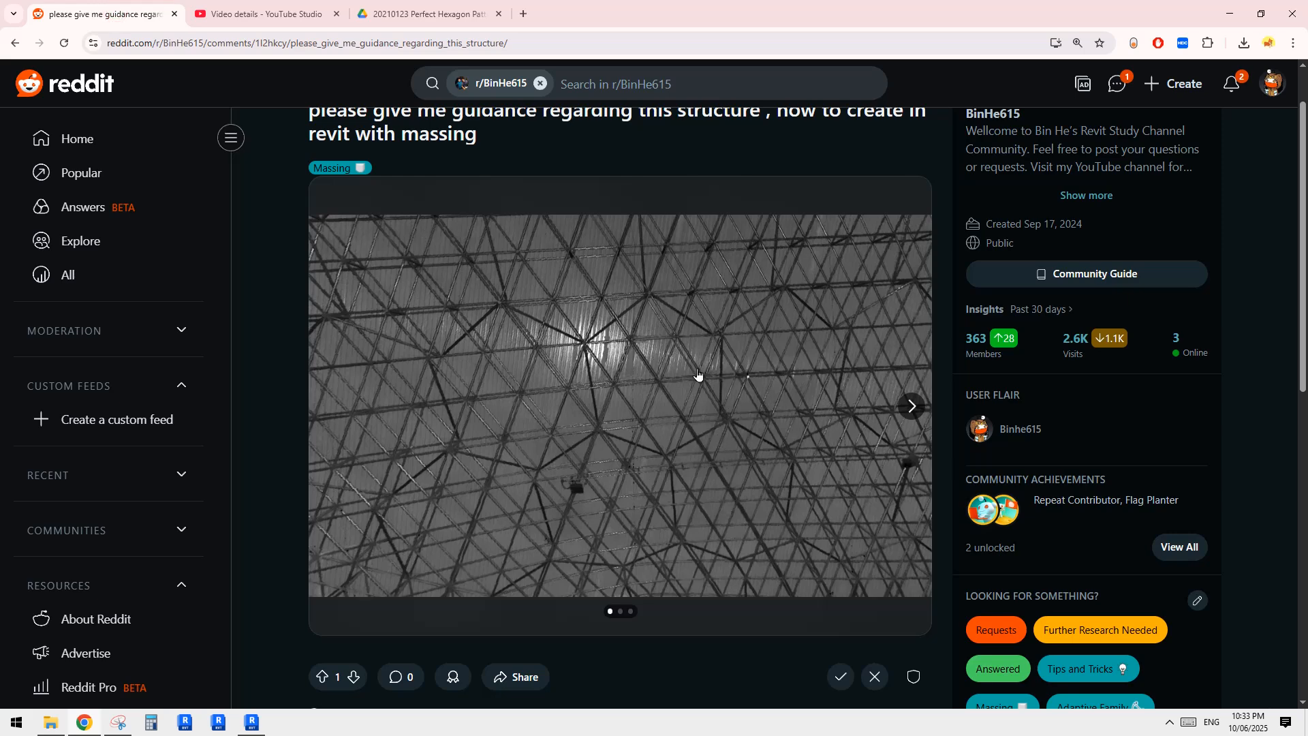
click(912, 406)
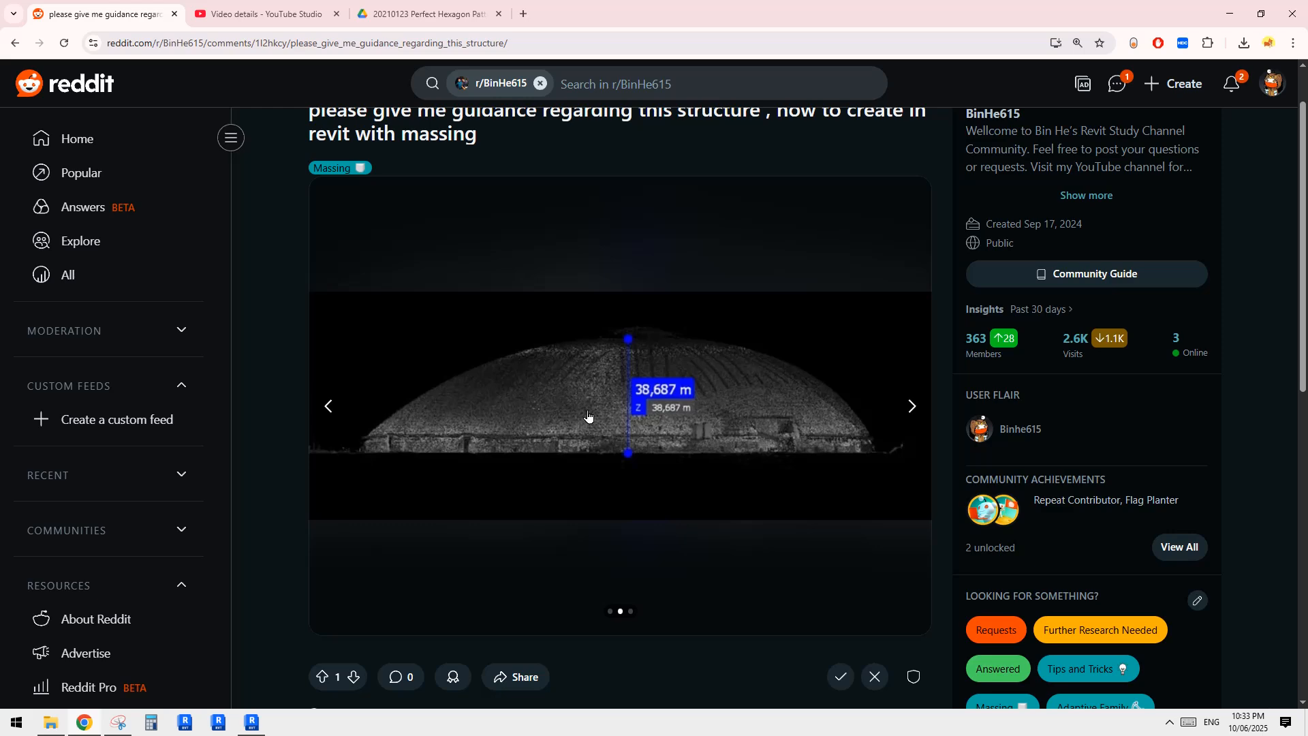
click(327, 407)
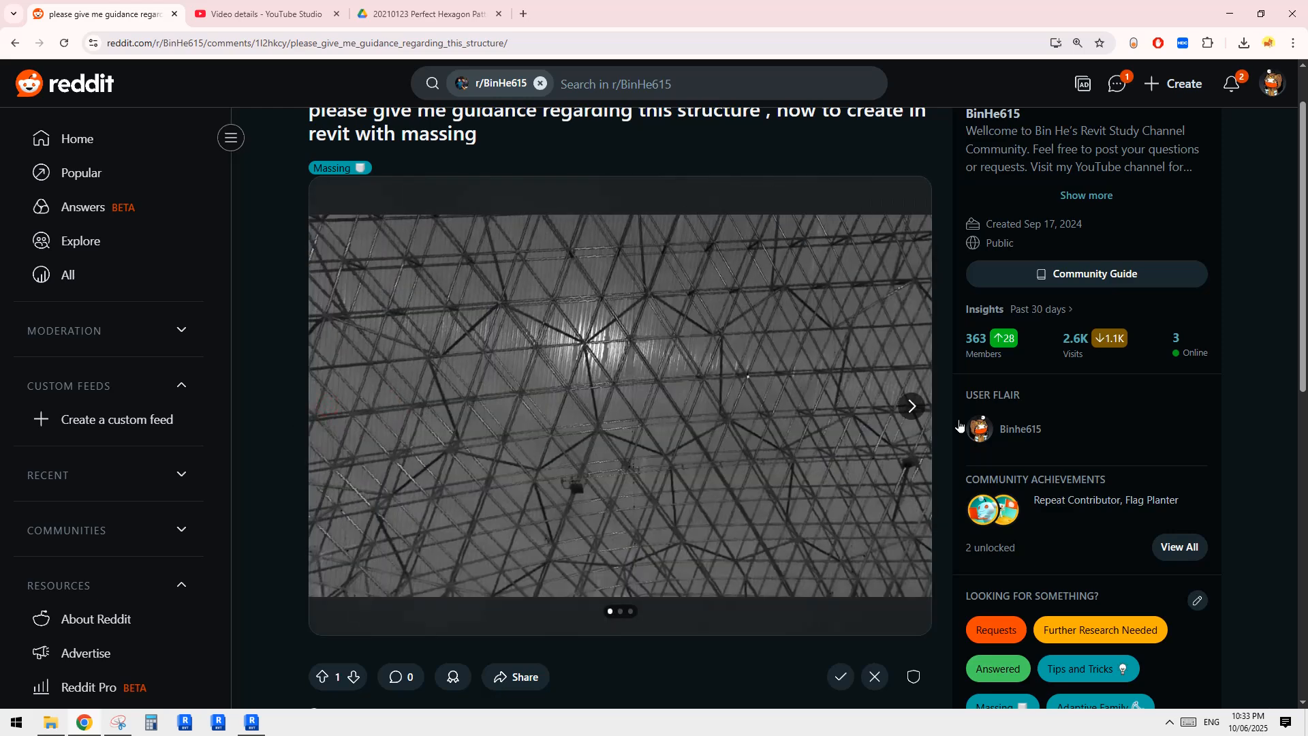
click(912, 406)
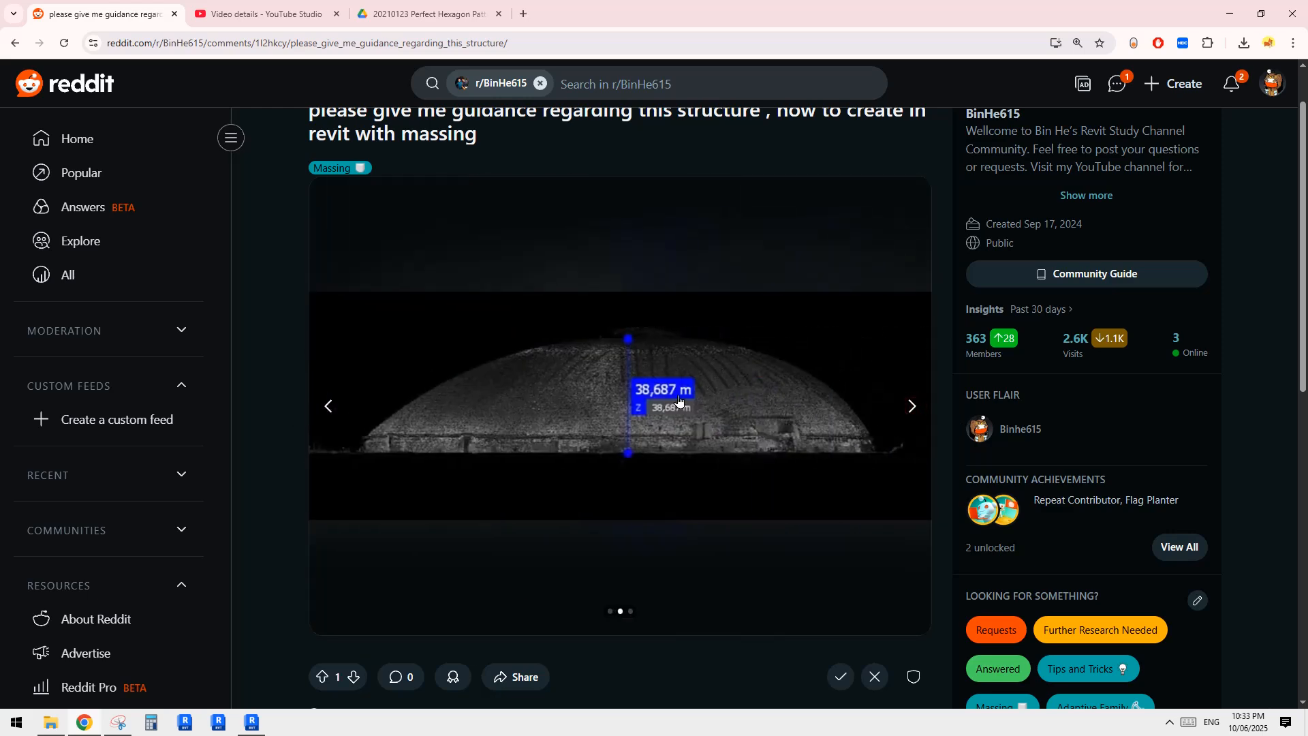
click(327, 409)
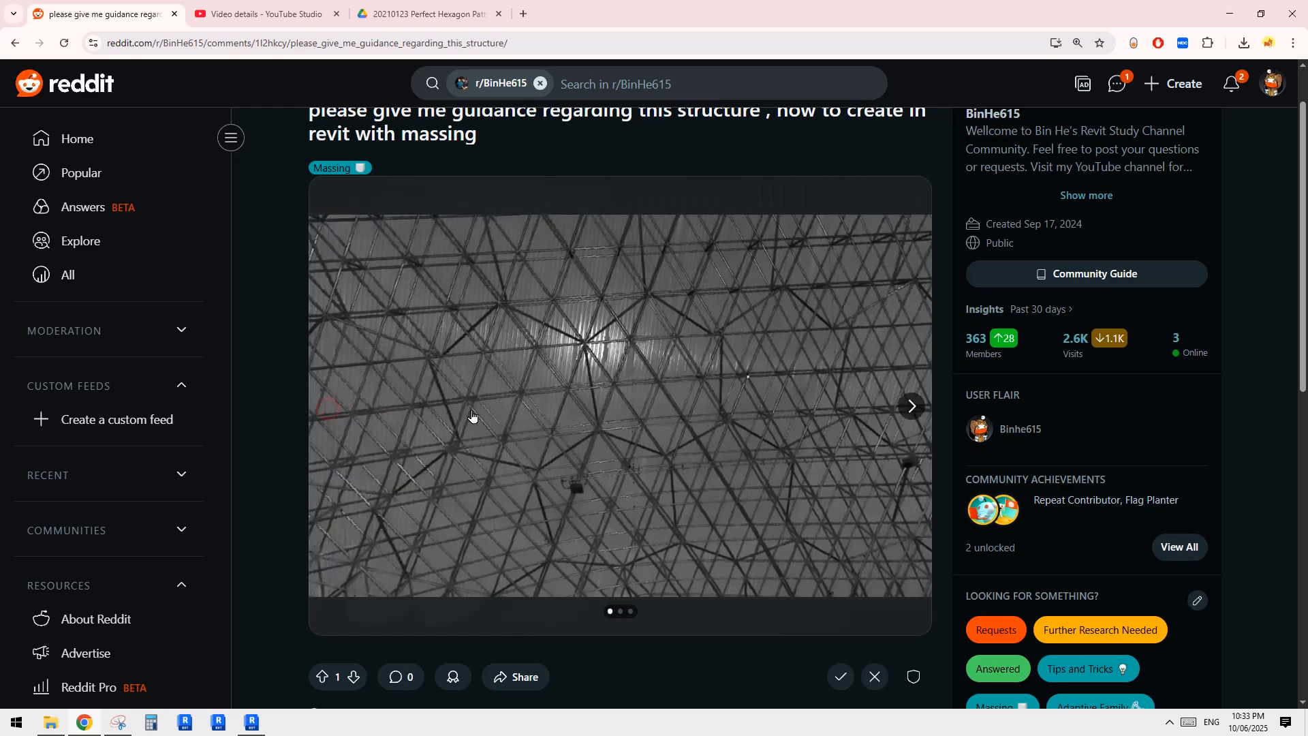
click(910, 406)
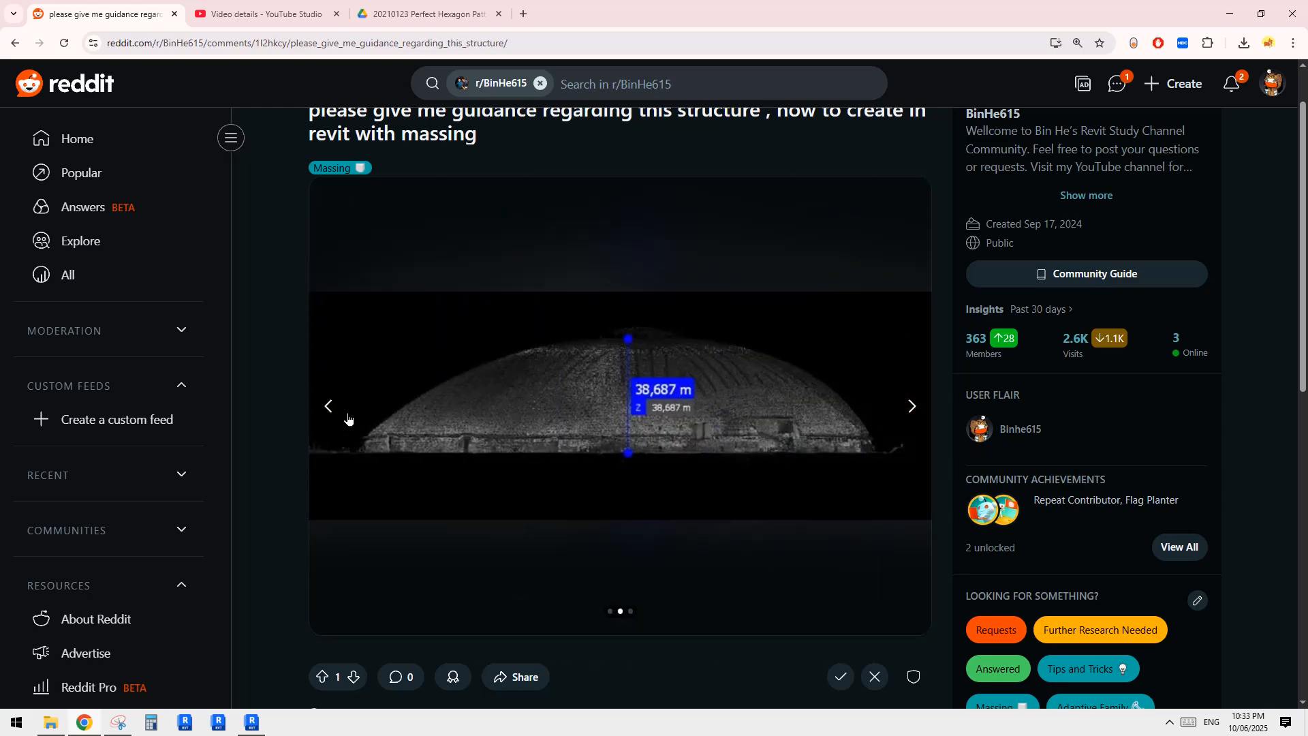
click(328, 409)
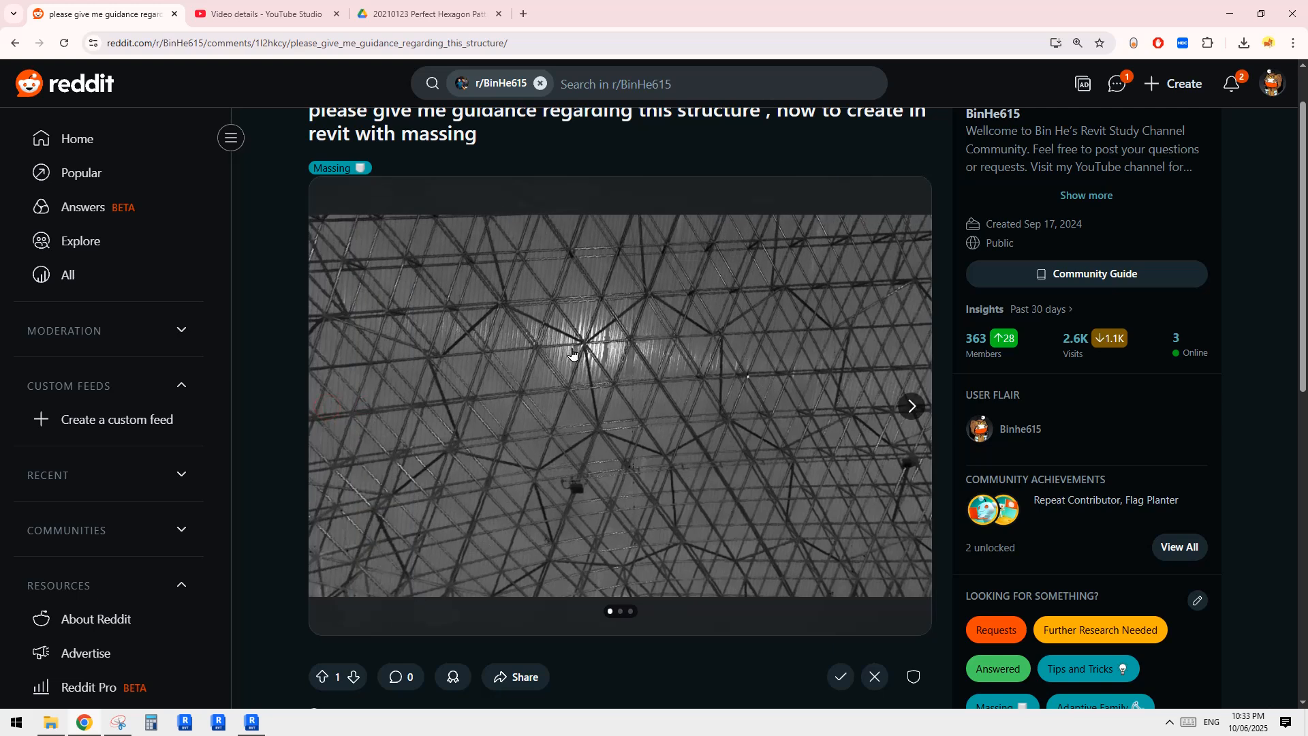
click(253, 724)
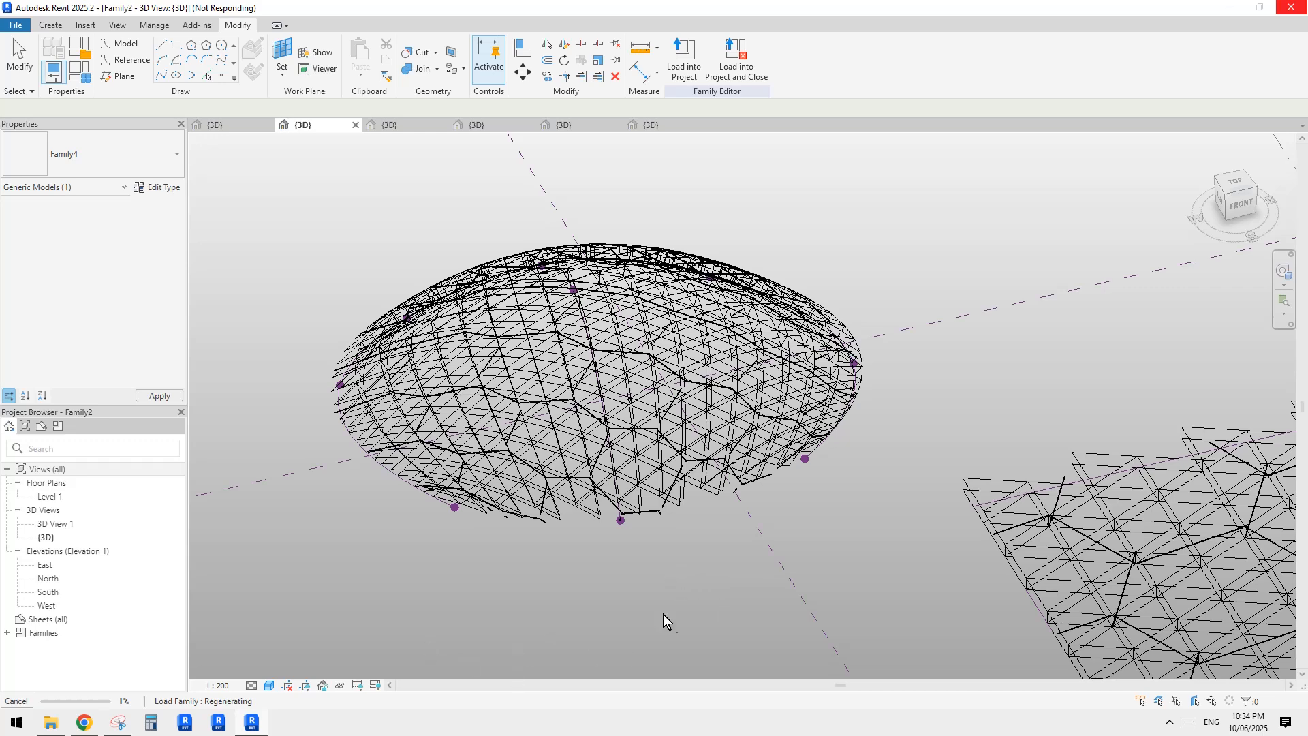
click(84, 723)
click(251, 723)
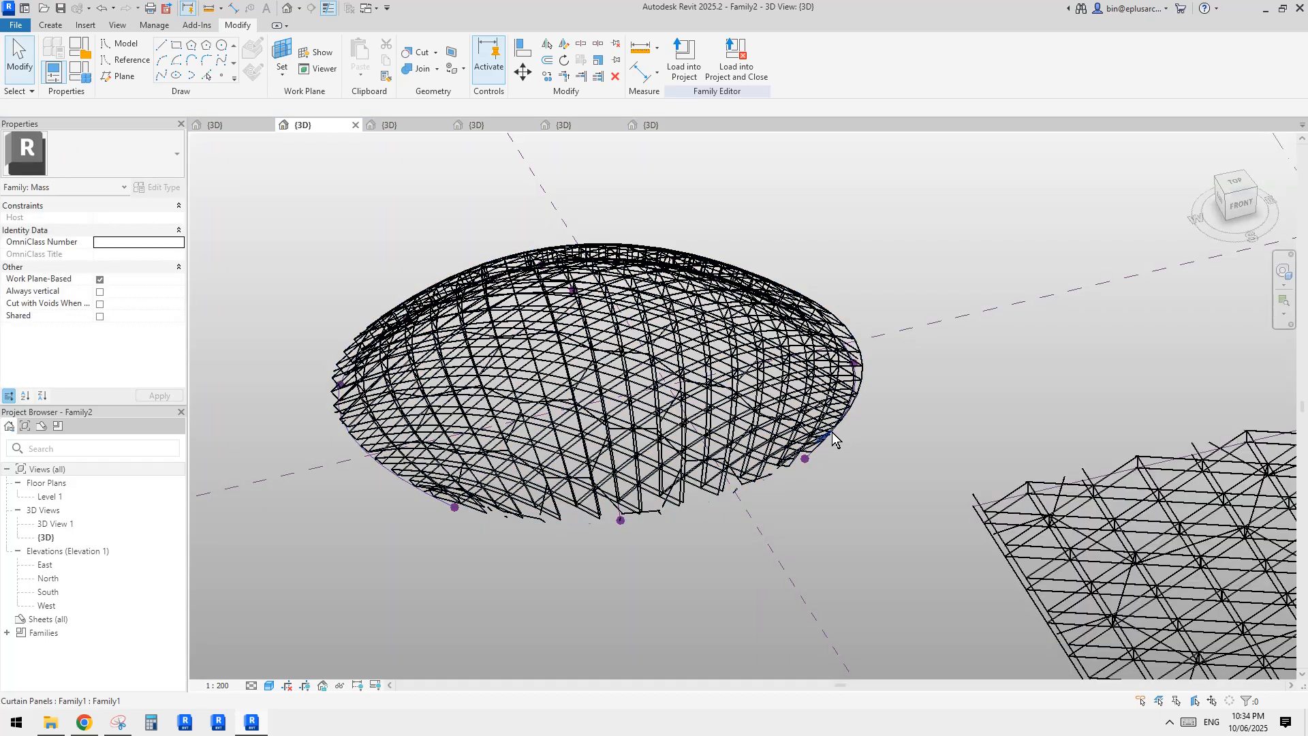
Inspect the Border Tile setting of the triangle divided surface at the dome's lower edge, leaving it as it is.
scroll(582, 552, up, 8)
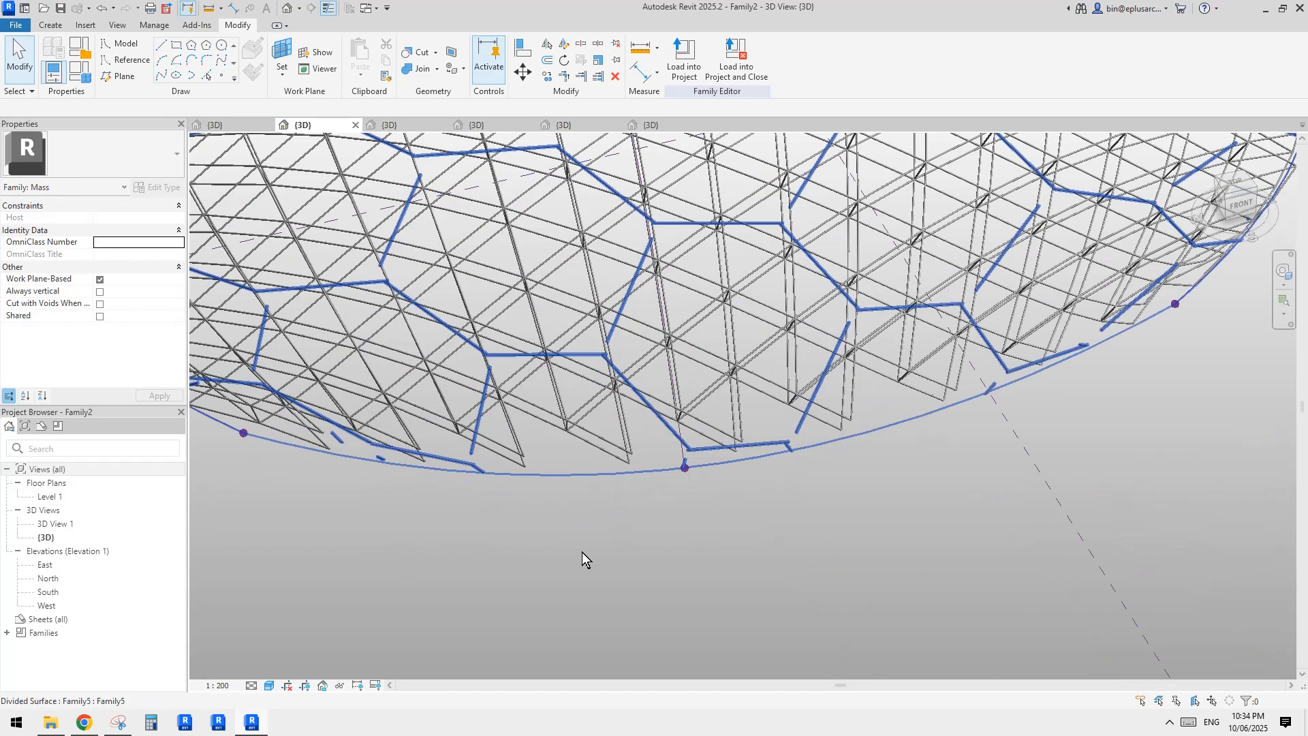
scroll(582, 549, down, 1)
middle_drag(627, 462, 612, 510)
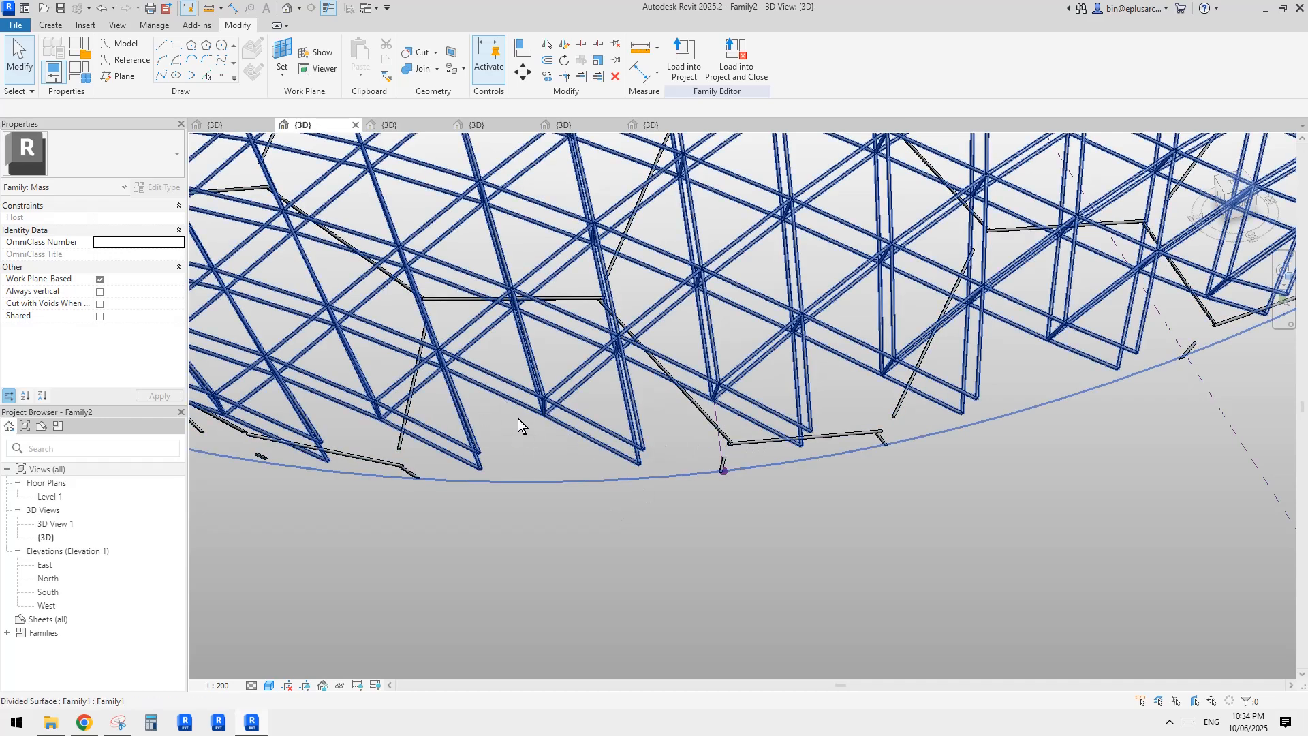
middle_drag(565, 450, 545, 459)
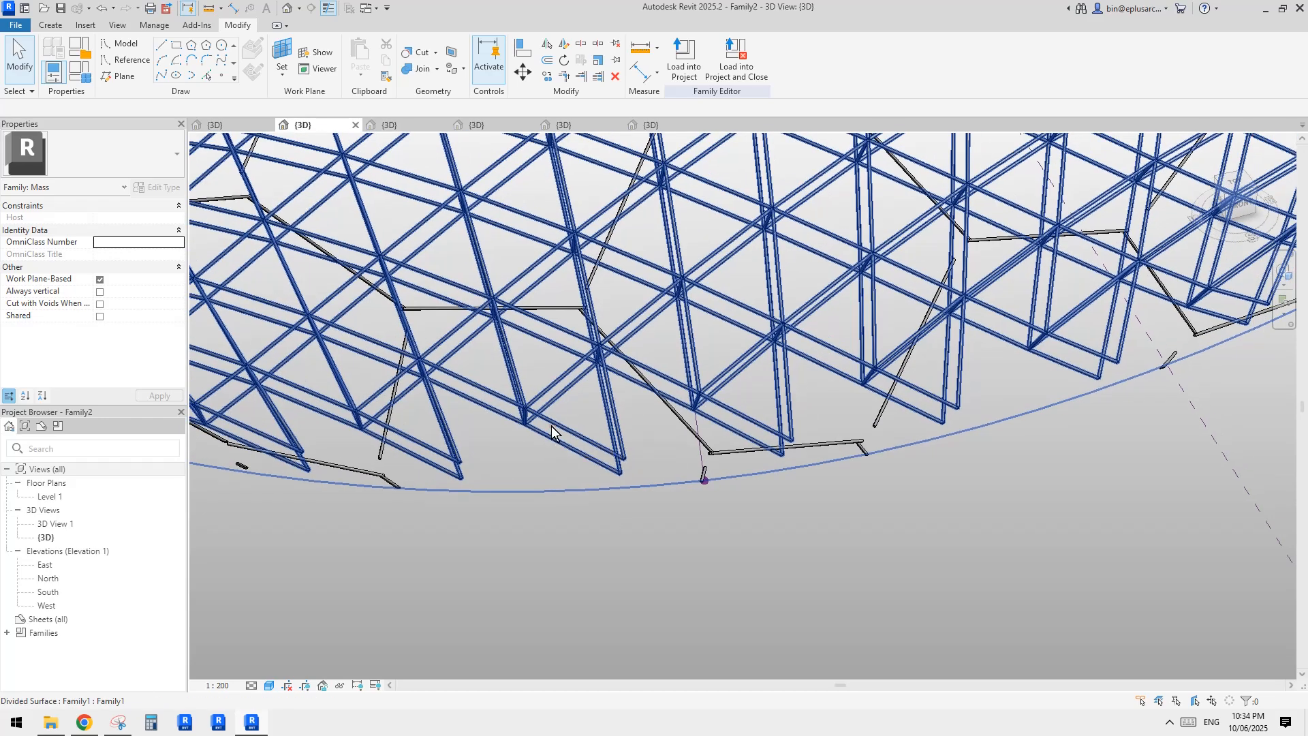
click(551, 429)
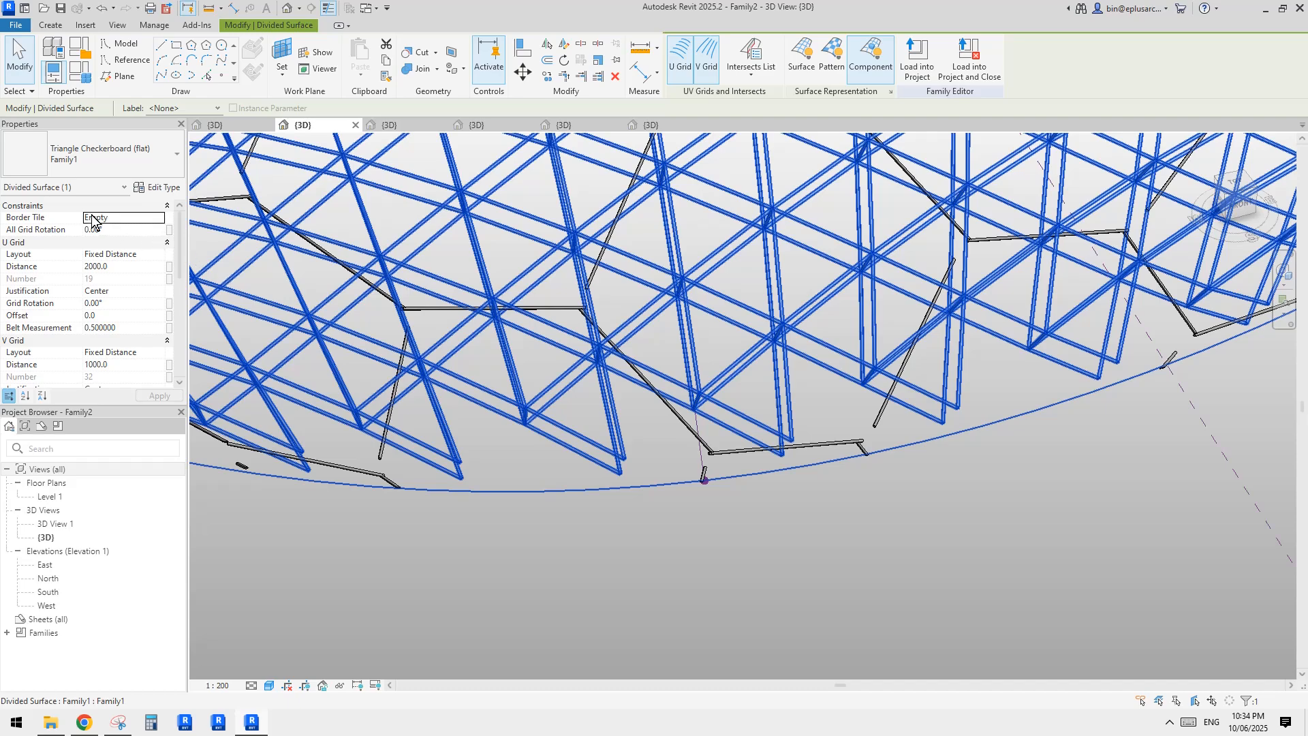
click(159, 219)
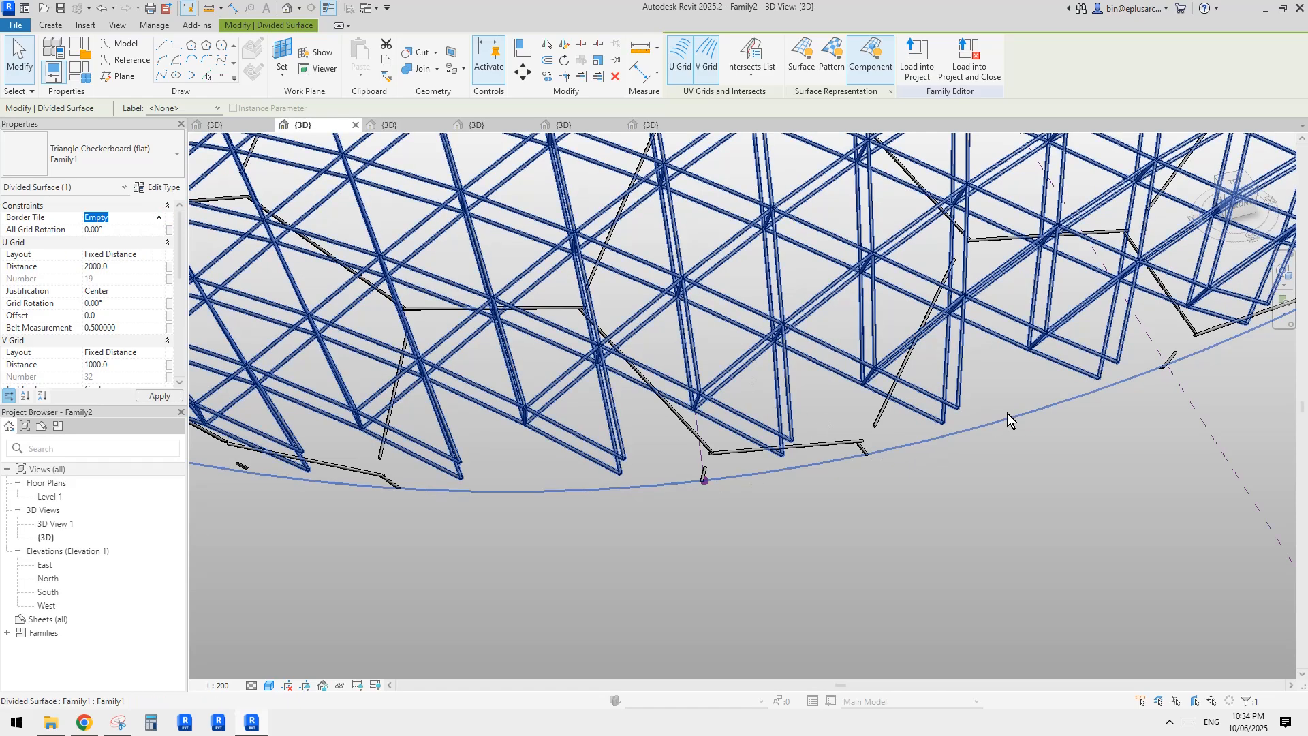
click(1008, 414)
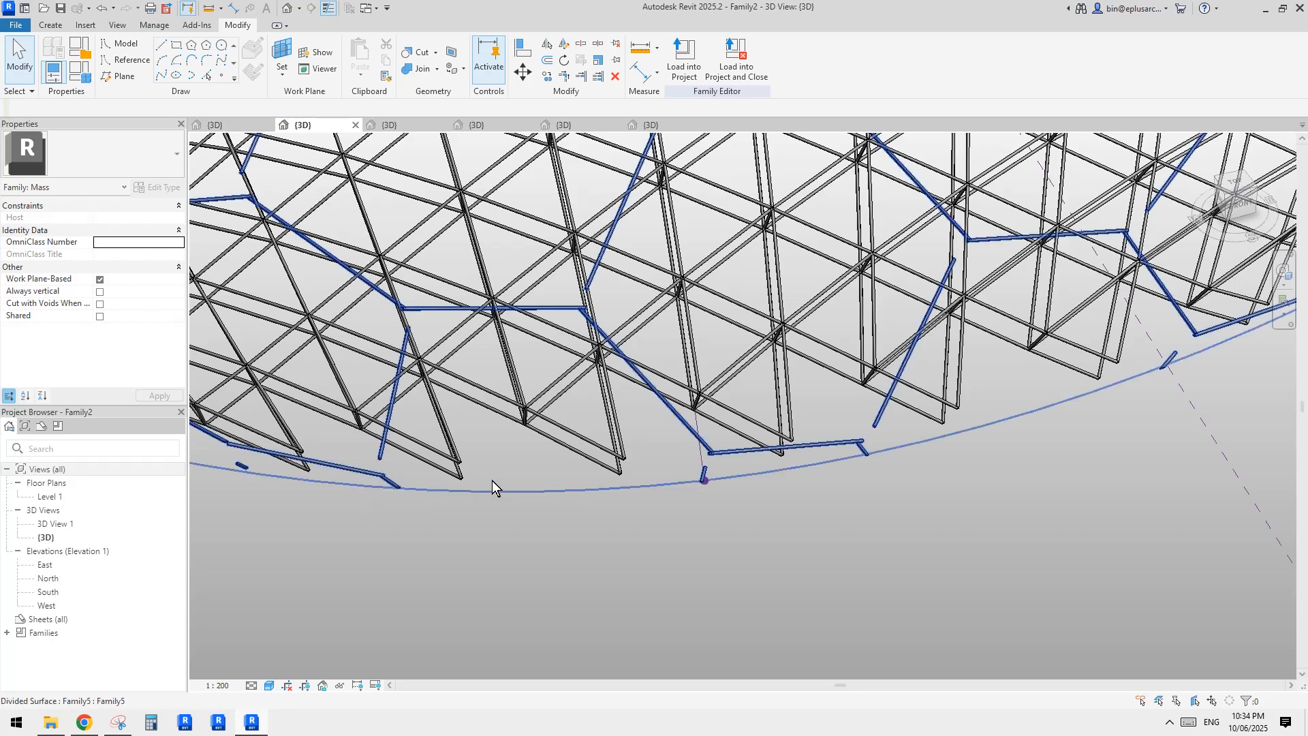
Examine how the triangle and hexagon tube panels line up along the dome's edge and across its surface from several angles.
middle_drag(636, 546, 631, 555)
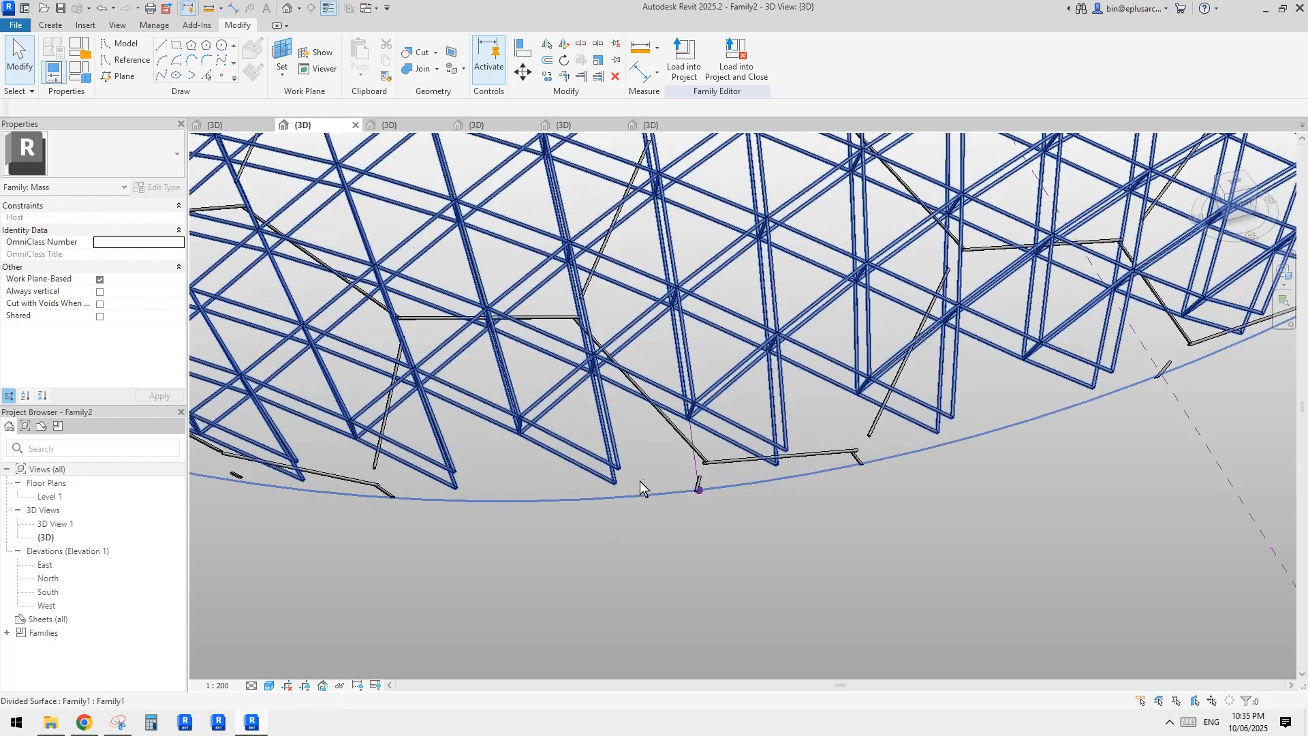
scroll(690, 492, down, 3)
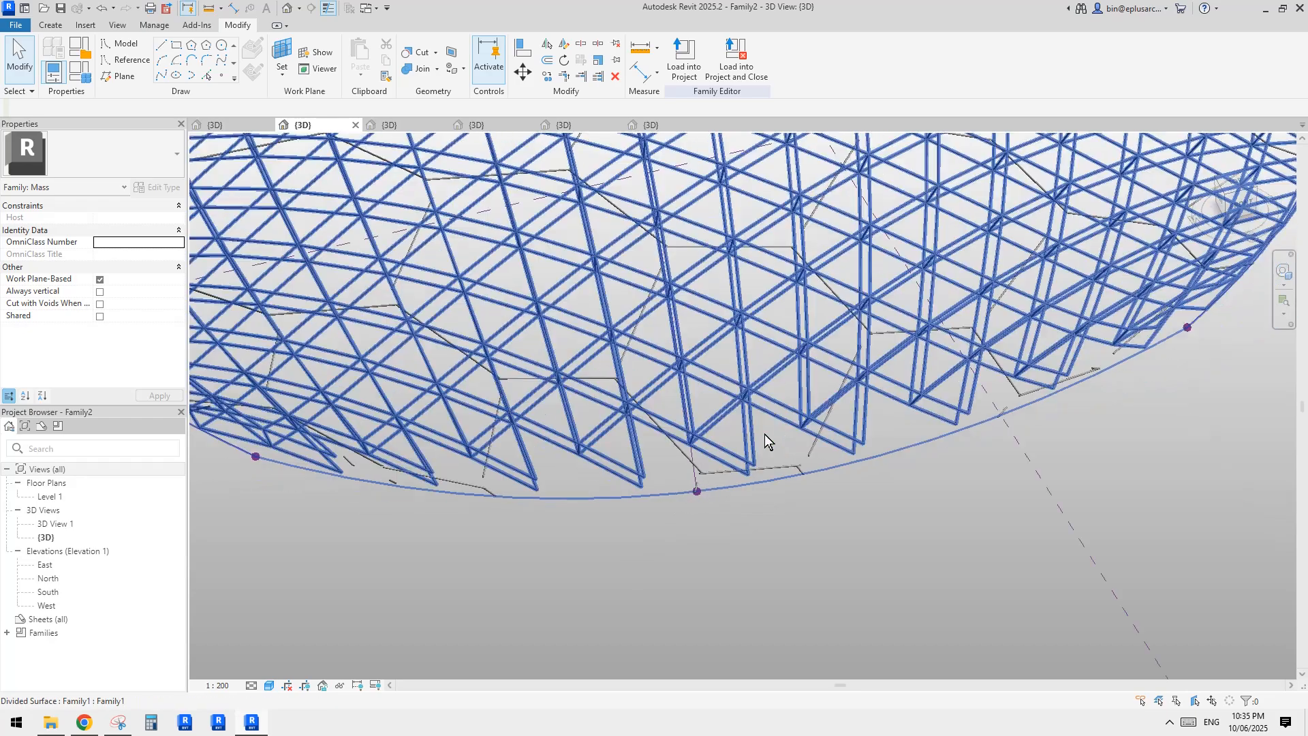
middle_drag(871, 364, 807, 433)
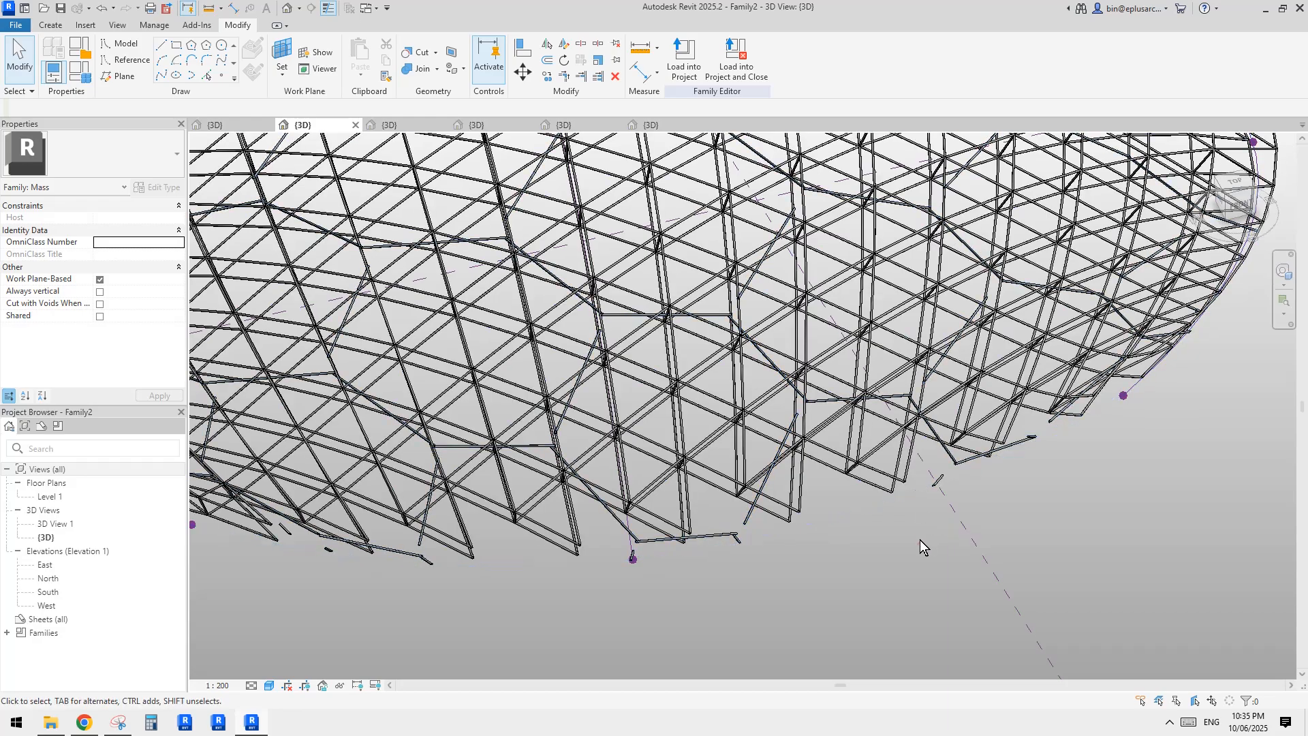
scroll(921, 540, down, 5)
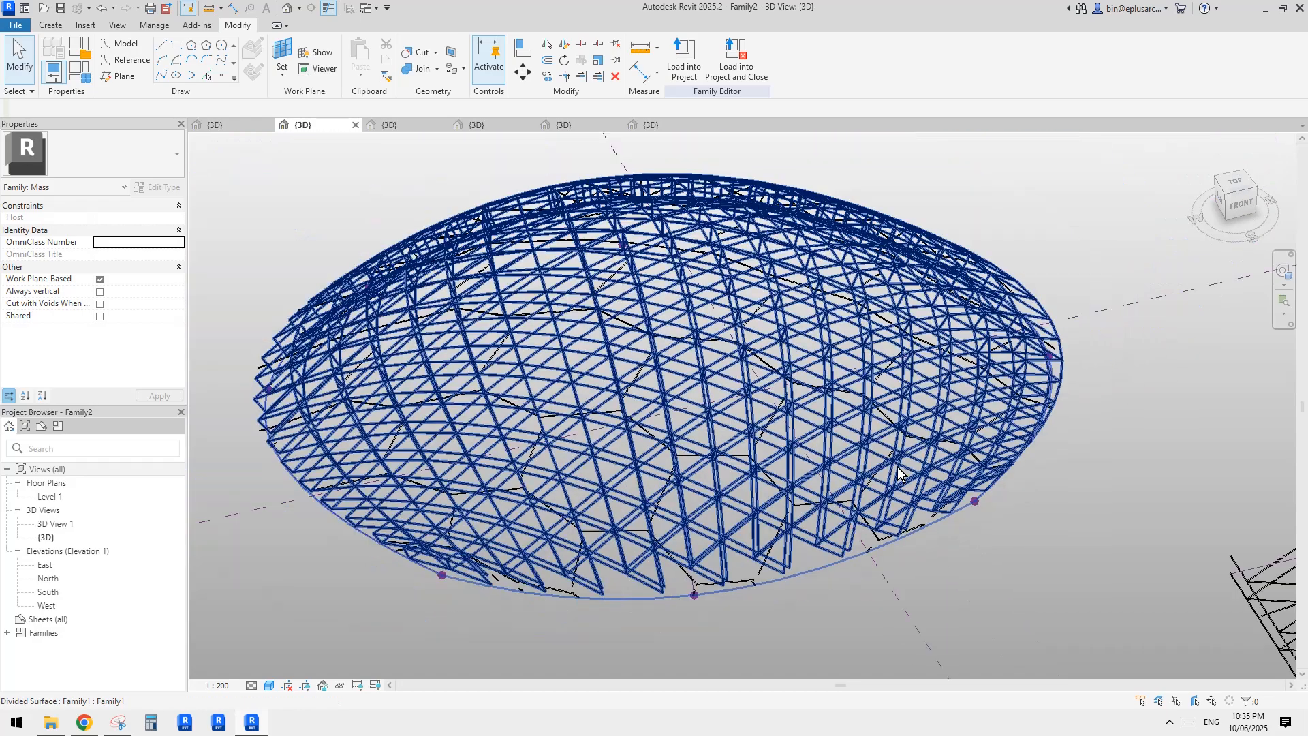
shift+middle_drag(898, 473, 958, 502)
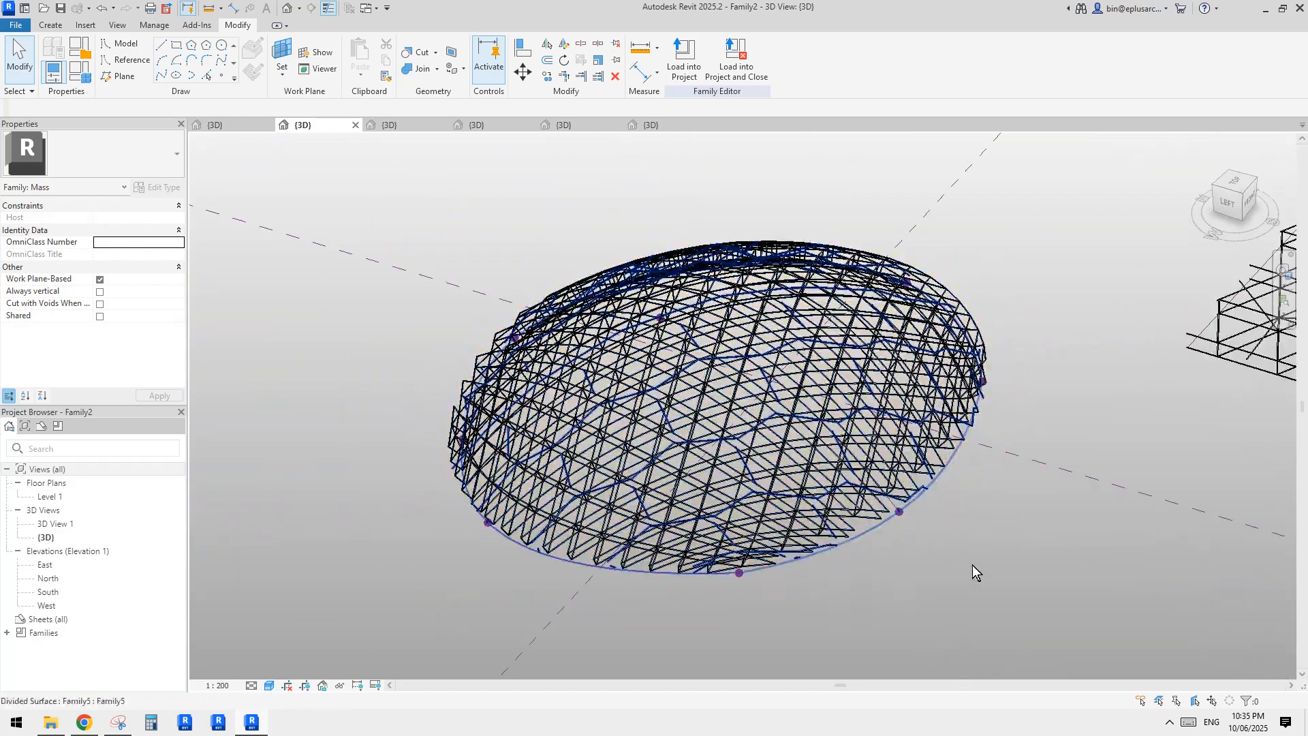
scroll(894, 566, up, 5)
shift+middle_drag(894, 565, 852, 522)
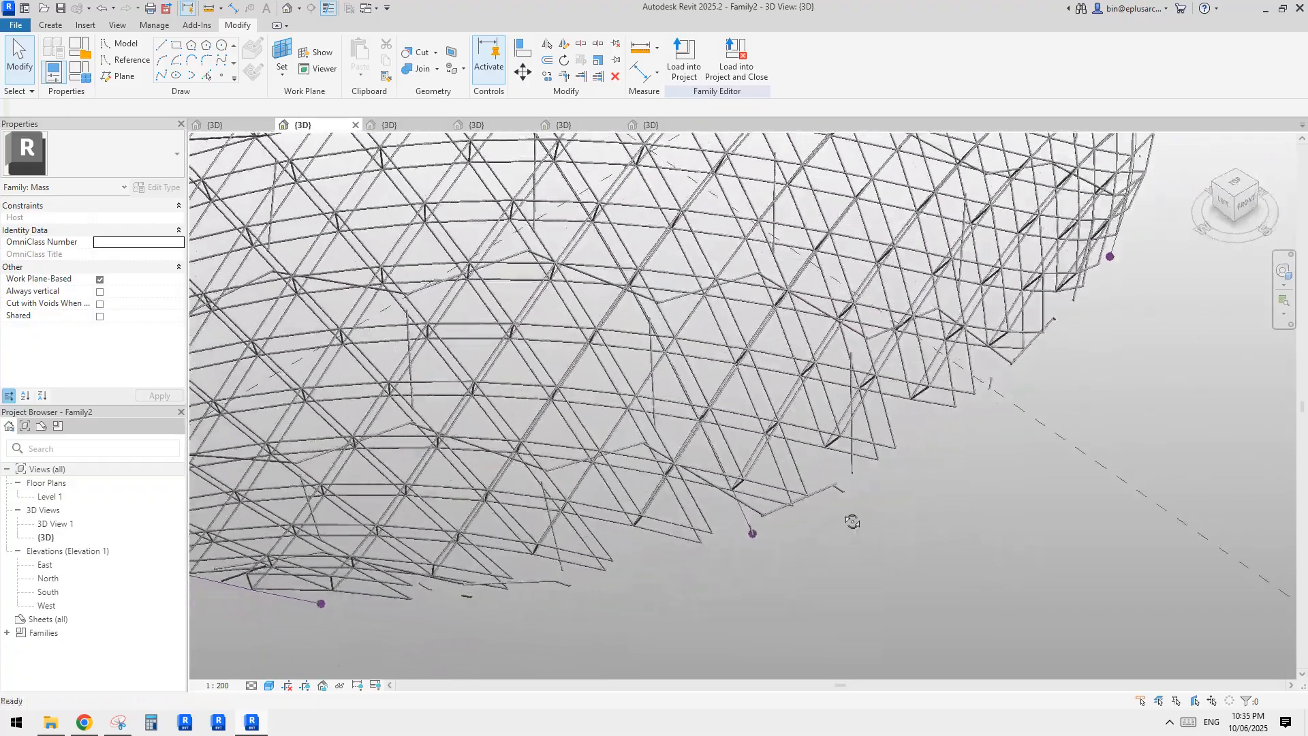
middle_drag(677, 459, 856, 624)
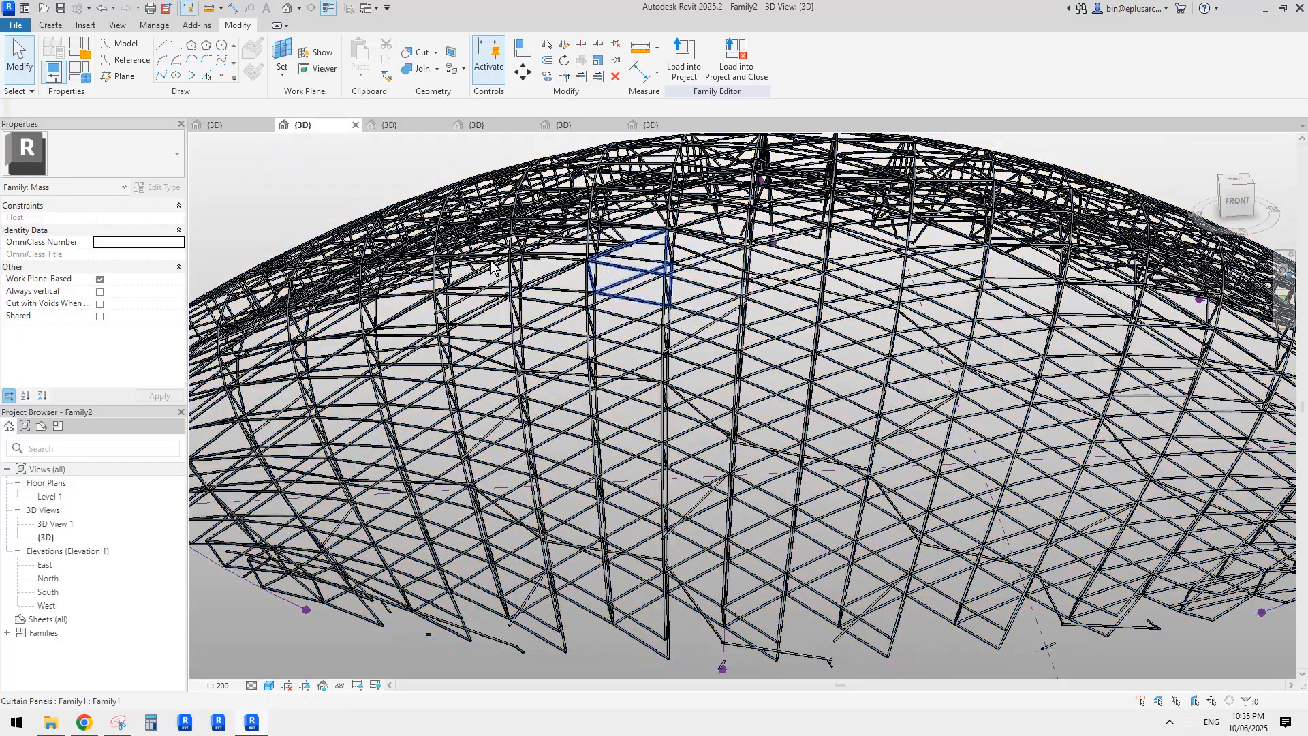
scroll(289, 241, down, 2)
shift+middle_drag(311, 341, 354, 415)
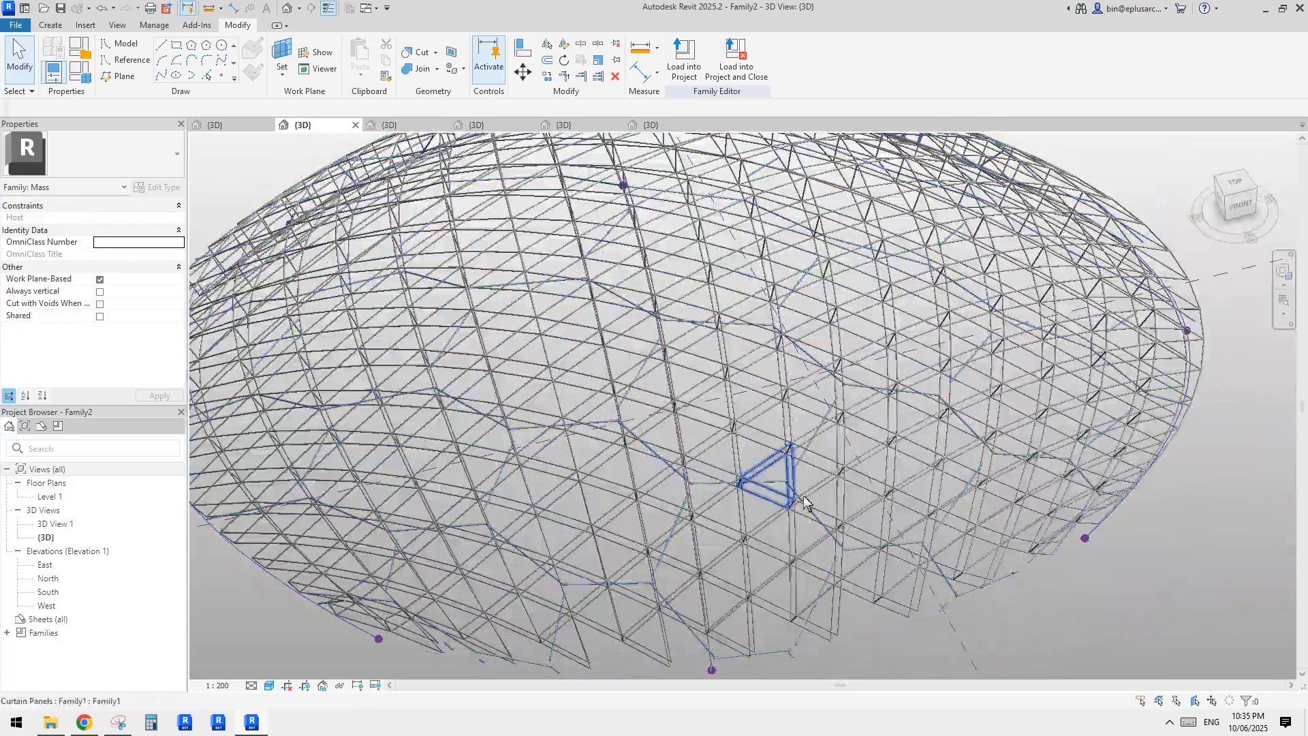
shift+middle_drag(1113, 578, 1035, 551)
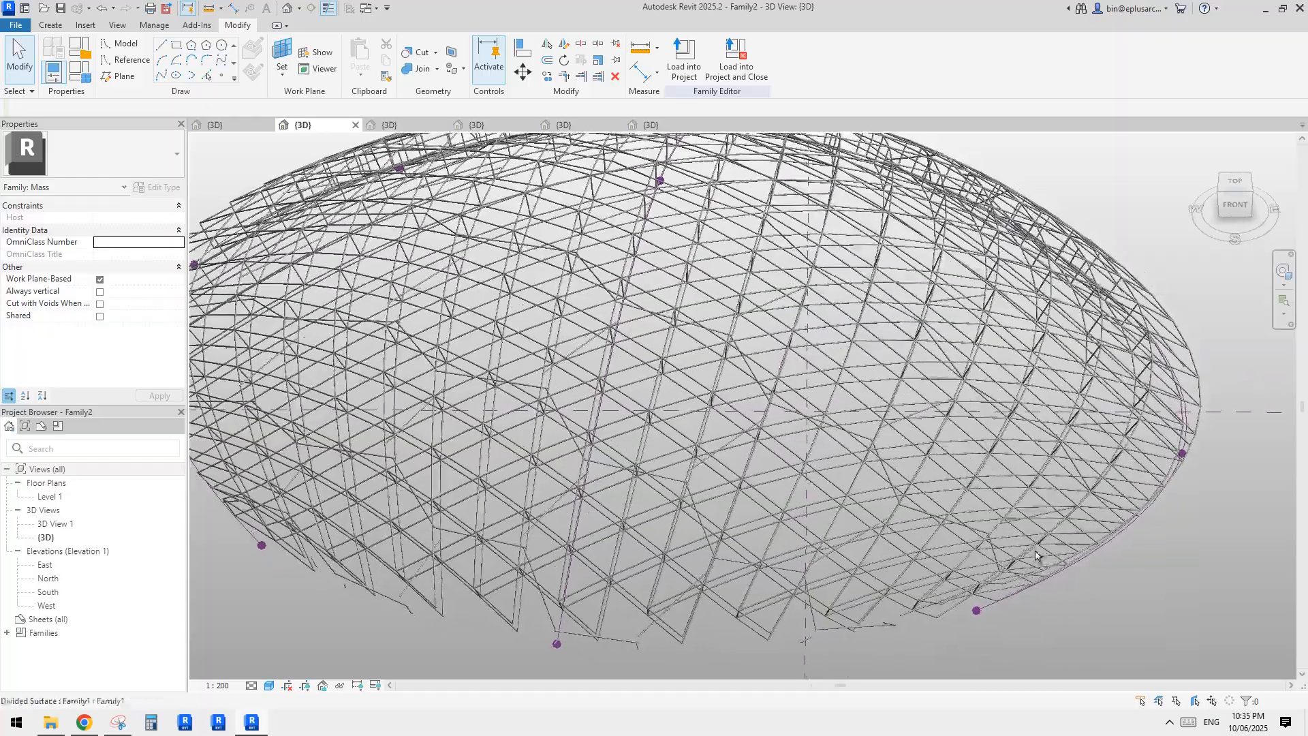
shift+middle_drag(1111, 579, 1047, 561)
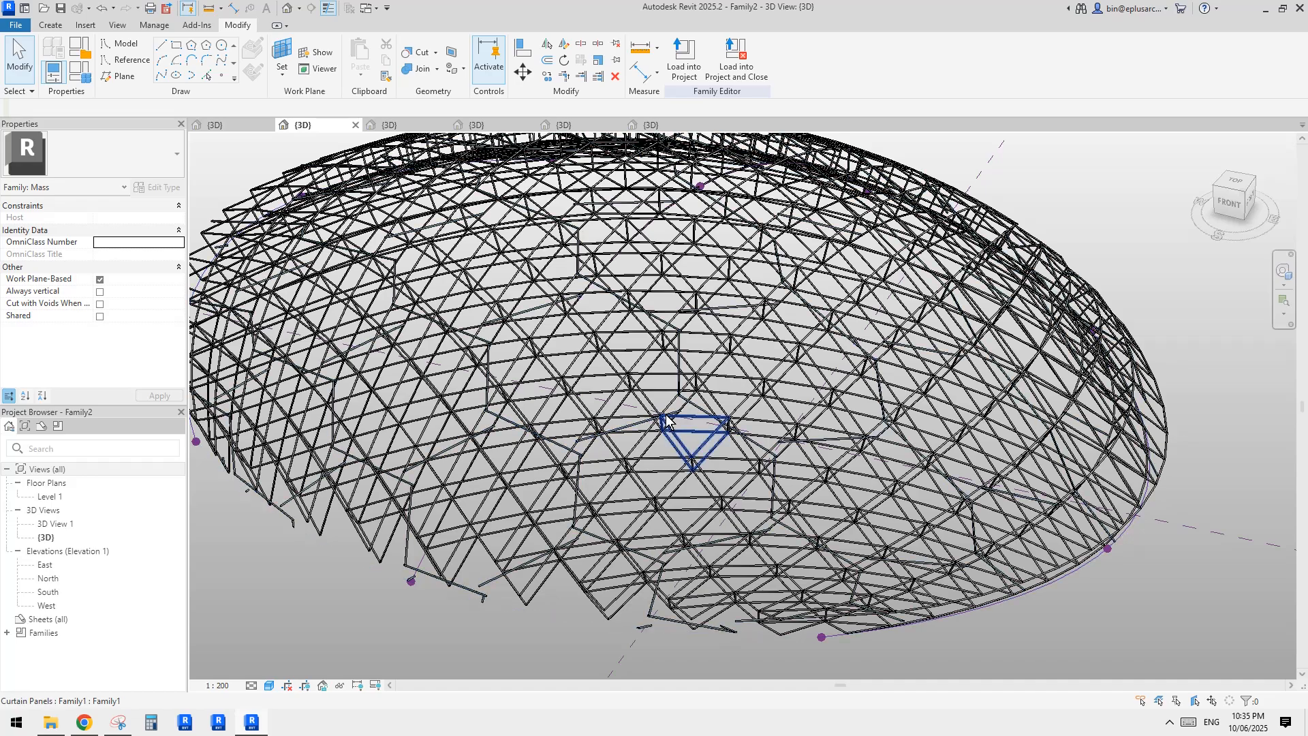
shift+middle_drag(666, 420, 847, 520)
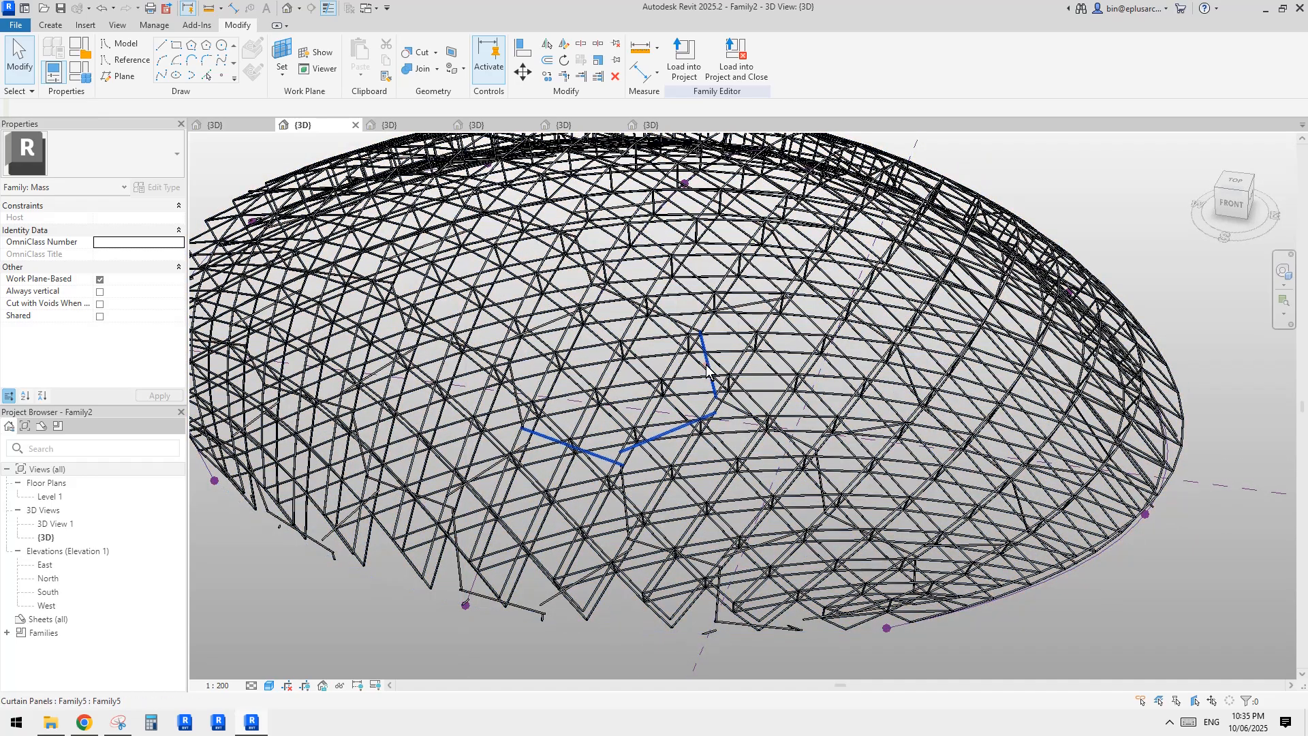
click(706, 372)
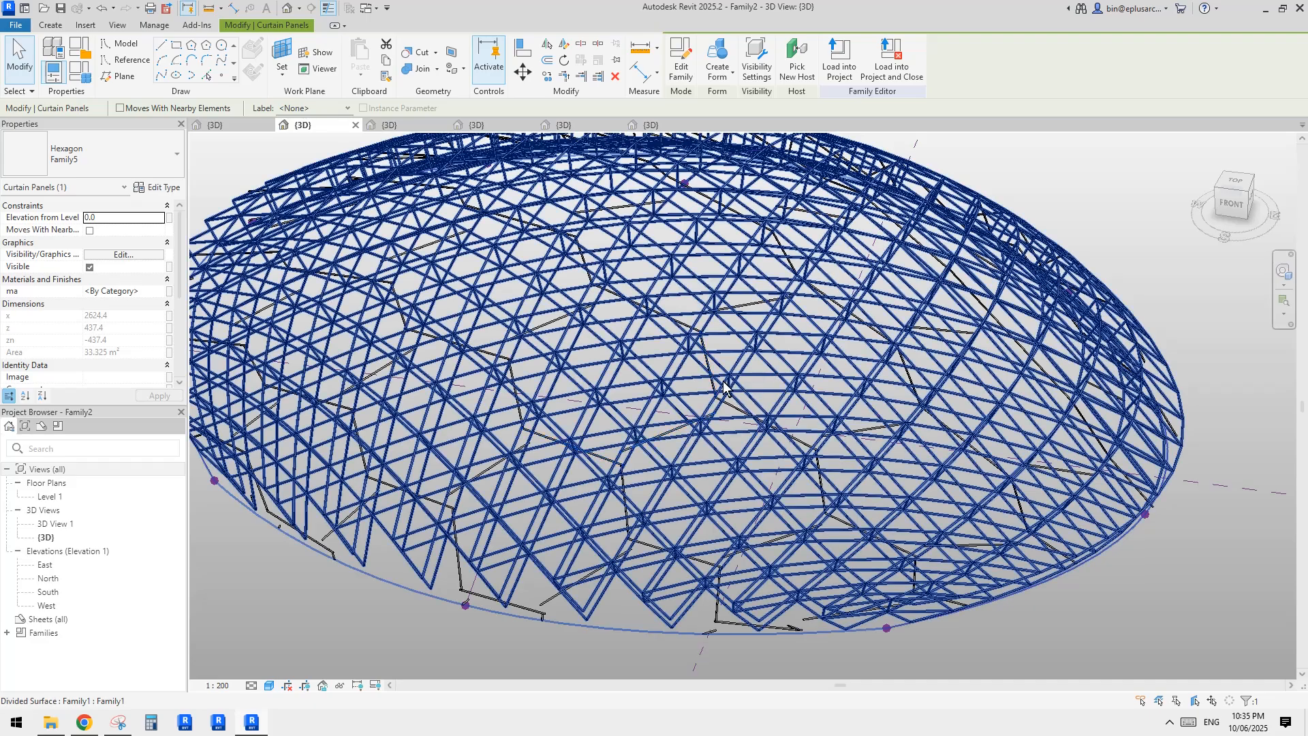
key(Escape)
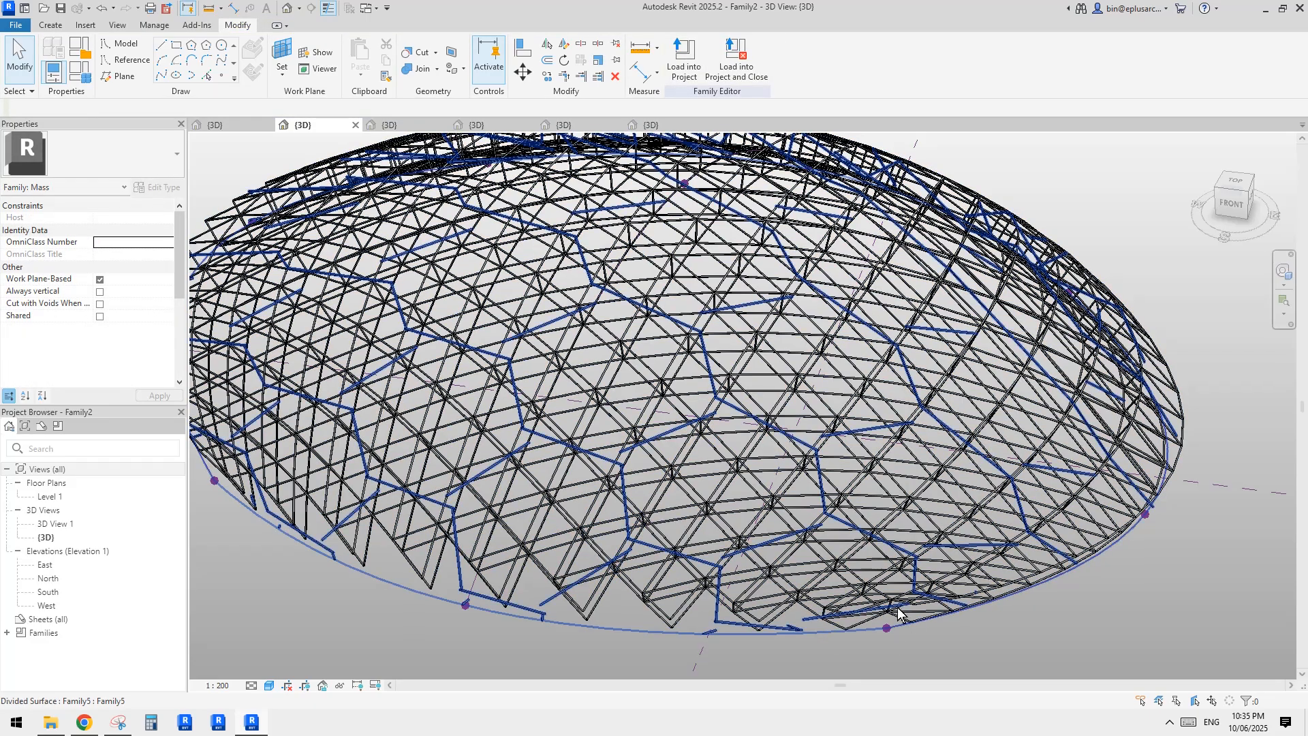
Set the U Grid and V Grid offsets of the dome's Family5 hexagon divided surface to 0.
middle_drag(627, 618, 628, 535)
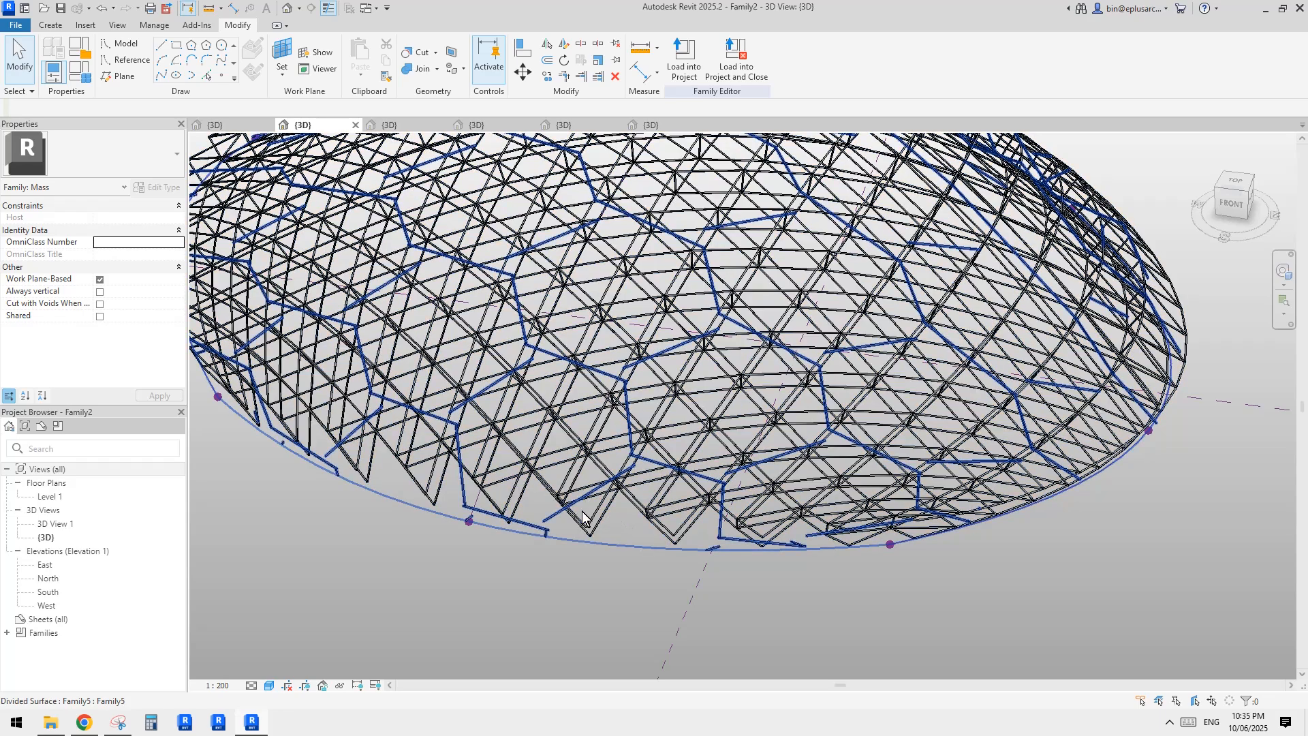
click(583, 521)
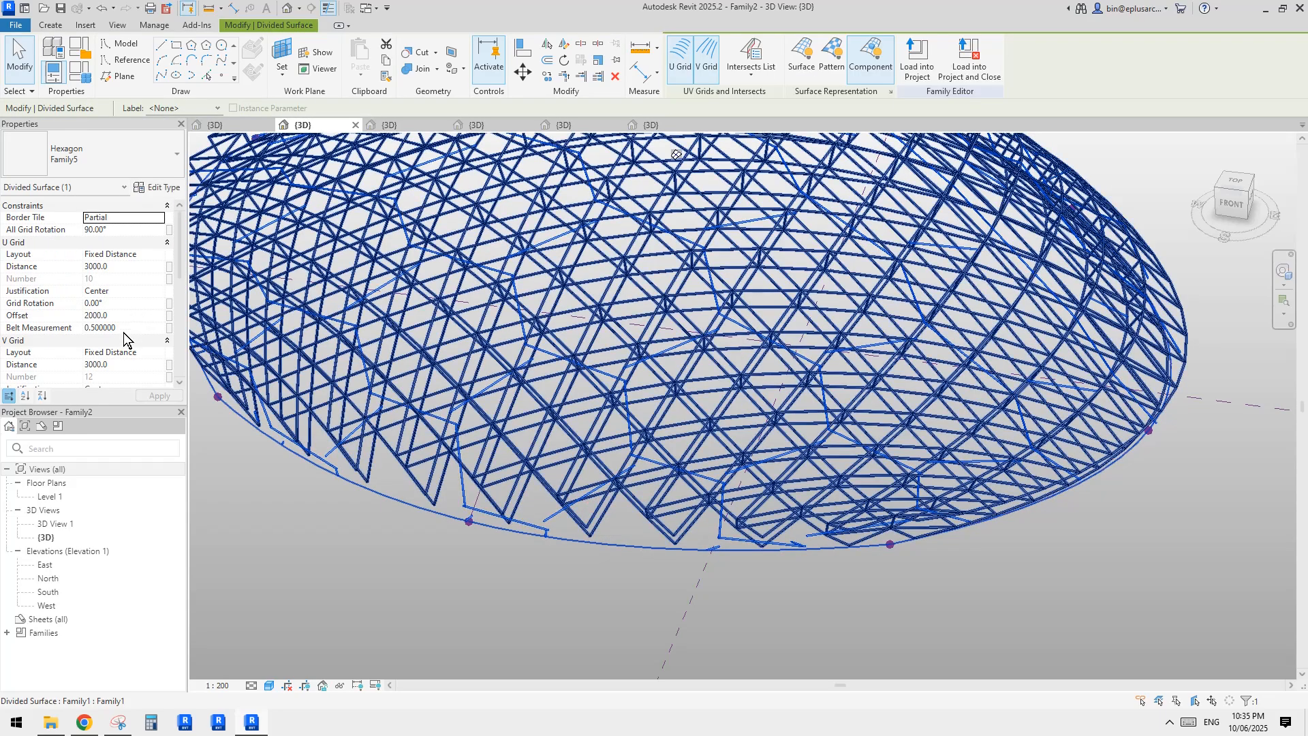
scroll(121, 334, down, 2)
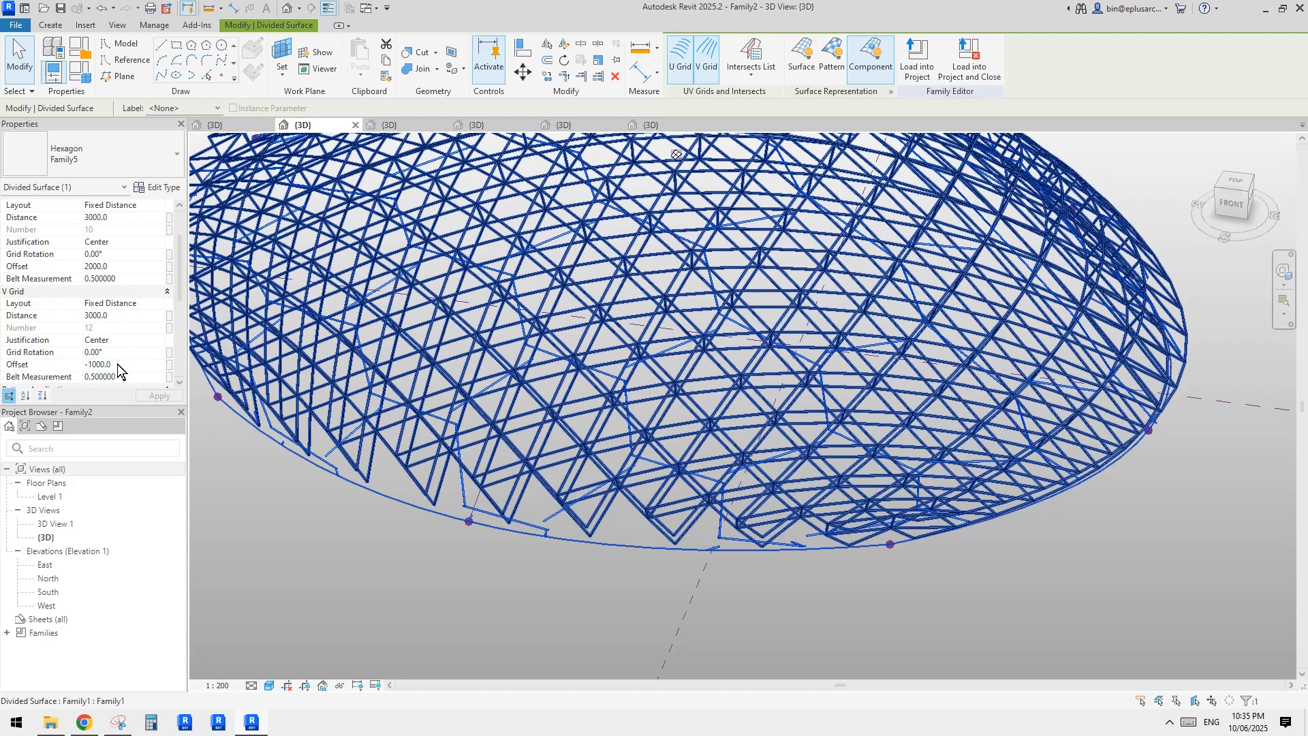
click(133, 271)
text(0)
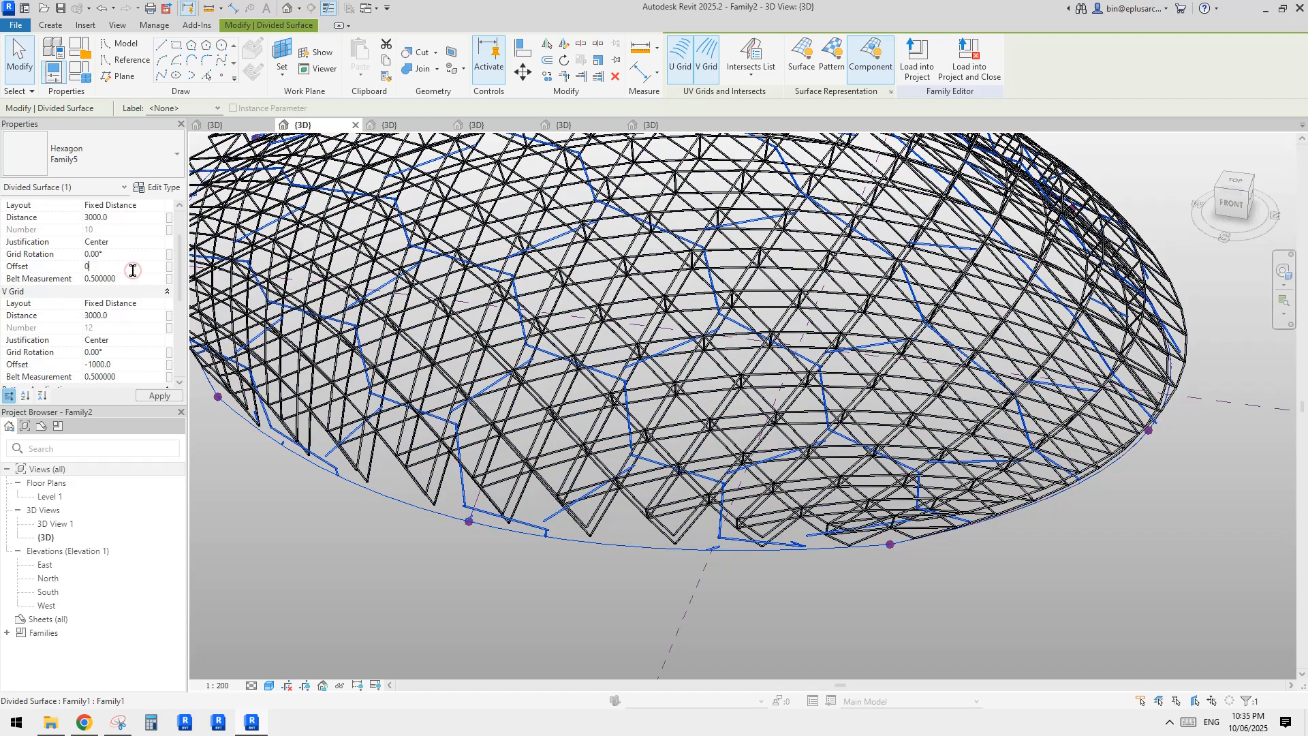
click(125, 366)
text(0)
click(160, 396)
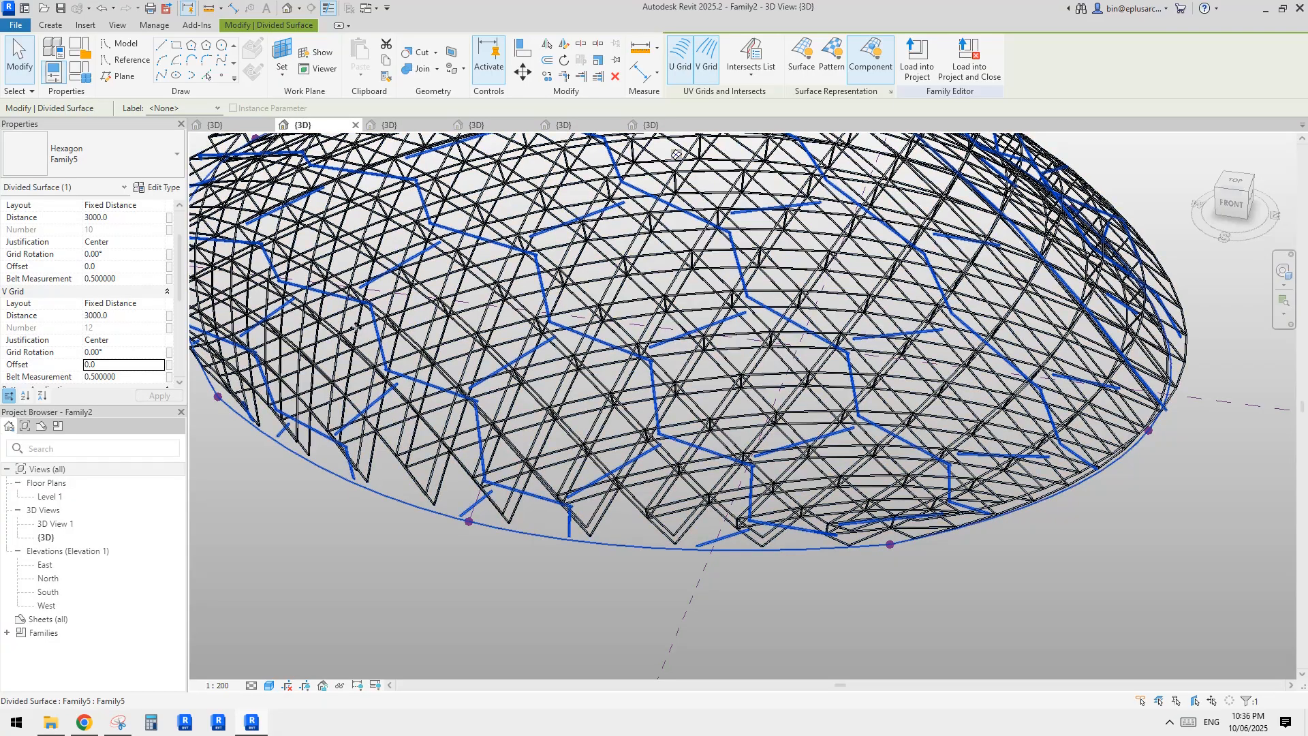
Switch the dome's hexagon divided surface to the plain Hexagon pattern and examine how it lines up with the triangle panels.
scroll(775, 399, up, 3)
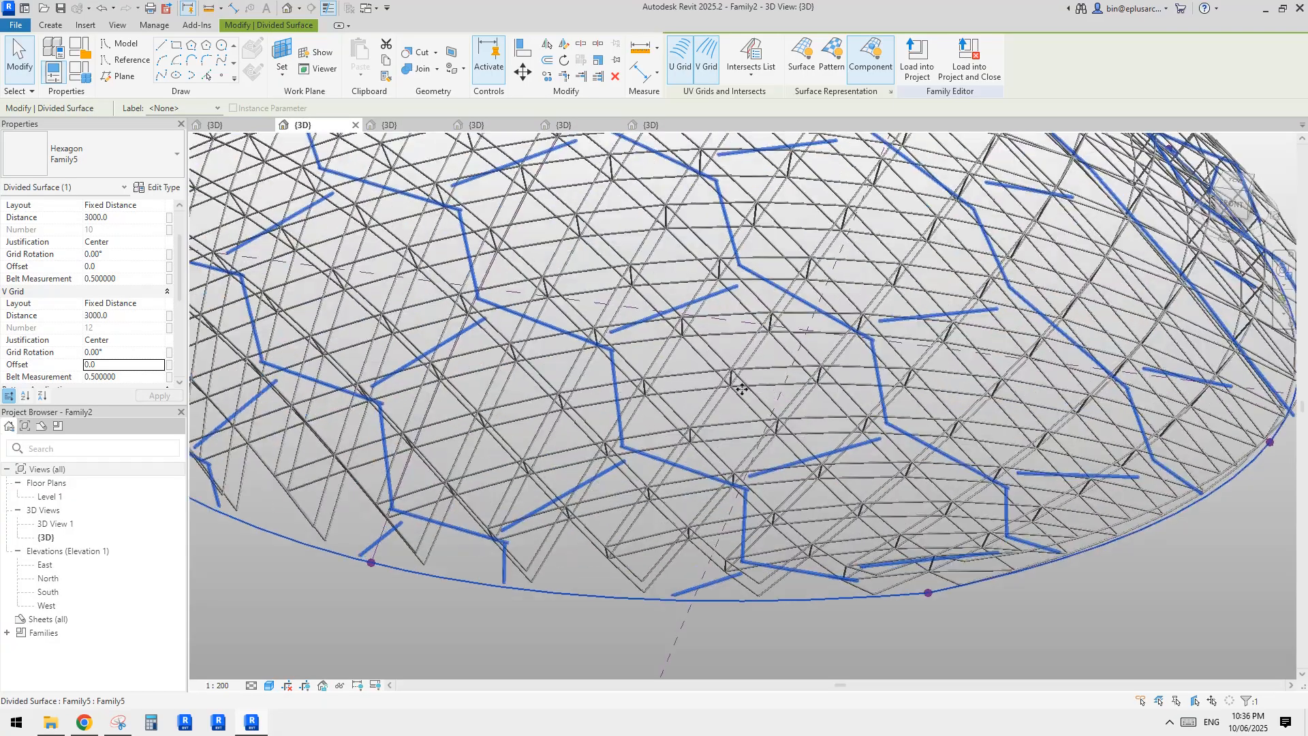
click(108, 150)
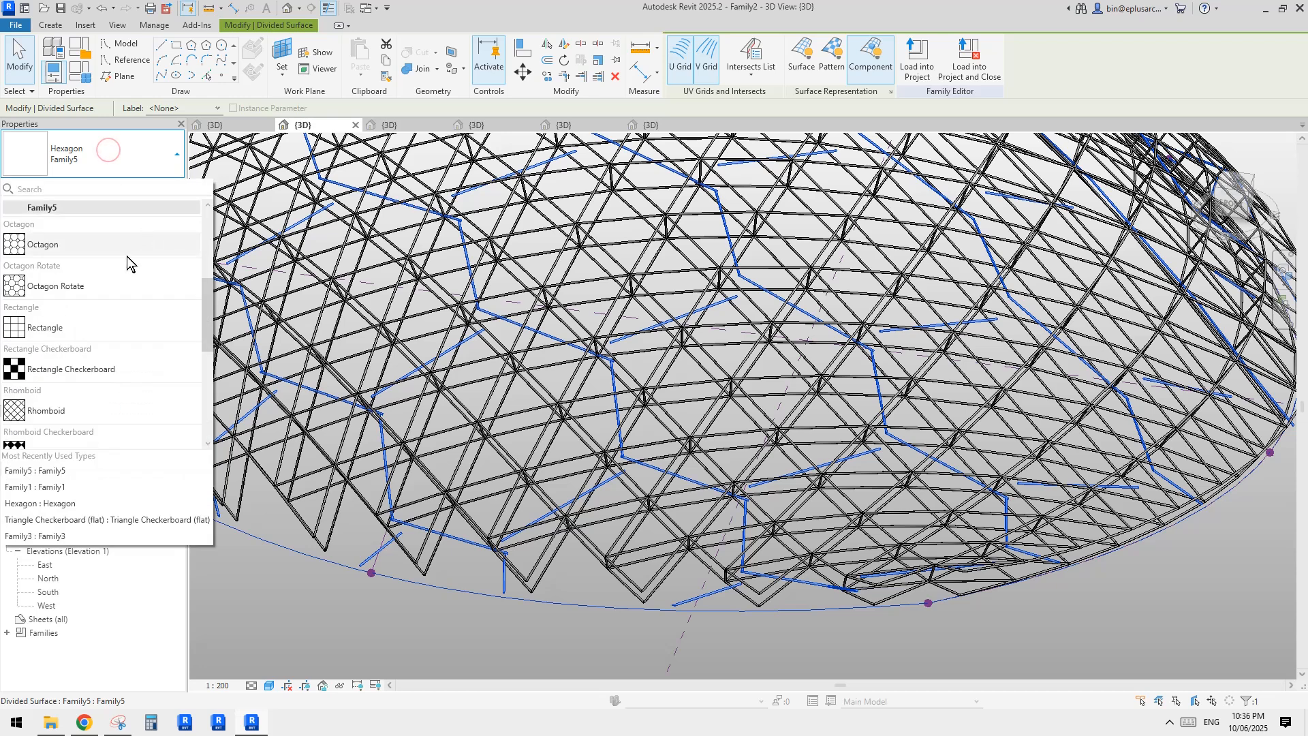
scroll(112, 310, up, 1)
scroll(128, 312, down, 1)
scroll(143, 279, up, 2)
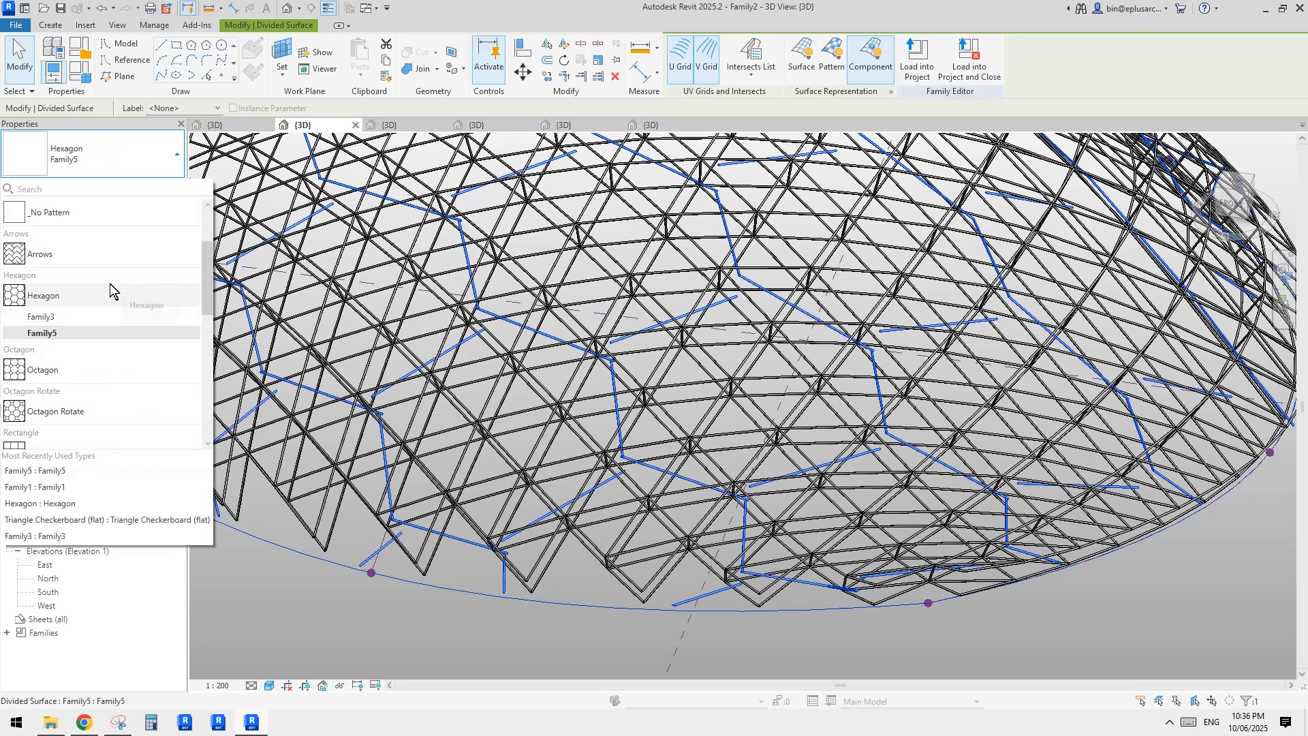
click(58, 298)
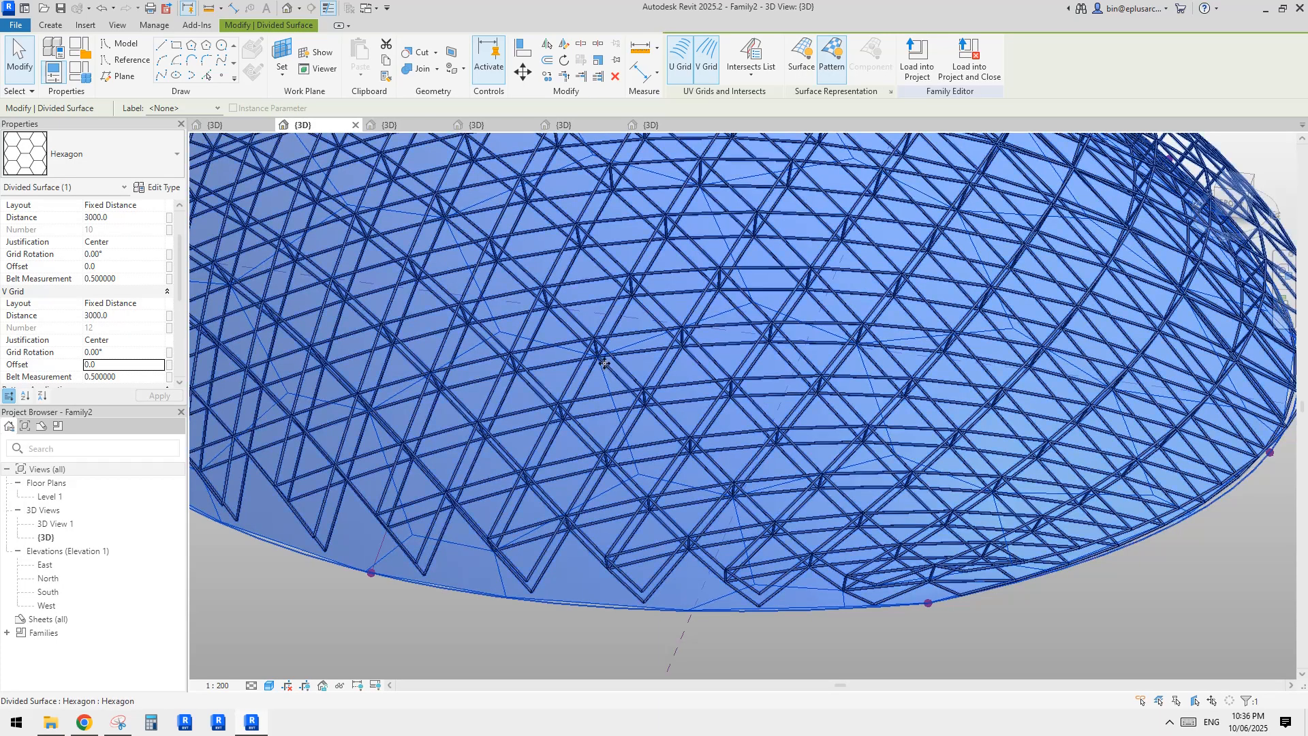
scroll(782, 372, down, 2)
mouse_move(780, 367)
shift+middle_down()
mouse_move(654, 389)
mouse_move(667, 408)
mouse_move(651, 432)
mouse_move(738, 473)
mouse_move(870, 583)
mouse_move(563, 289)
shift+middle_up()
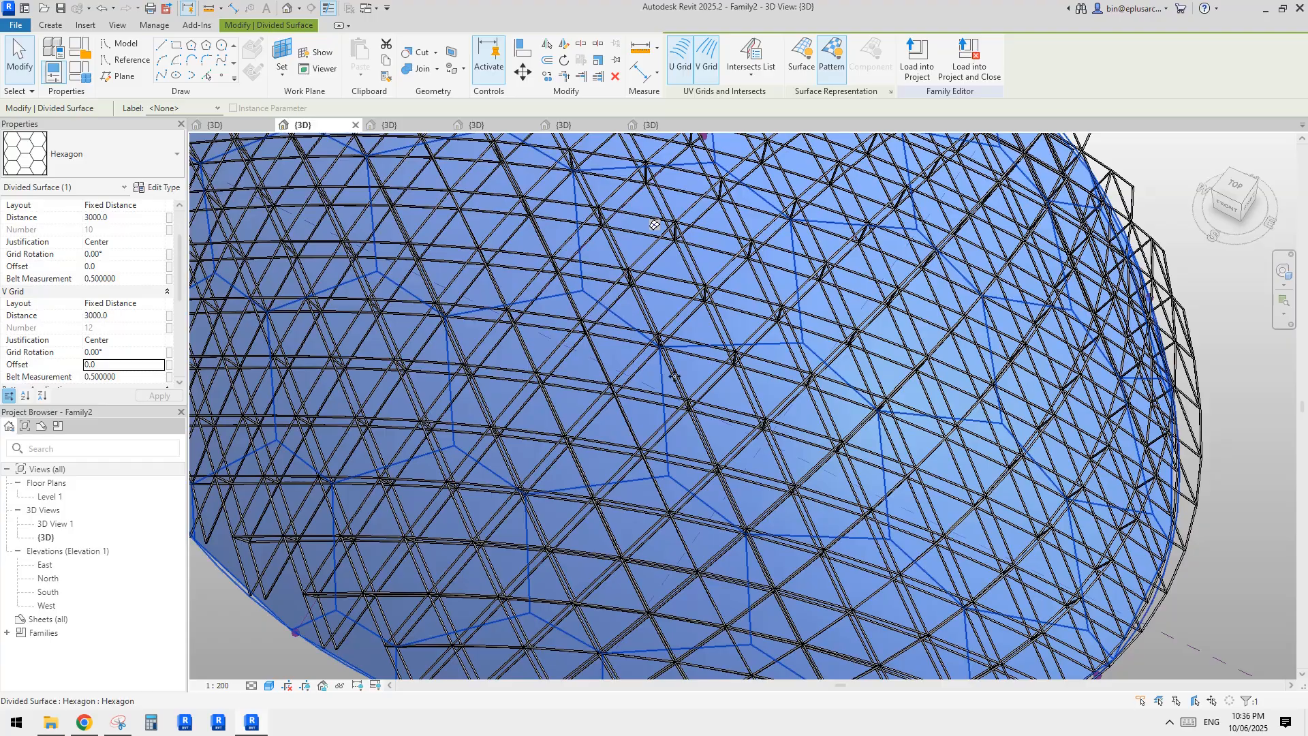
scroll(674, 376, down, 5)
shift+middle_drag(674, 376, 622, 447)
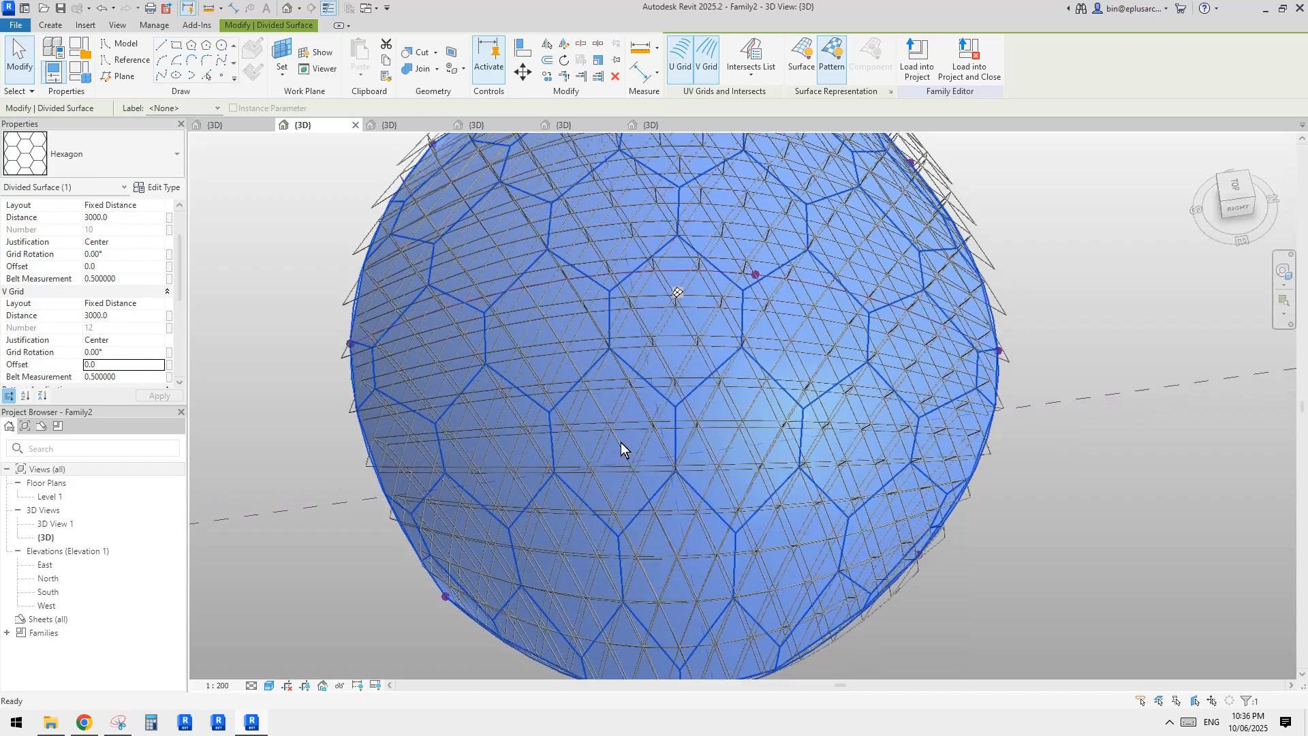
scroll(692, 383, up, 3)
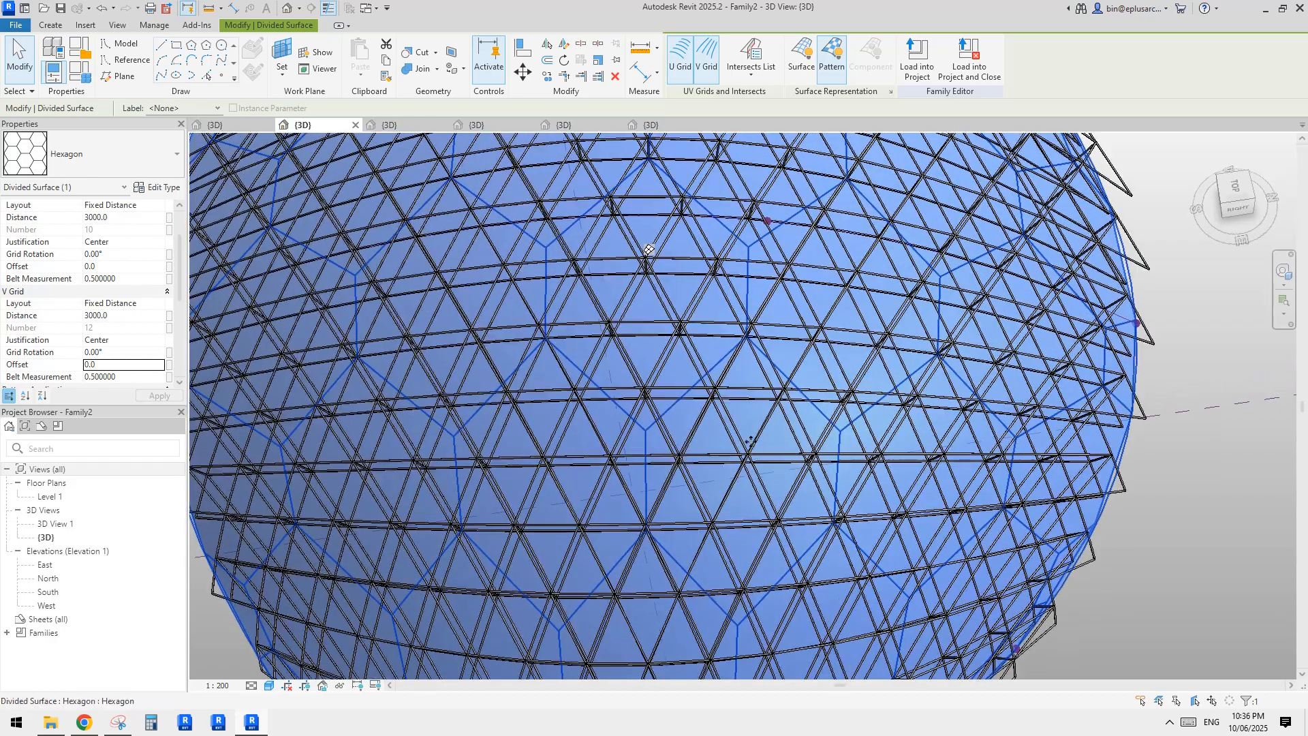
shift+middle_drag(751, 441, 843, 374)
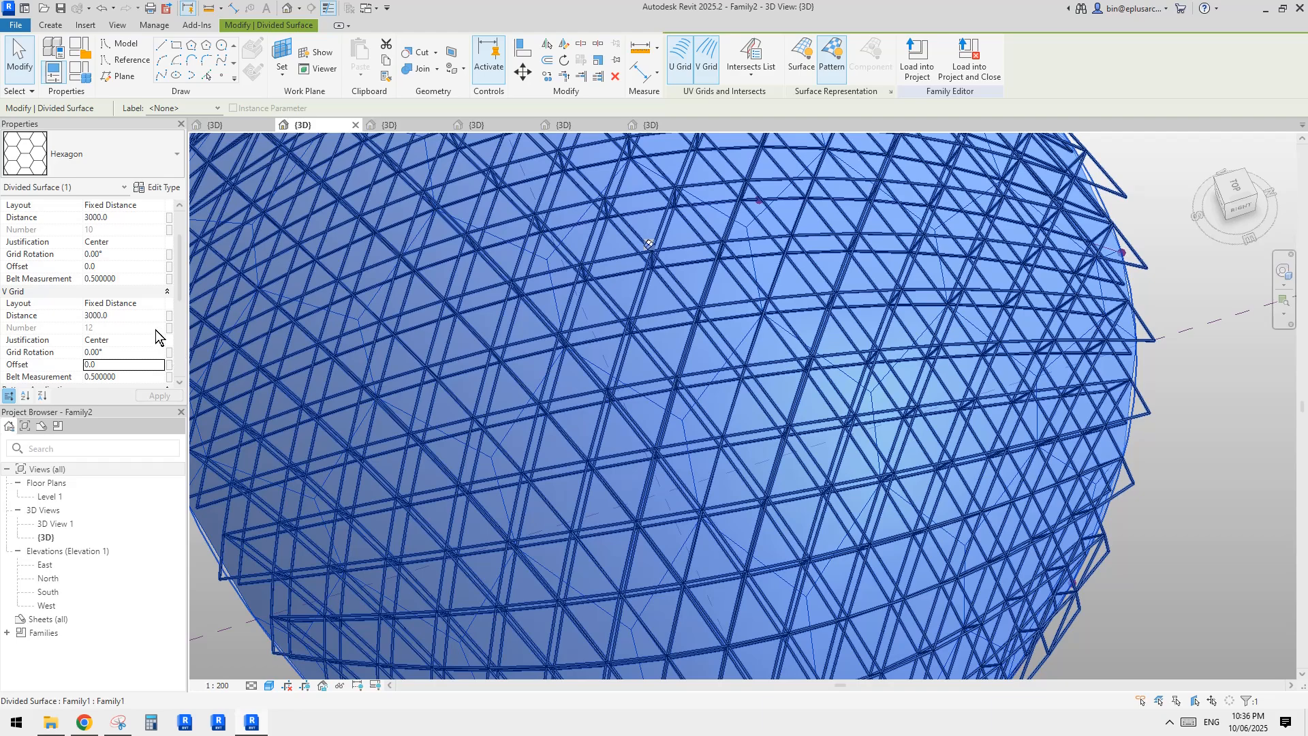
Apply the Family5 tube panel to the dome's hexagon divided surface again and clear the selection.
click(121, 153)
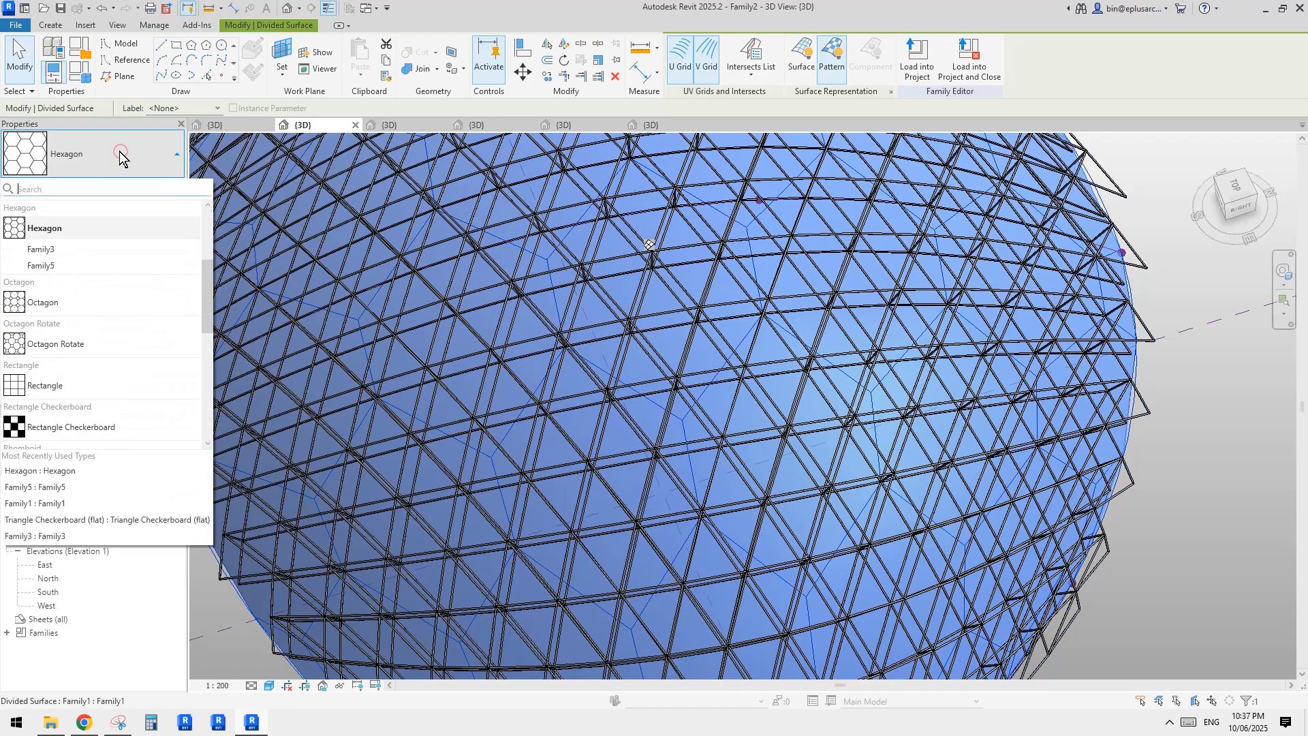
click(120, 151)
key(Escape)
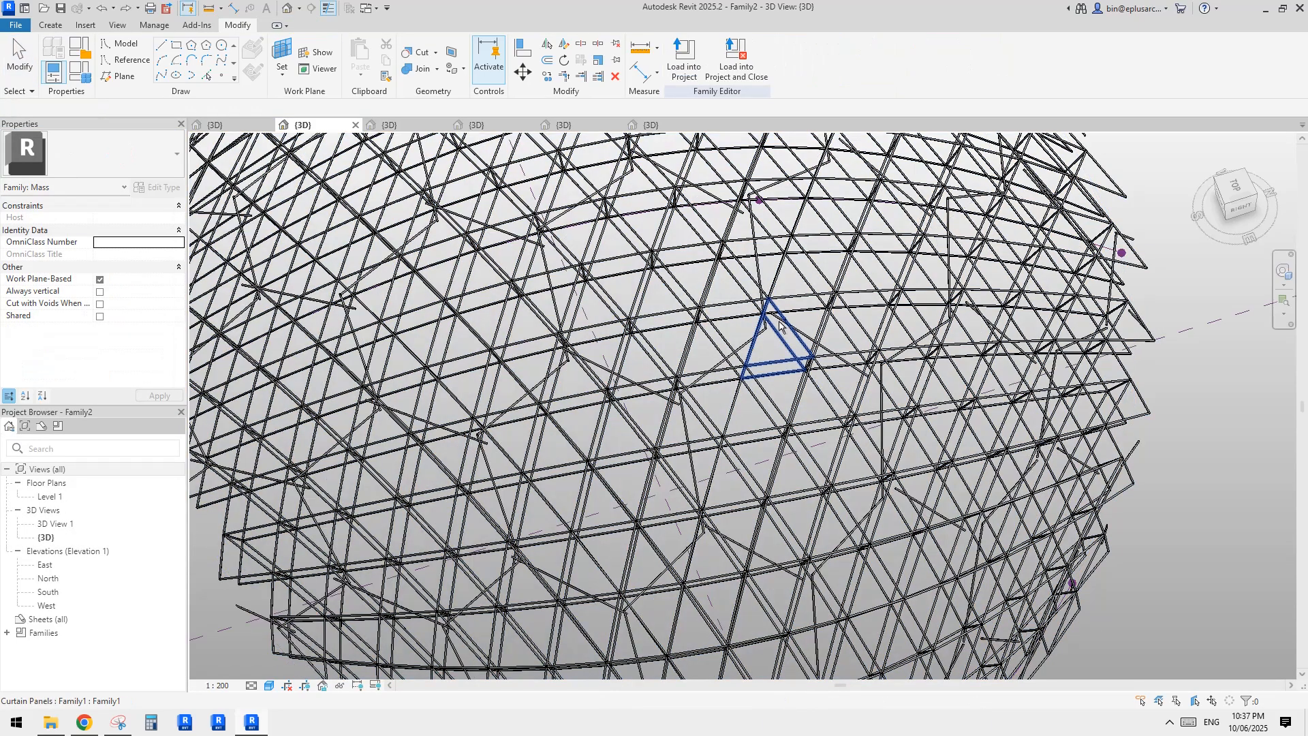
Examine the dome's triangle and hexagon tube panels from several angles, together with the neighbouring flat panelled surface.
shift+middle_drag(764, 379, 736, 304)
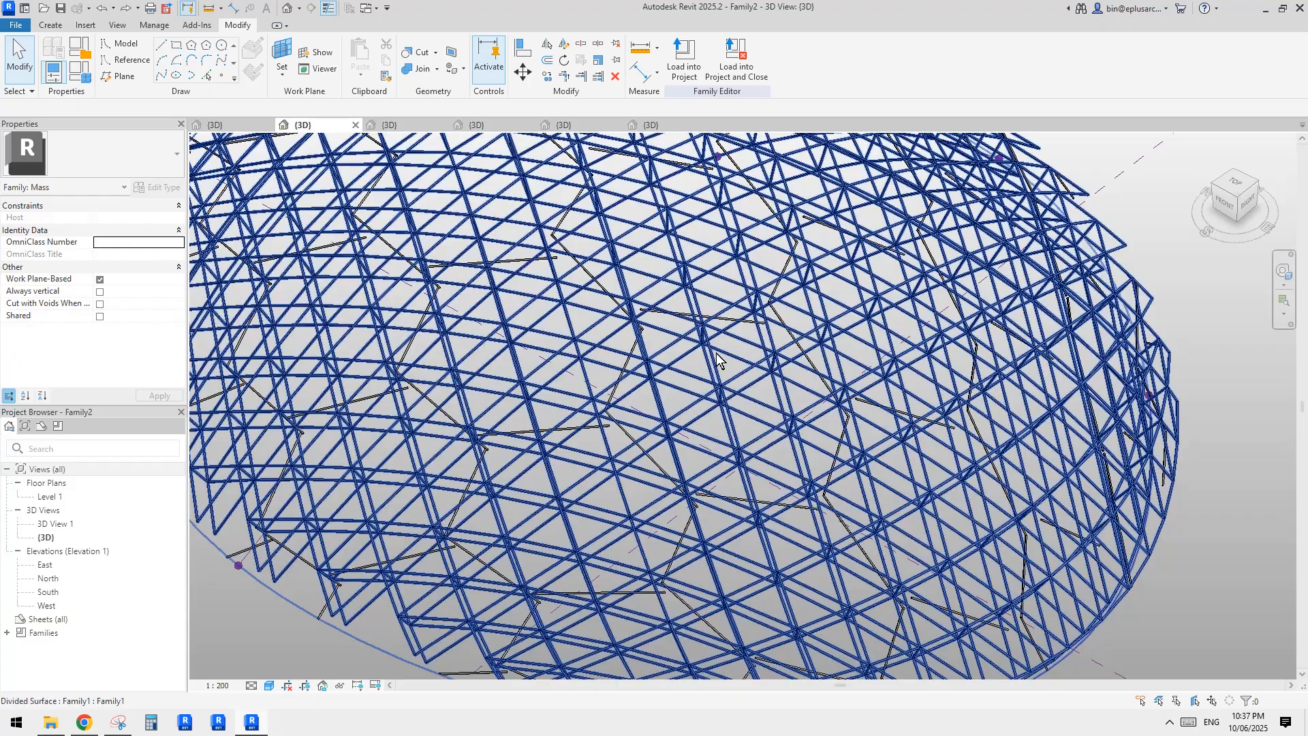
scroll(721, 358, down, 2)
middle_drag(761, 328, 766, 357)
shift+middle_drag(917, 407, 942, 411)
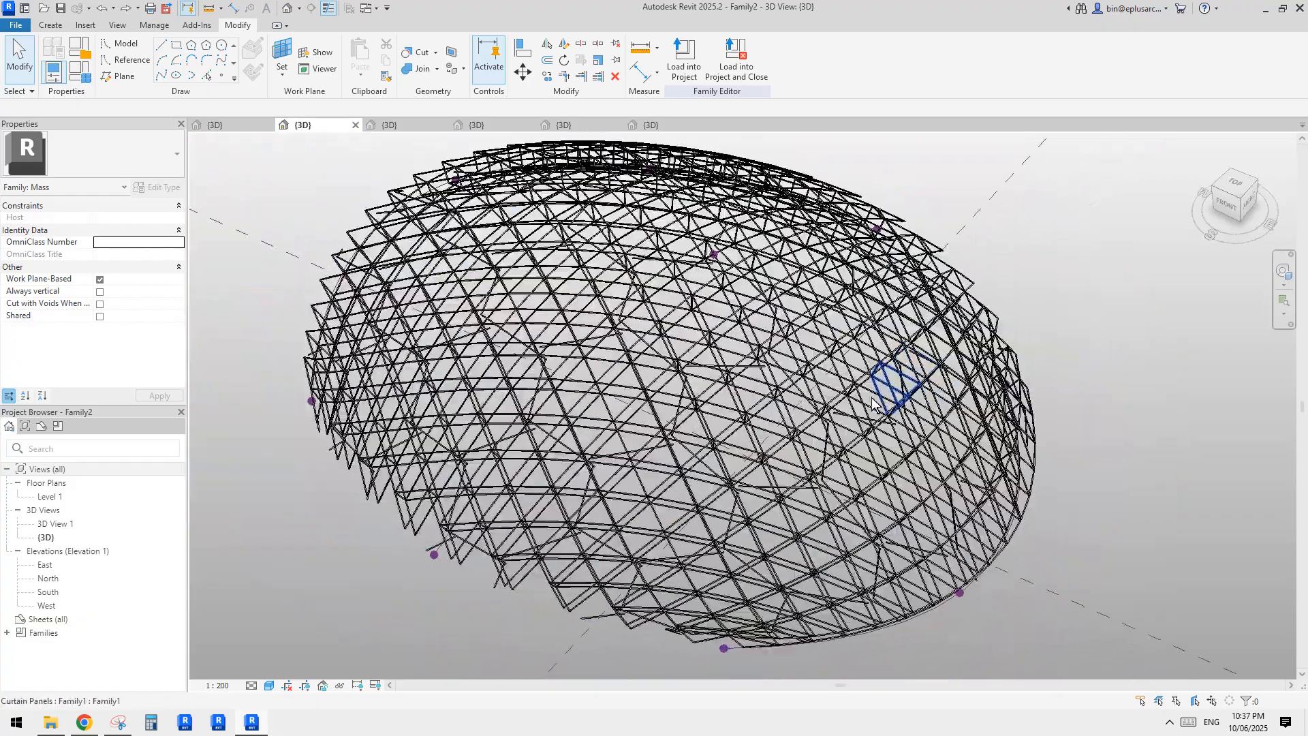
scroll(935, 396, down, 5)
middle_drag(1118, 385, 838, 406)
scroll(804, 433, up, 3)
scroll(745, 424, down, 4)
middle_drag(744, 424, 933, 404)
shift+middle_drag(934, 404, 582, 316)
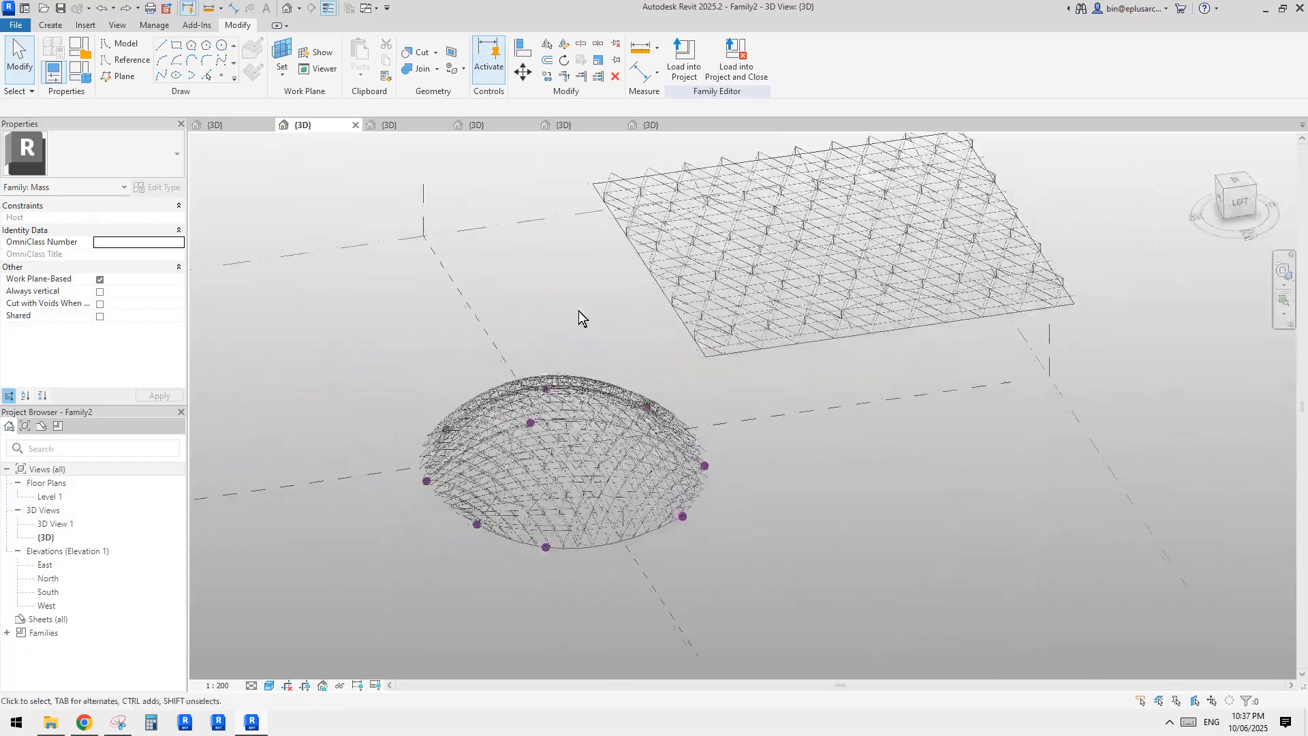
Examine how the triangle and hexagon tubes meet on the flat divided surface and compare it with the dome.
scroll(1123, 457, up, 3)
scroll(1123, 457, up, 5)
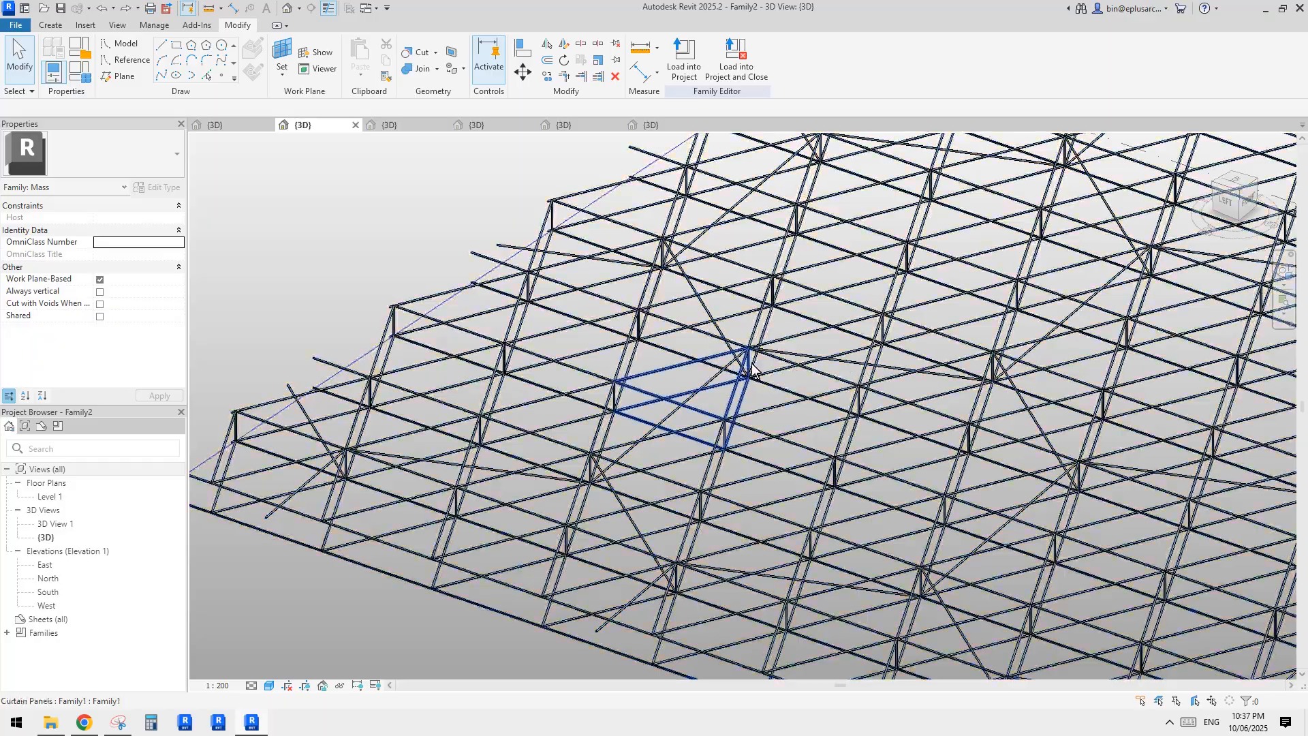
middle_drag(1186, 525, 1063, 533)
shift+middle_drag(817, 341, 950, 390)
scroll(886, 388, down, 3)
scroll(833, 396, up, 2)
scroll(833, 402, down, 5)
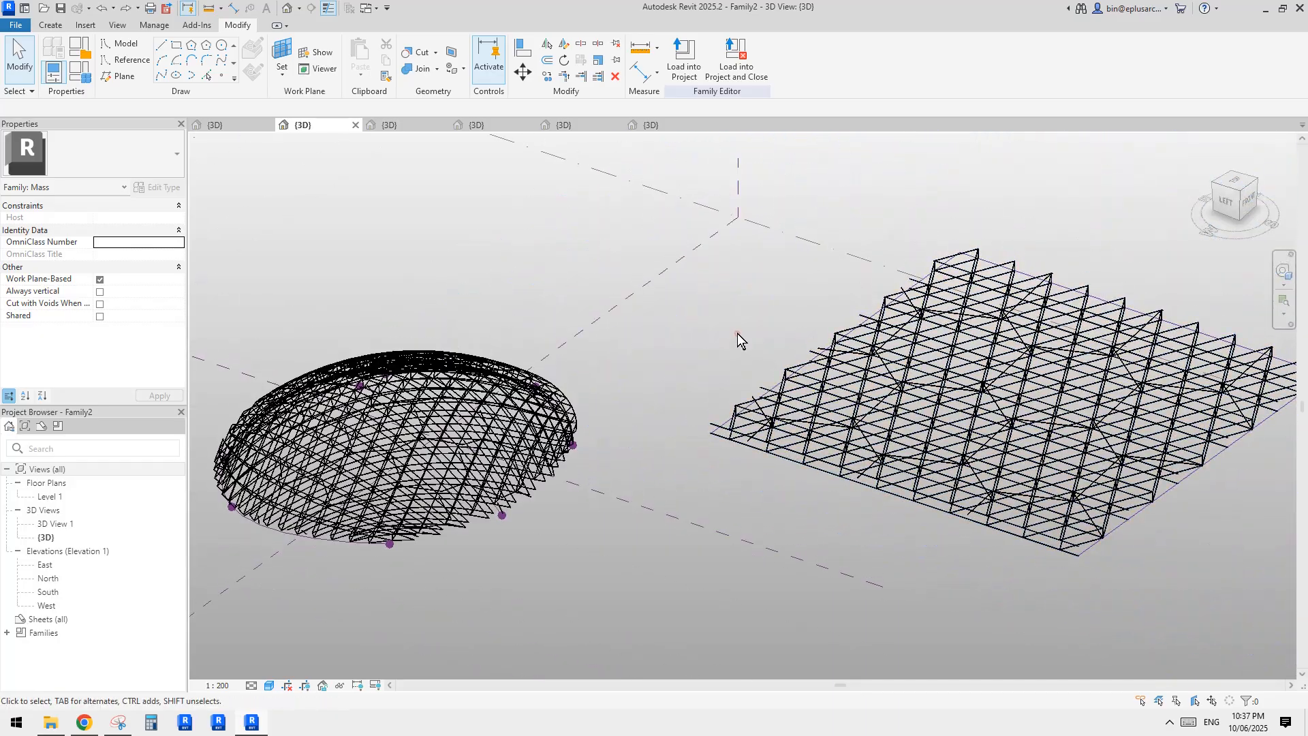
shift+middle_drag(743, 339, 894, 488)
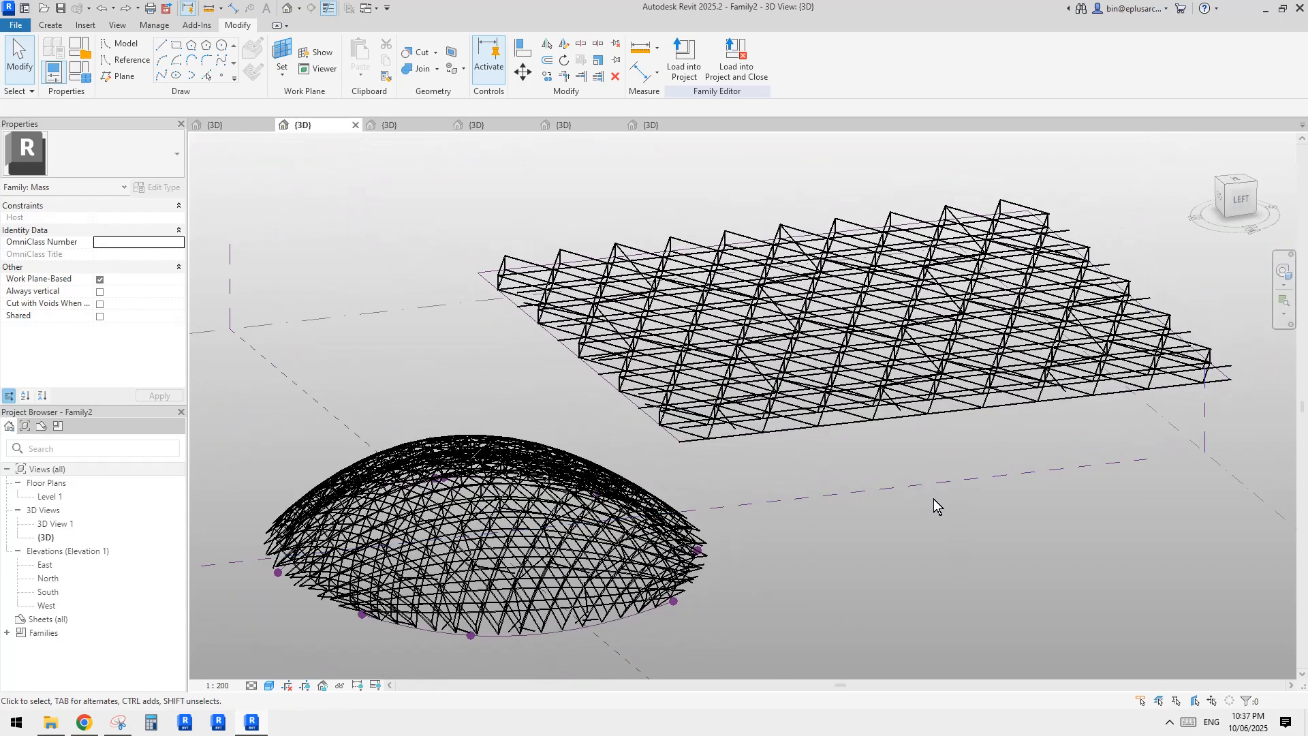
middle_drag(987, 503, 981, 501)
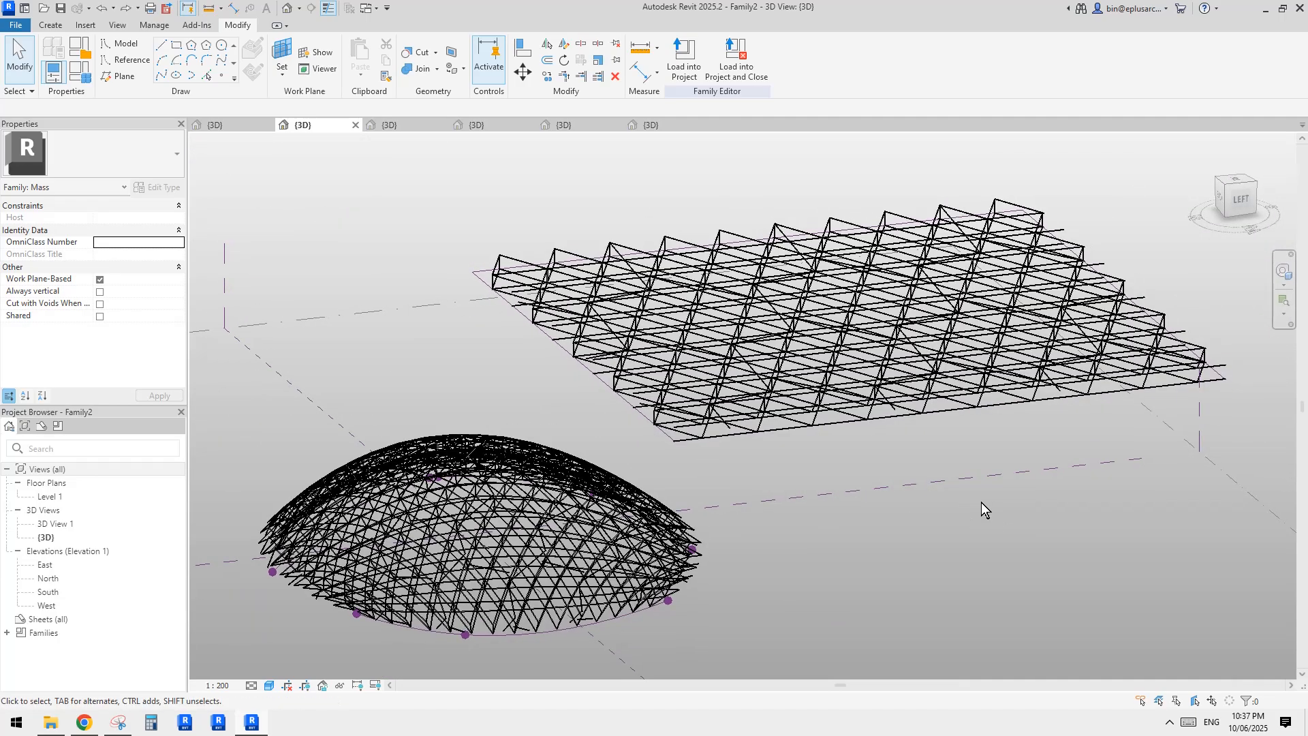